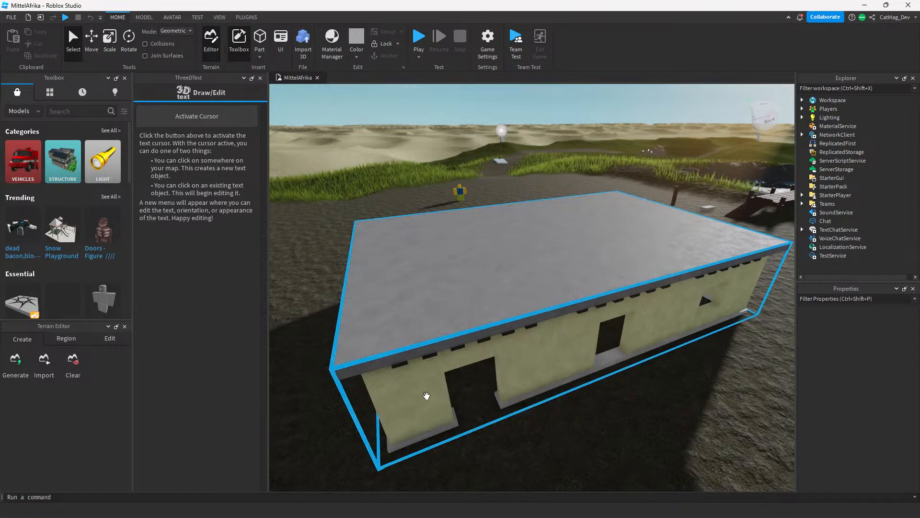
Examine the two existing houses and the surrounding terrain from several angles and distances.
right_click_drag(426, 396, 427, 395)
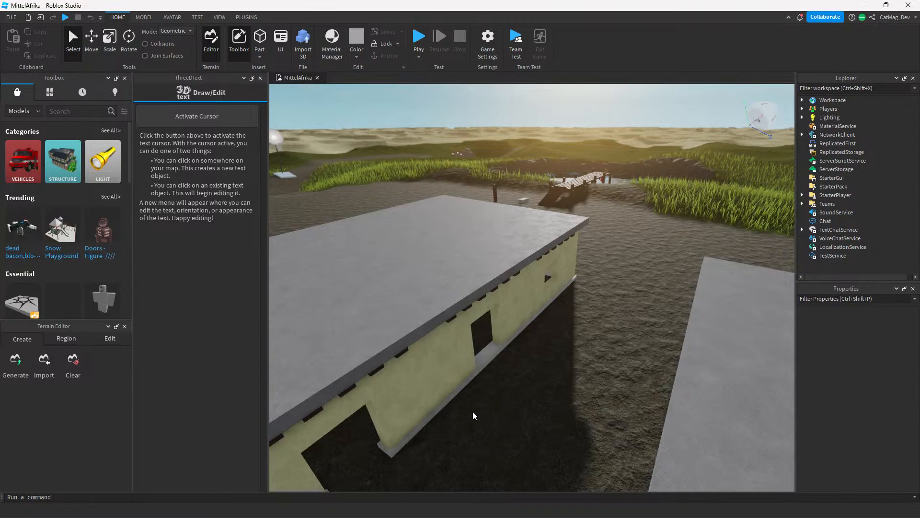
mouse_move(537, 514)
right_click_drag(549, 418, 549, 402)
scroll(544, 411, "down", 5)
scroll(560, 406, "up", 3)
scroll(550, 402, "up", 4)
scroll(550, 401, "down", 8)
scroll(549, 402, "up", 3)
scroll(460, 296, "up", 2)
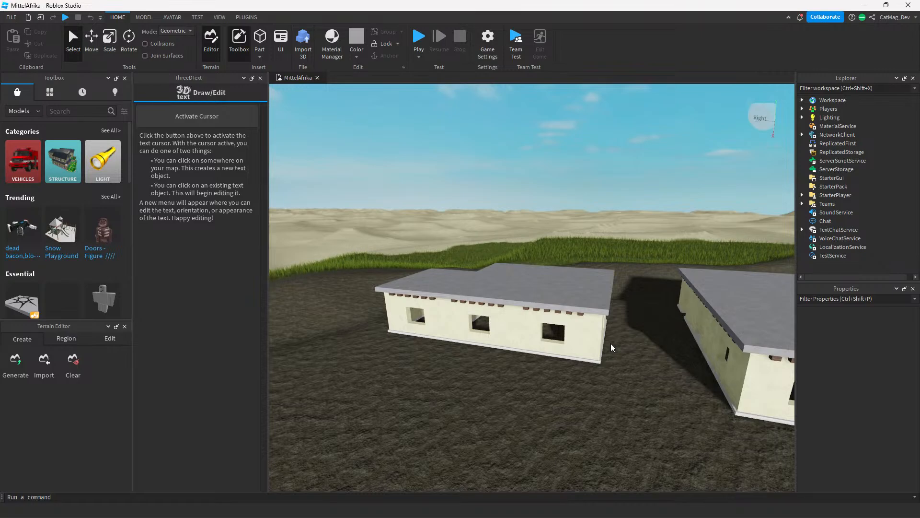
right_click_drag(619, 340, 611, 341)
key("a")
scroll(612, 342, "down", 6)
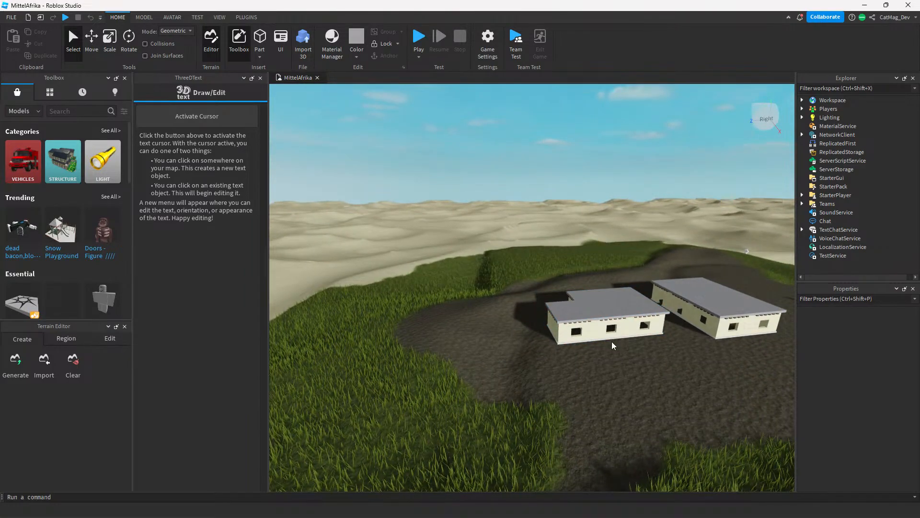
right_click_drag(612, 341, 614, 356)
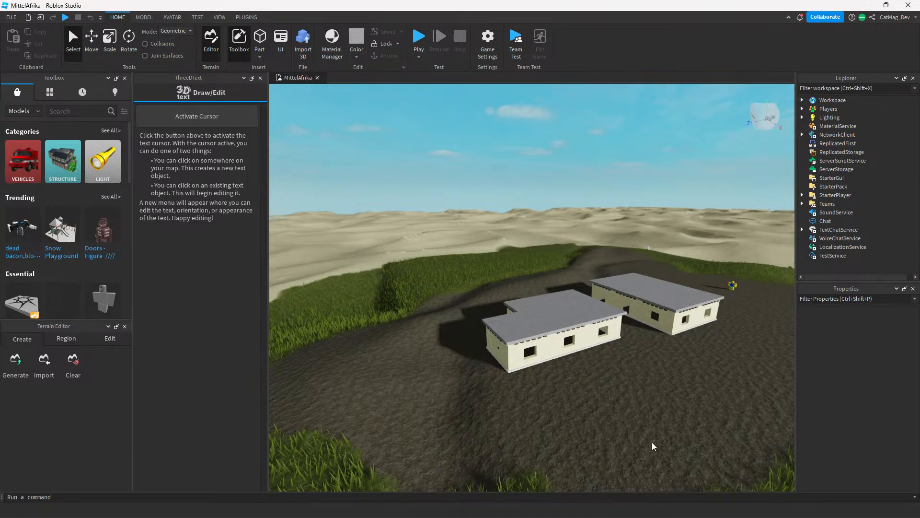
Survey the open ground between the two houses and the dock, including from above.
key("w")
right_click_drag(653, 443, 655, 448)
key("w")
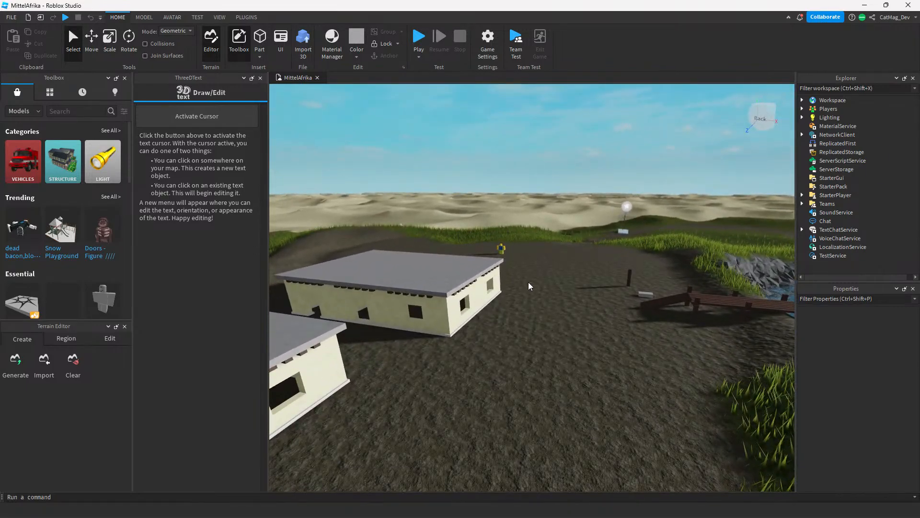
key("w")
right_click_drag(624, 317, 643, 283)
key("w")
key("s")
key("w")
key("w")
key("s")
key("w")
key("s")
key("w")
key("s")
key("w")
left_click(515, 237)
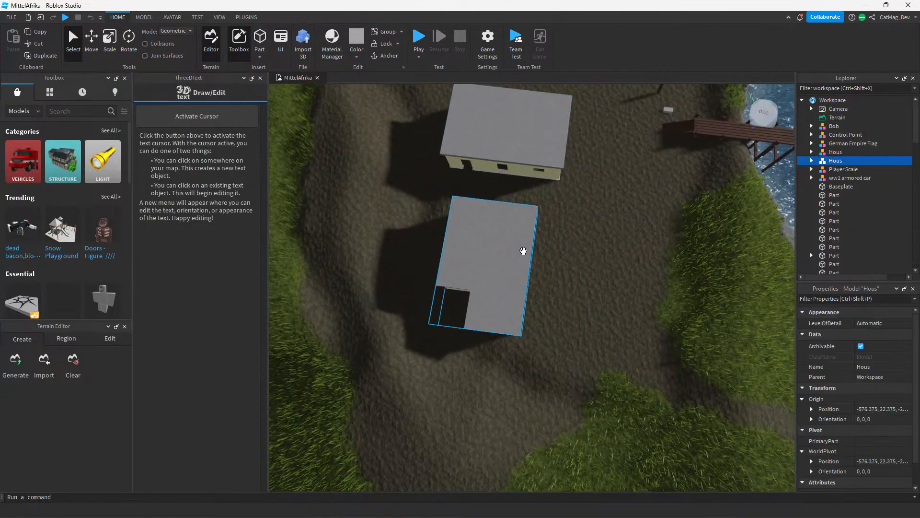
key("w")
left_click(579, 263)
right_click_drag(578, 263, 456, 260)
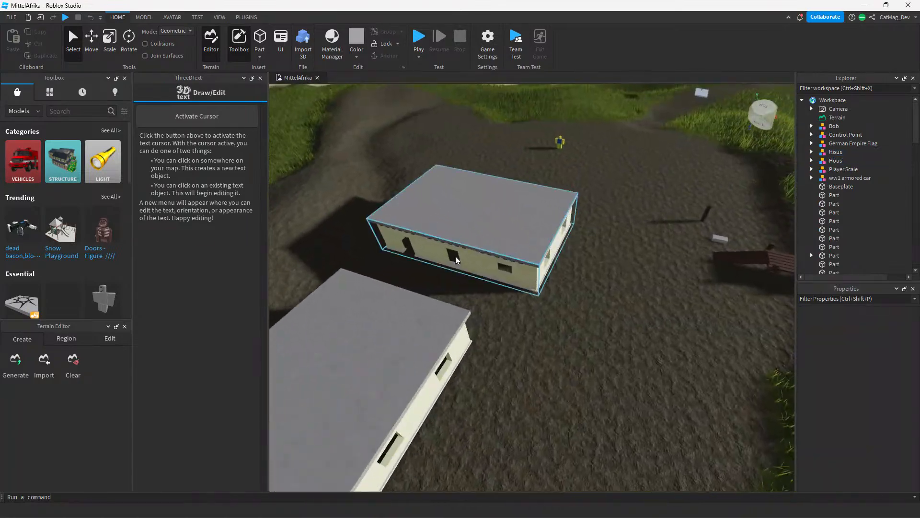
Duplicate the farther rectangular house and place the copy on the open ground beside the two houses.
left_click(498, 232)
key("ctrl+d")
left_click_drag(515, 231, 714, 422)
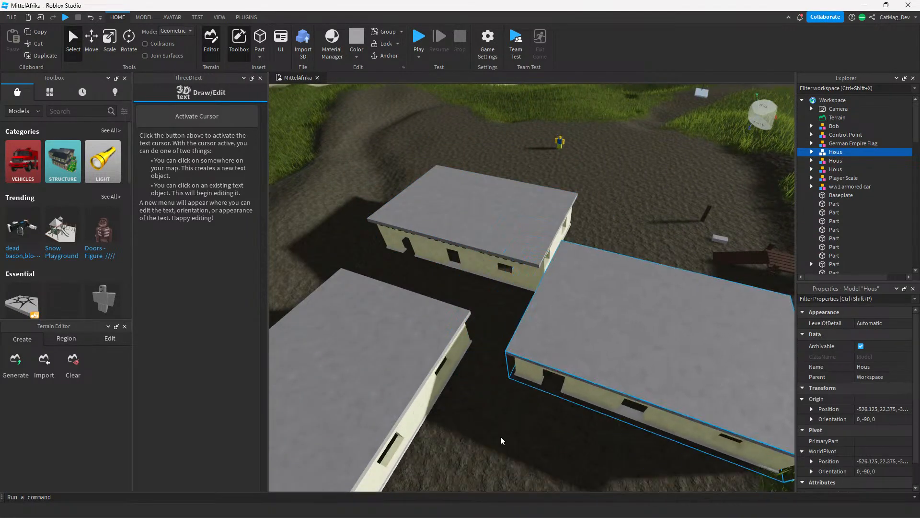
Inspect the copied rectangular house up close, shift it slightly and delete it.
left_click(502, 439)
key("w")
right_click_drag(502, 440, 499, 438)
key("w")
left_click(464, 371, "alt")
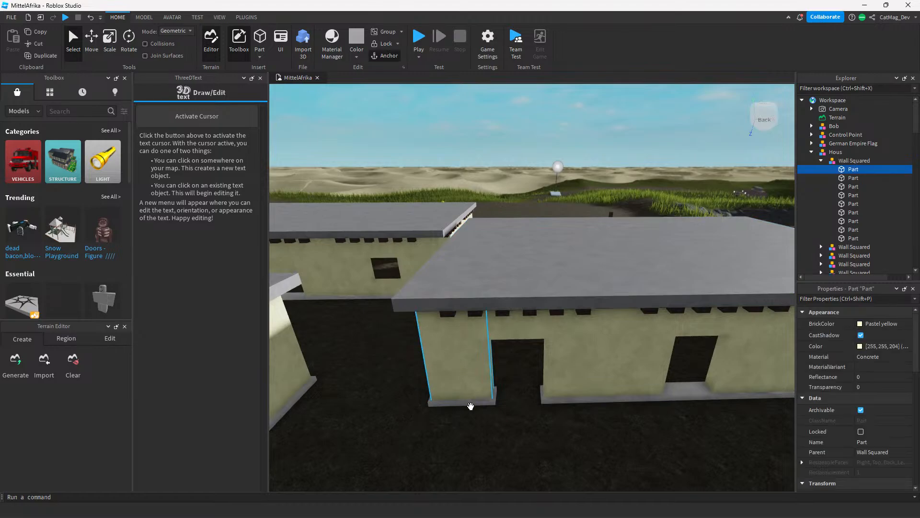
left_click(481, 423)
left_click_drag(585, 394, 591, 315)
key("Delete")
key("s")
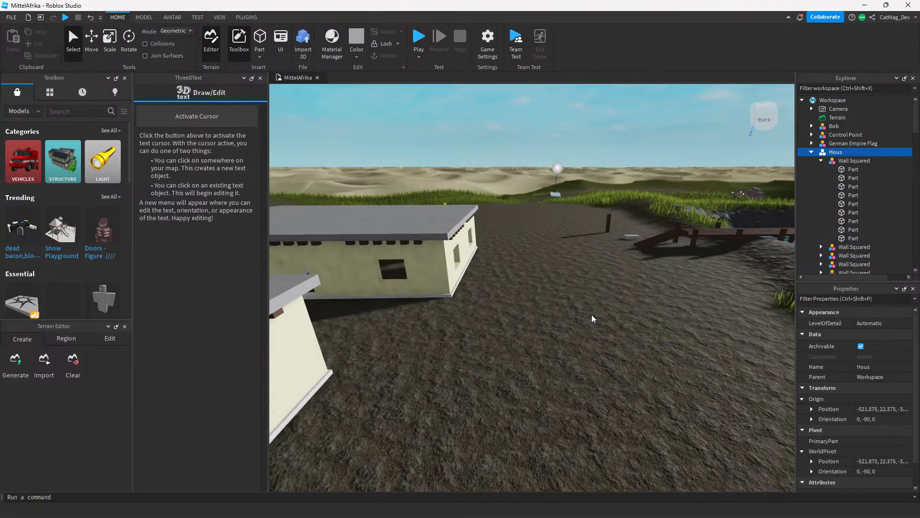
Duplicate the nearer house with the notched corner and place the copy across from it, toward the water.
left_click(372, 282)
key("ctrl+d")
left_click_drag(372, 283, 669, 269)
left_click(497, 409)
Try to delete the protruding wing's roof, walls, base and beams from the copied house, and undo the deletion.
left_click(636, 344, "alt")
left_click(630, 390, "ctrl+alt")
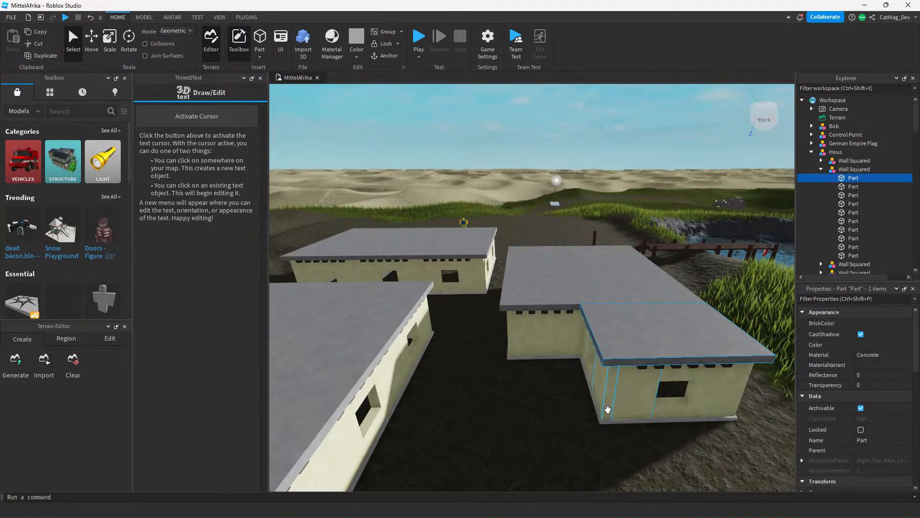
left_click(605, 406, "ctrl+alt")
left_click(588, 360, "ctrl+alt")
left_click(588, 364, "ctrl+alt")
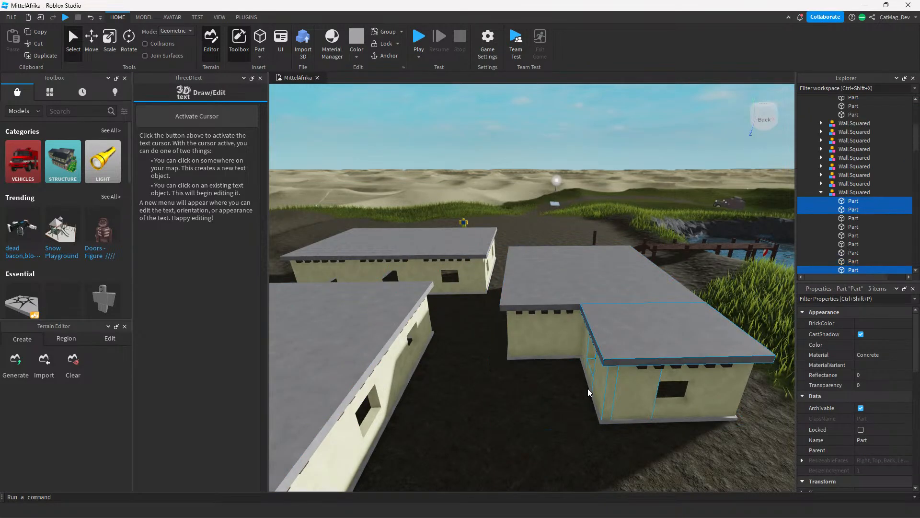
left_click(592, 387, "ctrl")
left_click(584, 401, "ctrl")
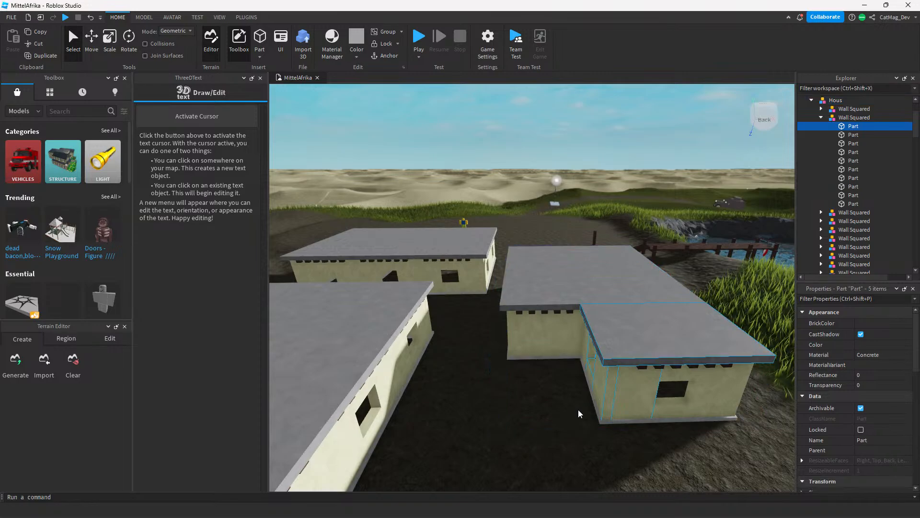
left_click(595, 411, "ctrl+alt")
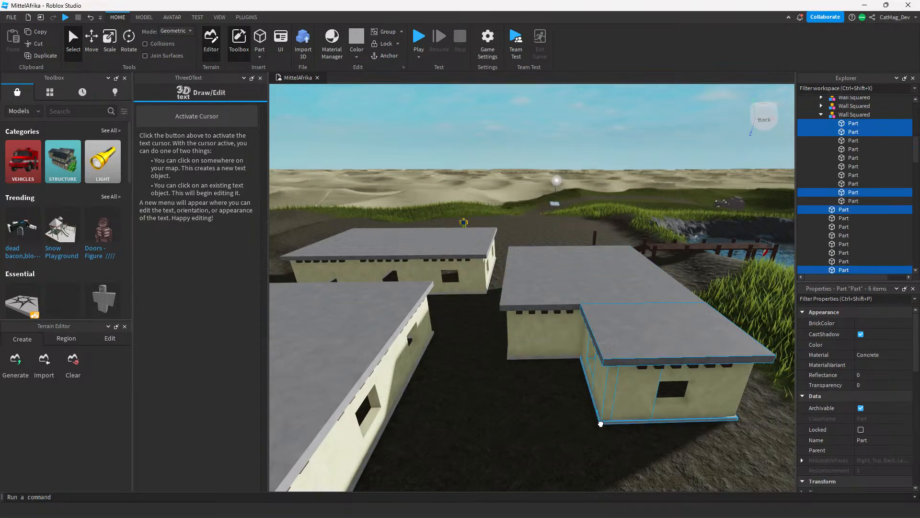
left_click(666, 372, "ctrl+alt")
left_click(690, 385, "ctrl+alt")
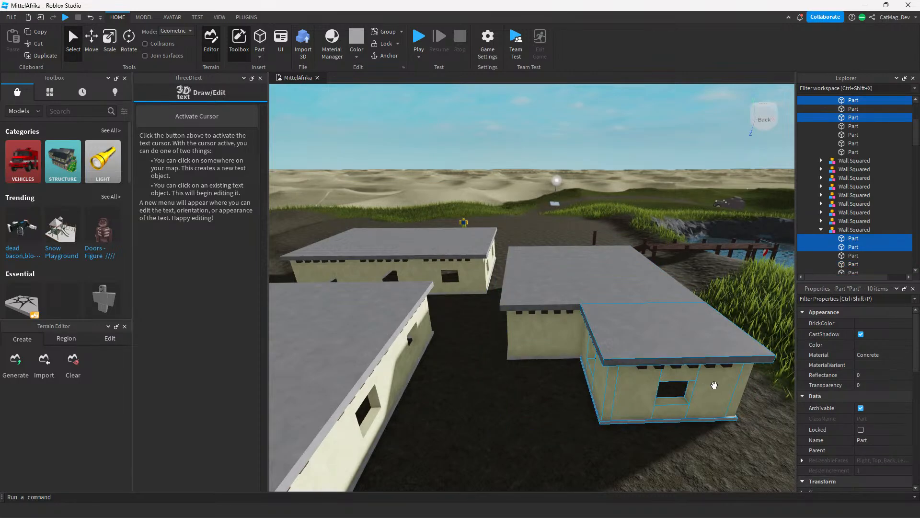
left_click(713, 384, "ctrl+alt")
left_click(727, 368, "ctrl")
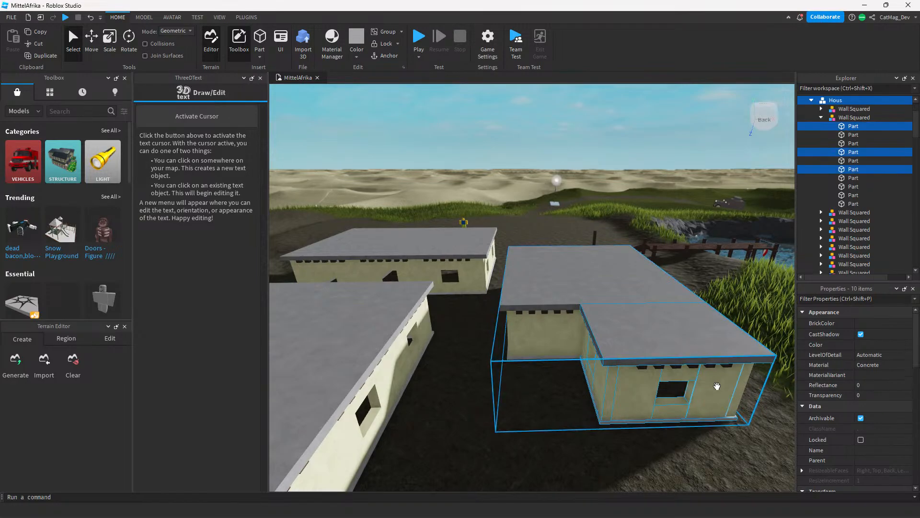
left_click(729, 364, "ctrl+alt")
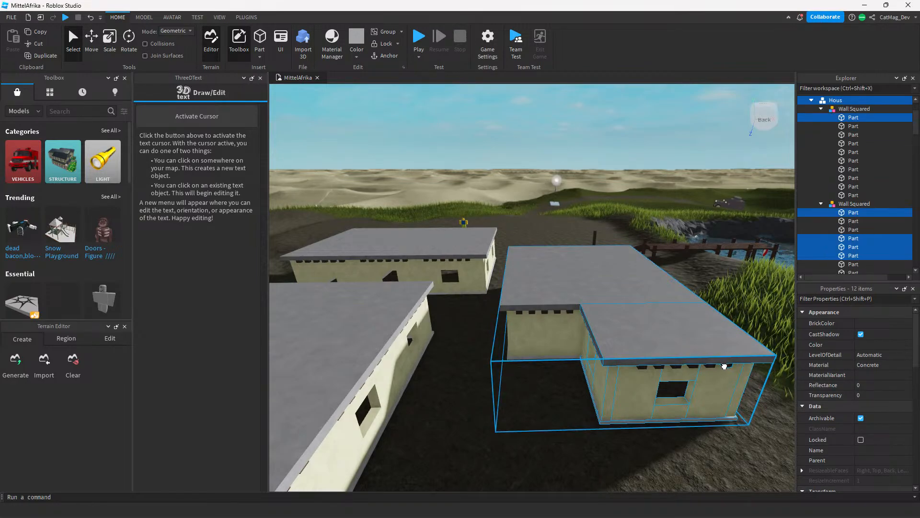
left_click(693, 366, "ctrl+alt")
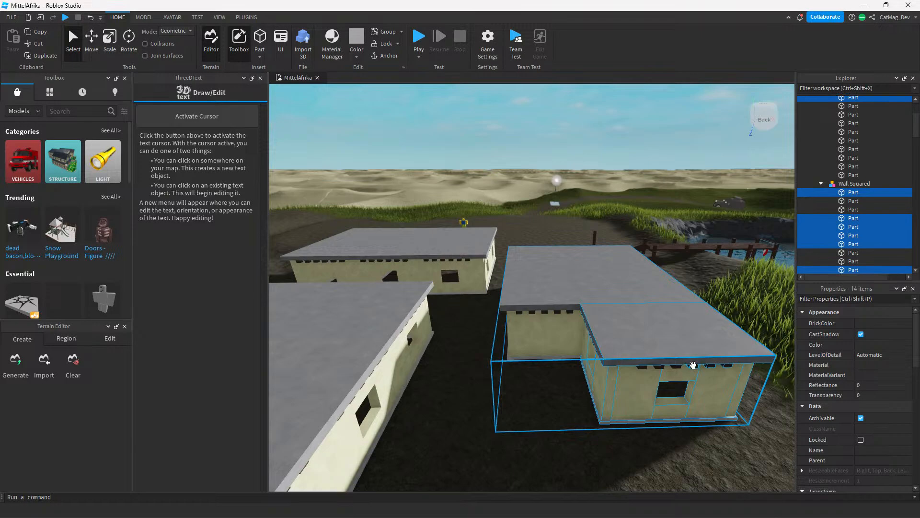
key("Delete")
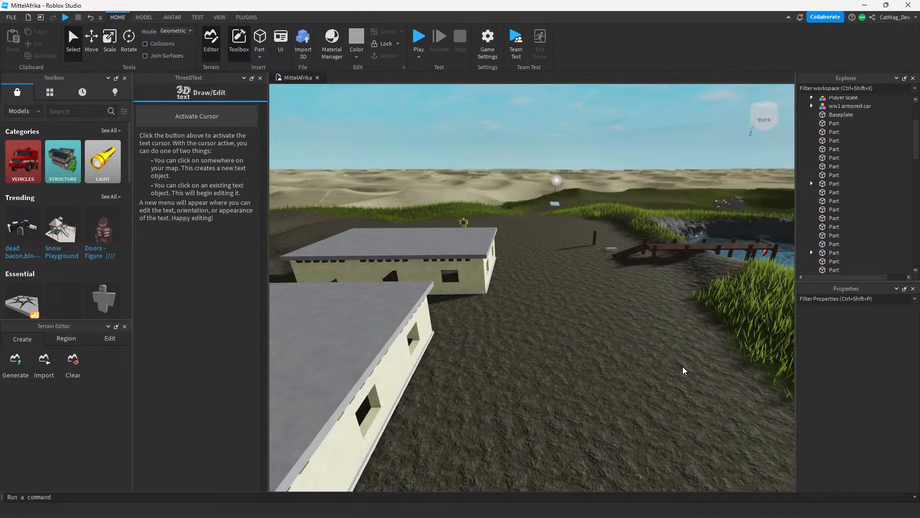
key("ctrl+z")
left_click(551, 448)
Delete the copied house's end wall around the window, together with its wooden beams and grey base strip.
right_click_drag(551, 448, 564, 458)
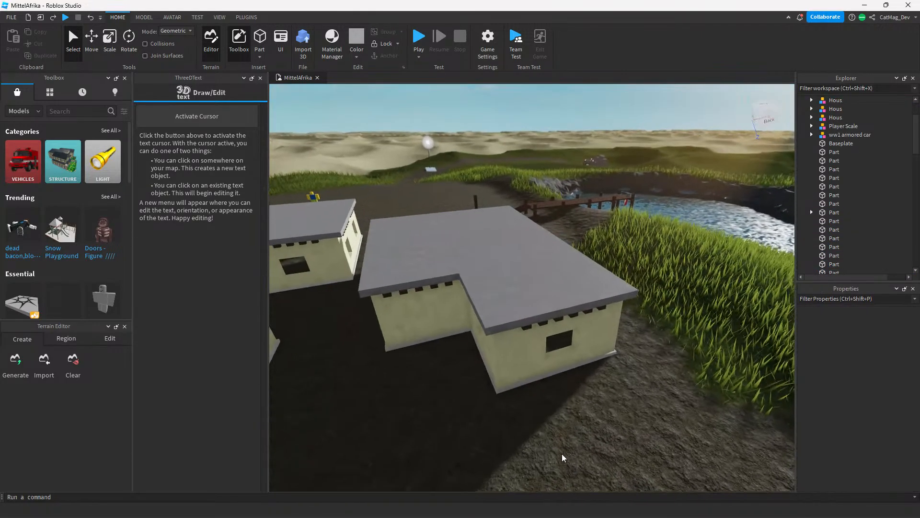
scroll(564, 458, "down", 10)
scroll(517, 432, "up", 3)
left_click(564, 342)
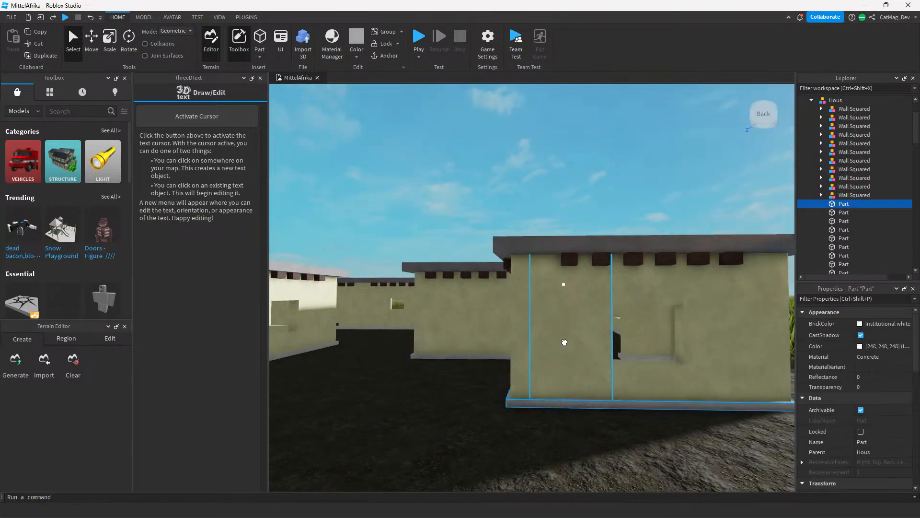
left_click(667, 290, "ctrl")
left_click(647, 379, "ctrl")
left_click(666, 258, "ctrl")
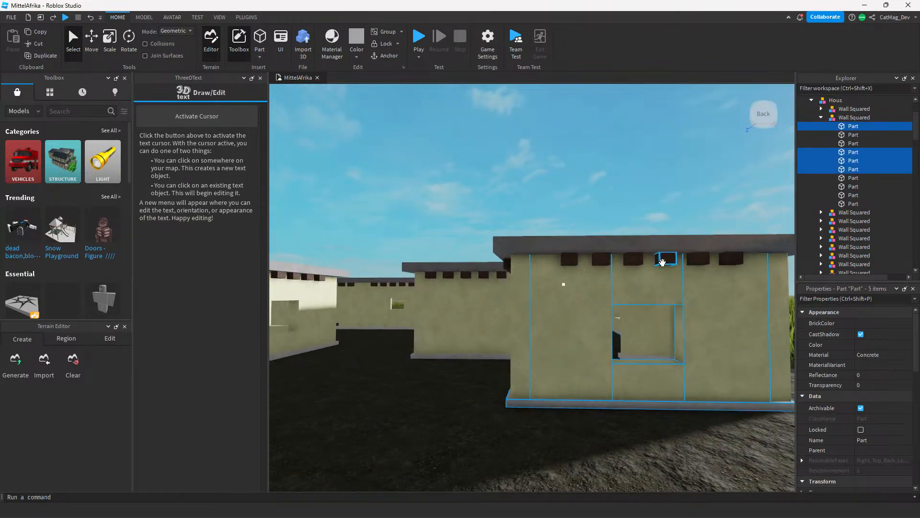
left_click(634, 258, "ctrl")
left_click(602, 258, "ctrl")
left_click(571, 260, "ctrl")
left_click(731, 259, "ctrl")
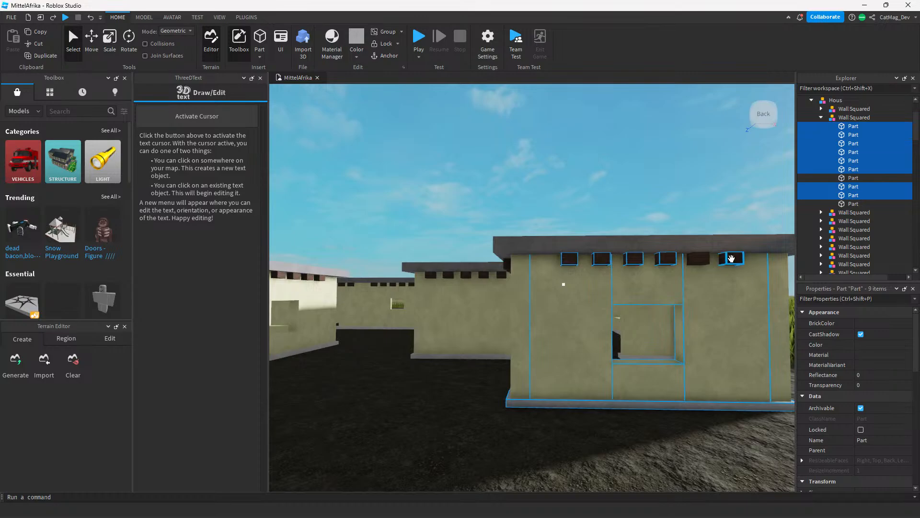
left_click(774, 337, "ctrl")
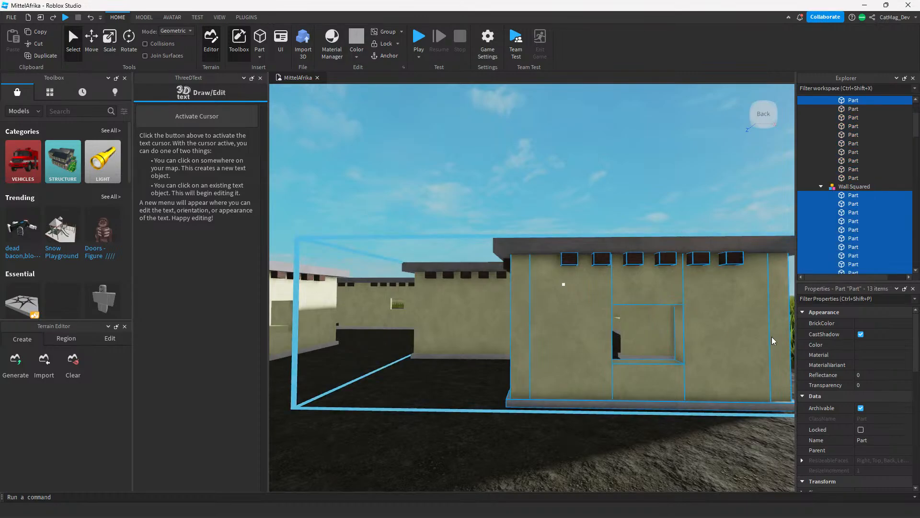
key("Delete")
Delete the wing's roof section and leftover side and interior wall parts, with their beams and base strips, from the copied house.
right_click_drag(537, 312, 511, 321)
key("w")
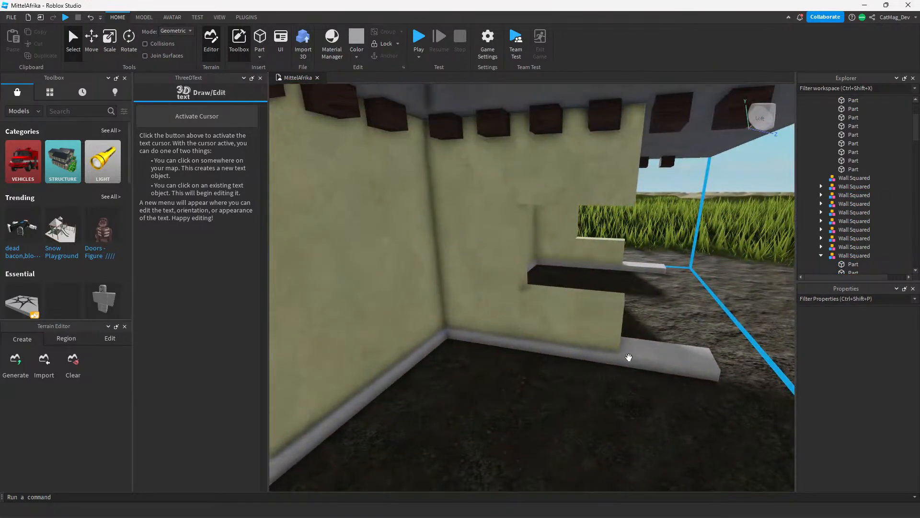
right_click_drag(629, 357, 624, 365)
left_click(624, 366)
left_click(544, 345, "ctrl")
left_click(438, 316, "ctrl")
left_click(499, 201, "ctrl")
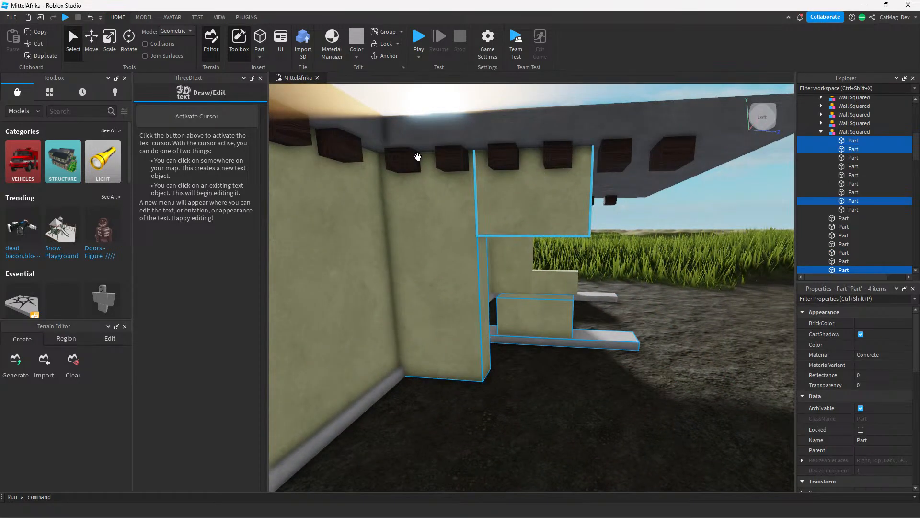
left_click(402, 158, "ctrl")
left_click(452, 158, "ctrl")
left_click(503, 156, "ctrl")
left_click(557, 153, "ctrl")
left_click(615, 154, "ctrl")
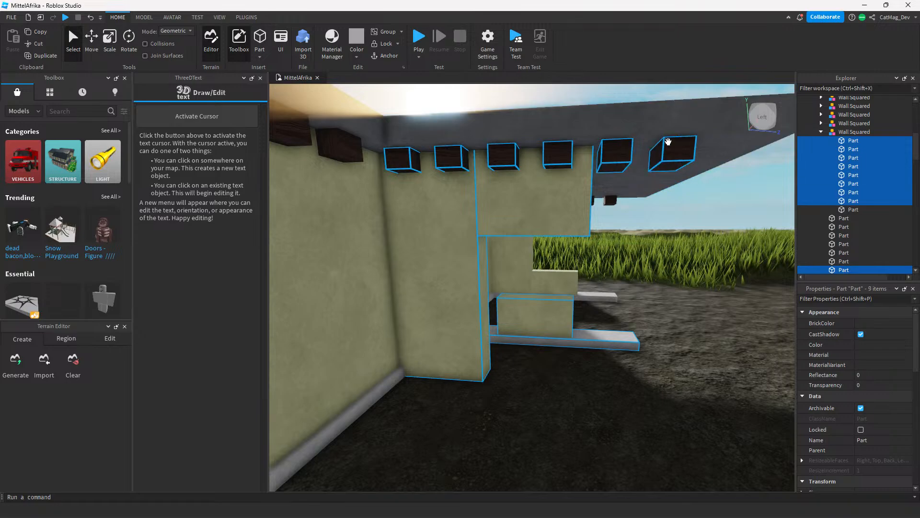
left_click(668, 141, "ctrl")
left_click(655, 181, "ctrl")
key("w")
right_click_drag(583, 331, 498, 282)
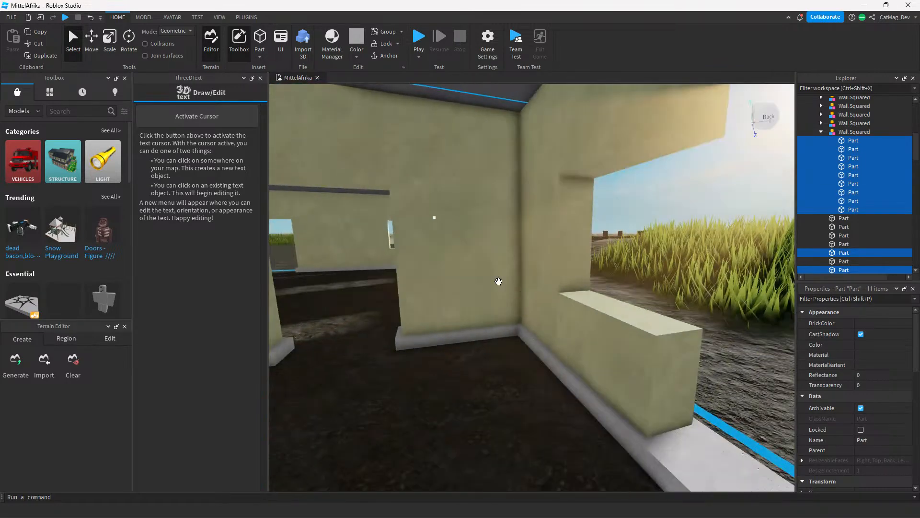
left_click(472, 295, "ctrl")
left_click(453, 335, "ctrl")
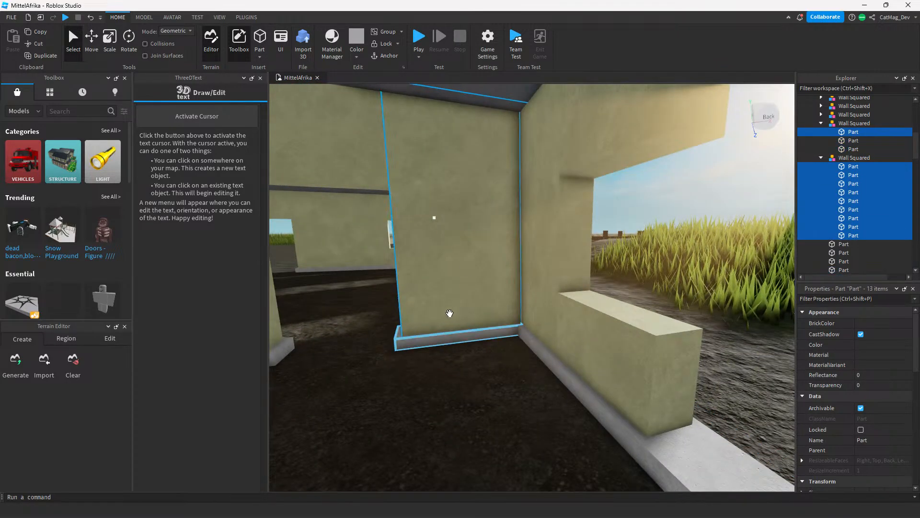
right_click_drag(450, 313, 431, 359)
left_click(444, 247, "ctrl")
left_click(590, 413, "ctrl")
left_click(554, 416, "ctrl")
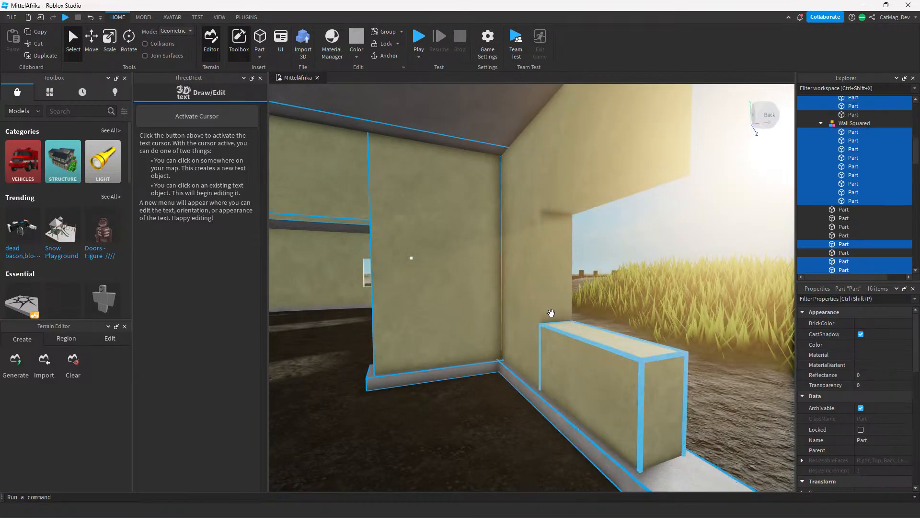
left_click(577, 158, "ctrl")
left_click(539, 216, "ctrl")
right_click_drag(539, 216, 553, 218)
scroll(562, 213, "down", 5)
key("Delete")
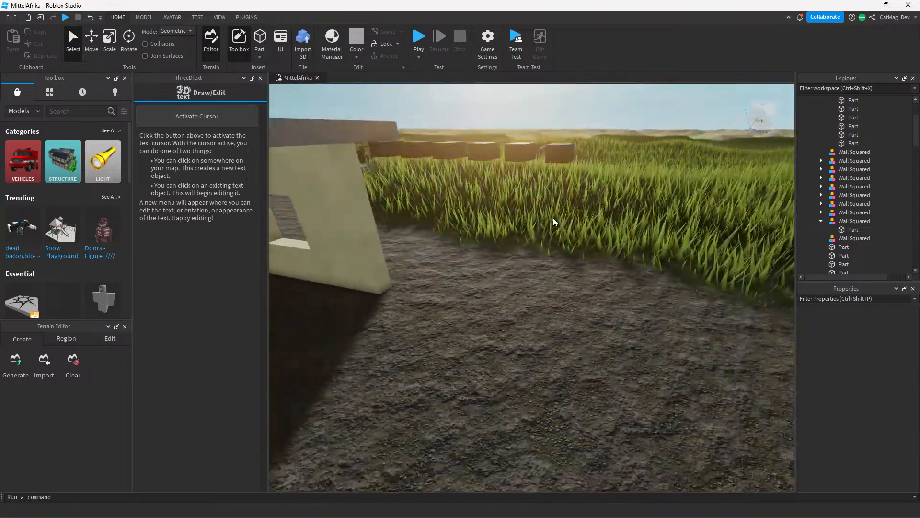
Delete the row of floating wooden beams left beyond the edge of the copied house's roof.
scroll(631, 257, "down", 4)
key("super")
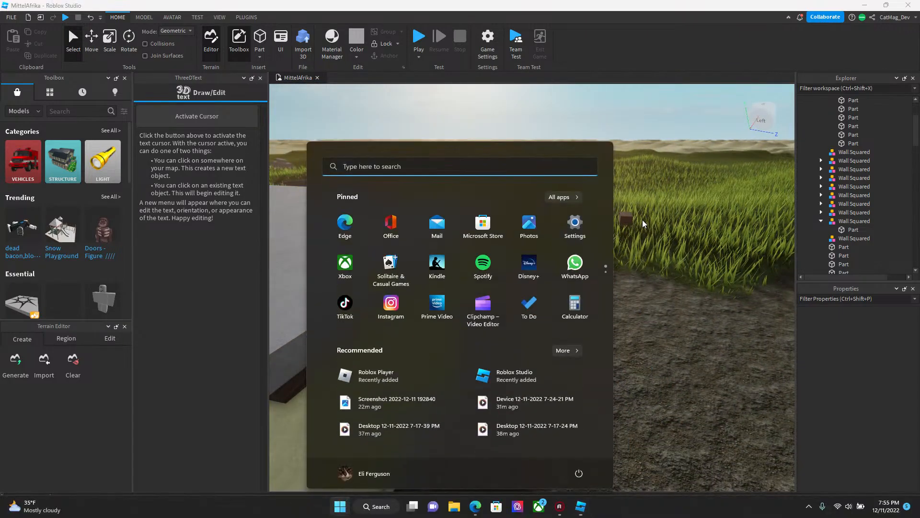
key("super")
left_click(626, 218)
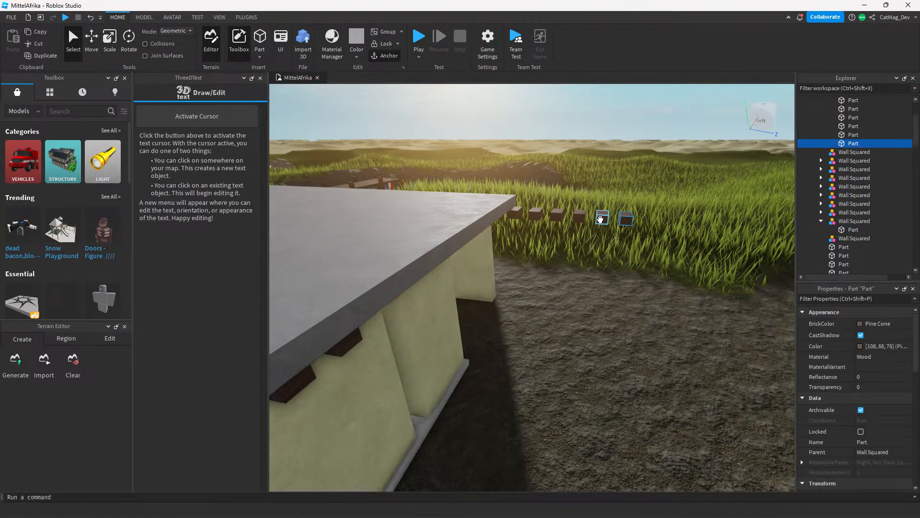
left_click(603, 217, "ctrl")
left_click(579, 216, "ctrl")
left_click(557, 215, "ctrl")
left_click(536, 214, "ctrl")
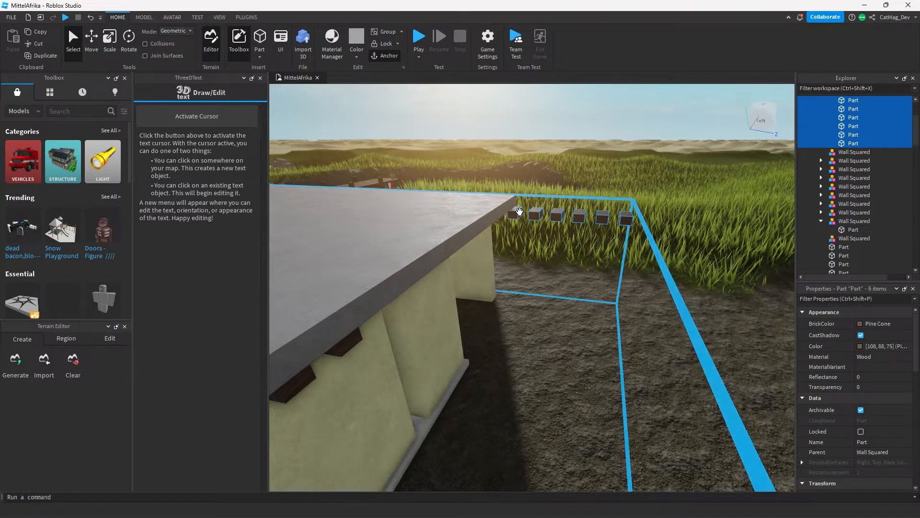
left_click(524, 211)
Delete the narrow wall segment left standing at the open end of the copied house.
right_click_drag(524, 211, 517, 399)
left_click(517, 399)
left_click(516, 400)
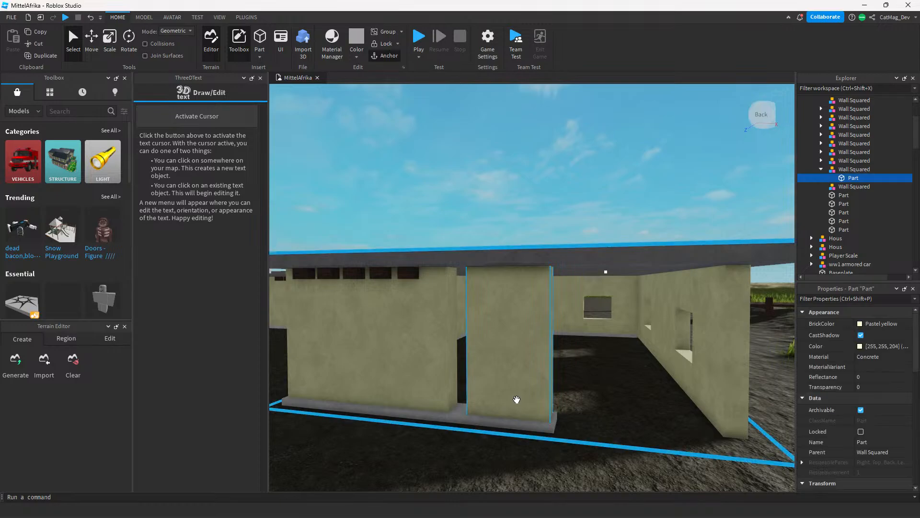
scroll(532, 382, "down", 4)
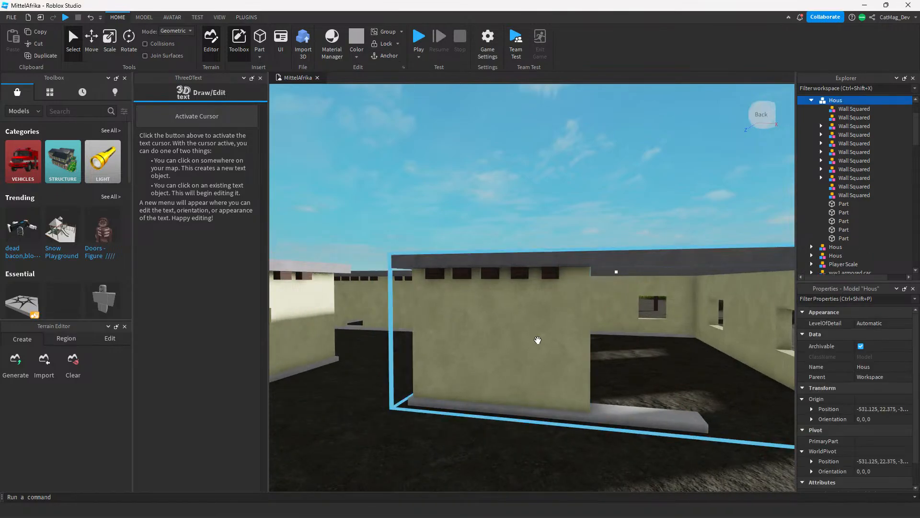
Extend the back wall section beside the opening with the Scale tool to reach the end of its base strip.
left_click(484, 341)
left_click(140, 18)
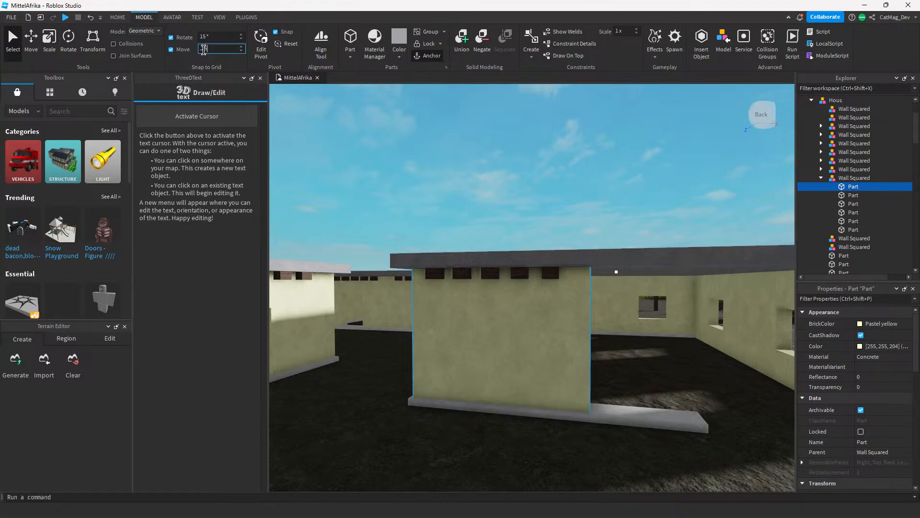
left_click(117, 18)
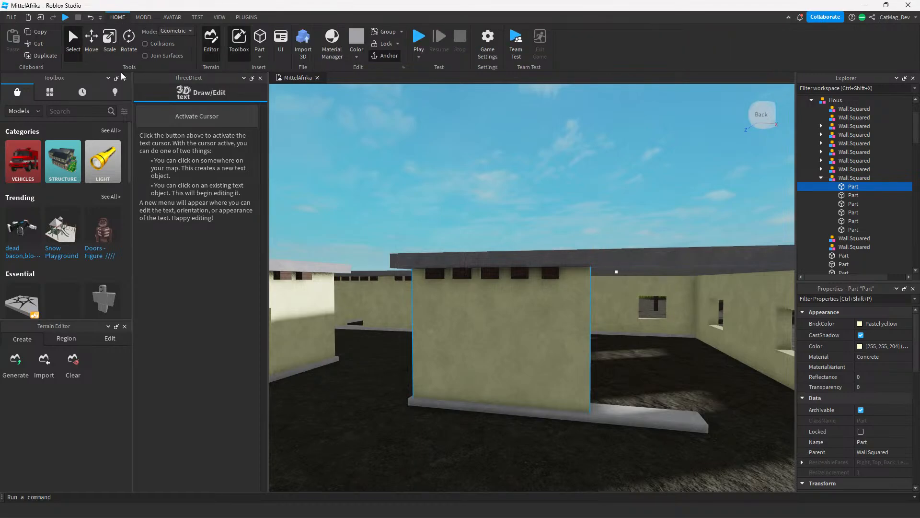
left_click(122, 42)
right_click_drag(480, 293, 551, 340)
left_click(113, 43)
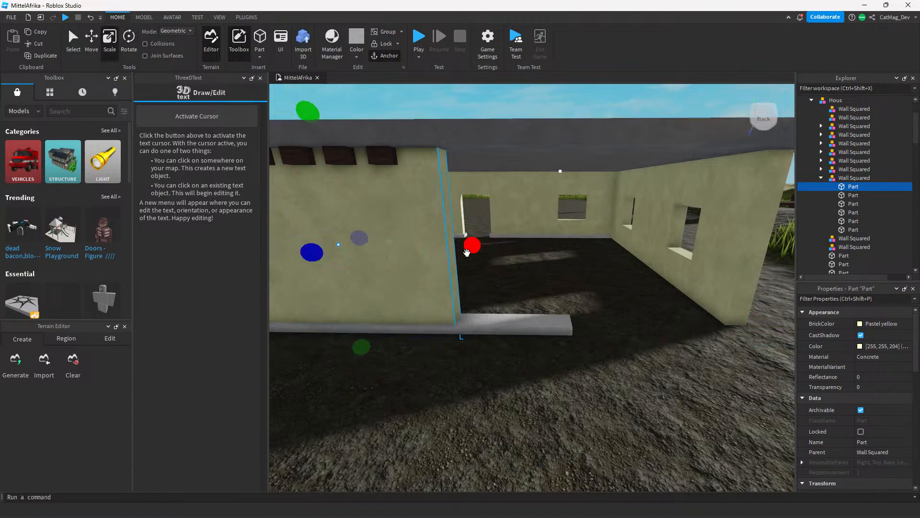
right_click_drag(468, 253, 456, 314)
Lengthen the light base strip below the window wall so it reaches the house corner.
left_click(527, 319)
right_click_drag(657, 325, 474, 319)
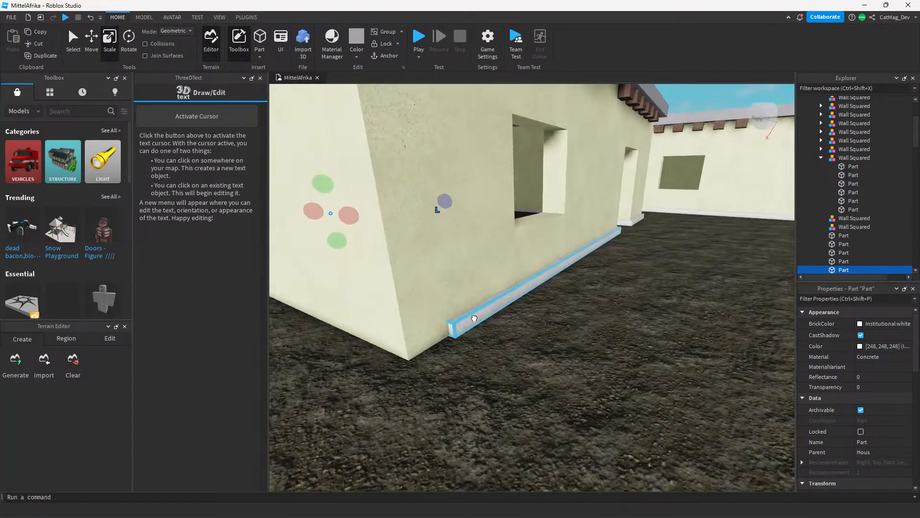
left_click(474, 318)
left_click_drag(417, 328, 359, 366)
right_click_drag(565, 289, 545, 349)
Duplicate the base strip and fit the copy along the bottom of the wall up to the corner.
key("ctrl+d")
right_click_drag(446, 375, 515, 380)
left_click_drag(683, 389, 553, 364)
right_click_drag(554, 365, 589, 350)
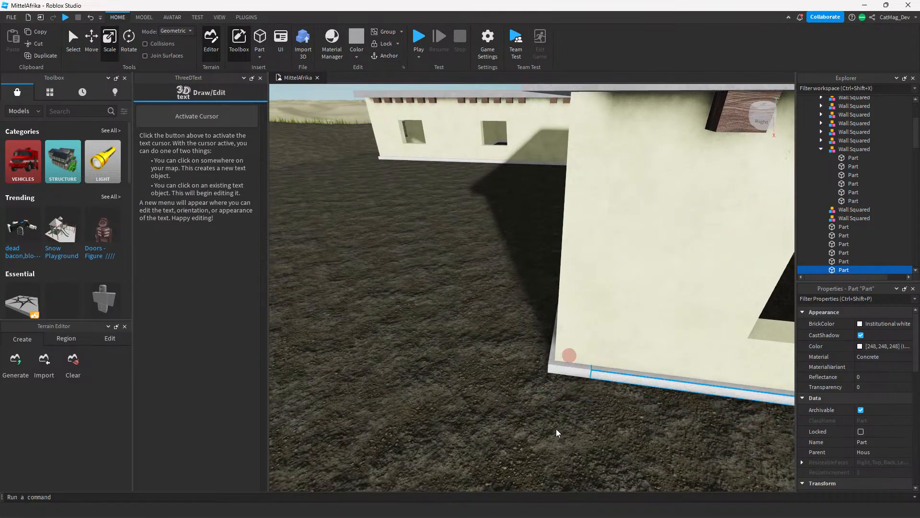
Select the row of six wooden beams above the front window and duplicate them.
left_click(537, 416)
right_click_drag(537, 416, 539, 416)
right_click_drag(534, 418, 540, 420)
scroll(540, 420, "down", 10)
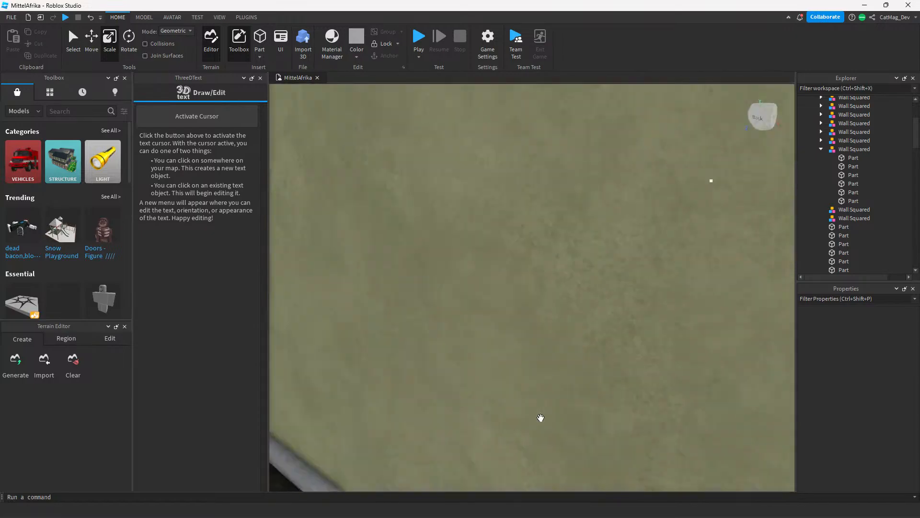
scroll(608, 347, "up", 4)
right_click_drag(608, 347, 607, 348)
middle_click_drag(607, 348, 518, 295)
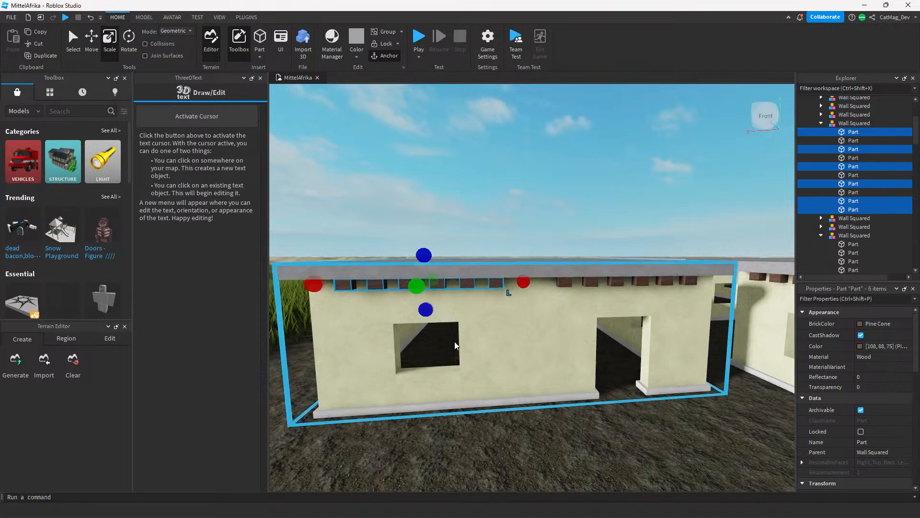
key("ctrl+d")
Move the duplicated wooden beams along the bare wall and align them beneath the roof edge.
right_click_drag(574, 251, 573, 251)
key("a")
key("a")
mouse_move(580, 273)
left_mouse_down()
mouse_move(542, 273)
mouse_move(570, 271)
left_mouse_up()
key("a")
right_click_drag(570, 271, 570, 272)
key("w")
left_click_drag(571, 271, 644, 270)
key("d")
key("w")
key("a")
right_click_drag(644, 269, 644, 269)
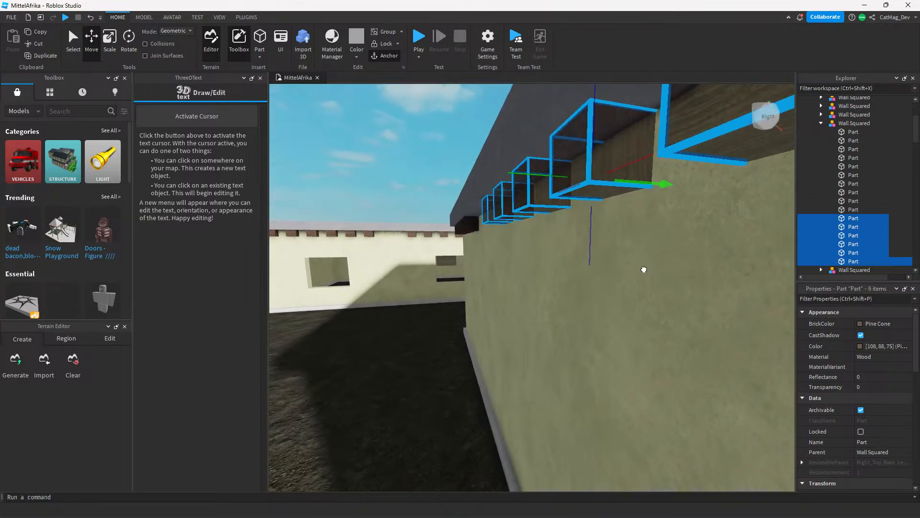
left_click_drag(648, 270, 647, 270)
key("s")
right_click_drag(647, 269, 647, 269)
key("w")
key("s")
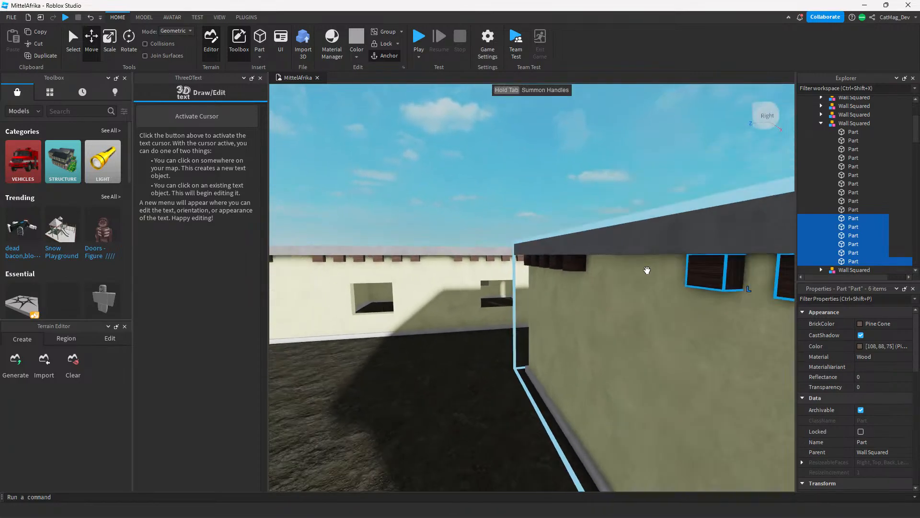
key("d")
key("a")
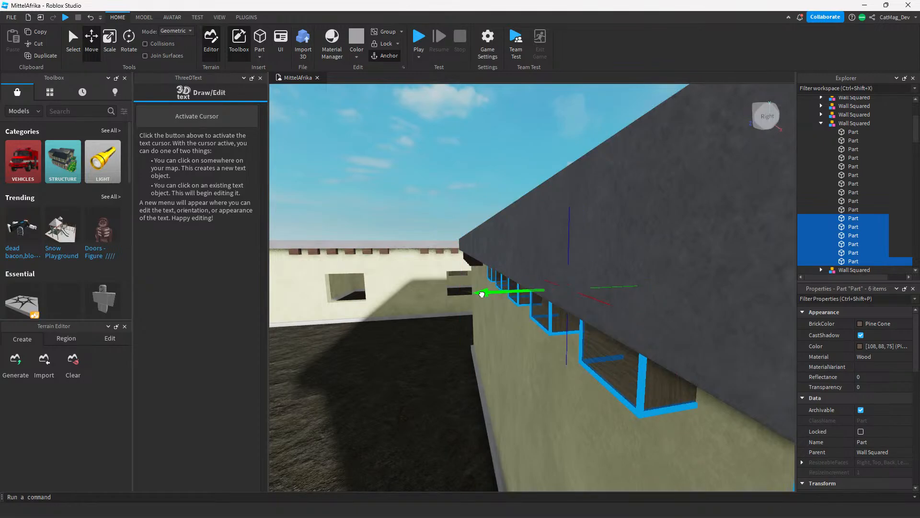
left_click_drag(468, 295, 468, 295)
key("a")
left_click(468, 346)
Inspect the copied house's interior, back wall and doorways from several sides.
right_click_drag(464, 346, 433, 334)
key("s")
key("d")
key("w")
key("w")
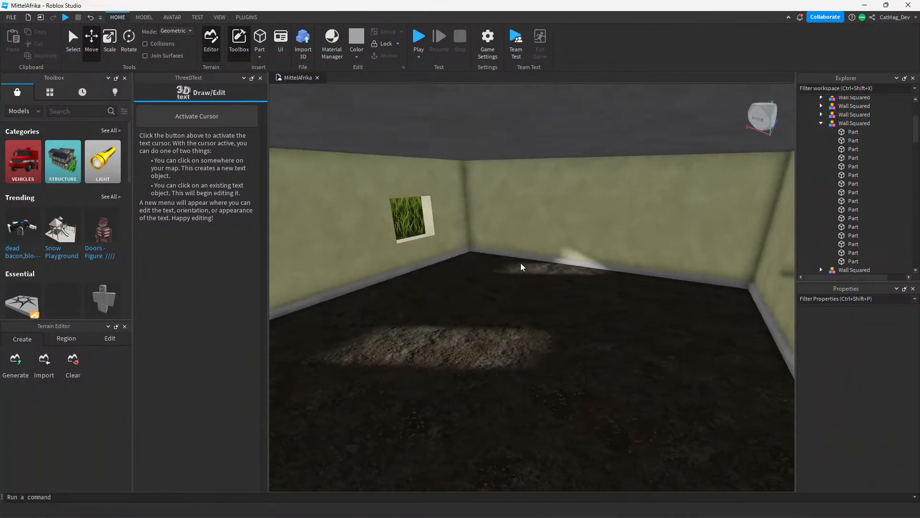
scroll(522, 263, "down", 5)
scroll(523, 263, "up", 4)
right_click_drag(523, 263, 523, 263)
scroll(527, 237, "down", 8)
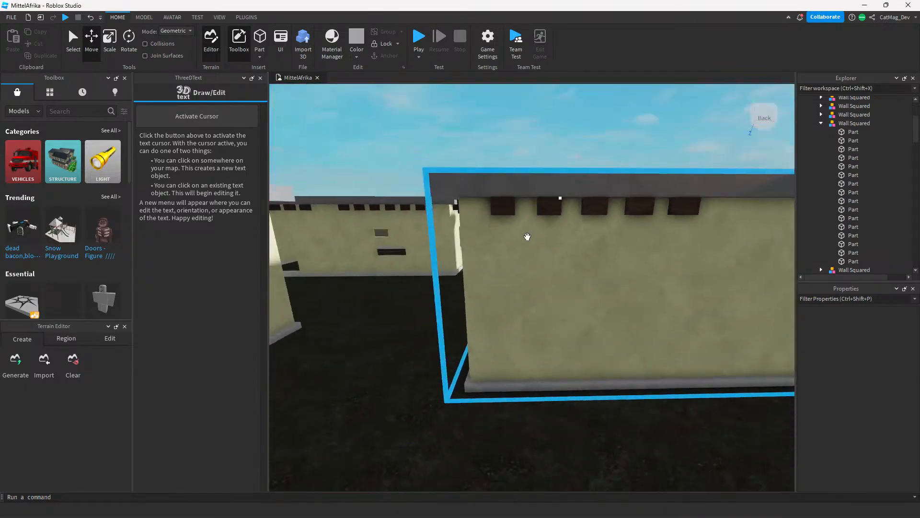
scroll(541, 232, "up", 8)
right_click_drag(535, 231, 572, 256)
scroll(537, 232, "down", 5)
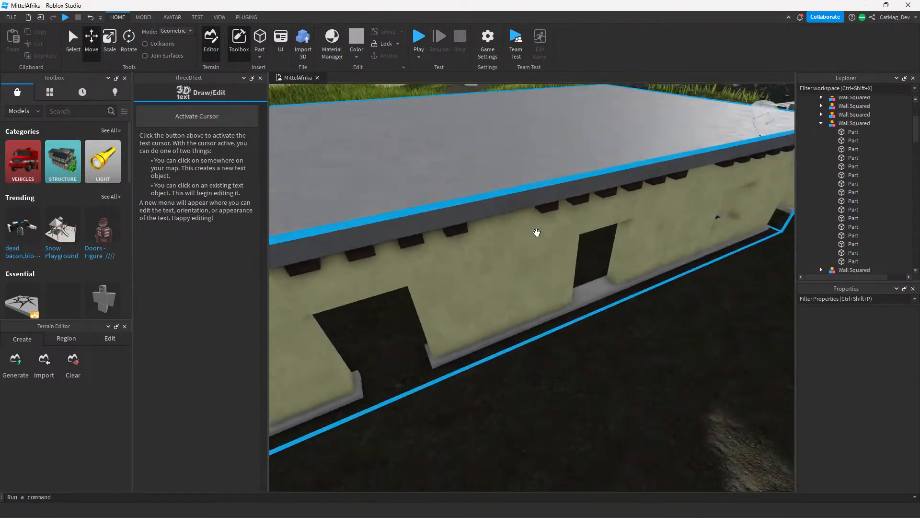
scroll(537, 233, "down", 6)
scroll(572, 257, "up", 6)
scroll(573, 256, "up", 5)
scroll(573, 256, "down", 4)
scroll(572, 256, "up", 4)
scroll(517, 252, "up", 1)
Delete the wall piece beneath the front window nearest the inner wall, opening it down to the base strip.
left_click(506, 251)
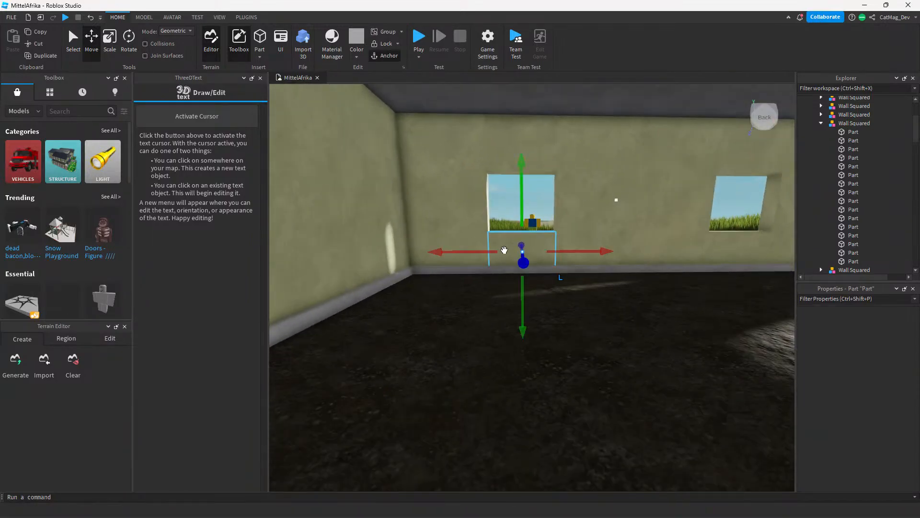
scroll(511, 216, "up", 3)
scroll(511, 217, "up", 2)
Delete the front wall pieces above and beside the new opening up to the house's end.
mouse_move(466, 162)
right_mouse_down()
mouse_move(488, 146)
mouse_move(473, 171)
right_mouse_up()
scroll(488, 146, "down", 4)
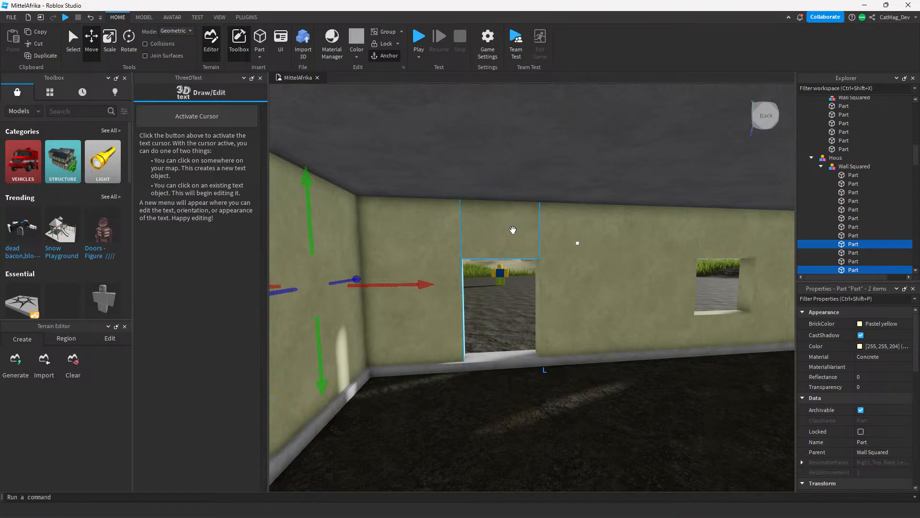
scroll(508, 226, "up", 3)
right_click_drag(507, 222, 507, 222)
scroll(507, 221, "down", 3)
right_click_drag(441, 240, 441, 240)
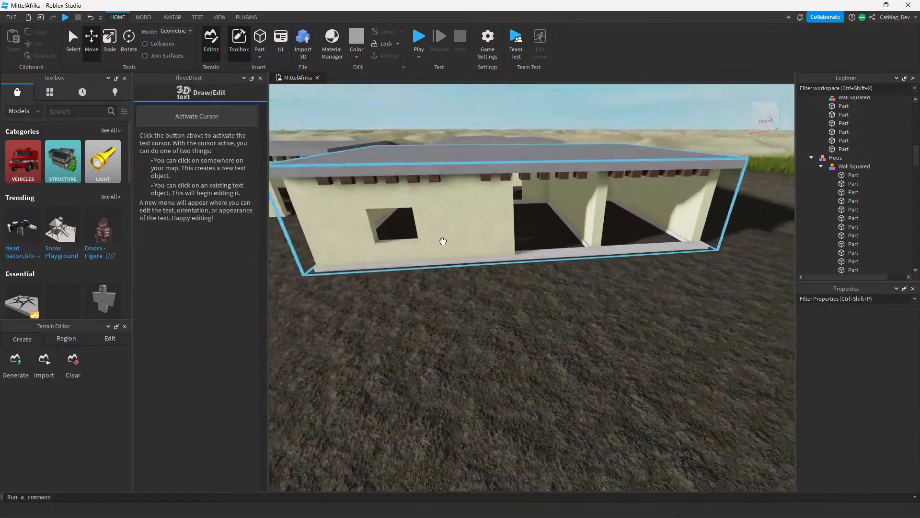
Extend the solid front wall section beside the remaining window across the opening to the house's far corner.
left_click(450, 235)
key("w")
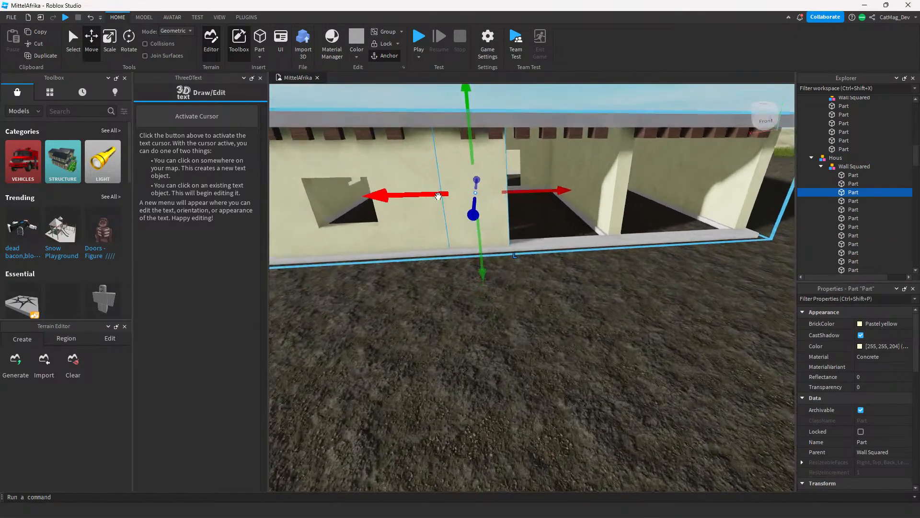
key("d")
mouse_move(543, 172)
left_mouse_down()
mouse_move(494, 172)
mouse_move(545, 166)
left_mouse_up()
left_click(559, 192)
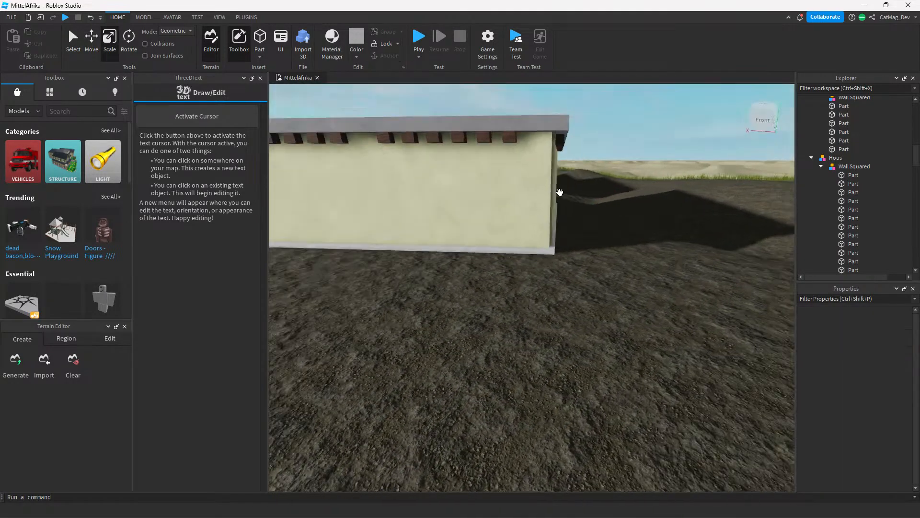
right_click_drag(559, 194, 561, 196)
key("w")
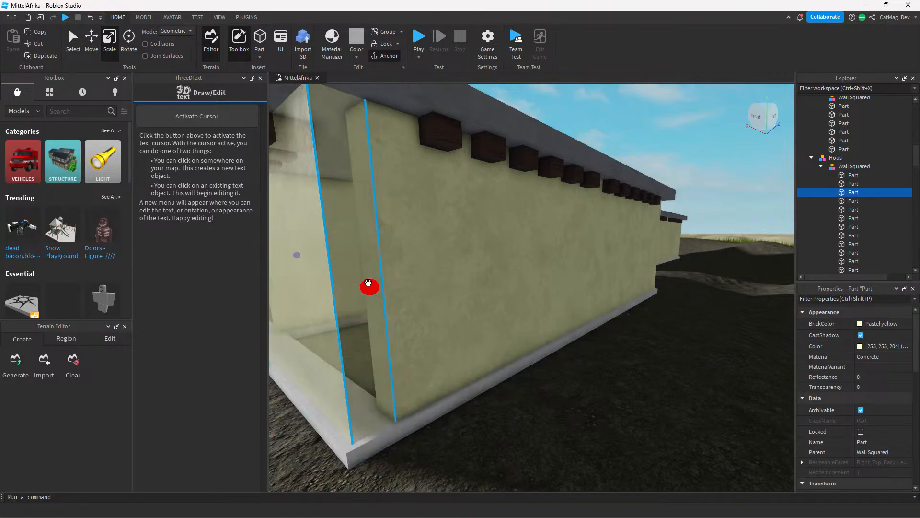
key("w")
Examine the finished smaller house and the layout of the surrounding houses from above.
right_click_drag(555, 382, 536, 355)
key("w")
key("e")
key("s")
key("w")
key("a")
key("s")
key("d")
key("w")
key("s")
key("w")
key("s")
key("w")
key("s")
right_click_drag(547, 211, 571, 250)
scroll(550, 338, "up", 3)
right_click_drag(507, 359, 478, 337)
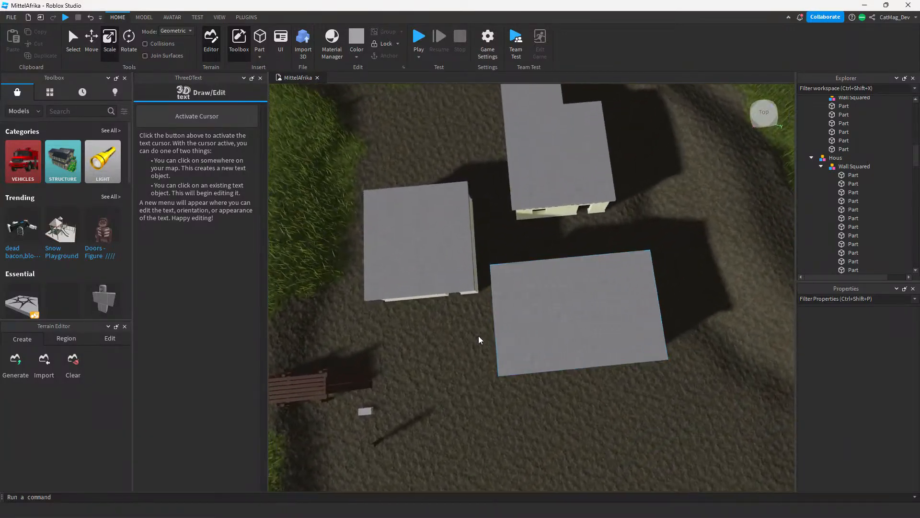
key("s")
right_click_drag(514, 364, 574, 303)
key("w")
key("w")
key("s")
key("s")
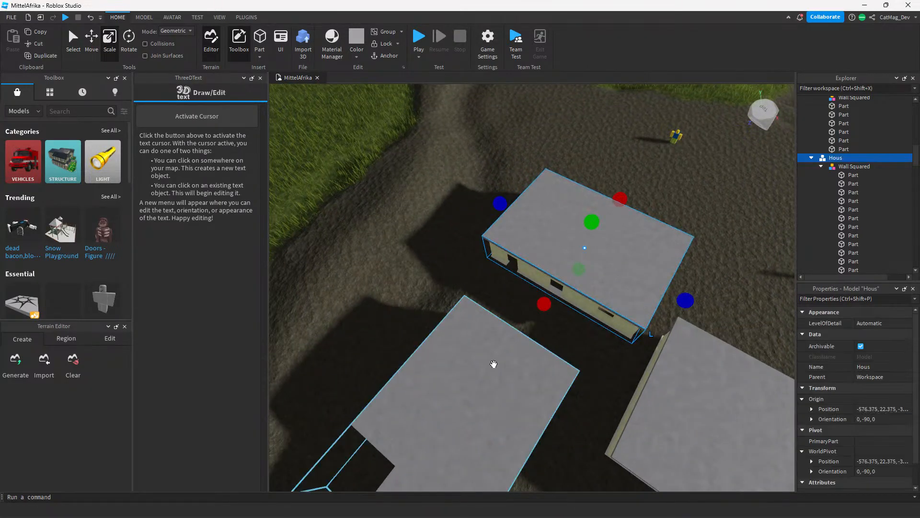
Try duplicating the smaller rectangular house, and delete the copy.
left_click(494, 364)
right_click_drag(493, 364, 483, 382)
key("s")
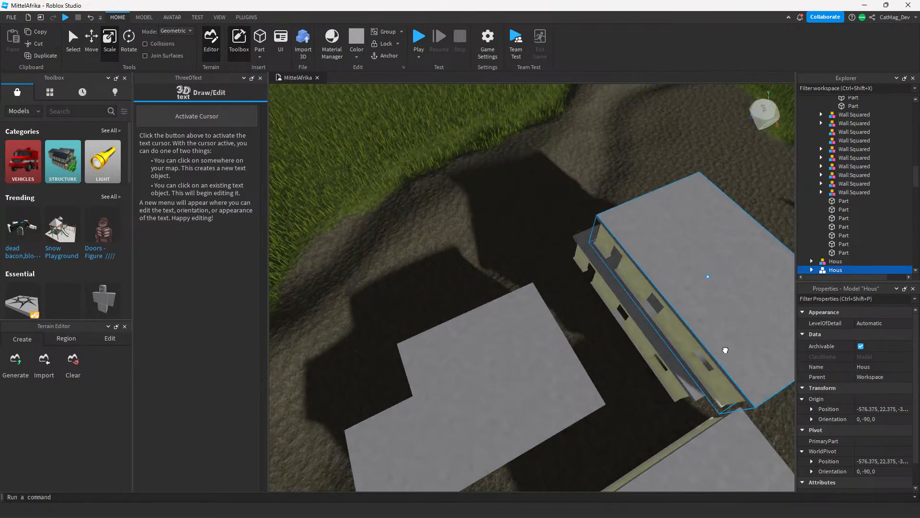
key("Delete")
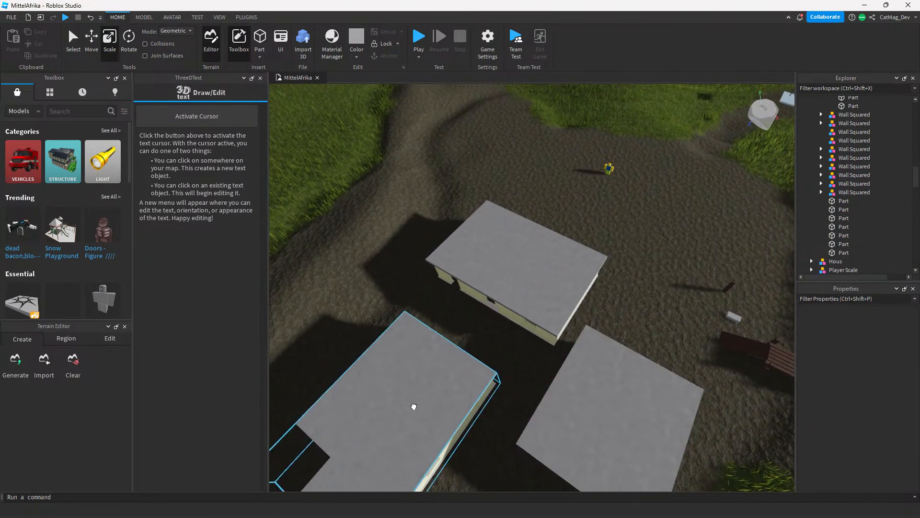
Try placing a duplicate of the L-shaped house on the open ground, and delete the copy.
left_click_drag(449, 390, 694, 188)
left_click(725, 212)
key("w")
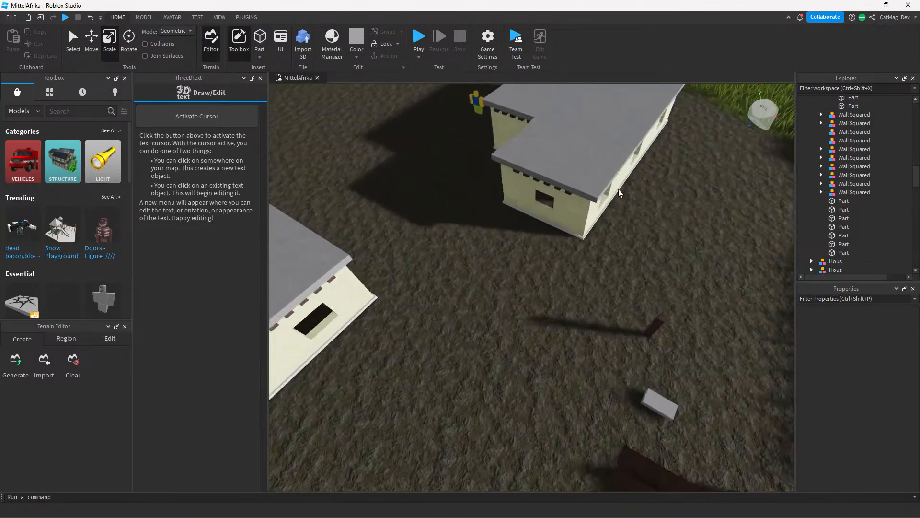
right_click_drag(618, 196, 620, 193)
key("w")
right_click_drag(588, 316, 500, 246)
key("s")
key("w")
key("s")
left_click(561, 250)
key("Delete")
Duplicate the rectangular house and place the copy on the open ground apart from the other houses.
key("w")
key("e")
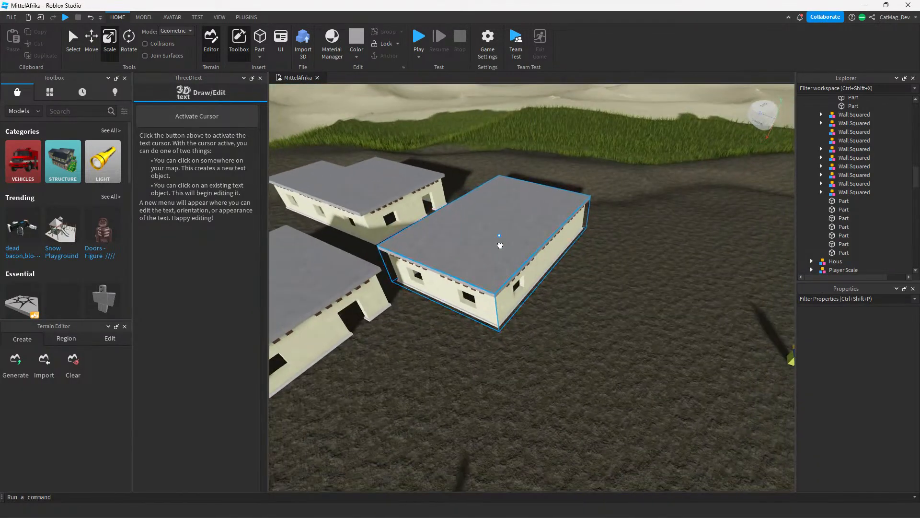
left_click_drag(465, 267, 635, 381)
scroll(364, 302, "up", 3)
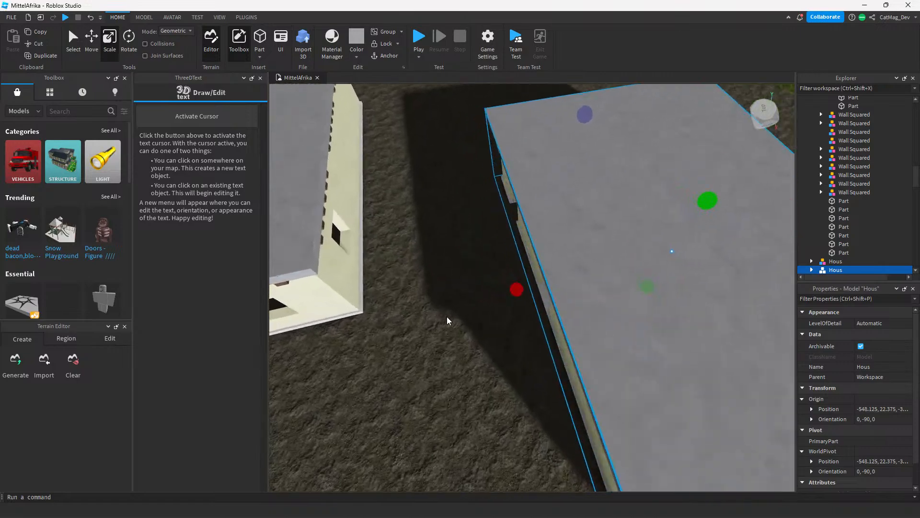
left_click(448, 319)
right_click_drag(448, 320, 444, 314)
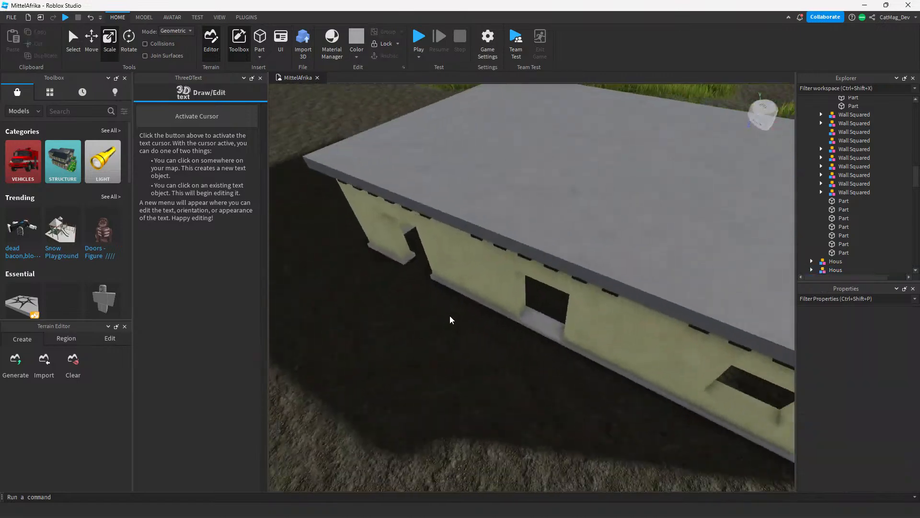
scroll(450, 319, "down", 3)
left_click(602, 258)
key("w")
key("s")
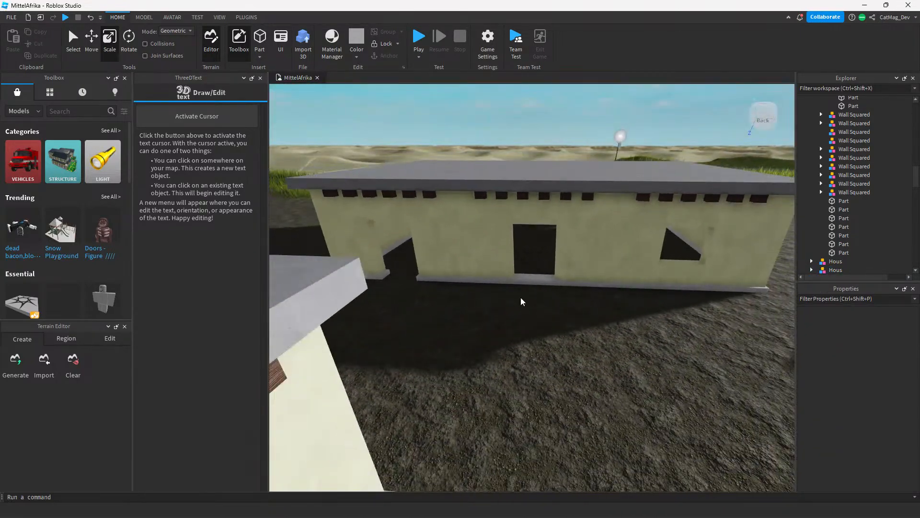
left_click(625, 365)
key("s")
right_click_drag(625, 364, 625, 364)
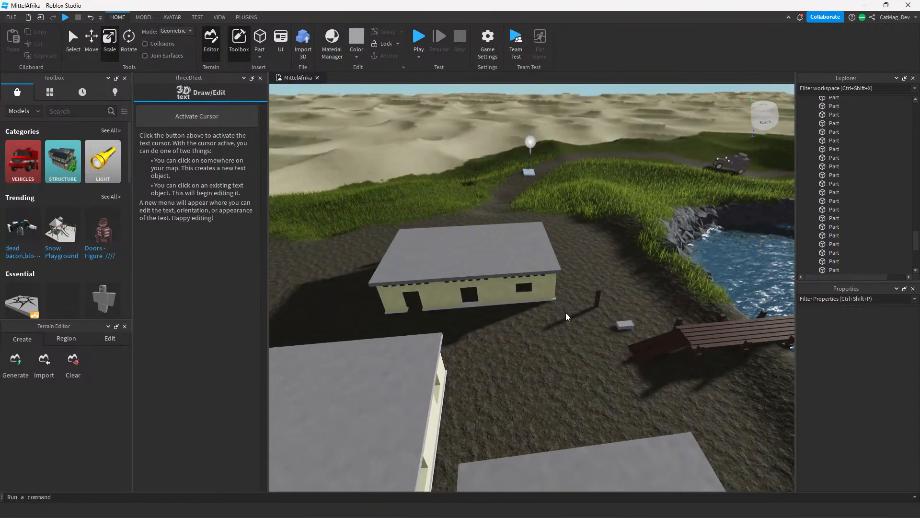
Ungroup the placed house copy and delete most of its wall and base sections, keeping the roof and doorway end.
left_click_drag(447, 221, 463, 195)
key("w")
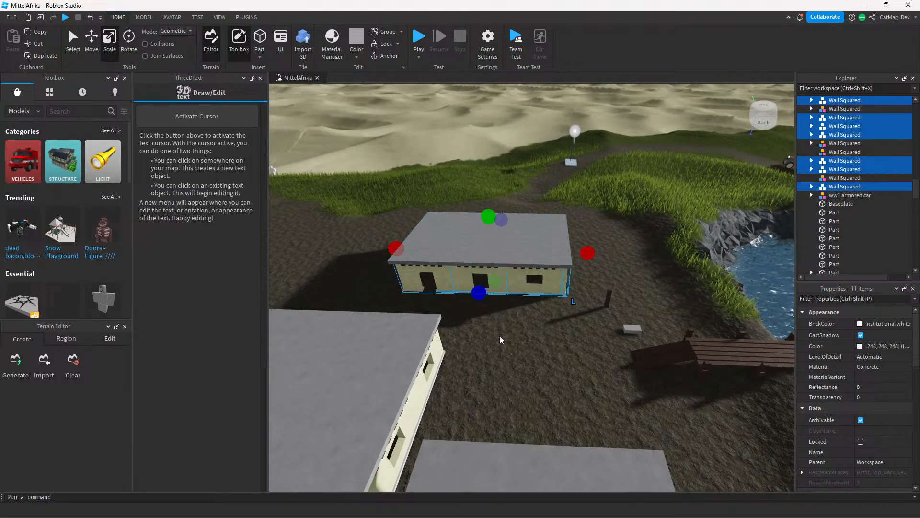
key("Delete")
key("w")
right_click_drag(528, 302, 507, 299)
key("s")
key("w")
Move the long side wall and its base strip over to the doorway end wall to narrow the house.
left_click(427, 289)
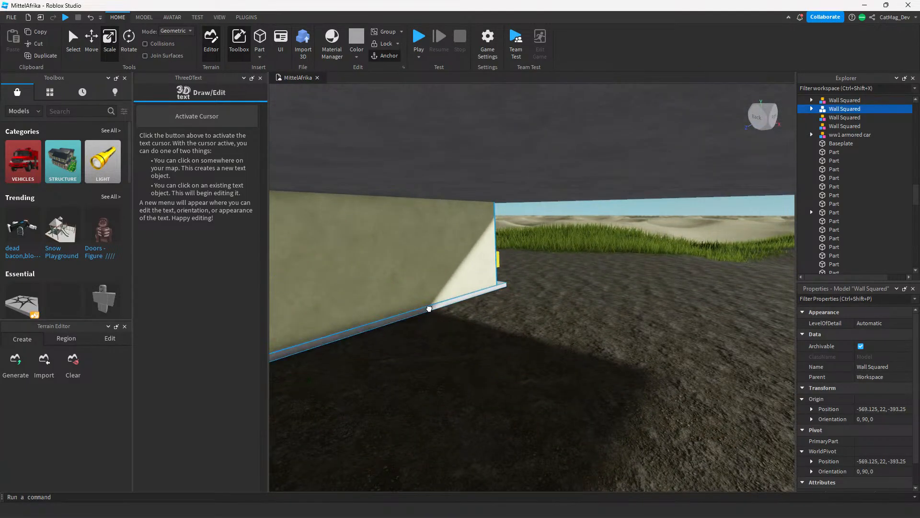
left_click(92, 43)
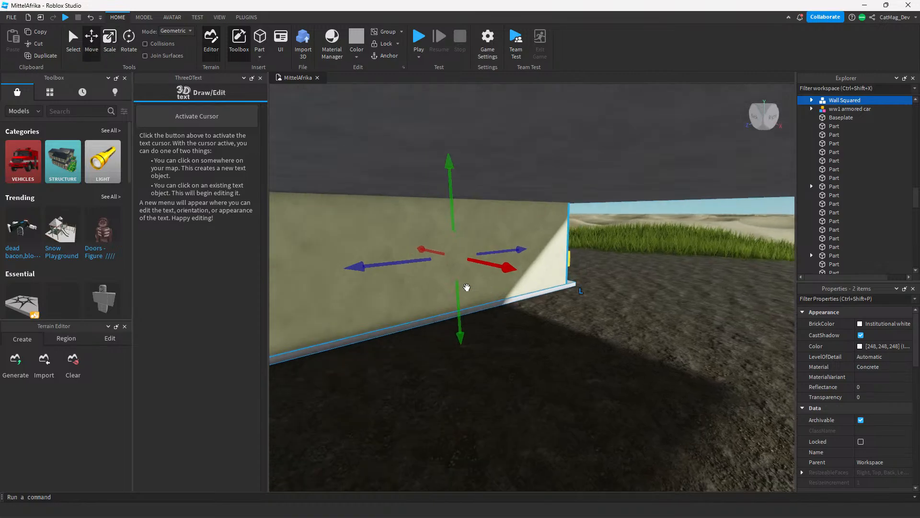
right_click_drag(483, 291, 483, 291)
key("s")
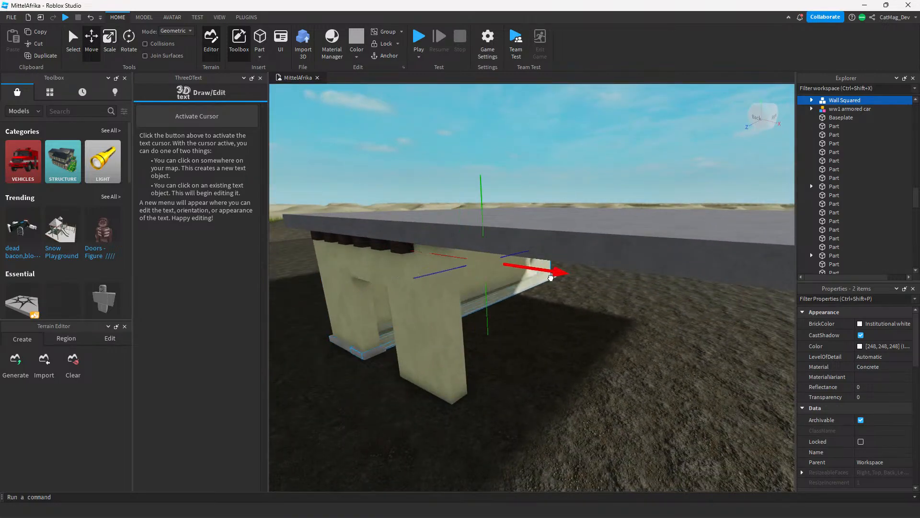
left_click(635, 485)
Duplicate the short base strip beside the doorway and place the copy under the opposite doorway wall section.
key("a")
left_click(509, 354)
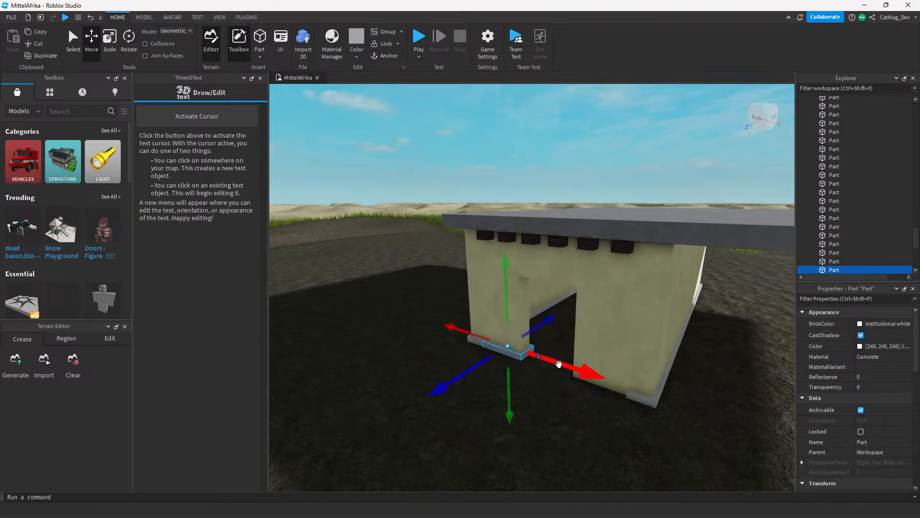
left_click(733, 460)
Scale the oversized roof slab down until it is only a narrow strip along one long side wall.
key("d")
right_click_drag(656, 391, 656, 391)
key("s")
left_click(582, 276)
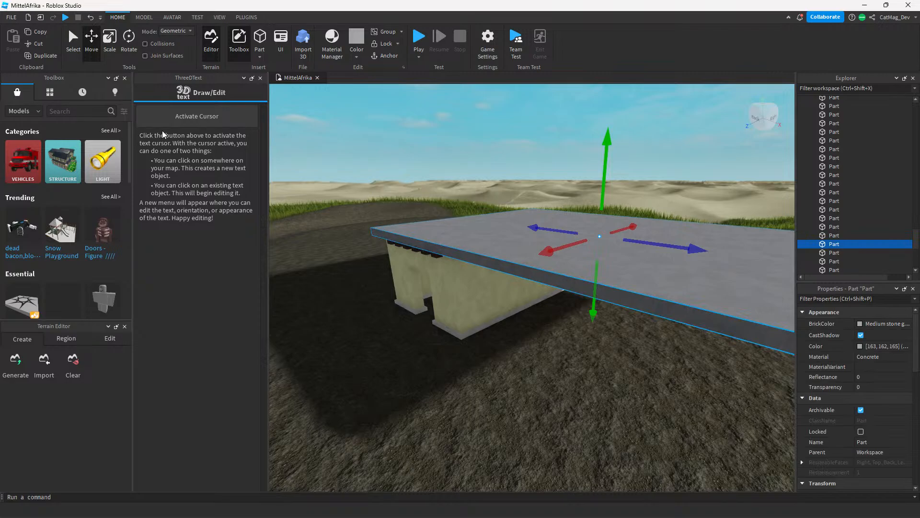
left_click(110, 41)
right_click_drag(431, 163, 431, 163)
left_click_drag(564, 187, 507, 178)
key("s")
key("w")
key("w")
right_click_drag(507, 179, 509, 177)
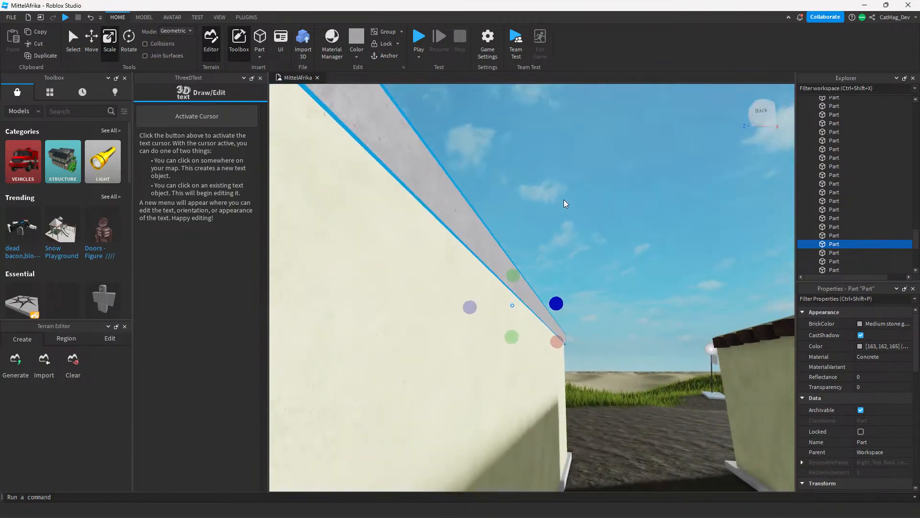
left_click(570, 202)
right_click_drag(570, 201, 570, 202)
key("s")
left_click(493, 201)
key("a")
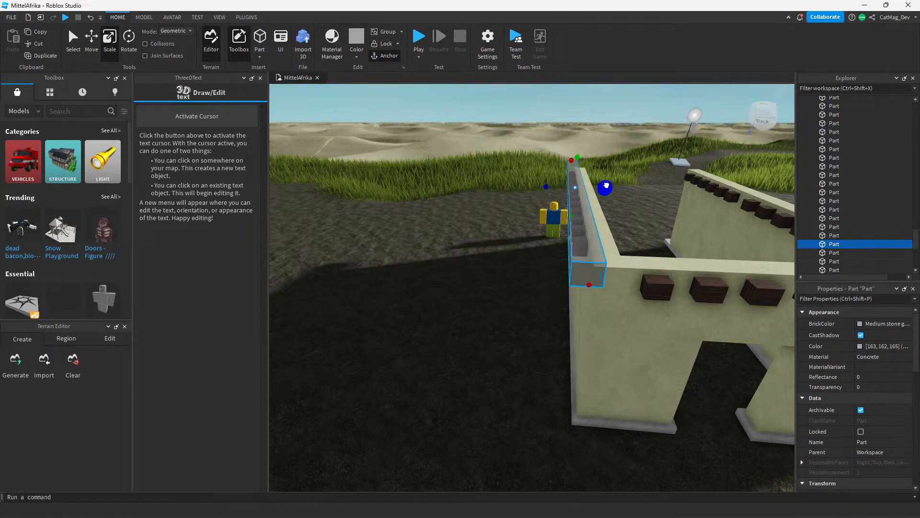
Widen the roof slab across the doorway end so it covers both long side walls.
key("w")
right_click_drag(607, 185, 632, 194)
key("s")
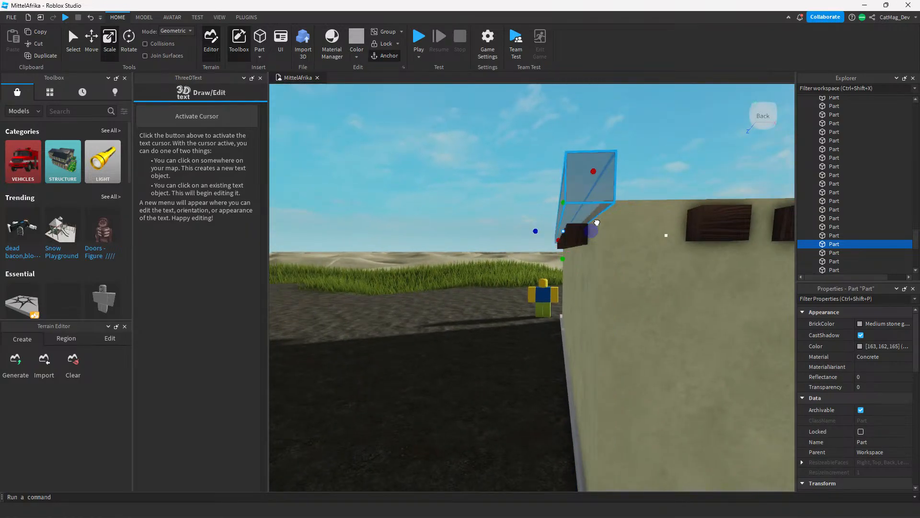
left_click_drag(585, 219, 599, 232)
right_click_drag(599, 232, 600, 232)
key("d")
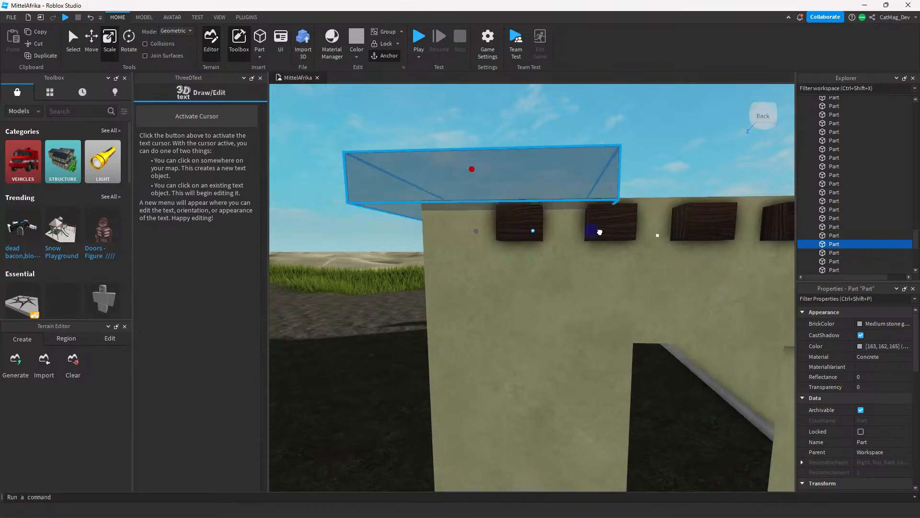
left_click_drag(599, 232, 599, 232)
right_click_drag(600, 232, 600, 232)
left_click_drag(600, 232, 589, 200)
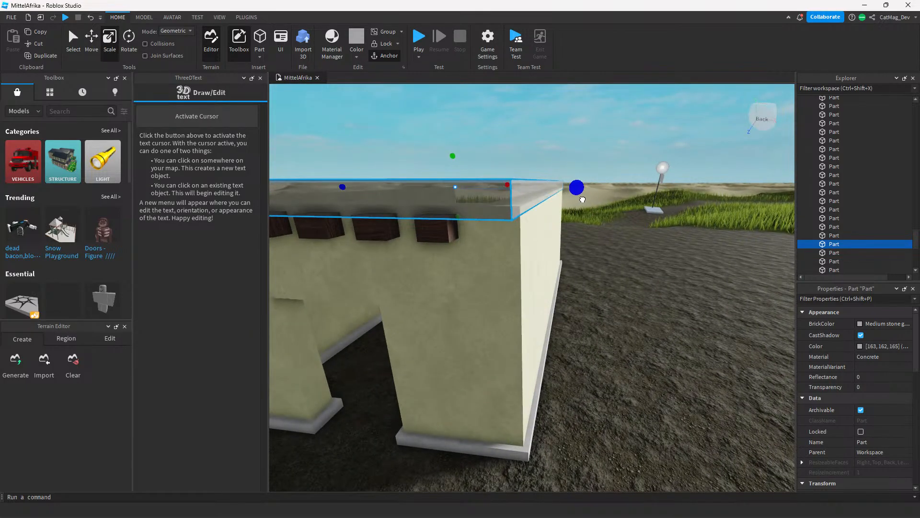
left_click(649, 297)
Duplicate the three wall parts around the doorway and move the copies to the open end of the house.
key("s")
right_click_drag(650, 297, 514, 376)
key("w")
key("s")
key("s")
key("w")
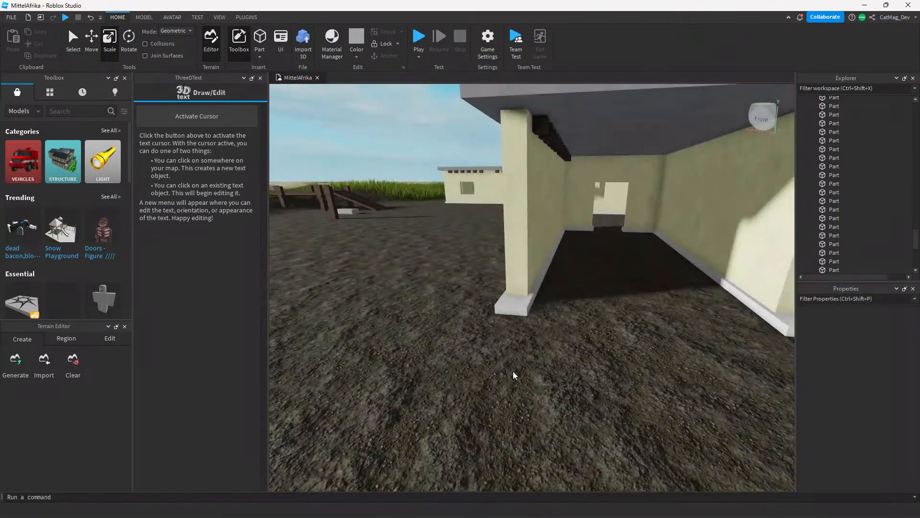
key("w")
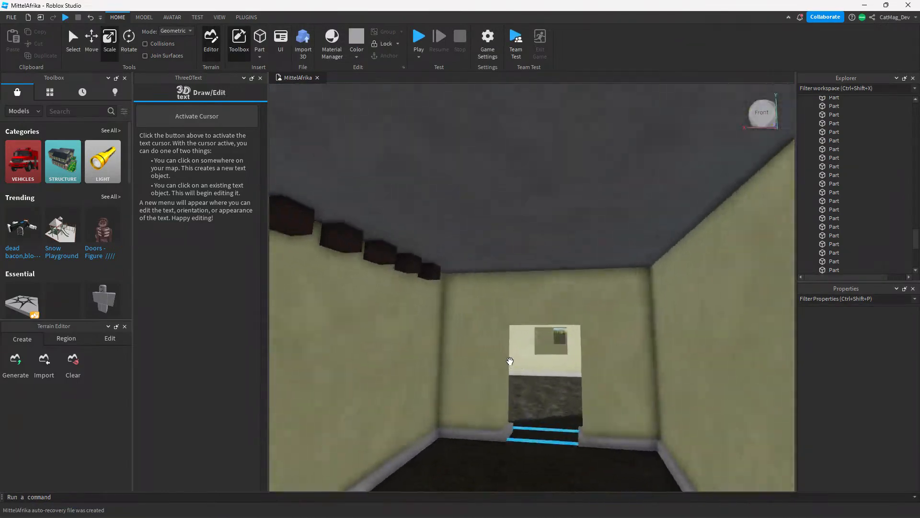
key("w")
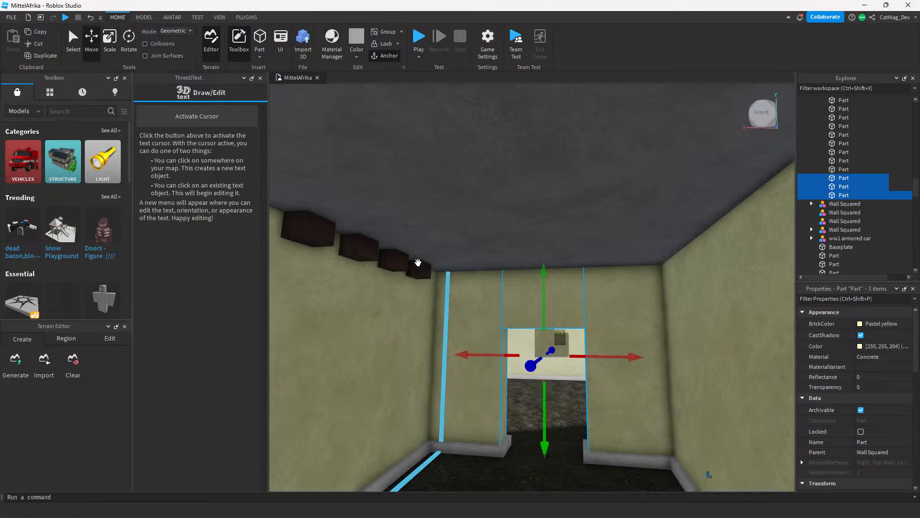
key("s")
right_click_drag(499, 382, 419, 433)
key("w")
left_click(600, 470)
Scale the two side sections of the new doorway wall to fit between the long side walls.
key("s")
right_click_drag(595, 414, 601, 413)
key("s")
left_click(481, 374)
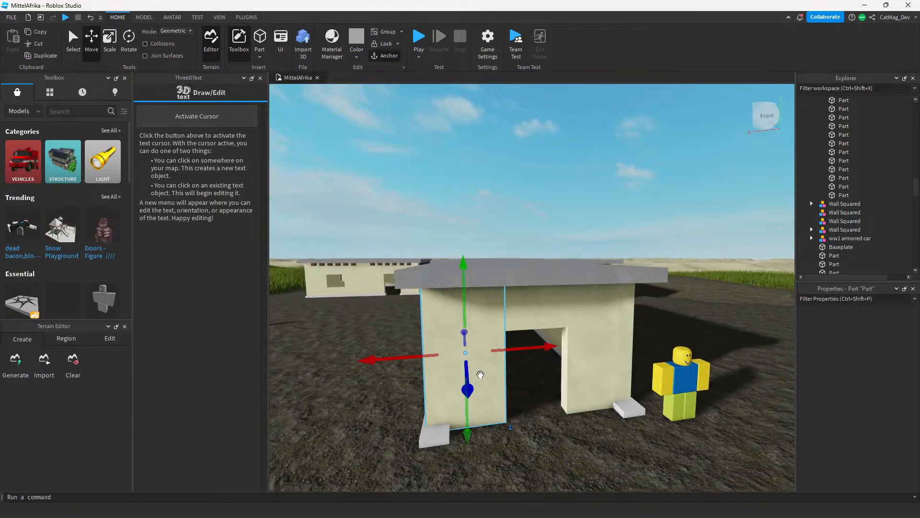
key("w")
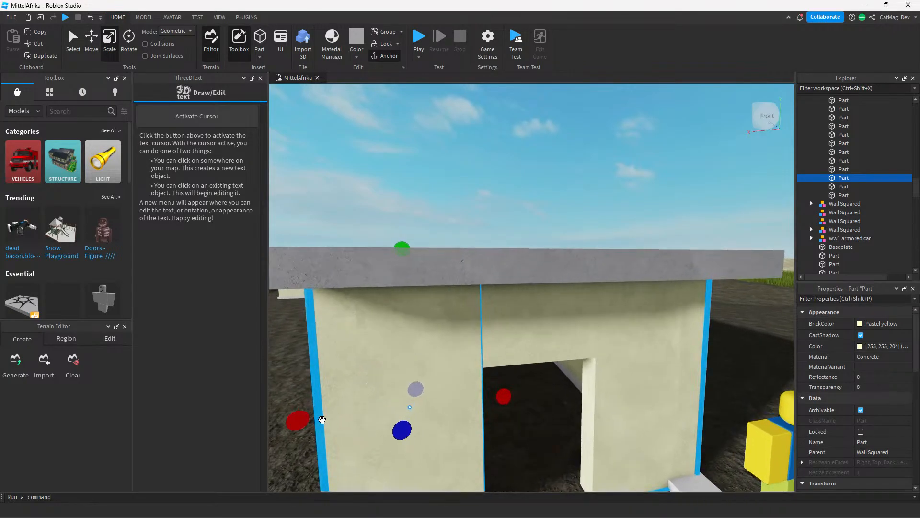
key("s")
left_click_drag(359, 384, 388, 381)
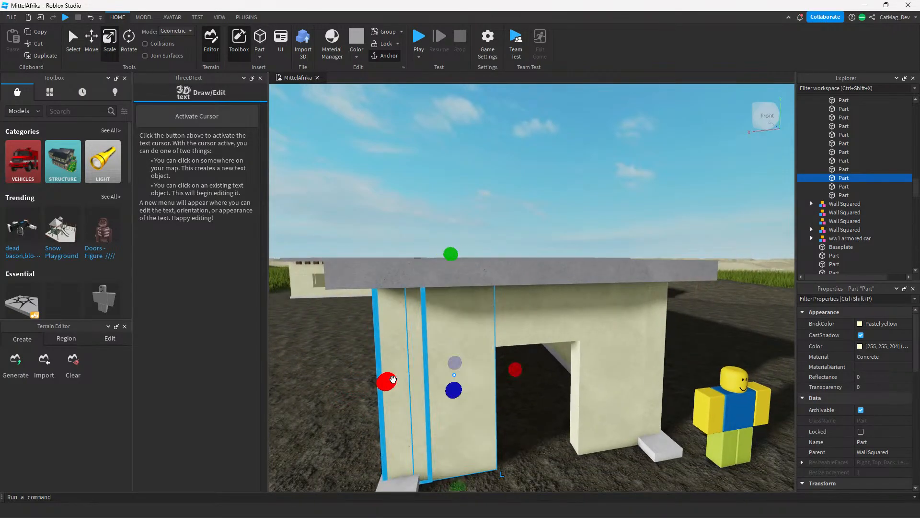
key("d")
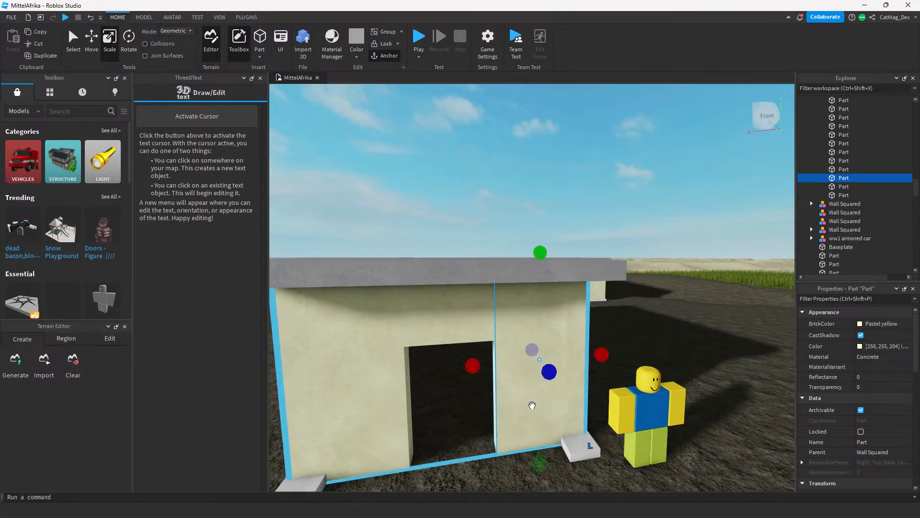
key("d")
left_click(494, 434)
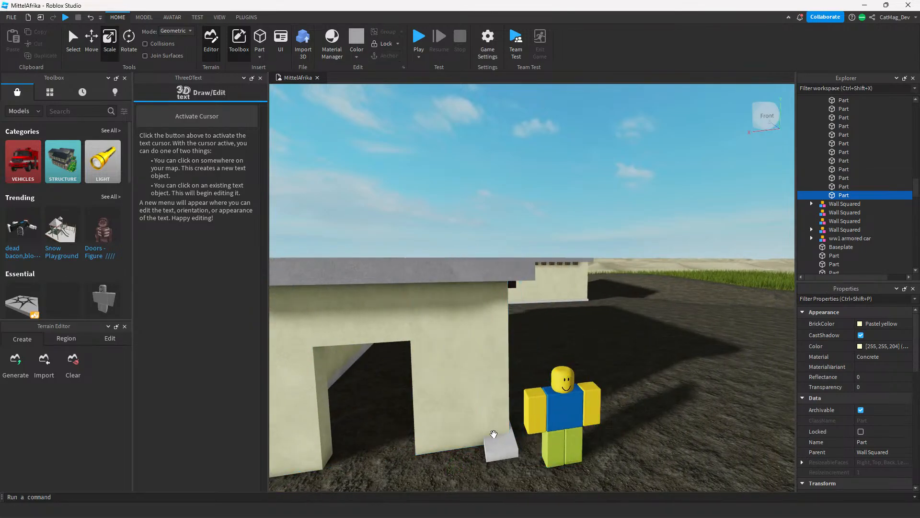
Shorten the long base strips where they project beyond the new doorway wall.
left_click(492, 448)
right_click_drag(492, 447, 607, 435)
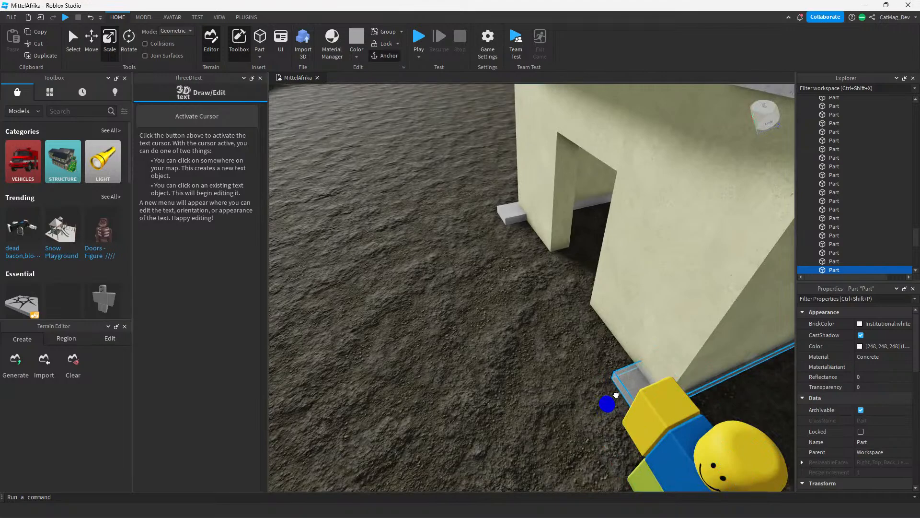
right_click_drag(628, 383, 543, 350)
left_click(601, 370)
key("w")
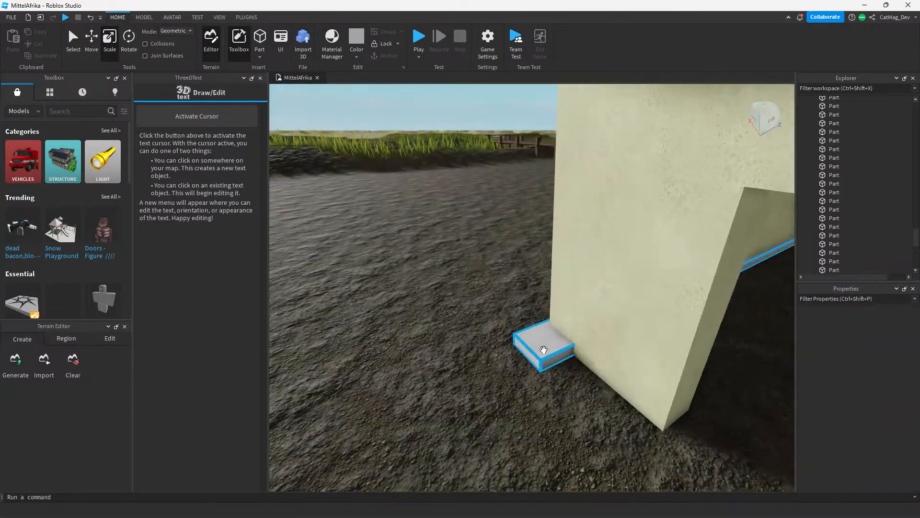
left_click(519, 416)
right_click_drag(520, 416, 518, 417)
key("s")
key("w")
key("s")
key("s")
key("super")
left_click(435, 242)
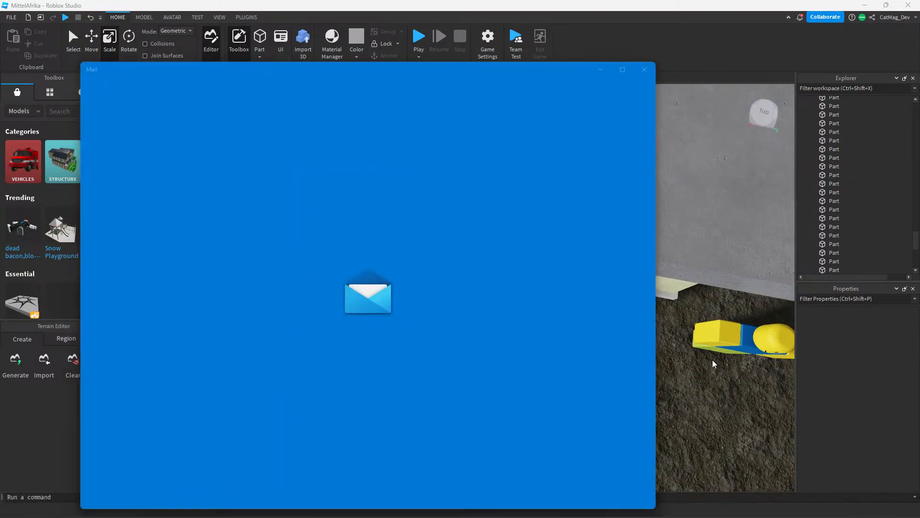
left_click(713, 360)
key("super")
key("super")
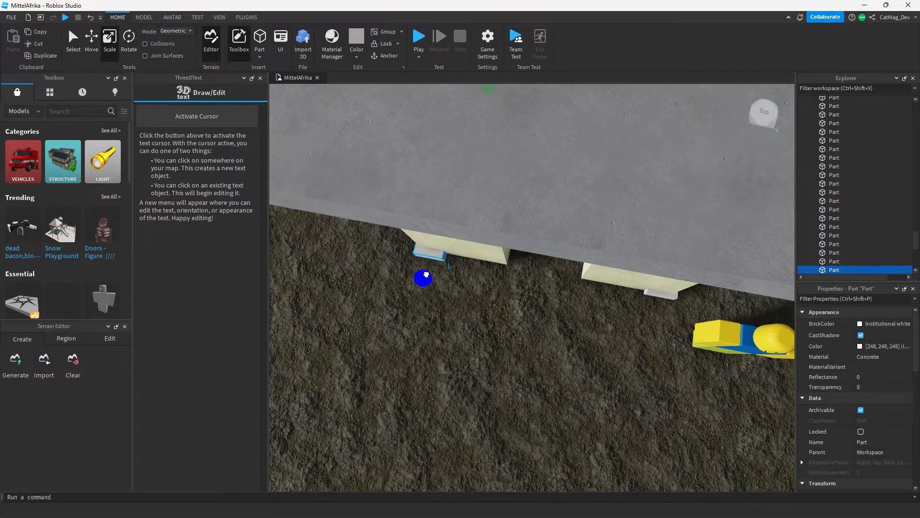
mouse_move(549, 509)
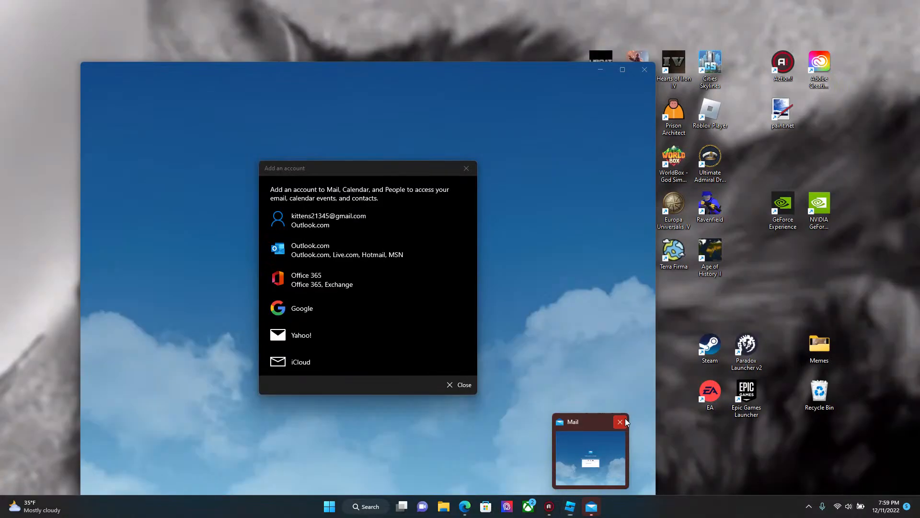
left_click(620, 422)
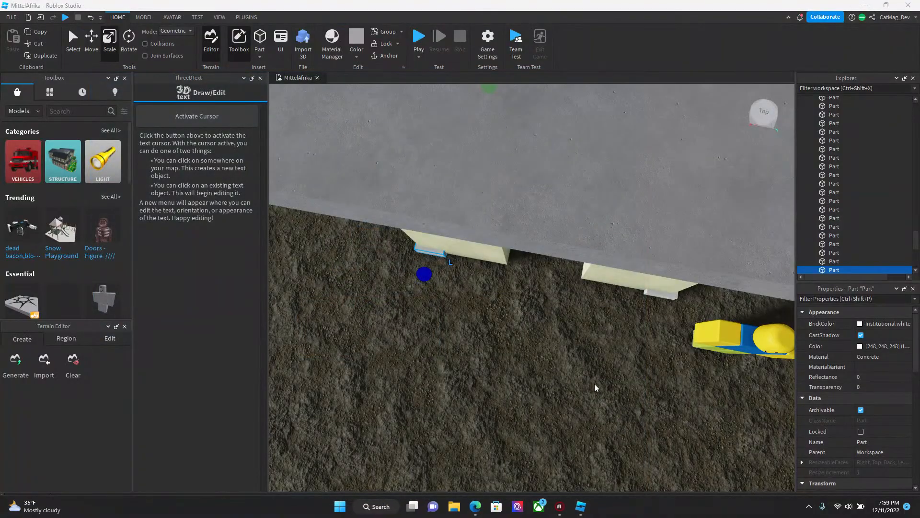
Duplicate the two short base strips beside the original doorway and move the copies under the new doorway wall.
scroll(595, 383, "up", 3)
right_click_drag(595, 383, 587, 354)
left_click(421, 324)
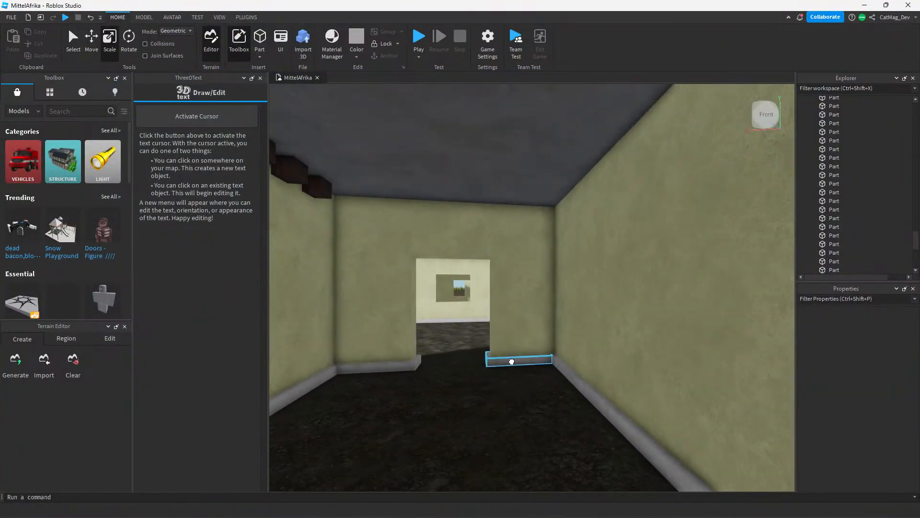
key("ctrl+d")
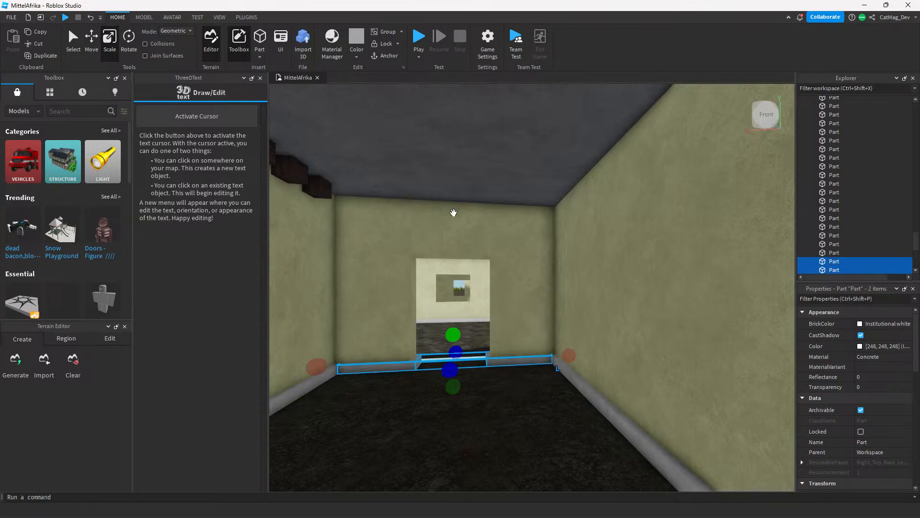
left_click(86, 58)
key("f")
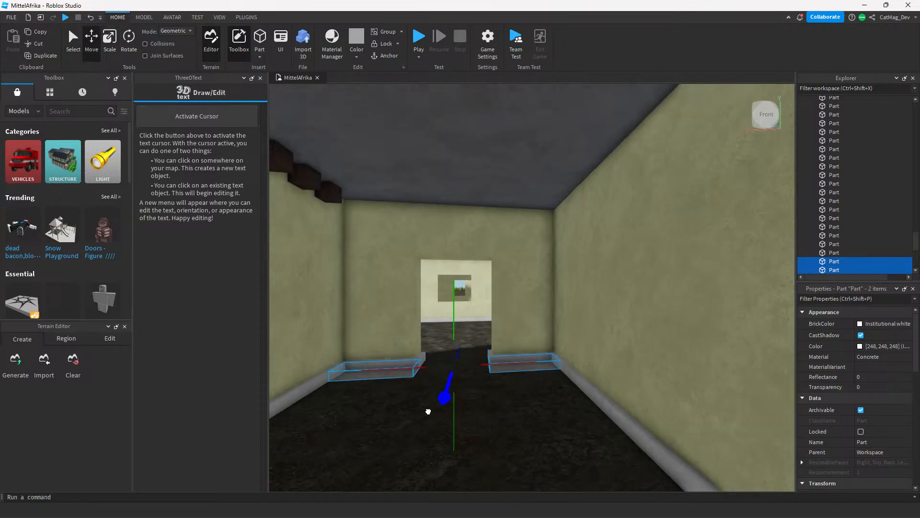
left_click_drag(489, 433, 554, 450)
left_click(711, 457)
Inspect the reworked house from a distance and around its long side wall and roof edges.
scroll(711, 458, "down", 2)
scroll(714, 422, "down", 8)
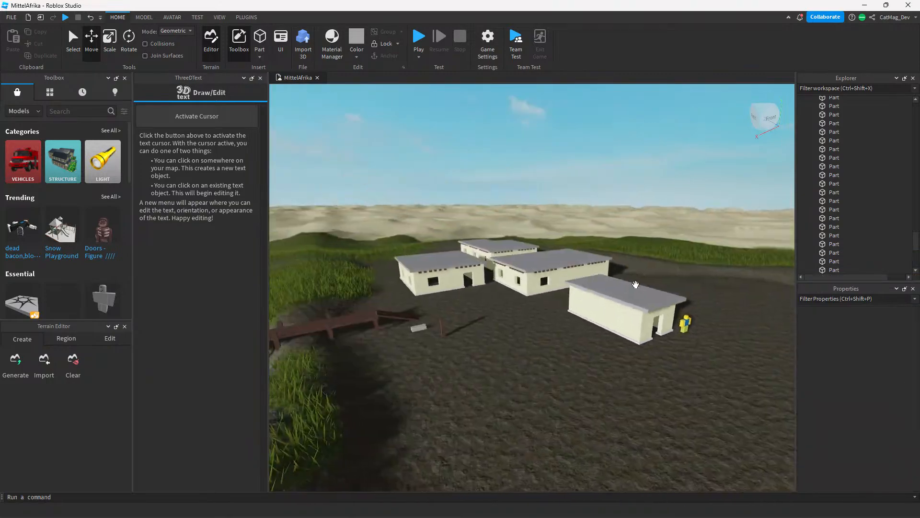
scroll(583, 242, "up", 5)
right_click_drag(582, 240, 605, 245)
scroll(606, 245, "up", 3)
scroll(606, 245, "down", 4)
key("a")
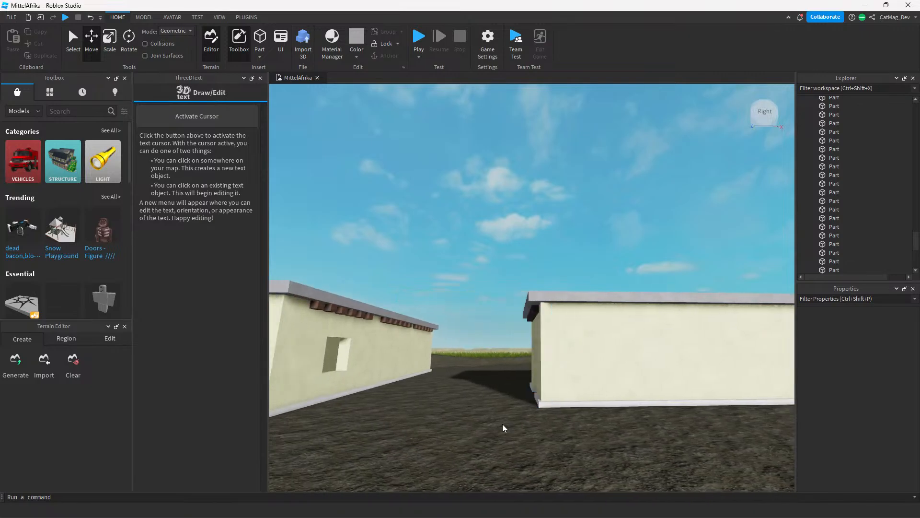
key("d")
key("w")
key("w")
Scale the roof slab's length to adjust its overhang above the new doorway wall.
left_click(433, 312)
key("d")
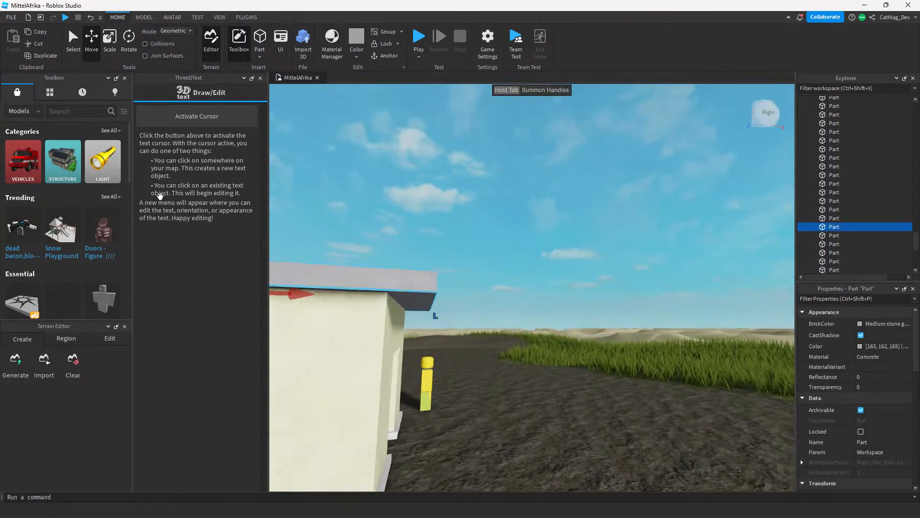
key("a")
left_click(110, 44)
key("w")
right_click_drag(522, 317, 523, 318)
key("d")
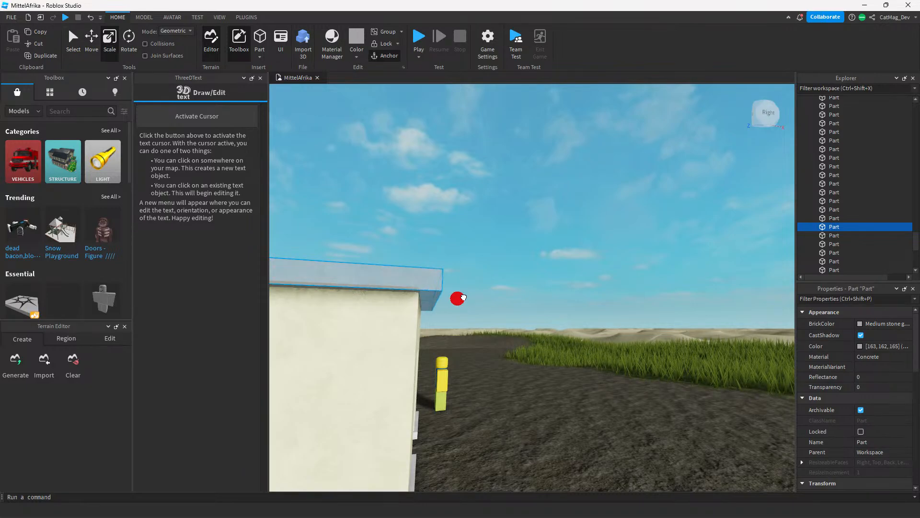
left_click_drag(463, 297, 461, 298)
key("a")
Scale the roof slab's edges to adjust its overhang beyond the long side wall and the end walls.
right_click_drag(449, 303, 446, 304)
key("d")
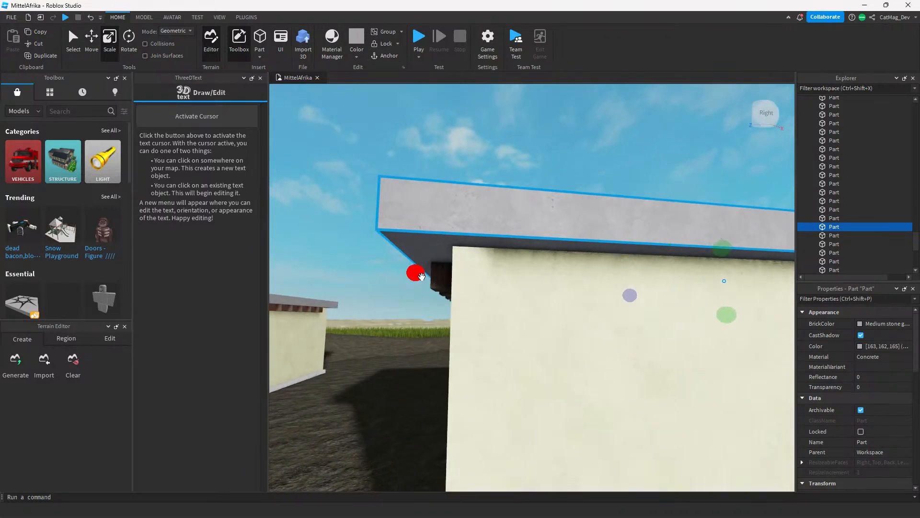
left_click_drag(422, 276, 426, 277)
key("w")
right_click_drag(426, 277, 427, 278)
key("a")
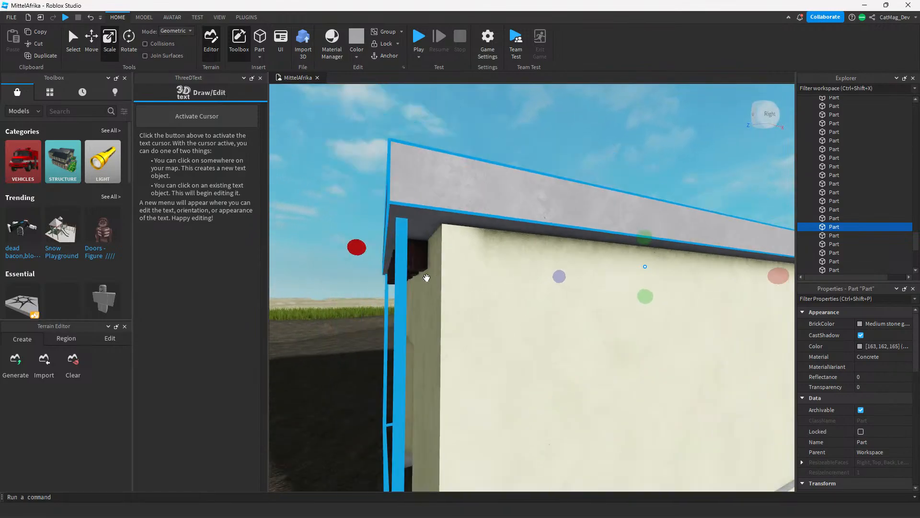
key("s")
right_click_drag(321, 328, 320, 327)
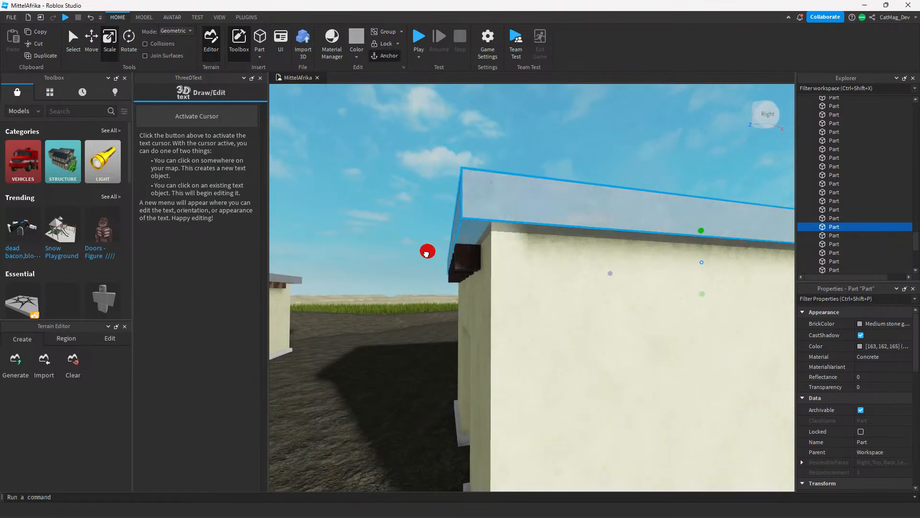
left_click_drag(426, 254, 419, 255)
key("w")
right_click_drag(419, 266, 418, 266)
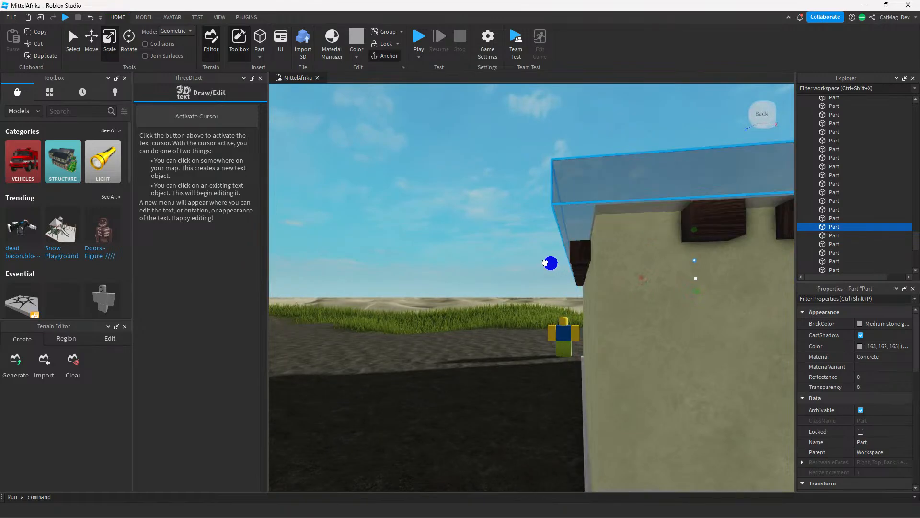
key("w")
right_click_drag(545, 263, 540, 267)
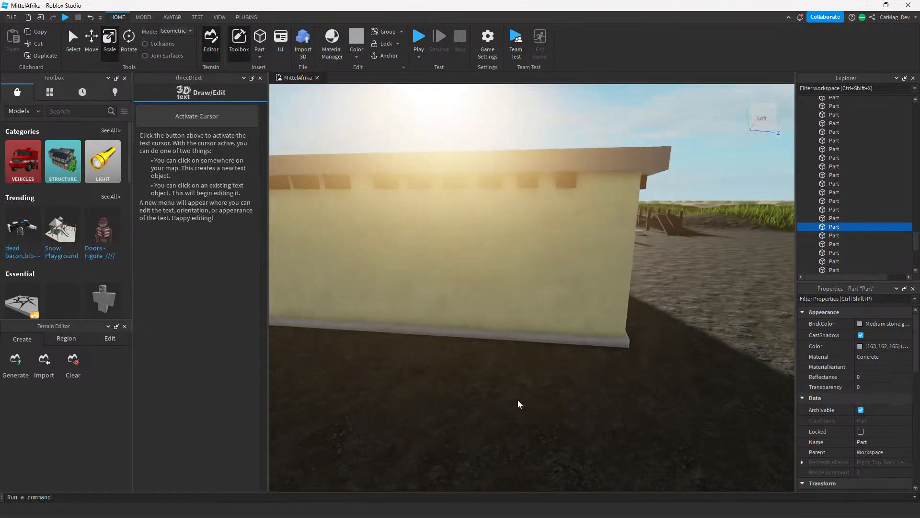
Select the six wooden beam ends above the new doorway and move them outward together so they protrude from the wall.
left_click(518, 400)
key("s")
right_click_drag(518, 400, 510, 388)
left_click(434, 259)
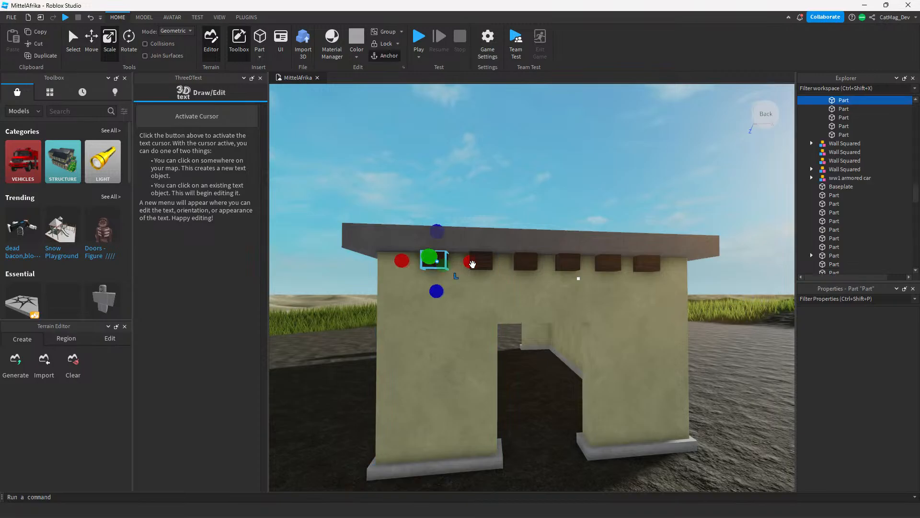
left_click(485, 260, "ctrl")
left_click(526, 261, "ctrl")
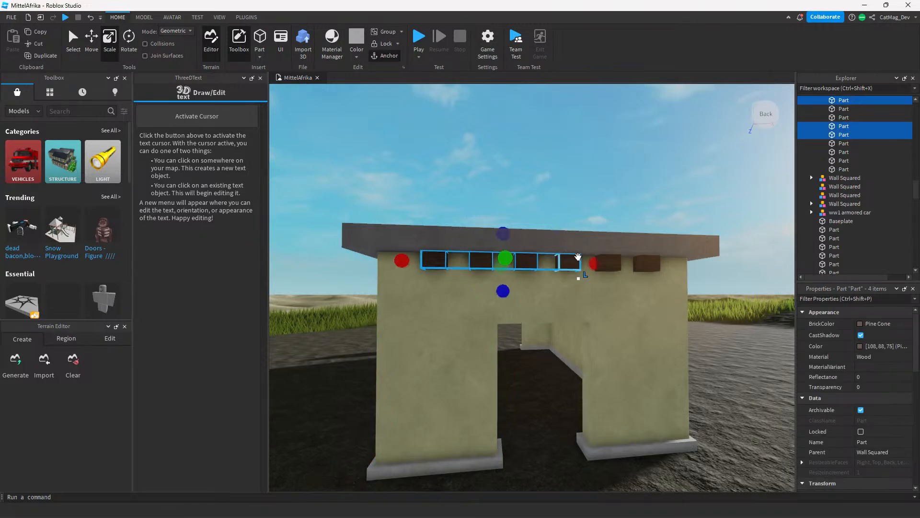
left_click(568, 262, "ctrl")
left_click(615, 259, "ctrl")
left_click(647, 263, "ctrl")
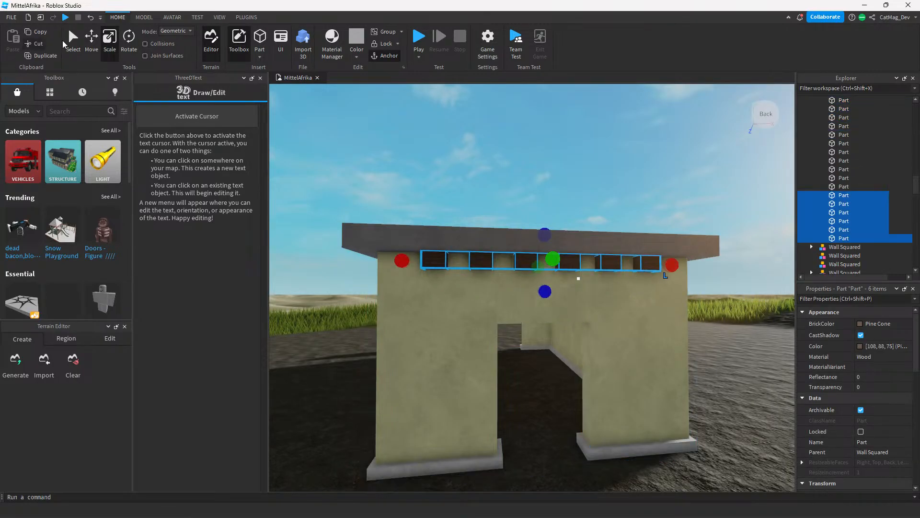
left_click(93, 45)
key("w")
right_click_drag(494, 348, 493, 347)
key("s")
key("w")
key("a")
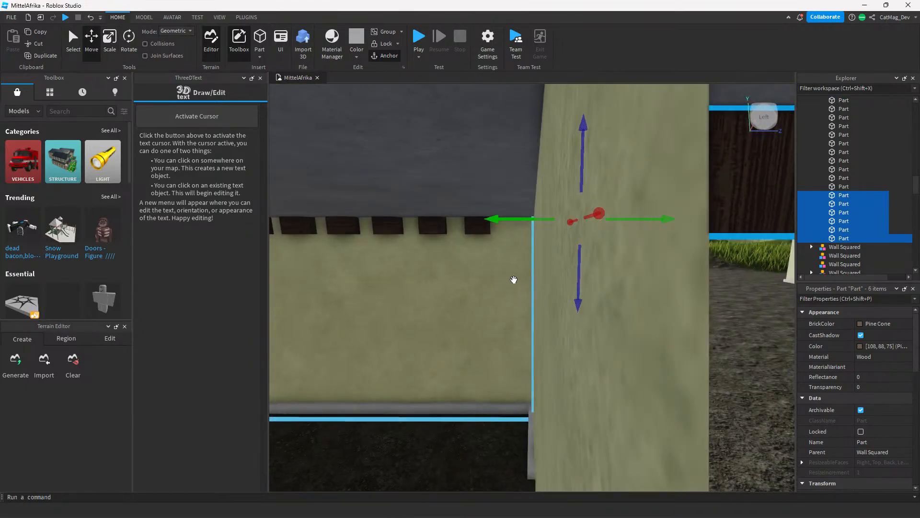
key("a")
left_click_drag(505, 221, 508, 314)
key("a")
key("w")
key("s")
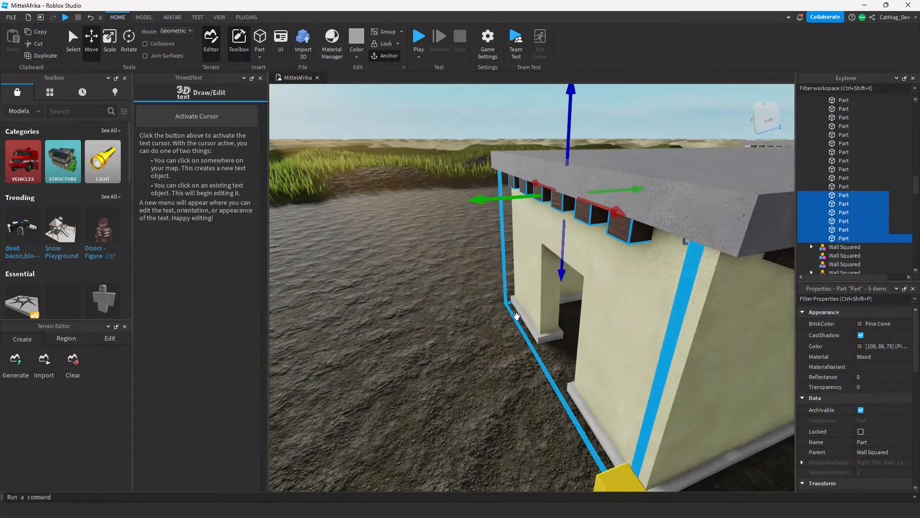
Select the roof slab and adjust its overhang above the repositioned beam ends on the doorway side.
left_click(508, 314)
right_click_drag(508, 314, 507, 319)
left_click(636, 190)
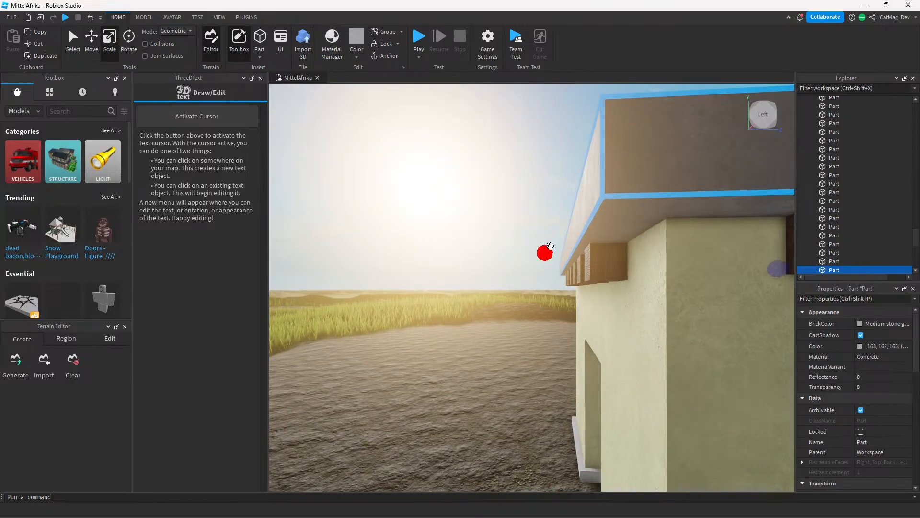
right_click_drag(550, 246, 530, 352)
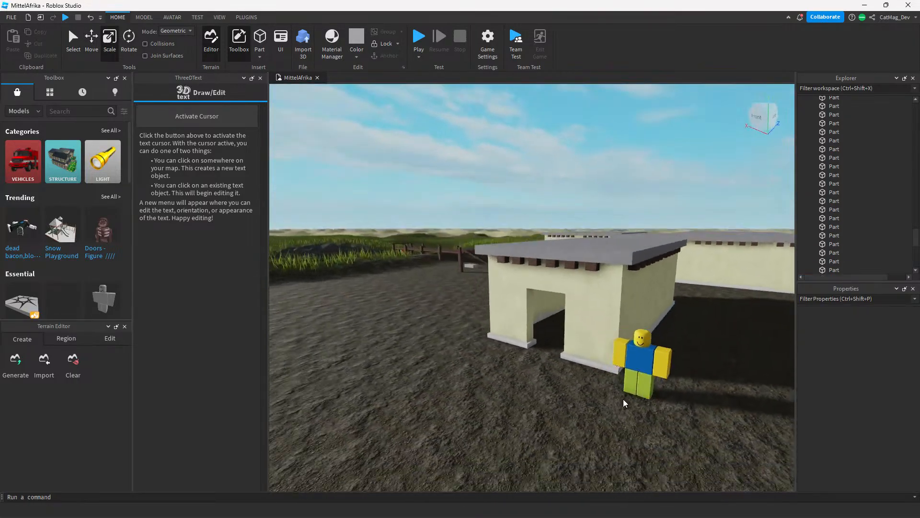
Move the character dummy from beside the small house onto the open ground, clear of the building.
scroll(623, 401, "down", 6)
scroll(595, 389, "up", 7)
right_click_drag(585, 317, 650, 317)
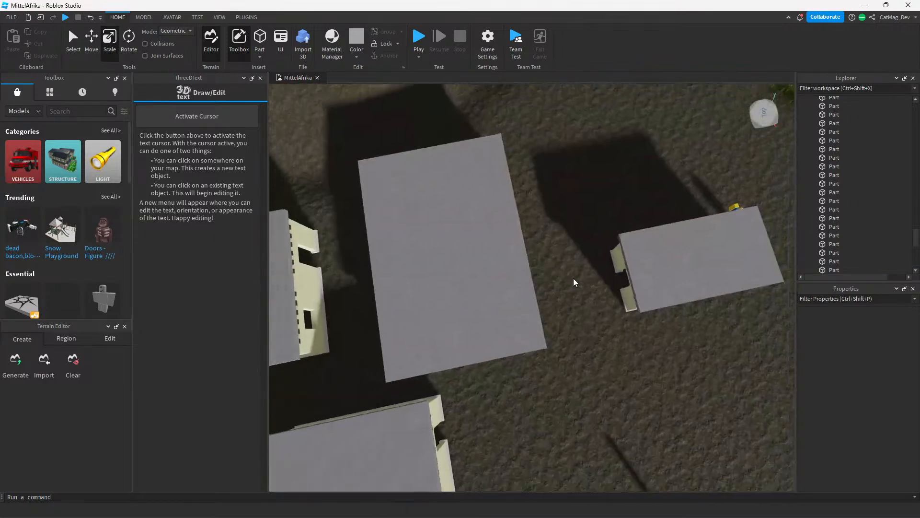
scroll(573, 279, "down", 2)
scroll(583, 255, "up", 4)
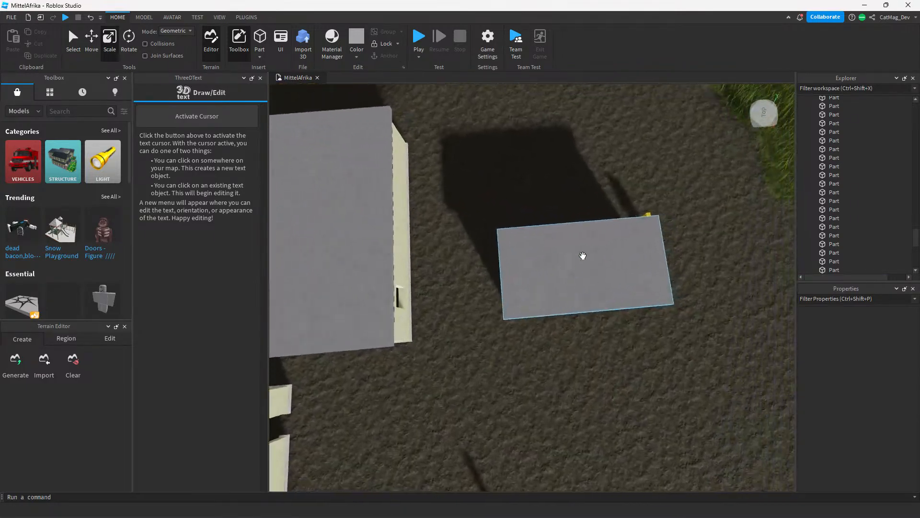
key("d")
left_click_drag(584, 218, 670, 225)
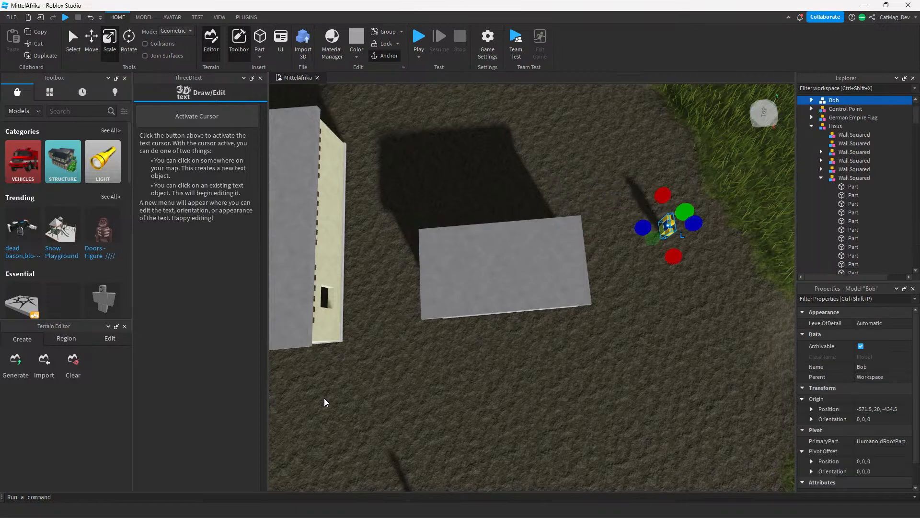
Select all parts of the new small house and group them into one model.
left_click_drag(383, 339, 621, 172)
key("ctrl+g")
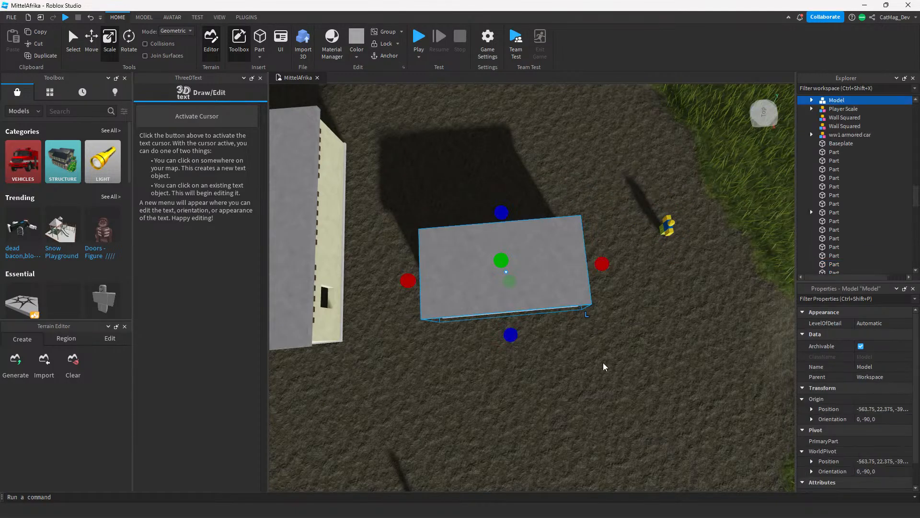
left_click(604, 367)
Locate the house models in the map and collapse their expanded contents in the Workspace hierarchy.
right_click_drag(604, 367, 473, 243)
left_click(472, 230)
right_click_drag(528, 296, 515, 232)
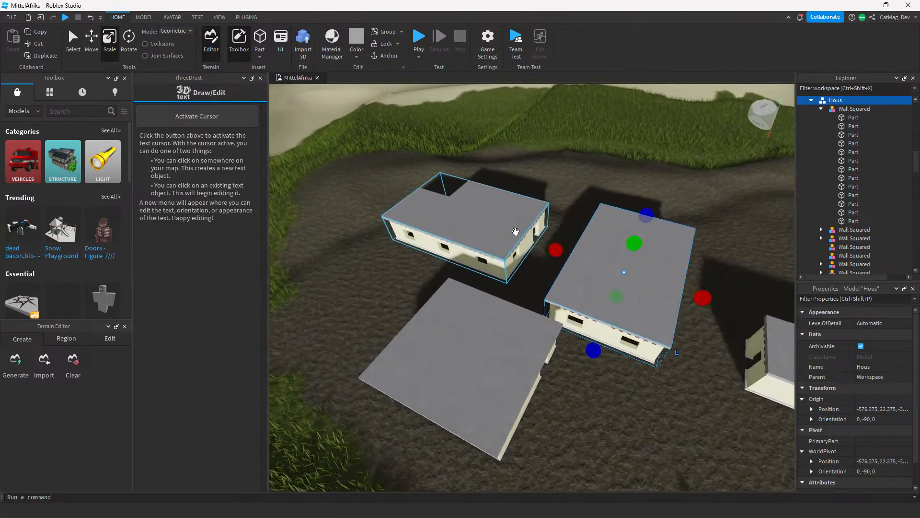
left_click(515, 231)
key("f")
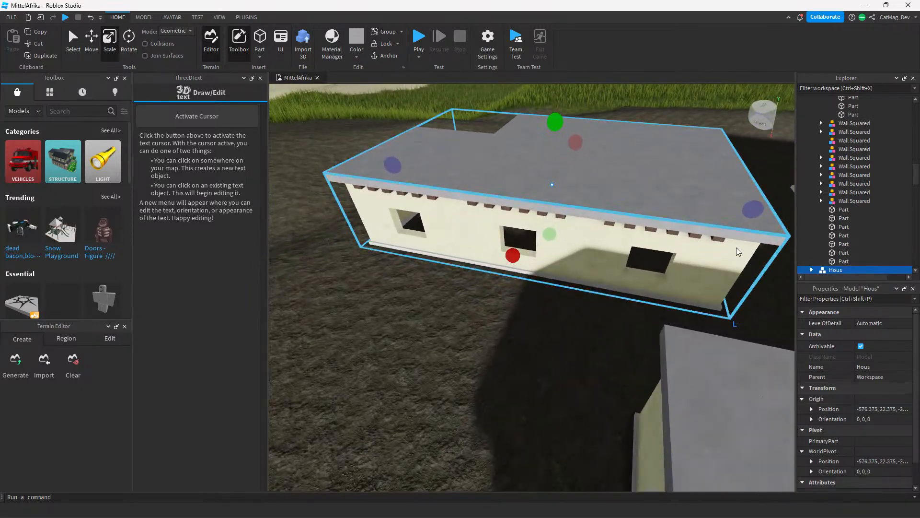
scroll(738, 251, "down", 5)
scroll(887, 187, "up", 10)
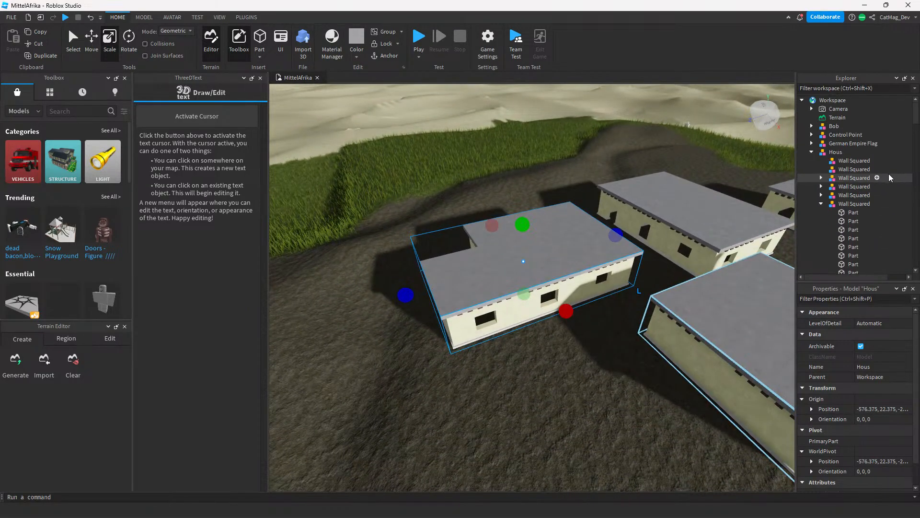
left_click(811, 152)
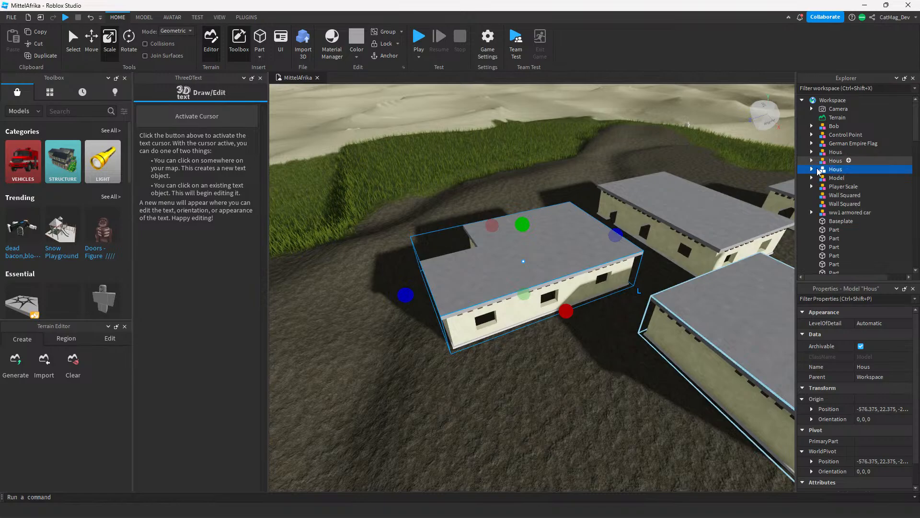
Inspect the existing houses inside and out, checking their rooms, windows, doorways and roof edges.
left_click(698, 347)
right_click_drag(698, 347, 616, 285)
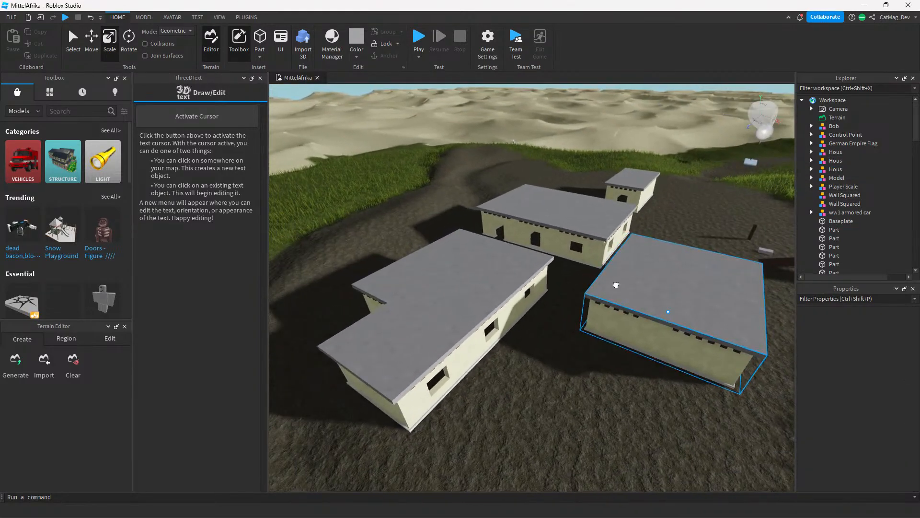
left_click(616, 285)
key("w")
right_click_drag(652, 257, 658, 255)
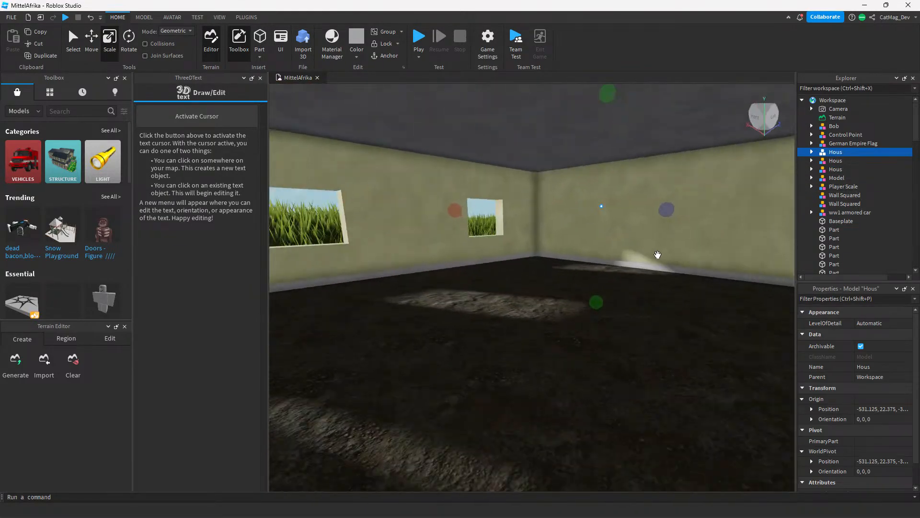
key("s")
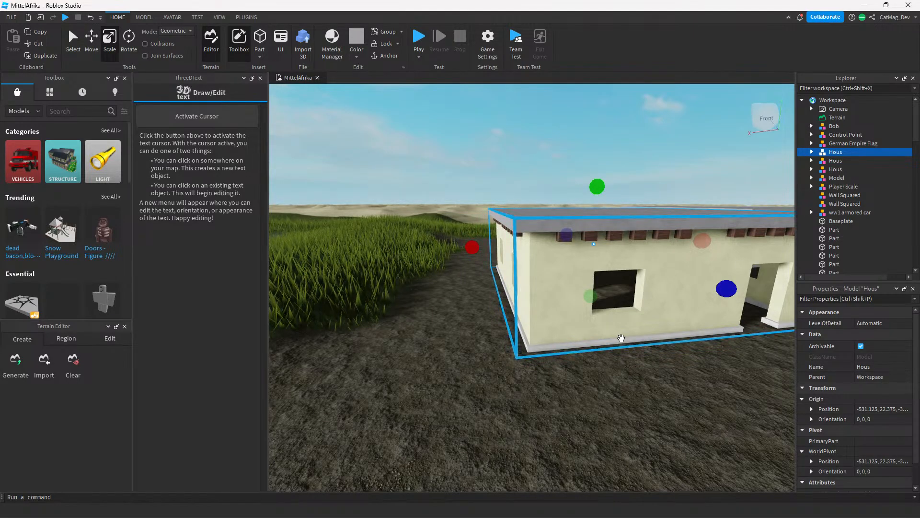
key("d")
left_click(564, 402)
key("w")
mouse_move(563, 402)
right_mouse_down()
mouse_move(561, 394)
mouse_move(576, 397)
right_mouse_up()
key("w")
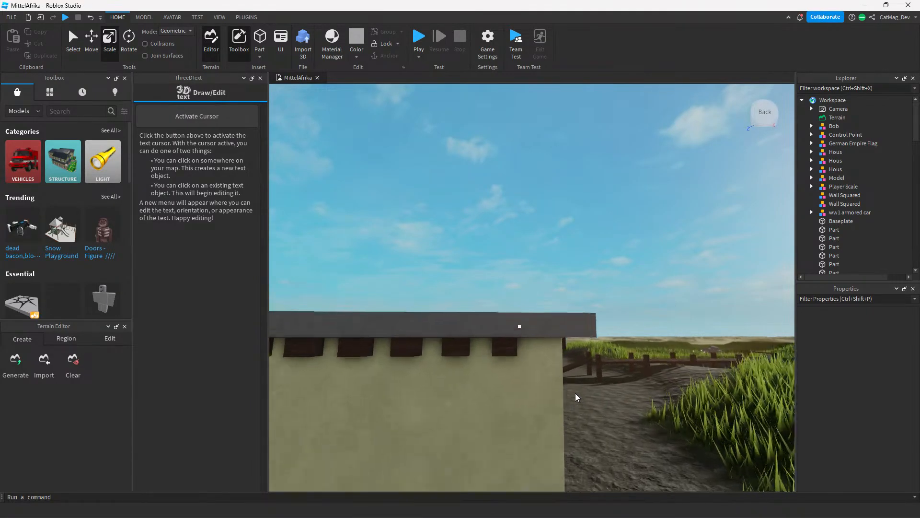
mouse_move(583, 398)
right_mouse_down()
mouse_move(544, 419)
mouse_move(586, 403)
right_mouse_up()
key("w")
right_click_drag(586, 213, 545, 273)
Rename the house model with the cut-out roof corner as Dynamic Flat.
left_click(469, 406)
right_click_drag(469, 405, 546, 383)
key("w")
key("w")
key("s")
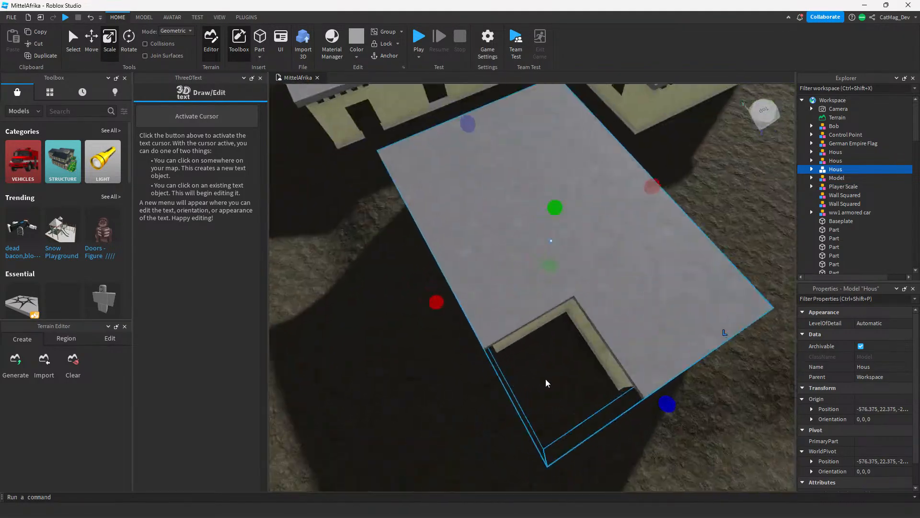
key("f")
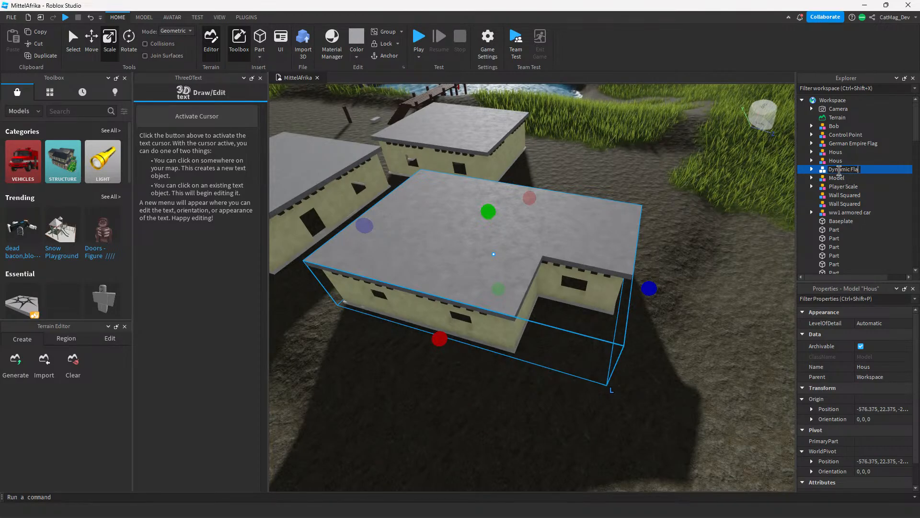
left_click(587, 433)
Inspect the houses from several sides, comparing their doorways, windows and overall layouts.
right_click_drag(588, 433, 577, 323)
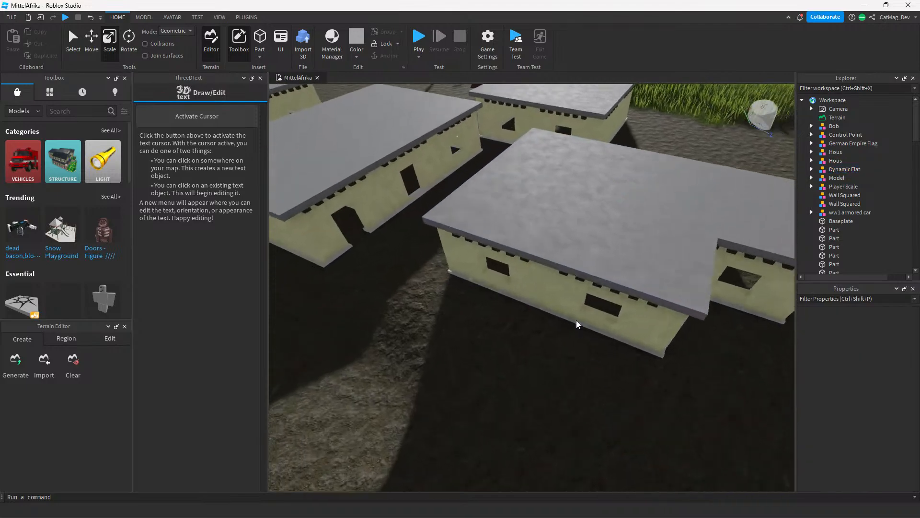
left_click(567, 254)
right_click_drag(565, 251, 526, 334)
left_click(548, 422)
scroll(544, 413, "up", 3)
key("w")
scroll(525, 334, "up", 2)
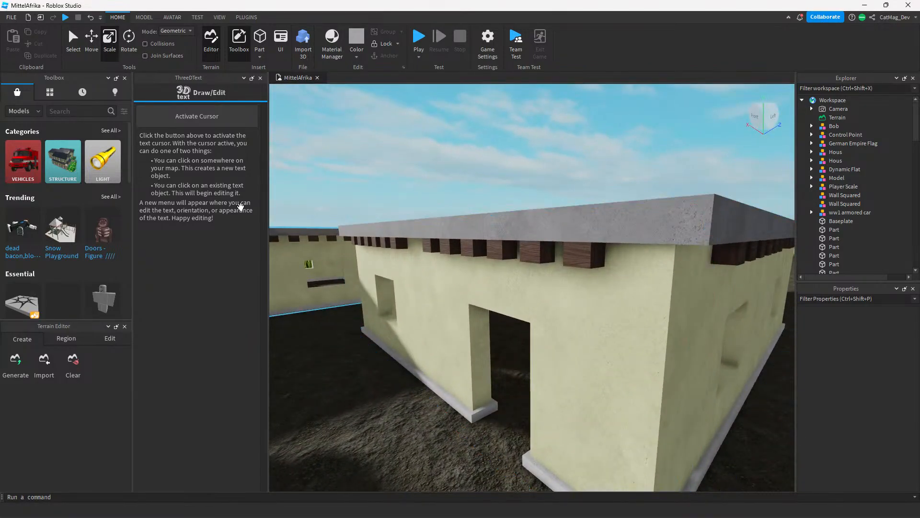
scroll(369, 387, "down", 4)
right_click_drag(369, 386, 527, 364)
scroll(542, 393, "down", 5)
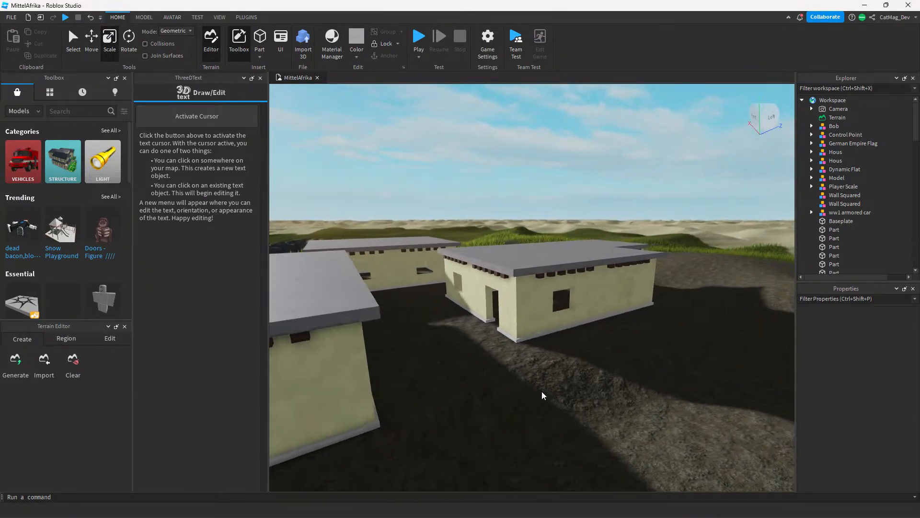
scroll(543, 395, "up", 3)
right_click_drag(538, 390, 499, 292)
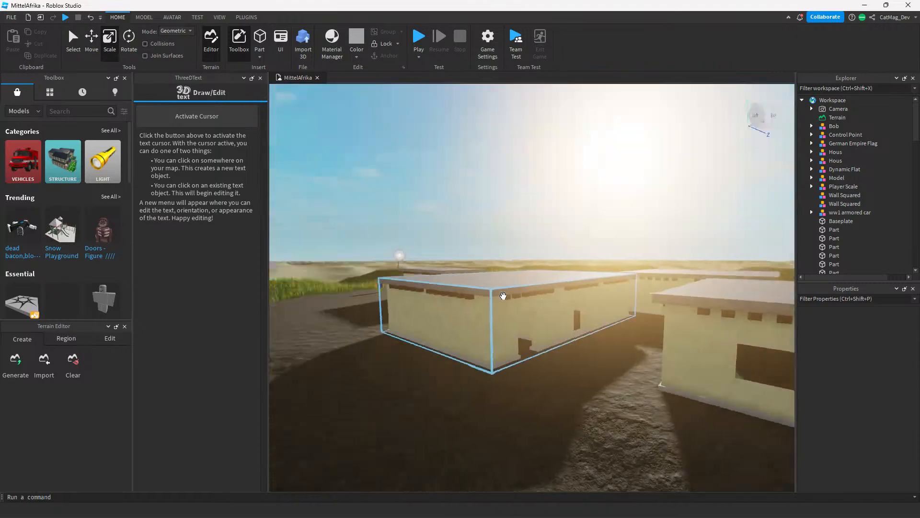
scroll(546, 333, "up", 3)
Rename the long rectangular house model in the middle as "Hous, Penthous" and collapse its contents.
left_click(548, 333)
key("f")
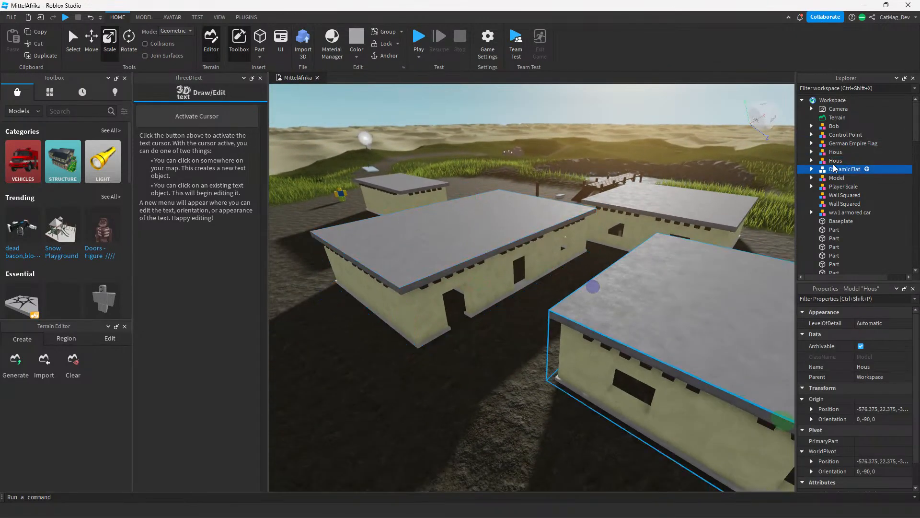
double_click(835, 161)
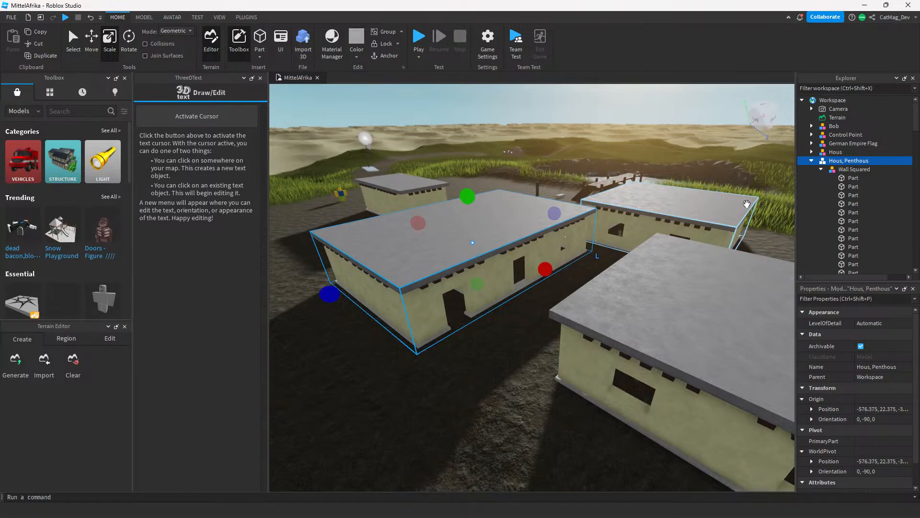
left_click(812, 161)
Rename the Dynamic Flat model as Dynamic Hous and the remaining Hous model as Small Hous.
left_click(846, 169)
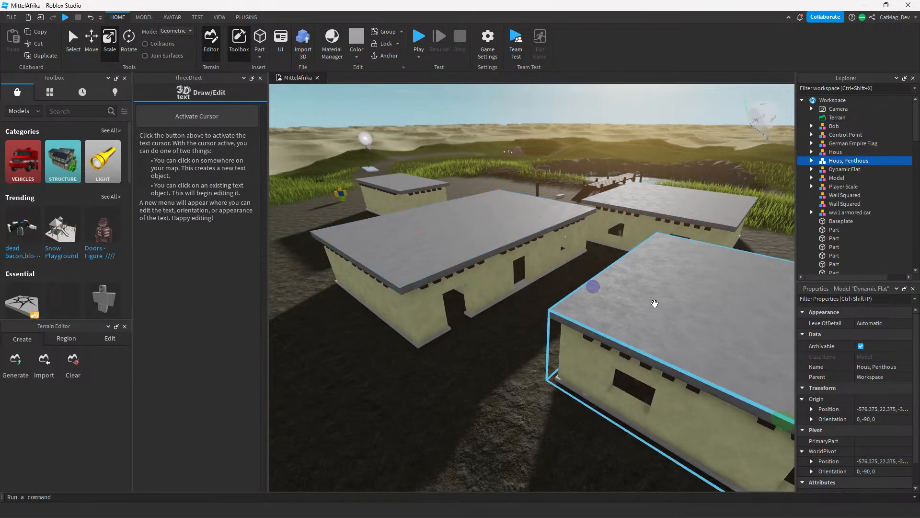
mouse_move(858, 172)
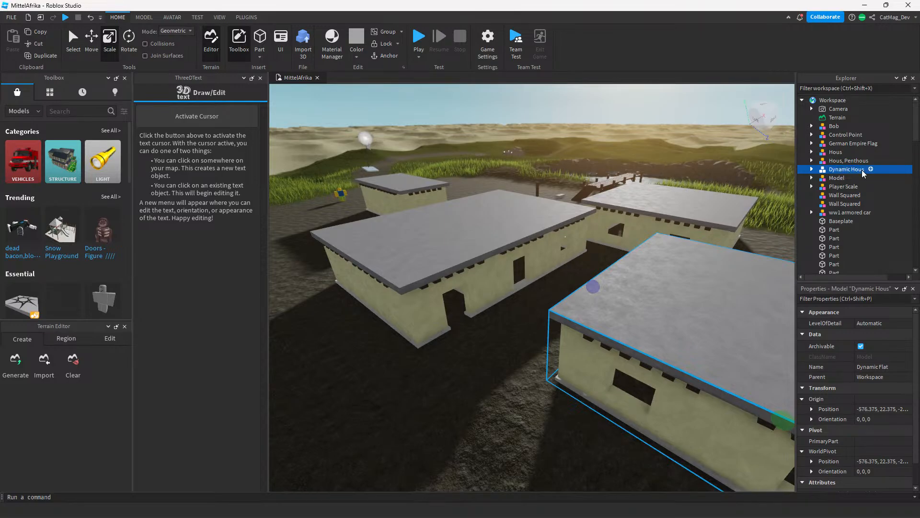
left_click(837, 152)
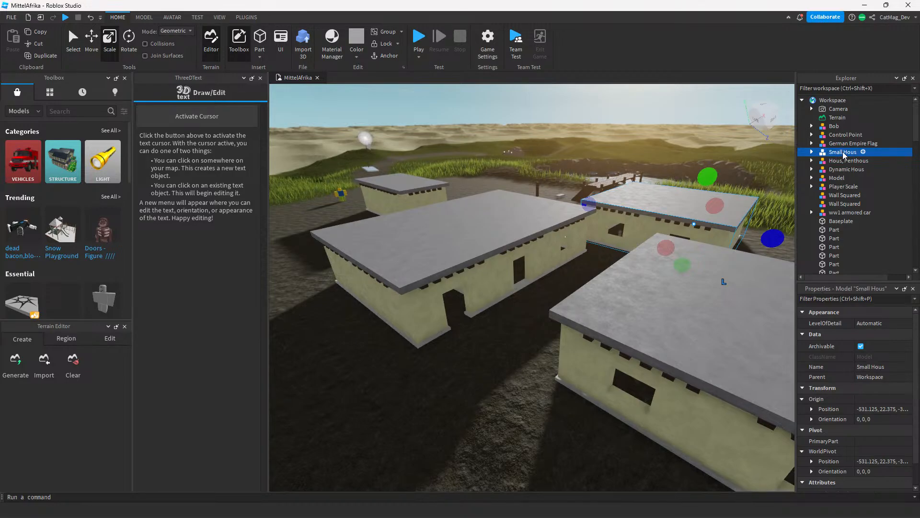
Shorten the Small Hous model's name to Hous and rename the remaining generic Model house as Penthous.
key("BackSpace")
key("BackSpace")
key("BackSpace")
key("BackSpace")
key("BackSpace")
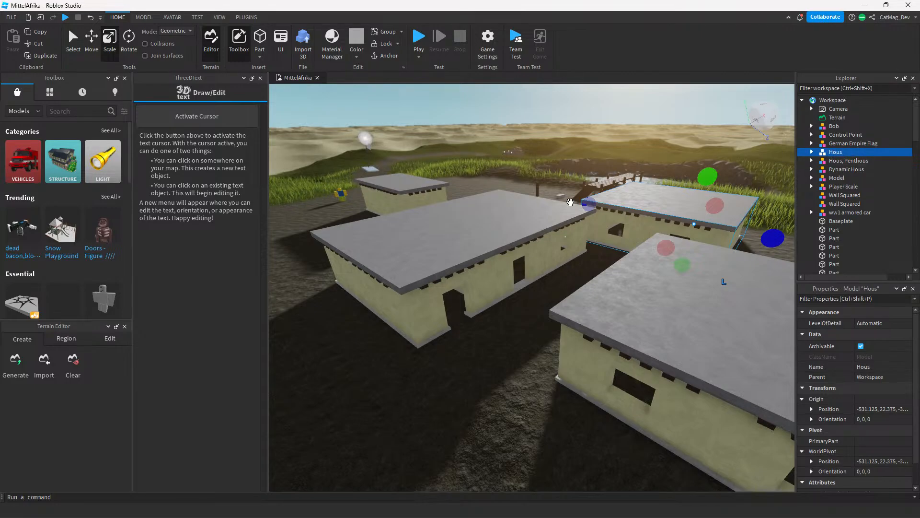
left_click(837, 177)
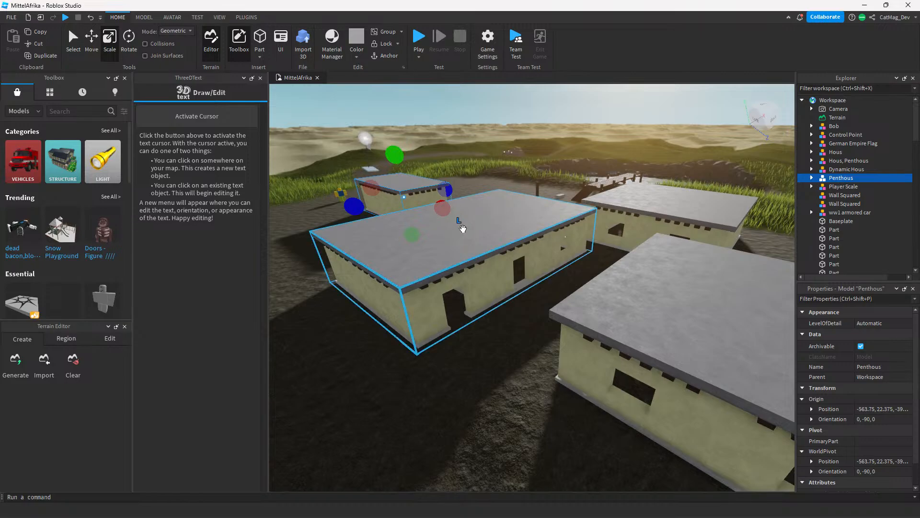
left_click(456, 254)
scroll(362, 212, "down", 10)
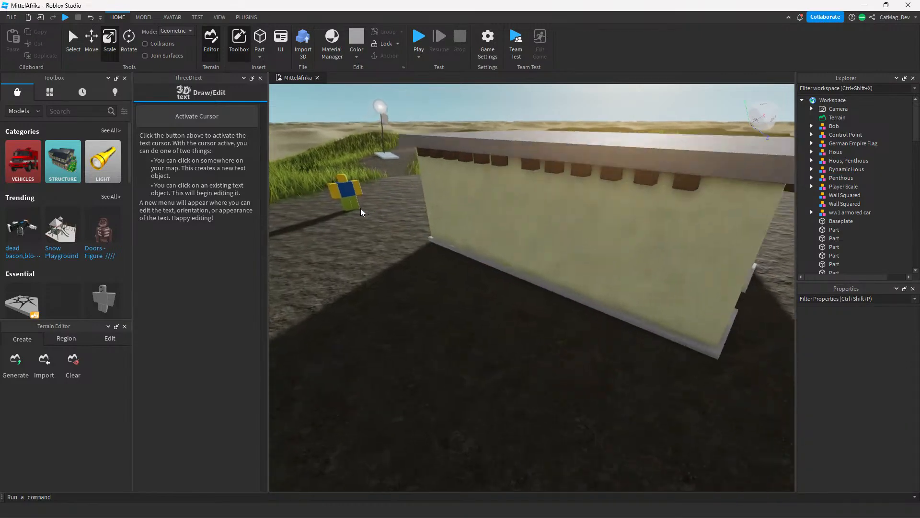
Find the Humanoid inside the Bob character and set its display name to Bob.
left_click(360, 209)
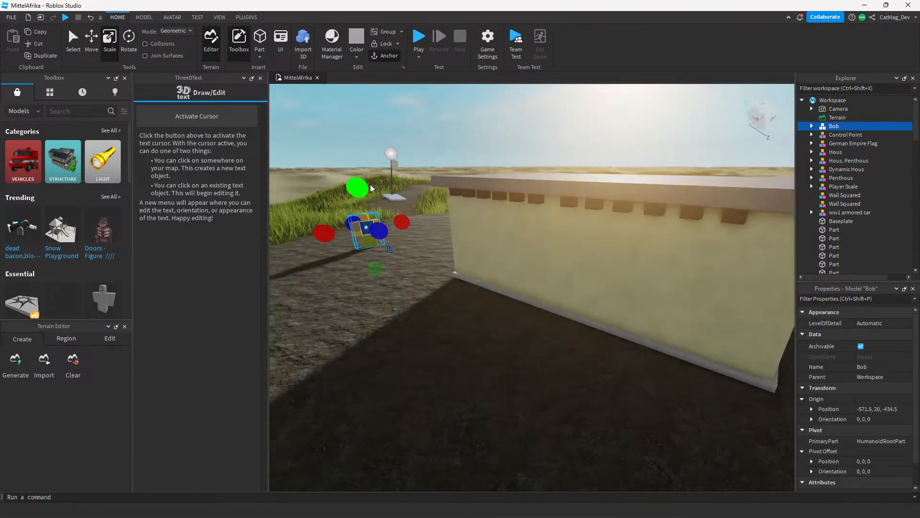
key("f")
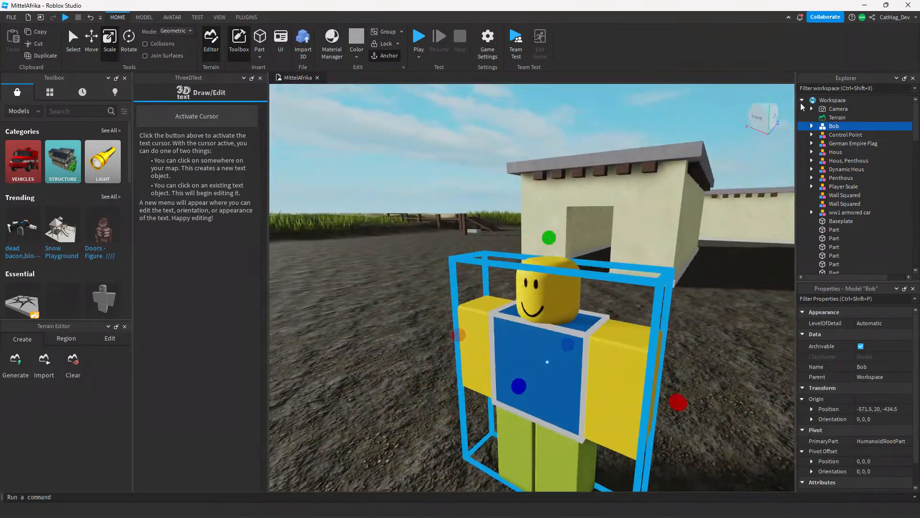
left_click(812, 126)
left_click(846, 136)
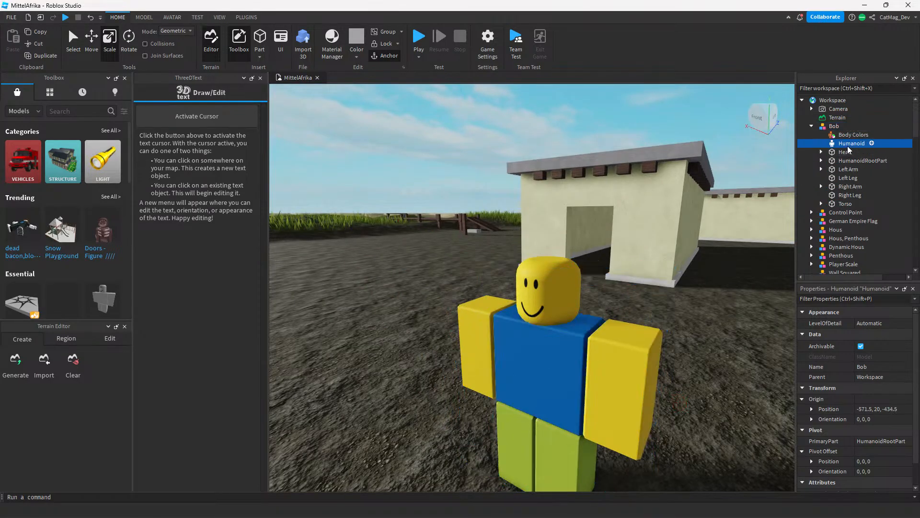
left_click(843, 144)
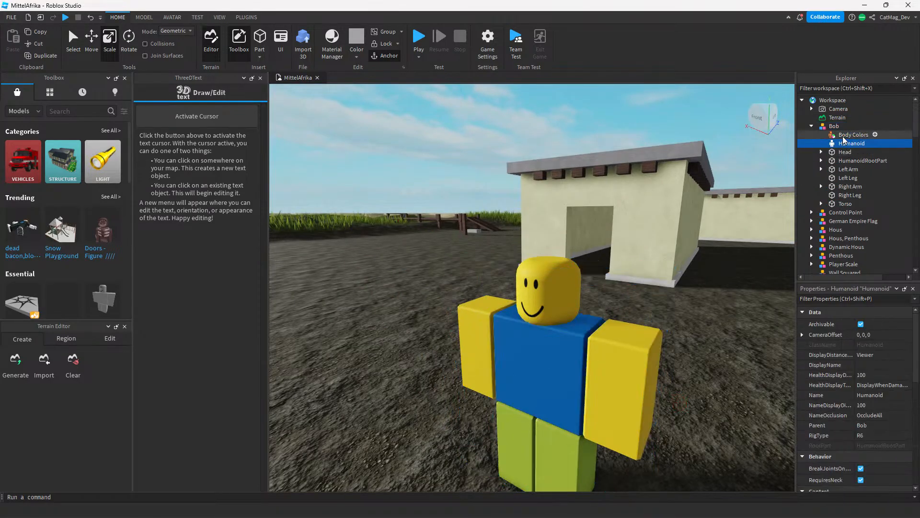
left_click(869, 368)
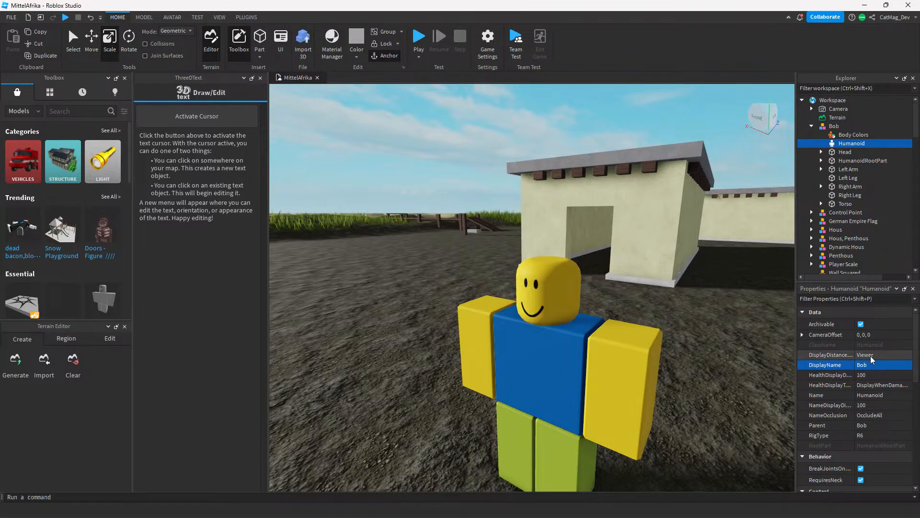
Set the Bob Humanoid's display distance type to Viewer and its name occlusion to NoOcclusion.
left_click(870, 356)
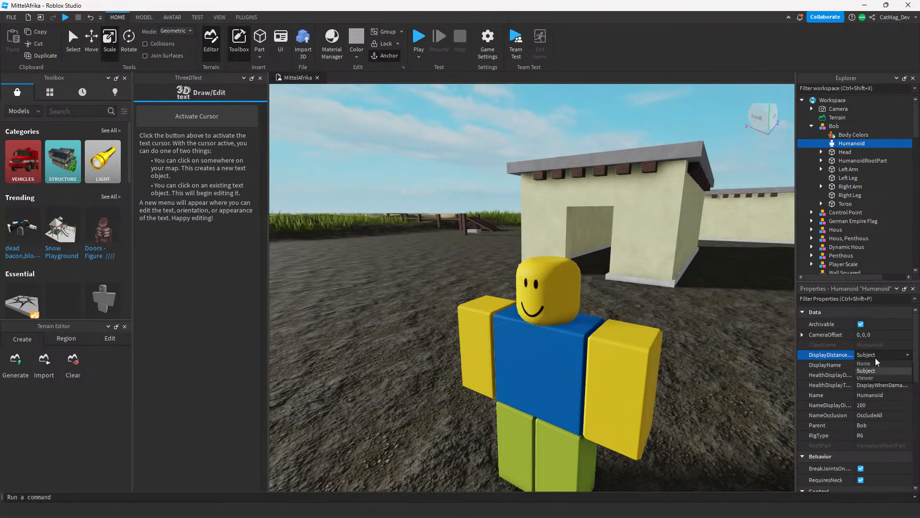
left_click(879, 377)
left_click(880, 417)
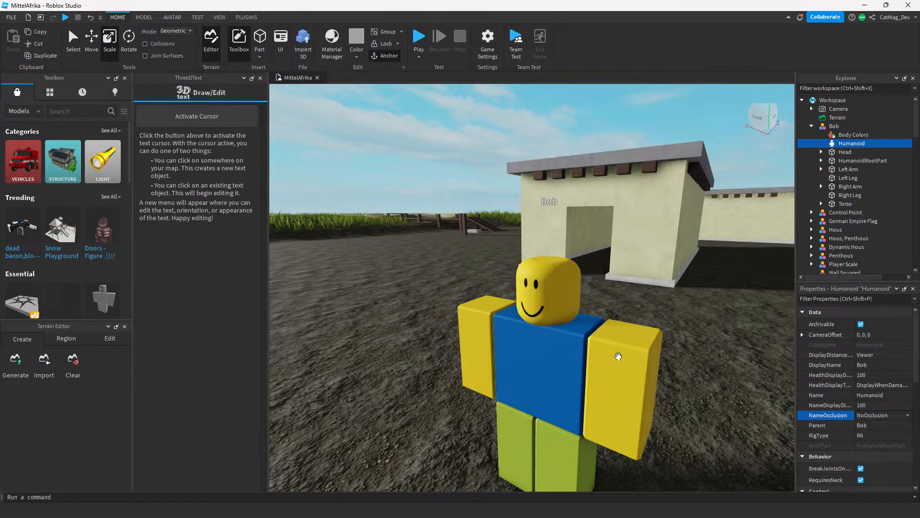
left_click(680, 317)
scroll(679, 316, "down", 12)
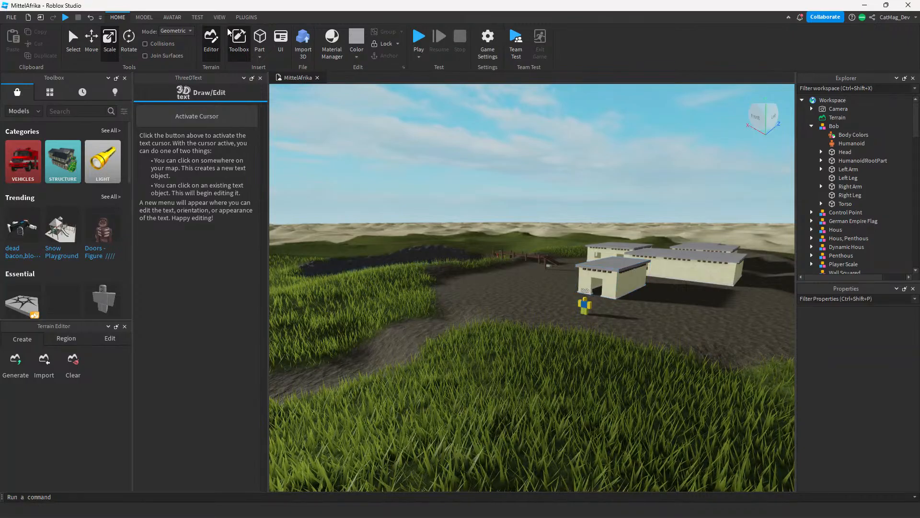
Close the ThreeDText plugin and look over the terrain around Bob and the lake.
left_click(261, 78)
scroll(434, 211, "up", 10)
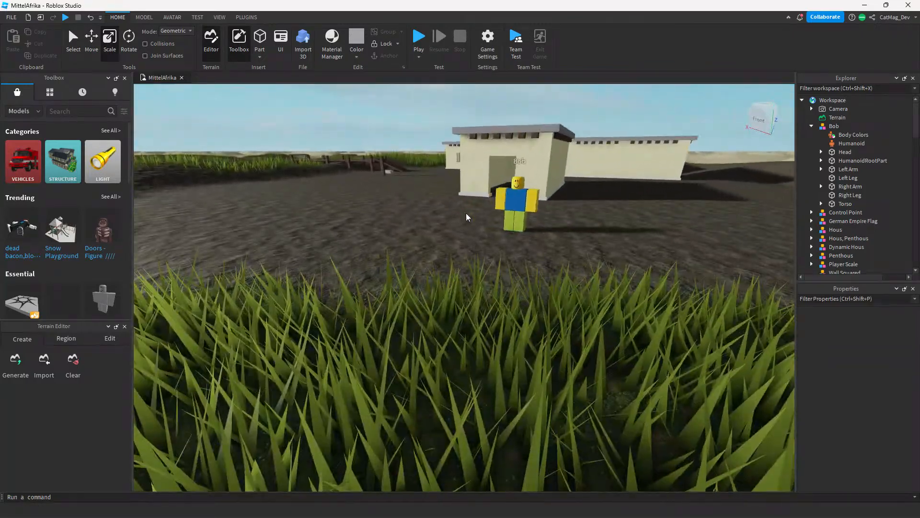
right_click_drag(466, 213, 505, 228)
key("w")
key("d")
key("a")
key("s")
key("w")
key("w")
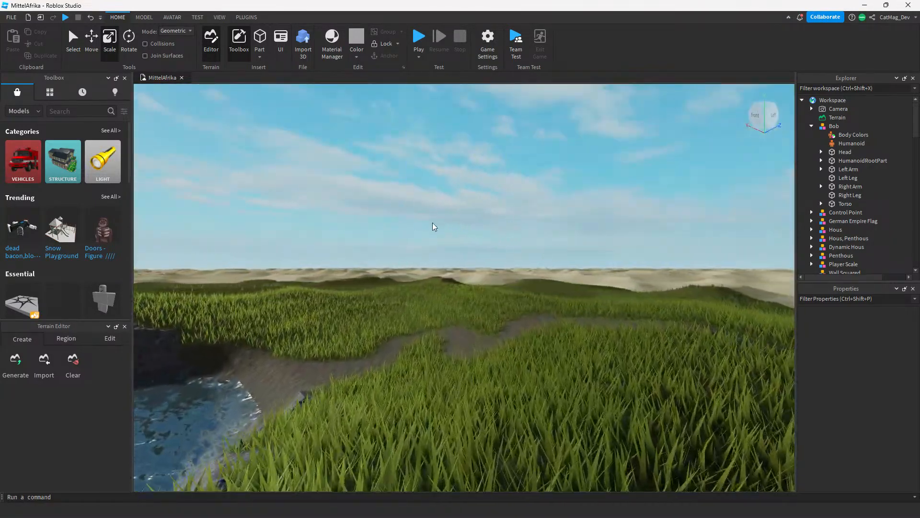
right_click_drag(432, 222, 390, 188)
key("w")
right_click_drag(448, 242, 449, 250)
key("w")
Collapse Bob's contents and move the Player Scale figure from the sand onto the dirt ground near the houses.
left_click(811, 125)
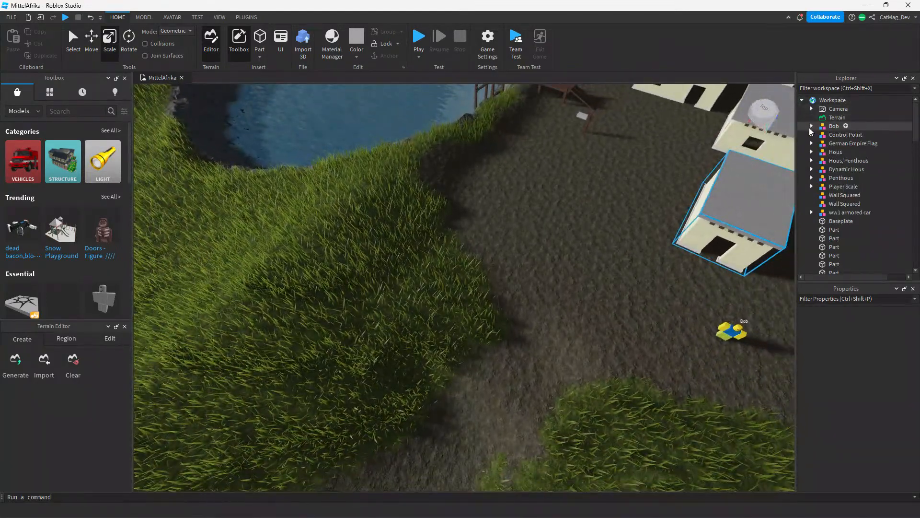
scroll(844, 144, "down", 1)
left_click(844, 171)
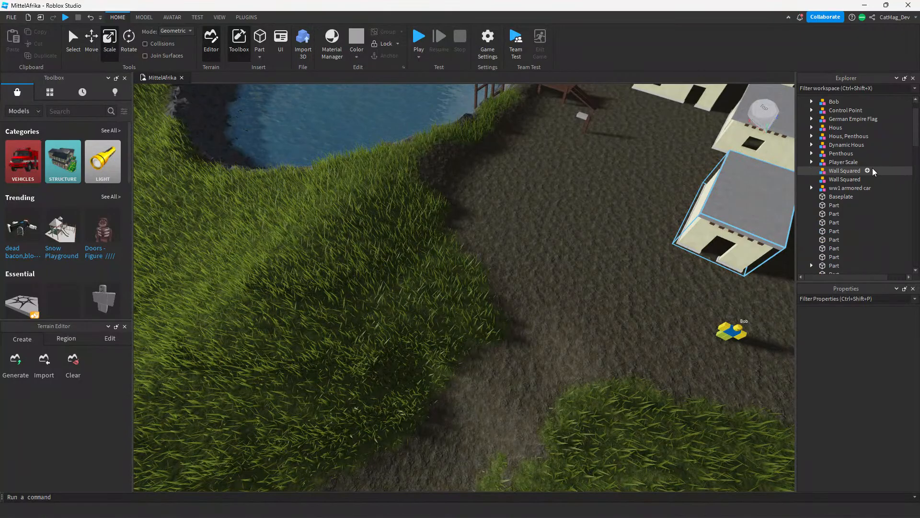
left_click(845, 162)
key("f")
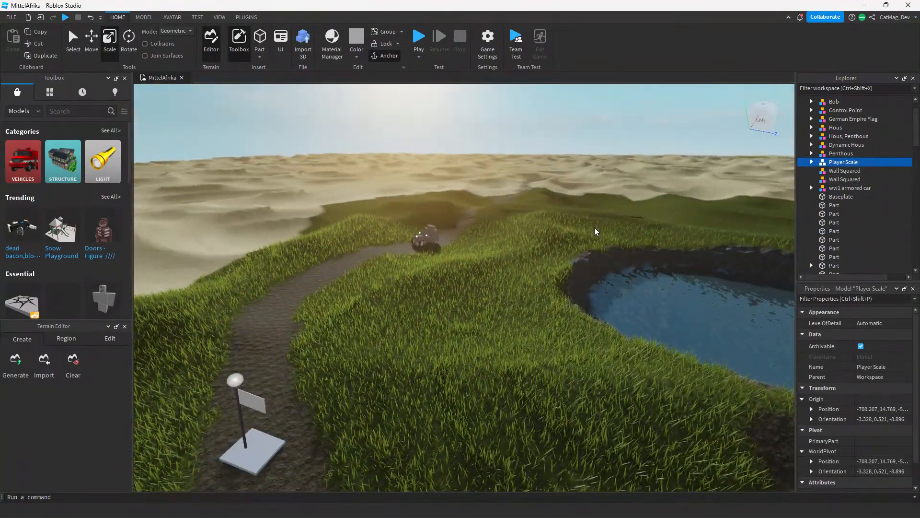
key("f")
key("s")
mouse_move(590, 243)
right_mouse_down()
mouse_move(569, 219)
mouse_move(586, 231)
right_mouse_up()
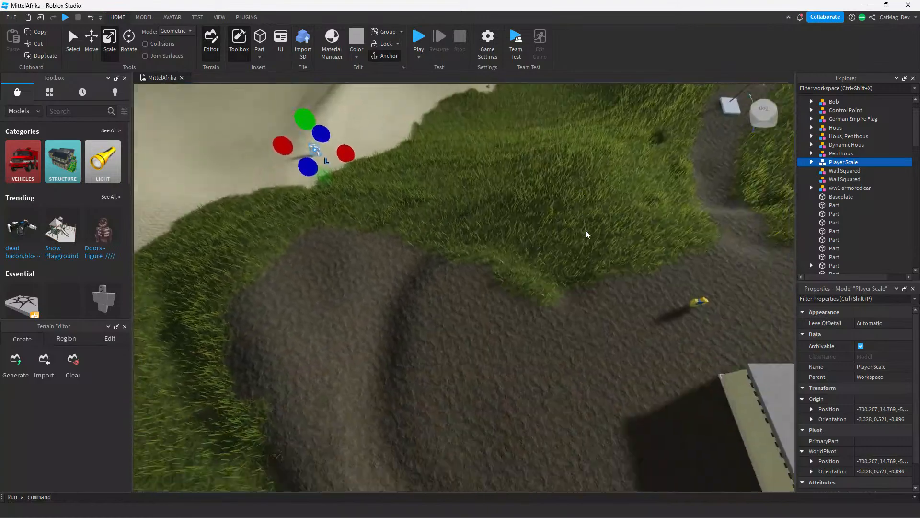
scroll(587, 235, "down", 2)
scroll(356, 129, "up", 3)
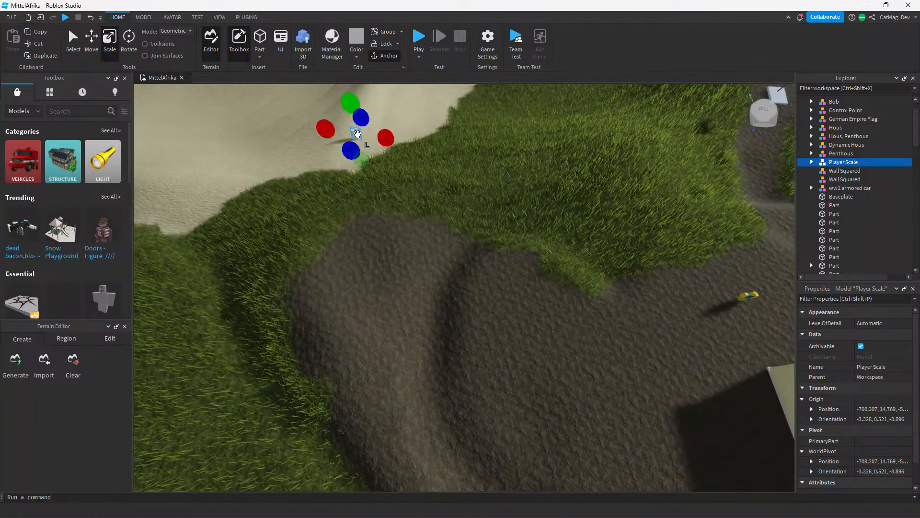
left_click_drag(590, 350, 592, 351)
left_click(514, 238)
Move the loose wooden post and the small grey block up to the land end of the jetty.
right_click_drag(515, 238, 532, 269)
key("w")
key("w")
key("d")
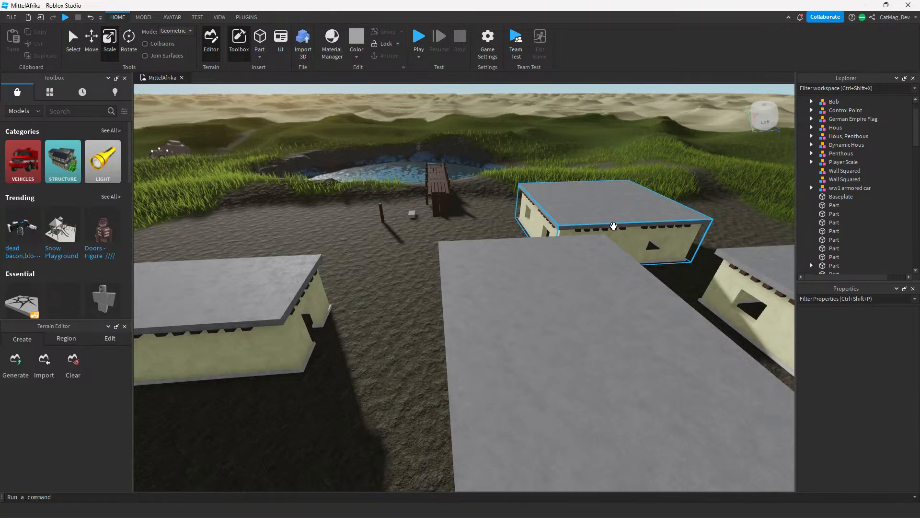
scroll(469, 215, "up", 4)
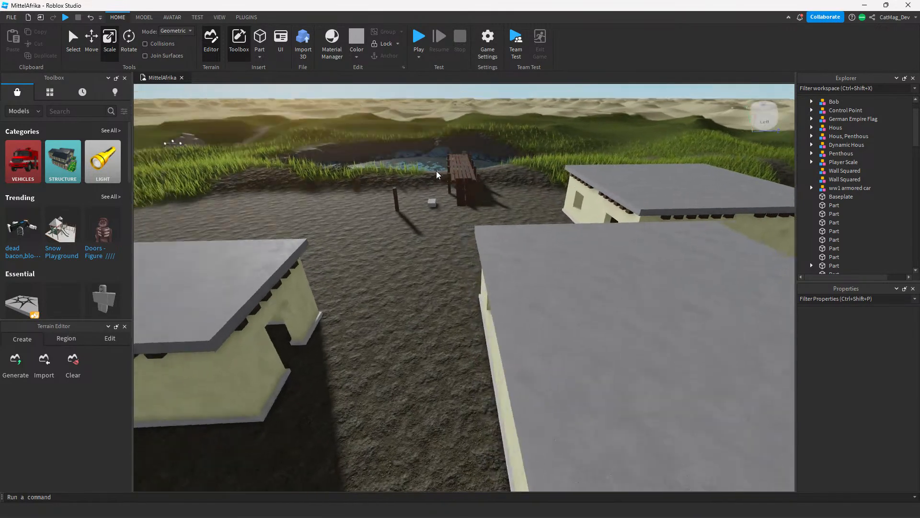
right_click_drag(435, 175, 542, 162)
scroll(542, 163, "up", 6)
right_click_drag(517, 243, 361, 265)
scroll(359, 265, "down", 2)
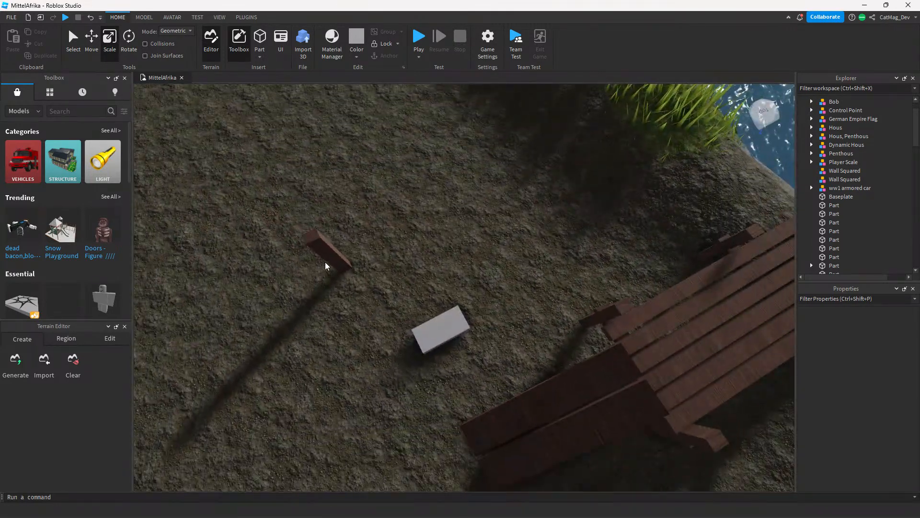
left_click_drag(325, 264, 576, 335)
left_click(454, 347)
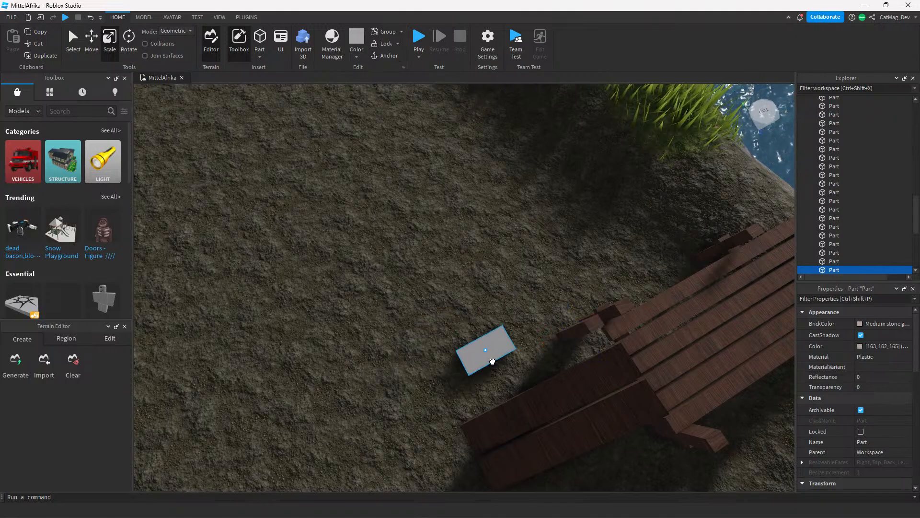
Inspect the village layout from several sides, including the houses, the lake with its jetty and the surrounding terrain.
right_click_drag(453, 347, 428, 205)
scroll(428, 201, "down", 8)
scroll(434, 194, "up", 6)
key("a")
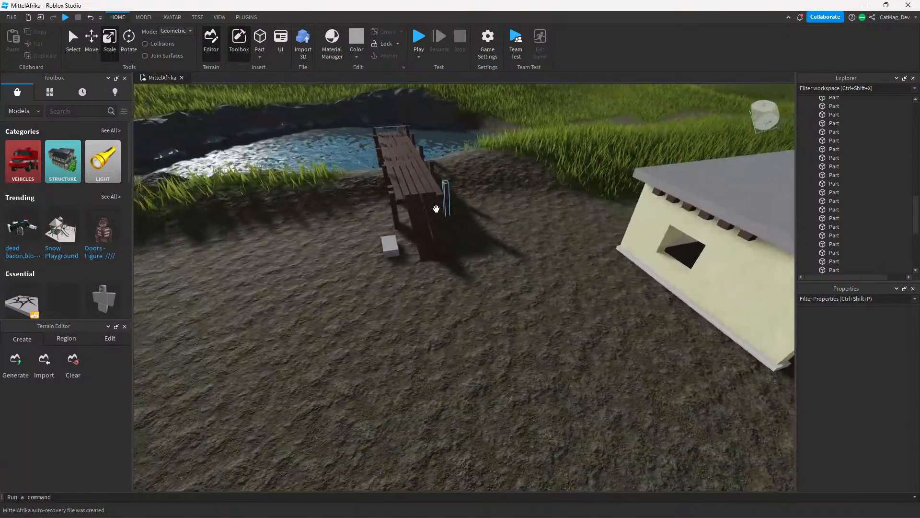
scroll(431, 207, "down", 8)
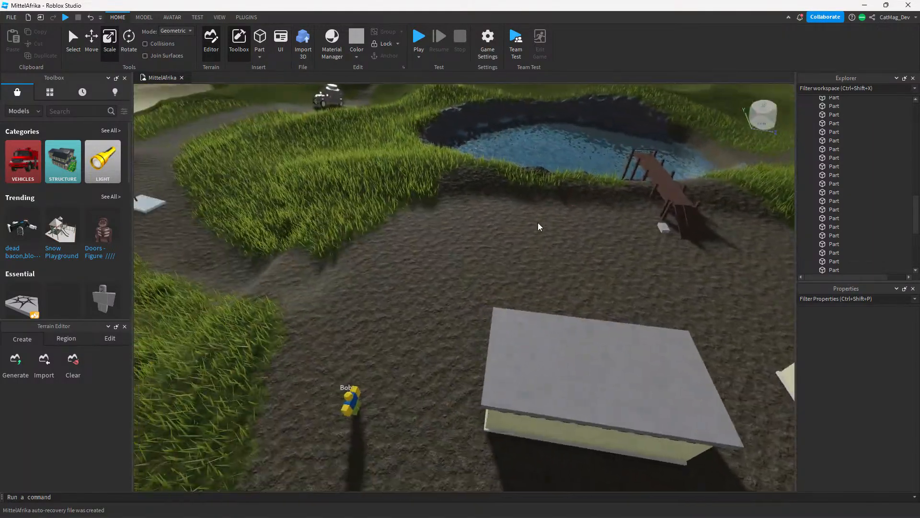
scroll(605, 230, "down", 2)
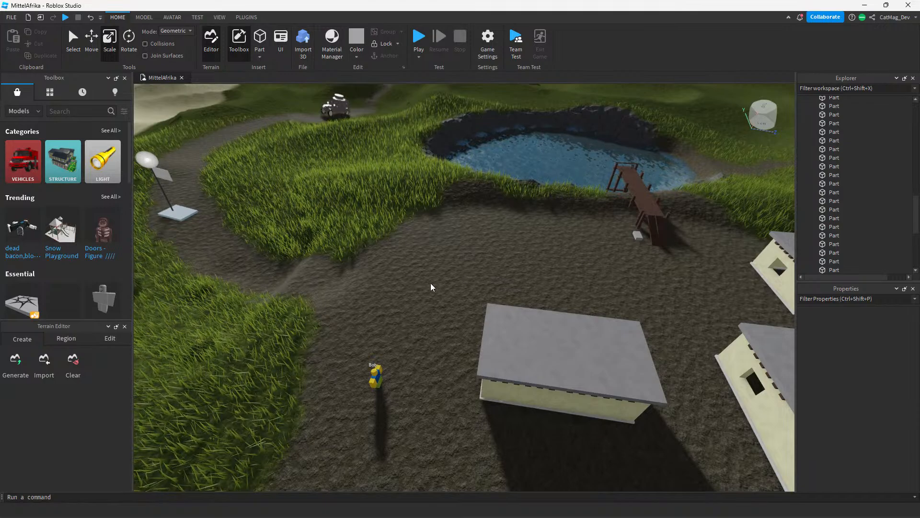
right_click_drag(430, 283, 431, 282)
key("w")
key("d")
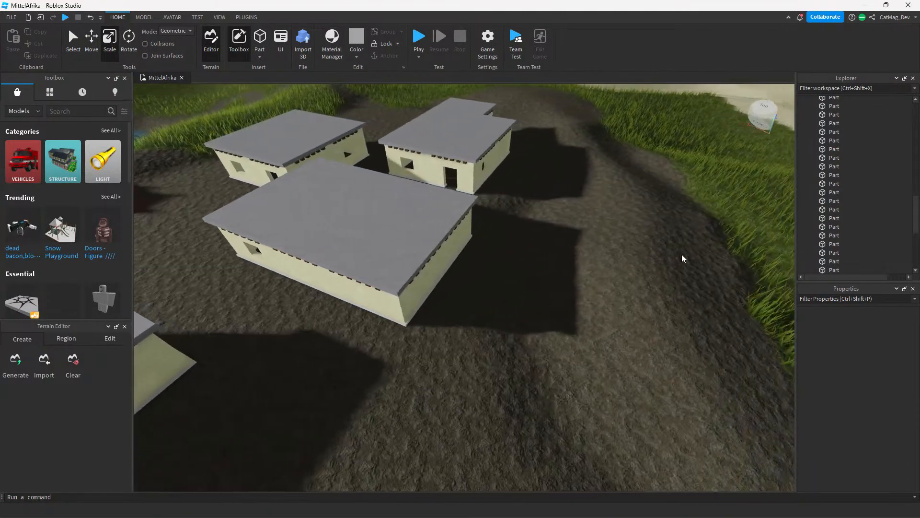
right_click_drag(683, 255, 685, 258)
right_click(685, 261)
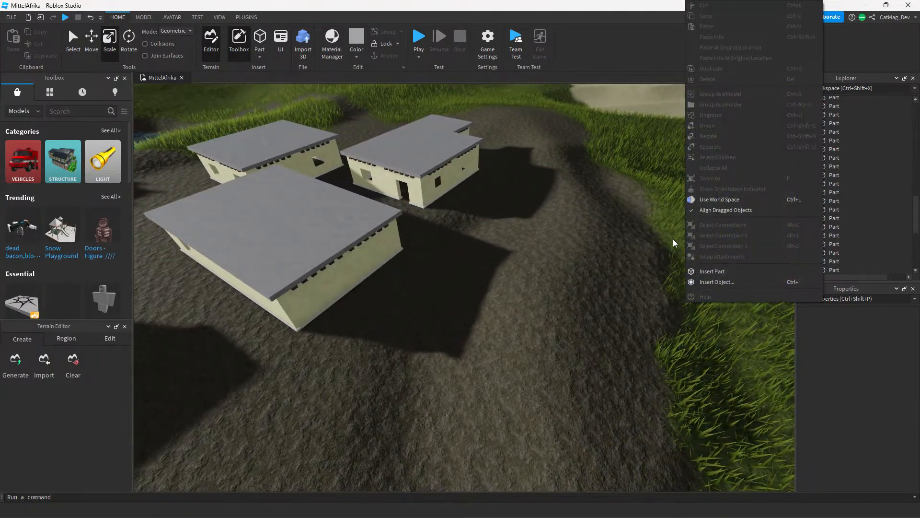
left_click(673, 239)
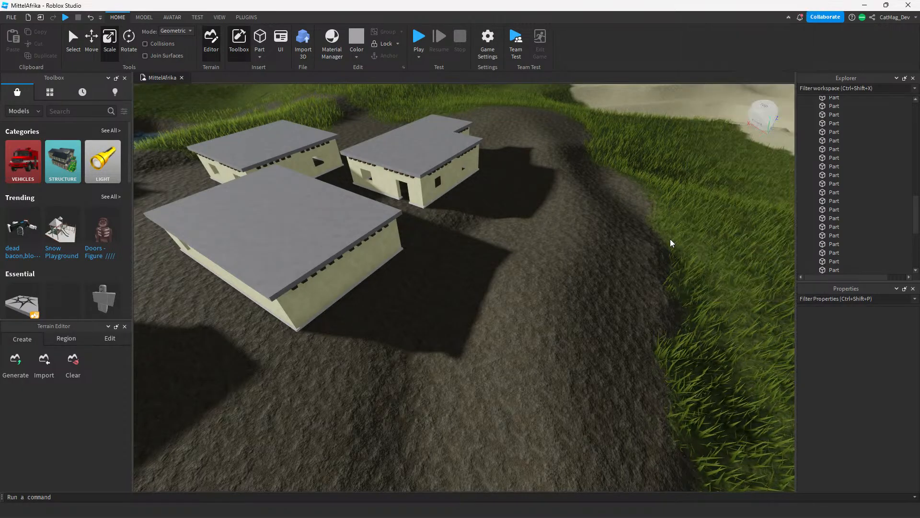
right_click_drag(670, 239, 673, 237)
key("w")
key("w")
right_click_drag(486, 197, 420, 214)
key("s")
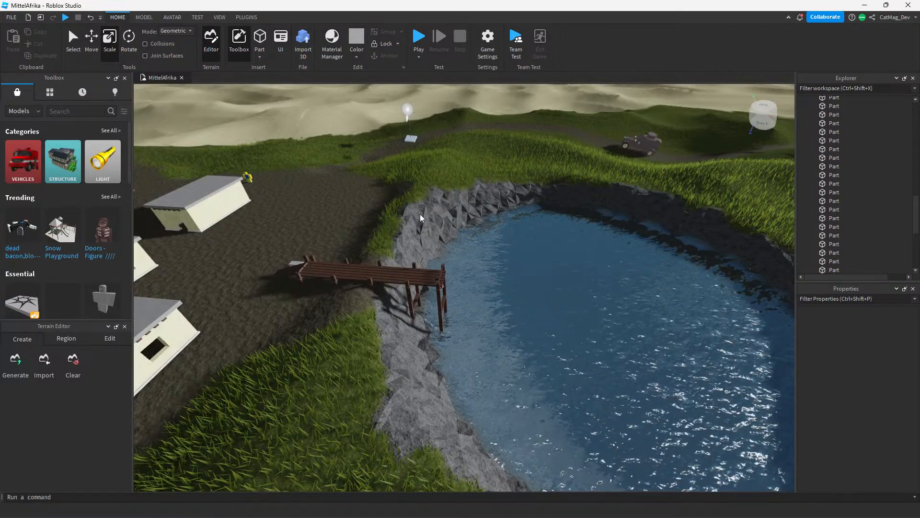
right_click_drag(420, 214, 532, 262)
key("w")
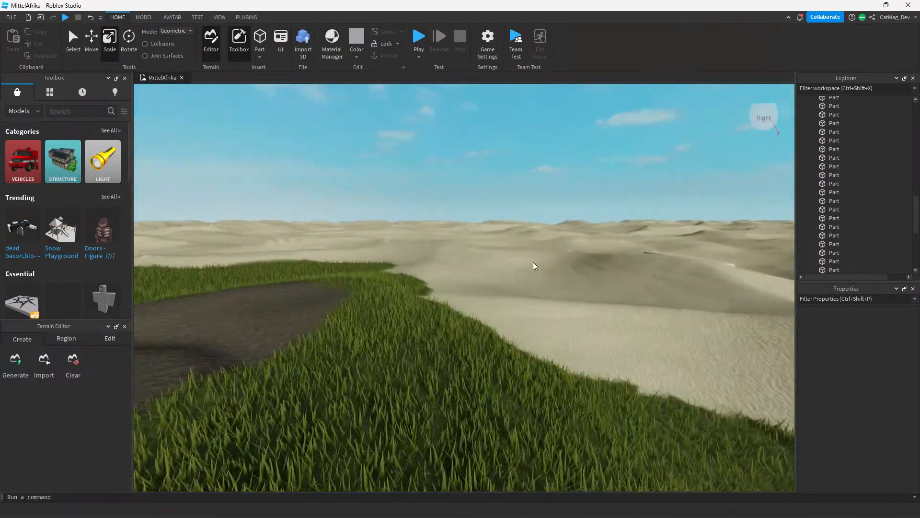
right_click_drag(543, 209, 543, 210)
key("w")
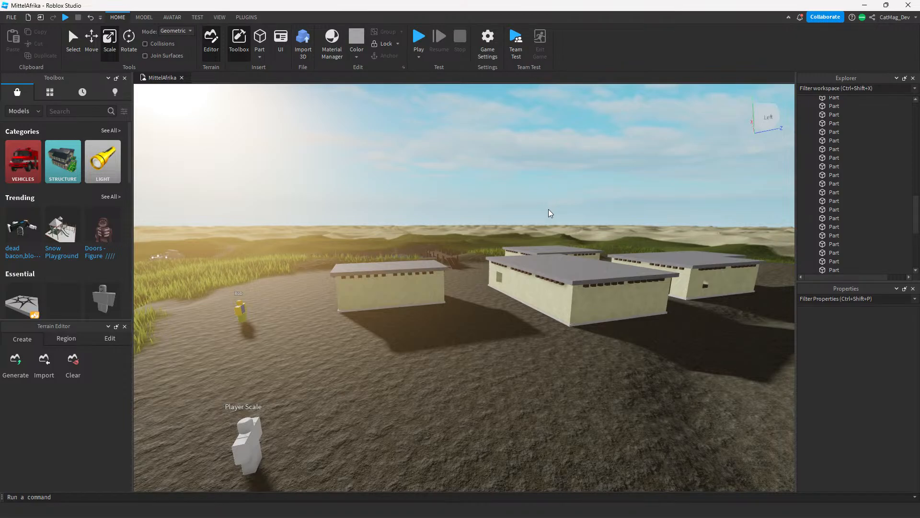
Move the Penthous model to the dirt ground at the lakeshore, next to the jetty.
key("w")
right_click_drag(563, 221, 551, 341)
key("s")
key("d")
left_click_drag(642, 209, 430, 349)
key("w")
left_click(309, 381)
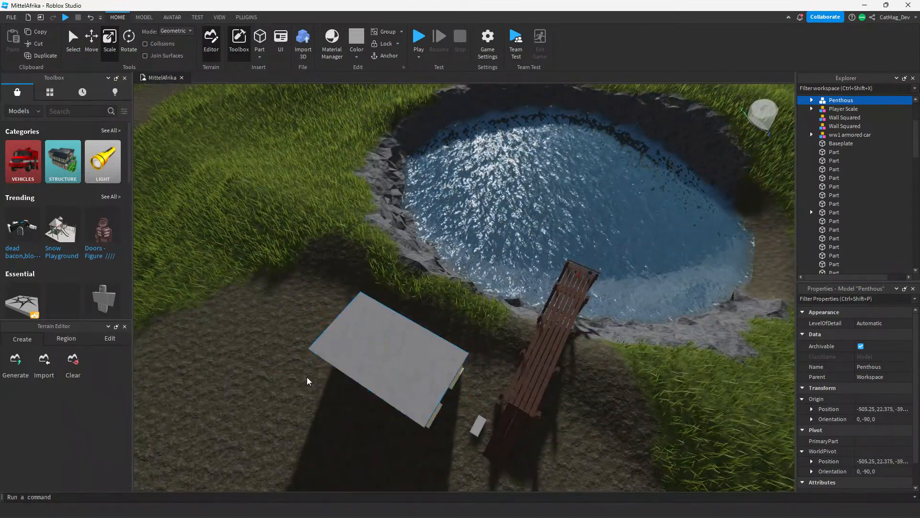
Select the row of twelve small wooden beam ends under the roof on the Penthous's long lakeside wall and move them outward.
key("w")
right_click_drag(308, 380, 455, 280)
right_click_drag(556, 267, 562, 264)
left_click(439, 256, "alt")
right_click_drag(439, 257, 437, 255)
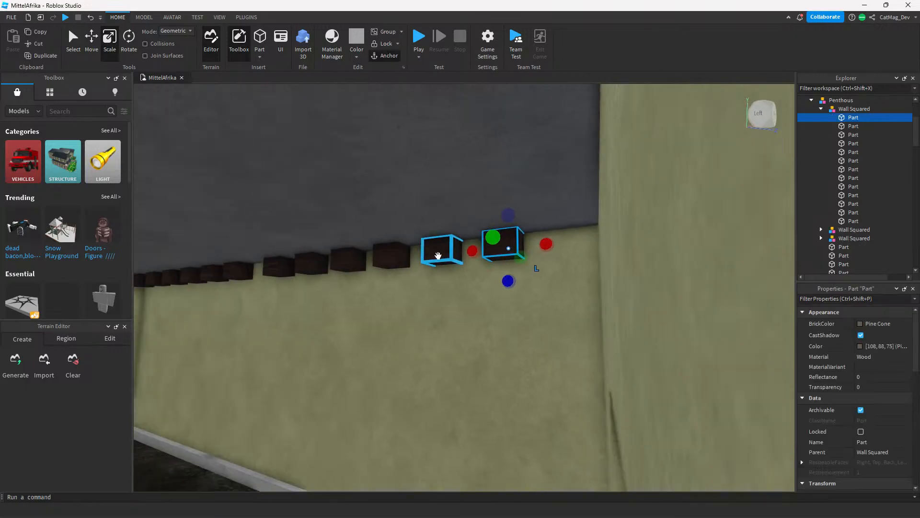
left_click(437, 255, "ctrl+alt")
left_click(388, 251, "ctrl+alt")
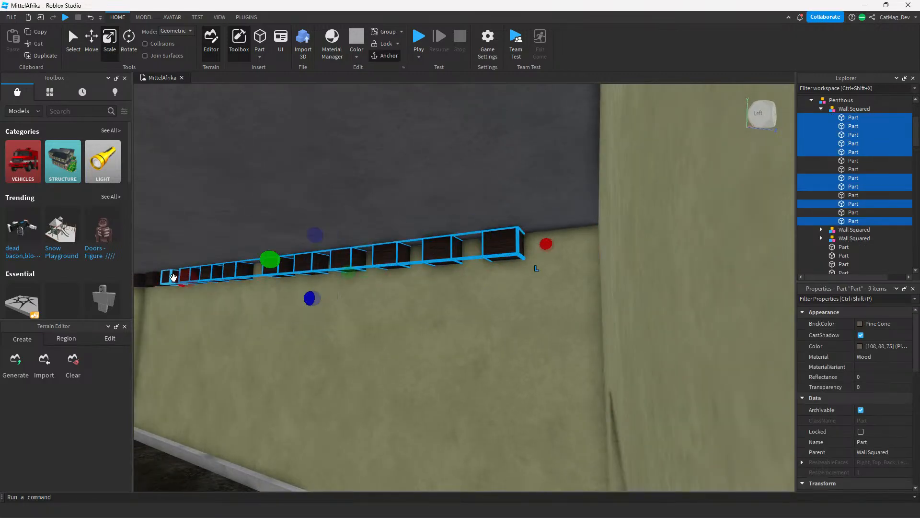
middle_click_drag(157, 279, 209, 269)
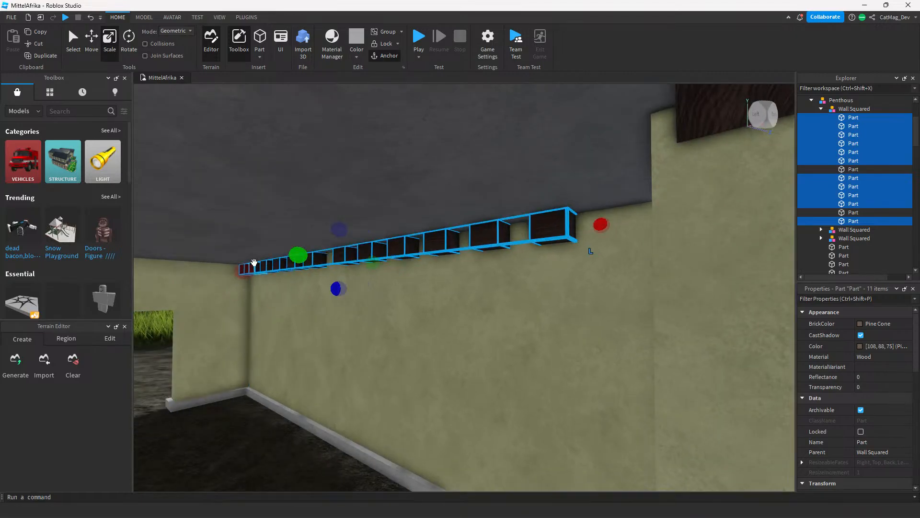
middle_click_drag(376, 257, 403, 236)
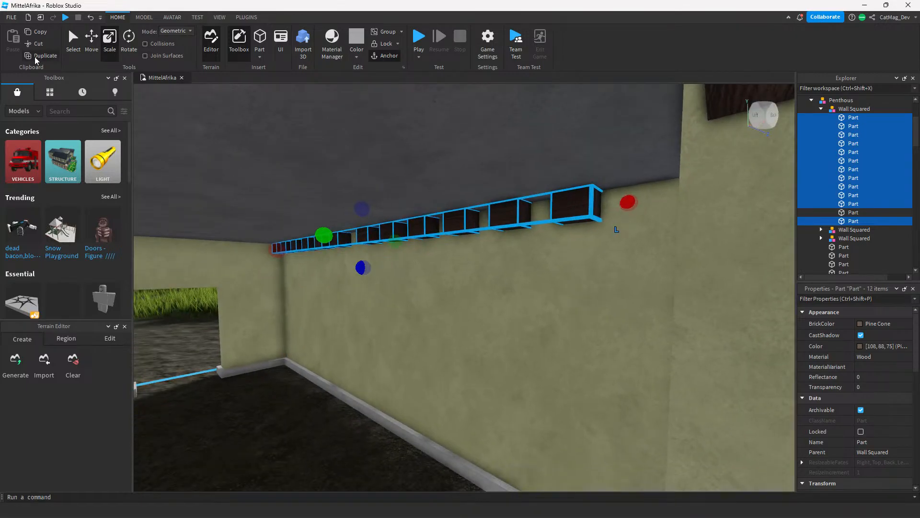
left_click(89, 47)
right_click_drag(413, 210, 434, 224)
mouse_move(424, 238)
left_mouse_down()
mouse_move(440, 238)
mouse_move(426, 237)
mouse_move(432, 230)
left_mouse_up()
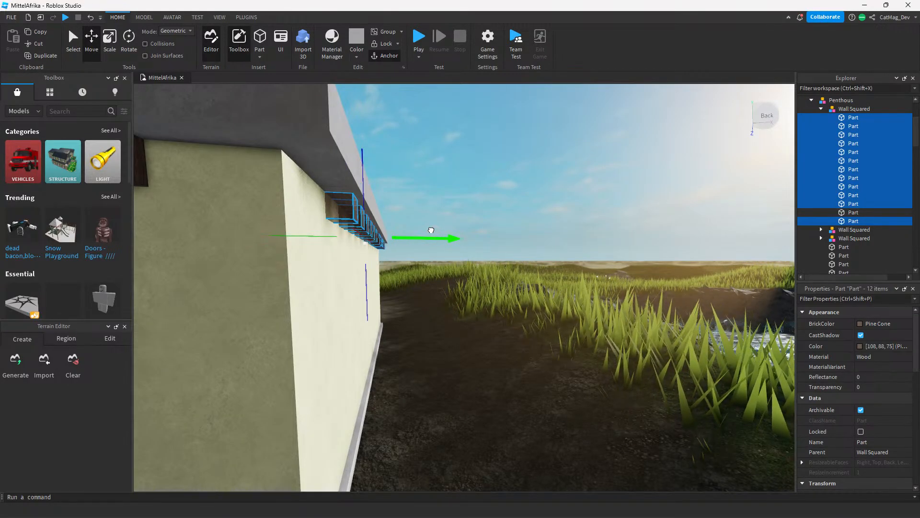
right_click_drag(433, 229, 435, 230)
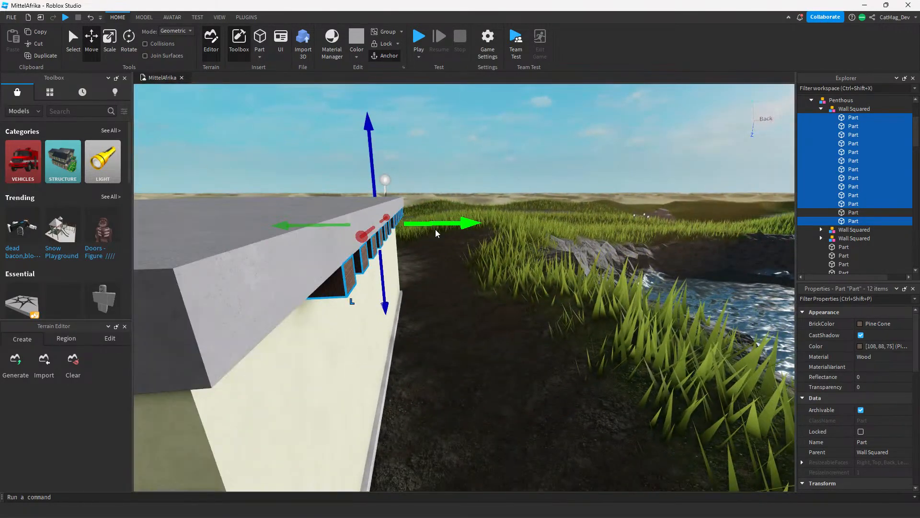
Inspect the Penthous's surroundings from ground level and from above, including the neighbouring houses, the jetty and the lake.
left_click(467, 314)
right_click_drag(467, 314, 467, 314)
key("w")
key("s")
key("d")
key("w")
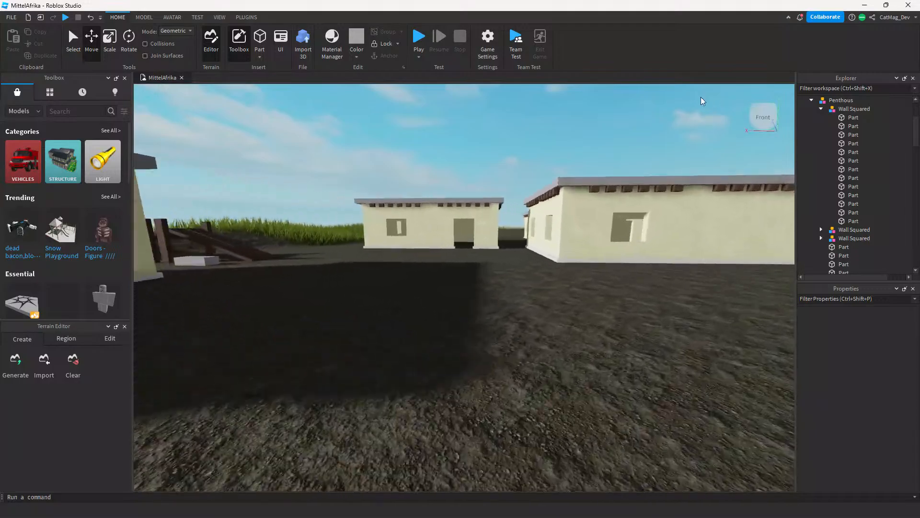
right_click_drag(626, 247, 626, 247)
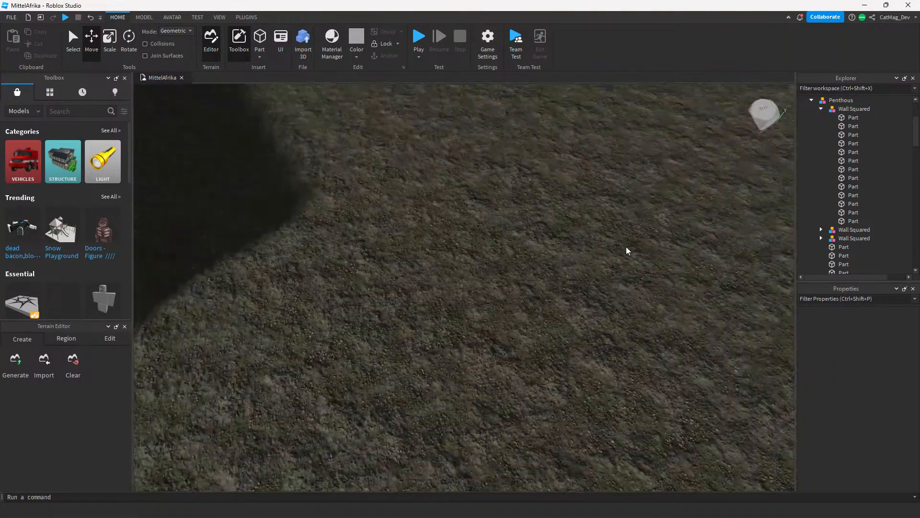
scroll(591, 259, "down", 12)
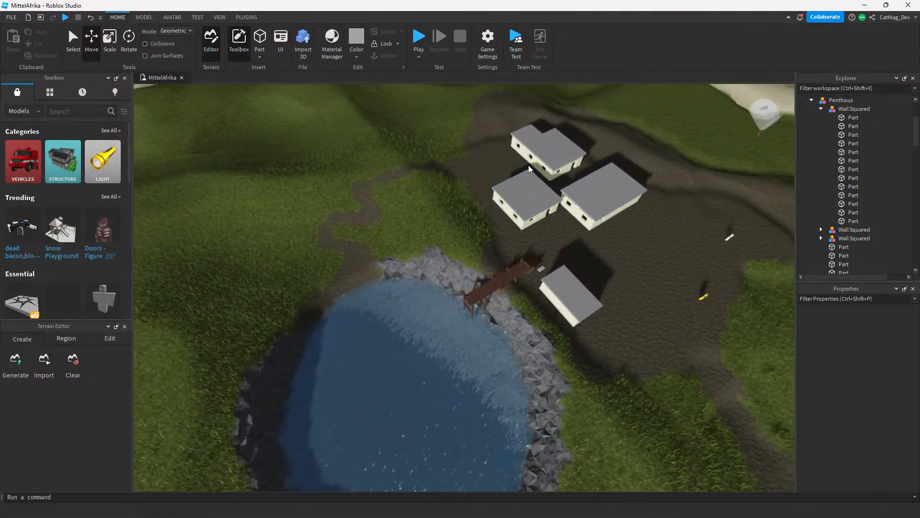
scroll(528, 165, "up", 10)
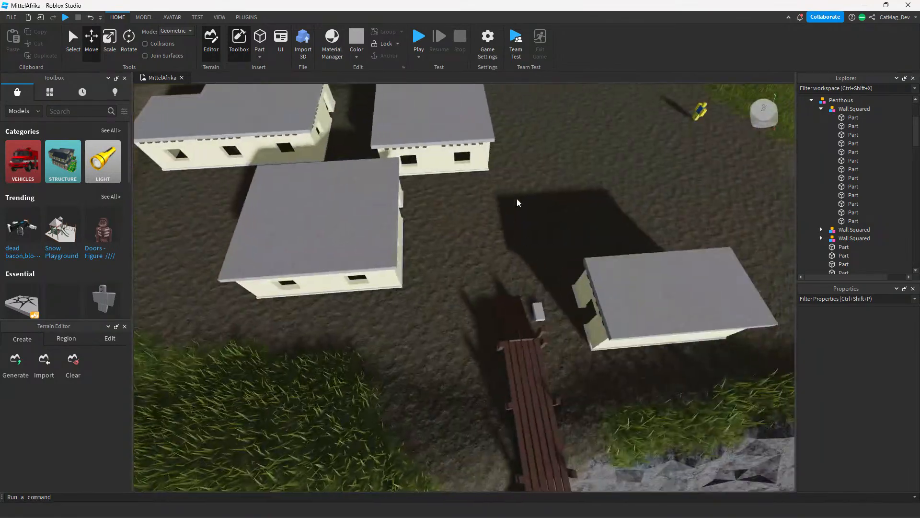
scroll(518, 203, "down", 4)
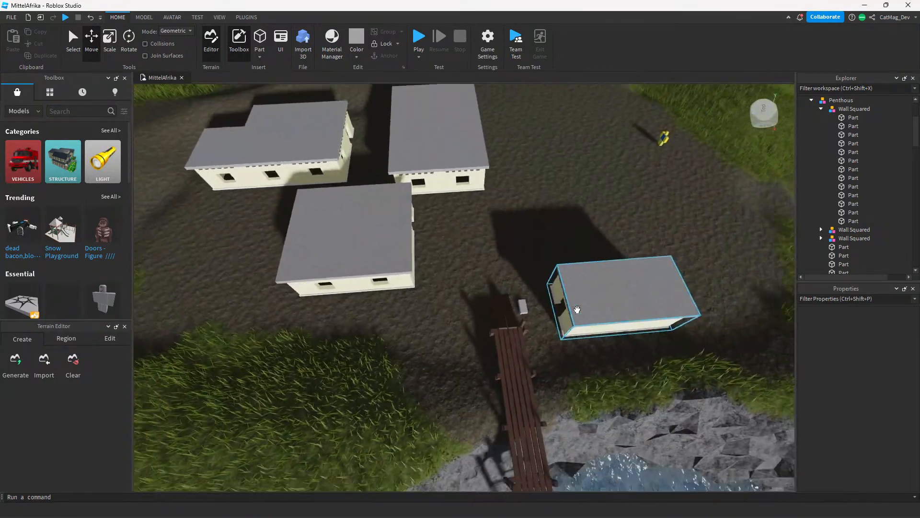
Shift the whole Penthous model across the dirt ground beside the land end of the jetty.
mouse_move(577, 309)
left_mouse_down()
mouse_move(515, 286)
mouse_move(596, 347)
mouse_move(552, 310)
mouse_move(570, 311)
left_mouse_up()
left_click(533, 230)
scroll(523, 264, "up", 8)
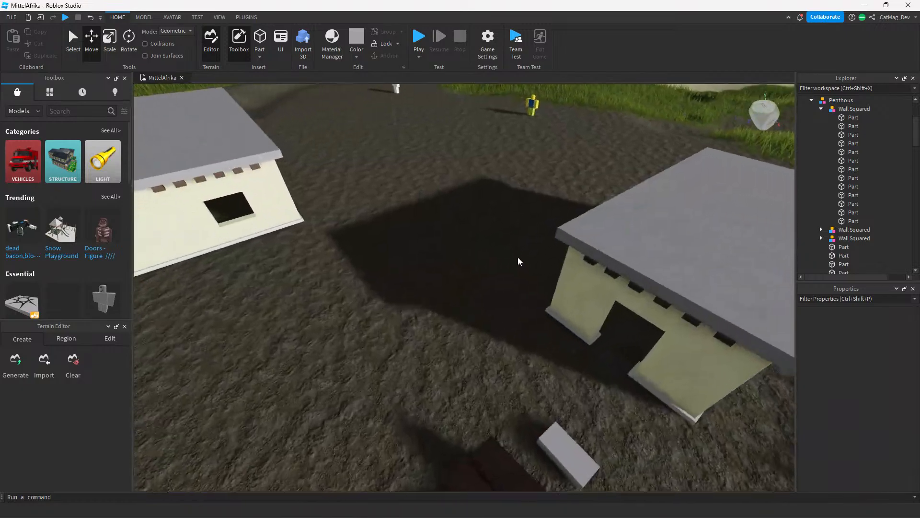
scroll(518, 259, "up", 4)
right_click_drag(517, 259, 519, 260)
scroll(518, 260, "down", 5)
left_click_drag(370, 231, 429, 294)
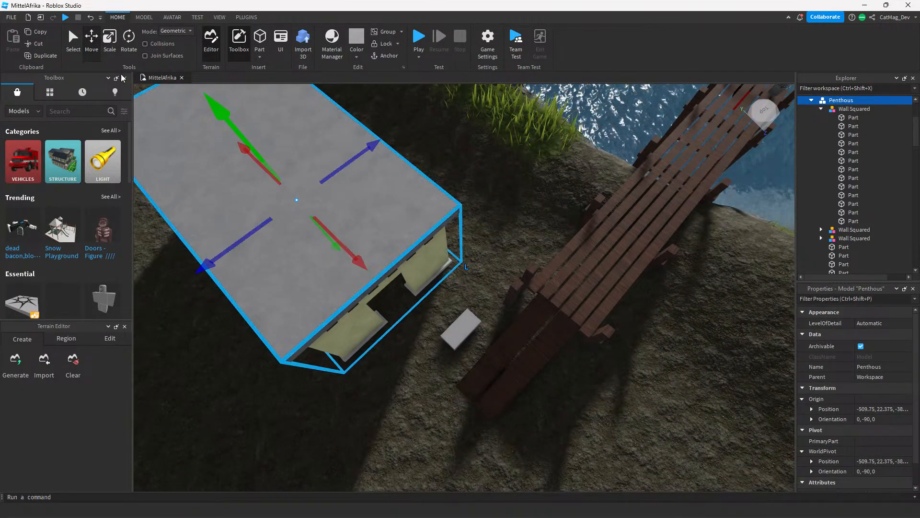
Fine-tune the Penthous's position along its axes, leaving its doorway end a short distance behind the jetty and the small grey block.
right_click_drag(288, 239, 317, 259)
scroll(317, 259, "up", 4)
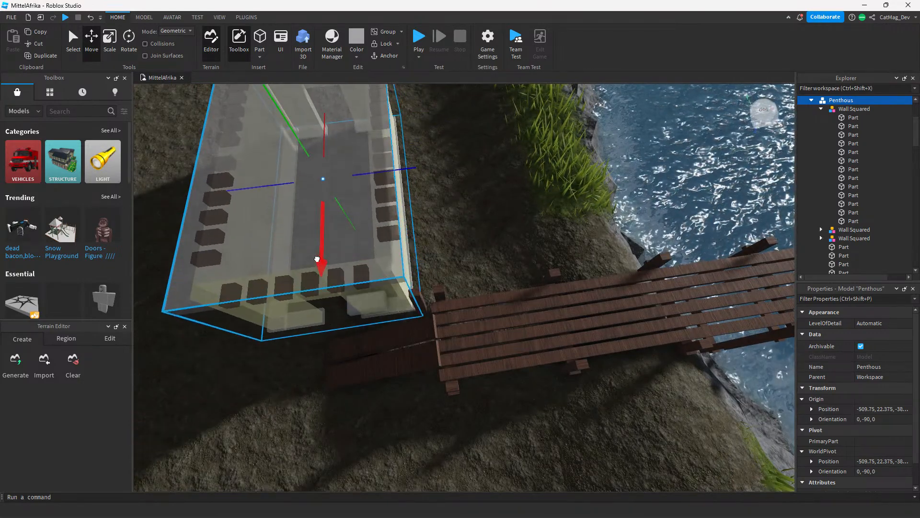
left_click_drag(316, 259, 318, 258)
right_click_drag(317, 258, 549, 331)
left_click_drag(473, 210, 484, 211)
right_click_drag(484, 211, 510, 212)
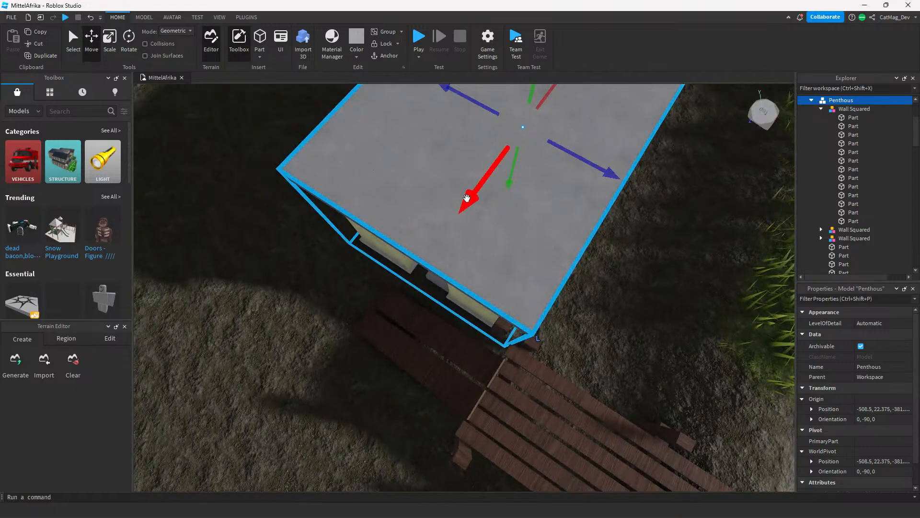
left_click_drag(470, 199, 473, 182)
right_click_drag(470, 191, 473, 183)
left_click_drag(472, 183, 464, 216)
right_click_drag(465, 215, 639, 306)
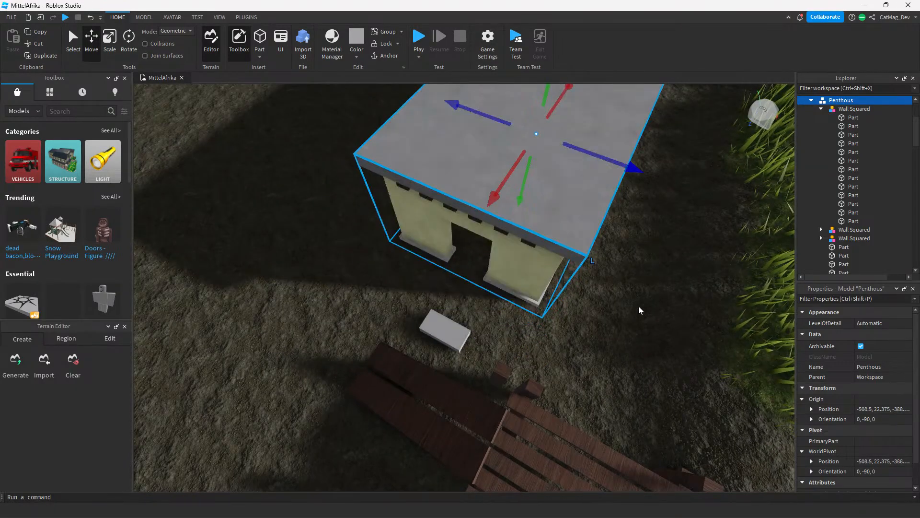
Undo the displacement of the Penthous's roof slab and recolor the roof Dark stone grey.
scroll(638, 306, "down", 5)
left_click(649, 206)
scroll(544, 294, "up", 2)
left_click(479, 311)
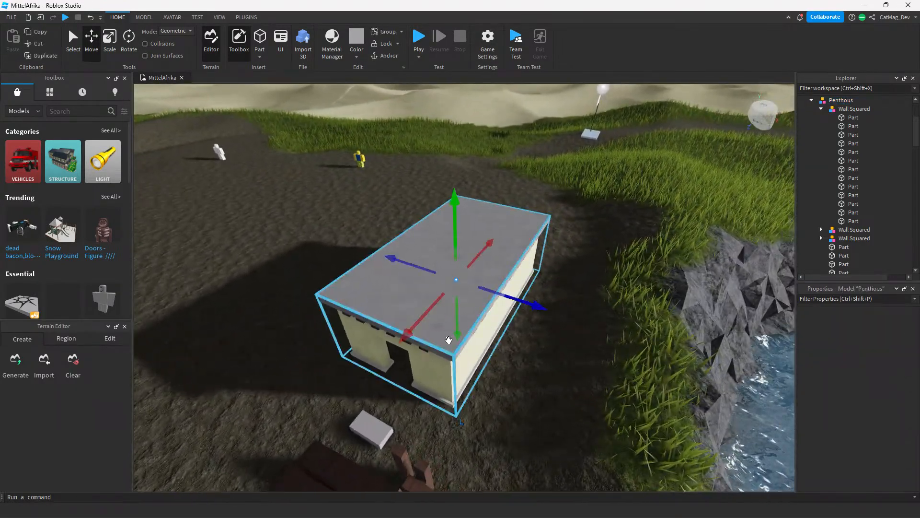
left_click(323, 362)
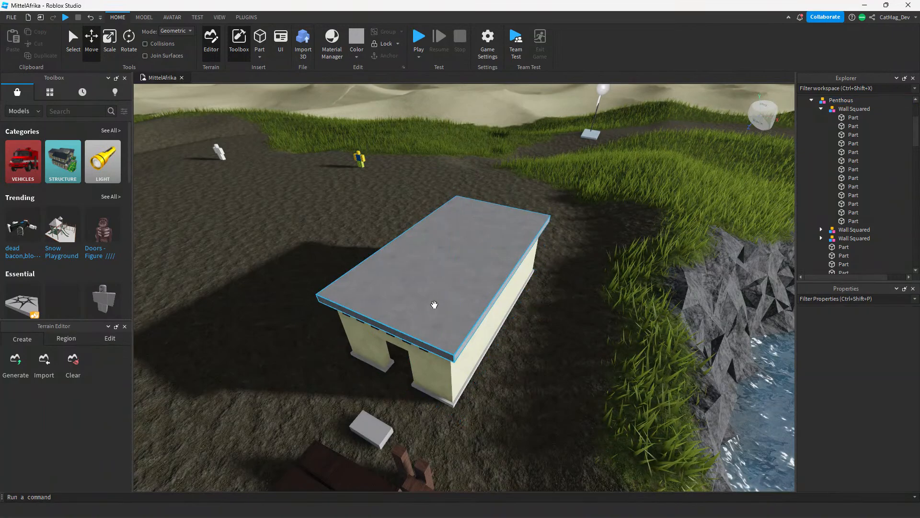
left_click_drag(435, 304, 448, 268)
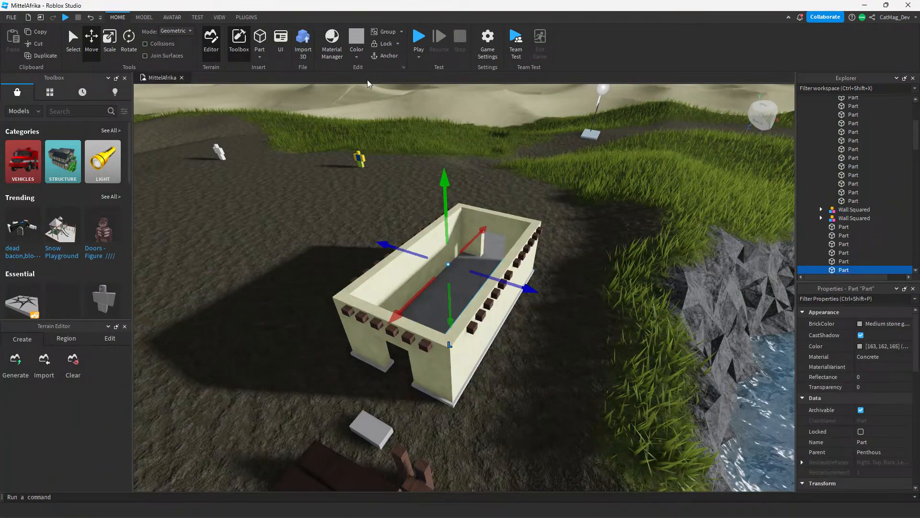
left_click(357, 54)
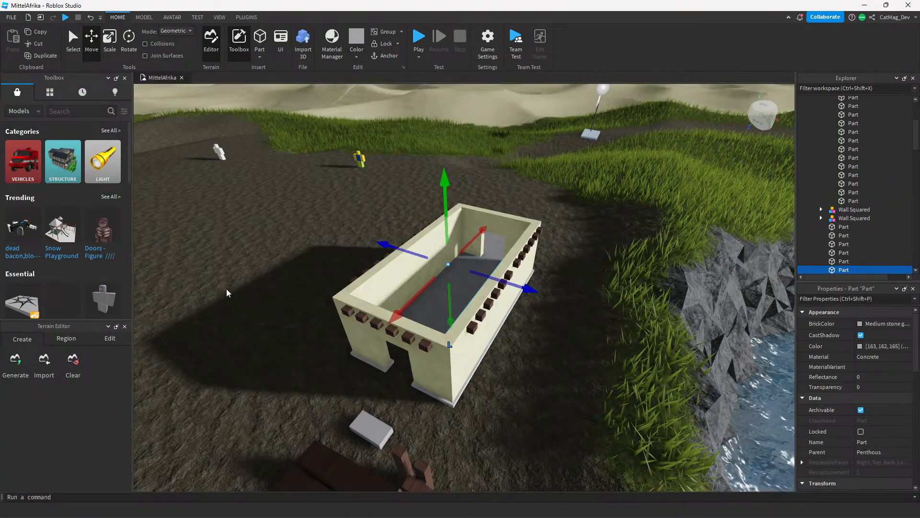
key("ctrl+z")
left_click(356, 57)
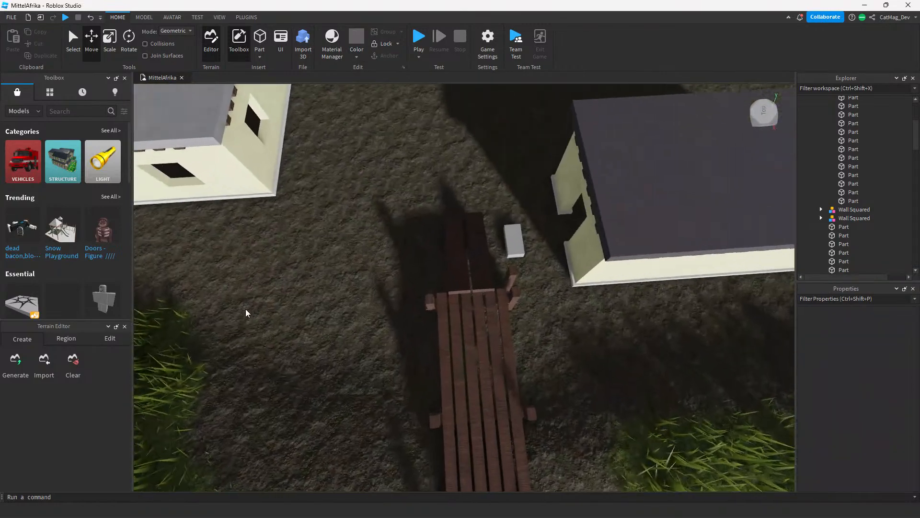
right_click_drag(245, 309, 245, 309)
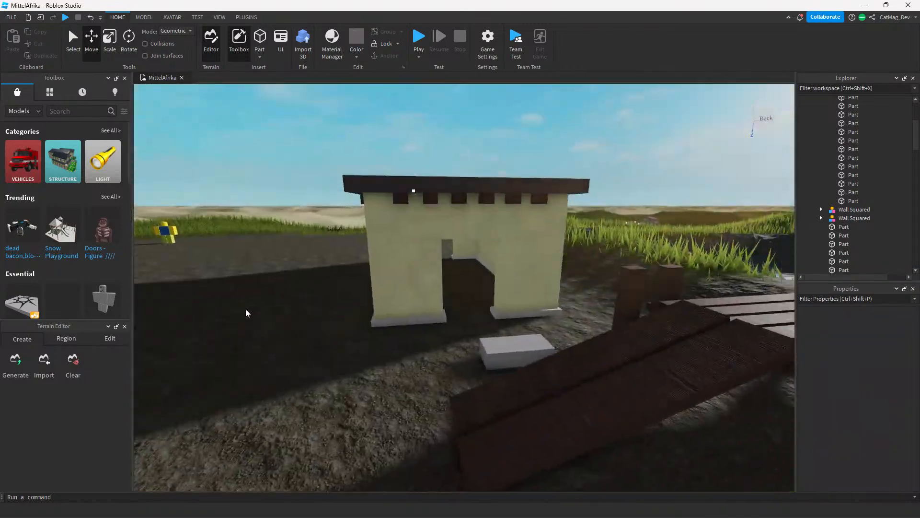
scroll(432, 297, "up", 5)
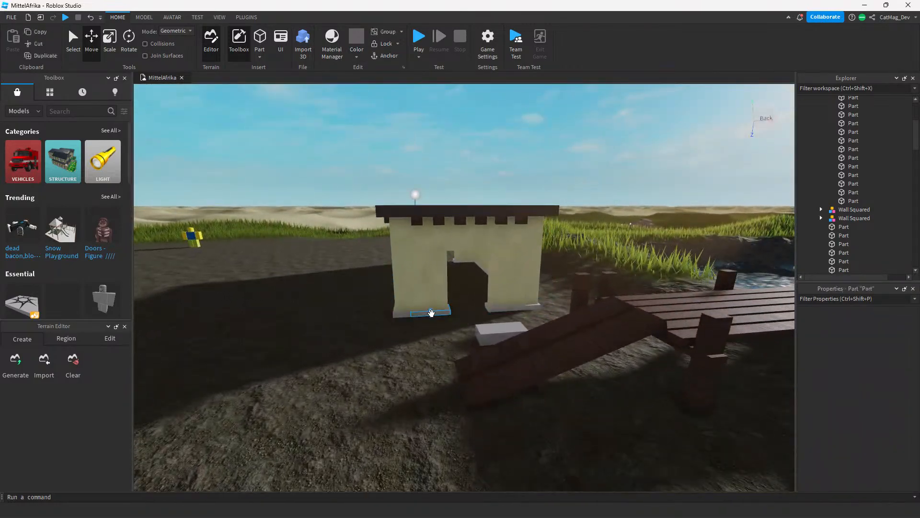
Try Dark stone grey and a lighter grey on the base strip along the Penthous's long wall.
left_click(431, 312)
left_click(278, 373)
right_click_drag(278, 374, 270, 344)
left_click(532, 418)
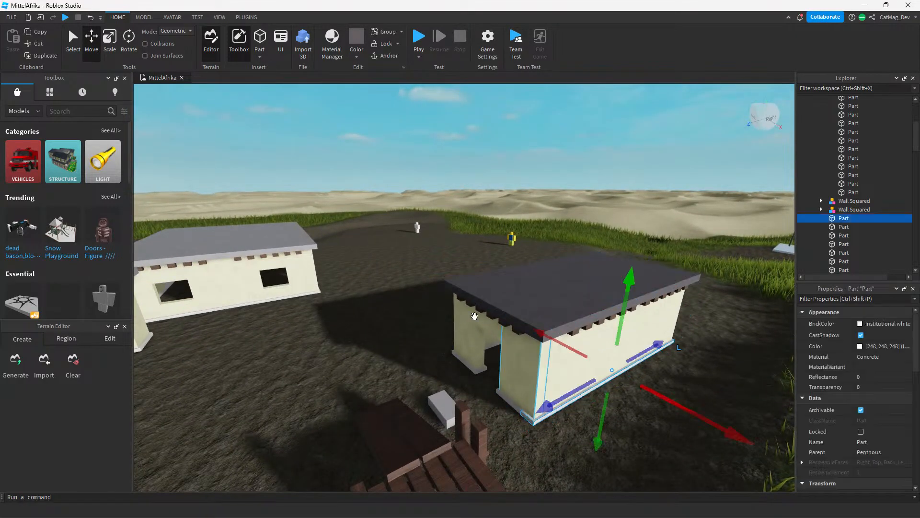
key("f")
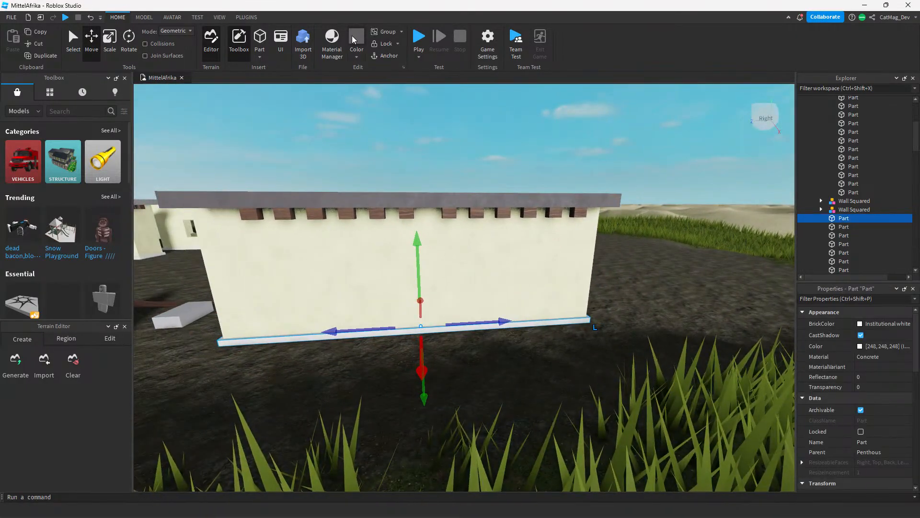
left_click(354, 37)
left_click(353, 56)
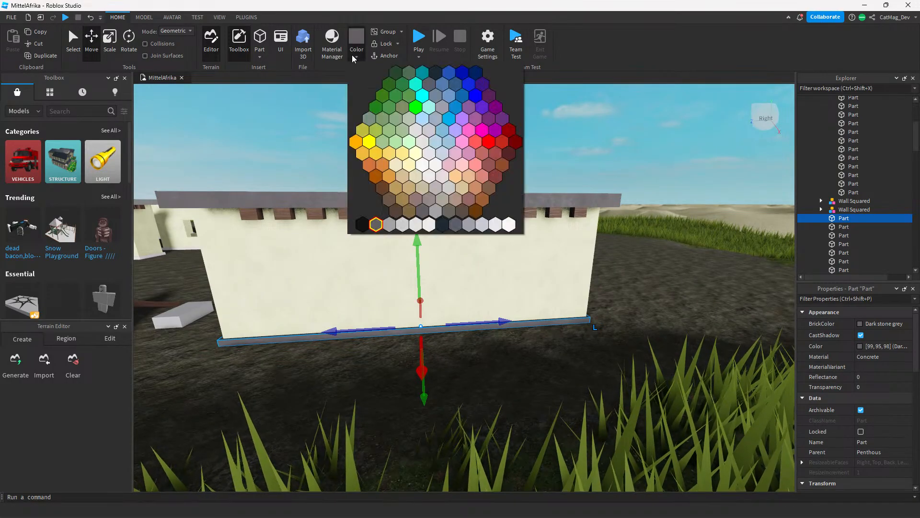
left_click(389, 224)
left_click(317, 417)
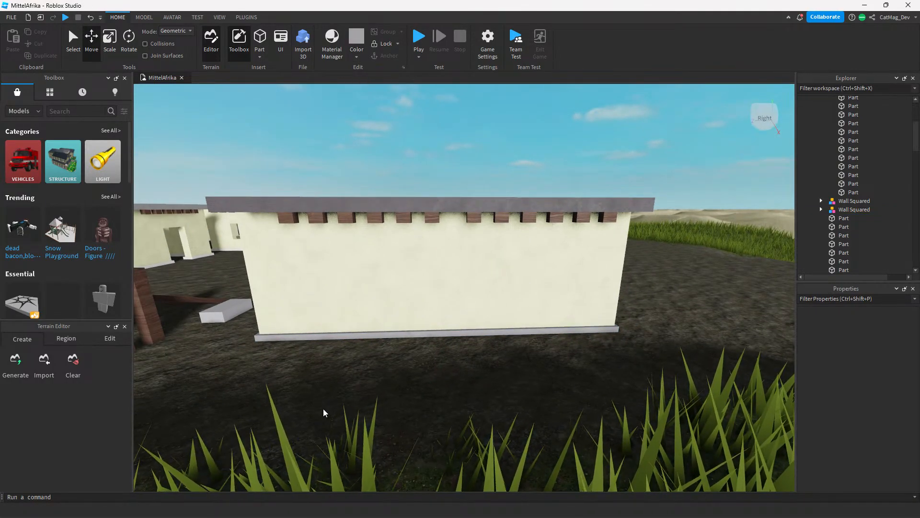
right_click_drag(324, 408, 305, 407)
left_click(311, 334)
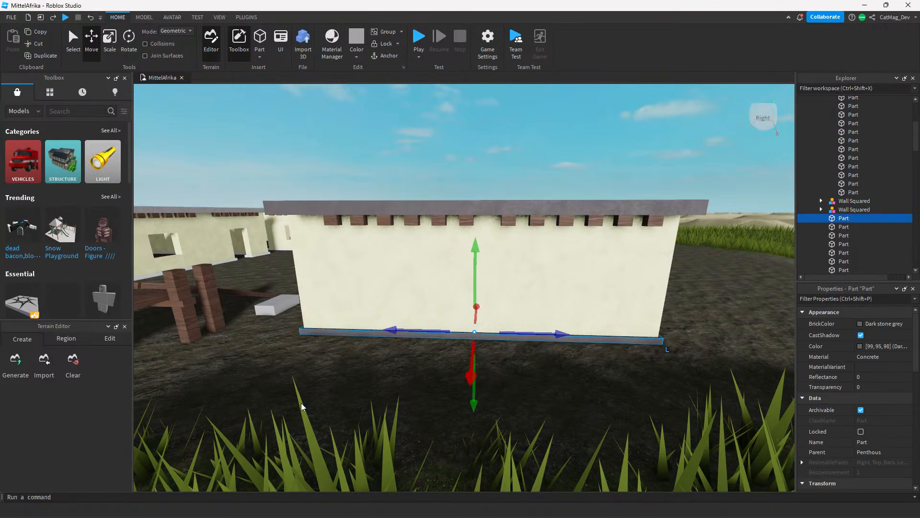
left_click(315, 415)
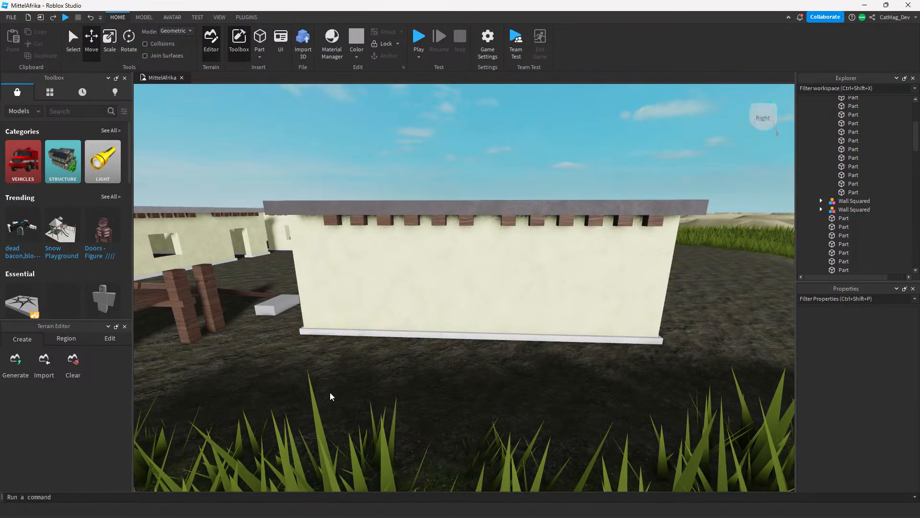
Recolor the four roof slabs of the three other houses Dark stone grey to match the Penthous.
scroll(321, 378, "up", 2)
right_click_drag(354, 344, 246, 243)
key("a")
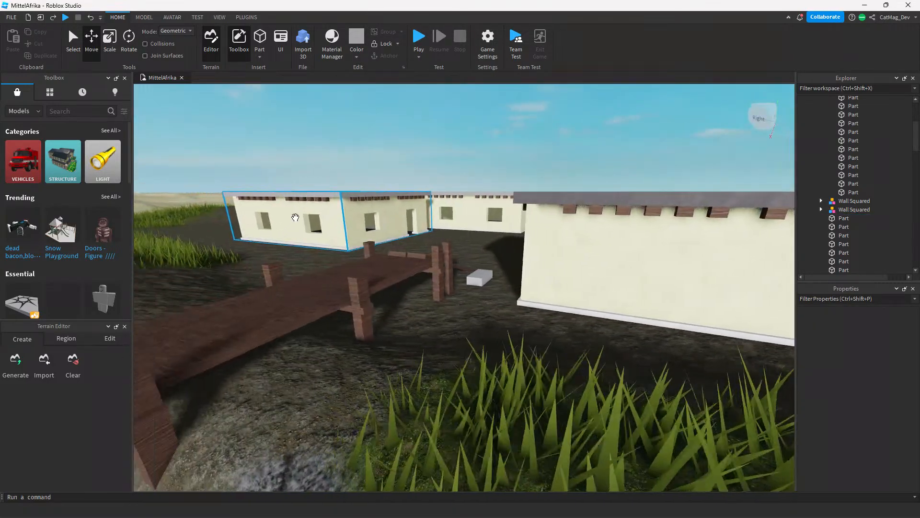
key("d")
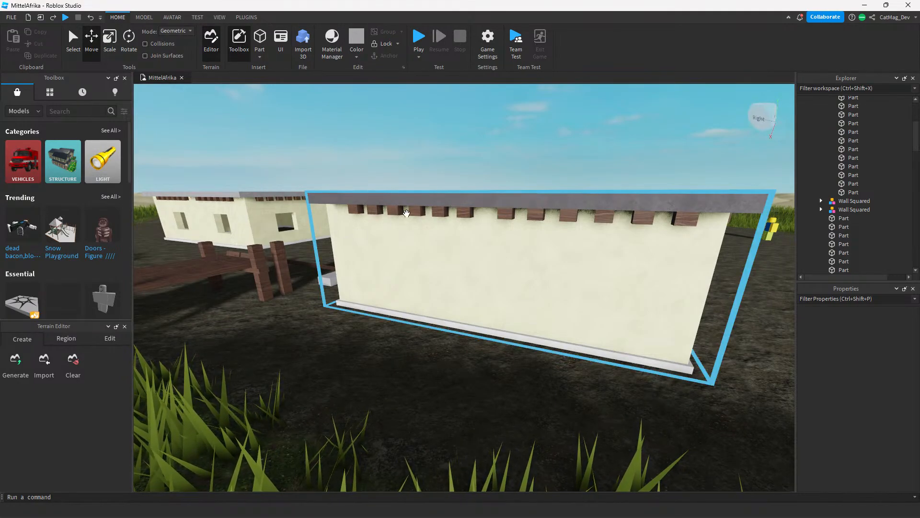
right_click_drag(434, 338, 458, 353)
scroll(458, 353, "down", 5)
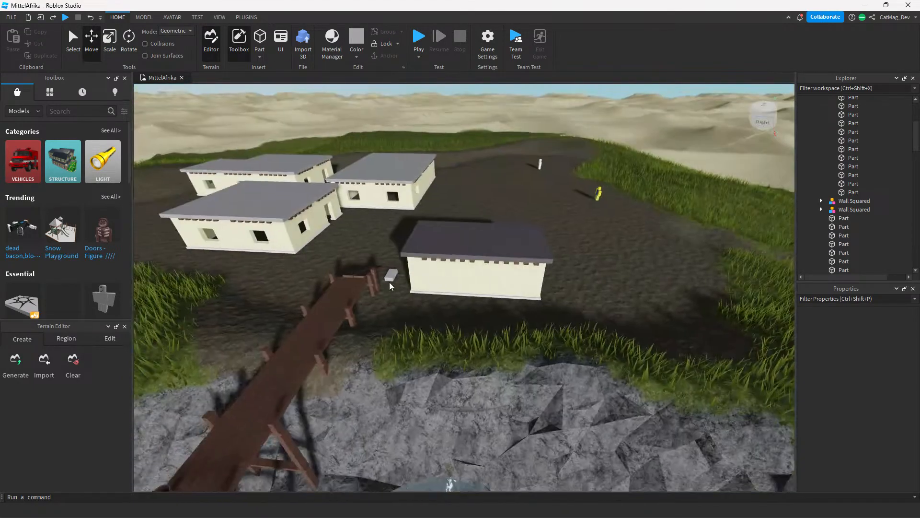
scroll(412, 245, "up", 3)
left_click(299, 204, "alt")
left_click(412, 150, "ctrl+alt")
left_click(269, 145, "ctrl+alt")
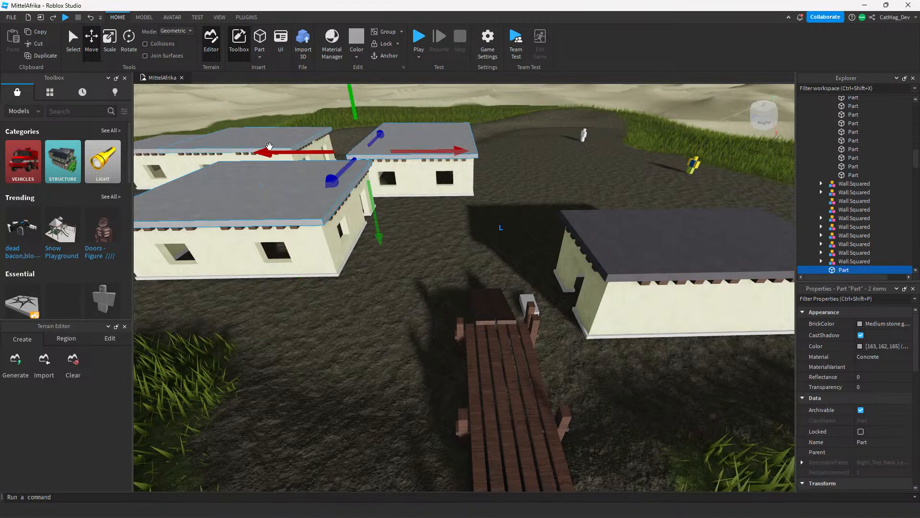
left_click(188, 139, "ctrl+alt")
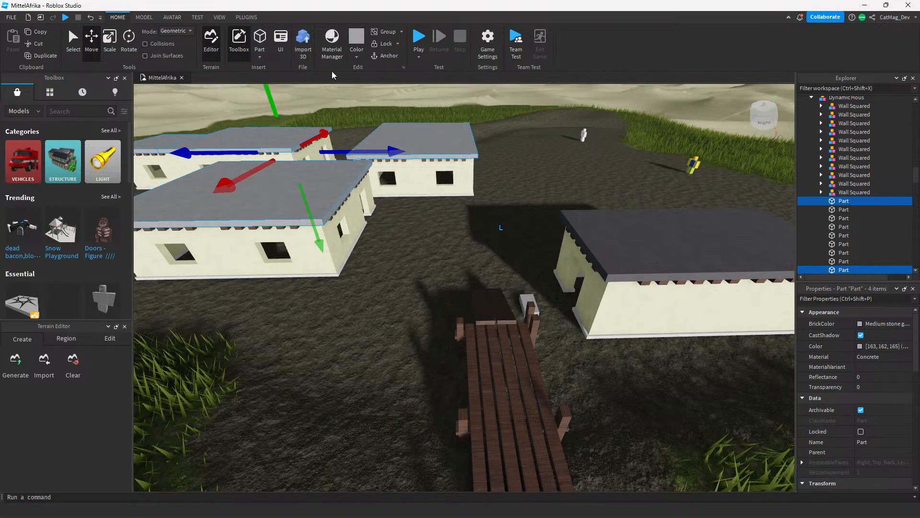
left_click(362, 55)
left_click(374, 228)
left_click(382, 301)
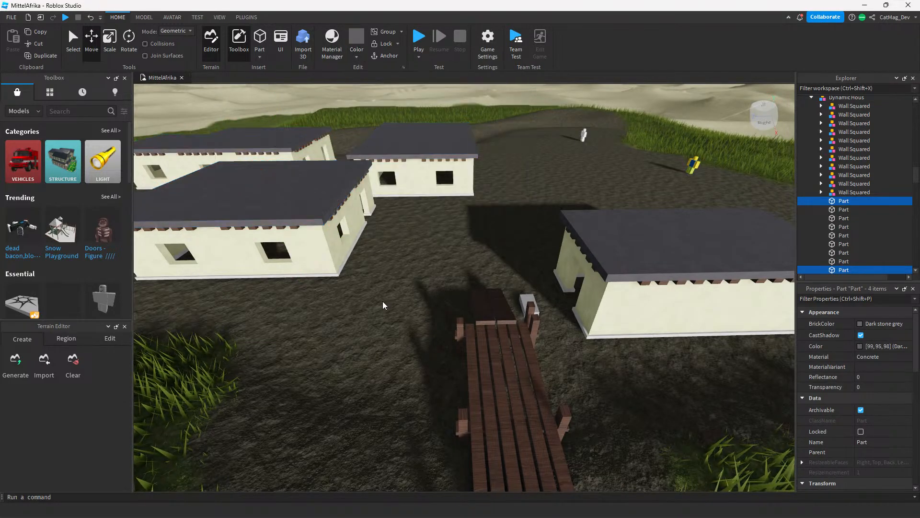
Examine the houses' dark roofs and the Penthous's placement relative to the jetty, grey block and lake from several angles.
scroll(358, 320, "up", 3)
right_click_drag(383, 301, 357, 320)
scroll(358, 320, "down", 10)
scroll(443, 219, "up", 8)
right_click_drag(443, 219, 441, 218)
scroll(443, 220, "up", 3)
scroll(456, 336, "down", 6)
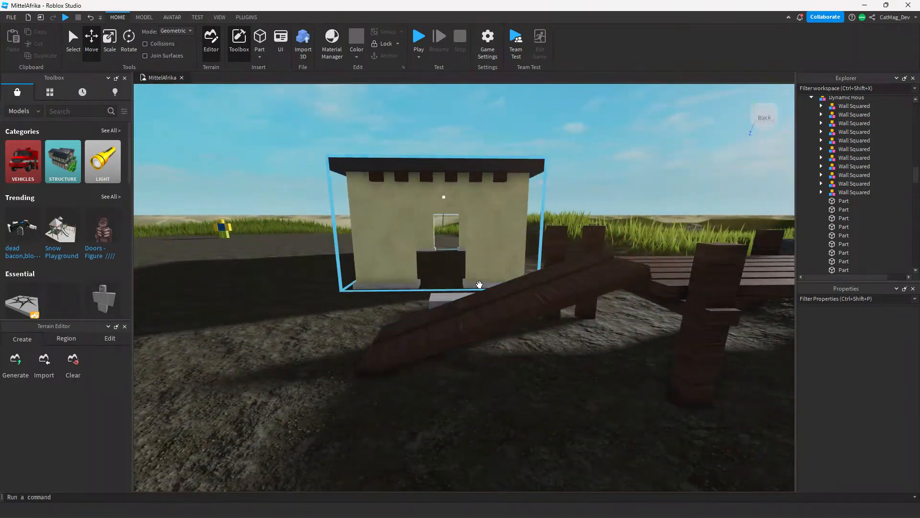
right_click_drag(478, 284, 469, 310)
scroll(416, 288, "up", 4)
scroll(416, 288, "up", 4)
scroll(438, 302, "down", 10)
scroll(445, 305, "up", 3)
scroll(455, 308, "up", 8)
scroll(468, 244, "up", 3)
scroll(504, 243, "up", 3)
right_click_drag(505, 243, 504, 243)
left_click(459, 219)
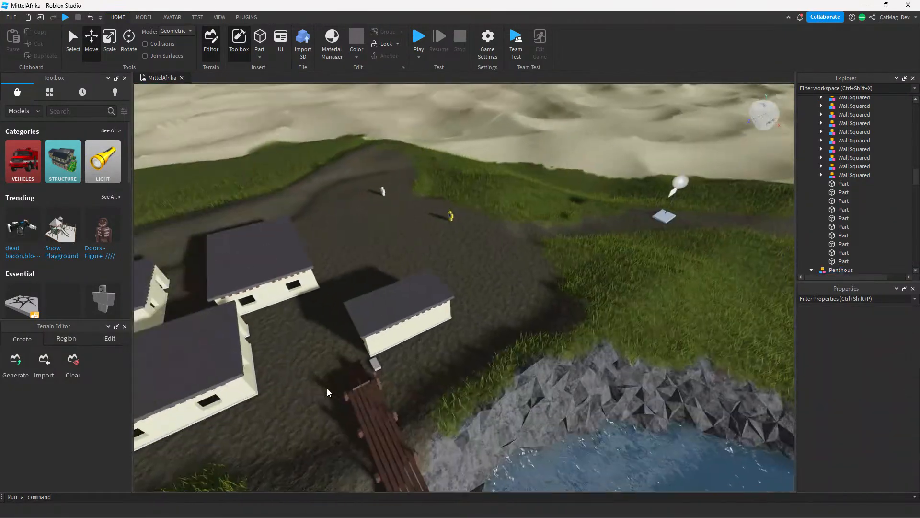
right_click_drag(327, 388, 327, 388)
left_click_drag(375, 367, 405, 400)
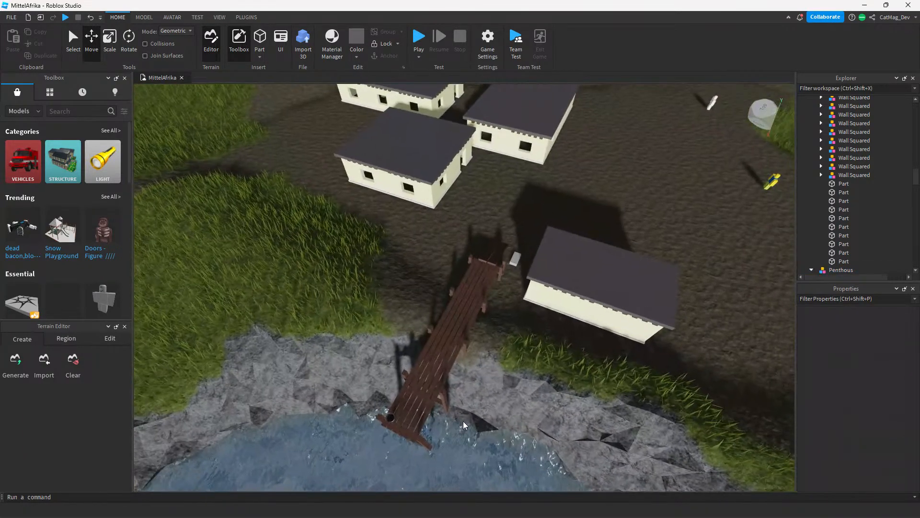
Move the Penthous along its long axis farther away from the jetty and the small grey block.
left_click(556, 266)
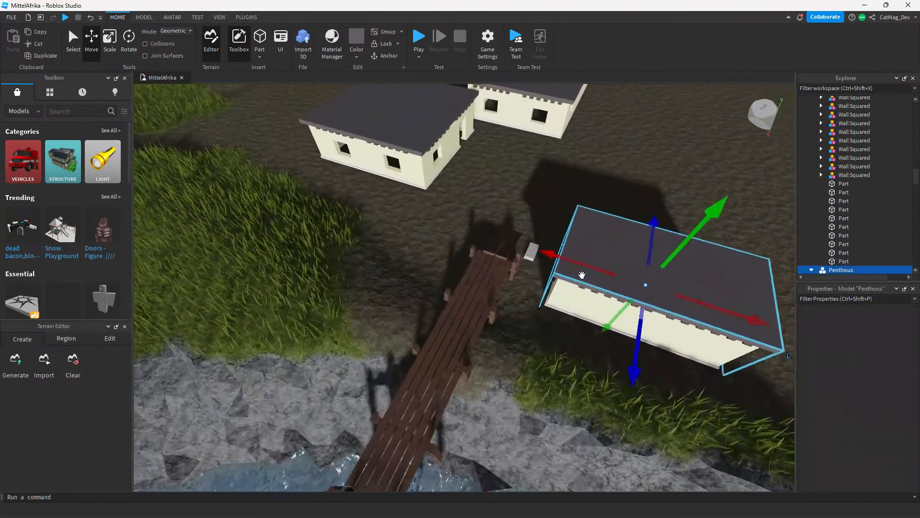
left_click_drag(556, 265, 614, 298)
left_click(552, 296)
key("w")
right_click_drag(552, 296, 543, 267)
right_click_drag(301, 66, 290, 138)
key("s")
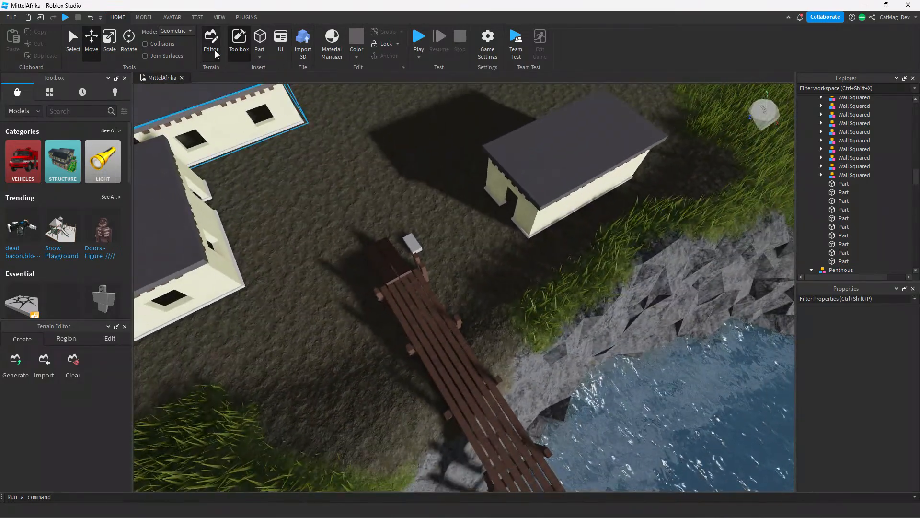
Set up the terrain Paint tool with a brush base size of 1.
left_click(215, 50)
left_click(214, 53)
left_click(214, 52)
left_click(214, 53)
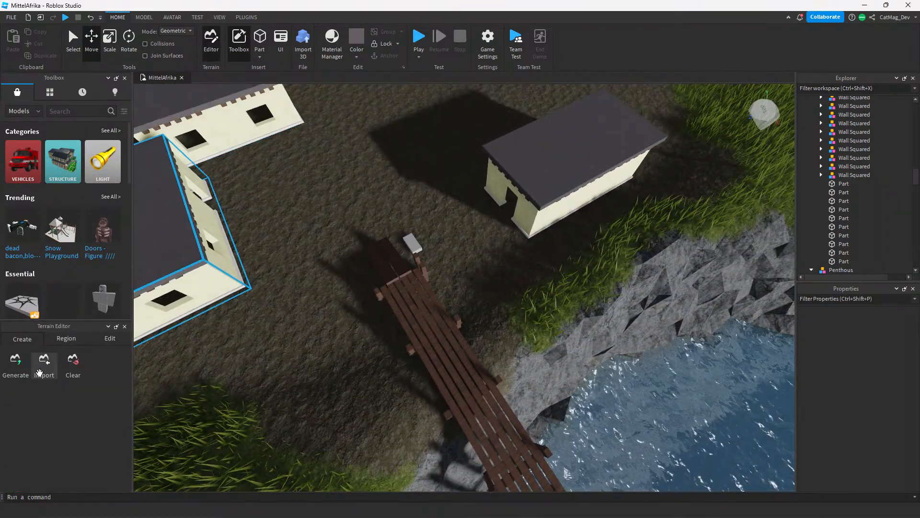
left_click(110, 338)
left_click(73, 393)
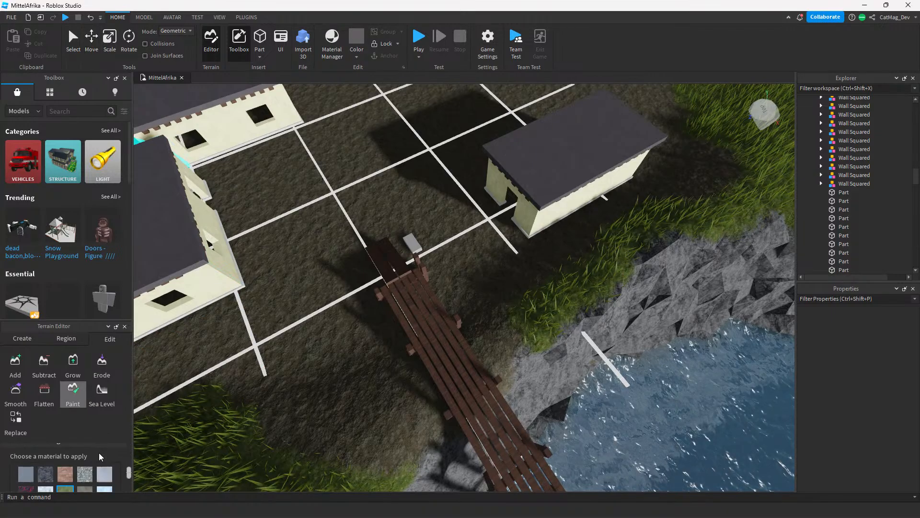
scroll(70, 479, "up", 5)
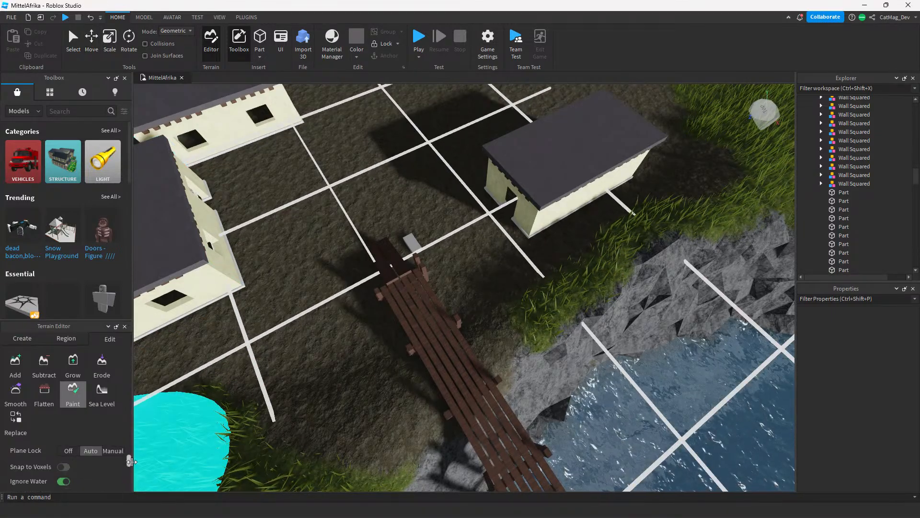
scroll(128, 456, "up", 3)
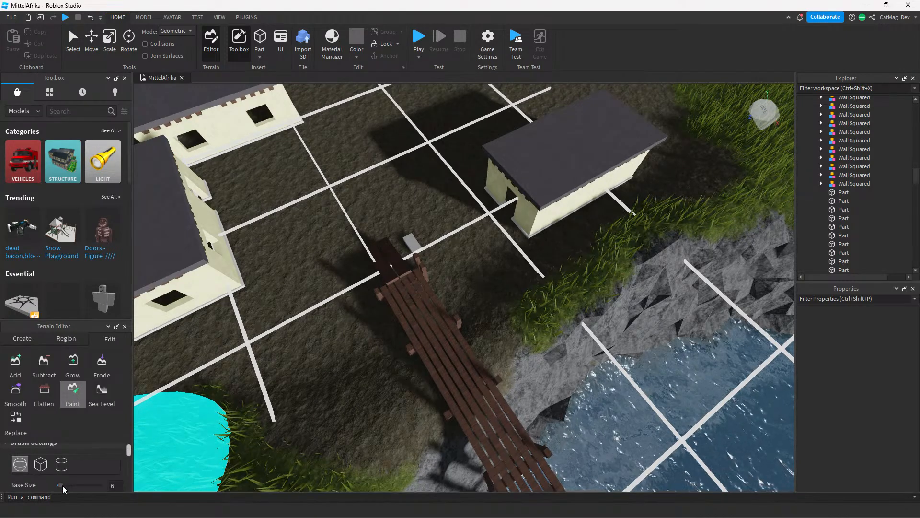
left_click_drag(62, 485, 57, 486)
Paint grass over the bare ground on both sides of the jetty along the rocky shore.
scroll(197, 393, "down", 5)
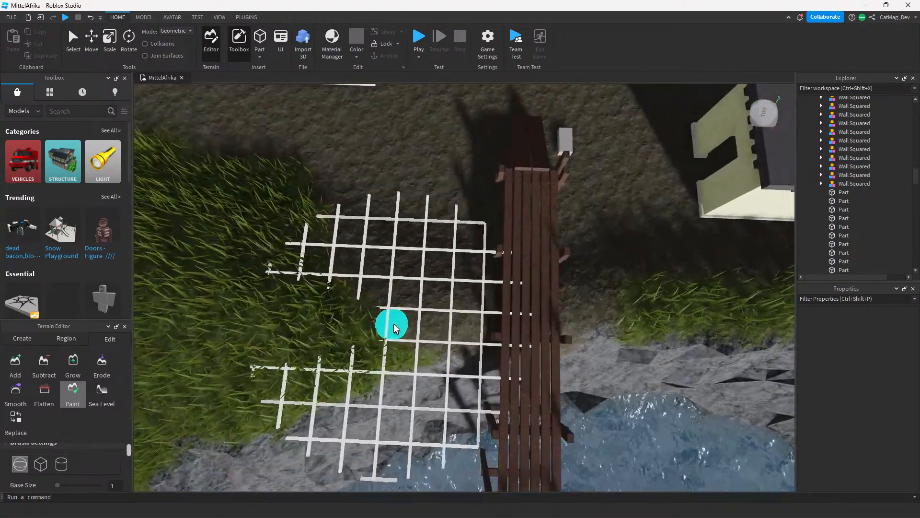
key("w")
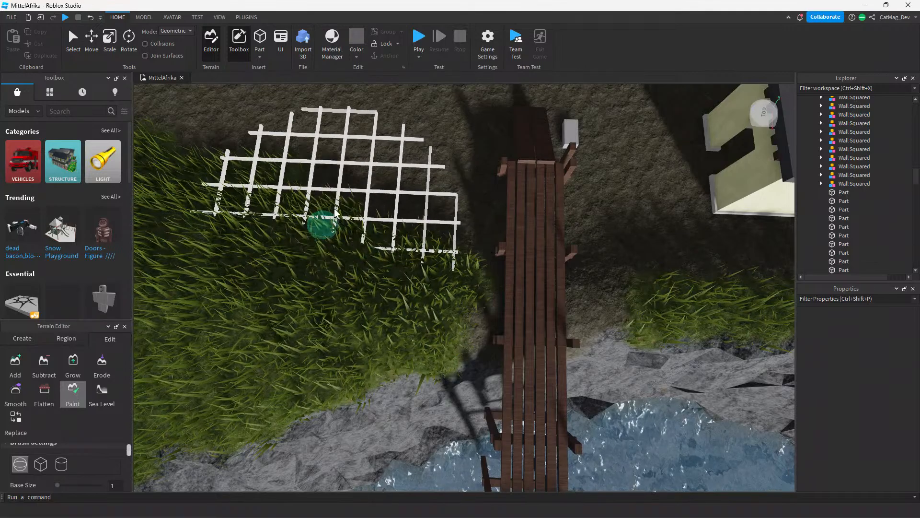
key("d")
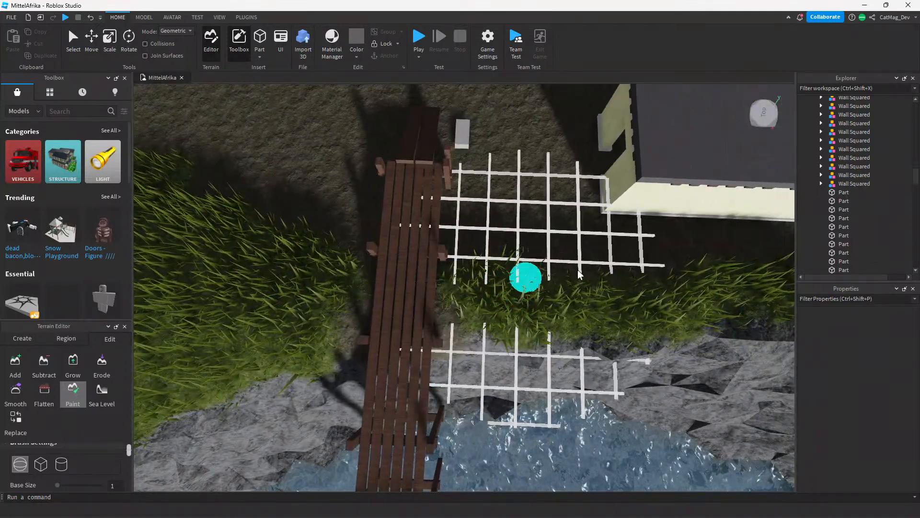
mouse_move(581, 283)
right_mouse_down()
mouse_move(590, 300)
mouse_move(536, 331)
right_mouse_up()
key("w")
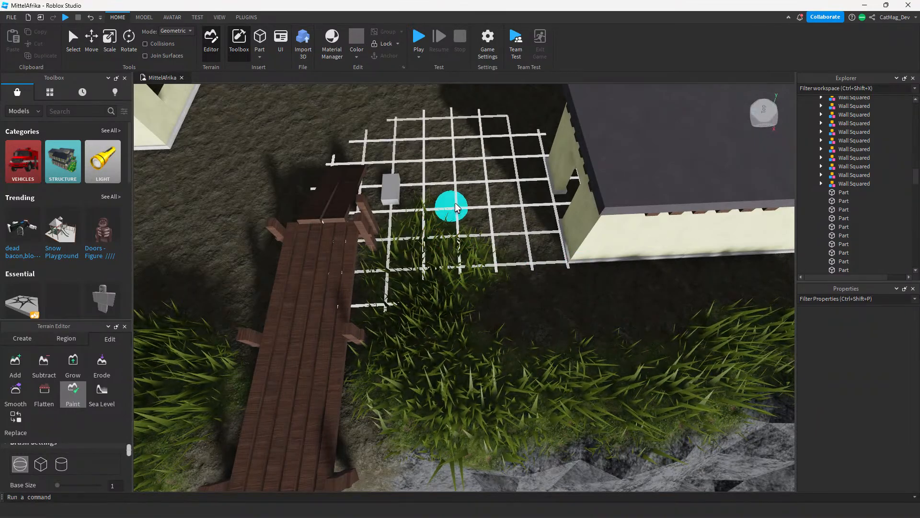
Extend the grass between the jetty, the grey block and the near corner of the Penthous.
mouse_move(455, 207)
left_mouse_down()
mouse_move(450, 162)
mouse_move(421, 154)
left_mouse_up()
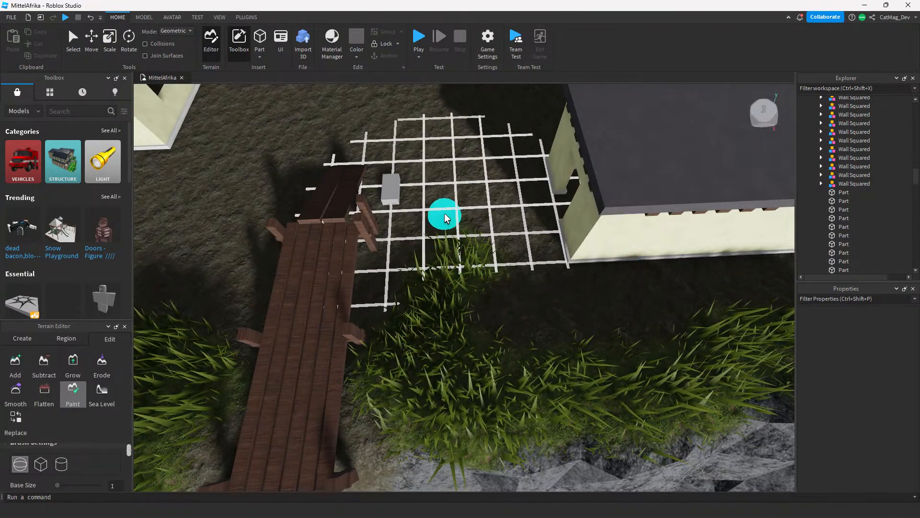
left_click_drag(444, 218, 445, 169)
scroll(498, 190, "down", 2)
right_click_drag(498, 189, 440, 375)
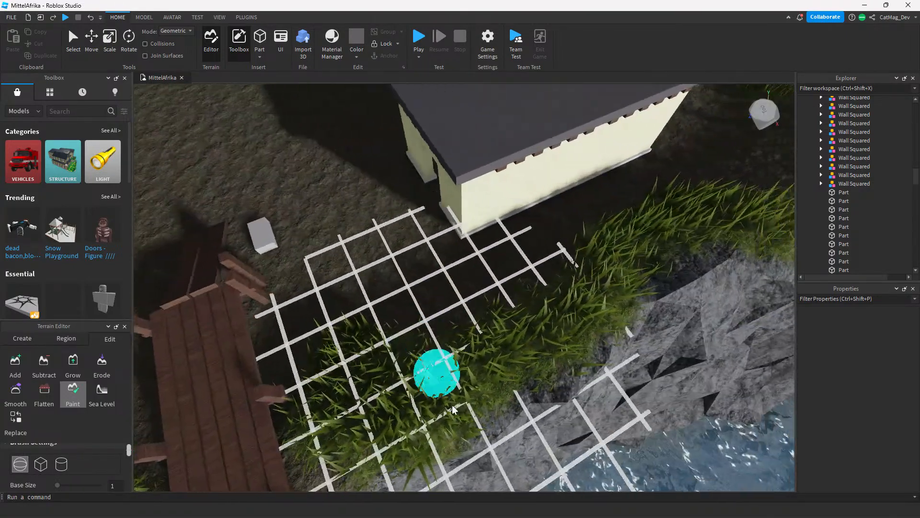
scroll(437, 304, "up", 2)
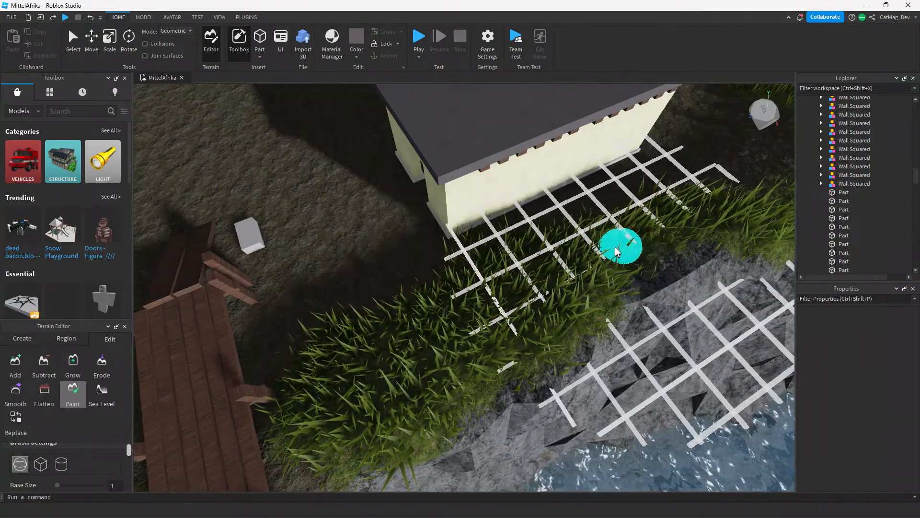
Fill the strip between the Penthous's lakeside wall and the rocky shore with grass.
right_click_drag(606, 250, 481, 248)
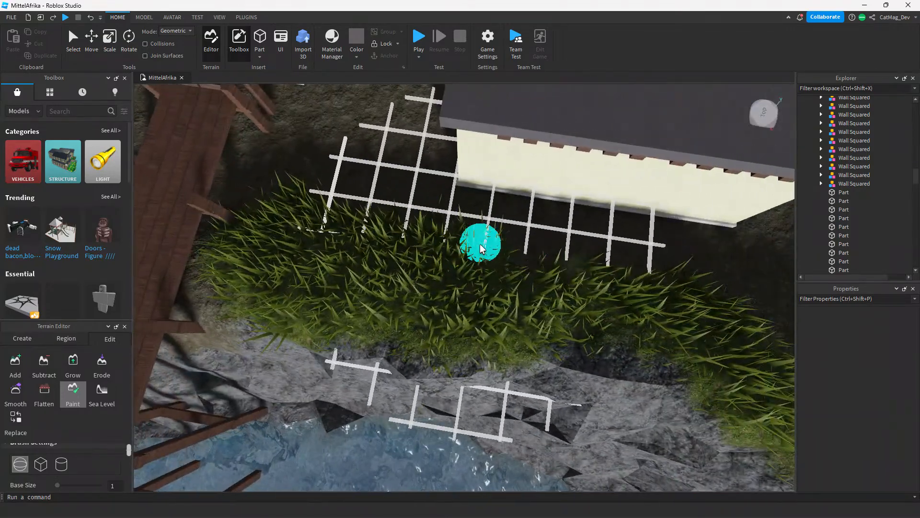
key("d")
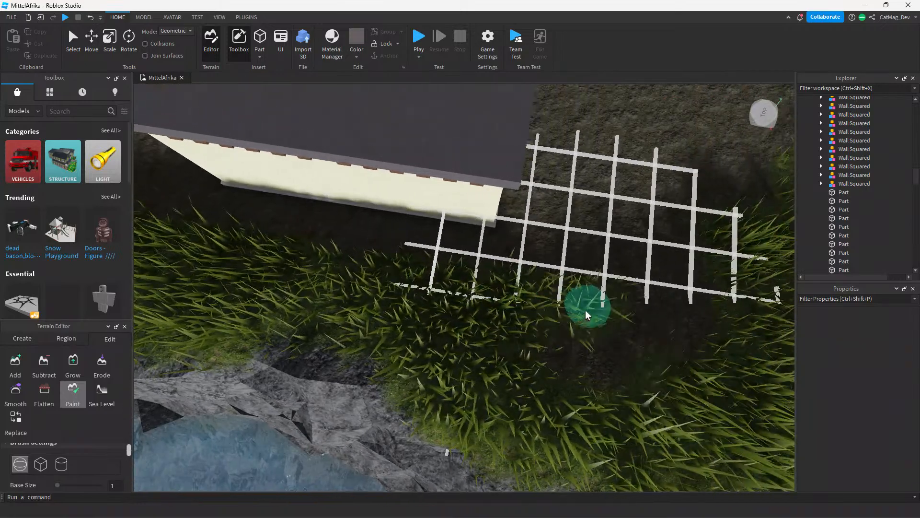
scroll(586, 302, "up", 2)
scroll(555, 345, "down", 3)
scroll(640, 280, "up", 4)
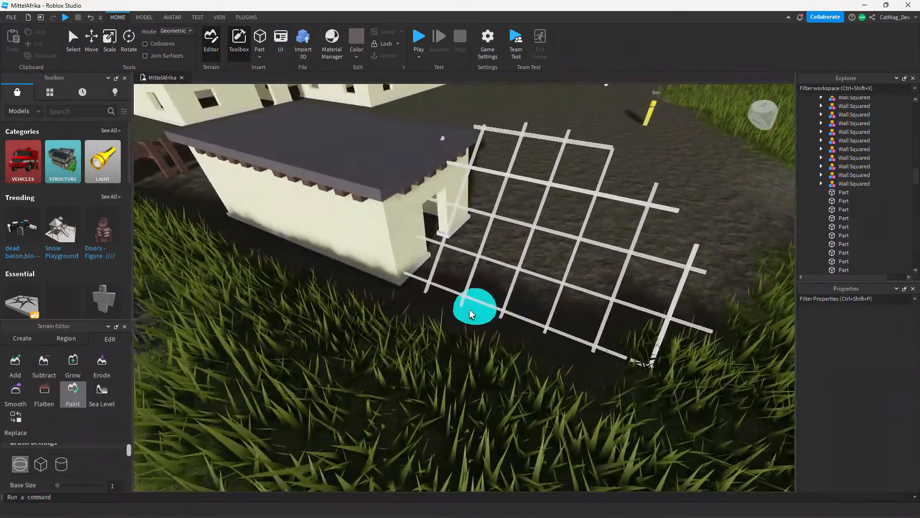
Paint grass over the bare patches beyond the Penthous's end facing away from the jetty.
mouse_move(478, 335)
left_mouse_down()
mouse_move(633, 252)
mouse_move(755, 271)
left_mouse_up()
mouse_move(732, 304)
left_mouse_down()
mouse_move(601, 374)
mouse_move(582, 338)
left_mouse_up()
right_click_drag(581, 338, 578, 341)
scroll(578, 342, "down", 4)
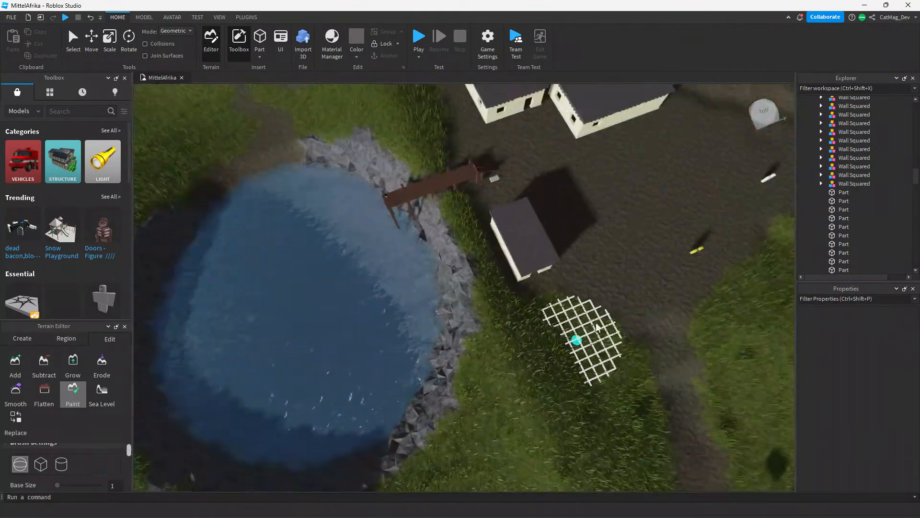
key("d")
scroll(638, 218, "up", 5)
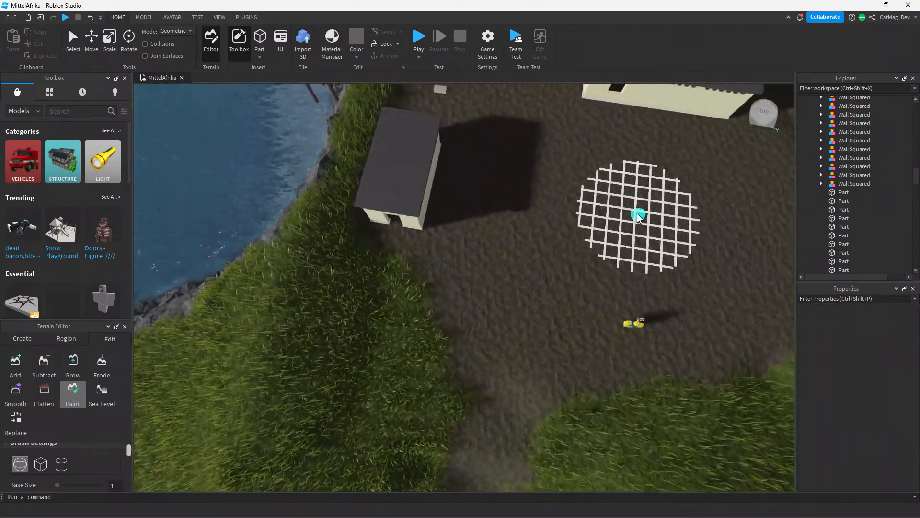
Switch the paint material to Ground and clear the grass in front of the Penthous's doorway facing away from the jetty.
key("w")
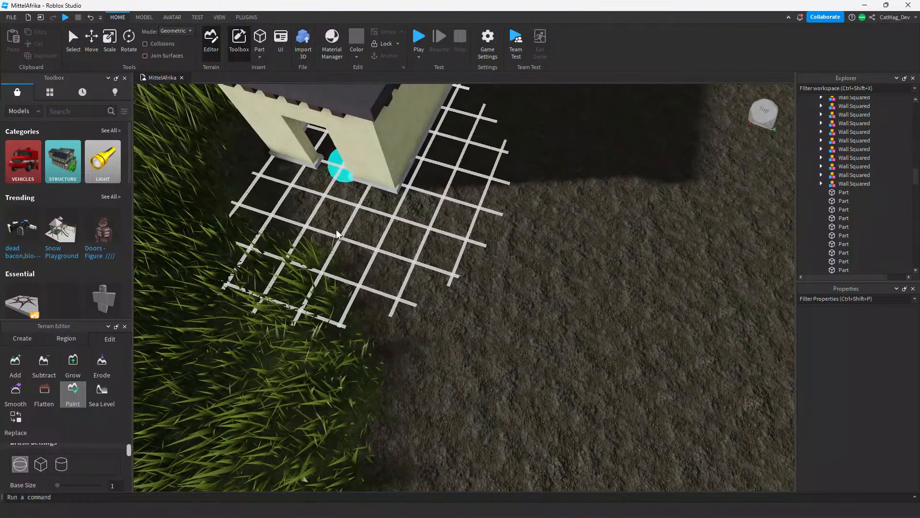
key("s")
key("a")
scroll(58, 473, "down", 5)
left_click(84, 484)
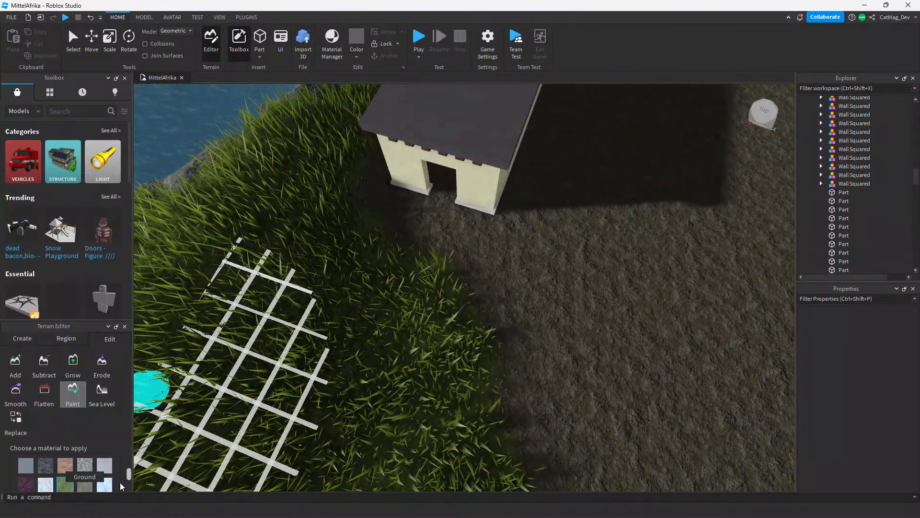
mouse_move(433, 254)
left_mouse_down()
mouse_move(406, 273)
mouse_move(386, 263)
mouse_move(436, 294)
mouse_move(685, 378)
left_mouse_up()
right_click_drag(685, 379, 683, 379)
key("d")
Switch the paint material back to grass and cover the area between the Penthous's jetty-side doorway and the grey block.
left_click(66, 485)
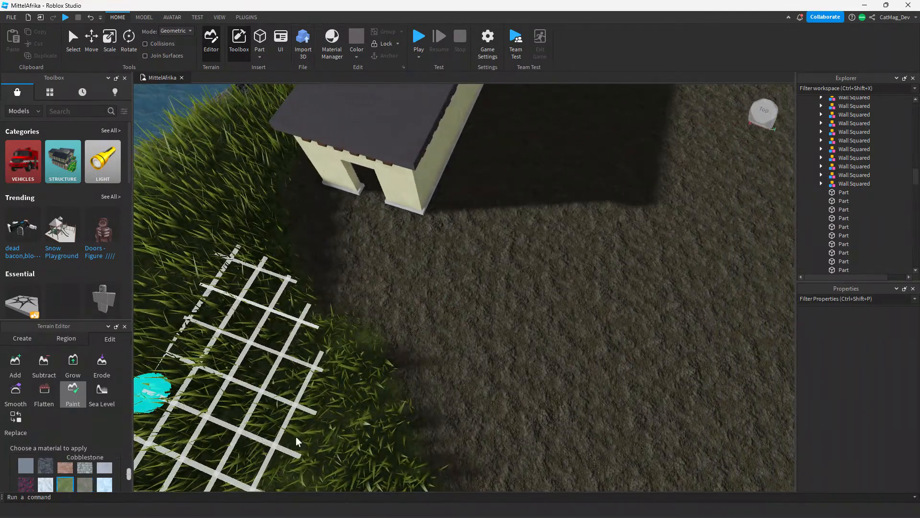
right_click_drag(374, 418, 374, 415)
key("w")
key("s")
mouse_move(392, 321)
left_mouse_down()
mouse_move(411, 305)
mouse_move(411, 366)
mouse_move(397, 386)
mouse_move(377, 312)
mouse_move(381, 355)
left_mouse_up()
scroll(381, 355, "down", 2)
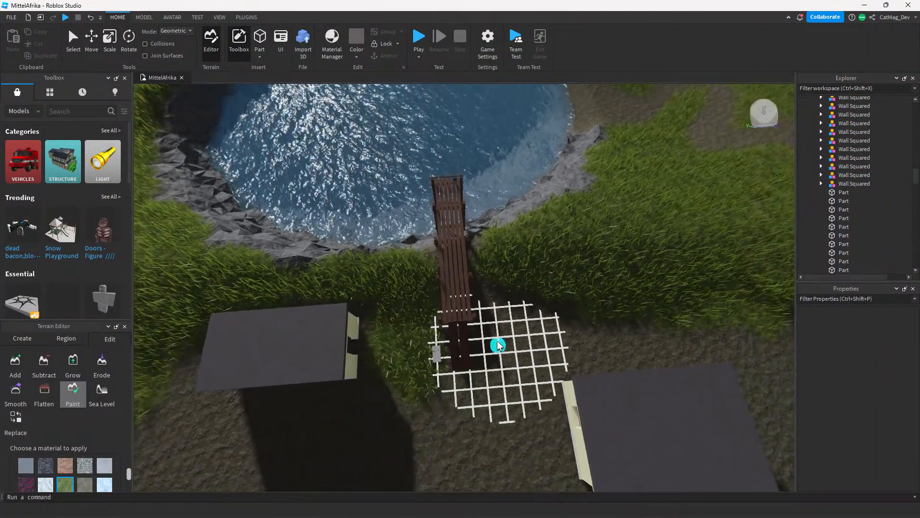
Paint grass beside the jetty's land end on the side facing the neighboring house.
scroll(504, 326, "up", 3)
left_click_drag(567, 381, 560, 311)
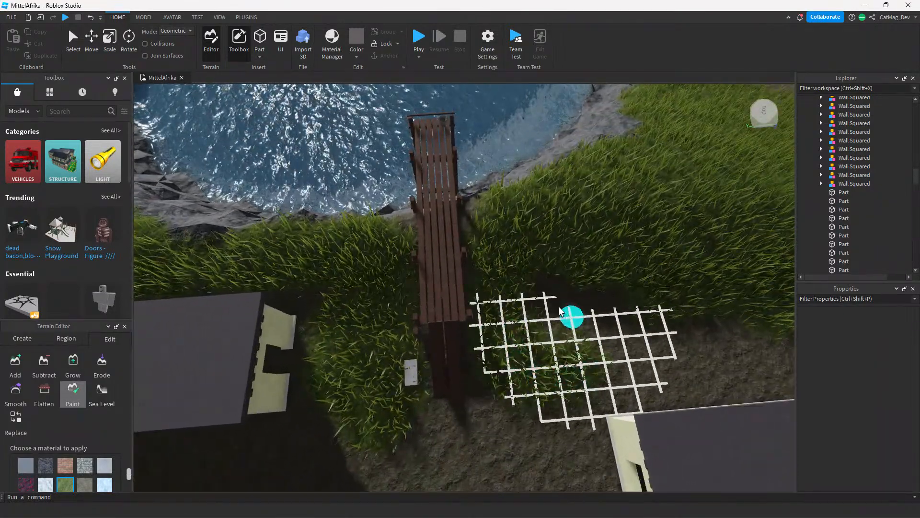
scroll(516, 407, "down", 2)
right_click_drag(513, 416, 516, 456)
mouse_move(517, 329)
left_mouse_down()
mouse_move(495, 354)
mouse_move(444, 361)
mouse_move(455, 361)
mouse_move(461, 335)
mouse_move(529, 315)
left_mouse_up()
Paint a strip of grass along the Penthous's long wall facing away from the lake.
scroll(477, 398, "up", 3)
key("a")
key("a")
scroll(528, 315, "down", 3)
right_click_drag(529, 315, 618, 214)
scroll(576, 240, "up", 3)
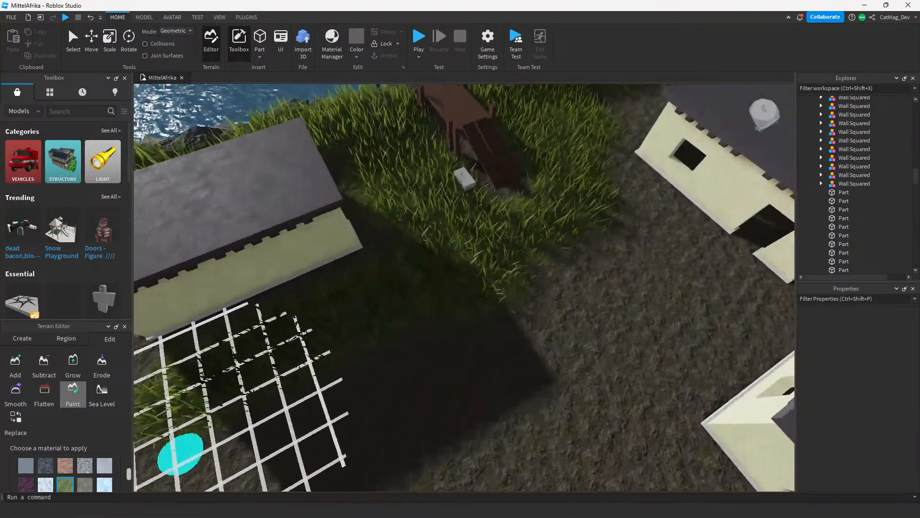
Switch the paint material to Ground and clear grass outside the Penthous's jetty-side doorway and at the jetty's foot.
scroll(60, 485, "down", 3)
scroll(72, 477, "up", 3)
left_click(88, 481)
right_click_drag(415, 197, 417, 188)
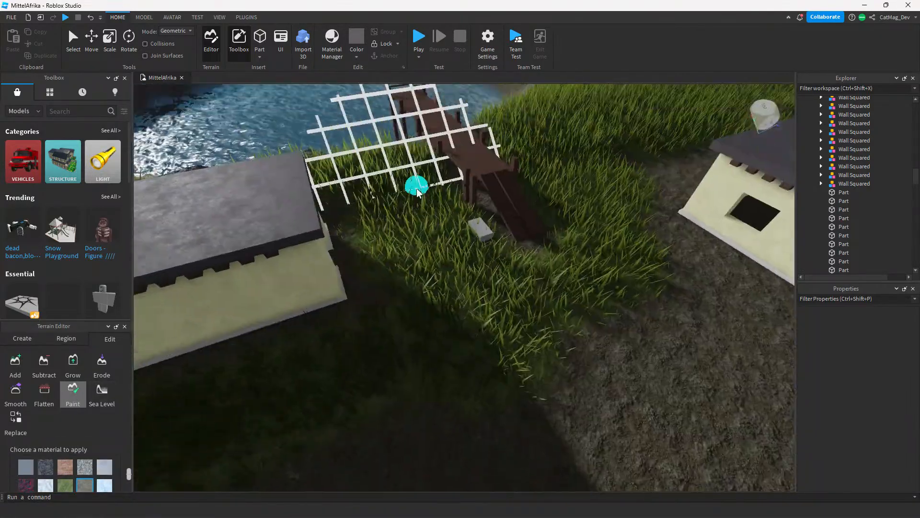
scroll(383, 218, "up", 1)
mouse_move(360, 242)
left_mouse_down()
mouse_move(355, 255)
mouse_move(390, 251)
mouse_move(485, 360)
mouse_move(590, 366)
mouse_move(587, 302)
mouse_move(550, 255)
mouse_move(692, 410)
left_mouse_up()
right_click_drag(692, 413, 683, 405)
scroll(453, 138, "down", 10)
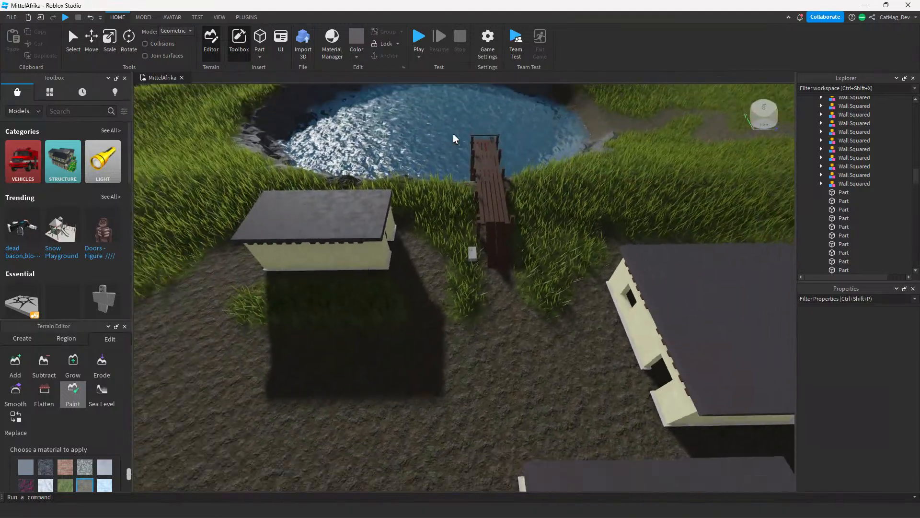
Trim the leftover grass tufts around the grey block and the jetty's land end with Ground.
scroll(453, 139, "down", 5)
right_click_drag(473, 189, 354, 181)
scroll(355, 181, "up", 5)
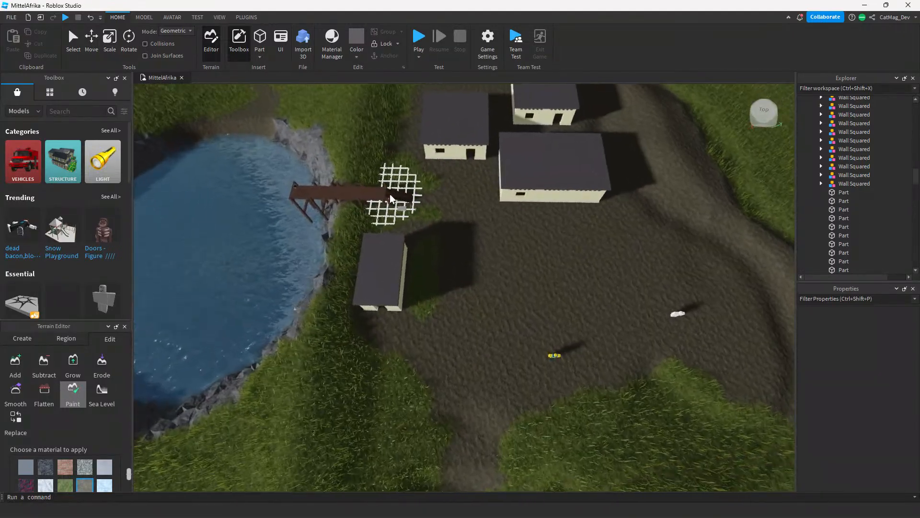
scroll(496, 125, "up", 4)
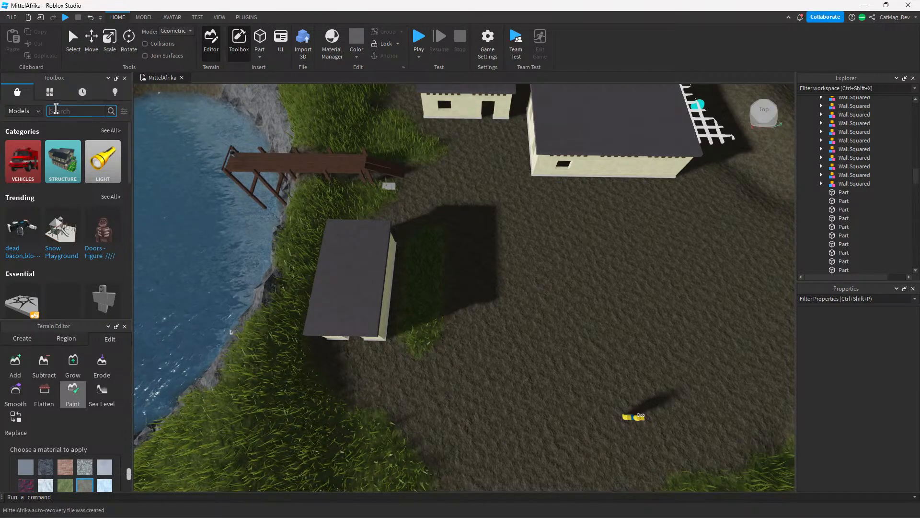
Search the model library for Beans and insert the beans mesh can.
type("e")
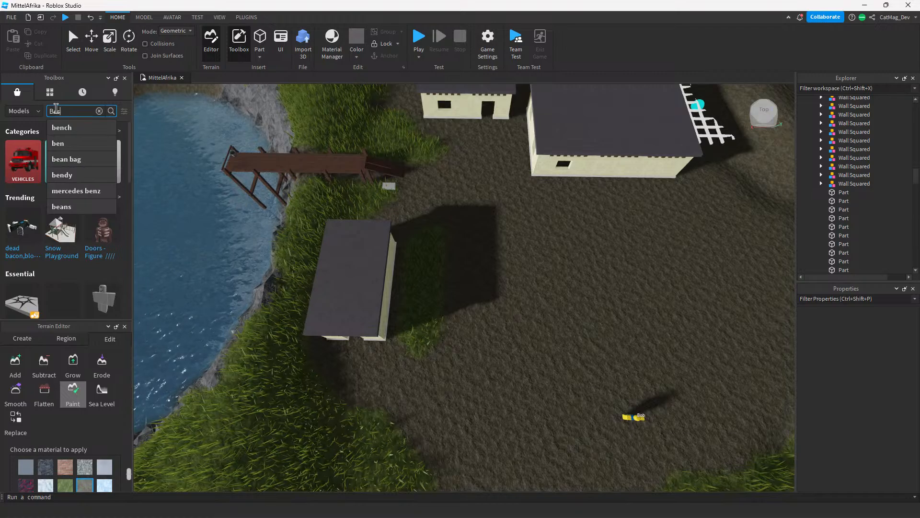
type("sans")
key("Return")
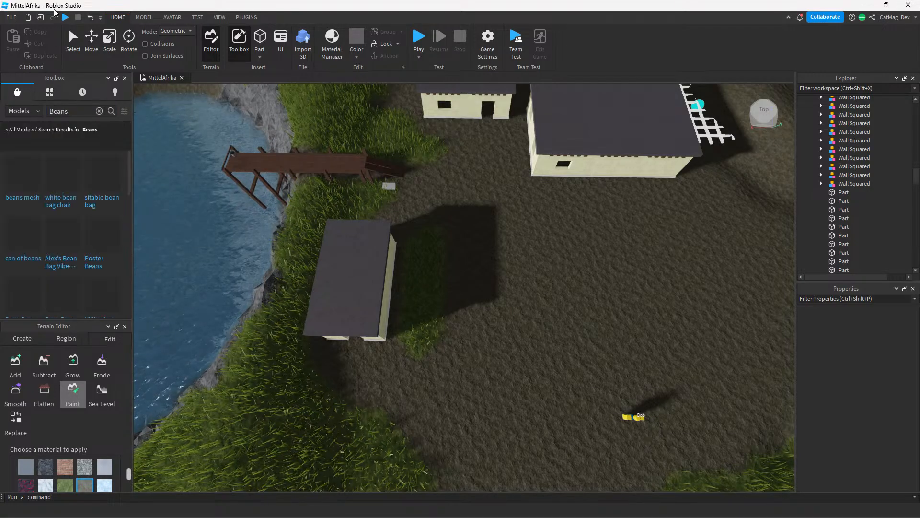
left_click(22, 178)
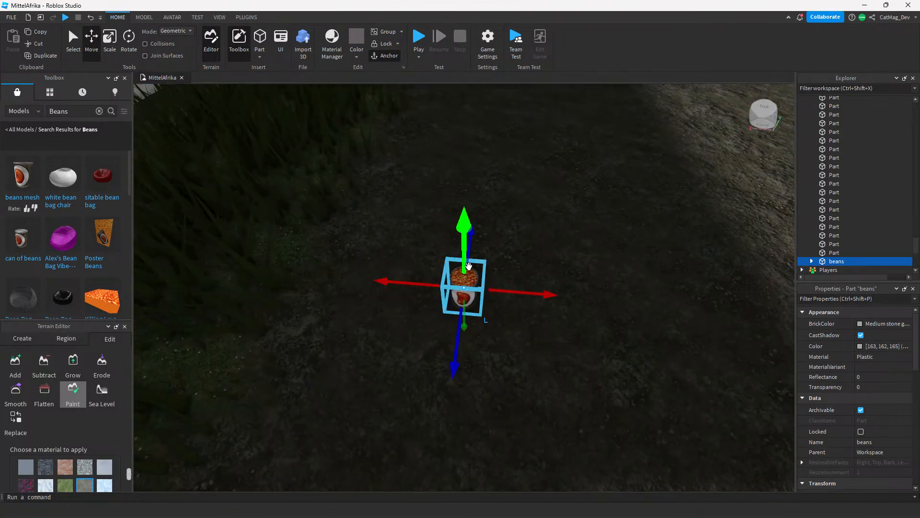
Stretch the beans can horizontally along one axis to roughly the length of a house.
left_click(102, 48)
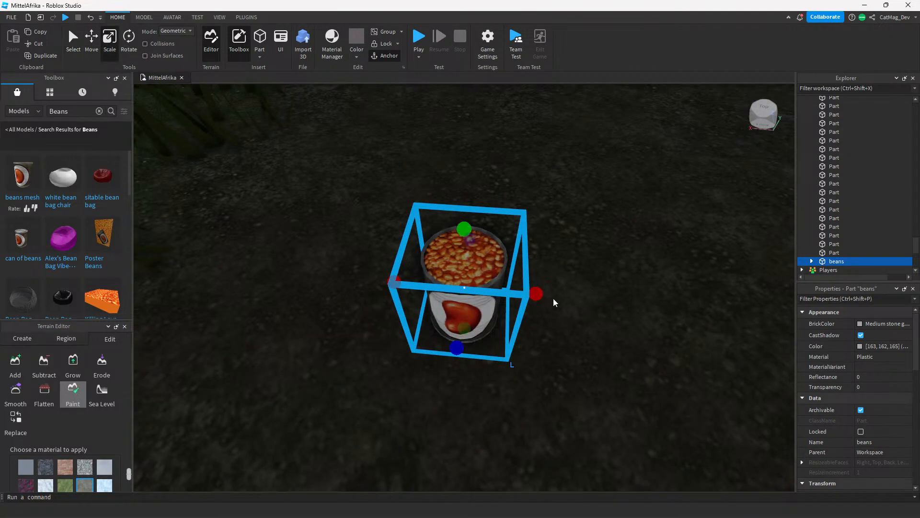
scroll(566, 294, "down", 5)
left_click_drag(546, 296, 590, 290)
right_click_drag(581, 294, 590, 290)
left_click_drag(590, 290, 662, 253)
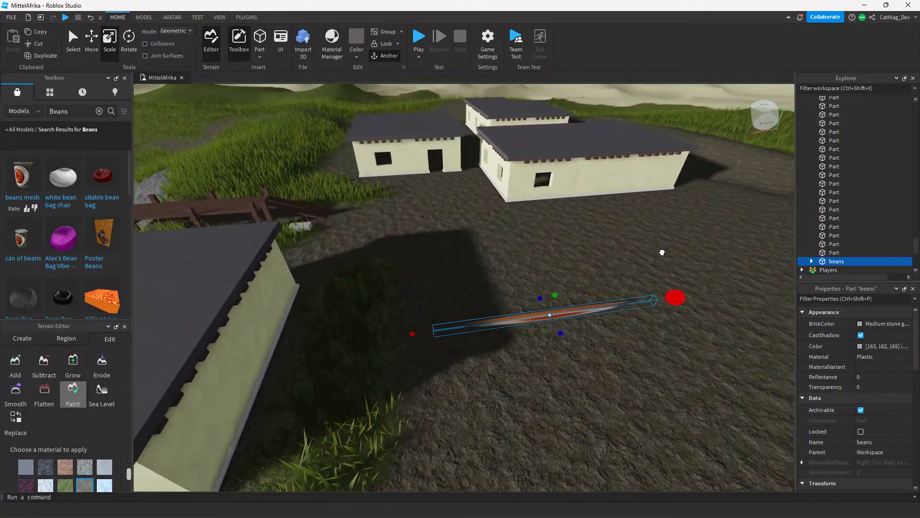
scroll(595, 282, "down", 5)
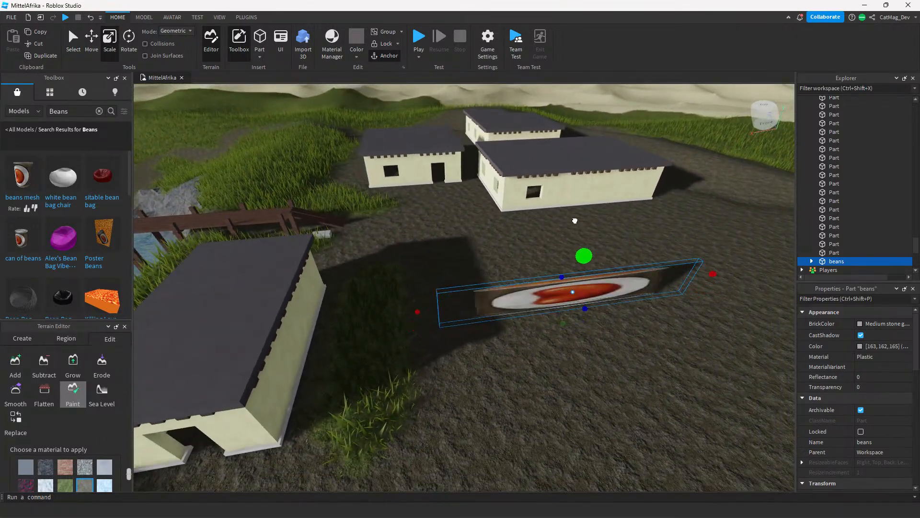
Scale up the beans can's height and depth until it is a giant can towering over the houses.
right_click_drag(595, 282, 547, 155)
scroll(652, 289, "down", 10)
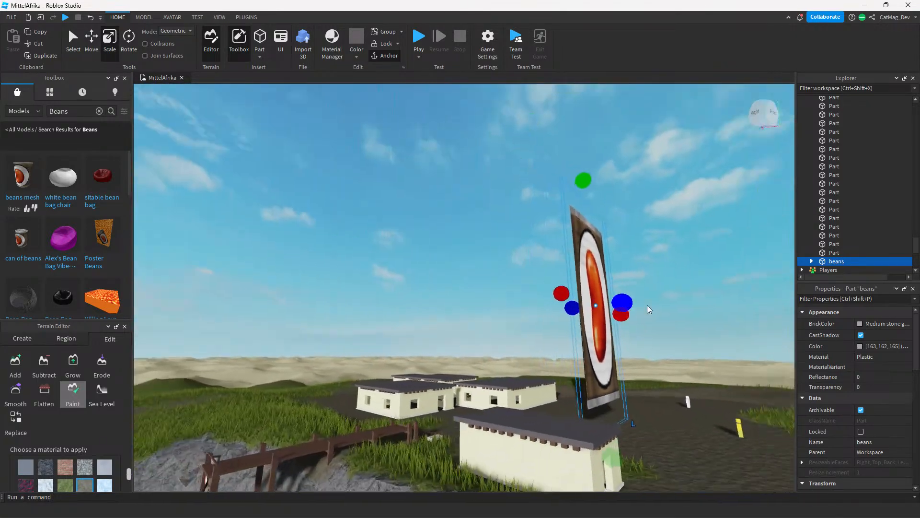
right_click_drag(647, 304, 519, 325)
left_click_drag(519, 325, 389, 335)
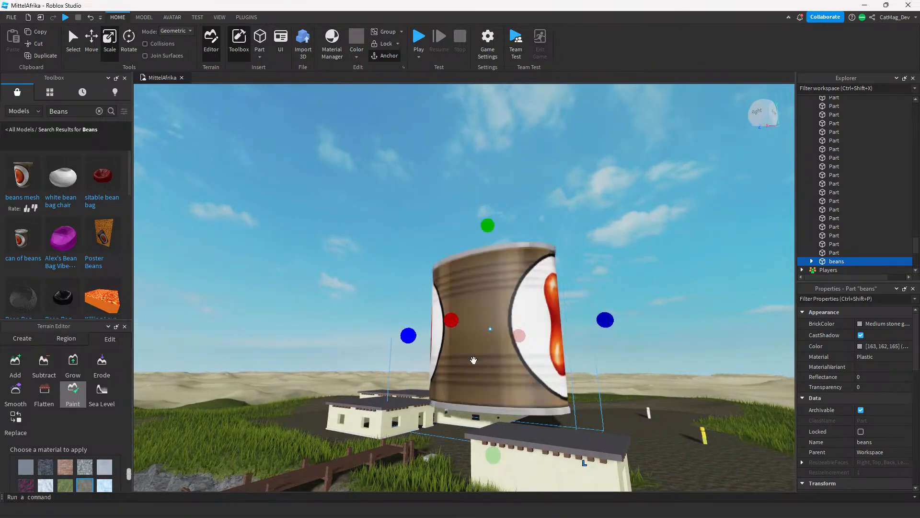
Move the giant beans can away from the houses to the dunes beyond the far grass edge.
left_click(650, 309)
scroll(650, 308, "up", 3)
right_click_drag(650, 309, 474, 283)
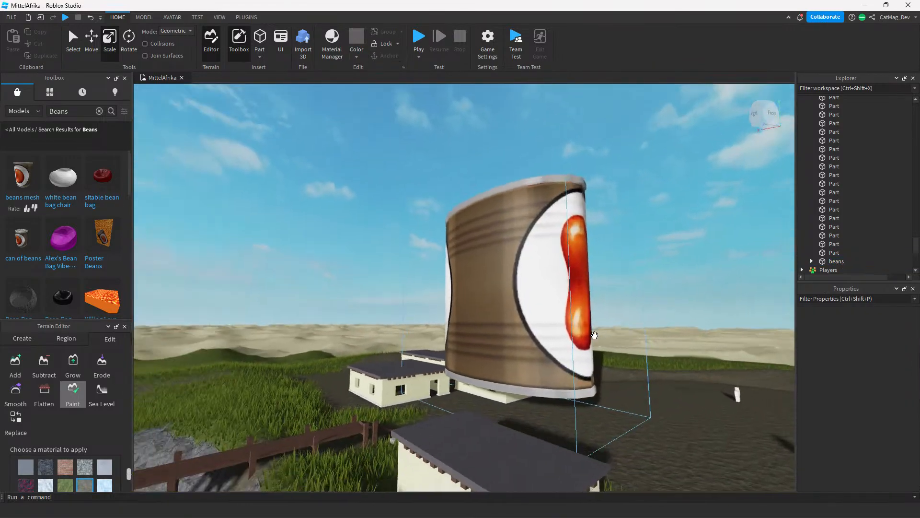
left_click(470, 273)
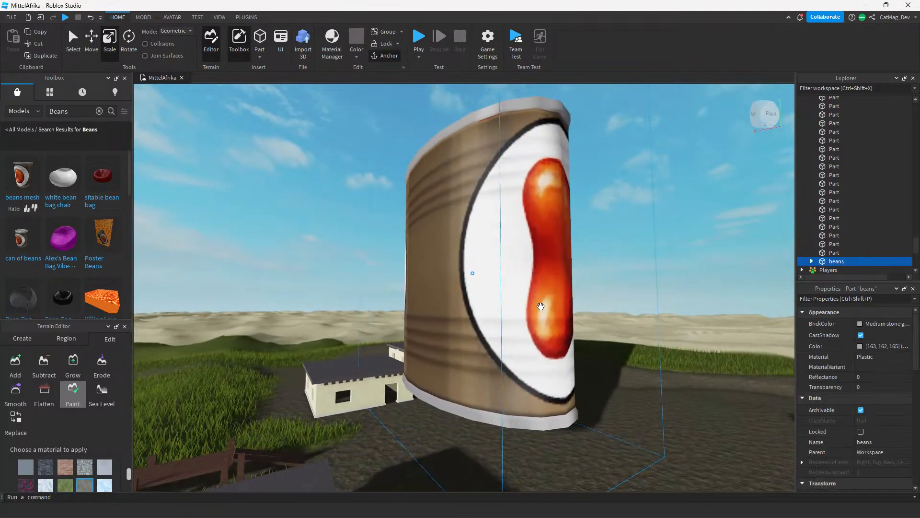
scroll(529, 292, "up", 5)
right_click_drag(530, 291, 676, 279)
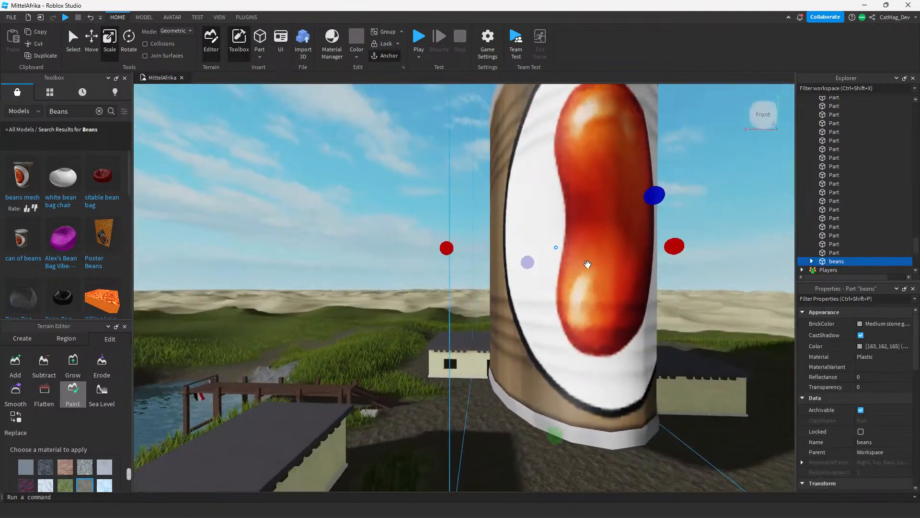
scroll(694, 293, "down", 10)
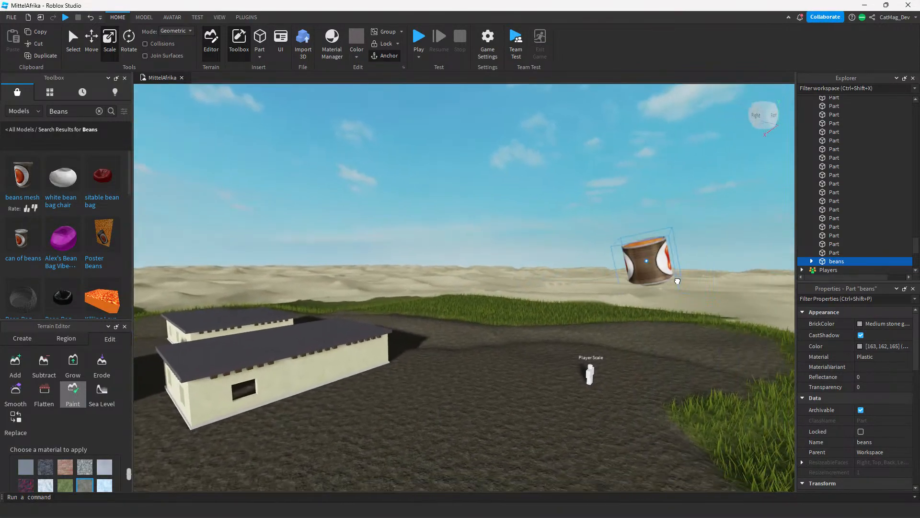
Rotate the giant beans can so its bean label faces the village ground.
left_click(128, 45)
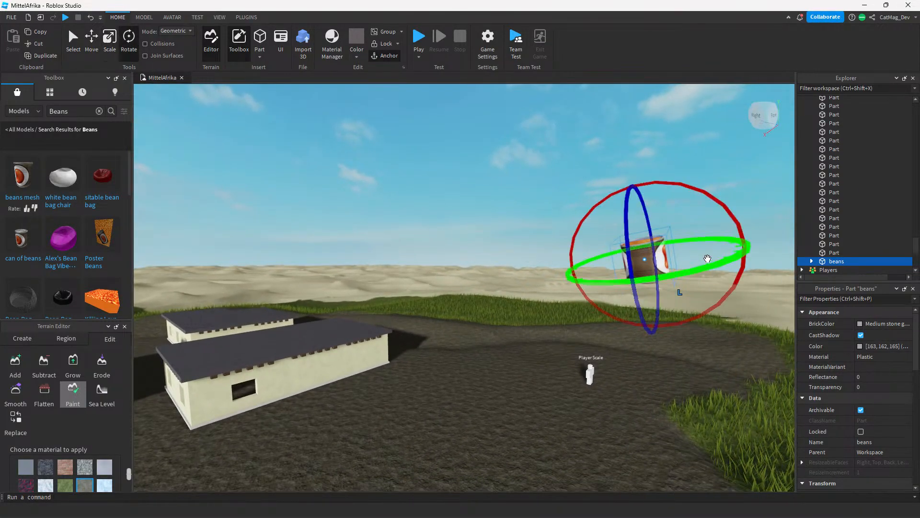
left_click_drag(708, 263, 607, 273)
left_click(526, 338)
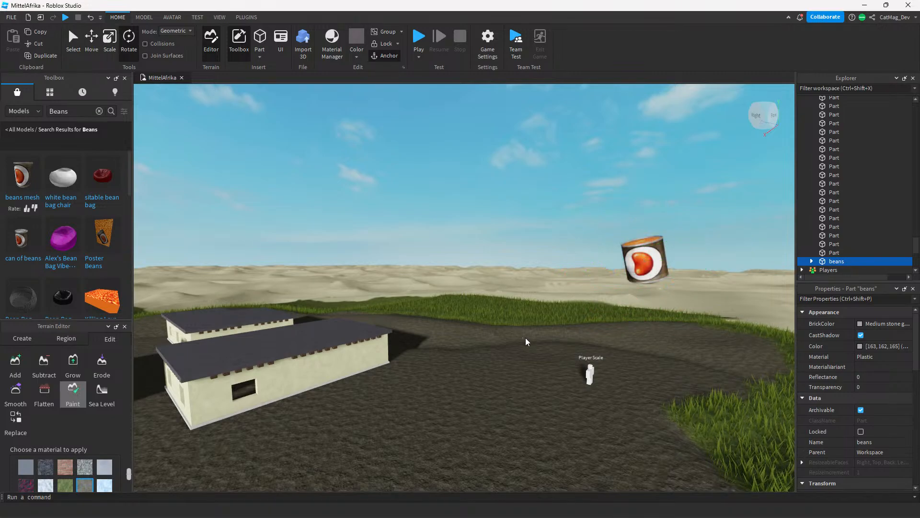
key("w")
right_click_drag(525, 337, 590, 374)
key("w")
Lower the giant beans can toward the dunes behind the Player Scale figure.
left_click(534, 221)
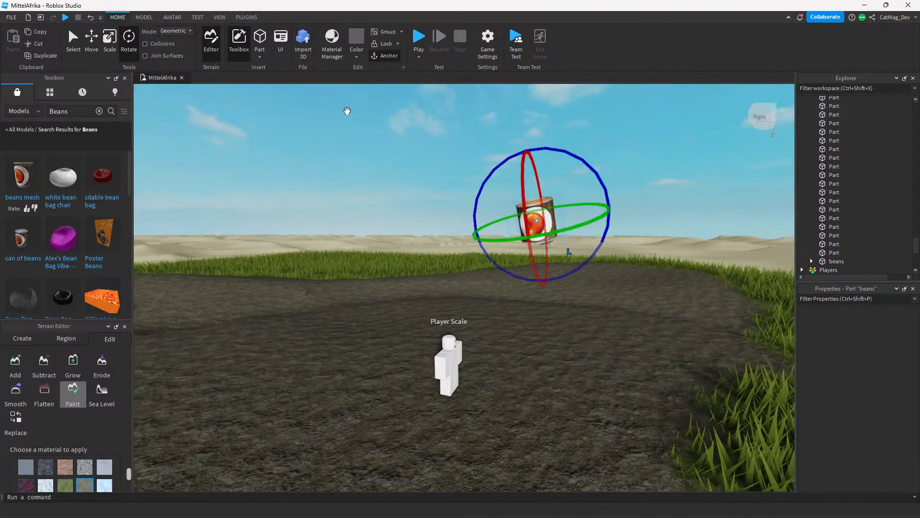
key("ctrl+2")
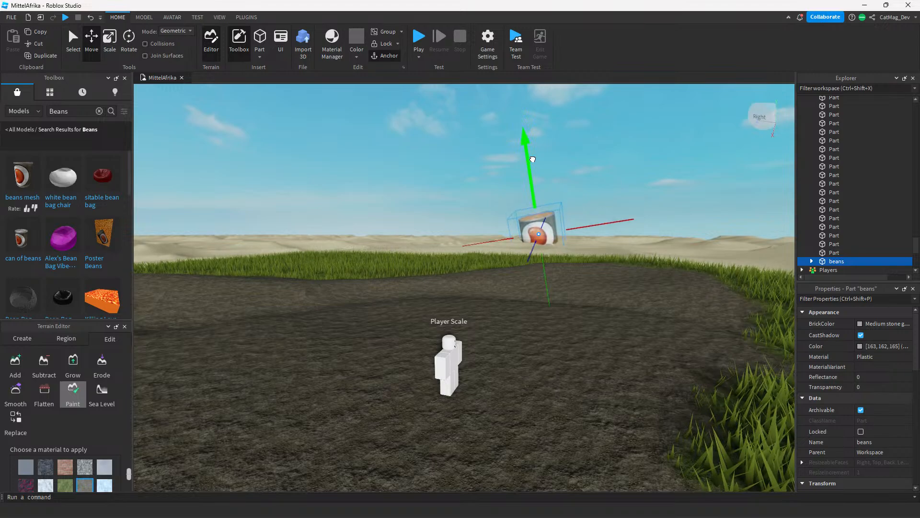
left_click(527, 437)
key("s")
right_click_drag(527, 437, 538, 444)
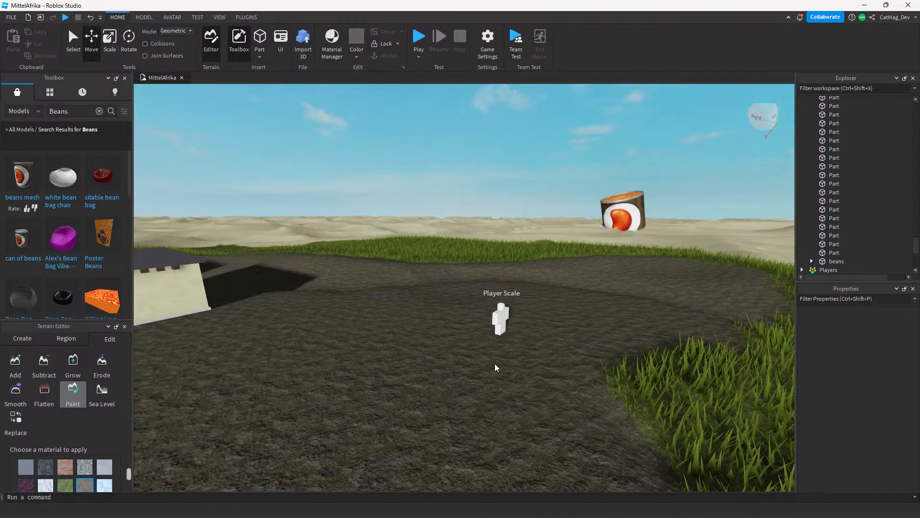
Switch the paint material to Grass and paint grass around the jetty-side corner of the house beside the jetty.
right_click_drag(492, 332, 474, 334)
right_click_drag(354, 240, 365, 210)
key("w")
key("s")
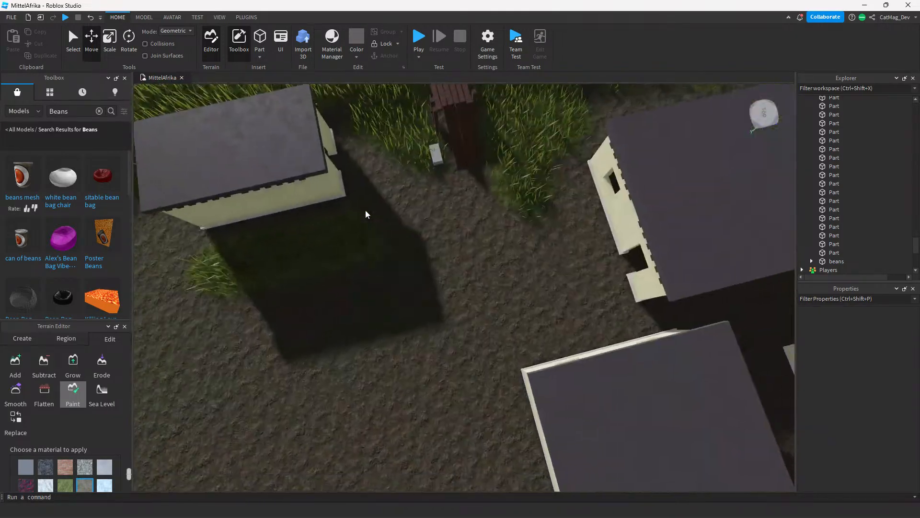
right_click_drag(520, 281, 520, 281)
left_click_drag(506, 229, 482, 214)
left_click(530, 250)
key("w")
right_click_drag(531, 250, 615, 290)
key("a")
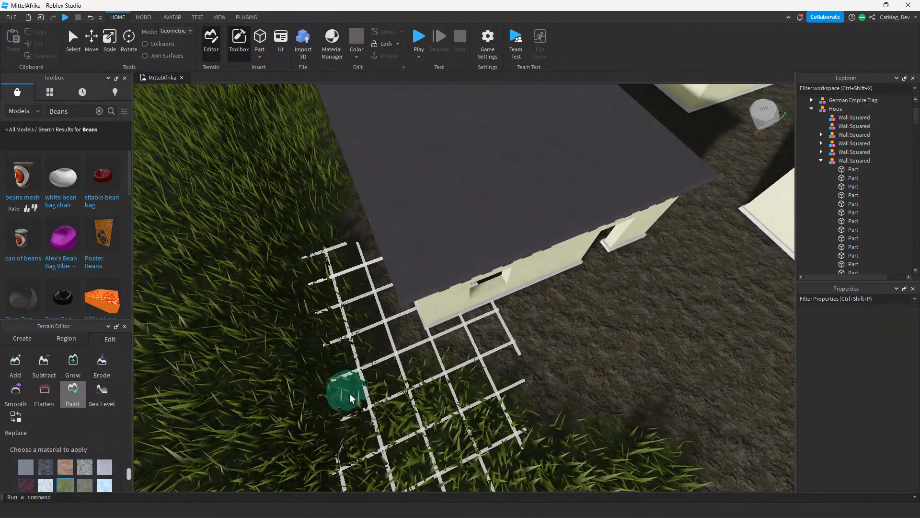
Extend the grass beneath that house's front window, leaving the ground outside its doorway bare.
key("d")
key("w")
right_click_drag(567, 402, 339, 288)
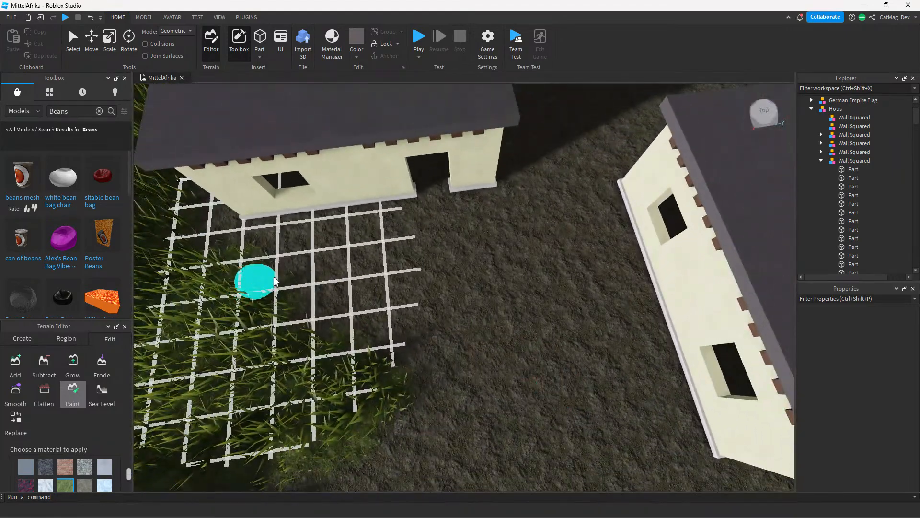
key("s")
right_click_drag(351, 326, 435, 269)
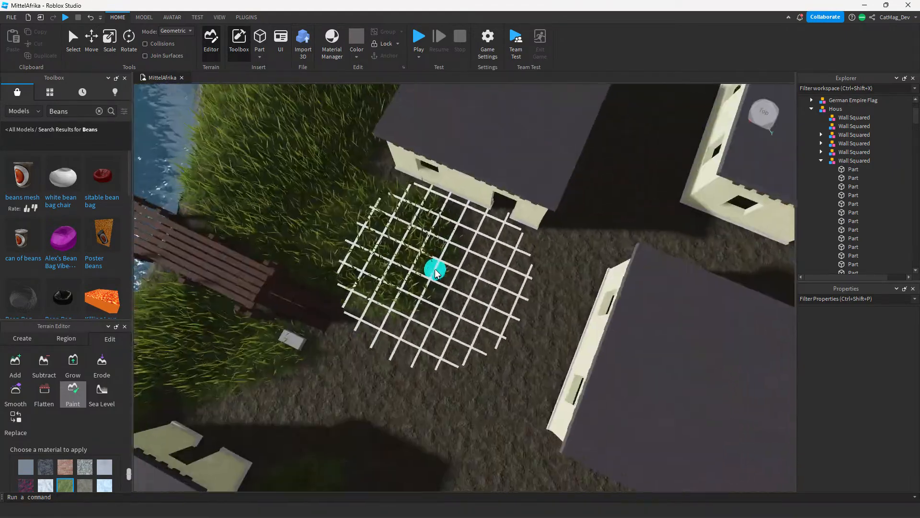
Paint grass through the passage between the jetty-side house and its neighbors, and around its rear corner.
right_click_drag(616, 288, 663, 246)
key("w")
key("w")
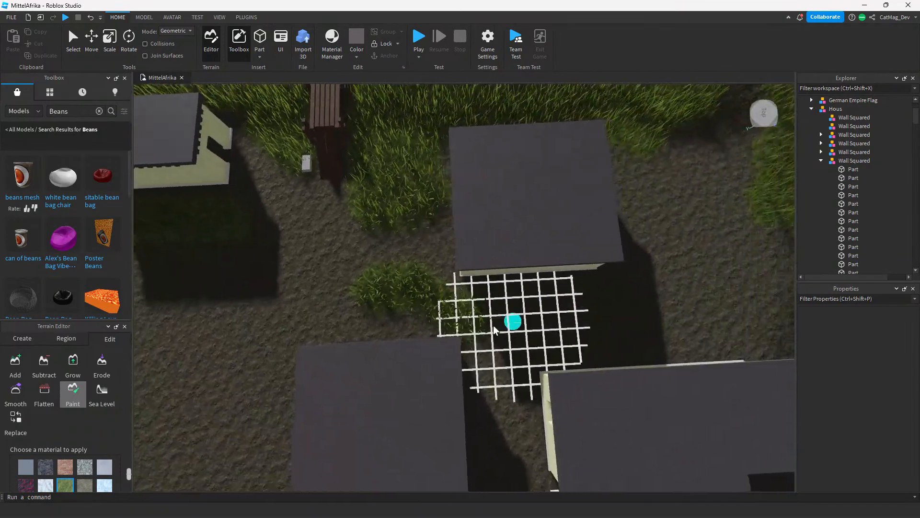
mouse_move(494, 330)
left_mouse_down()
mouse_move(485, 319)
mouse_move(476, 326)
mouse_move(505, 326)
mouse_move(516, 312)
left_mouse_up()
key("d")
key("d")
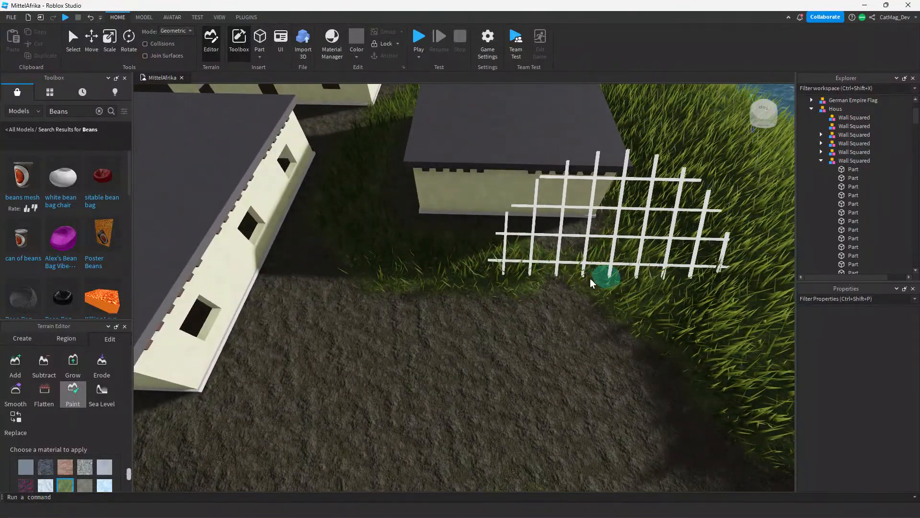
Clear grass from the passage between the houses with Ground, and touch up the outer house corner with Grass.
right_click_drag(526, 272, 527, 334)
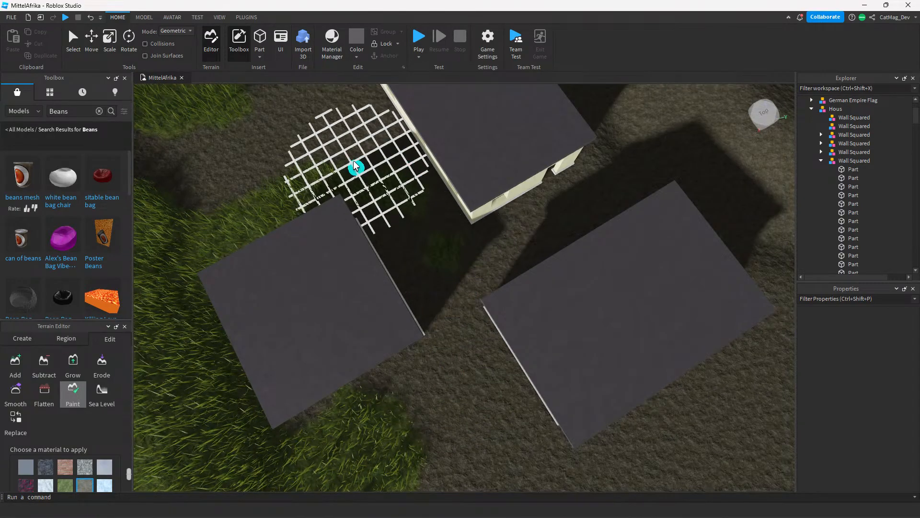
mouse_move(440, 243)
right_mouse_down()
mouse_move(456, 128)
mouse_move(507, 318)
mouse_move(498, 417)
right_mouse_up()
key("s")
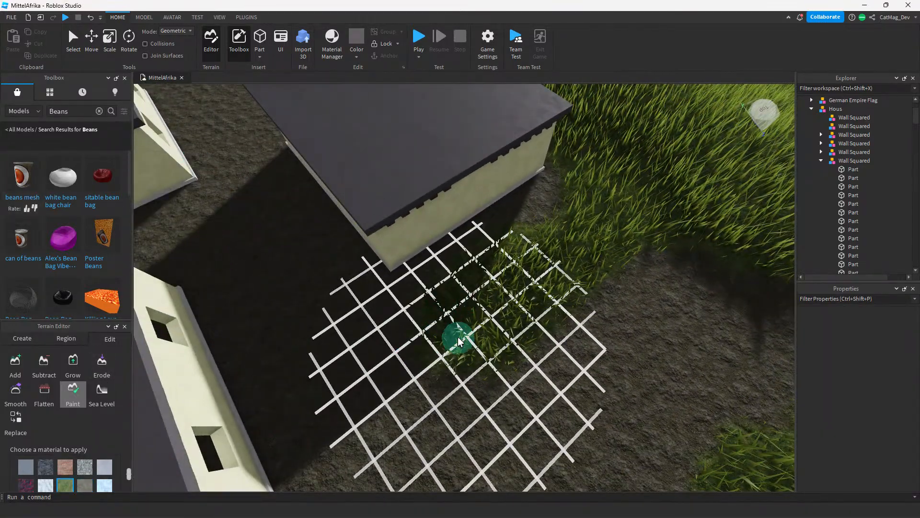
Place the Hous, Penthous model on the open ground away from the house cluster.
key("s")
key("a")
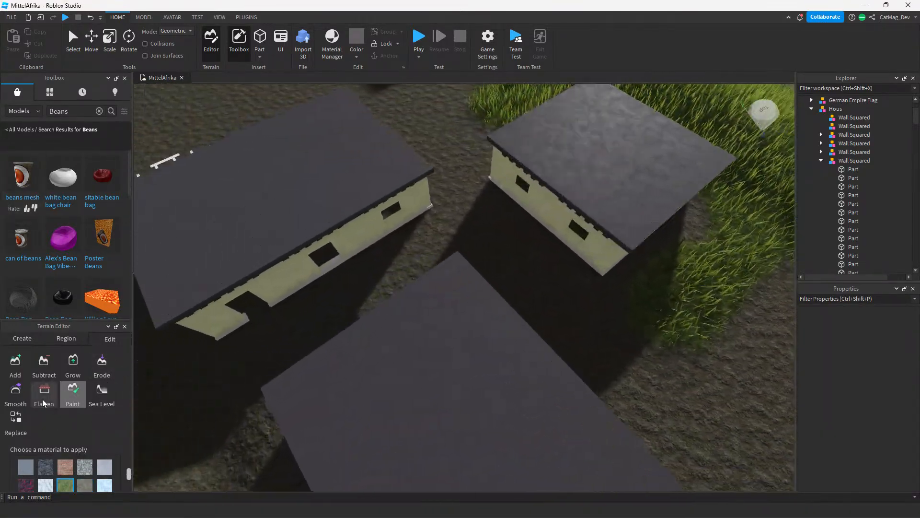
key("a")
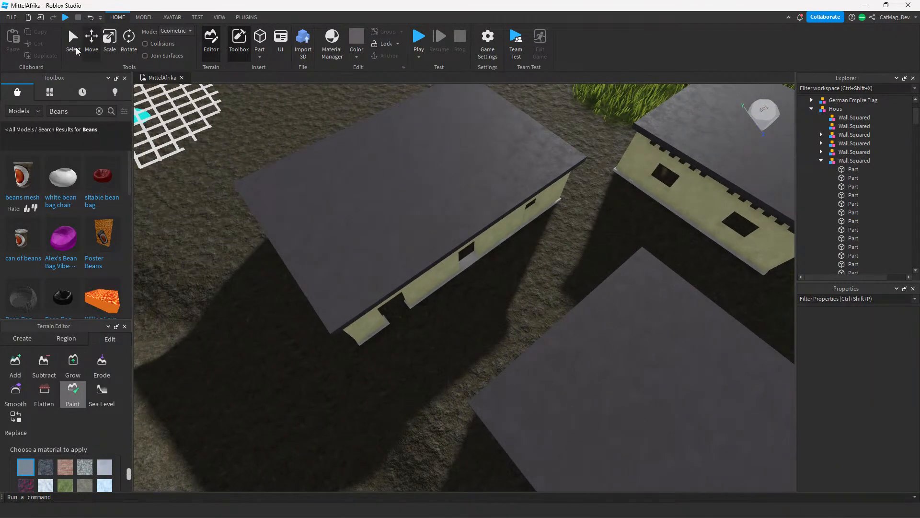
right_click_drag(387, 259, 422, 331)
key("s")
key("a")
left_click_drag(421, 330, 379, 321)
key("w")
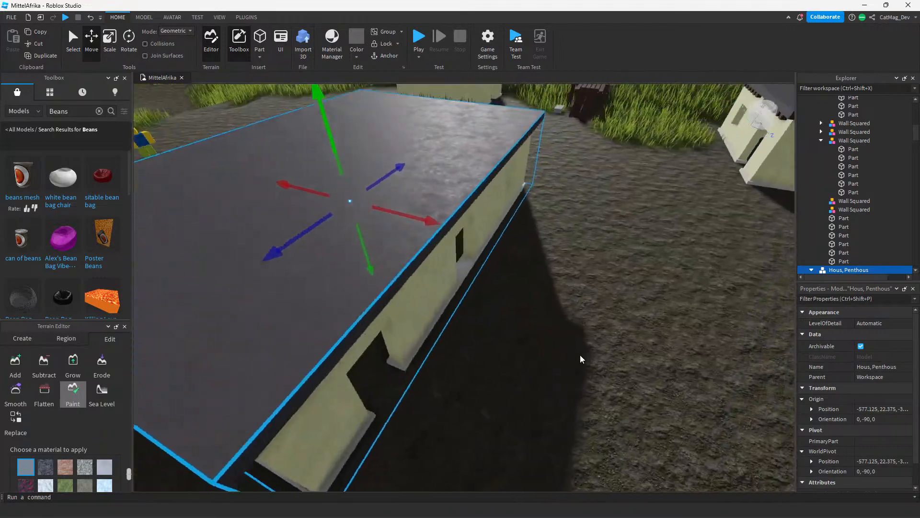
Rotate the Hous, Penthous model about its vertical axis to an orientation of 0, -30, 0.
right_click_drag(580, 355, 580, 354)
key("s")
key("d")
key("w")
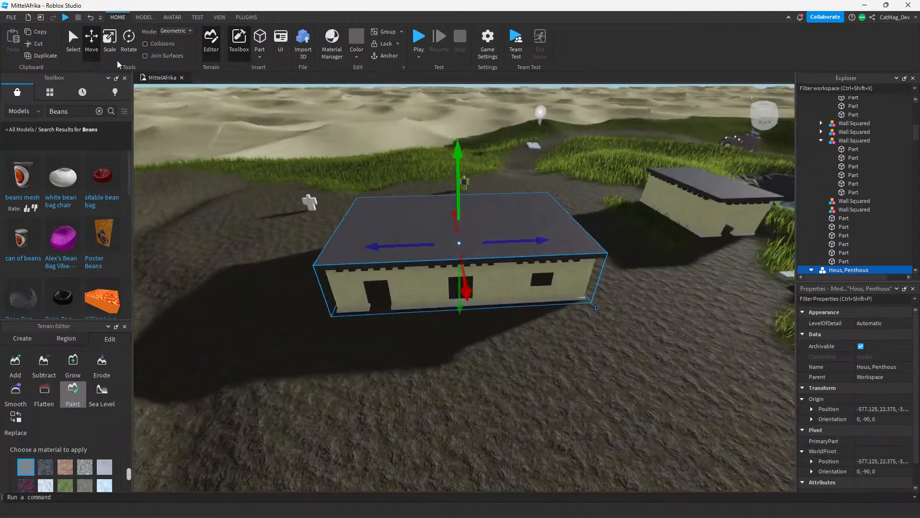
left_click_drag(453, 265, 527, 246)
Move the Hous, Penthous model to the bare ground at the grass edge and turn it to orientation 0, 0, 0.
key("w")
right_click_drag(507, 240, 501, 238)
key("s")
key("s")
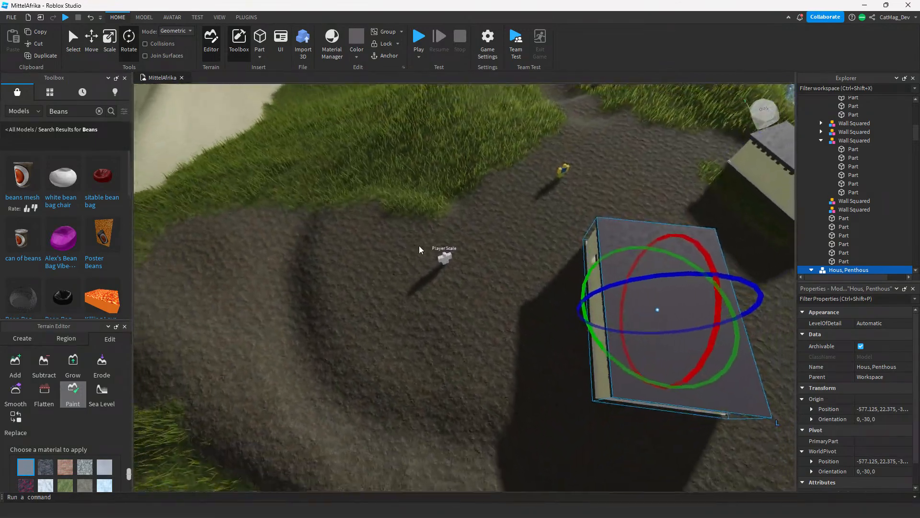
left_click_drag(727, 338, 488, 316)
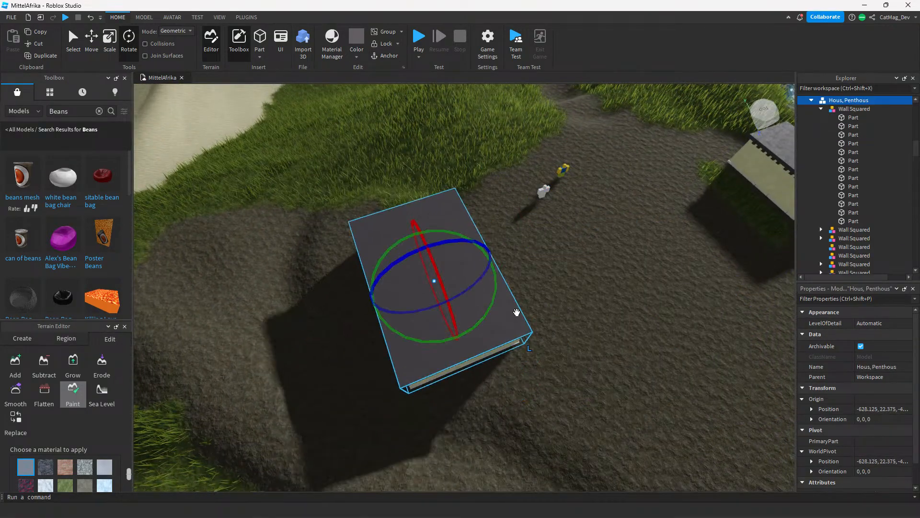
left_click(613, 335)
Shift the Hous, Penthous model slightly along the direction of its door-and-window wall.
right_click_drag(612, 335, 608, 309)
key("w")
key("s")
key("w")
key("w")
key("s")
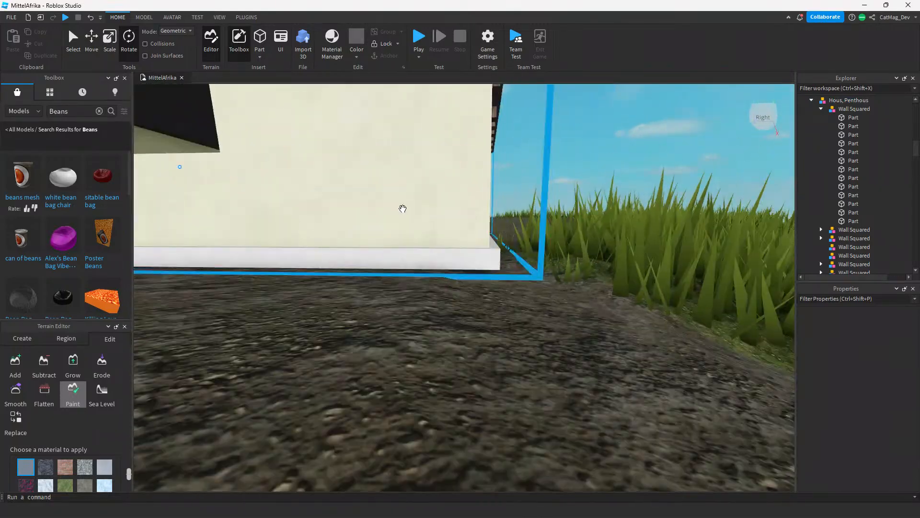
left_click(402, 208)
key("s")
key("a")
key("ctrl+2")
key("a")
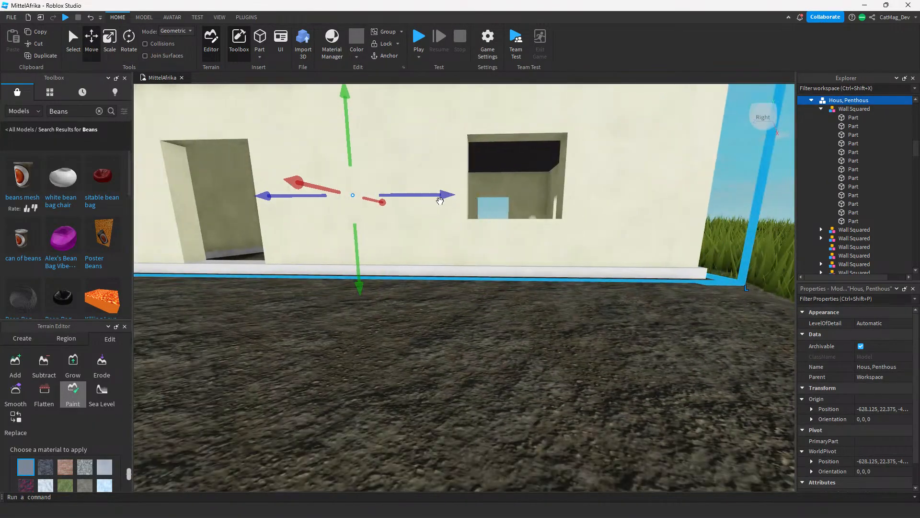
left_click_drag(440, 201, 410, 195)
left_click(404, 216)
key("a")
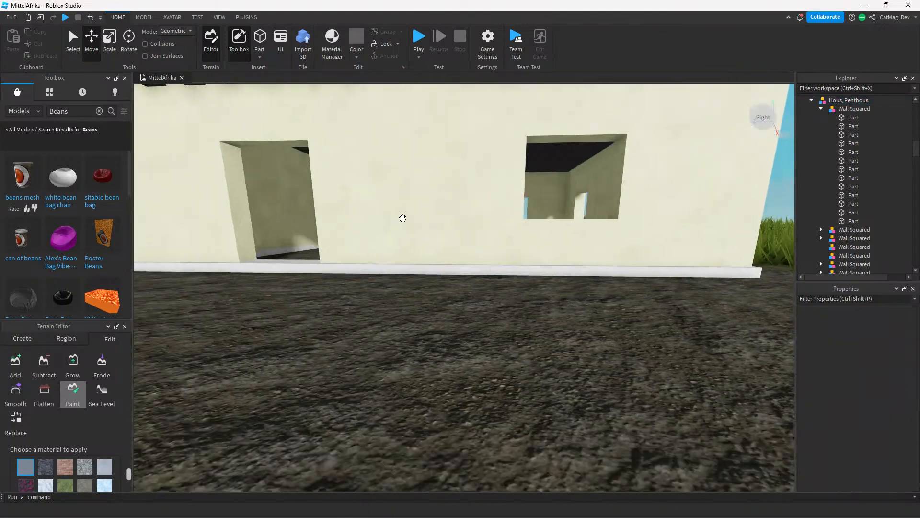
Extend the concrete base parts of the Hous, Penthous model downward into the ground along its shaded walls.
key("s")
key("a")
key("w")
right_click_drag(322, 121, 320, 116)
key("s")
key("w")
key("s")
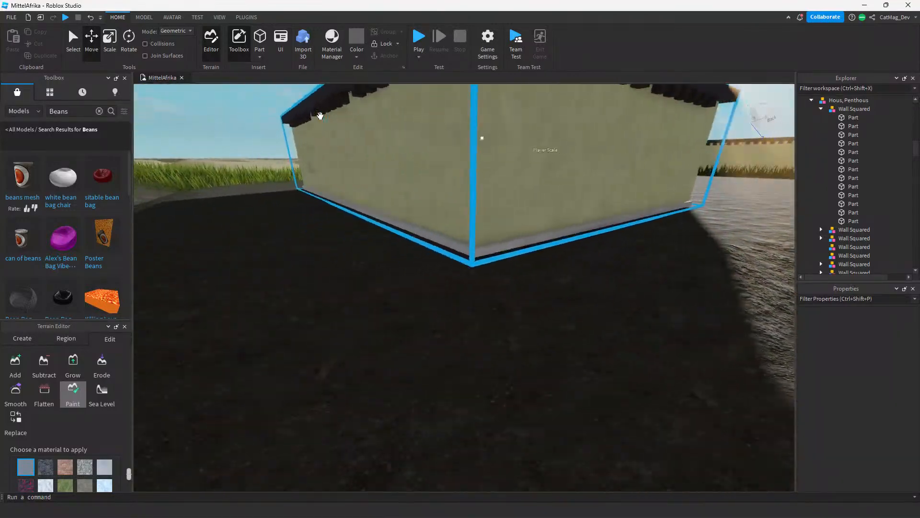
right_click_drag(473, 325, 473, 325)
key("q")
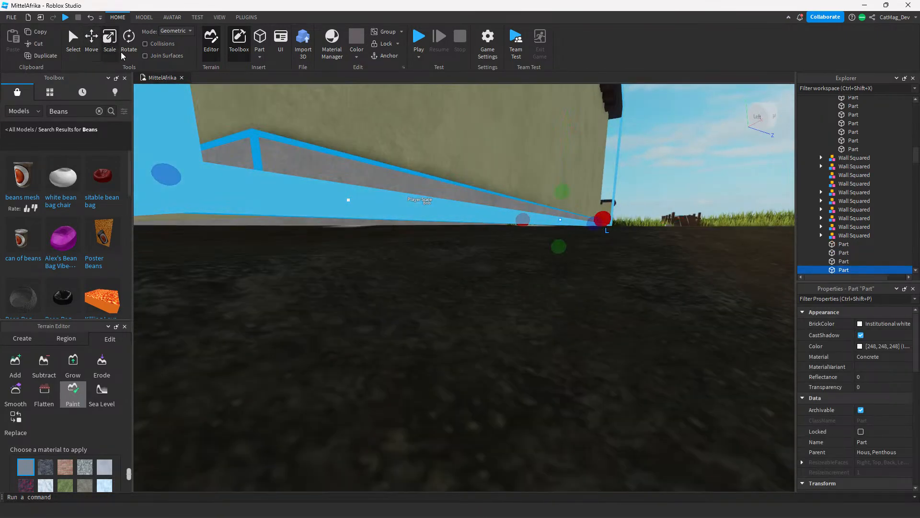
left_click(527, 362)
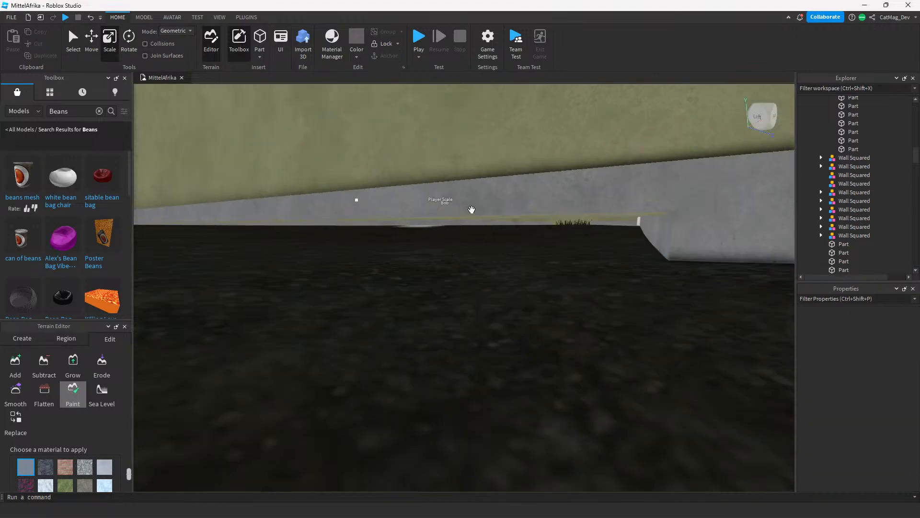
left_click(534, 290)
left_click(534, 292)
right_click_drag(534, 292, 509, 260)
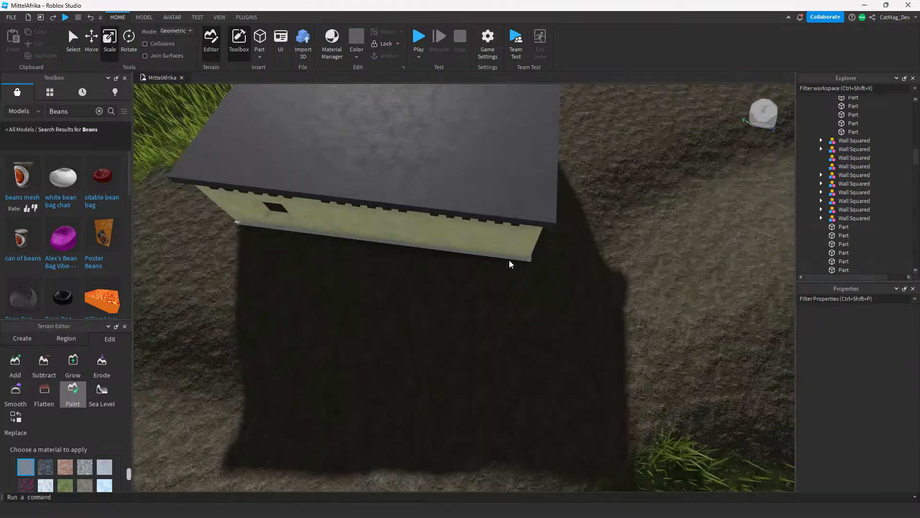
Duplicate the large Hous, Penthous model and place the copy on the ground near the house cluster.
left_click(496, 204)
key("ctrl+d")
left_click_drag(496, 203, 650, 150)
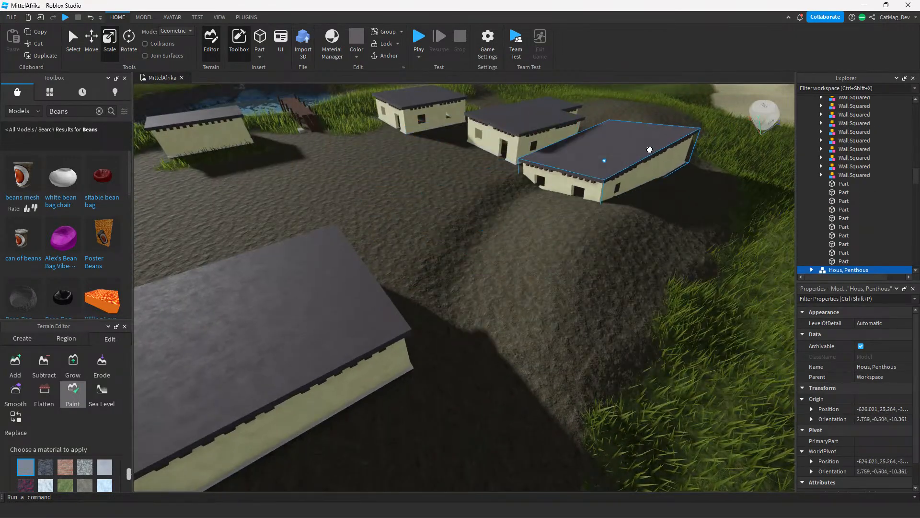
left_click_drag(640, 119, 638, 115)
left_click(614, 201)
Scale the concrete base part at the house's shaded corner downward into the sloping ground.
right_click_drag(613, 201, 451, 242)
key("w")
left_click(444, 222)
right_click_drag(263, 123, 529, 184)
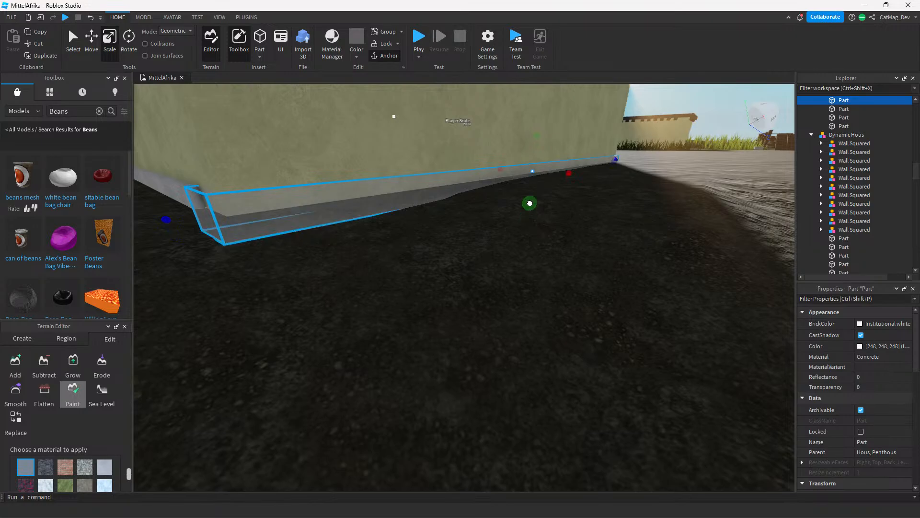
key("a")
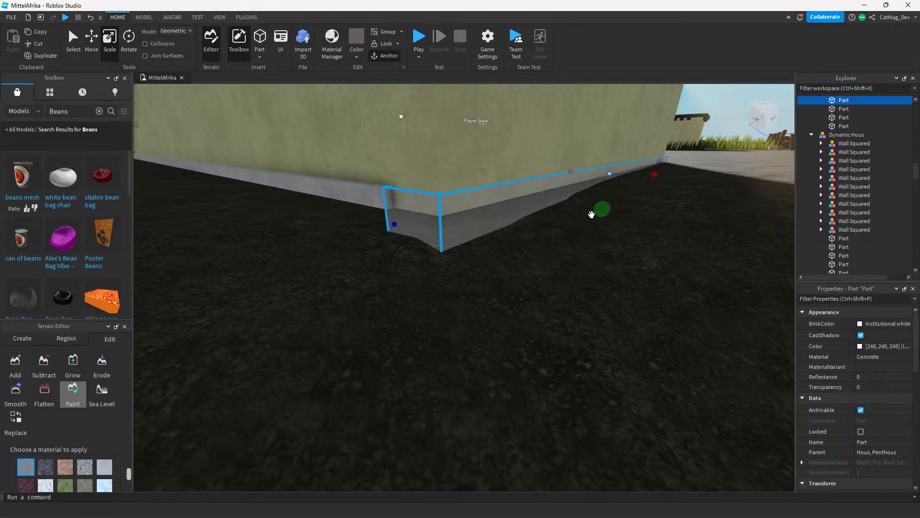
Scale the adjoining concrete base part around the corner downward to close the gap above the terrain.
left_click(369, 190)
mouse_move(369, 189)
right_mouse_down()
mouse_move(365, 240)
mouse_move(396, 240)
mouse_move(384, 200)
right_mouse_up()
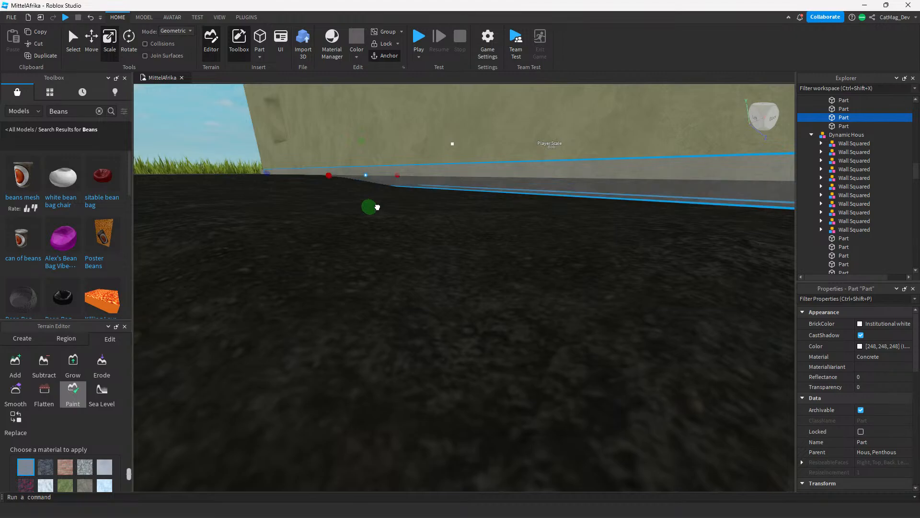
left_click(457, 274)
scroll(487, 277, "down", 3)
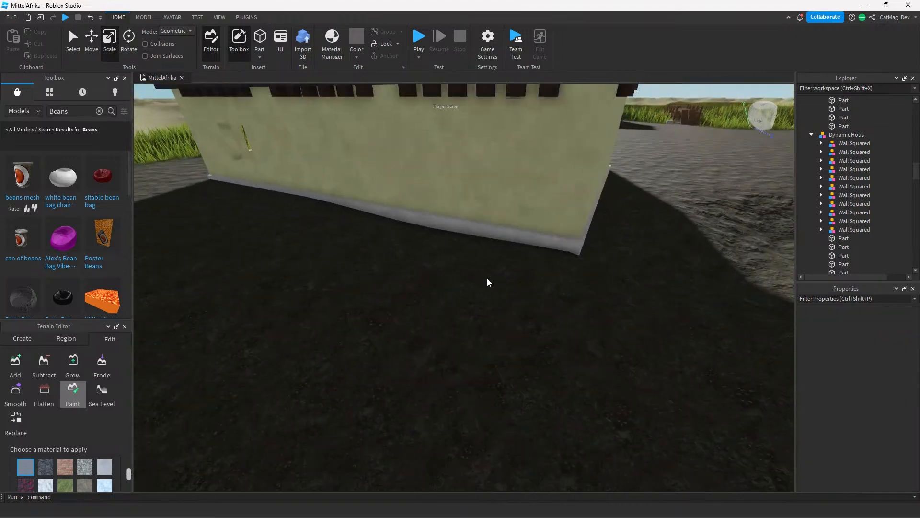
scroll(479, 281, "up", 4)
scroll(463, 224, "down", 1)
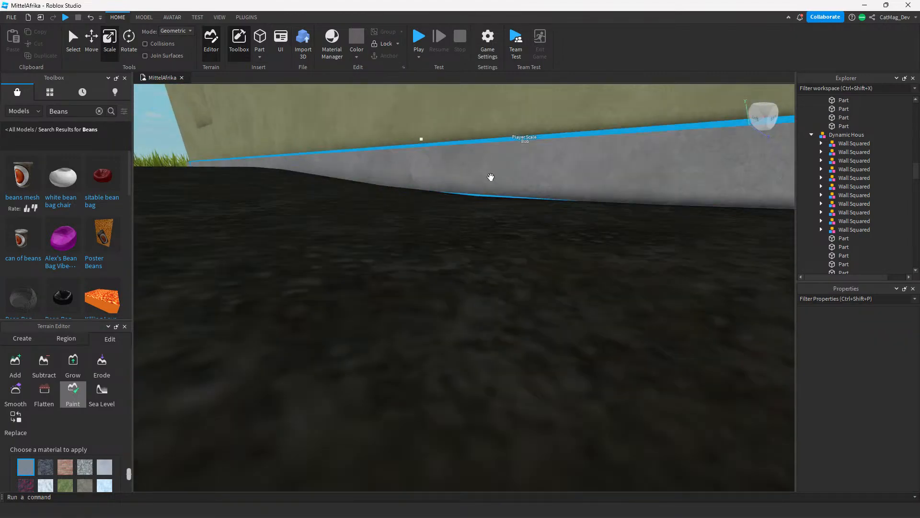
left_click_drag(323, 210, 325, 215)
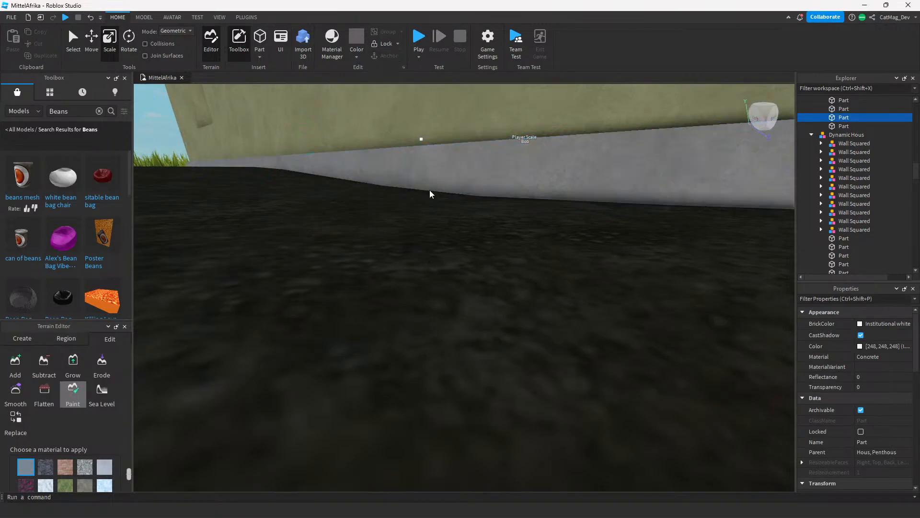
Stretch the concrete base part along the house's back wall down into the ground.
scroll(480, 226, "down", 3)
right_click_drag(556, 287, 555, 287)
right_click_drag(551, 332, 551, 332)
scroll(551, 332, "up", 2)
scroll(551, 332, "down", 2)
mouse_move(557, 368)
right_mouse_down()
mouse_move(559, 382)
mouse_move(556, 368)
right_mouse_up()
scroll(557, 369, "up", 2)
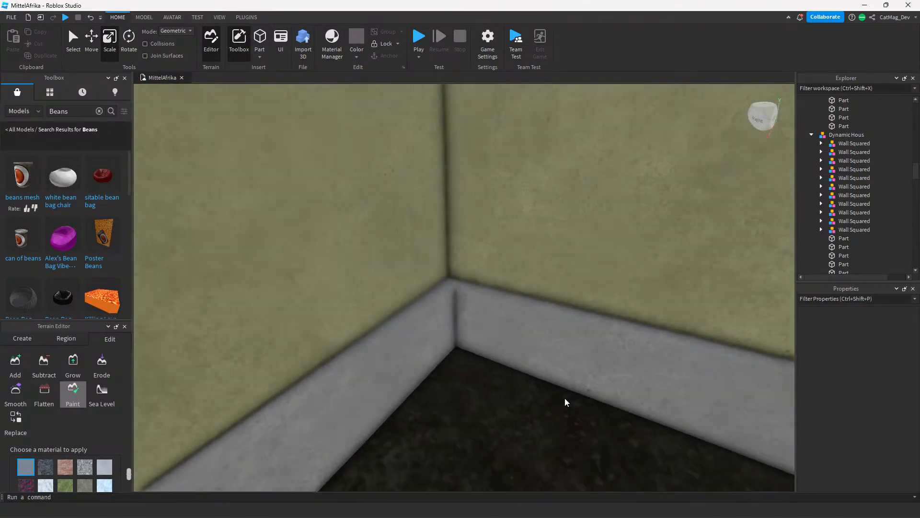
scroll(571, 405, "down", 2)
scroll(575, 406, "down", 3)
right_click_drag(574, 407, 574, 406)
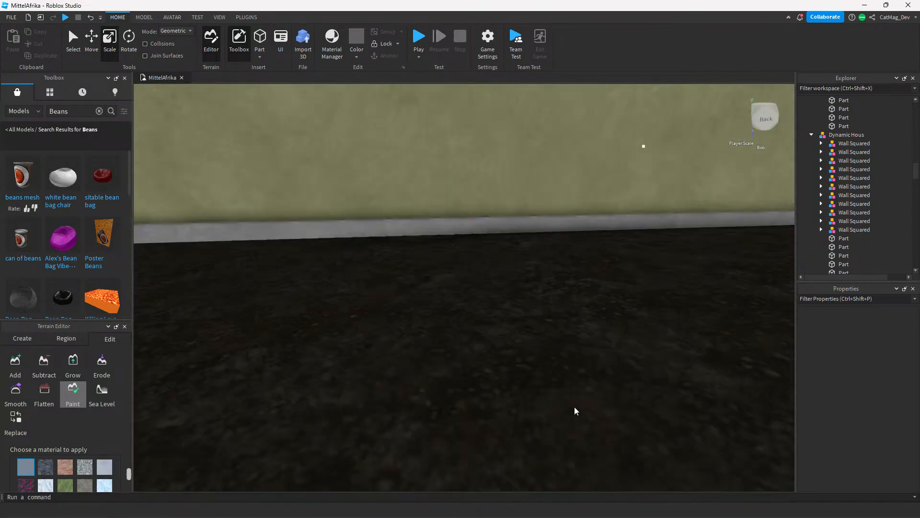
scroll(574, 406, "down", 2)
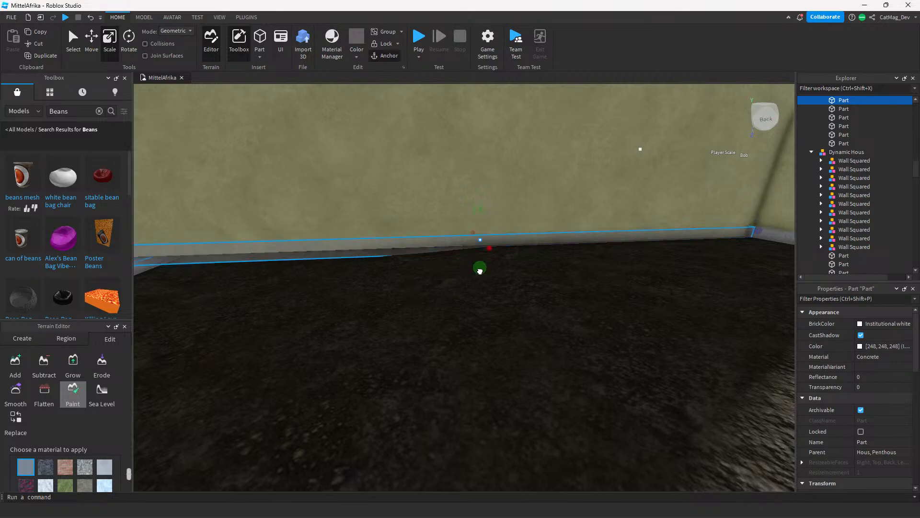
left_click(483, 279)
Examine the house's sunlit walls and base from ground level and survey the neighbouring houses.
right_click_drag(453, 348, 451, 348)
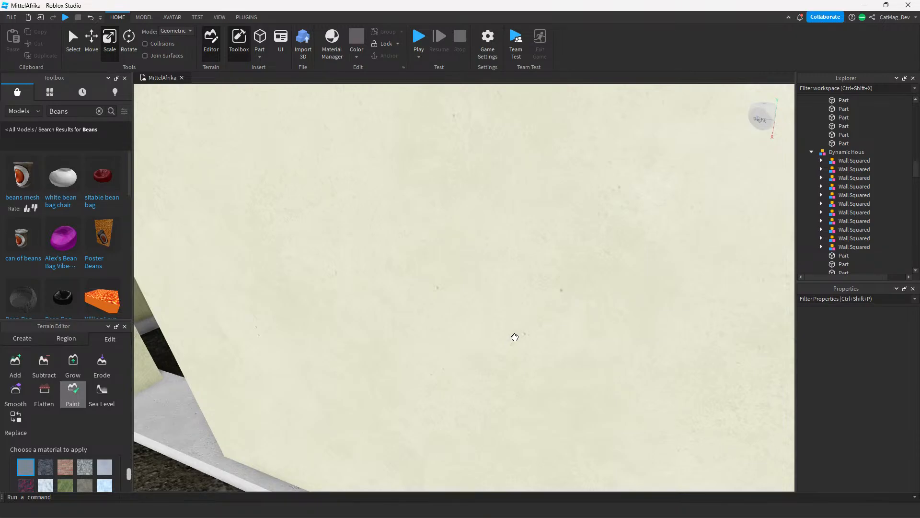
mouse_move(518, 337)
right_mouse_down()
mouse_move(528, 346)
mouse_move(520, 337)
right_mouse_up()
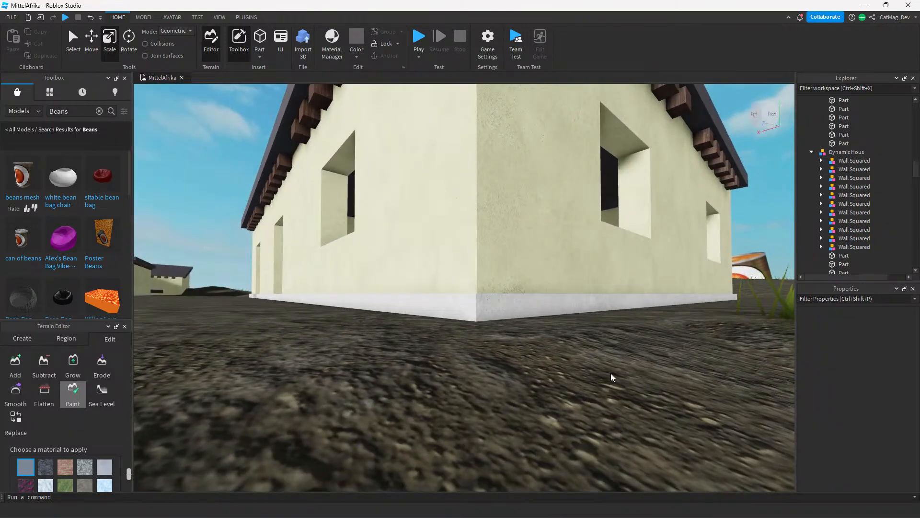
right_click_drag(548, 297, 531, 302)
key("w")
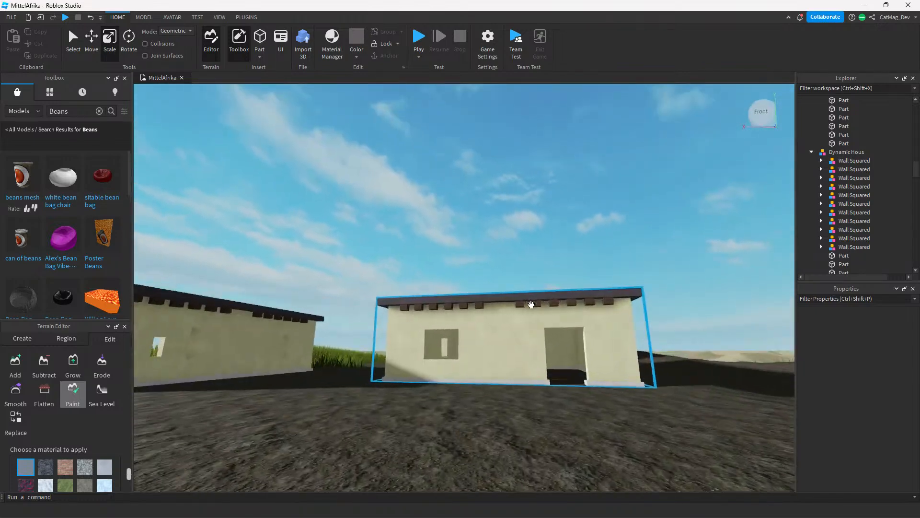
mouse_move(559, 330)
right_mouse_down()
mouse_move(559, 352)
mouse_move(548, 339)
mouse_move(574, 331)
right_mouse_up()
key("s")
key("s")
right_click_drag(408, 421, 432, 417)
Move the Dynamic Hous model across the bare ground to stand beside the small house near the dock.
left_click(434, 417)
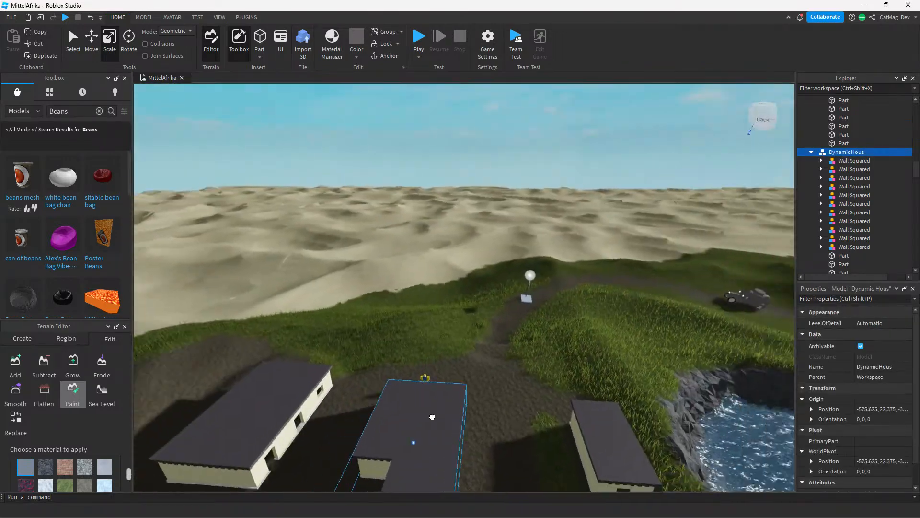
key("f")
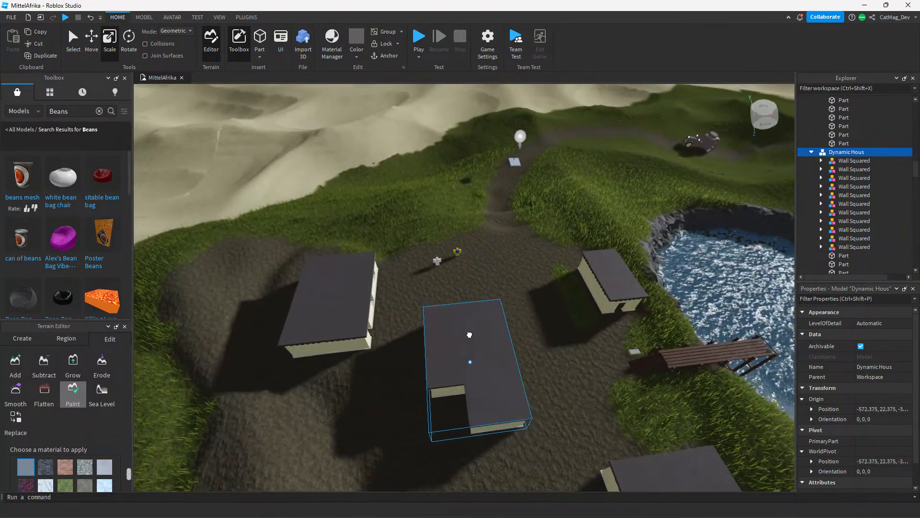
key("ctrl+4")
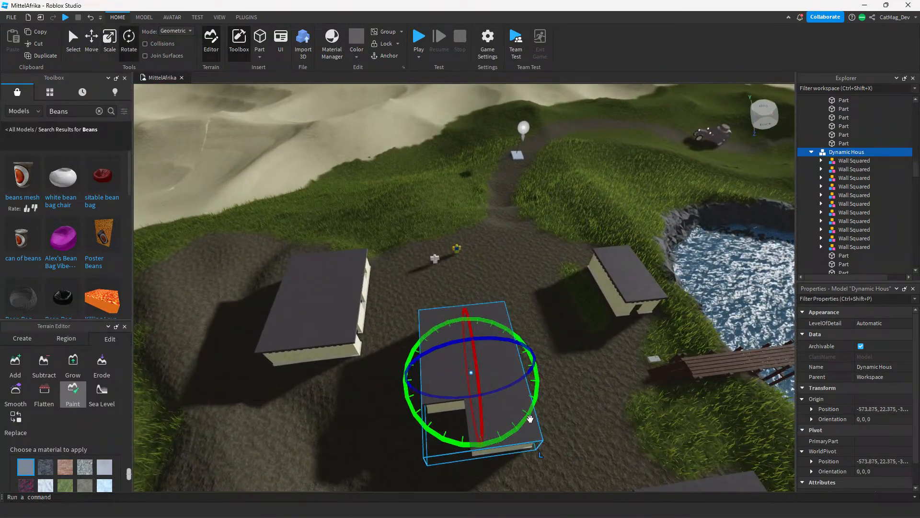
left_click_drag(530, 418, 528, 239)
left_click(534, 325)
key("w")
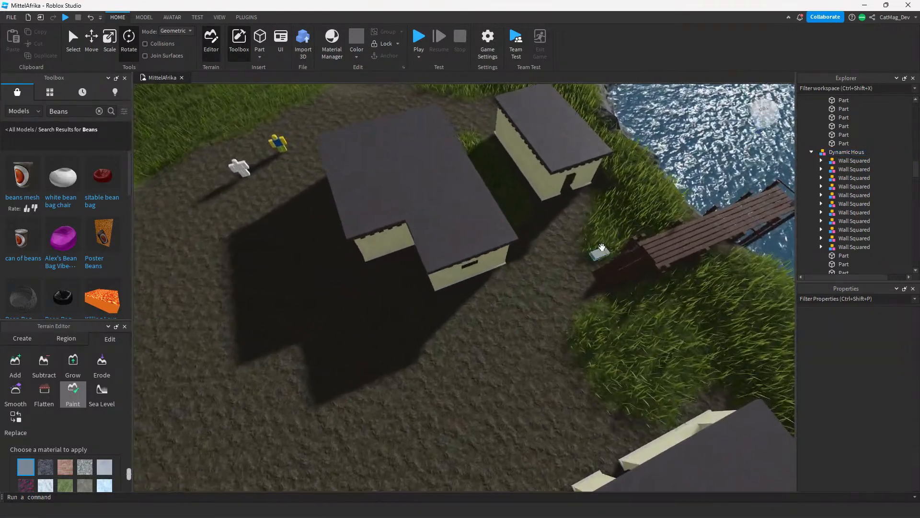
Examine the Dynamic Hous base for gaps above the terrain and check the village layout from overhead.
scroll(421, 327, "down", 10)
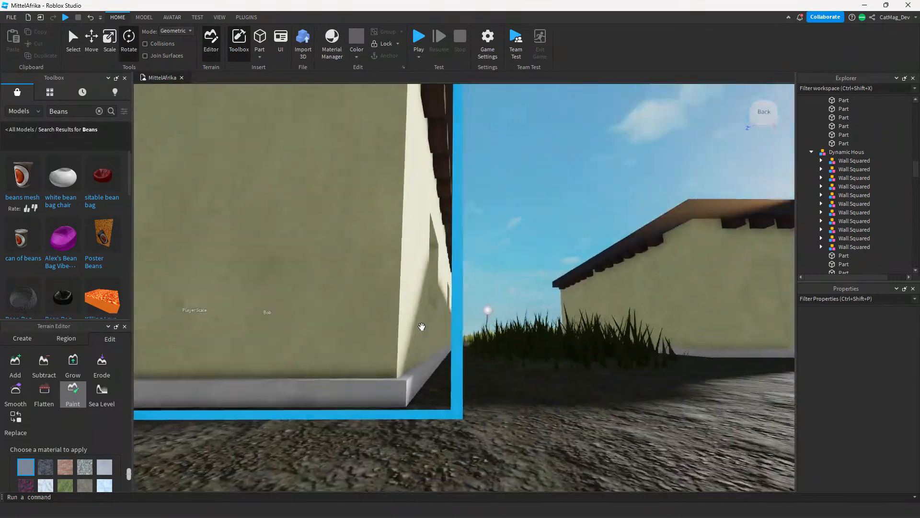
key("s")
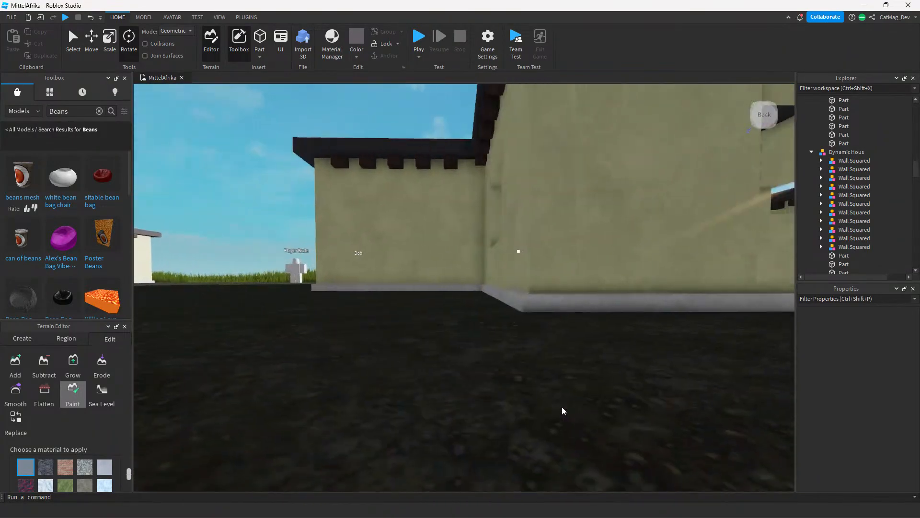
right_click_drag(562, 407, 562, 406)
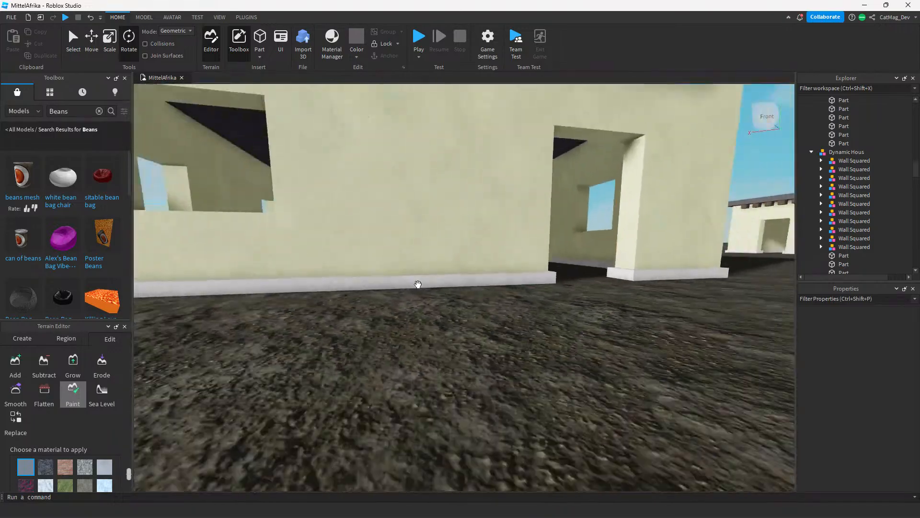
scroll(418, 284, "down", 10)
right_click_drag(450, 209, 450, 209)
scroll(450, 209, "up", 5)
right_click_drag(372, 223, 551, 289)
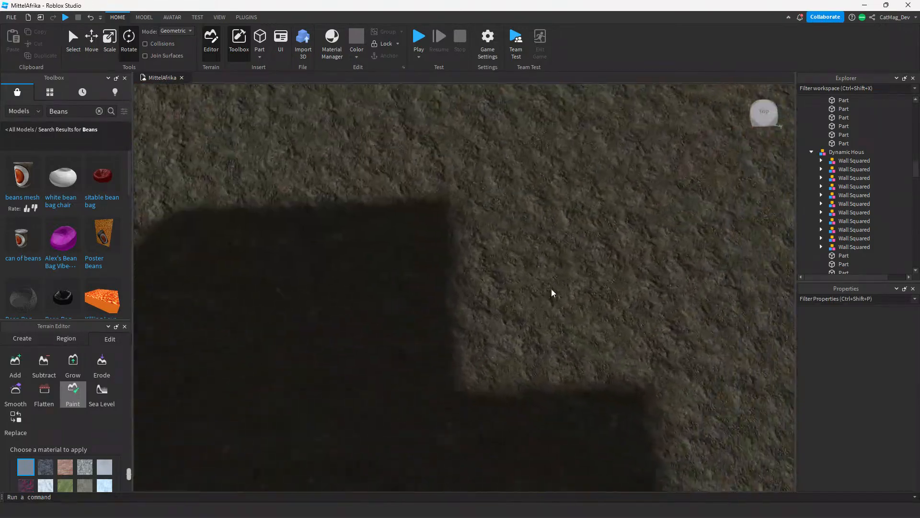
scroll(551, 288, "down", 10)
scroll(462, 238, "down", 3)
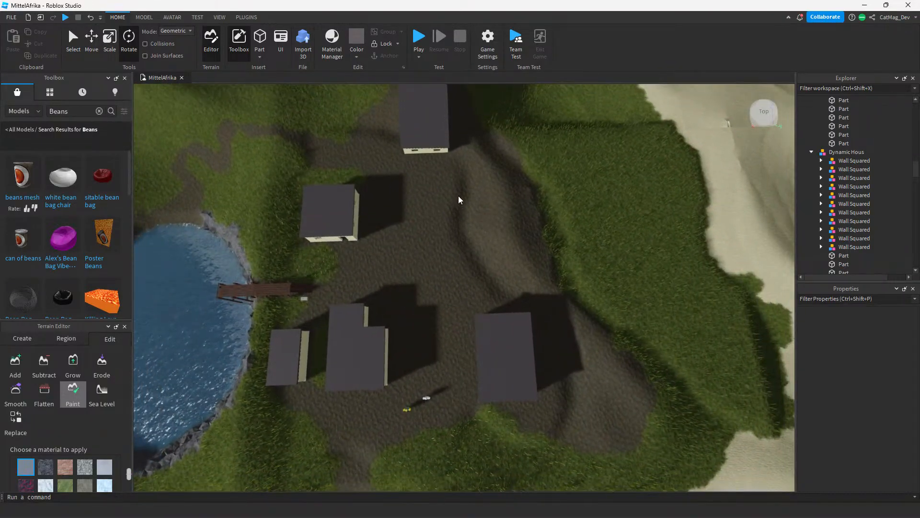
Move the duplicated Hous, Penthous model onto the bare ground beside the Dynamic Hous at orientation 0, 0, 0.
scroll(381, 316, "up", 5)
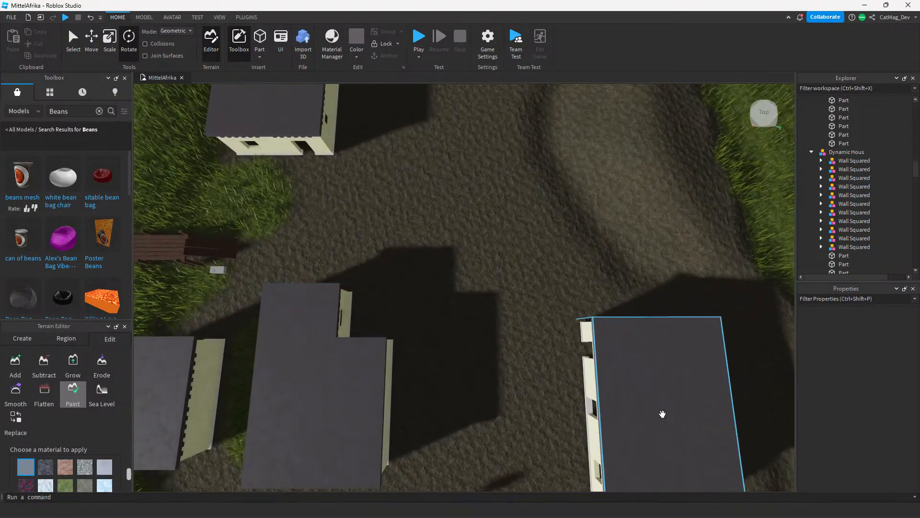
left_click_drag(527, 305, 522, 298)
key("ctrl+z")
left_click(482, 286)
right_click_drag(483, 286, 397, 226)
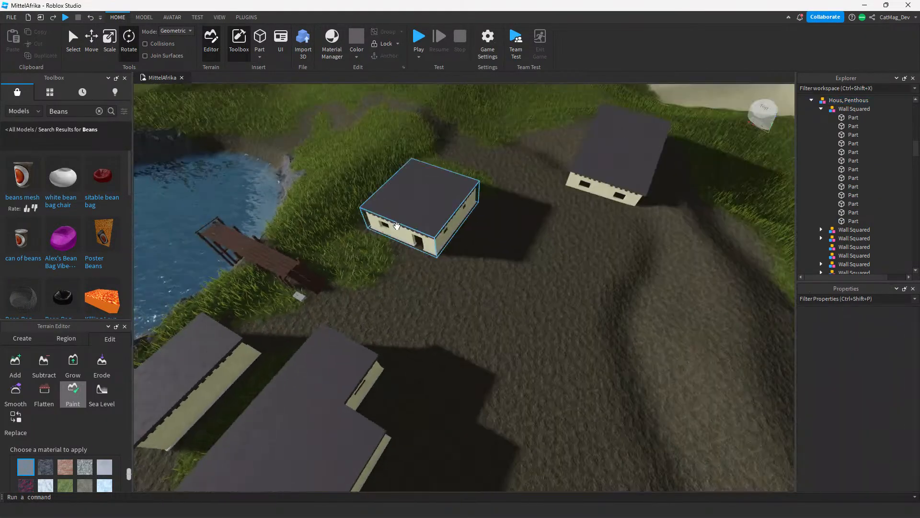
left_click_drag(561, 294, 455, 396)
scroll(446, 249, "up", 10)
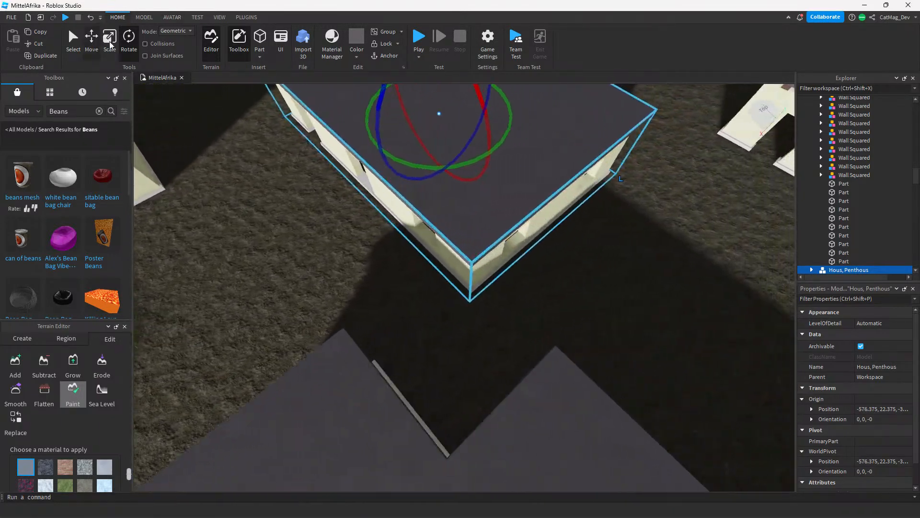
middle_click_drag(503, 159, 470, 158)
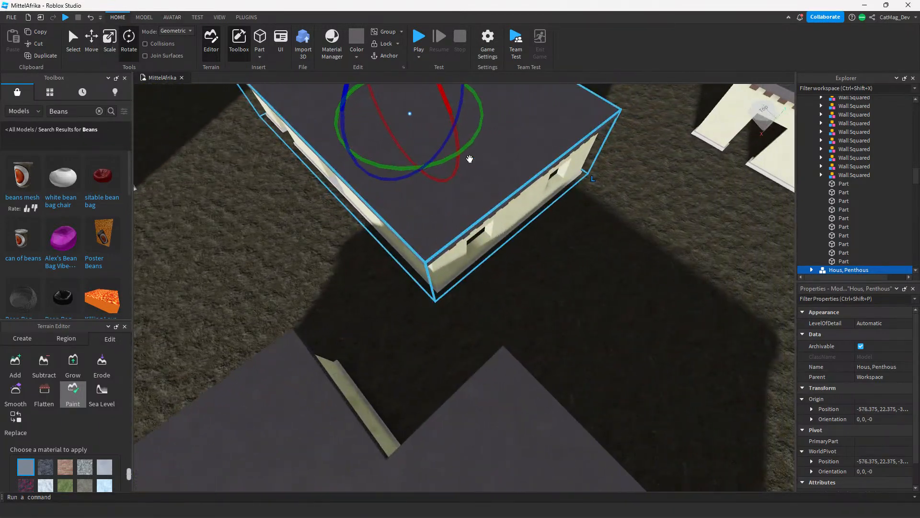
scroll(479, 216, "down", 10)
Rotate the Hous, Penthous model beside the Dynamic Hous about its vertical axis to orientation 0, 45, 0.
left_click_drag(468, 149, 556, 213)
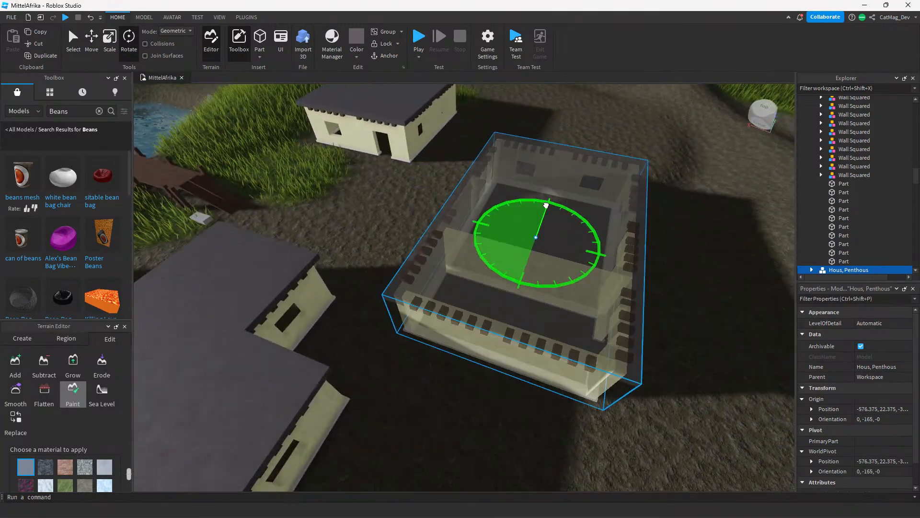
scroll(409, 392, "up", 5)
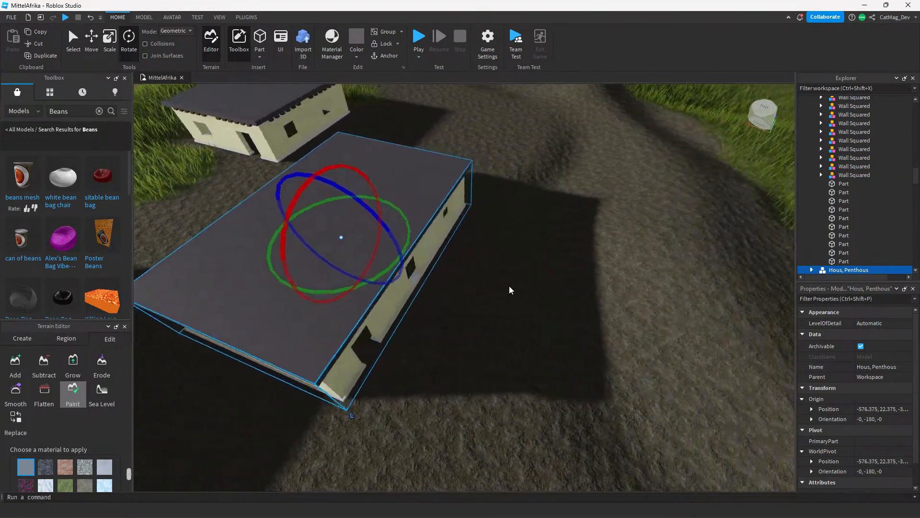
left_click_drag(410, 233, 261, 295)
key("a")
left_click(271, 327)
scroll(270, 327, "up", 4)
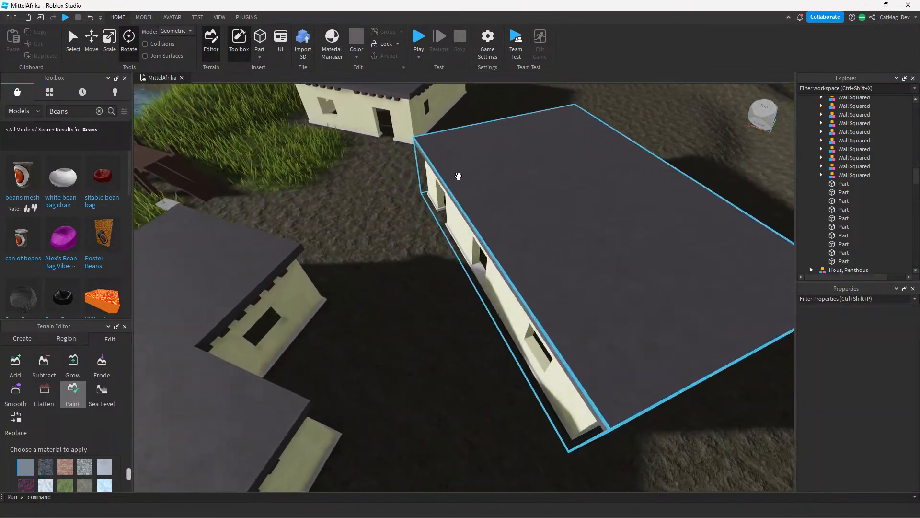
key("d")
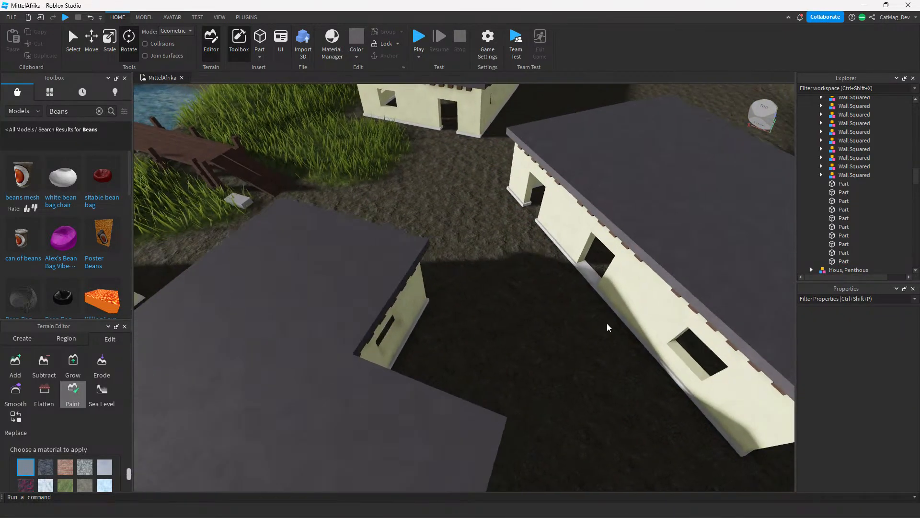
left_click(520, 275)
scroll(480, 278, "up", 3)
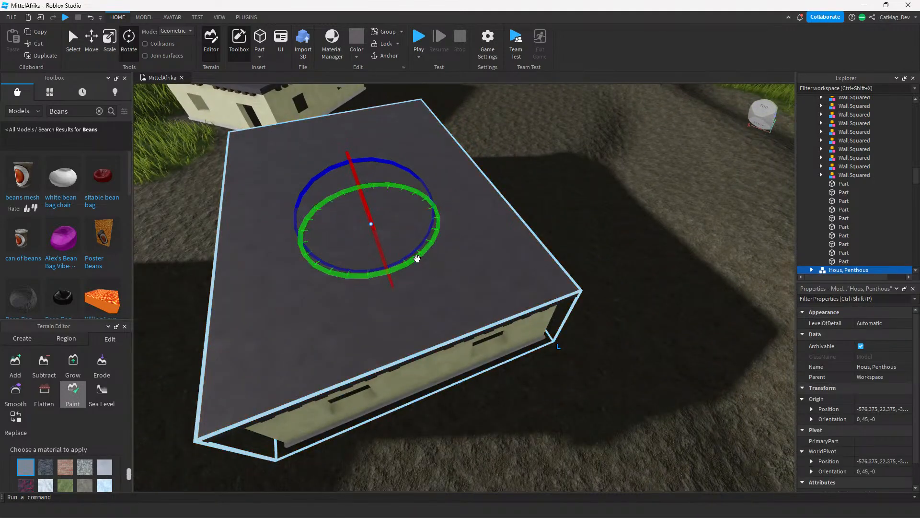
Rotate the Hous, Penthous model to orientation 0, 30, 0 and slide it sideways across the bare ground.
left_click_drag(417, 259, 412, 266)
key("d")
left_click(90, 43)
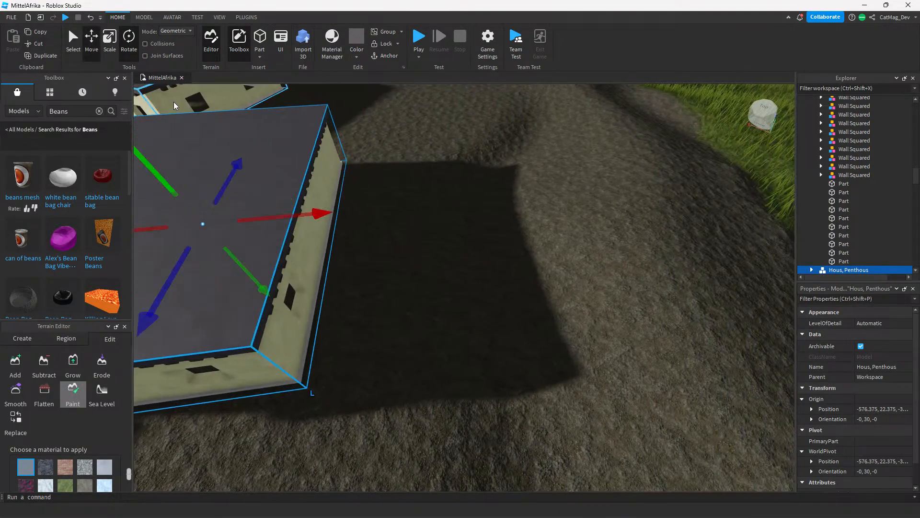
scroll(424, 269, "up", 6)
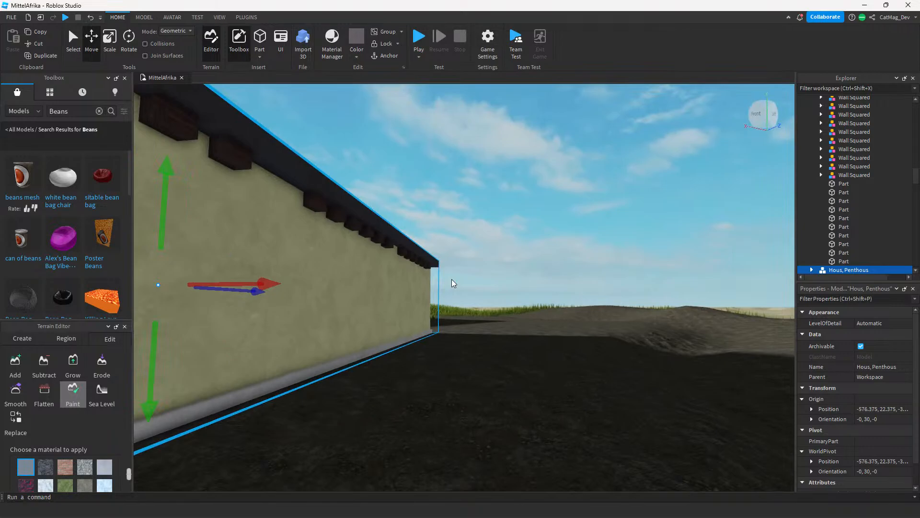
key("s")
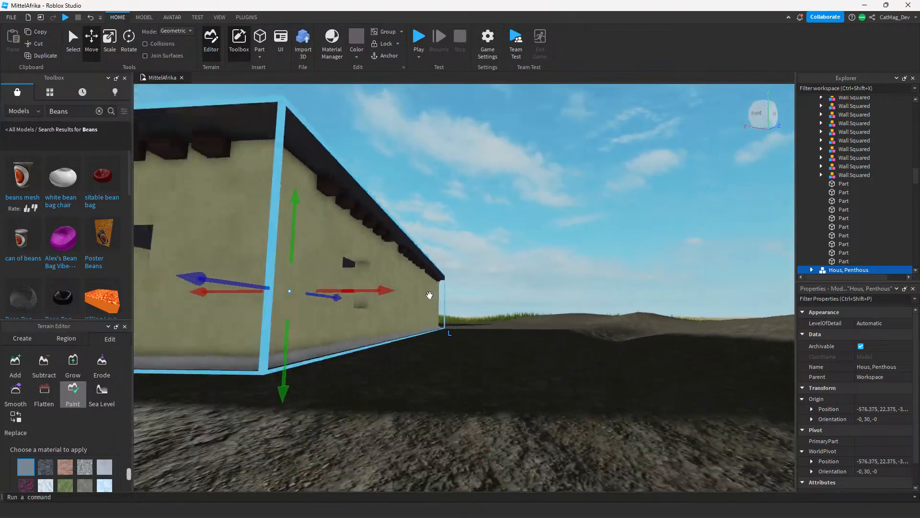
key("a")
left_click_drag(400, 293, 470, 311)
left_click(440, 399)
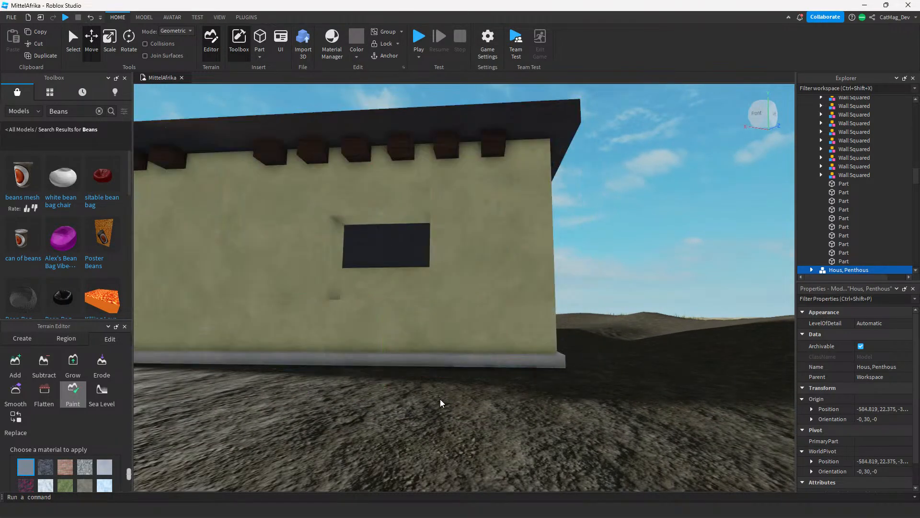
Scale the concrete base parts of the Hous, Penthous model downward to meet the terrain.
scroll(442, 403, "up", 6)
scroll(436, 397, "up", 1)
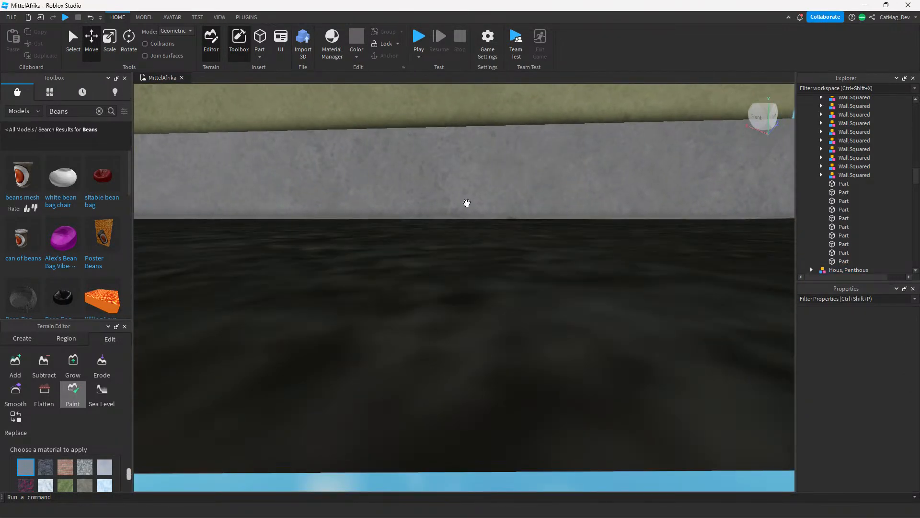
left_click(466, 203, "alt")
scroll(467, 204, "down", 4)
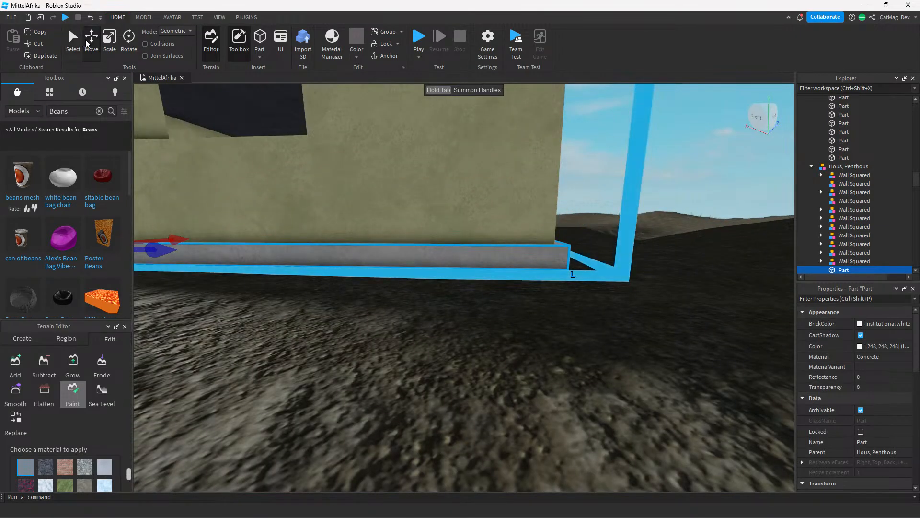
left_click(109, 42)
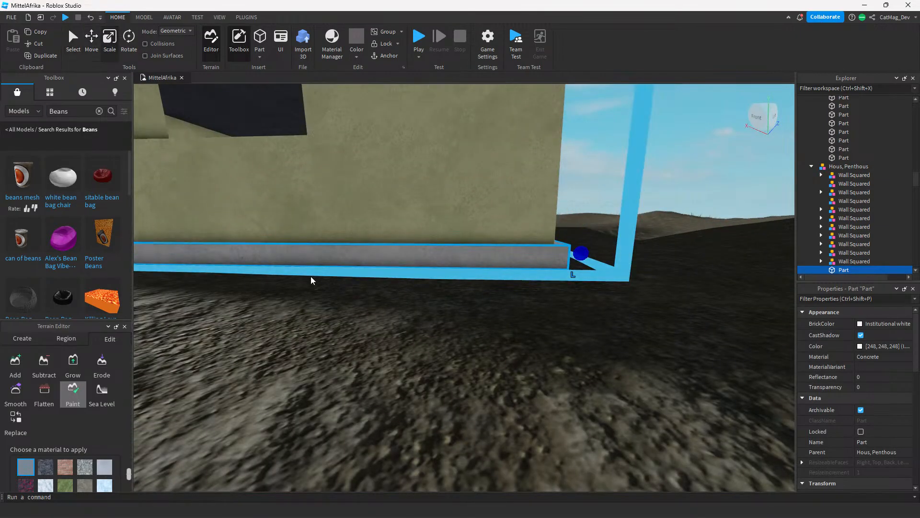
right_click_drag(312, 279, 253, 276)
left_click_drag(252, 271, 251, 276)
key("d")
right_click_drag(275, 283, 274, 279)
left_click(399, 271, "alt")
right_click_drag(479, 306, 485, 306)
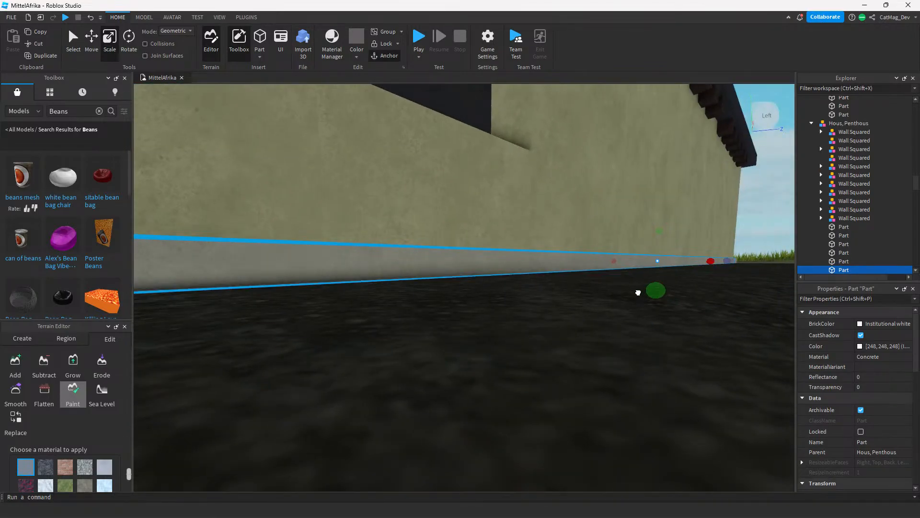
left_click(555, 318)
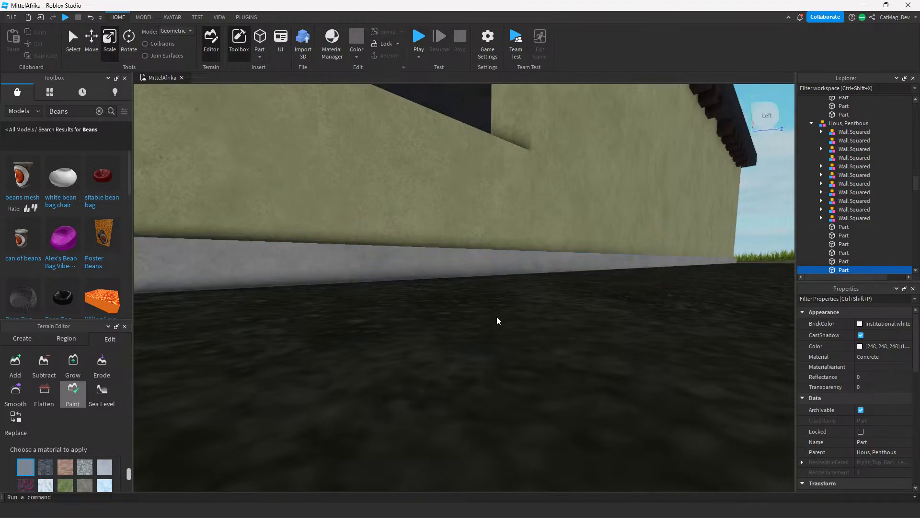
Examine the Hous, Penthous base along the ground and check the village layout from overhead.
mouse_move(555, 318)
right_mouse_down()
mouse_move(496, 316)
mouse_move(501, 320)
right_mouse_up()
key("d")
key("w")
key("w")
key("s")
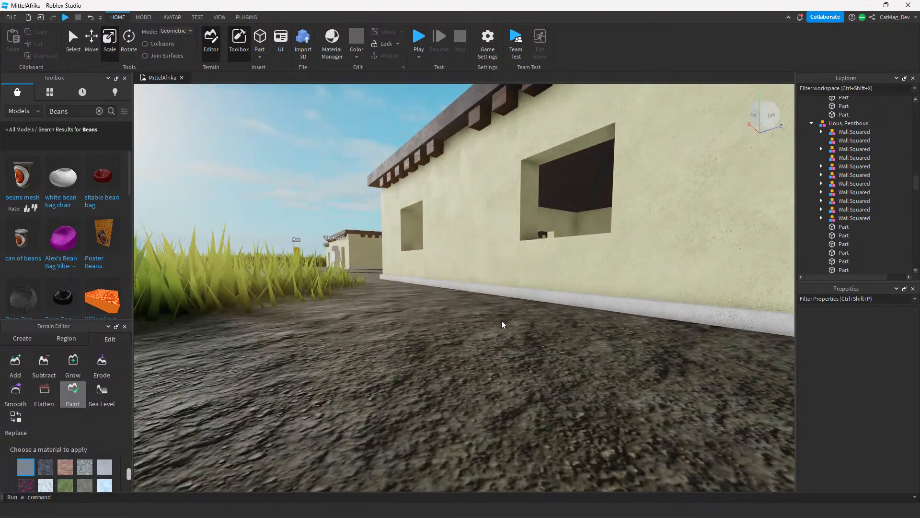
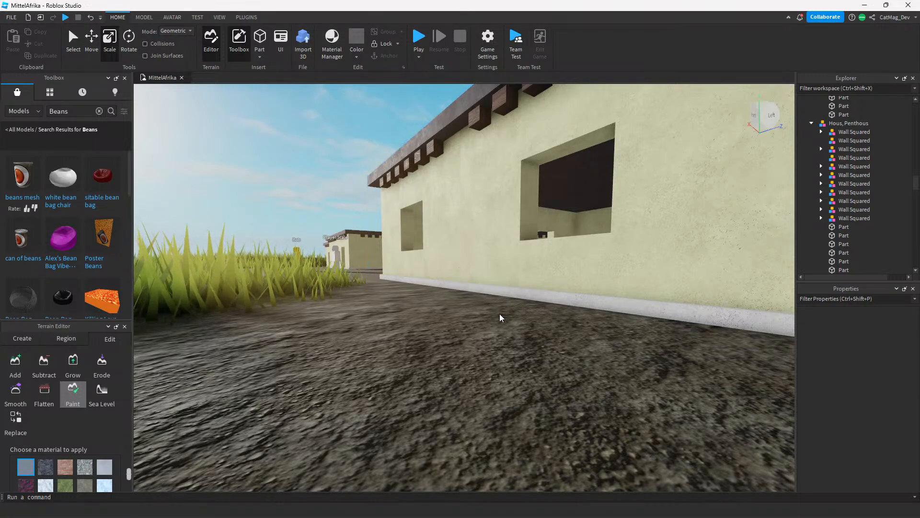
scroll(501, 317, "down", 10)
scroll(358, 187, "up", 5)
right_click_drag(358, 187, 394, 169)
scroll(392, 163, "up", 4)
scroll(394, 168, "down", 7)
right_click_drag(567, 326, 564, 381)
scroll(563, 381, "down", 5)
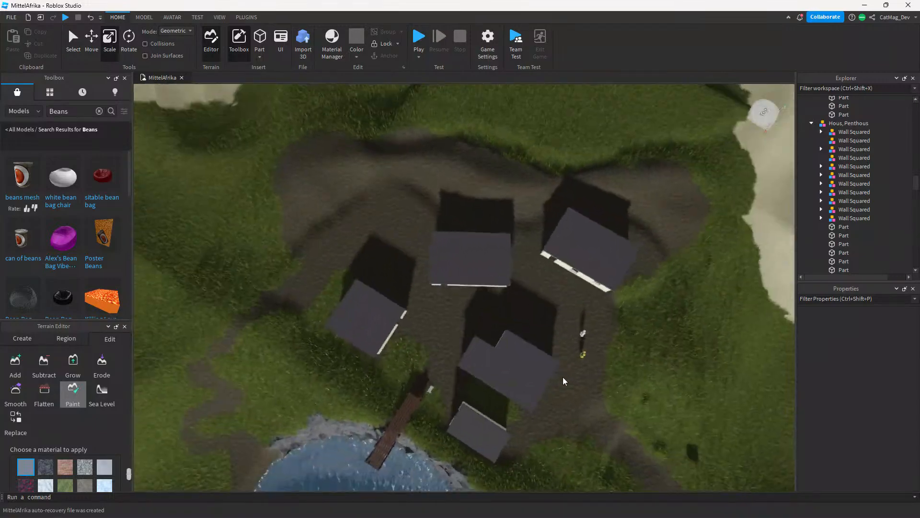
Try placing and rotating a duplicate of the Penthous model between the larger houses, and delete it.
left_click(473, 422)
left_click(561, 264)
scroll(554, 257, "up", 3)
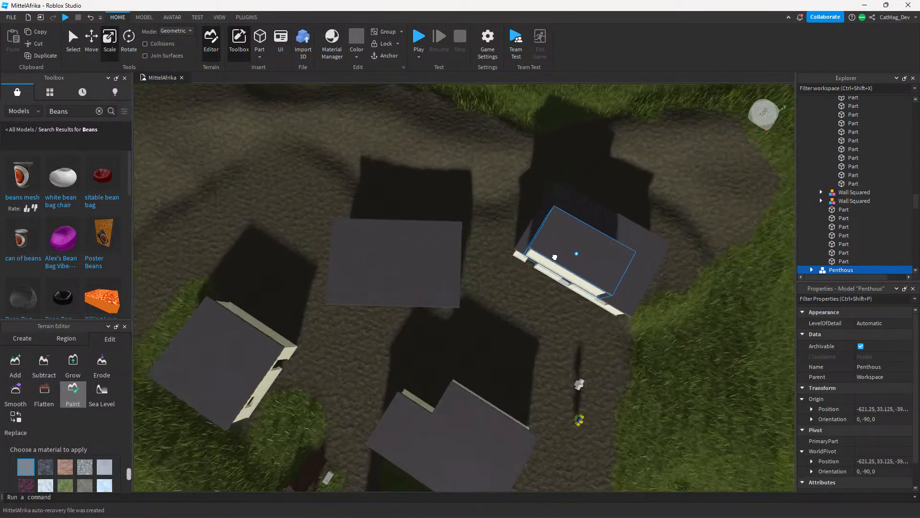
left_click_drag(555, 258, 442, 253)
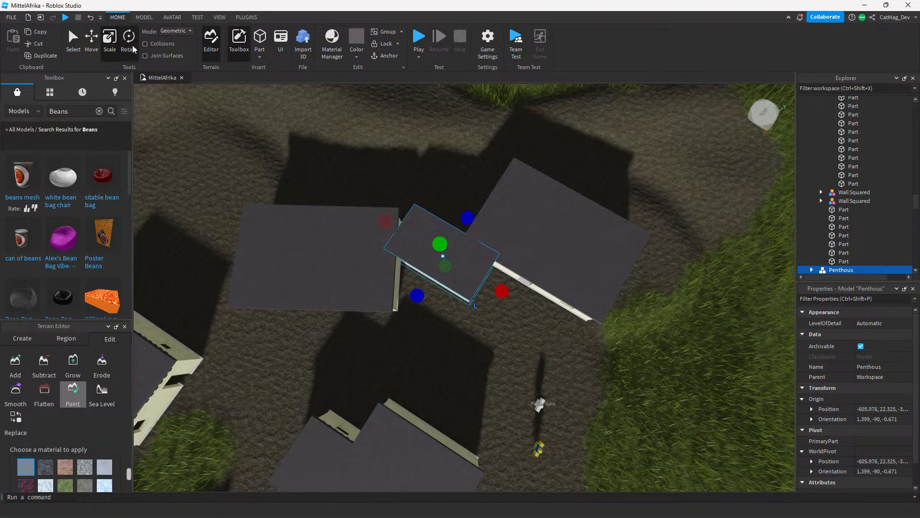
left_click(130, 44)
left_click_drag(471, 312, 474, 209)
scroll(483, 324, "up", 4)
left_click_drag(450, 283, 465, 354)
key("Delete")
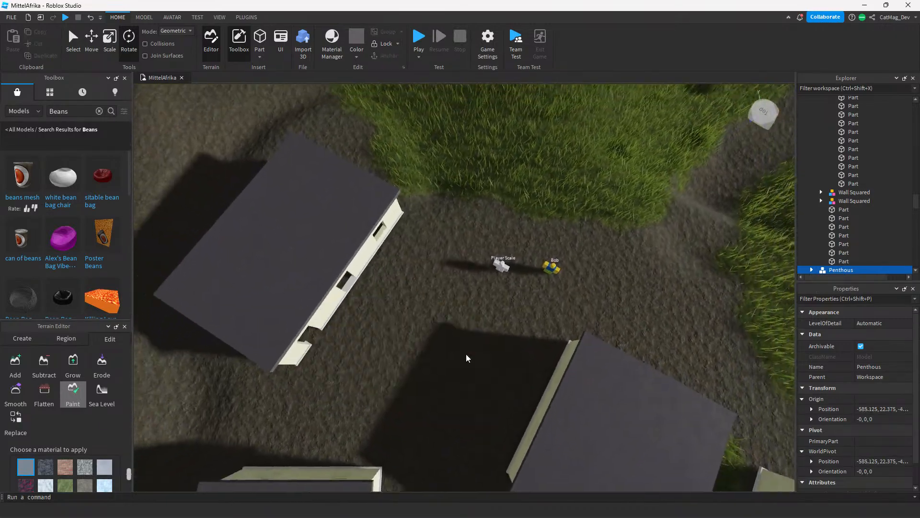
Try a duplicate of the Hous model beside the Dynamic Hous, rotated to orientation 0, 90, 0.
scroll(465, 353, "down", 3)
right_click_drag(464, 353, 507, 271)
scroll(481, 360, "up", 6)
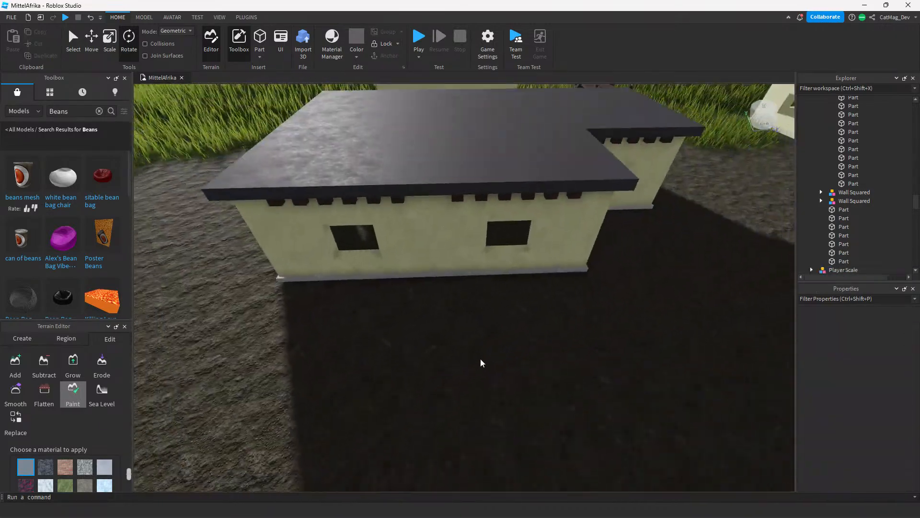
scroll(481, 360, "down", 6)
scroll(507, 271, "up", 1)
left_click(550, 174)
key("ctrl+d")
left_click_drag(550, 174, 421, 374)
left_click_drag(417, 407, 491, 343)
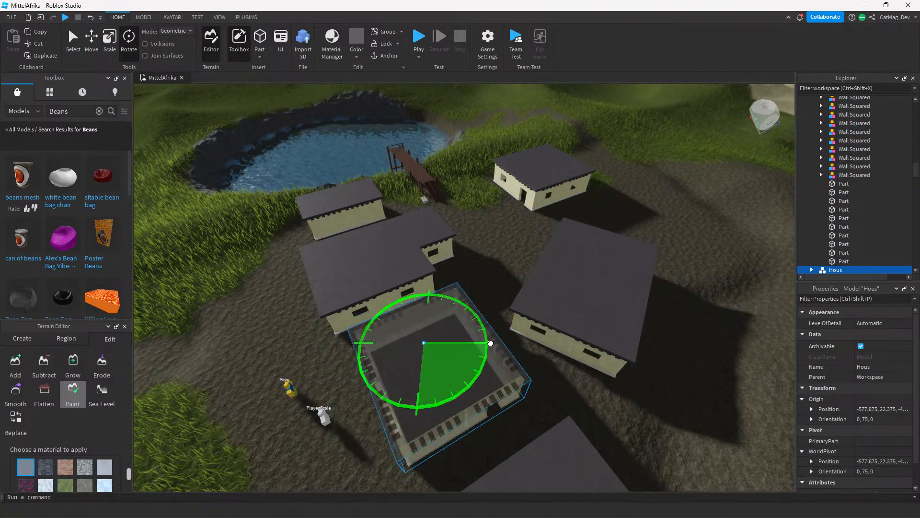
right_click_drag(488, 336, 478, 309)
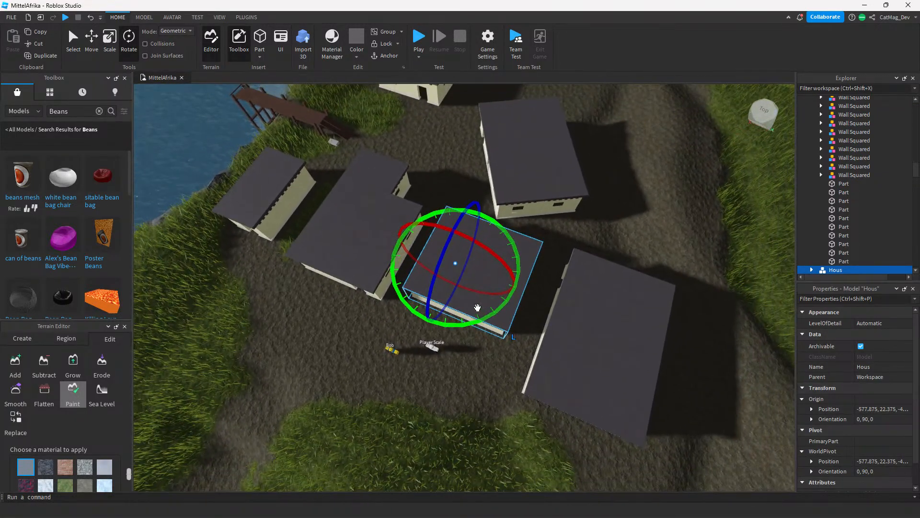
scroll(464, 359, "up", 3)
Try the Hous duplicate at the grass edge past the Player Scale figure, and delete it.
left_click_drag(463, 358, 386, 374)
right_click_drag(431, 369, 386, 373)
scroll(419, 373, "up", 4)
left_click_drag(386, 373, 367, 263)
scroll(368, 263, "down", 5)
right_click_drag(368, 263, 547, 201)
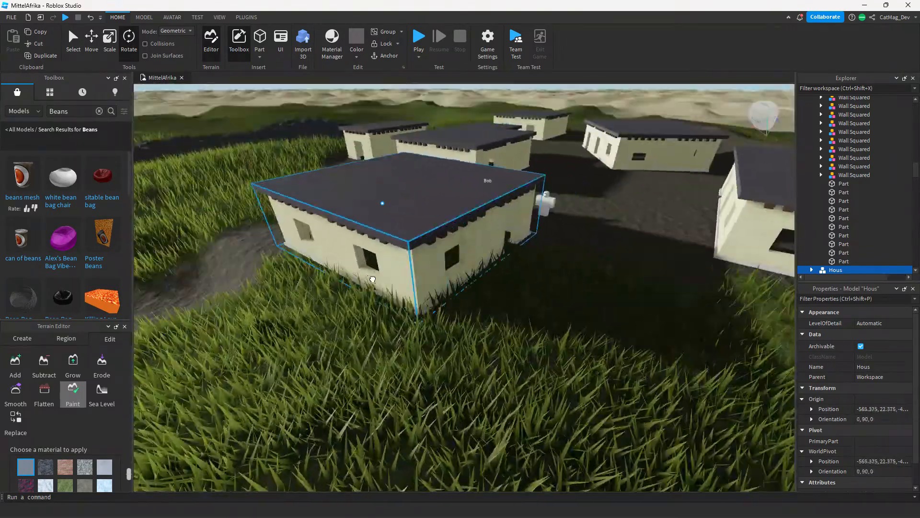
left_click_drag(546, 202, 563, 442)
key("Delete")
Examine the village from above for open ground where another house could stand.
scroll(562, 443, "down", 4)
right_click_drag(397, 387, 394, 381)
scroll(394, 381, "down", 8)
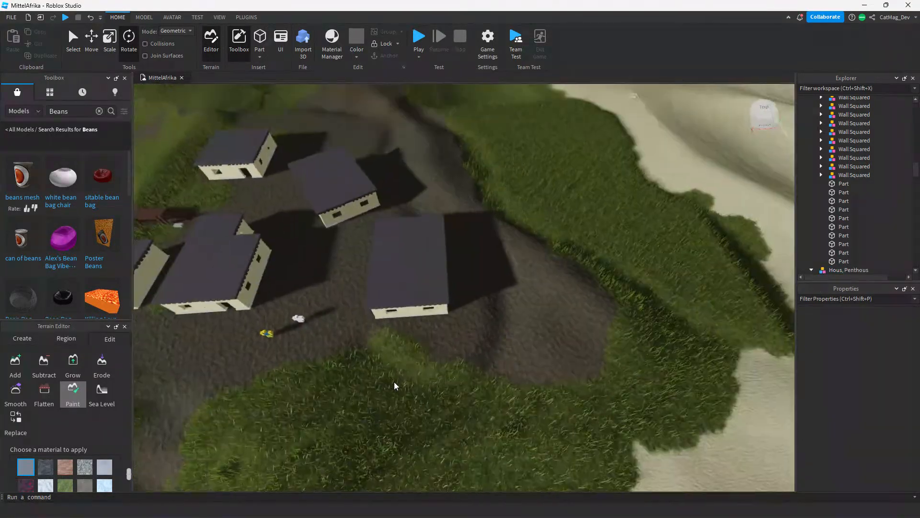
key("s")
key("w")
left_click(249, 497)
type("wwwwwwwwwww")
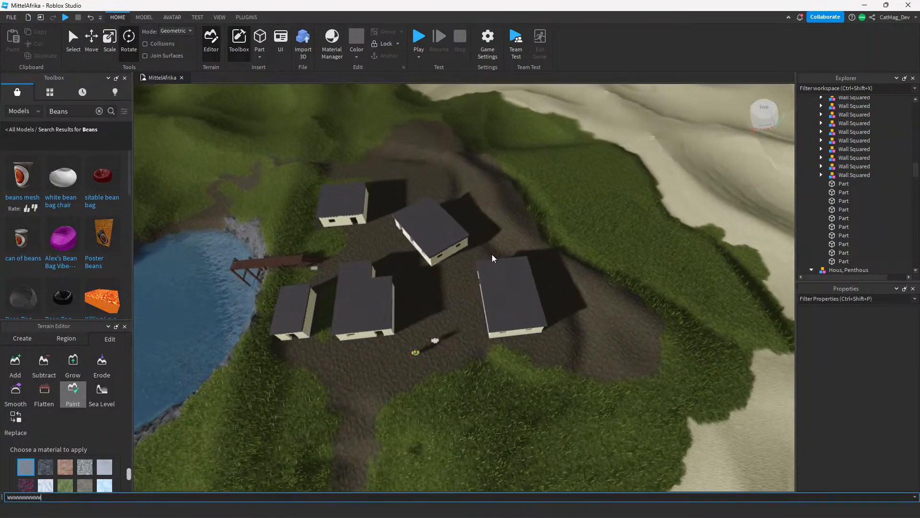
right_click_drag(491, 254, 526, 249)
key("w")
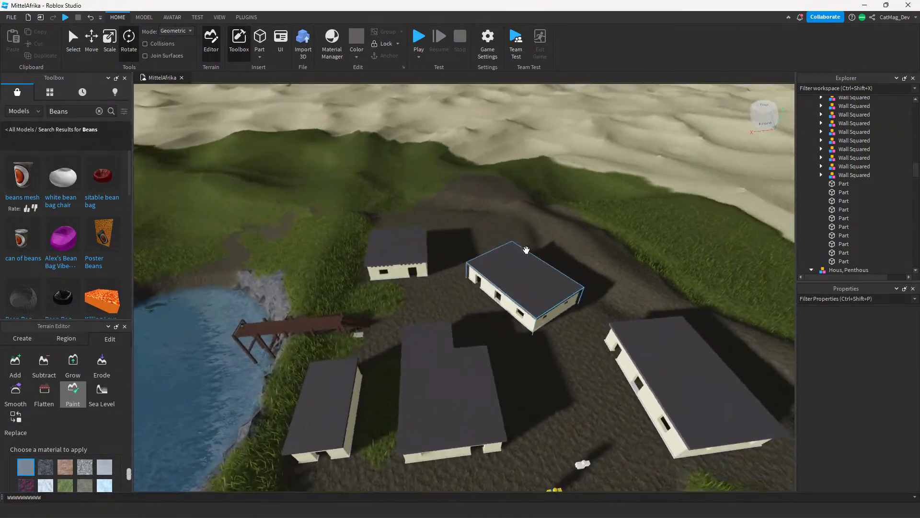
scroll(514, 166, "up", 8)
right_click_drag(515, 164, 516, 168)
scroll(515, 164, "down", 8)
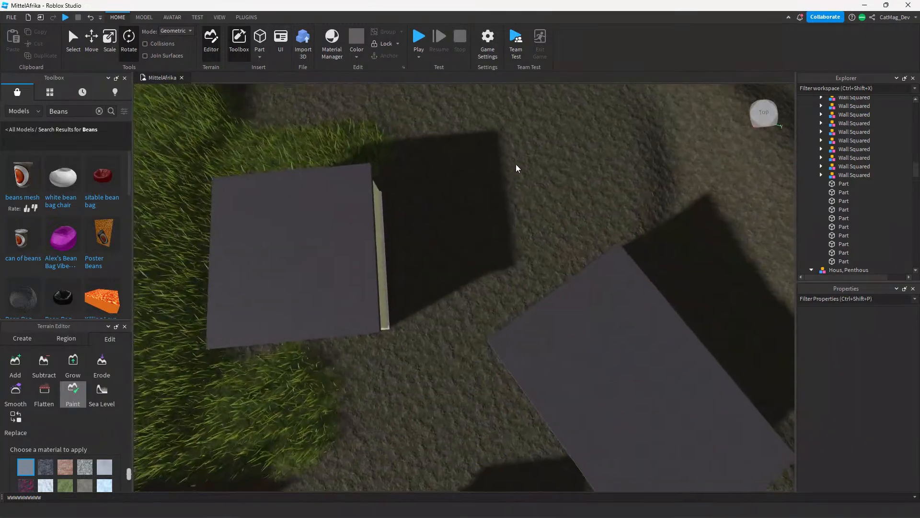
Duplicate the Hous model near the dock onto the bare ground behind it and rotate it to orientation 0, -90, 0.
scroll(566, 256, "down", 2)
left_click(435, 252)
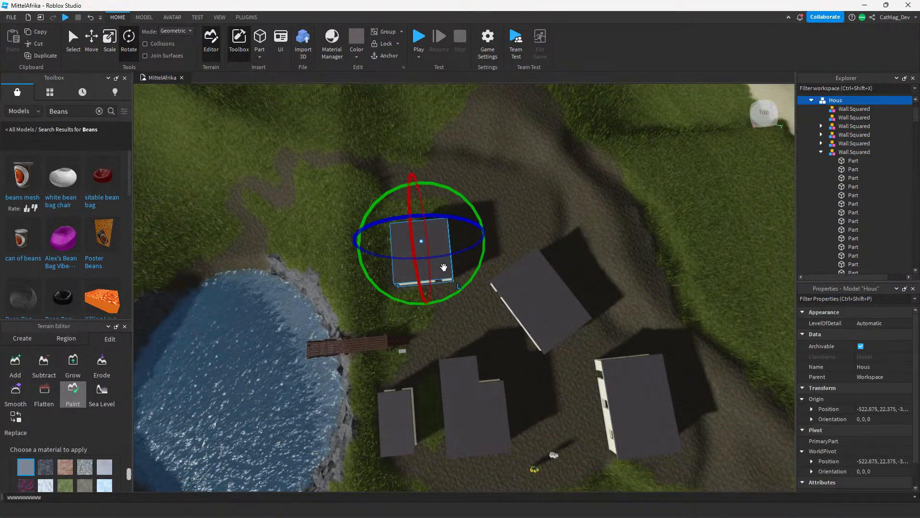
left_click_drag(444, 267, 483, 202)
left_click_drag(533, 255, 554, 251)
right_click_drag(555, 251, 539, 240)
key("w")
Slide the duplicated Hous model across the bare ground to adjust its spacing from the neighbouring houses.
left_click(91, 40)
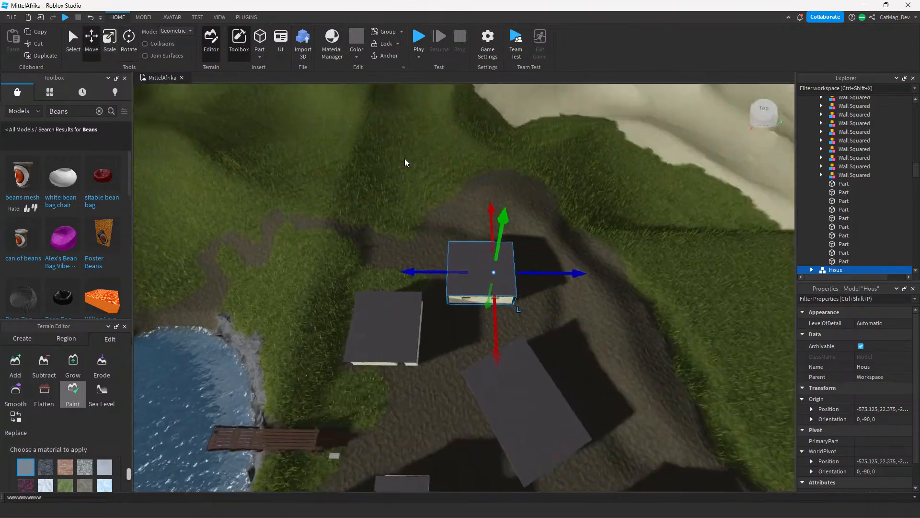
left_click_drag(508, 299, 536, 310)
right_click_drag(537, 310, 595, 294)
key("w")
key("s")
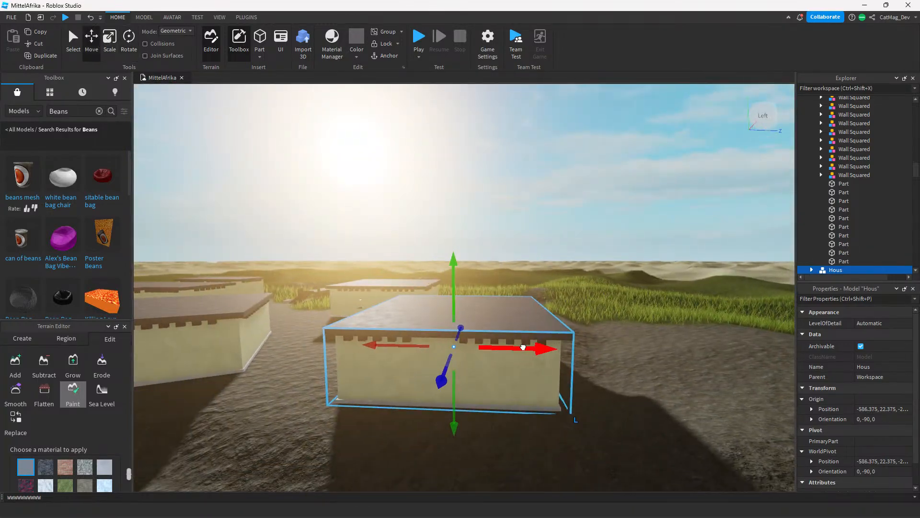
left_click_drag(524, 346, 479, 345)
left_click(556, 406)
Examine the duplicated Hous base for gaps above the terrain and review the overall arrangement of the village.
key("w")
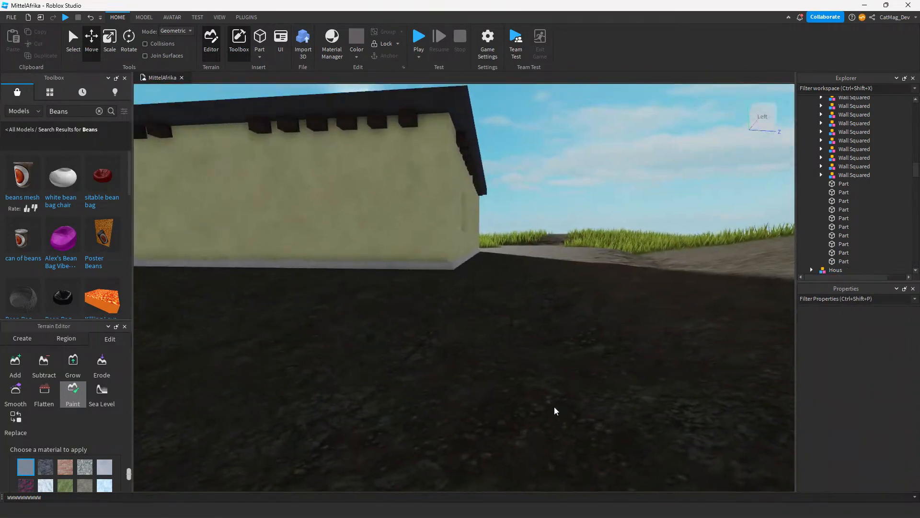
right_click_drag(557, 404, 555, 406)
key("s")
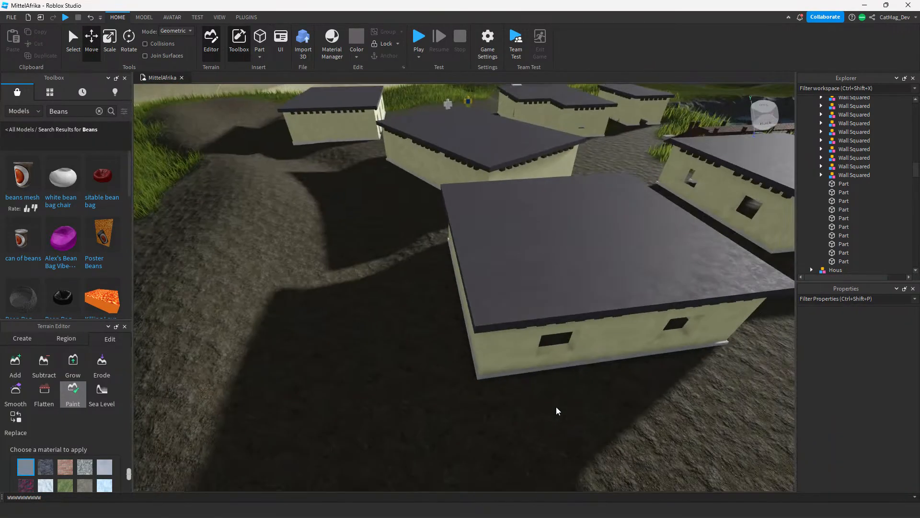
scroll(571, 202, "up", 6)
right_click_drag(566, 186, 565, 186)
scroll(548, 222, "down", 6)
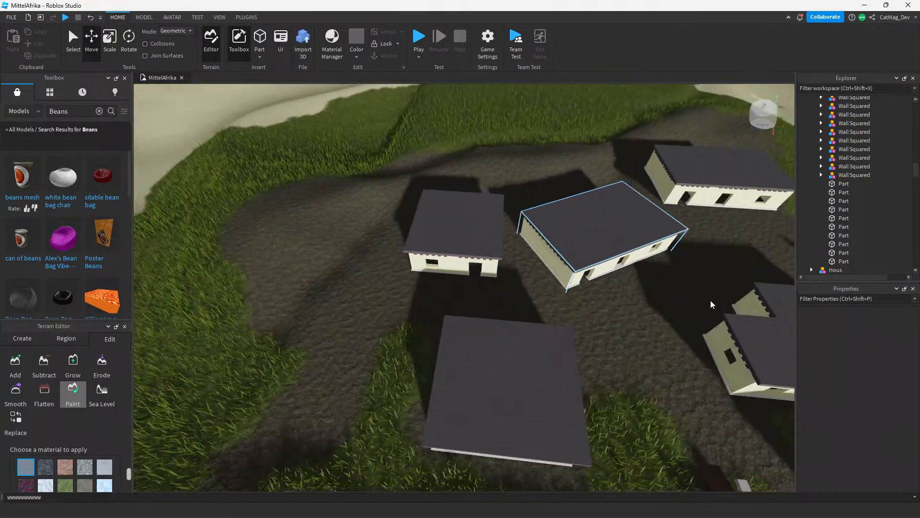
scroll(629, 222, "down", 10)
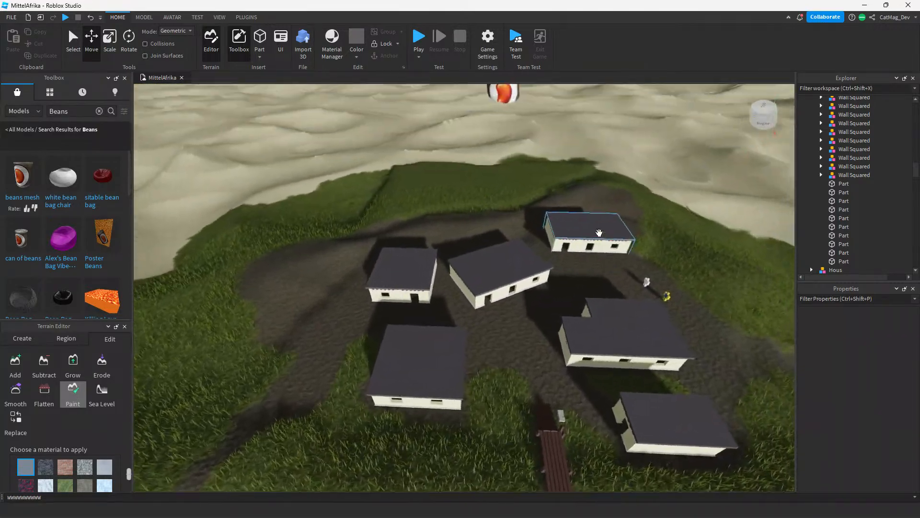
scroll(605, 234, "up", 2)
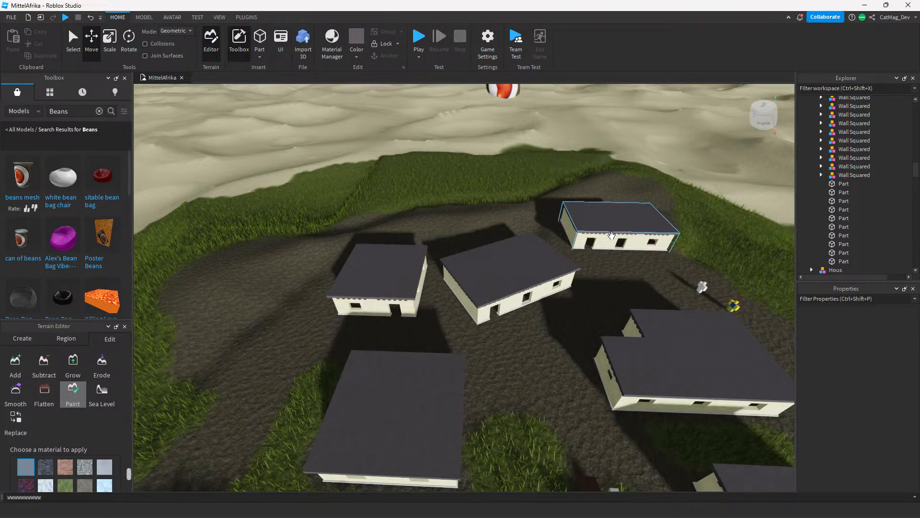
Inspect the village from several angles, checking the houses, dirt ground, pier and surrounding grass.
right_click_drag(612, 233, 484, 297)
scroll(484, 301, "down", 8)
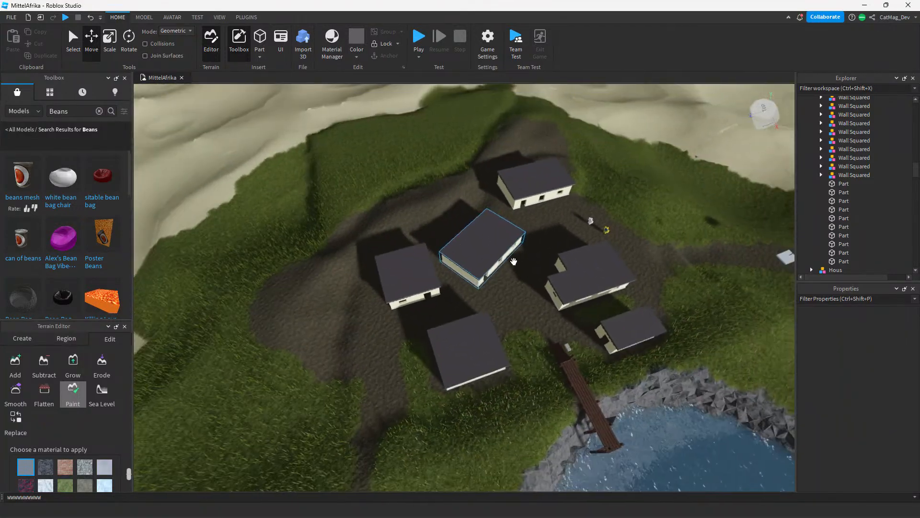
scroll(557, 208, "up", 6)
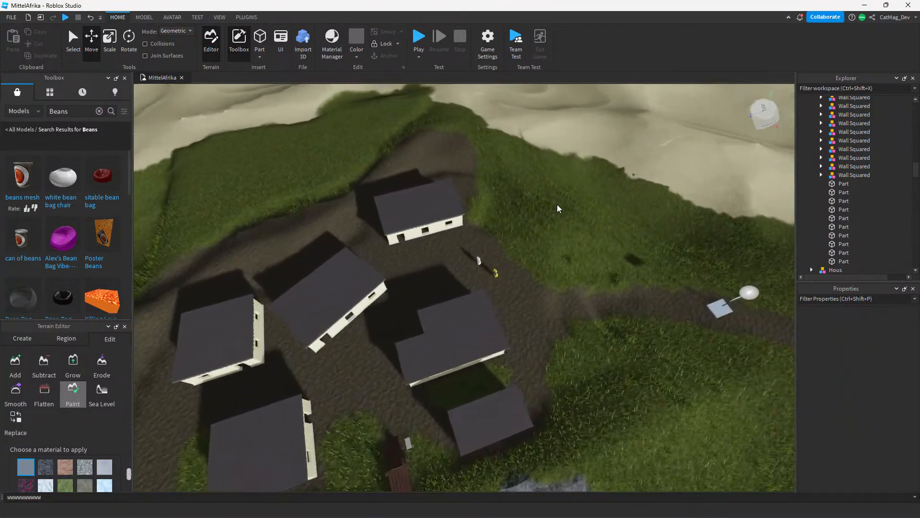
scroll(557, 208, "up", 4)
right_click_drag(557, 208, 557, 208)
scroll(557, 208, "down", 4)
scroll(557, 205, "down", 5)
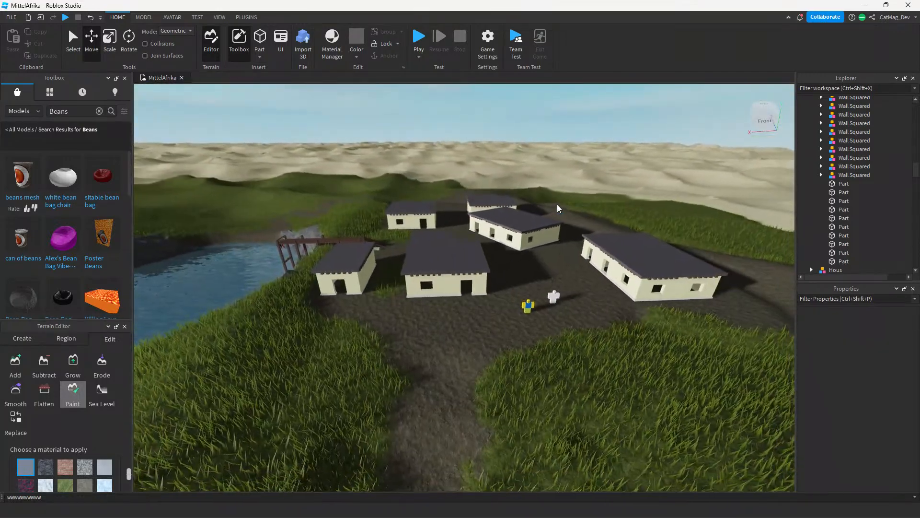
scroll(555, 160, "up", 3)
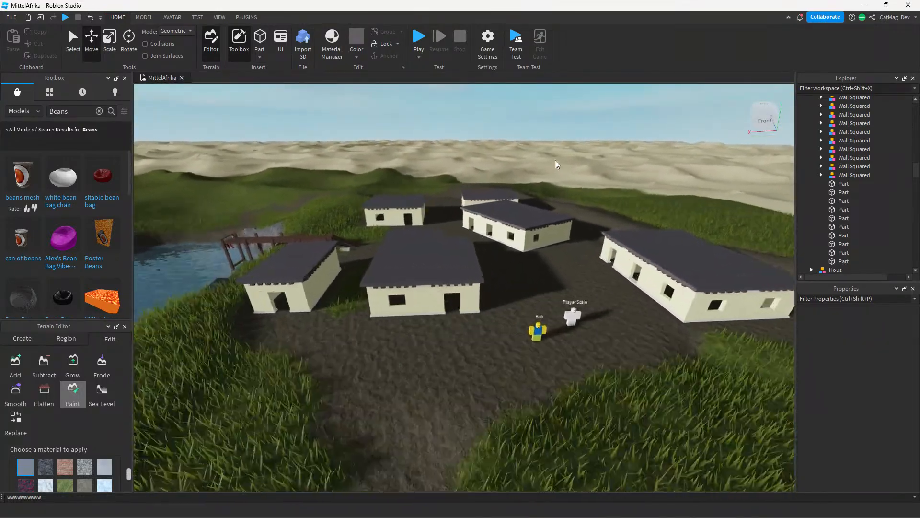
scroll(588, 440, "up", 3)
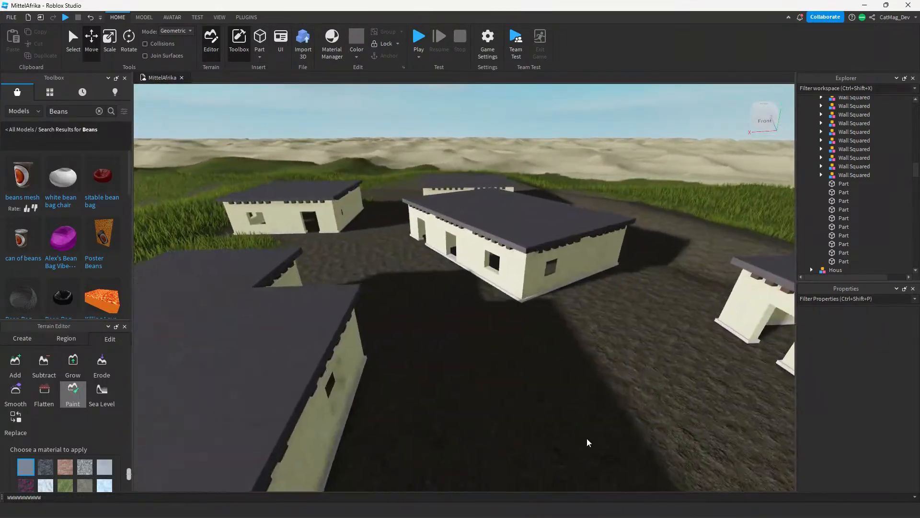
scroll(508, 388, "down", 5)
scroll(553, 289, "down", 3)
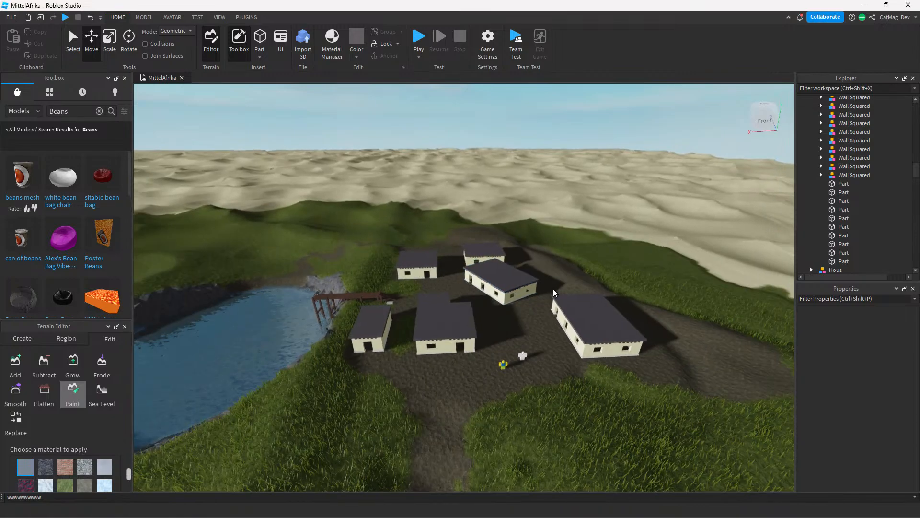
scroll(588, 278, "down", 3)
scroll(489, 211, "up", 3)
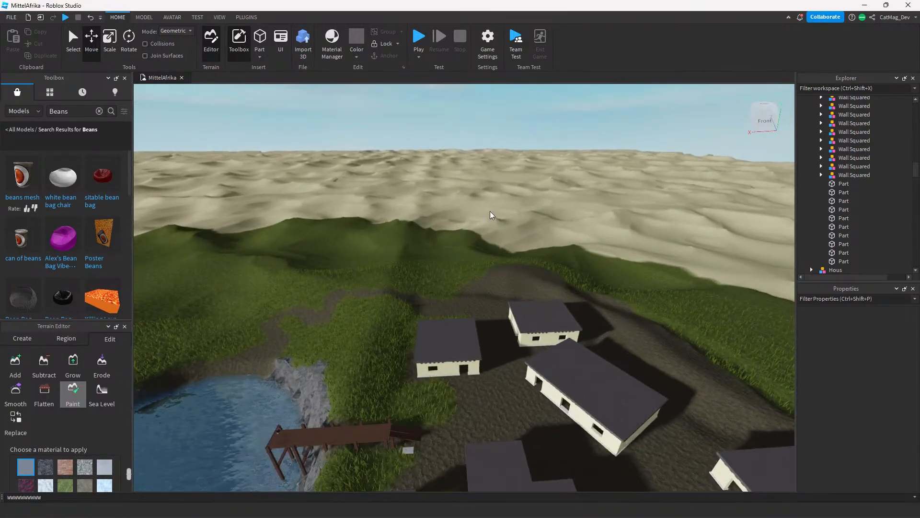
scroll(579, 283, "up", 3)
right_click_drag(581, 284, 584, 287)
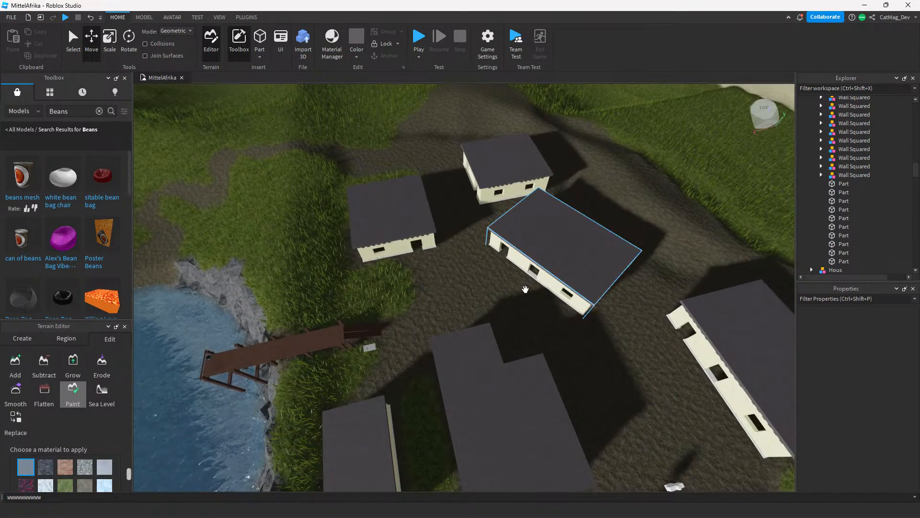
right_click_drag(317, 279, 330, 277)
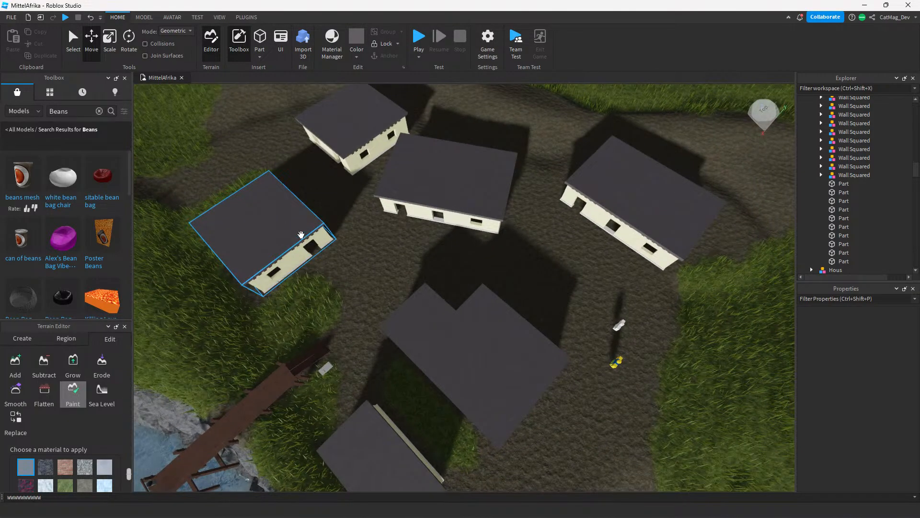
scroll(301, 235, "down", 3)
right_click_drag(301, 235, 300, 237)
scroll(300, 237, "up", 3)
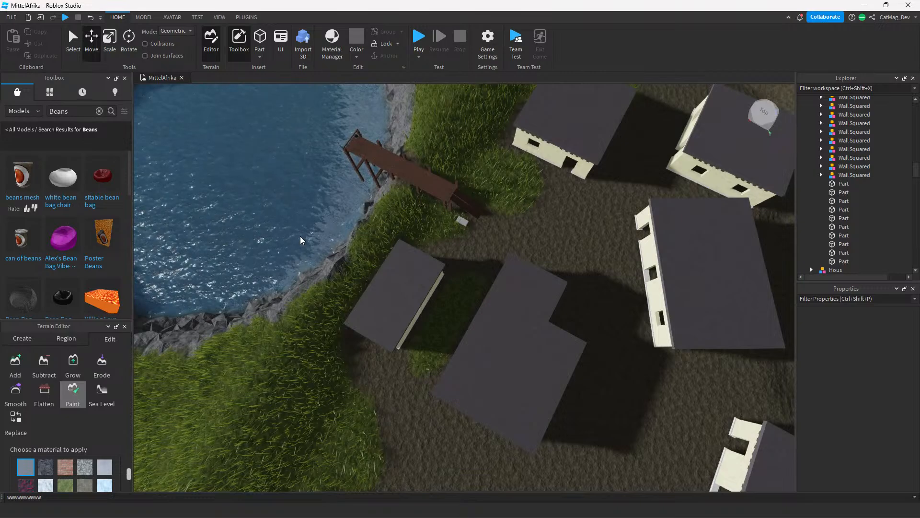
right_click_drag(665, 292, 699, 279)
scroll(683, 312, "down", 3)
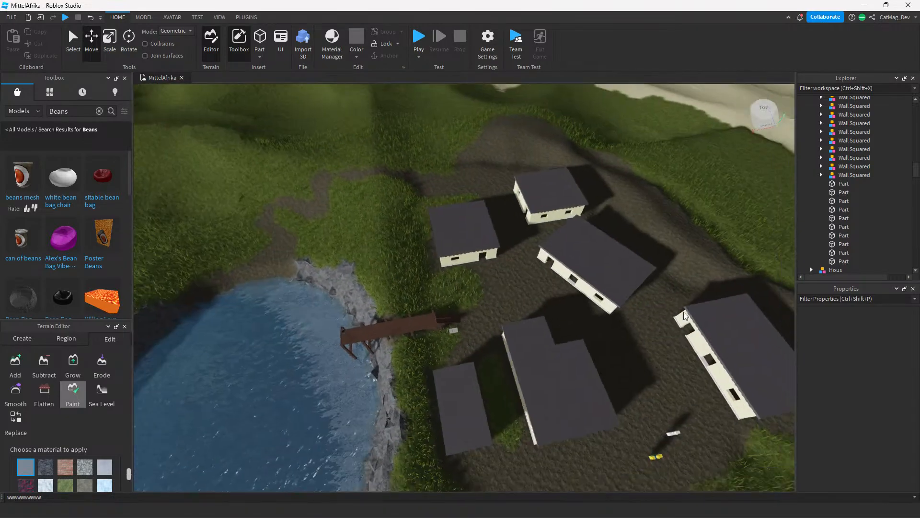
right_click_drag(683, 312, 638, 320)
scroll(636, 283, "up", 6)
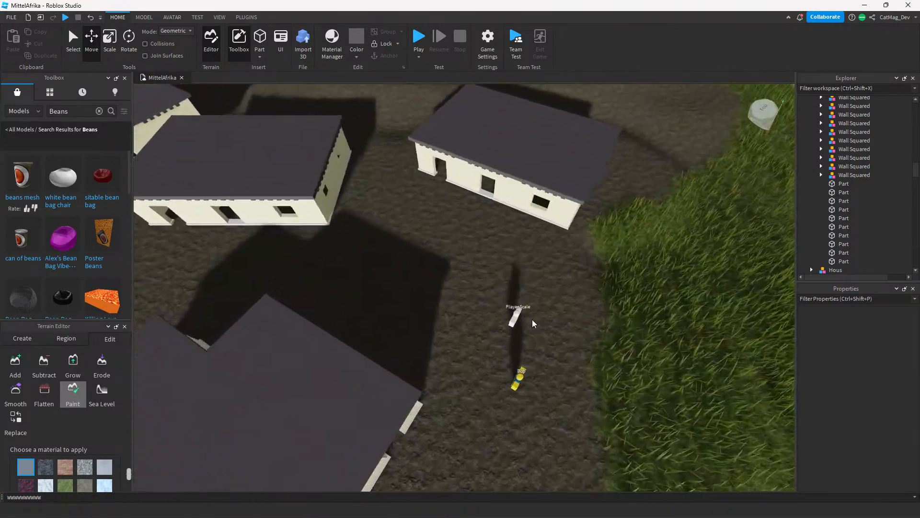
key("w")
right_click_drag(532, 319, 540, 264)
key("w")
scroll(552, 274, "down", 5)
scroll(540, 264, "up", 1)
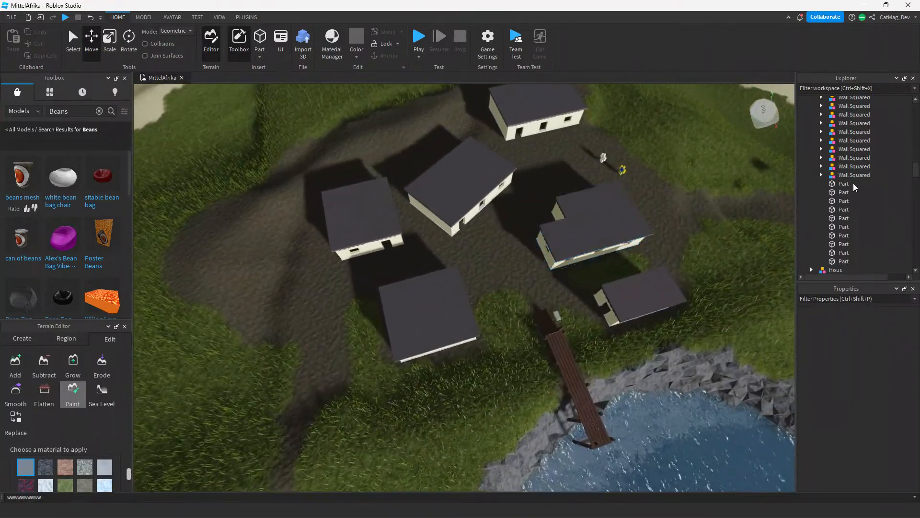
scroll(516, 194, "up", 3)
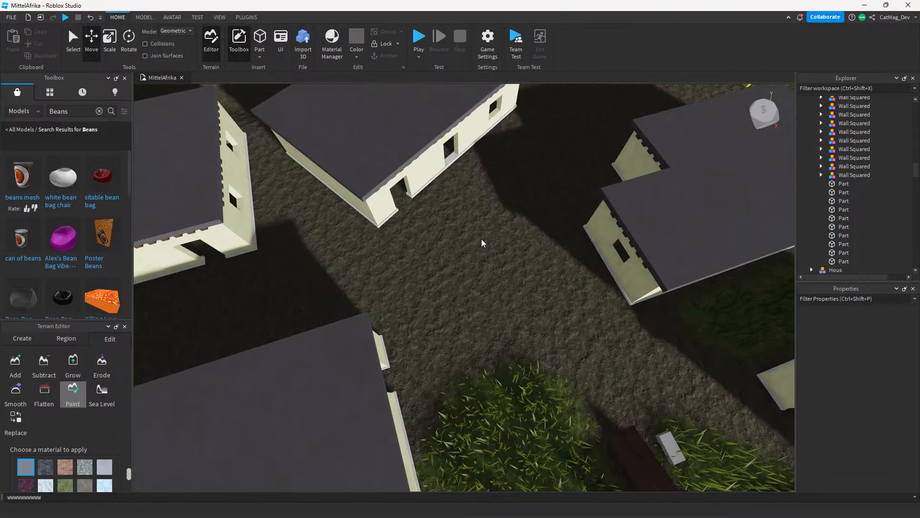
right_click_drag(481, 238, 483, 242)
key("w")
key("a")
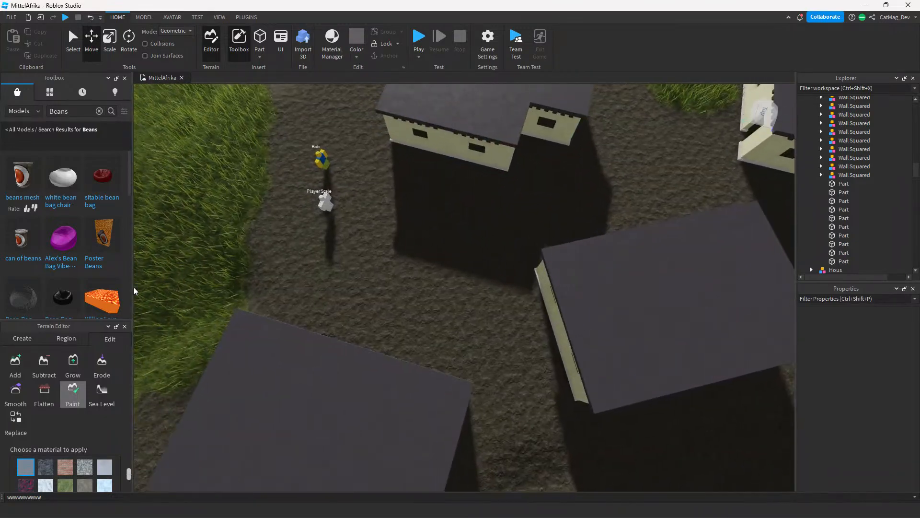
Close the Toolbox and paint Grass over the bare ground and slope behind the village houses with a base size of 18.
left_click(125, 77)
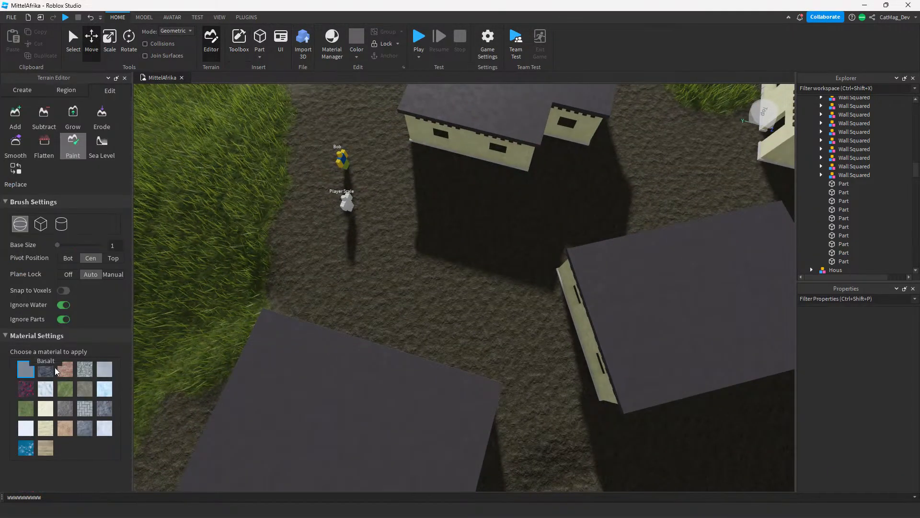
left_click(74, 389)
right_click_drag(292, 325, 292, 326)
scroll(291, 326, "up", 5)
scroll(356, 201, "down", 6)
right_click_drag(355, 200, 355, 200)
scroll(355, 200, "up", 6)
scroll(356, 199, "down", 6)
right_click_drag(398, 262, 344, 298)
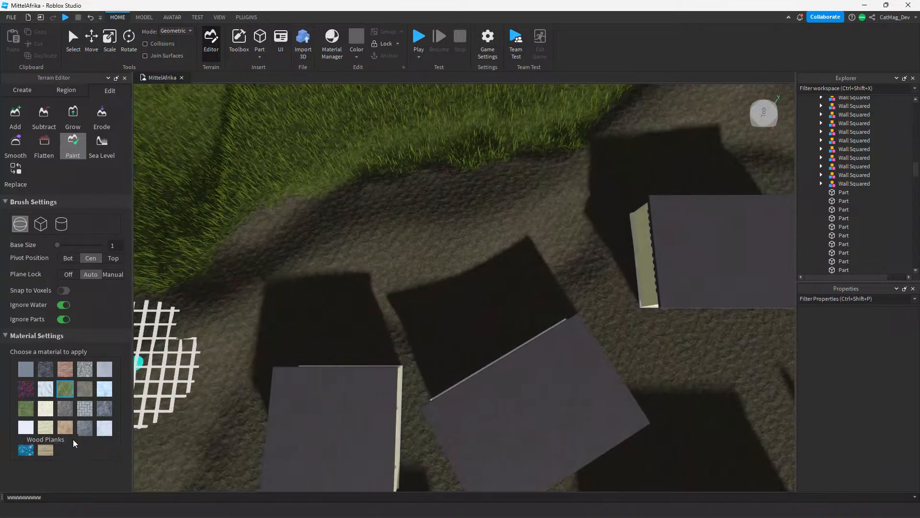
left_click_drag(57, 245, 69, 246)
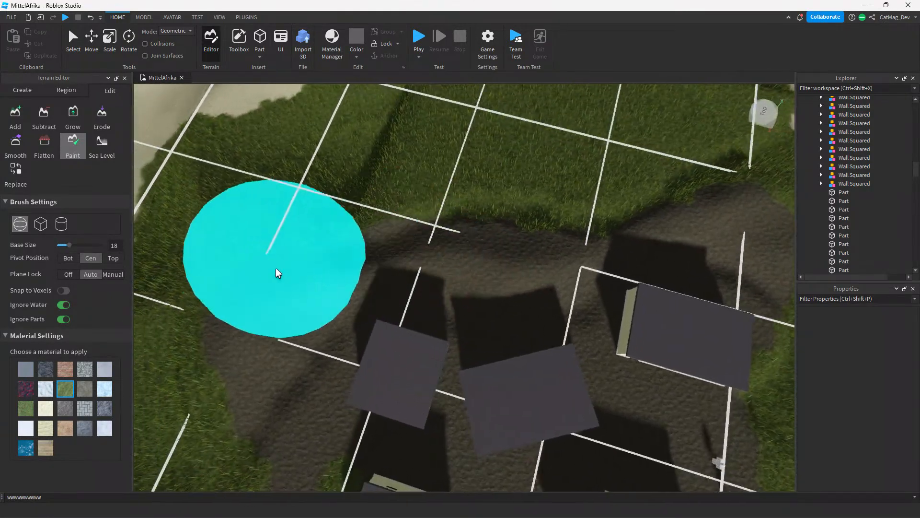
mouse_move(271, 306)
left_mouse_down()
mouse_move(280, 294)
mouse_move(364, 259)
mouse_move(484, 251)
mouse_move(504, 194)
left_mouse_up()
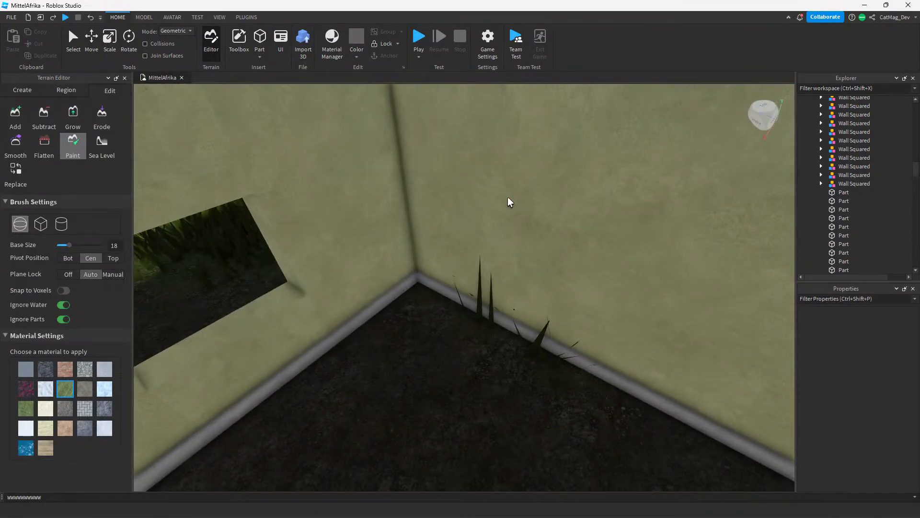
scroll(508, 197, "down", 10)
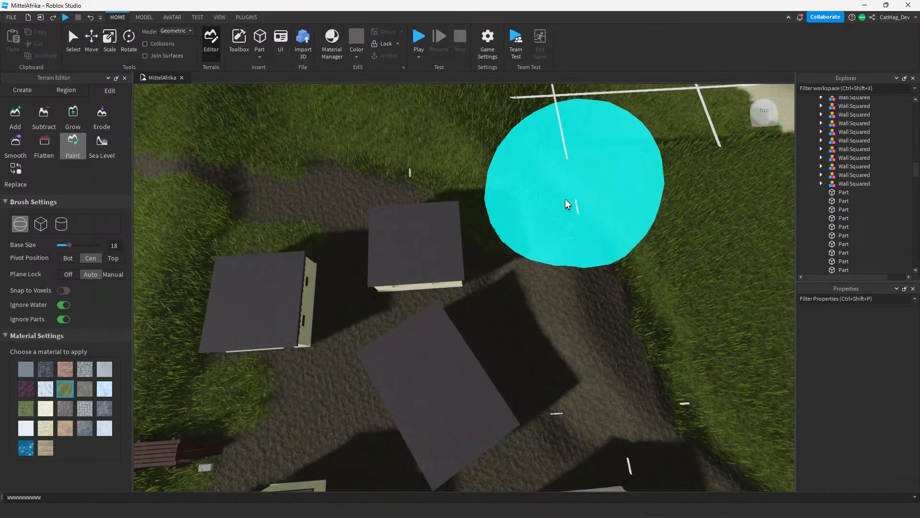
mouse_move(569, 226)
left_mouse_down()
mouse_move(588, 319)
mouse_move(607, 326)
left_mouse_up()
mouse_move(606, 326)
right_mouse_down()
mouse_move(620, 331)
mouse_move(568, 324)
mouse_move(453, 351)
right_mouse_up()
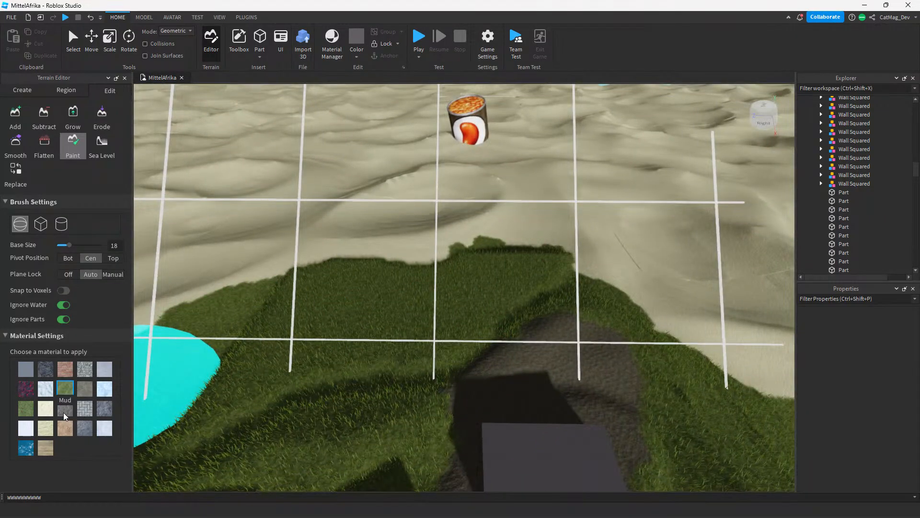
Reduce the brush base size to 11 and paint Grass over the bare ground behind the outermost house.
left_click(64, 245)
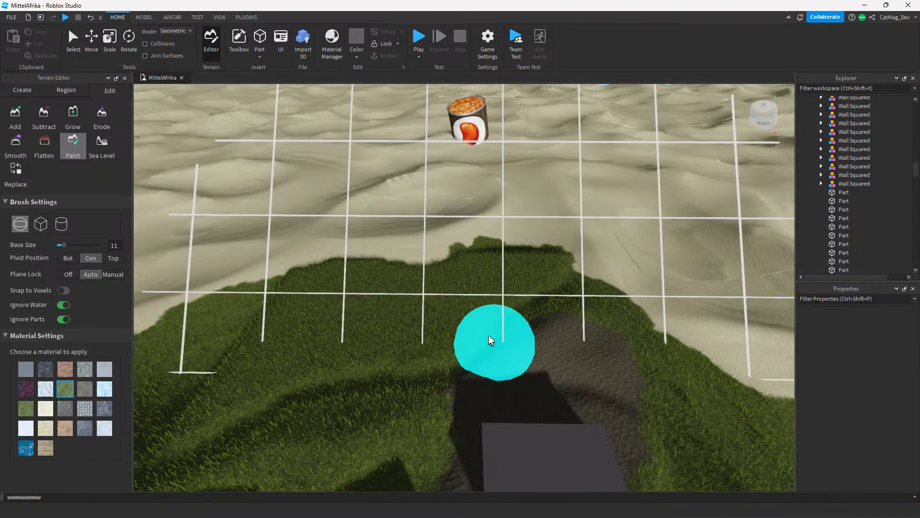
mouse_move(485, 366)
left_mouse_down()
mouse_move(603, 364)
mouse_move(527, 322)
left_mouse_up()
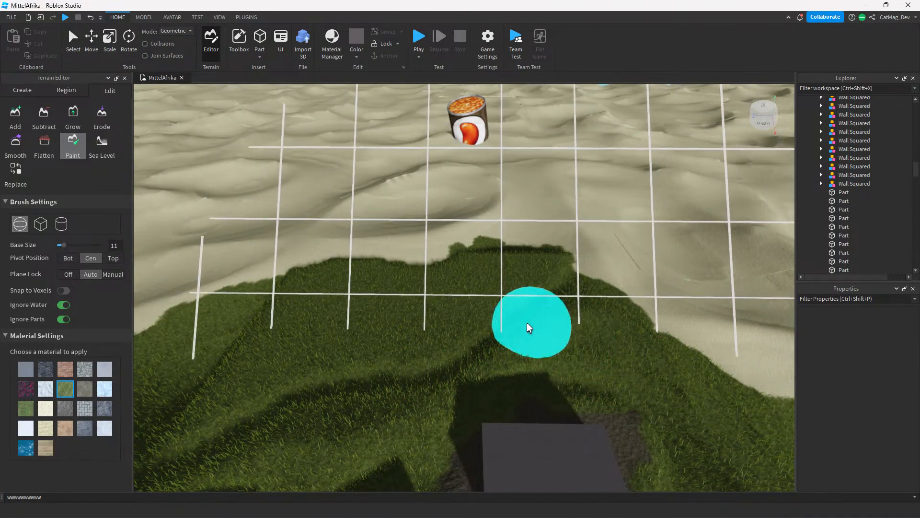
right_click_drag(527, 322, 580, 336)
scroll(580, 336, "up", 2)
mouse_move(559, 274)
right_mouse_down()
mouse_move(433, 283)
mouse_move(541, 345)
mouse_move(572, 406)
mouse_move(561, 394)
right_mouse_up()
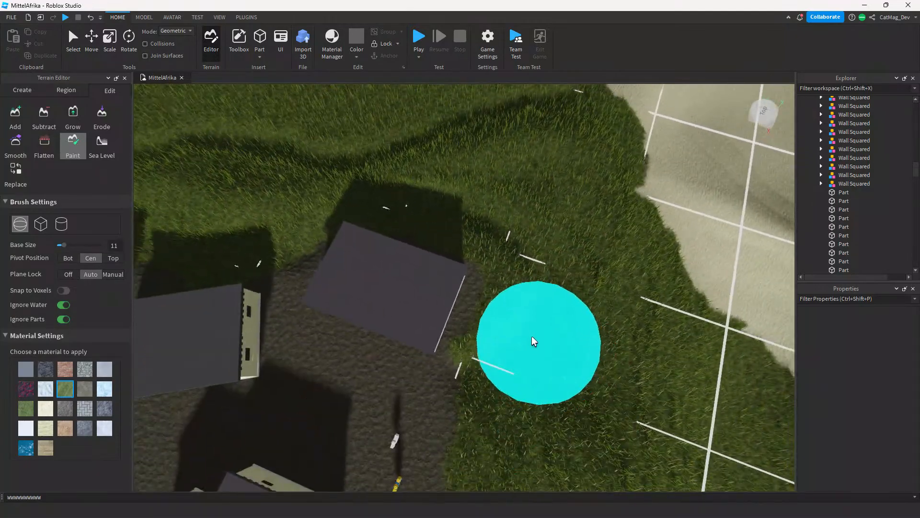
Paint Grass over the remaining dirt along the outer side of the house at the village's edge.
mouse_move(556, 323)
right_mouse_down()
mouse_move(554, 179)
mouse_move(499, 235)
mouse_move(458, 493)
mouse_move(389, 460)
right_mouse_up()
key("w")
key("s")
mouse_move(385, 458)
left_mouse_down()
mouse_move(378, 454)
mouse_move(524, 317)
mouse_move(571, 184)
left_mouse_up()
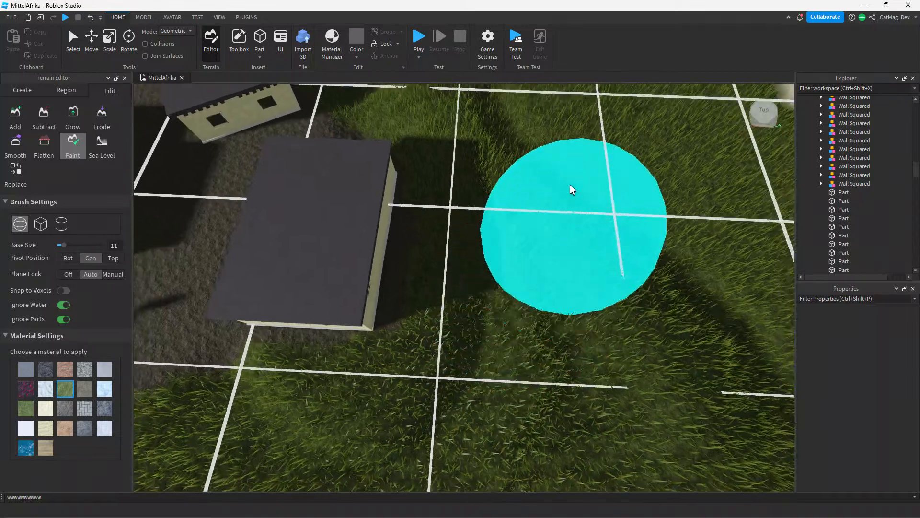
right_click_drag(570, 184, 576, 177)
key("s")
key("s")
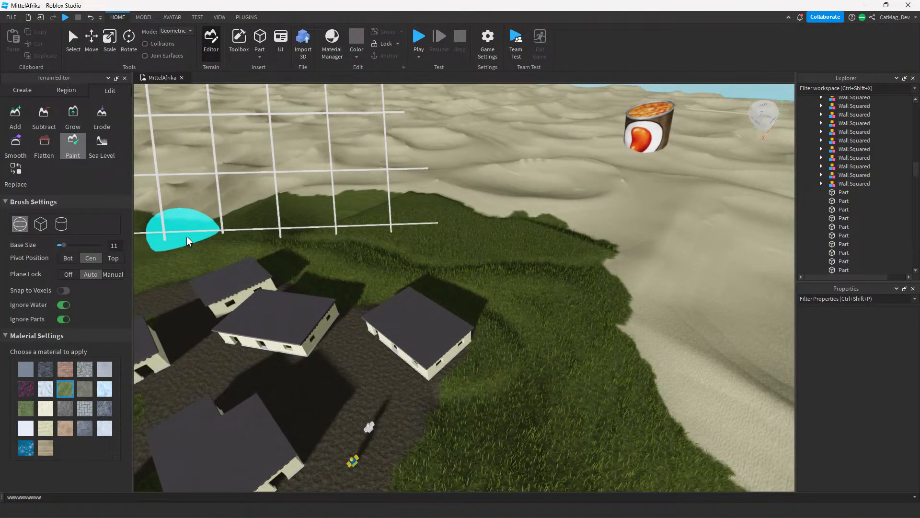
Paint a strip of Rock across the steep shaded slope where the grass meets the desert, using a base size of 1.
key("w")
right_click_drag(566, 172, 562, 175)
key("s")
key("w")
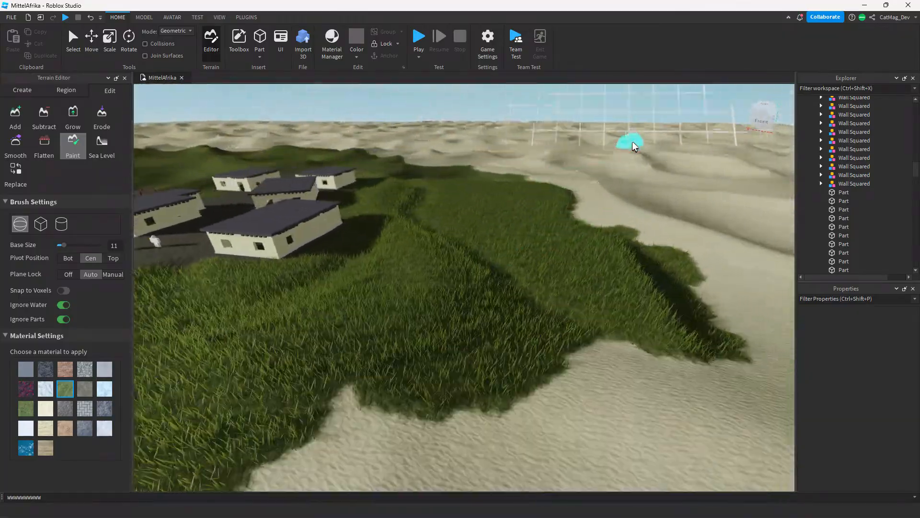
right_click_drag(640, 194, 640, 195)
key("s")
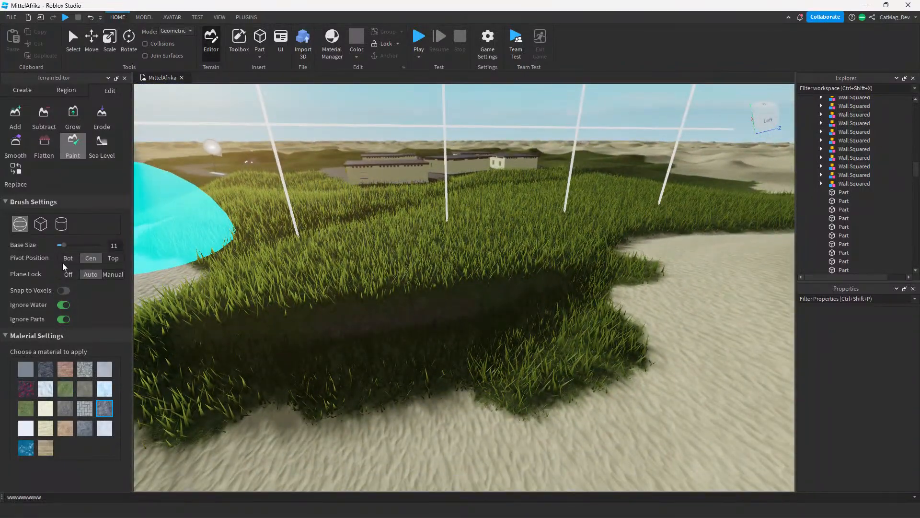
left_click_drag(64, 245, 50, 246)
key("s")
right_click_drag(330, 316, 331, 316)
left_click_drag(341, 309, 402, 298)
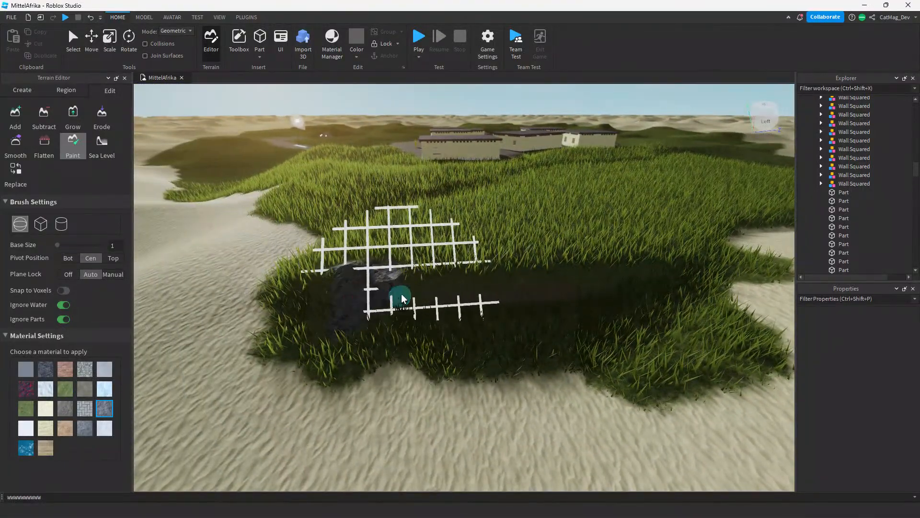
left_click_drag(473, 283, 608, 302)
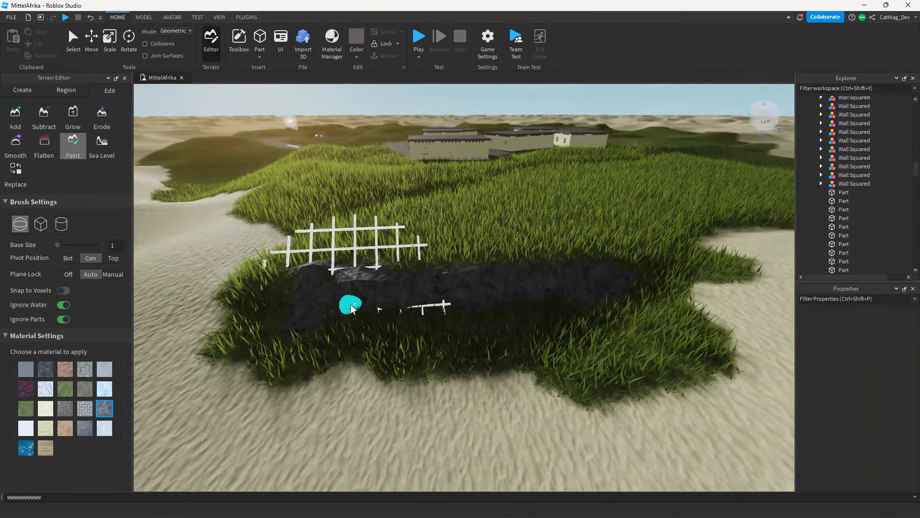
key("w")
mouse_move(330, 285)
left_mouse_down()
mouse_move(235, 294)
mouse_move(230, 330)
left_mouse_up()
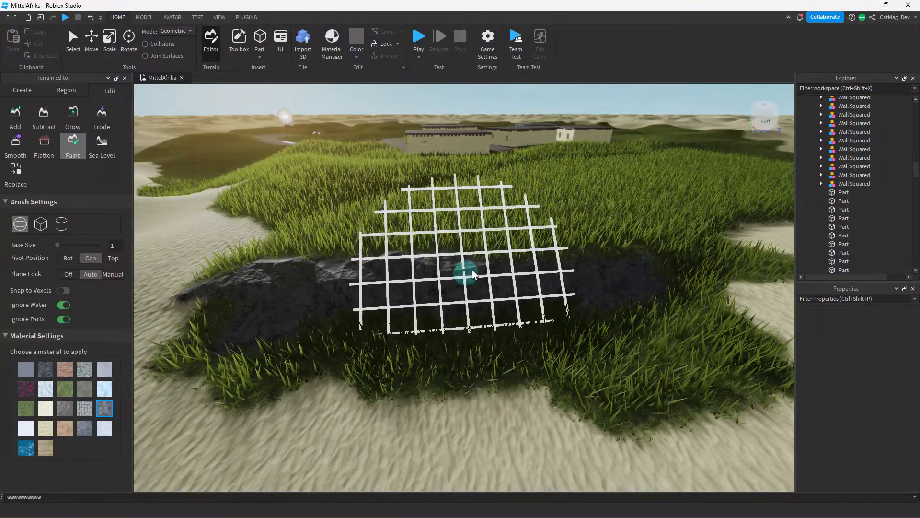
Examine the painted terrain around the village, lake and dirt road from far away and close up.
scroll(680, 317, "up", 5)
scroll(651, 259, "down", 8)
right_click_drag(625, 213, 605, 186)
key("s")
key("w")
scroll(618, 199, "up", 5)
scroll(605, 185, "down", 8)
key("s")
right_click_drag(594, 295, 595, 295)
key("a")
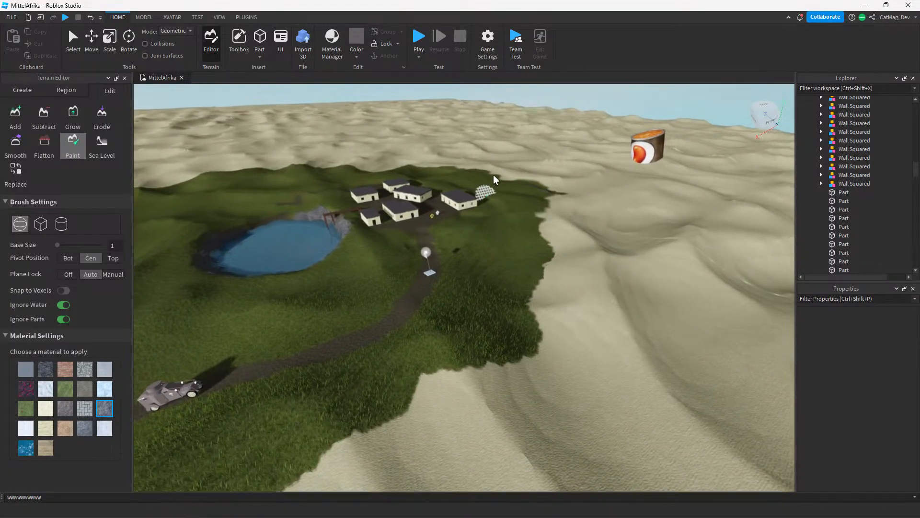
scroll(493, 175, "up", 10)
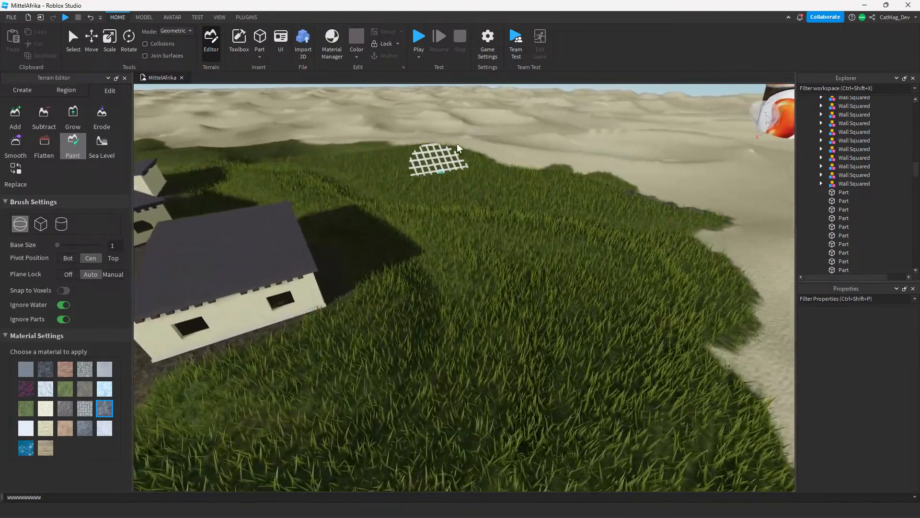
scroll(457, 142, "up", 3)
scroll(524, 242, "down", 10)
scroll(468, 235, "up", 15)
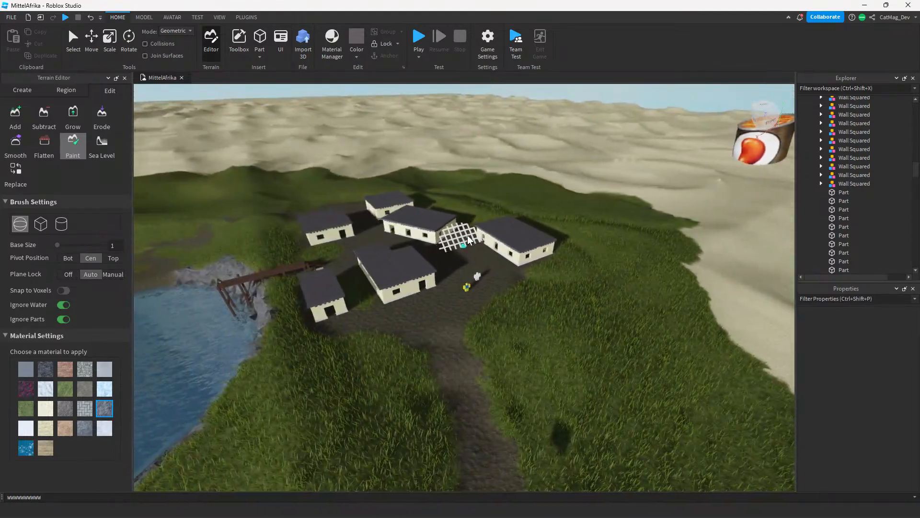
scroll(502, 216, "down", 5)
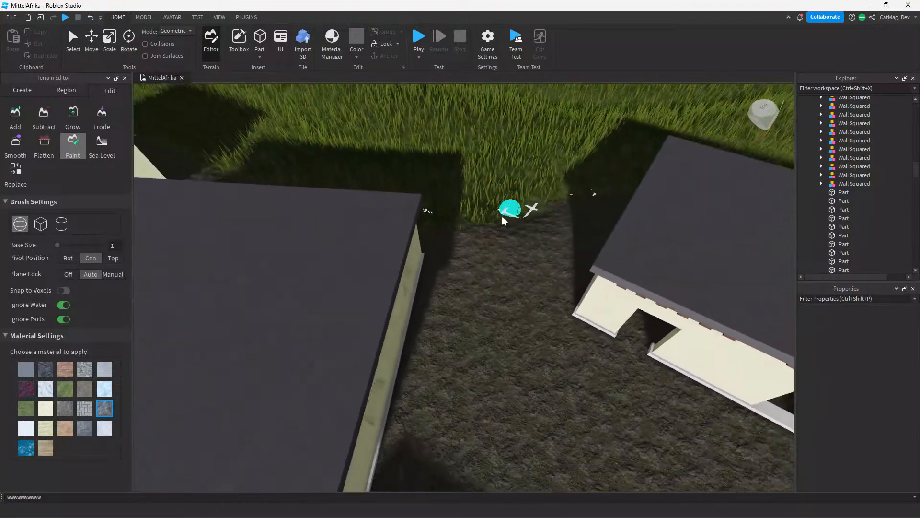
Undo the last paint stroke, and paint Grass over the bare gap between the two neighbouring houses with base size 1.
scroll(489, 270, "up", 4)
key("ctrl+z")
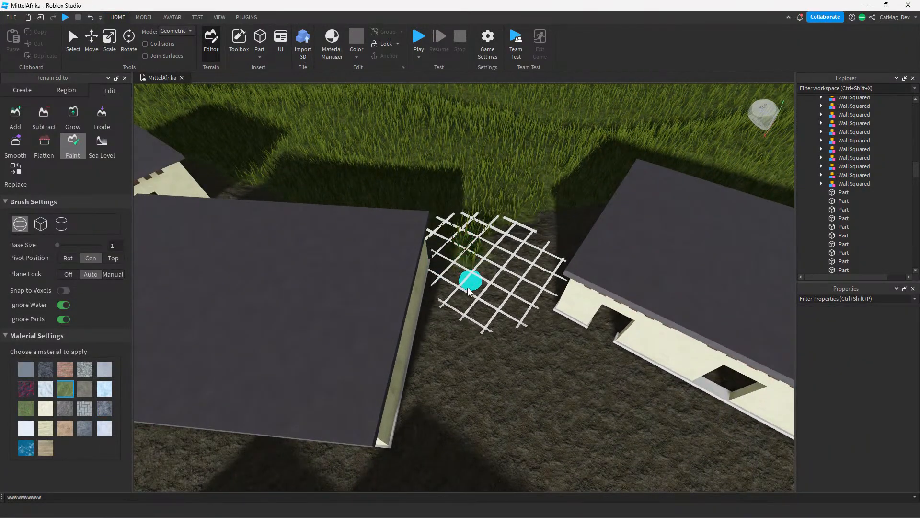
mouse_move(522, 387)
left_mouse_down()
mouse_move(495, 309)
mouse_move(528, 235)
left_mouse_up()
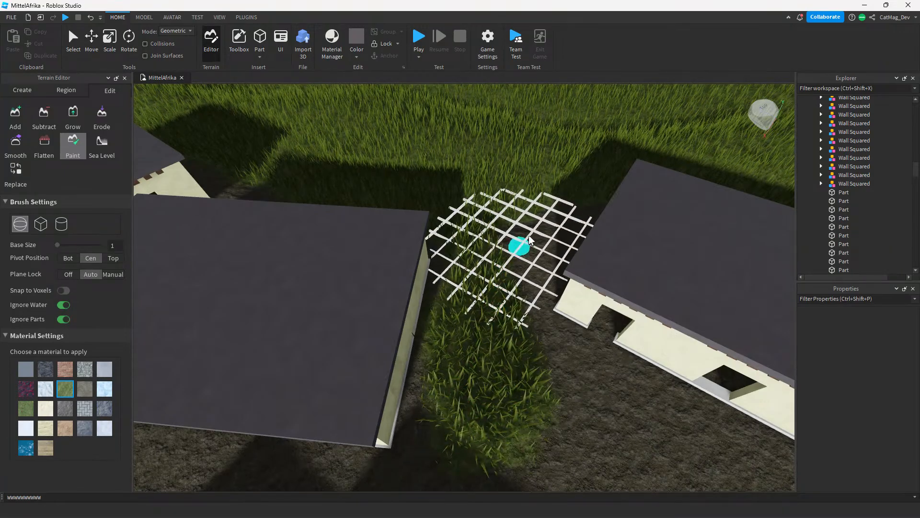
Paint Ground over the front end of the new grass strip so it stops level with the fronts of the two houses.
right_click_drag(556, 236, 557, 234)
right_click_drag(522, 189, 522, 188)
right_click_drag(565, 272, 565, 272)
key("w")
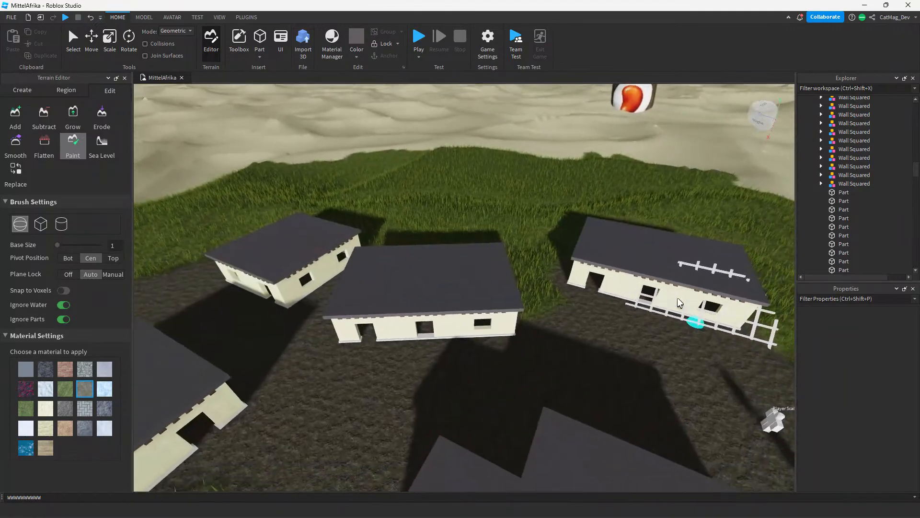
key("w")
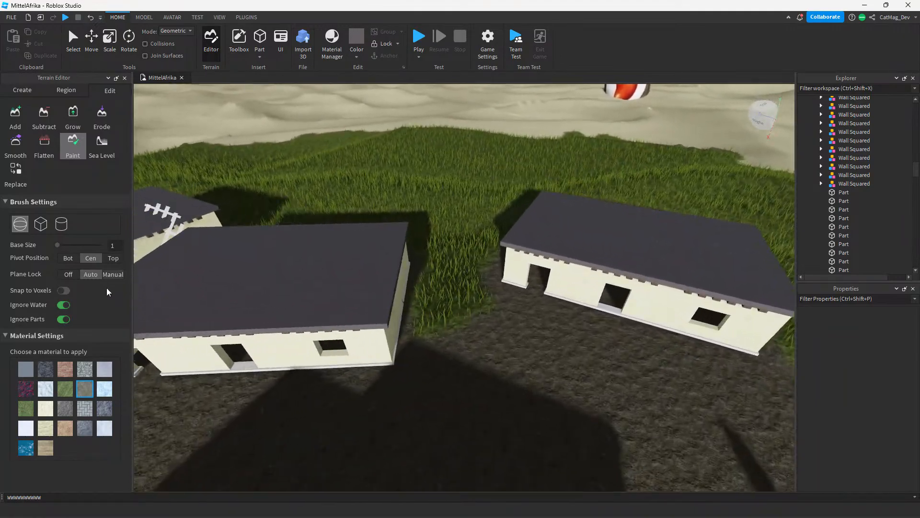
Set the paint material to Grass and examine the grass and dirt edges around the houses and road from above.
key("w")
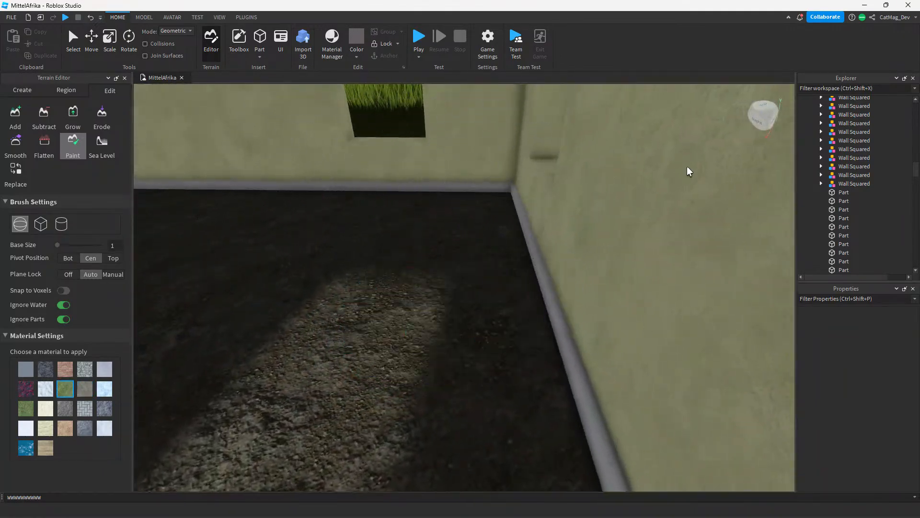
key("s")
mouse_move(687, 166)
right_mouse_down()
mouse_move(660, 160)
mouse_move(637, 221)
mouse_move(597, 238)
mouse_move(476, 340)
right_mouse_up()
key("w")
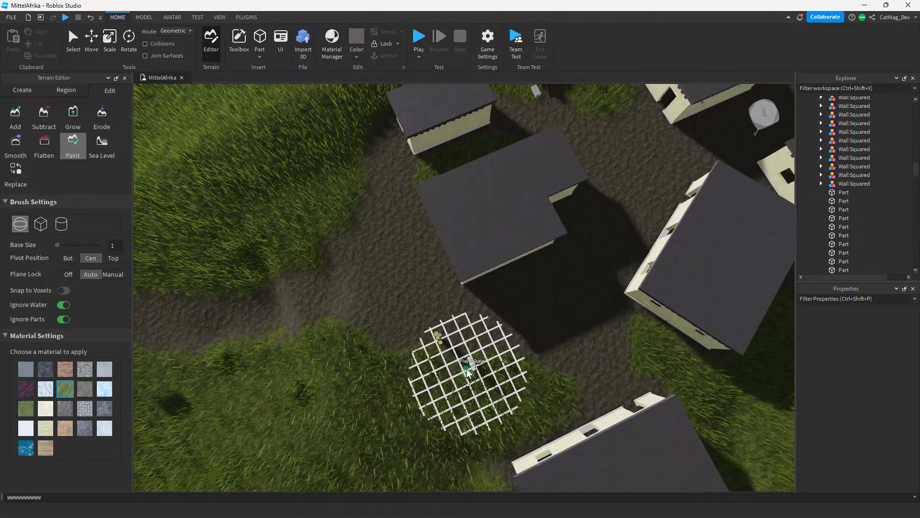
right_click_drag(420, 372, 686, 327)
scroll(686, 327, "down", 8)
scroll(528, 403, "up", 3)
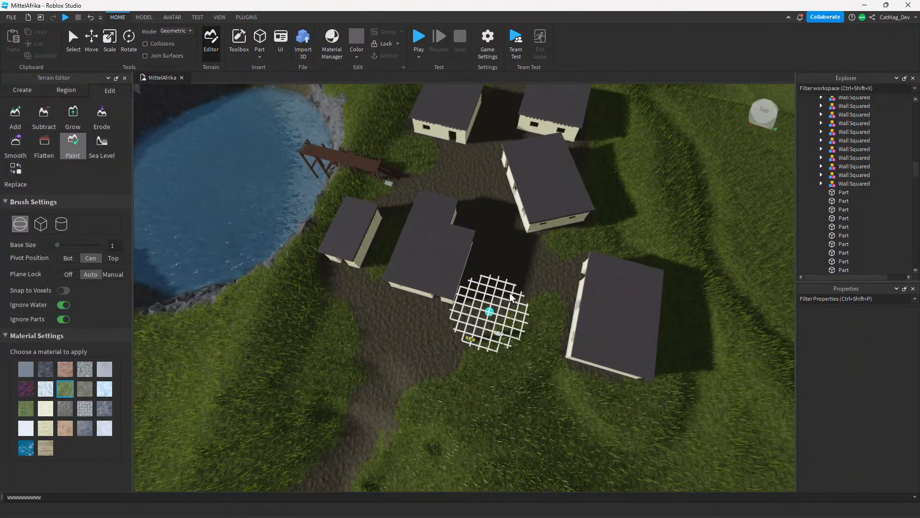
scroll(483, 369, "up", 5)
scroll(503, 336, "down", 3)
scroll(431, 397, "up", 4)
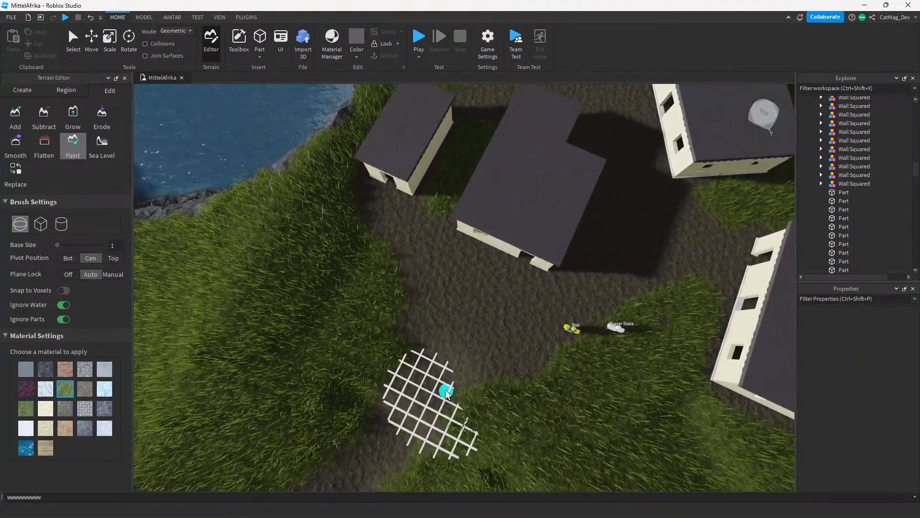
scroll(559, 422, "down", 3)
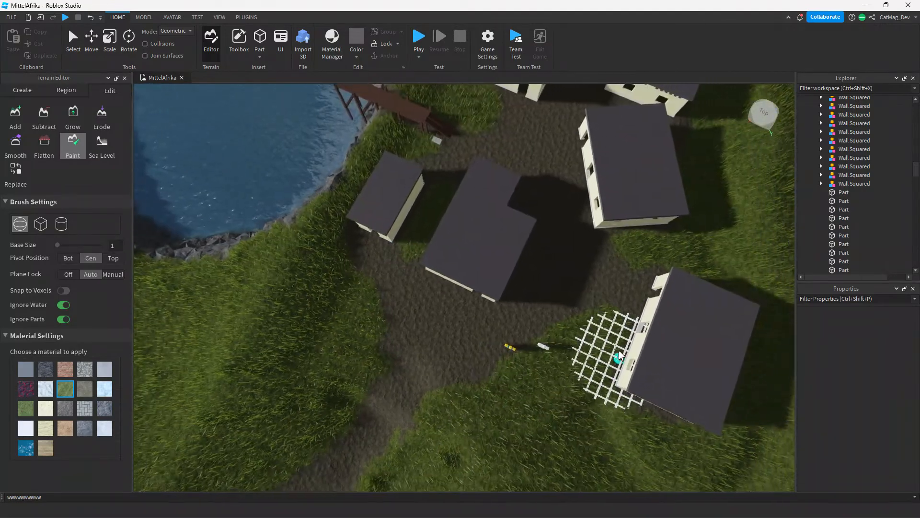
scroll(619, 350, "up", 3)
right_click_drag(527, 389, 523, 394)
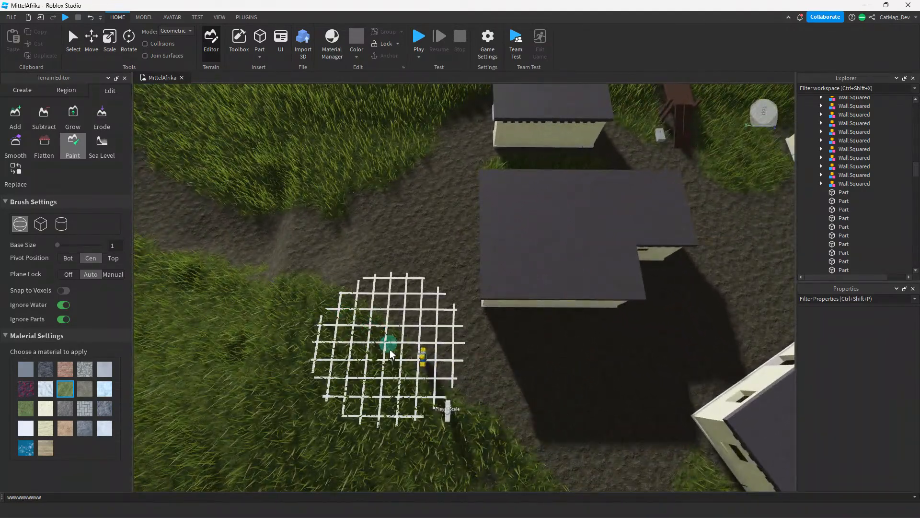
key("d")
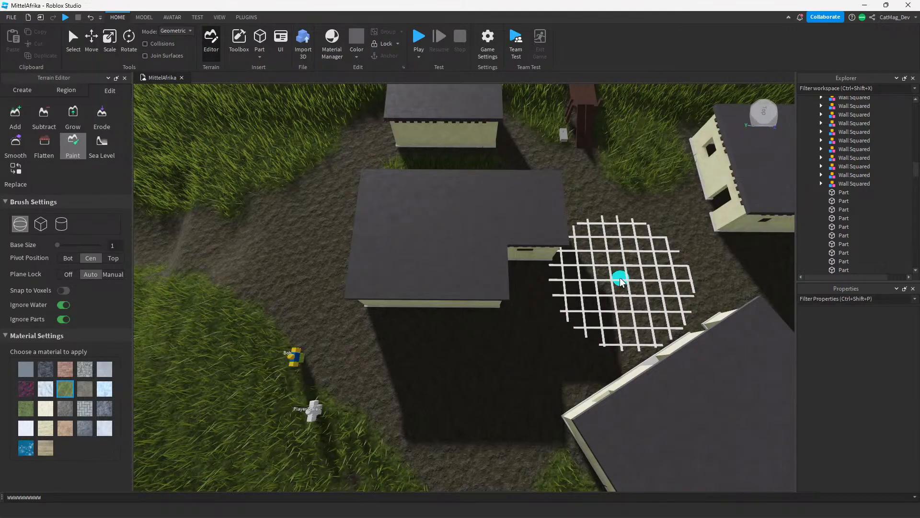
Try painting Grass on the shaded ground in the notch of the L-shaped house.
scroll(626, 203, "up", 4)
right_click_drag(627, 203, 626, 202)
key("d")
right_click_drag(462, 252, 415, 292)
scroll(516, 273, "up", 1)
key("a")
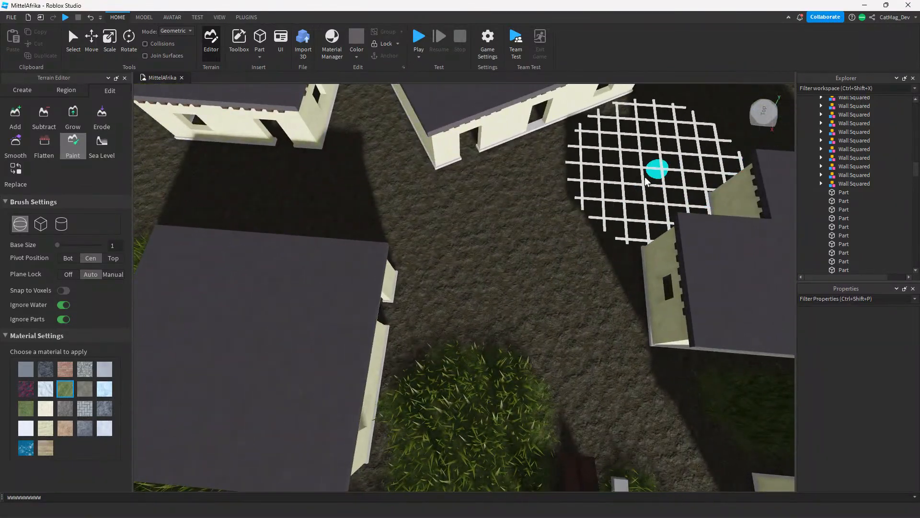
right_click_drag(553, 208, 553, 208)
key("w")
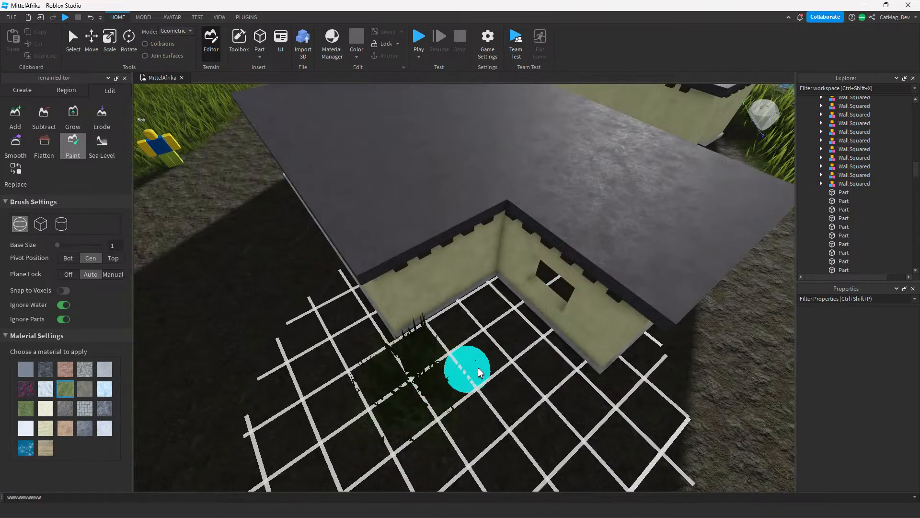
right_click_drag(442, 355, 438, 341)
key("w")
key("s")
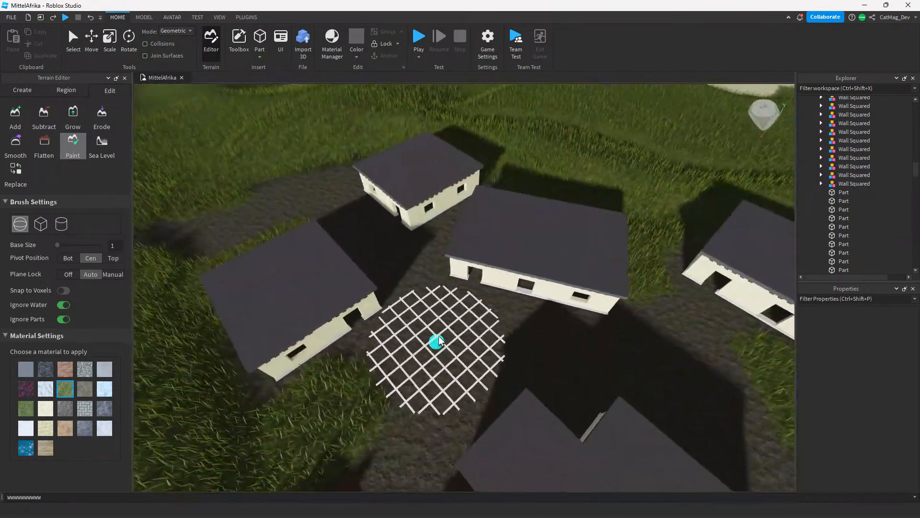
Paint Grass along both edges of the dirt trail where it leaves the village beside the two outer houses.
key("w")
right_click_drag(350, 149, 350, 151)
key("s")
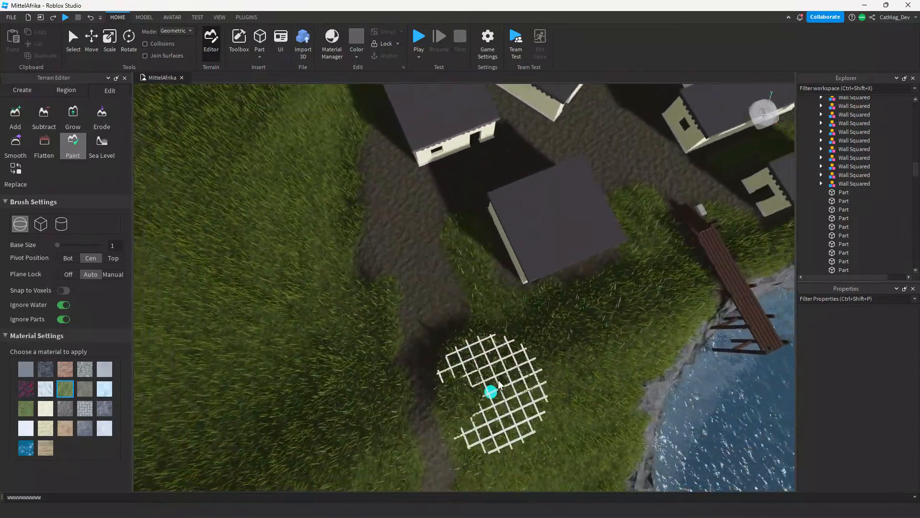
right_click_drag(491, 390, 491, 391)
key("w")
mouse_move(472, 256)
left_mouse_down()
mouse_move(458, 160)
mouse_move(449, 309)
left_mouse_up()
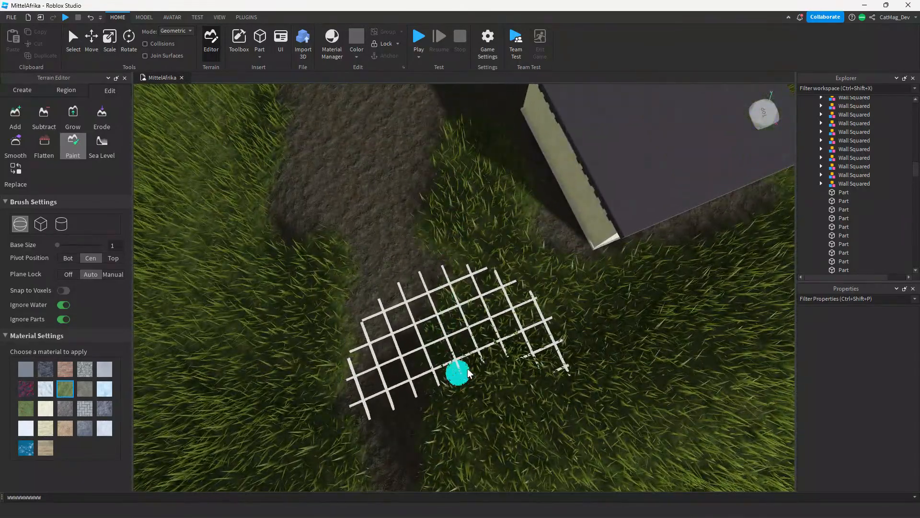
key("s")
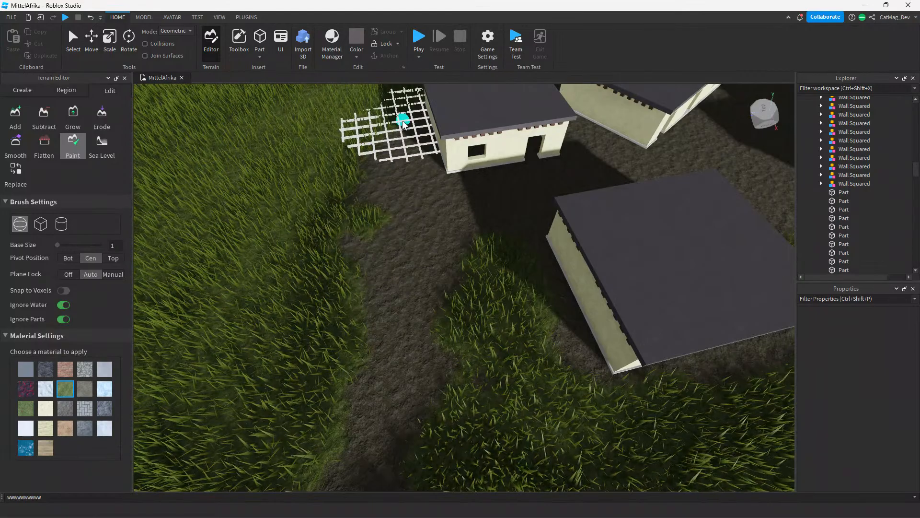
left_click_drag(343, 294, 377, 149)
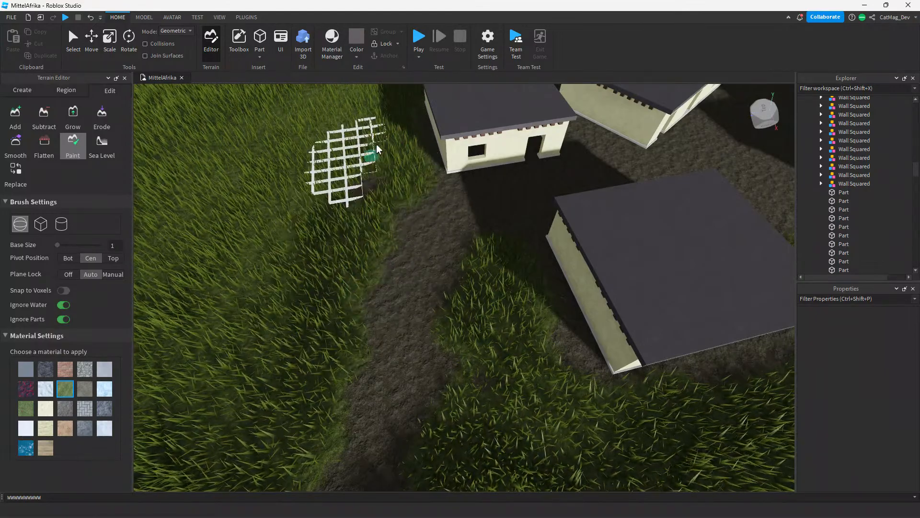
Examine the dirt trail winding from the outer houses to the lake shore and back into the village.
key("s")
right_click_drag(345, 200, 346, 201)
right_click_drag(456, 204, 456, 204)
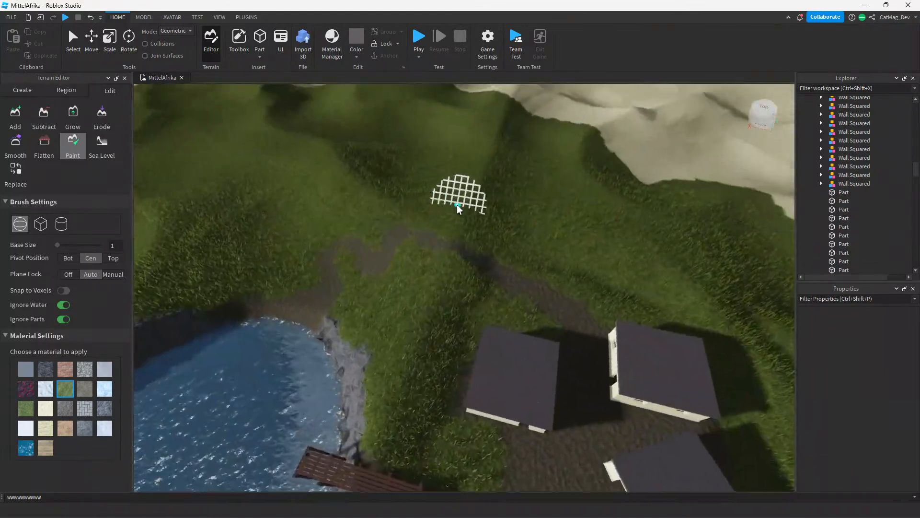
key("w")
key("w")
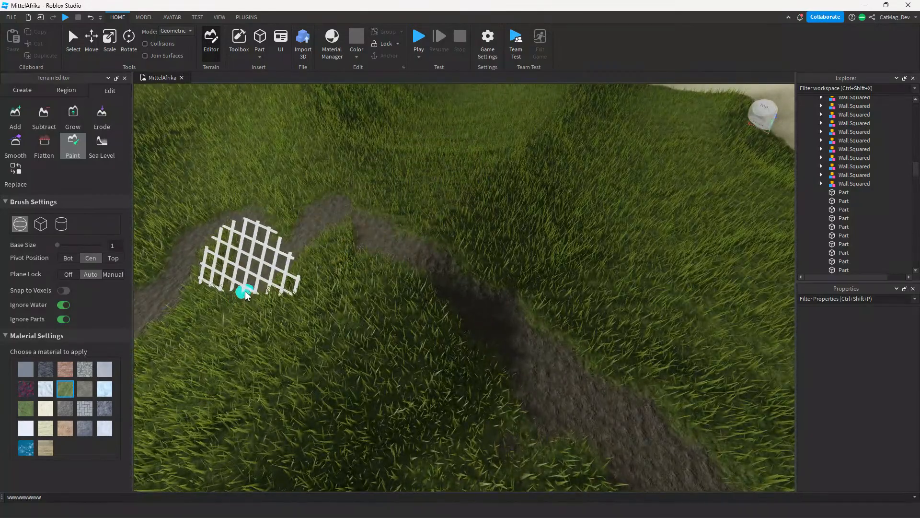
key("s")
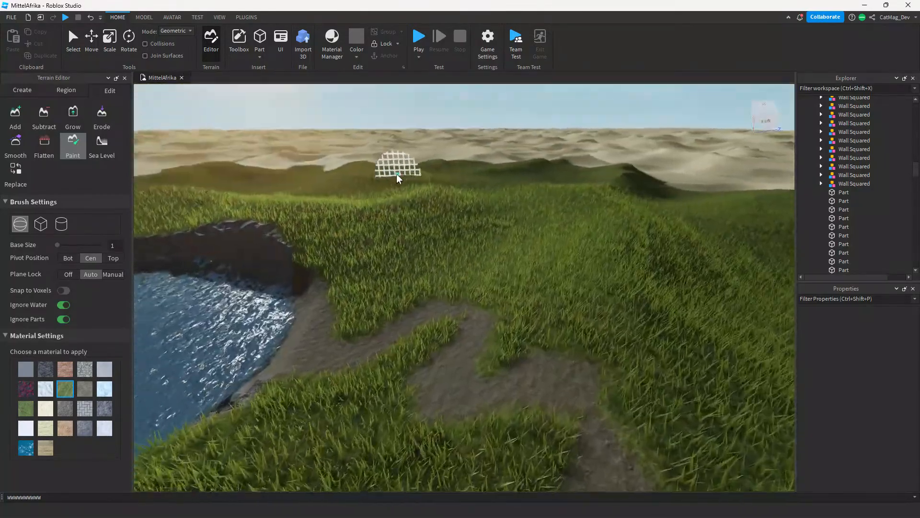
right_click_drag(398, 174, 398, 173)
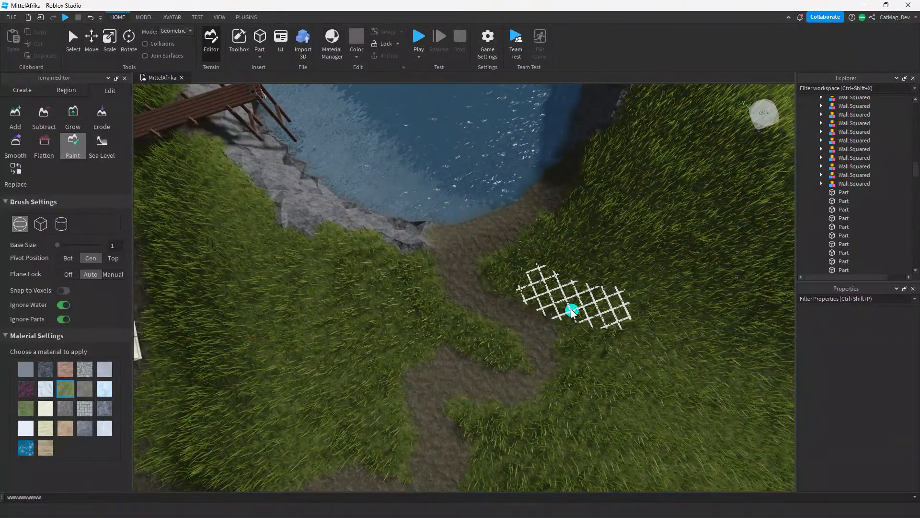
key("s")
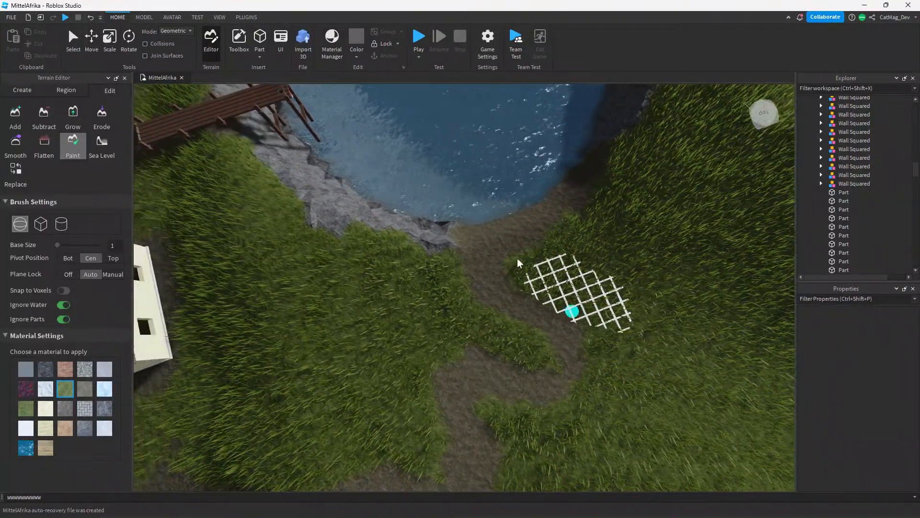
right_click_drag(570, 310, 577, 317)
key("w")
key("s")
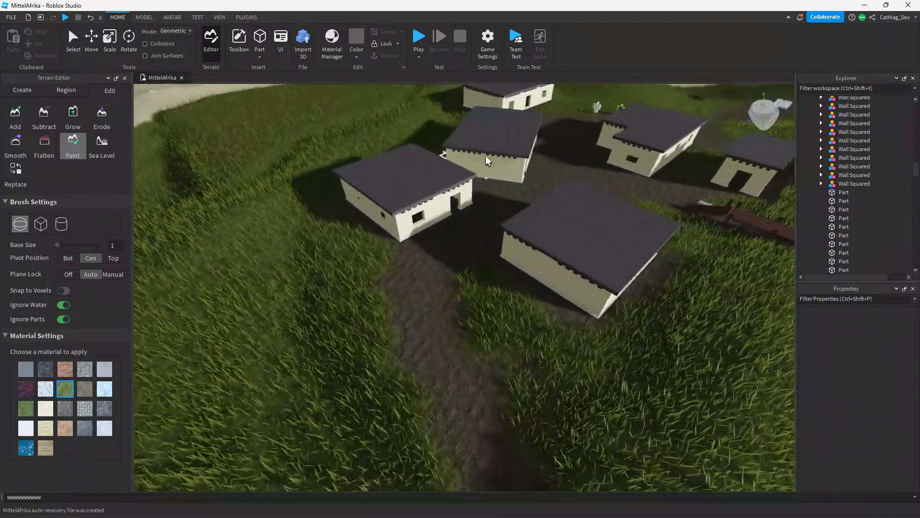
right_click_drag(531, 145, 531, 144)
key("s")
key("w")
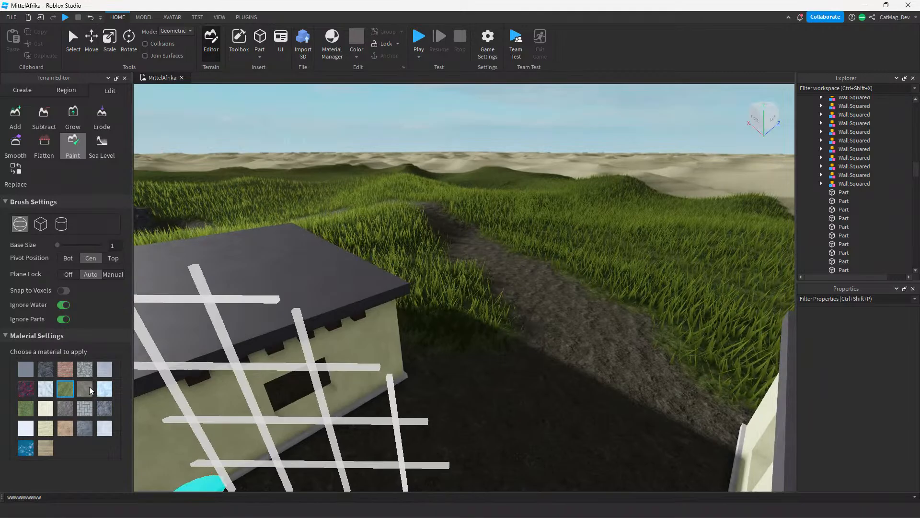
Set the paint material to Ground and survey the dirt trail and houses from ground level and from above.
left_click(85, 389)
key("s")
key("w")
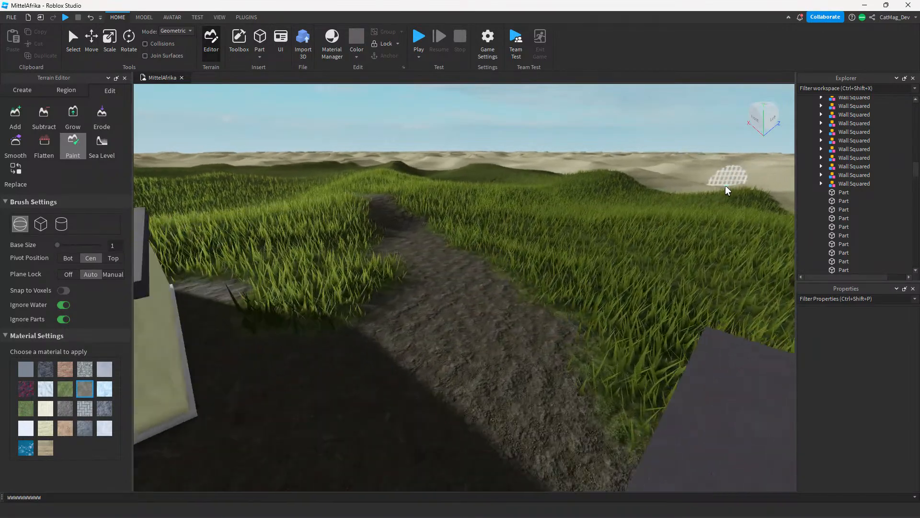
key("w")
right_click_drag(726, 186, 725, 185)
key("w")
key("w")
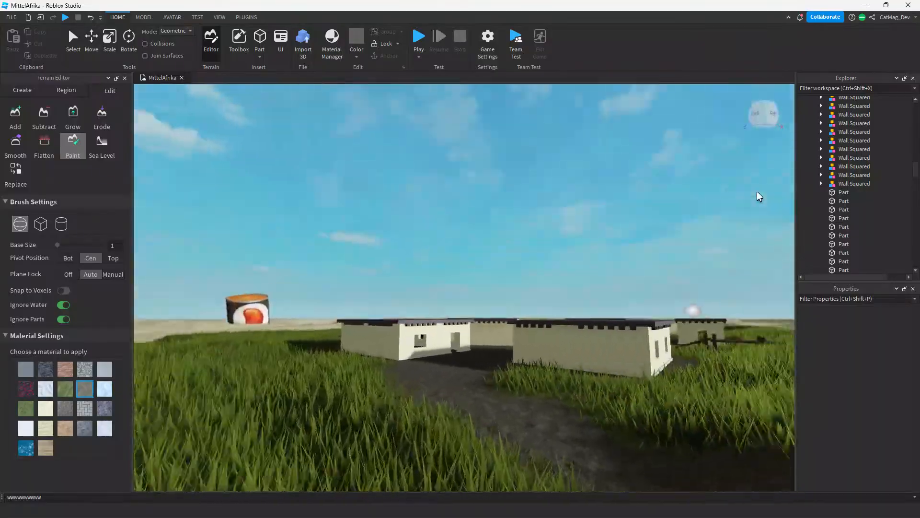
key("e")
right_click_drag(497, 226, 497, 225)
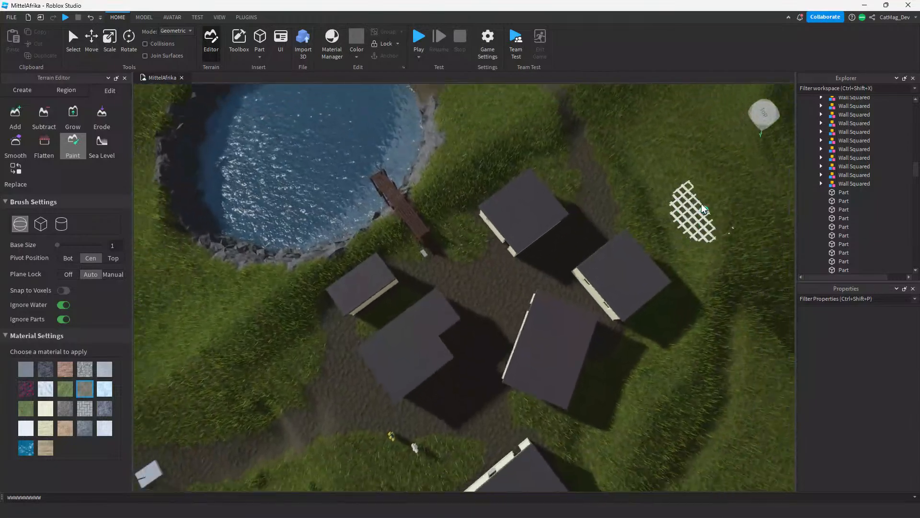
Try painting Rock on the shaded ground beside the L-shaped house, and undo that stroke.
right_click_drag(680, 230, 666, 229)
left_click(104, 407)
scroll(545, 375, "up", 3)
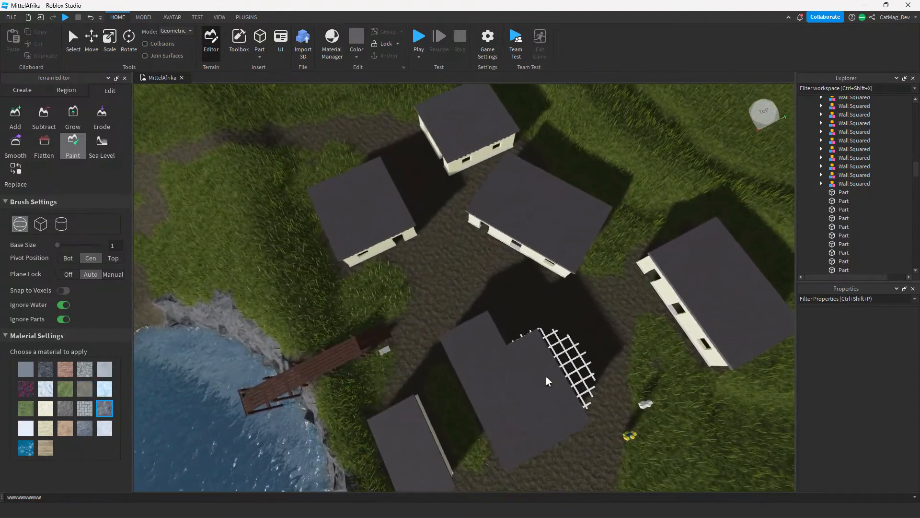
scroll(546, 376, "up", 5)
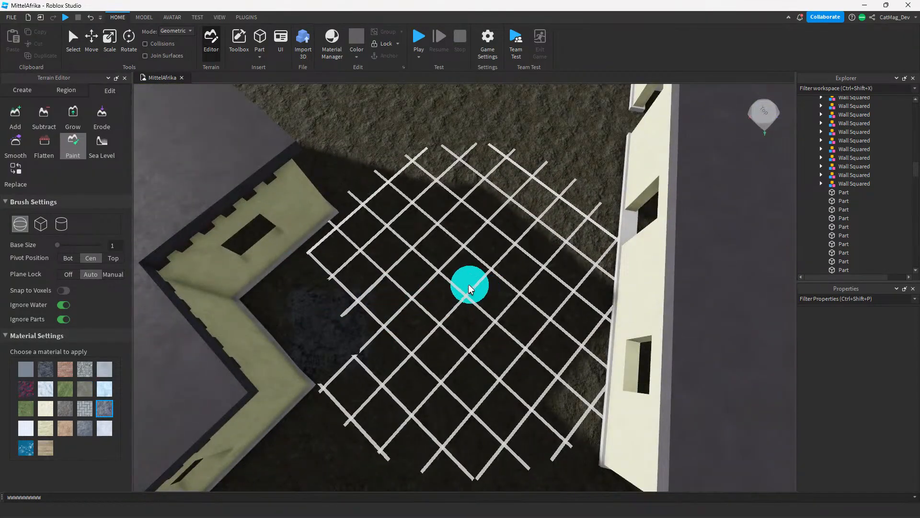
right_click_drag(469, 285, 468, 285)
right_click_drag(532, 225, 532, 224)
key("w")
scroll(532, 225, "down", 4)
scroll(517, 160, "down", 3)
key("ctrl+z")
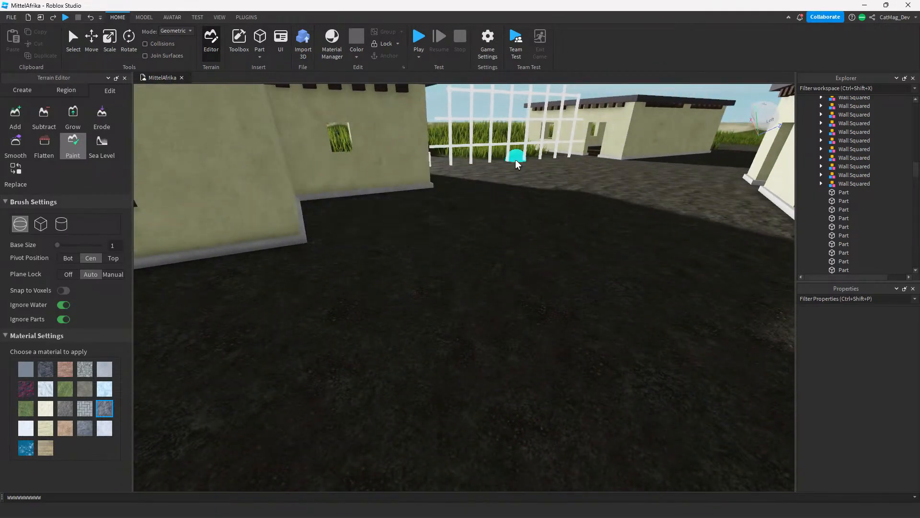
Set the paint material back to Ground.
scroll(528, 158, "down", 4)
right_click_drag(528, 158, 501, 144)
scroll(528, 157, "up", 4)
left_click(82, 389)
Smooth the uneven bend of the dirt road leading to the village houses, using a base size of 6 and strength 1.
key("w")
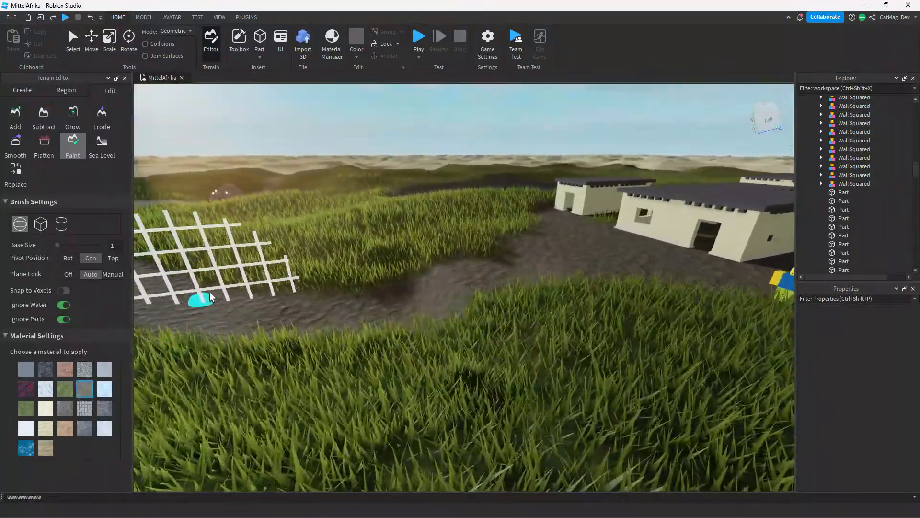
right_click_drag(210, 293, 348, 261)
key("w")
key("s")
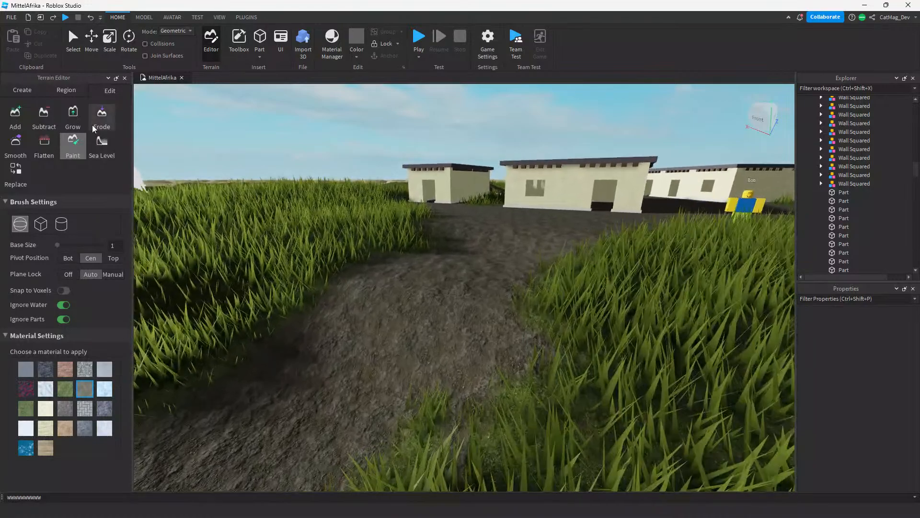
left_click(16, 147)
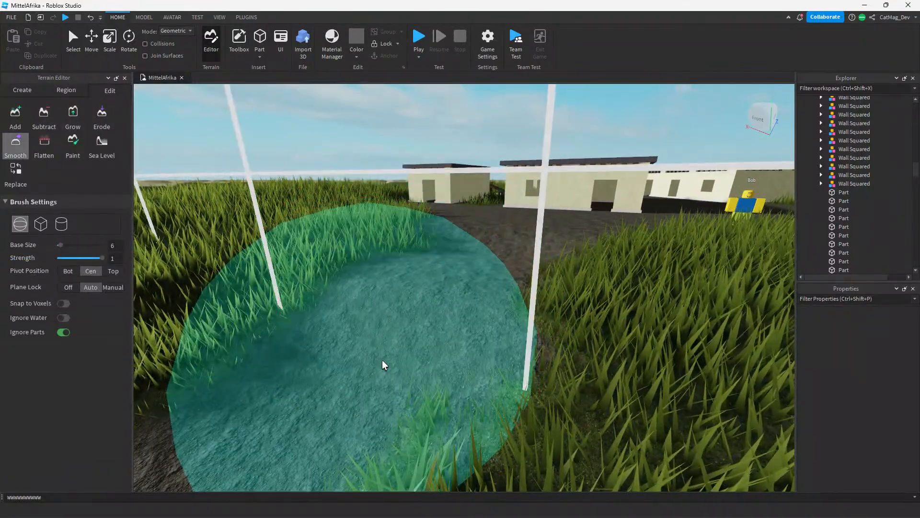
key("s")
key("w")
left_click_drag(421, 300, 338, 363)
right_click_drag(337, 363, 329, 359)
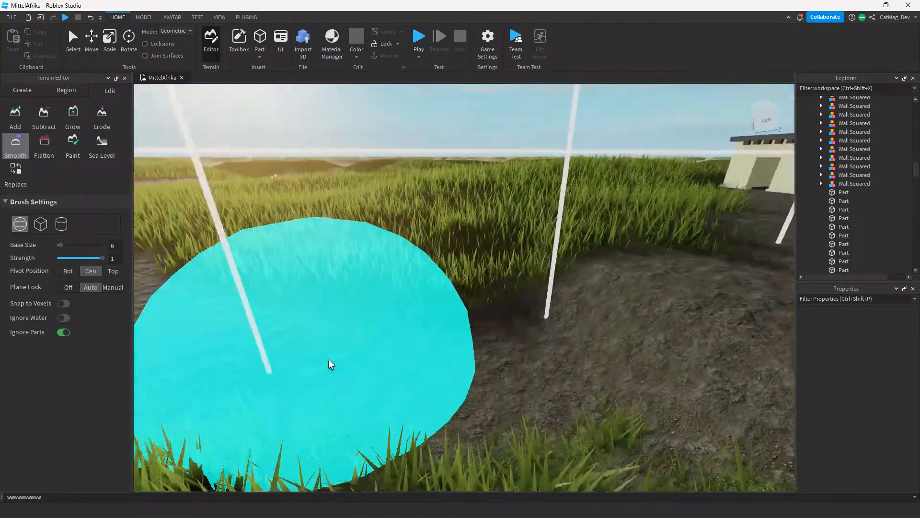
key("s")
mouse_move(329, 360)
left_mouse_down()
mouse_move(355, 326)
mouse_move(413, 326)
left_mouse_up()
mouse_move(341, 336)
left_mouse_down()
mouse_move(391, 340)
mouse_move(624, 279)
left_mouse_up()
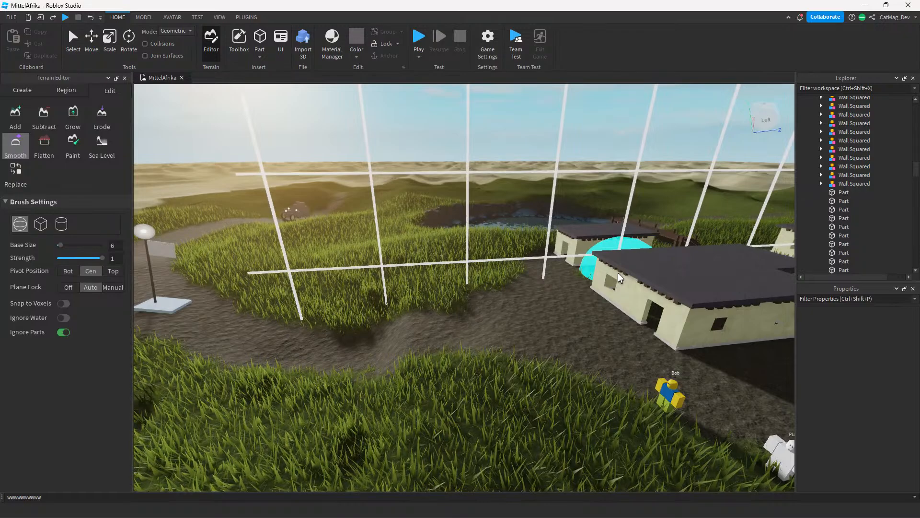
Try adding Ground terrain at the bend of the dirt road with a base size of 1, and undo the last stroke.
scroll(456, 283, "up", 3)
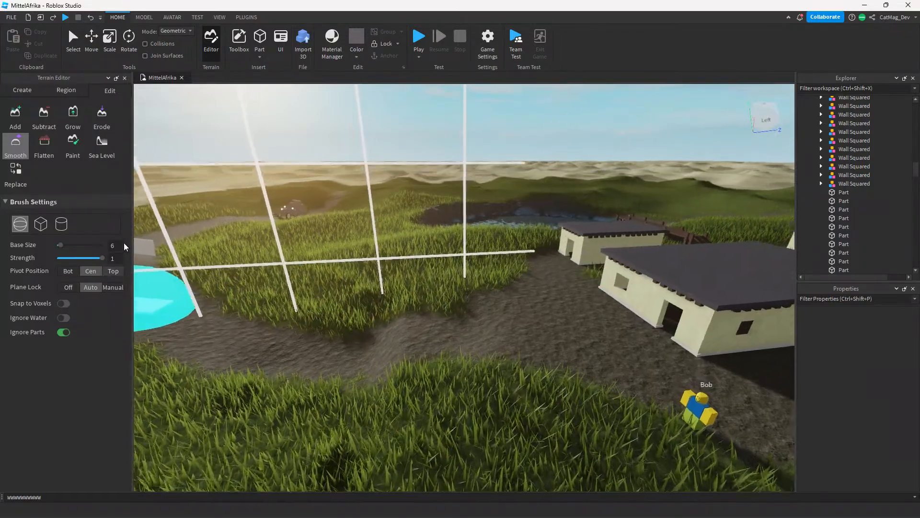
key("w")
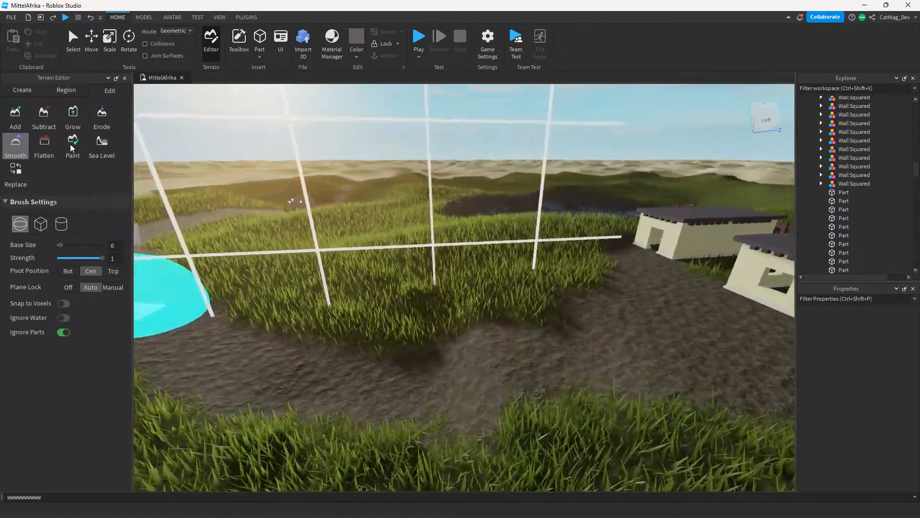
left_click(15, 117)
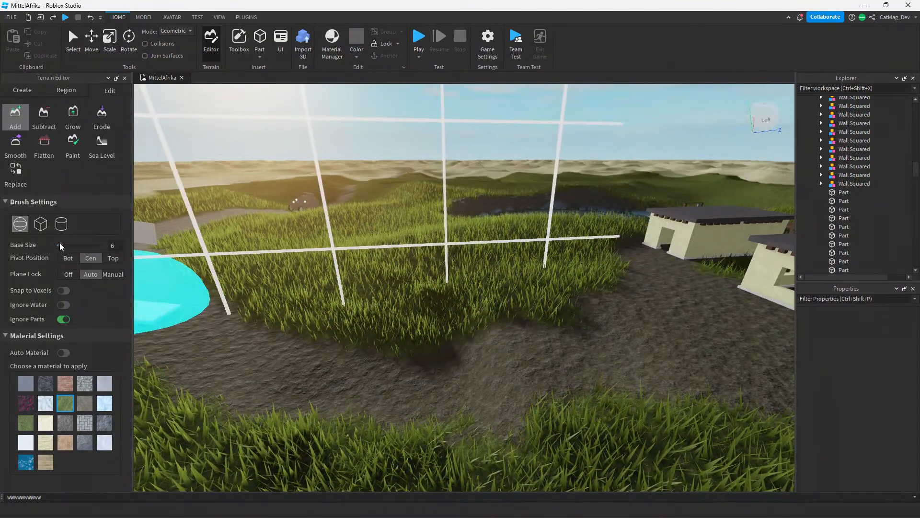
left_click_drag(59, 243, 57, 244)
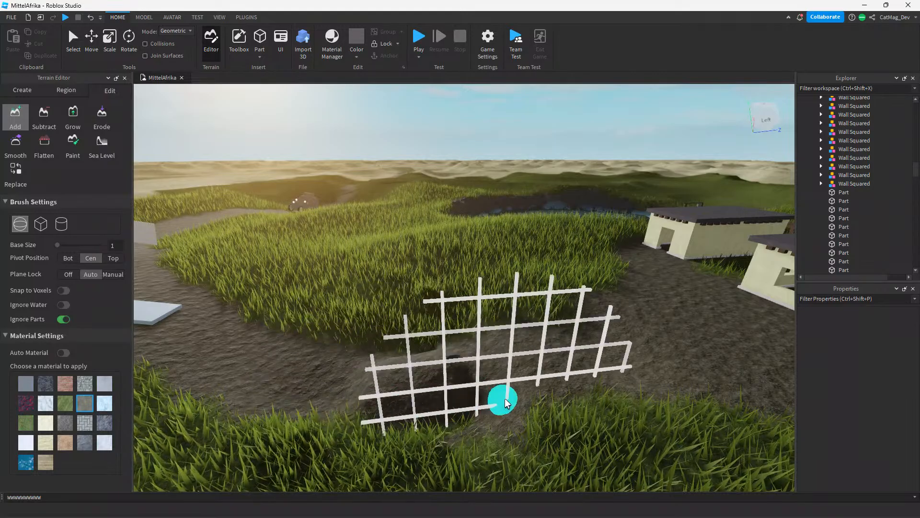
right_click_drag(506, 399, 545, 342)
key("s")
key("ctrl+z")
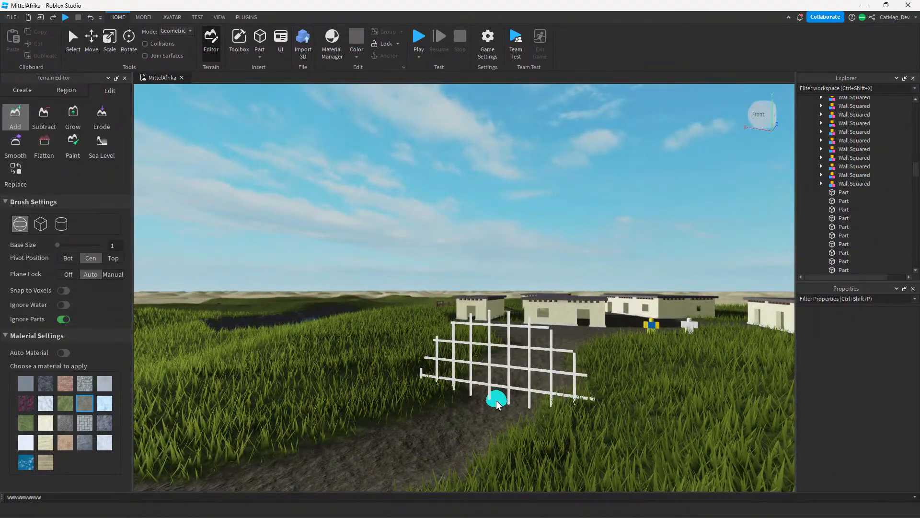
Examine the step in the dirt road from ground level and undo the last terrain addition there.
right_click_drag(552, 370, 554, 375)
key("w")
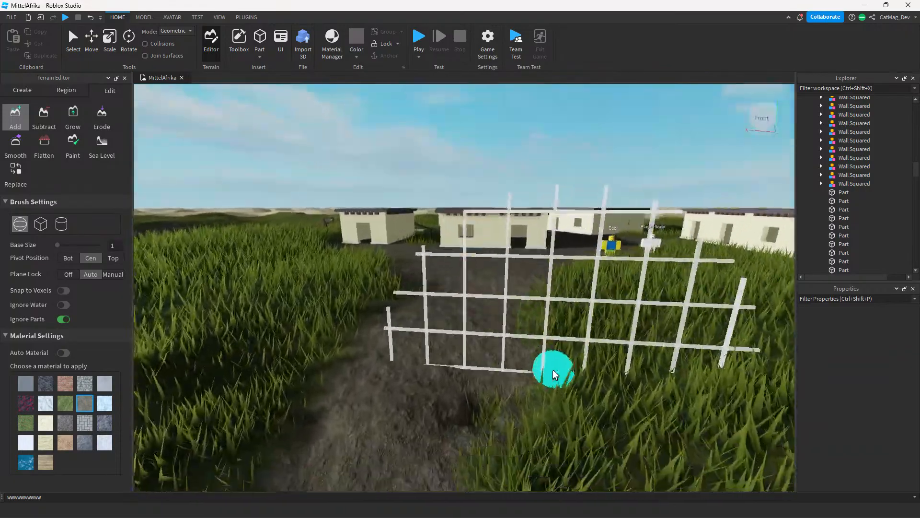
key("s")
right_click_drag(549, 297, 549, 300)
key("w")
key("w")
key("s")
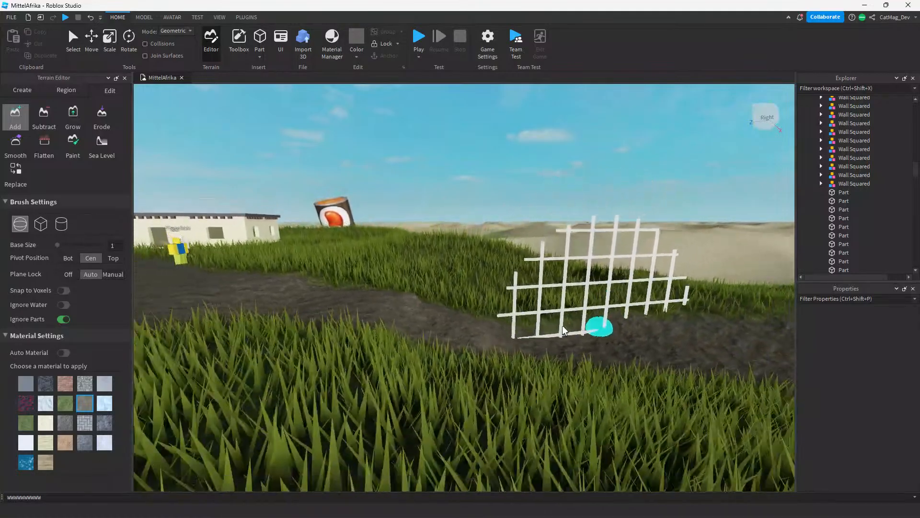
key("w")
key("a")
key("ctrl+z")
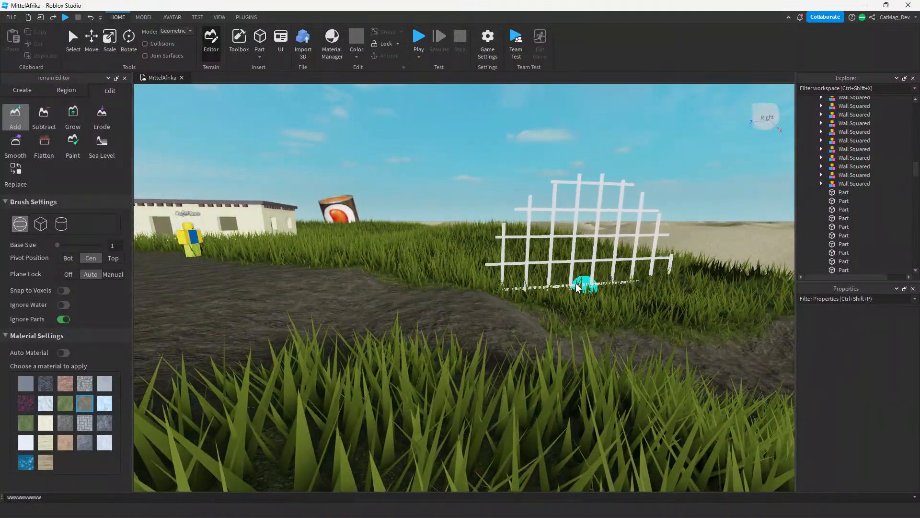
Try eroding the raised step in the dirt road with a base size of 6 and strength 1.
key("w")
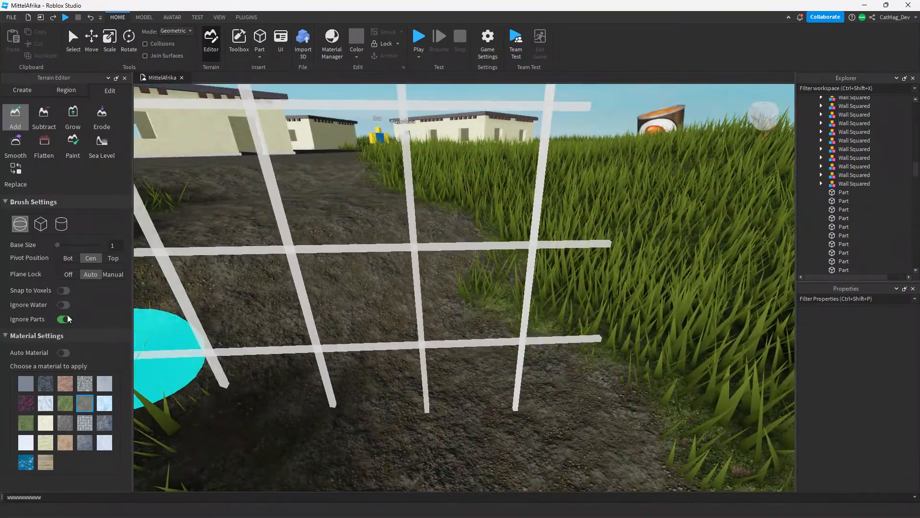
mouse_move(297, 336)
right_mouse_down()
mouse_move(364, 331)
mouse_move(351, 356)
right_mouse_up()
key("s")
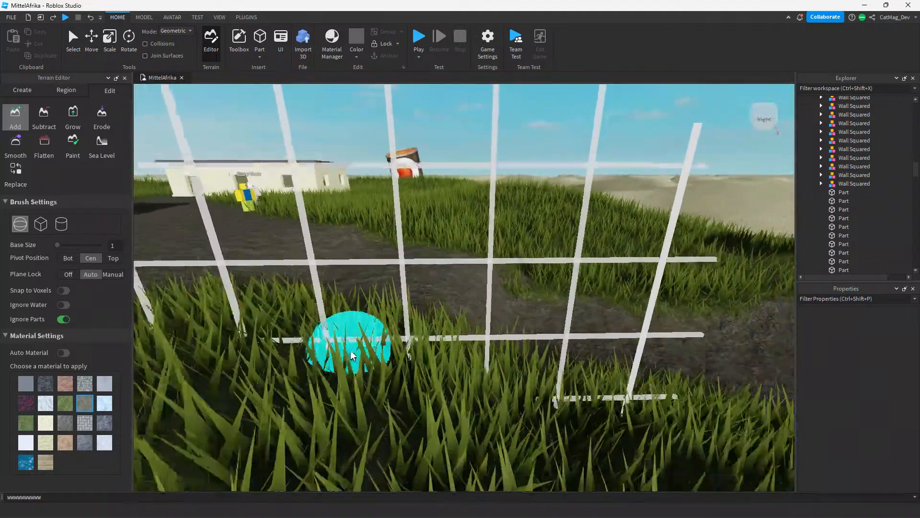
key("w")
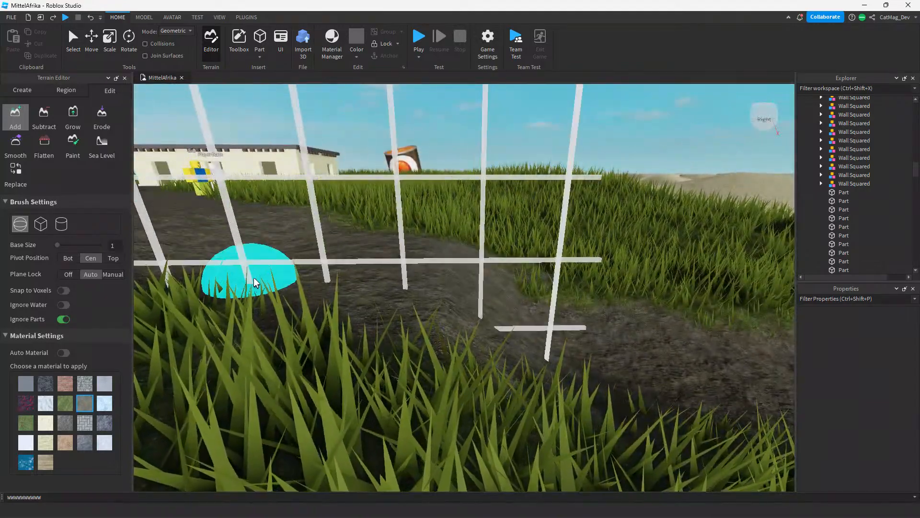
key("s")
left_click(105, 115)
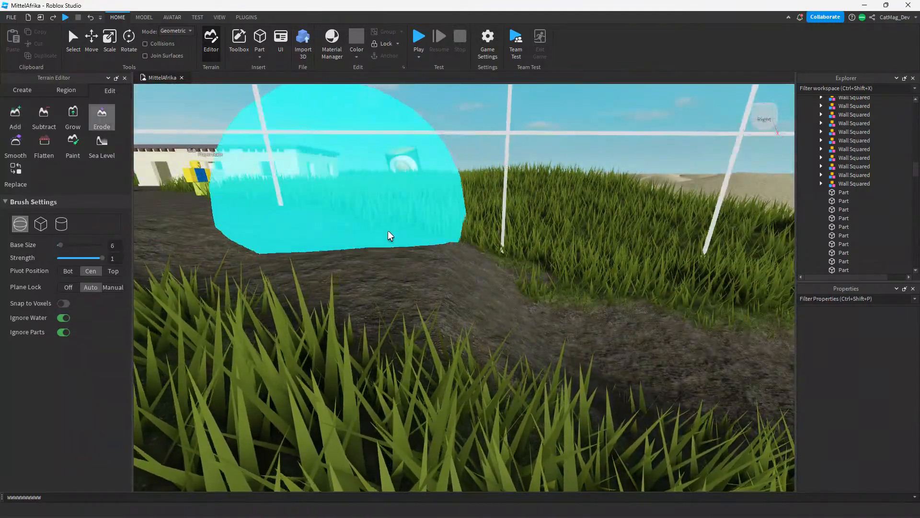
right_click_drag(389, 231, 395, 215)
scroll(395, 216, "down", 3)
mouse_move(421, 221)
left_mouse_down()
mouse_move(422, 207)
mouse_move(387, 172)
mouse_move(415, 220)
left_mouse_up()
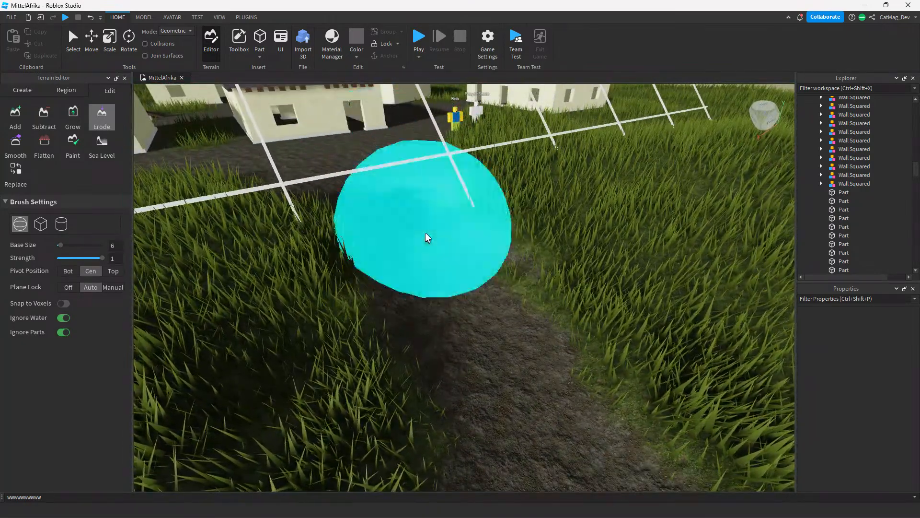
left_click(431, 257)
right_click_drag(479, 133, 482, 115)
key("w")
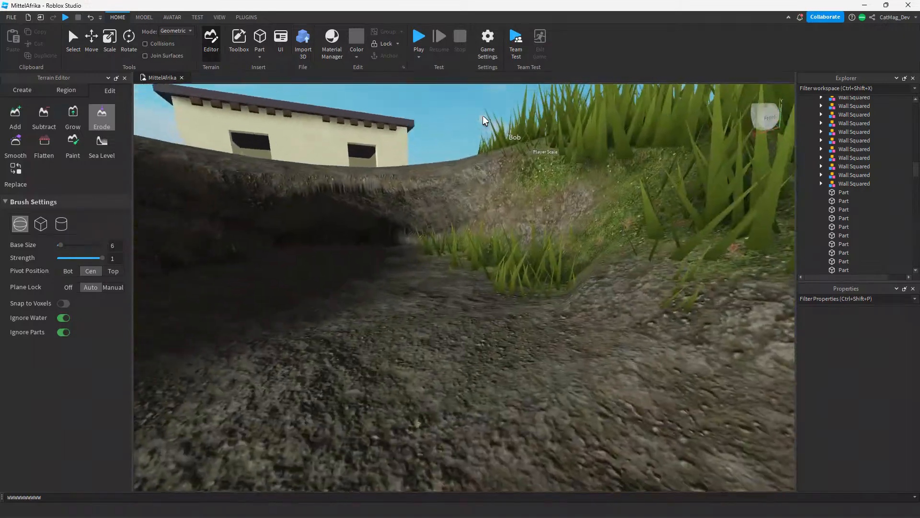
Try filling the eroded pit in the road by adding Ground with a base size of 1.
left_click(13, 119)
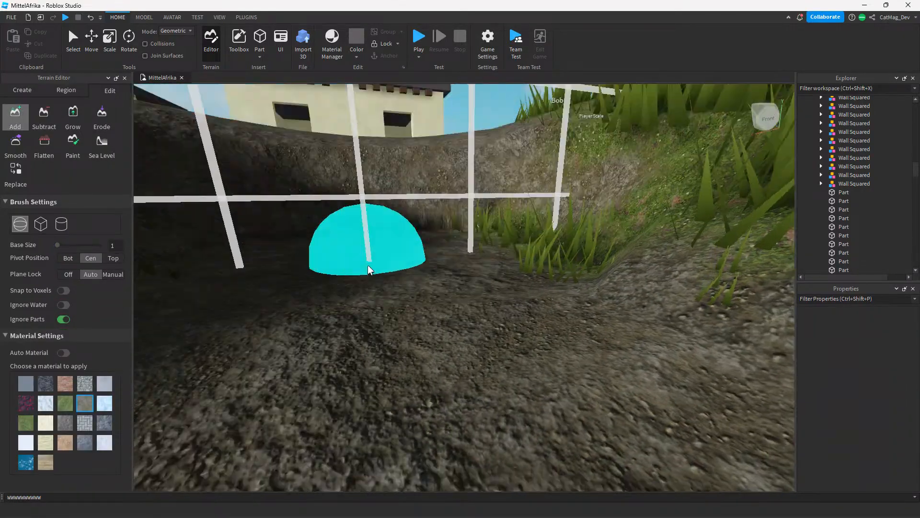
key("s")
right_click_drag(367, 264, 477, 226)
left_click_drag(441, 254, 528, 253)
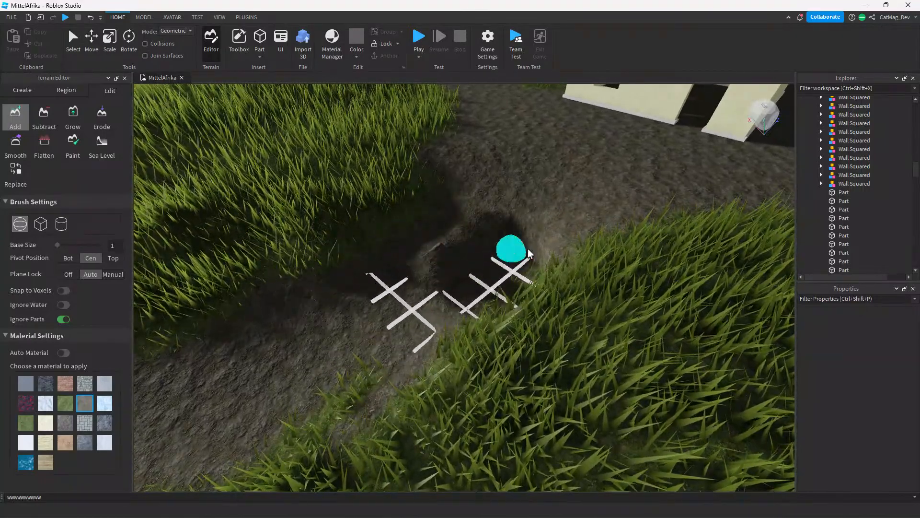
Undo the Ground additions and the erosion strokes that opened the pit in the dirt road.
key("ctrl+z")
key("ctrl+z")
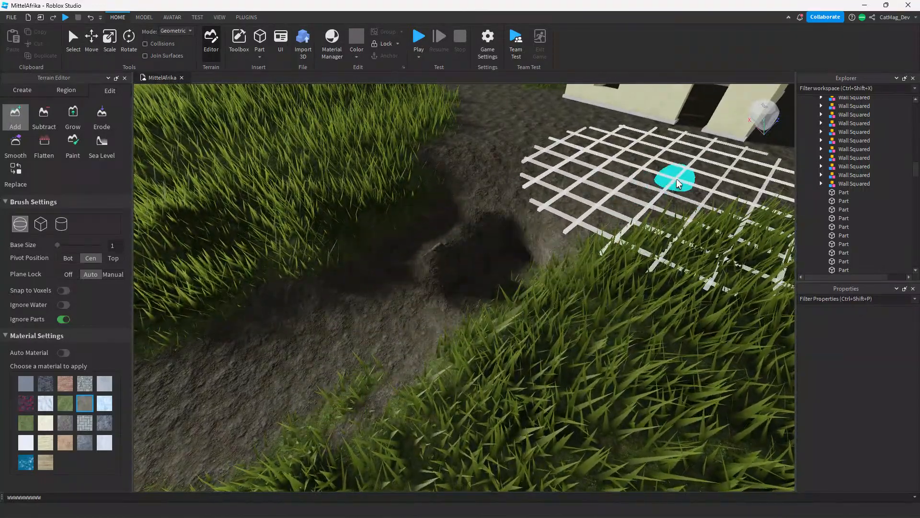
key("ctrl+z")
key("ctrl+z")
key("ctrl+z")
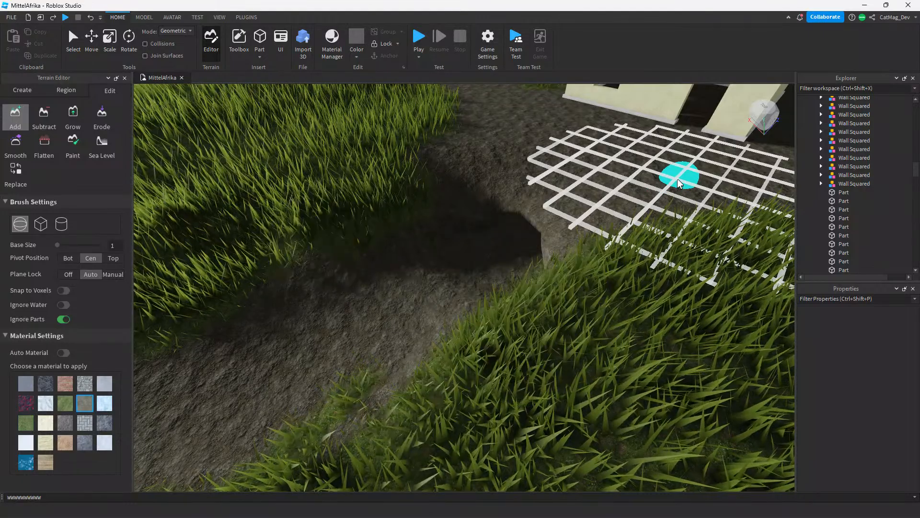
key("ctrl+z")
key("ctrl+z")
key("ctrl+z")
key("ctrl+z")
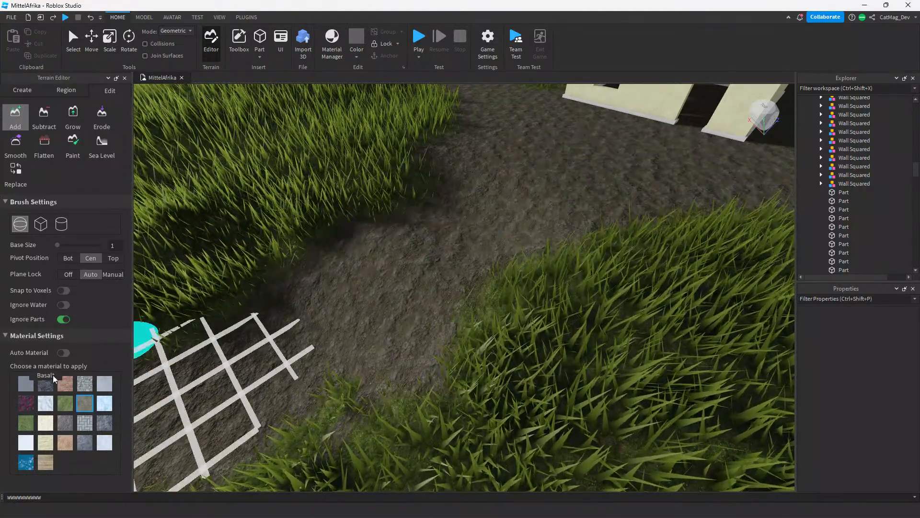
Erode the raised road surface beside the grass with the Erode brush at base size 1 and strength 0.5.
key("a")
left_click(102, 115)
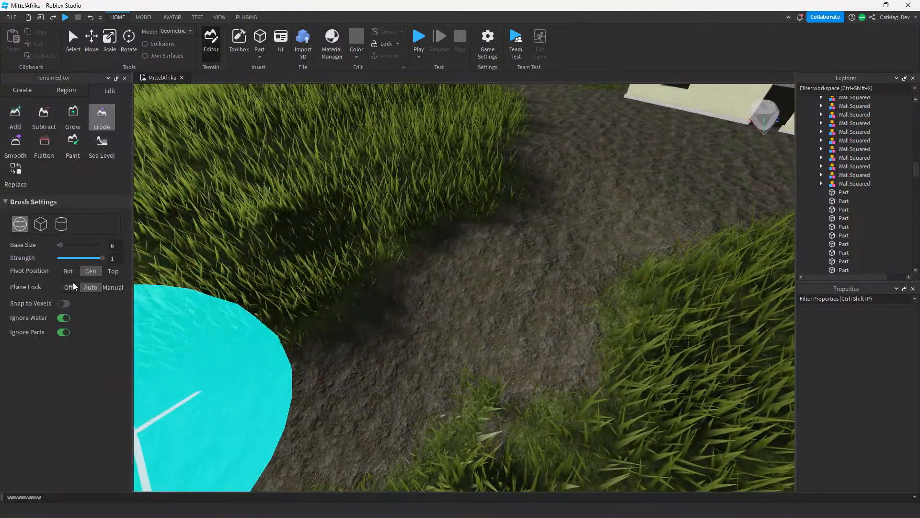
left_click_drag(60, 245, 42, 246)
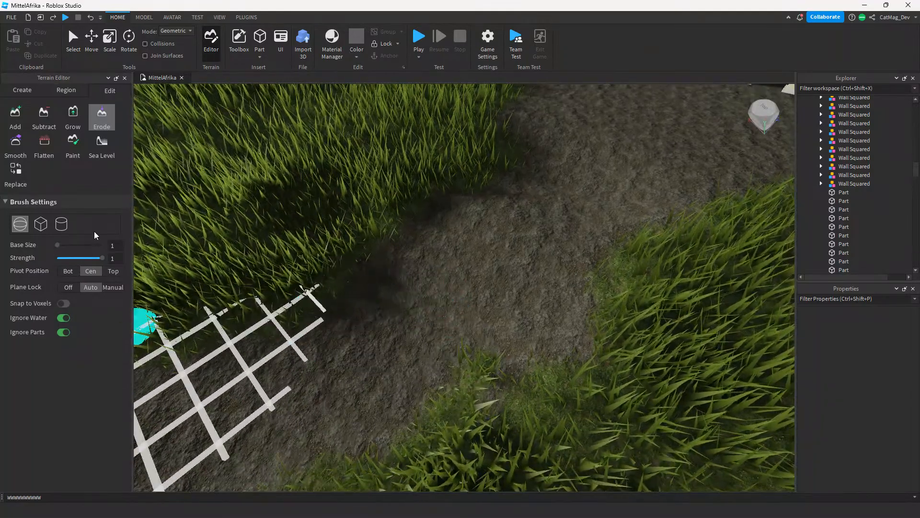
left_click_drag(102, 257, 79, 258)
right_click_drag(315, 307, 314, 306)
key("w")
key("s")
key("w")
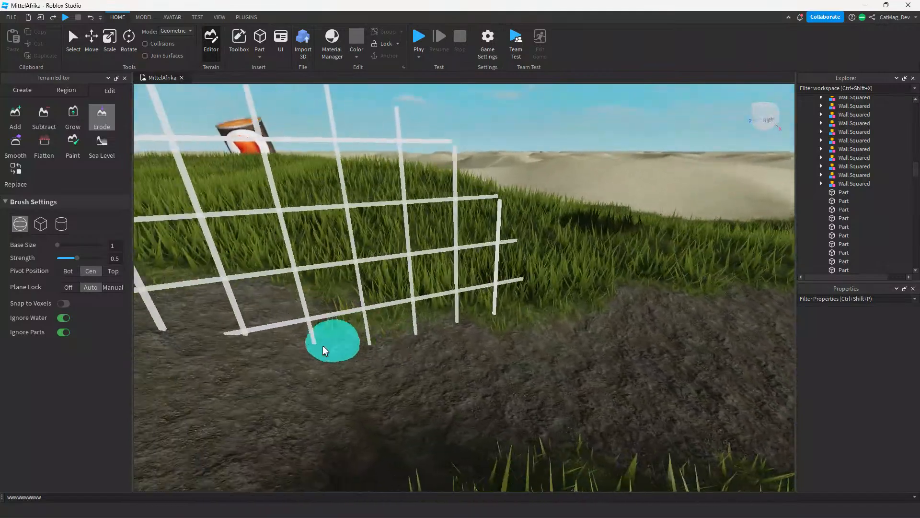
left_click_drag(323, 346, 364, 364)
right_click_drag(364, 363, 347, 398)
key("s")
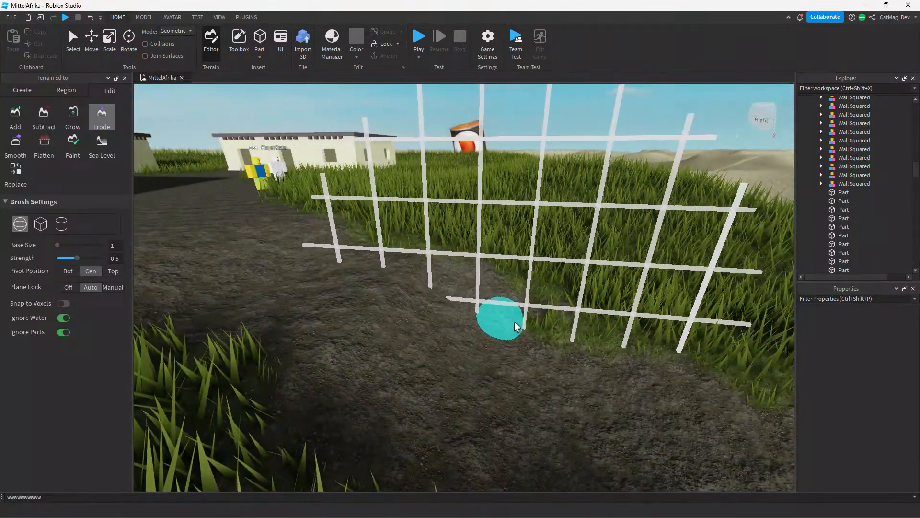
Erode the ledge in the middle of the dirt road and along its grassy edge to ease the slope.
right_click_drag(514, 321, 545, 322)
key("a")
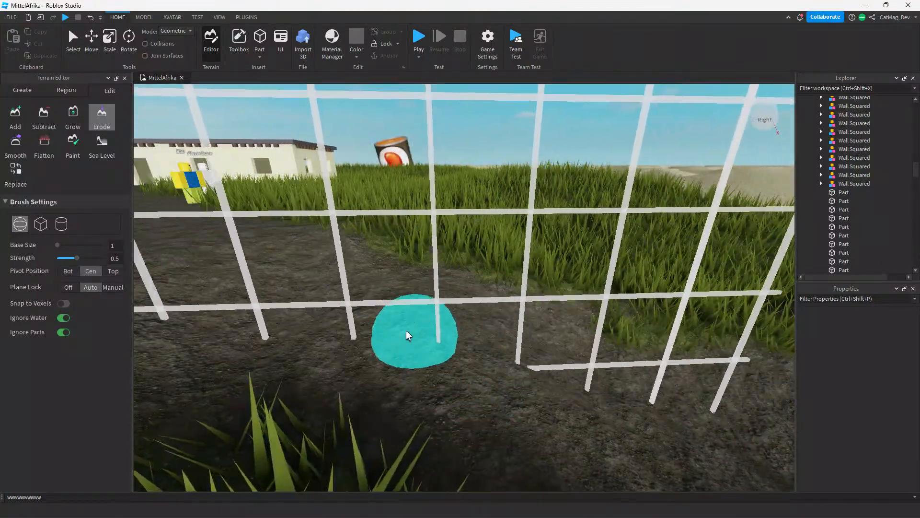
key("a")
mouse_move(434, 273)
left_mouse_down()
mouse_move(430, 293)
mouse_move(418, 267)
left_mouse_up()
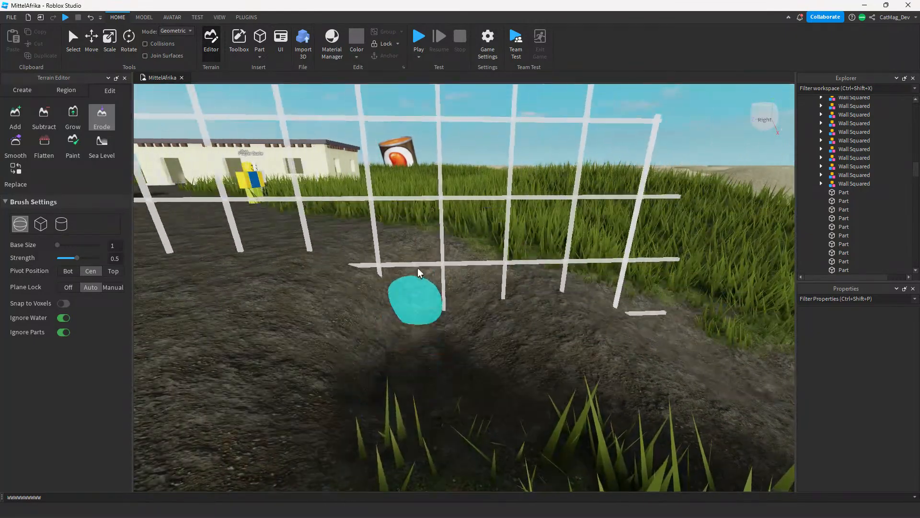
mouse_move(548, 313)
left_mouse_down()
mouse_move(559, 344)
mouse_move(537, 281)
left_mouse_up()
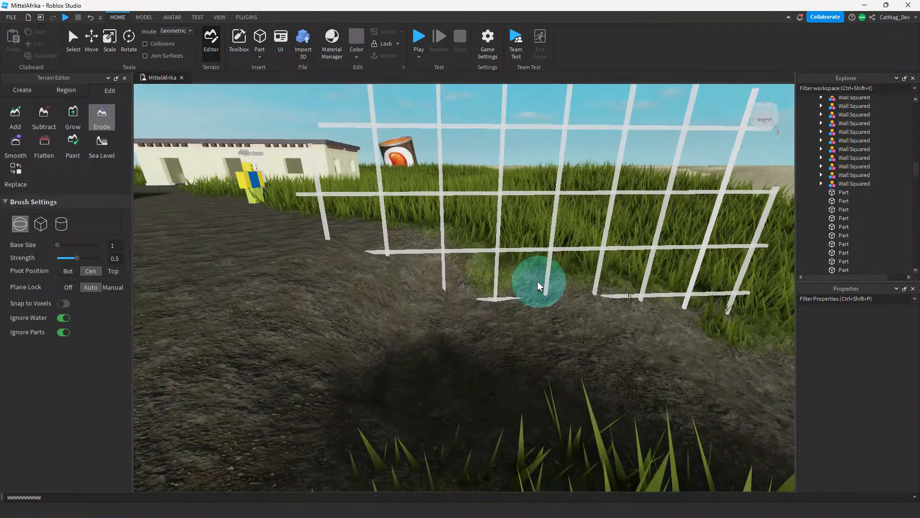
Erode the shaded side of the road slope beside the tall grass.
key("d")
right_click_drag(634, 346, 634, 352)
key("s")
key("d")
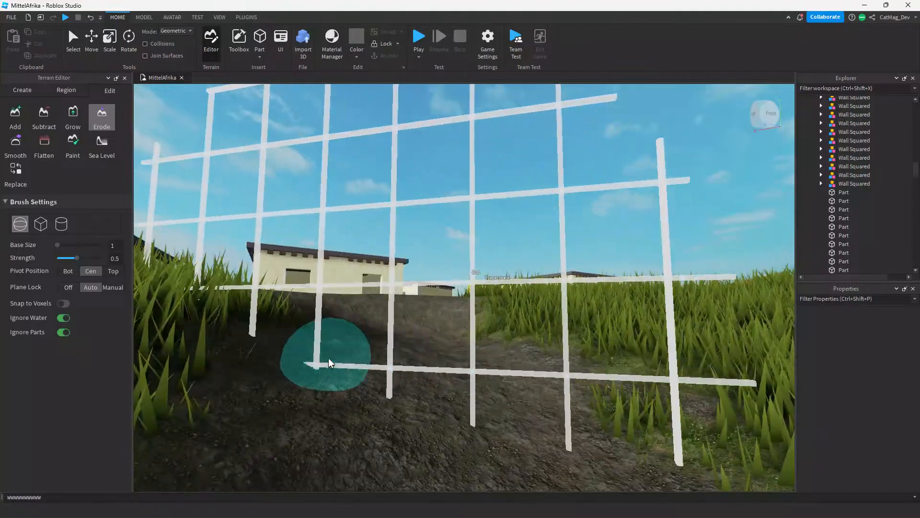
right_click_drag(499, 314, 499, 313)
key("s")
right_click_drag(628, 277, 672, 275)
key("s")
Inspect the eroded slope of the dirt road near the village houses from ground level and from above.
key("w")
key("s")
key("w")
key("s")
key("s")
key("w")
key("s")
scroll(604, 291, "up", 3)
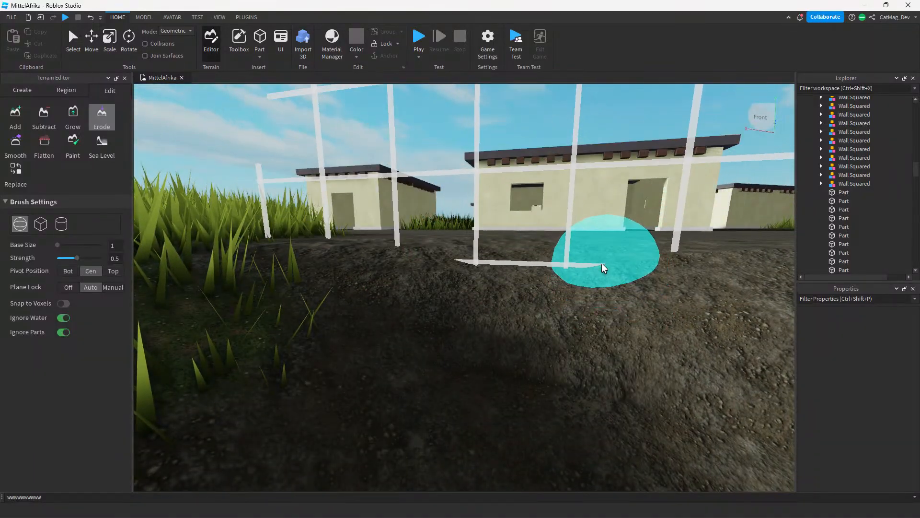
right_click_drag(602, 263, 585, 278)
scroll(584, 275, "down", 4)
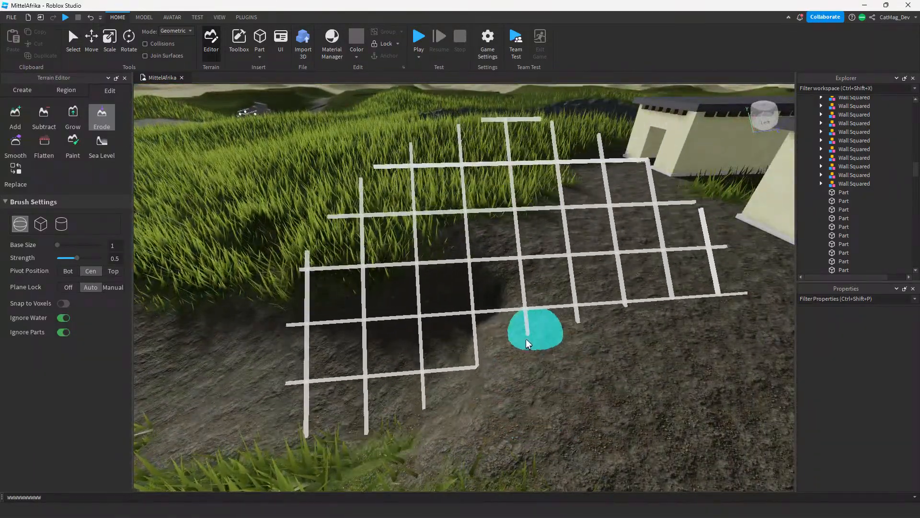
Erode the dirt bank beside the shaded hollow in the road to widen the slope toward the grass.
right_click_drag(565, 329, 565, 329)
key("w")
key("s")
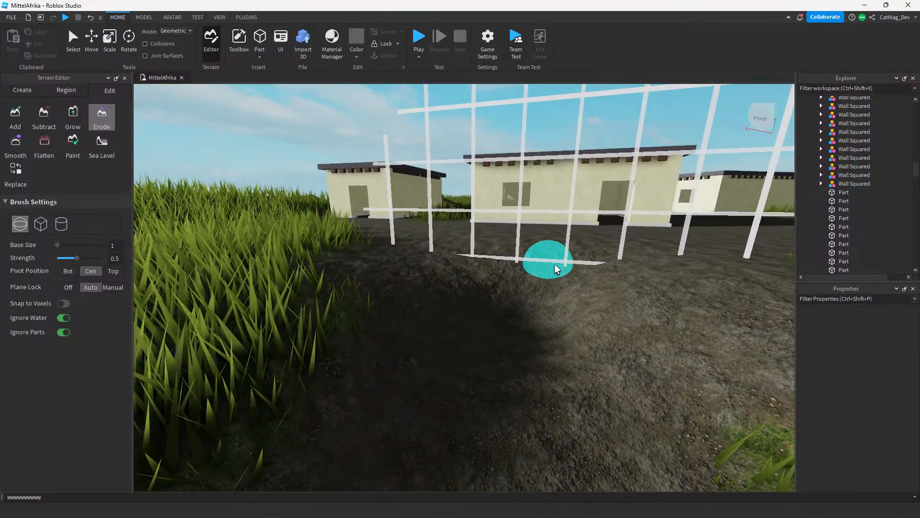
key("w")
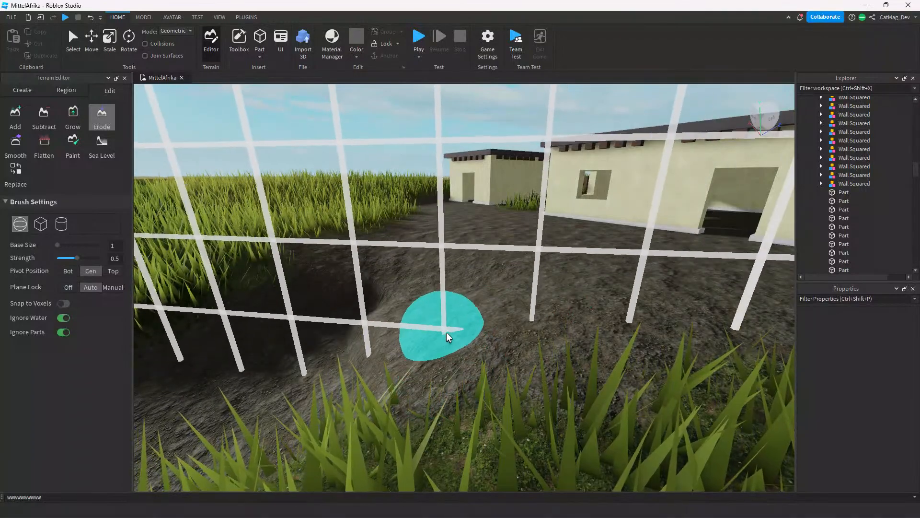
mouse_move(559, 311)
left_mouse_down()
mouse_move(422, 267)
mouse_move(419, 356)
left_mouse_up()
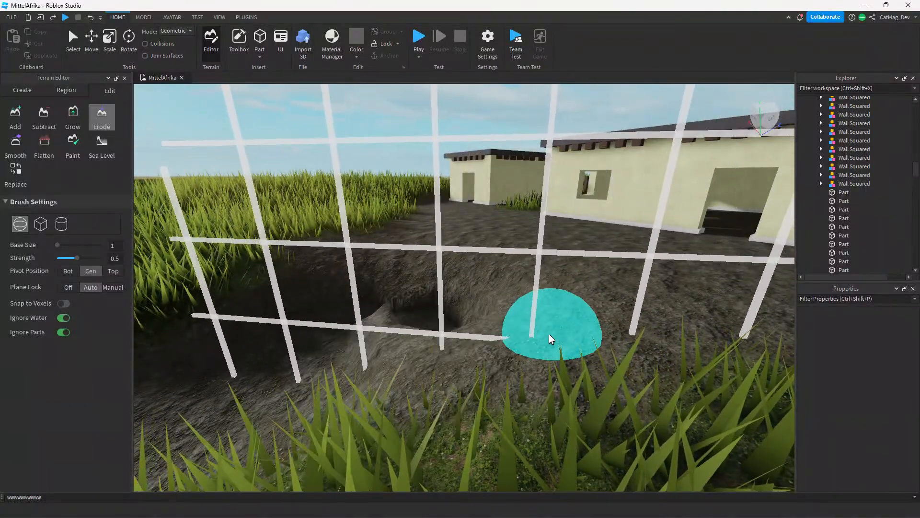
key("w")
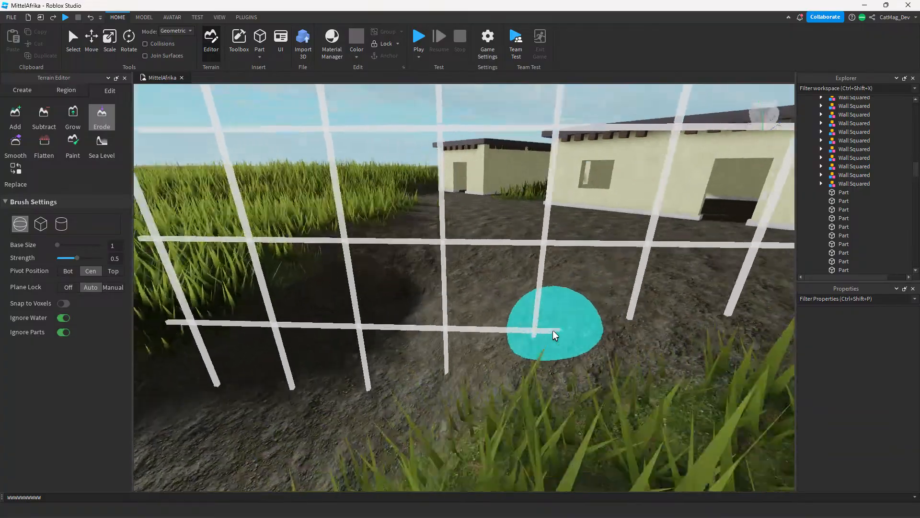
right_click_drag(553, 330, 551, 332)
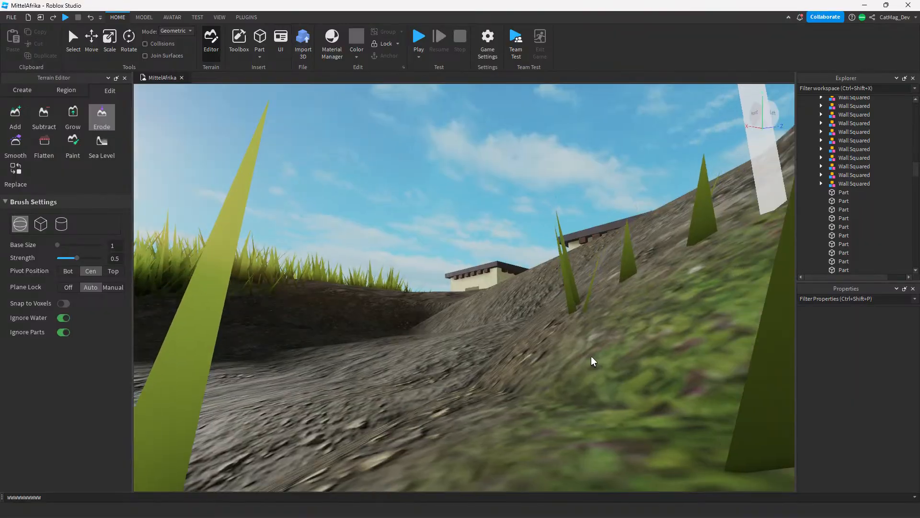
right_click_drag(590, 356, 591, 356)
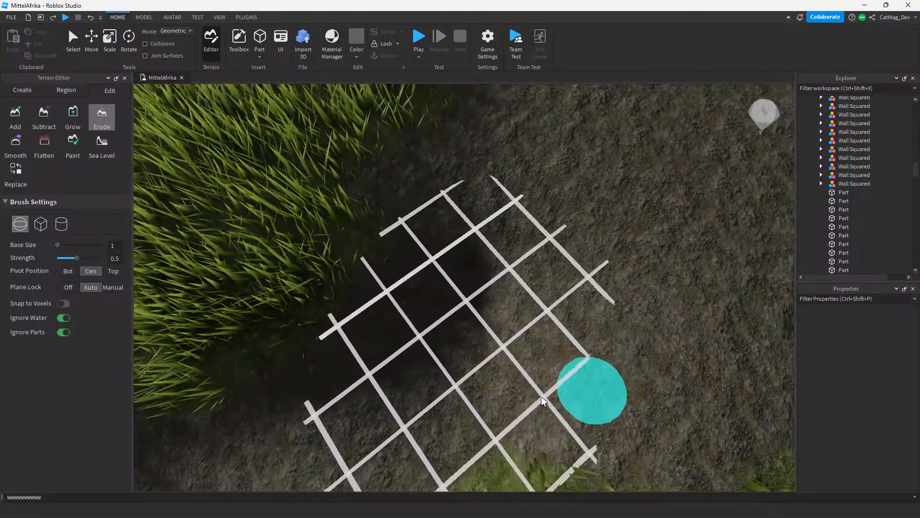
mouse_move(541, 397)
left_mouse_down()
mouse_move(332, 321)
mouse_move(101, 260)
mouse_move(338, 305)
mouse_move(140, 407)
left_mouse_up()
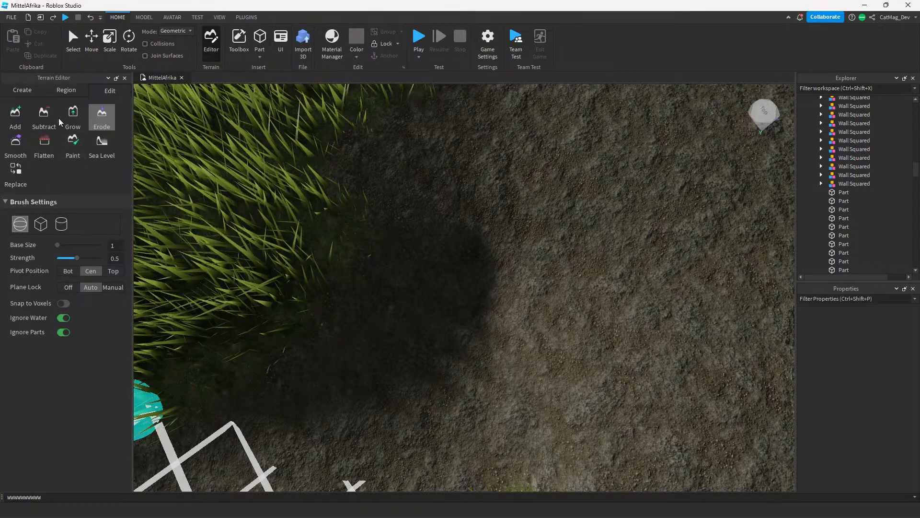
Paint the shaded hollow between the dirt road and the tall grass with Grass at base size 1.
left_click(72, 140)
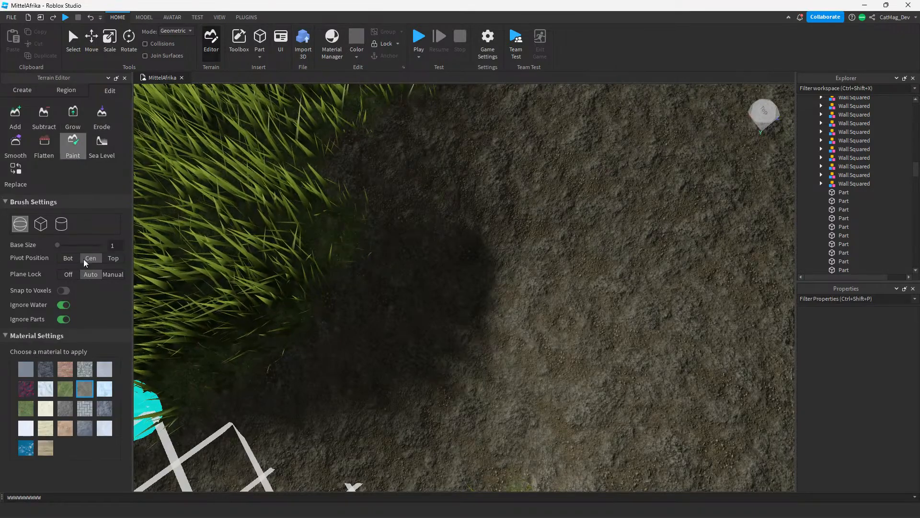
left_click(71, 391)
mouse_move(297, 376)
left_mouse_down()
mouse_move(464, 277)
mouse_move(381, 277)
mouse_move(384, 150)
left_mouse_up()
right_click_drag(385, 150, 427, 171)
scroll(577, 268, "down", 4)
Paint Grass along the edge of the dirt path leading up to the flag to narrow it.
mouse_move(577, 268)
right_mouse_down()
mouse_move(590, 272)
mouse_move(394, 273)
right_mouse_up()
right_click_drag(372, 315, 335, 335)
mouse_move(336, 336)
left_mouse_down()
mouse_move(268, 318)
mouse_move(326, 319)
mouse_move(316, 314)
left_mouse_up()
mouse_move(317, 314)
right_mouse_down()
mouse_move(279, 304)
mouse_move(277, 293)
right_mouse_up()
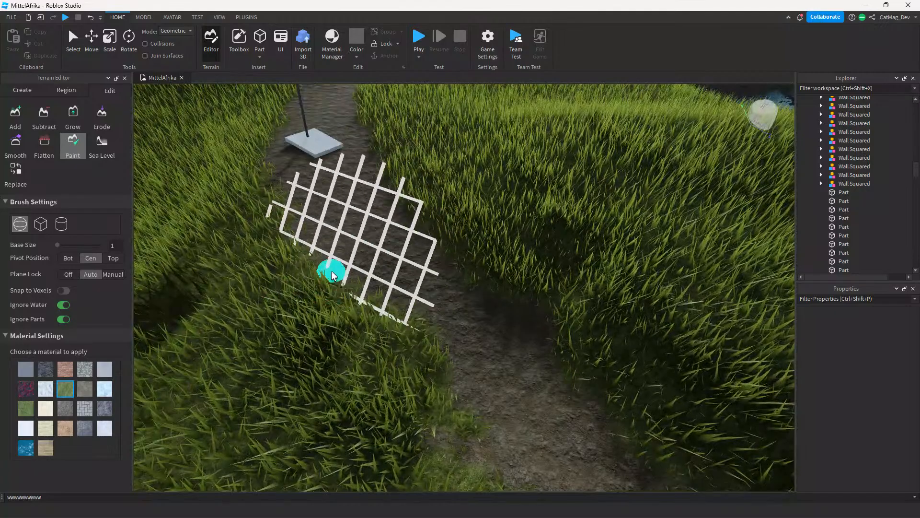
mouse_move(331, 274)
left_mouse_down()
mouse_move(281, 219)
mouse_move(397, 321)
left_mouse_up()
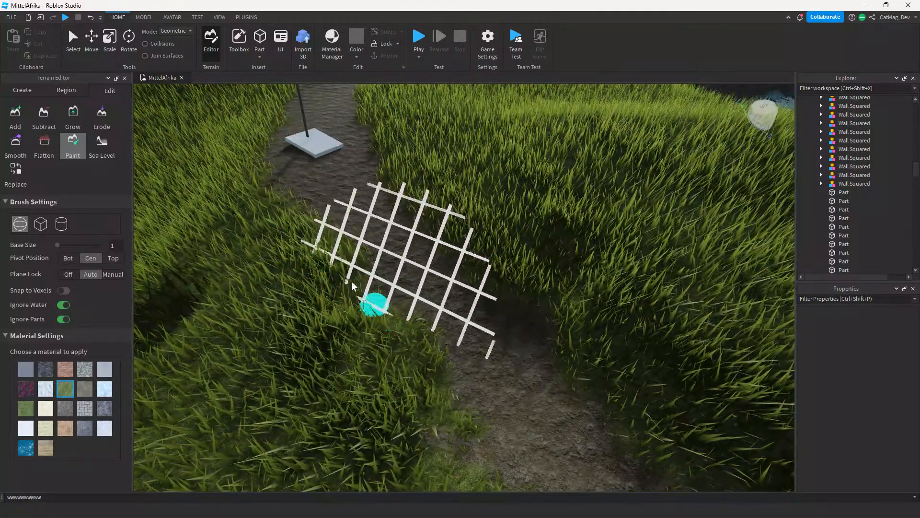
Paint Grass over the path edge right beside the flag's base.
right_click_drag(352, 283, 328, 201)
key("w")
right_click_drag(436, 264, 484, 307)
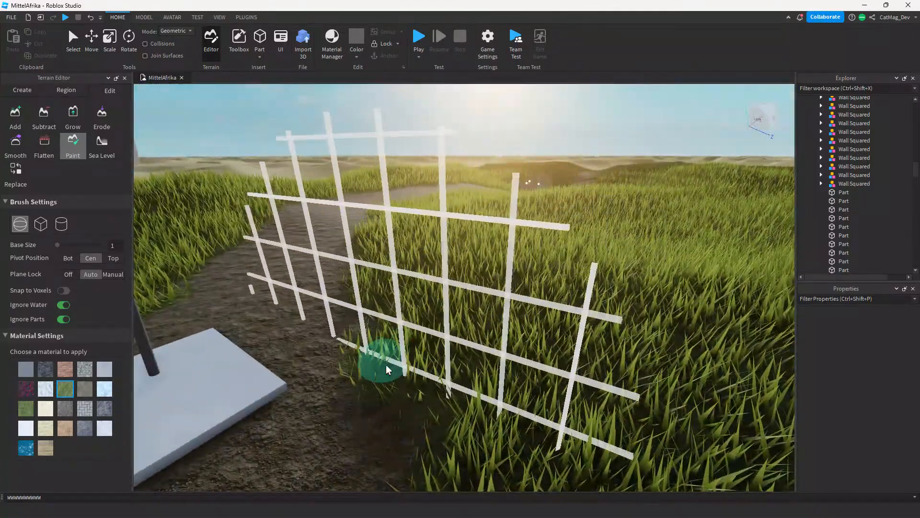
key("s")
left_click_drag(386, 366, 483, 377)
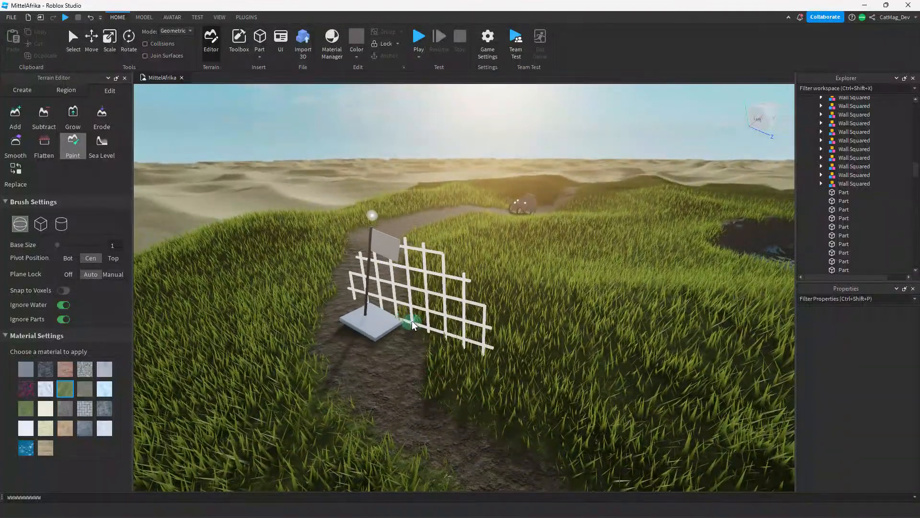
Paint Grass along the bends of the dirt path beyond the flag.
mouse_move(418, 342)
right_mouse_down()
mouse_move(412, 291)
mouse_move(432, 281)
right_mouse_up()
key("w")
mouse_move(491, 274)
left_mouse_down()
mouse_move(550, 273)
mouse_move(407, 269)
left_mouse_up()
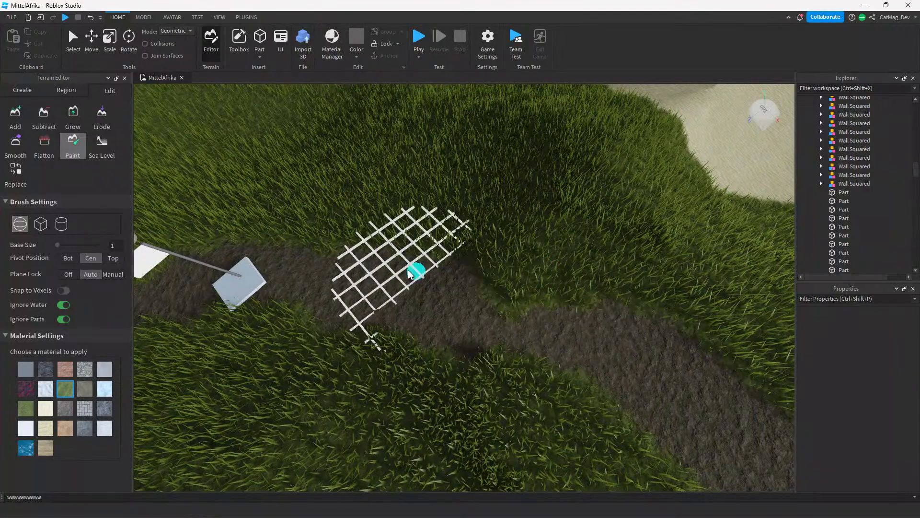
right_click_drag(594, 336, 628, 314)
left_click_drag(629, 314, 548, 311)
mouse_move(548, 310)
right_mouse_down()
mouse_move(725, 320)
mouse_move(488, 287)
right_mouse_up()
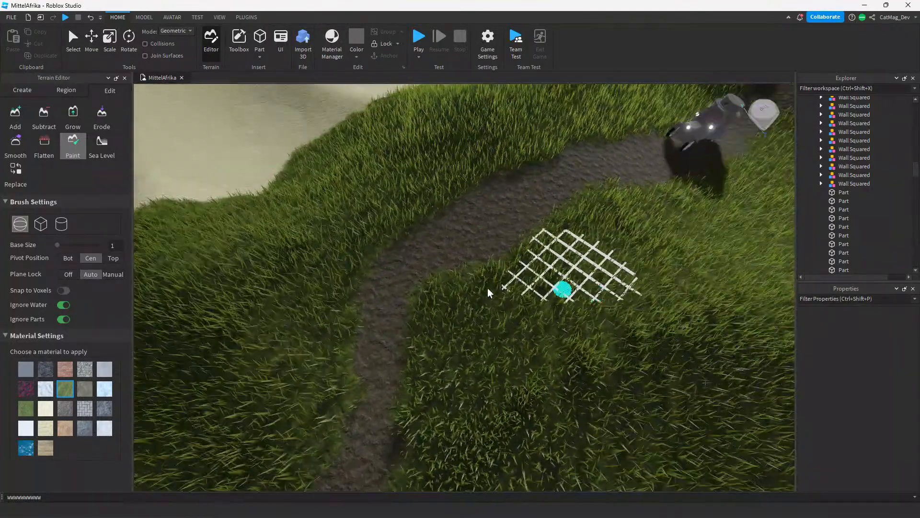
Examine the edges of the dirt path past the parked vehicle and out to the sand.
mouse_move(562, 223)
right_mouse_down()
mouse_move(545, 224)
mouse_move(423, 337)
right_mouse_up()
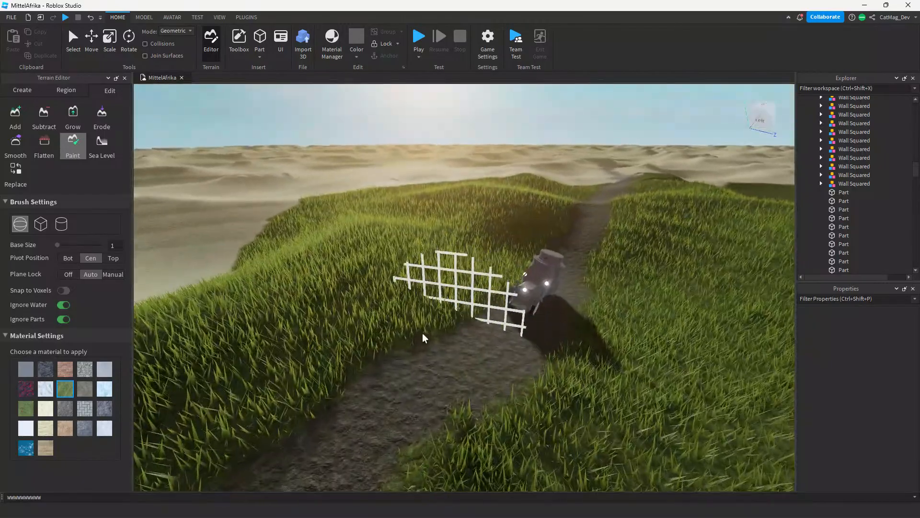
key("w")
mouse_move(588, 250)
right_mouse_down()
mouse_move(598, 201)
mouse_move(618, 205)
mouse_move(581, 199)
right_mouse_up()
key("s")
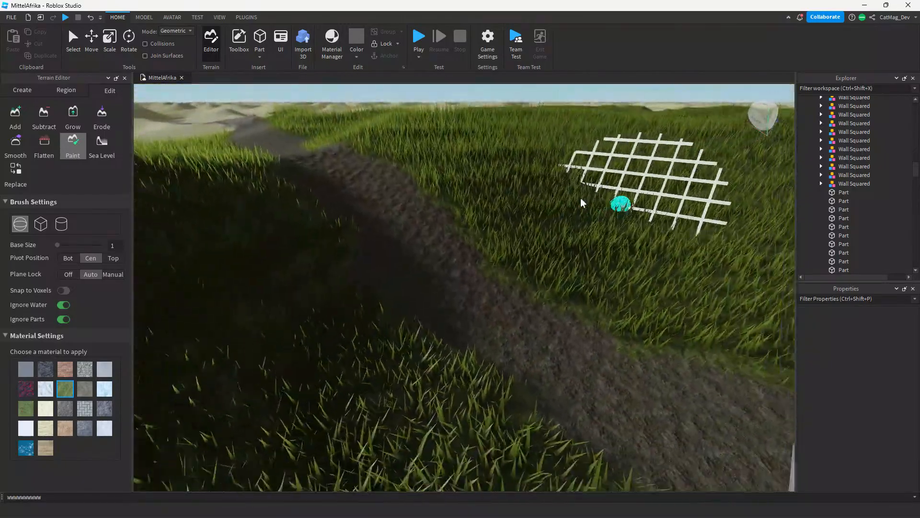
mouse_move(364, 168)
right_mouse_down()
mouse_move(389, 147)
mouse_move(442, 240)
mouse_move(411, 205)
right_mouse_up()
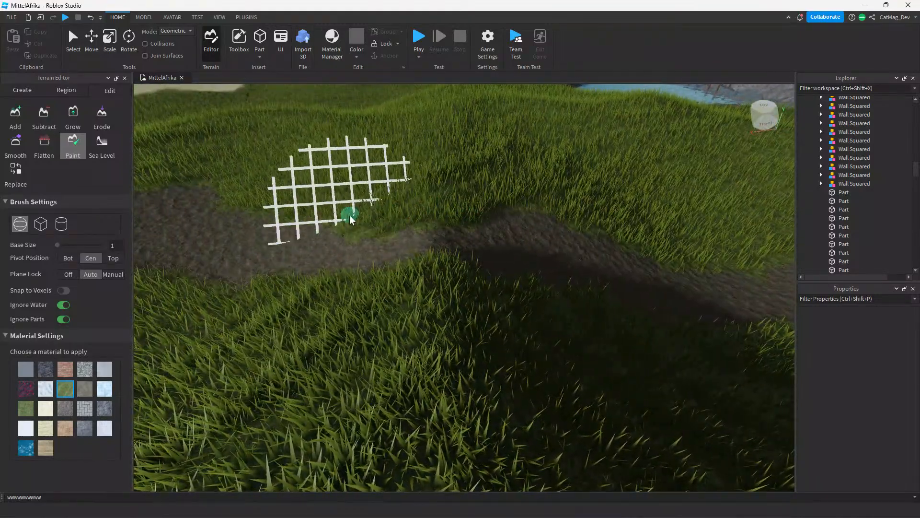
mouse_move(333, 229)
right_mouse_down()
mouse_move(476, 271)
mouse_move(442, 281)
right_mouse_up()
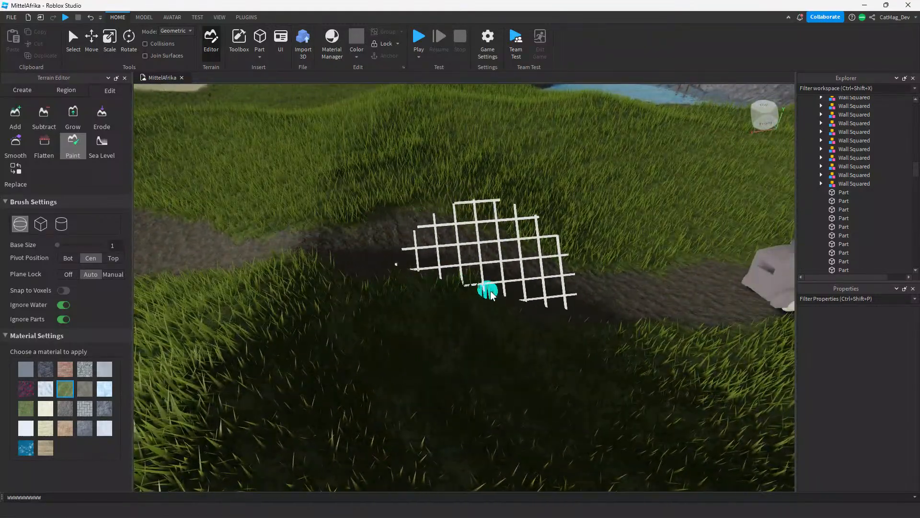
mouse_move(456, 314)
right_mouse_down()
mouse_move(446, 171)
mouse_move(481, 222)
mouse_move(430, 338)
right_mouse_up()
key("w")
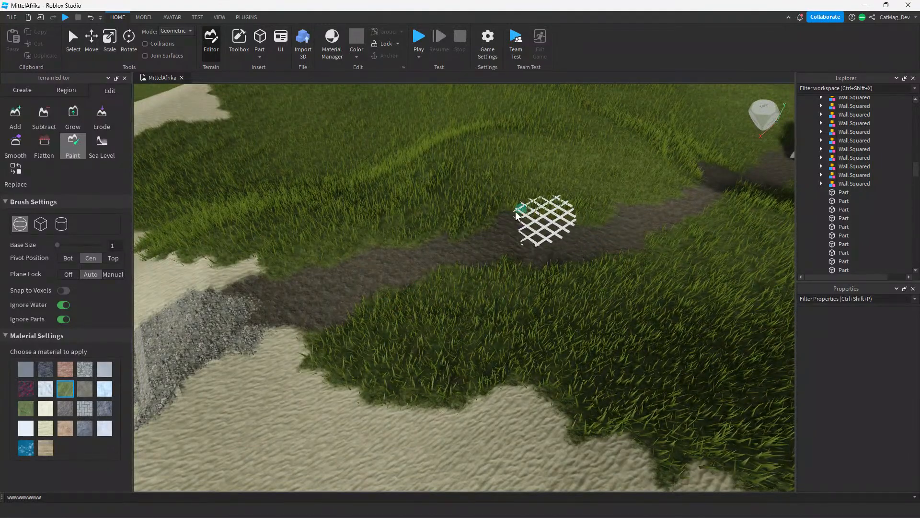
mouse_move(492, 213)
right_mouse_down()
mouse_move(568, 237)
mouse_move(568, 224)
mouse_move(591, 214)
mouse_move(586, 170)
mouse_move(577, 222)
mouse_move(553, 186)
right_mouse_up()
key("w")
key("s")
key("s")
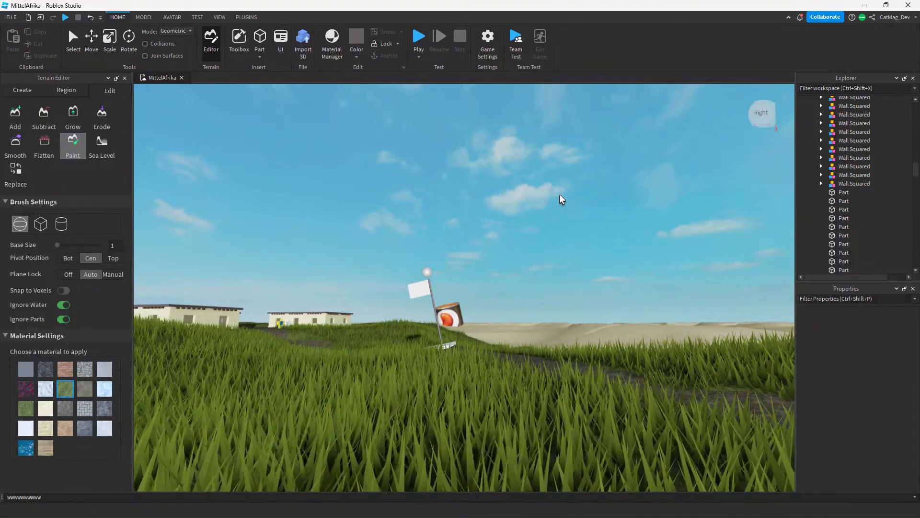
key("s")
key("d")
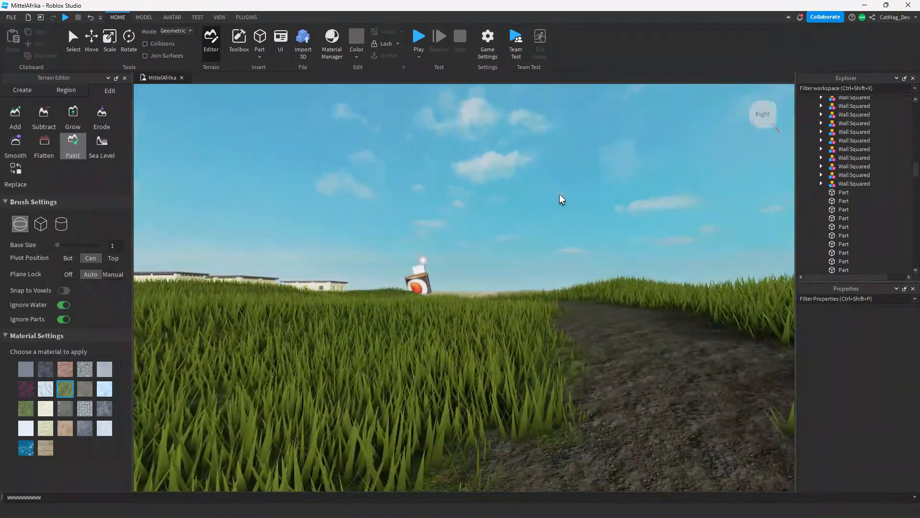
Examine the dirt path from the flag back to the village entrance.
right_click_drag(559, 194, 560, 194)
key("w")
key("w")
right_click_drag(407, 219, 413, 237)
mouse_move(439, 320)
right_mouse_down()
mouse_move(498, 300)
mouse_move(490, 288)
mouse_move(410, 260)
mouse_move(366, 284)
mouse_move(403, 281)
mouse_move(418, 293)
mouse_move(586, 238)
mouse_move(551, 203)
mouse_move(321, 312)
right_mouse_up()
key("w")
key("s")
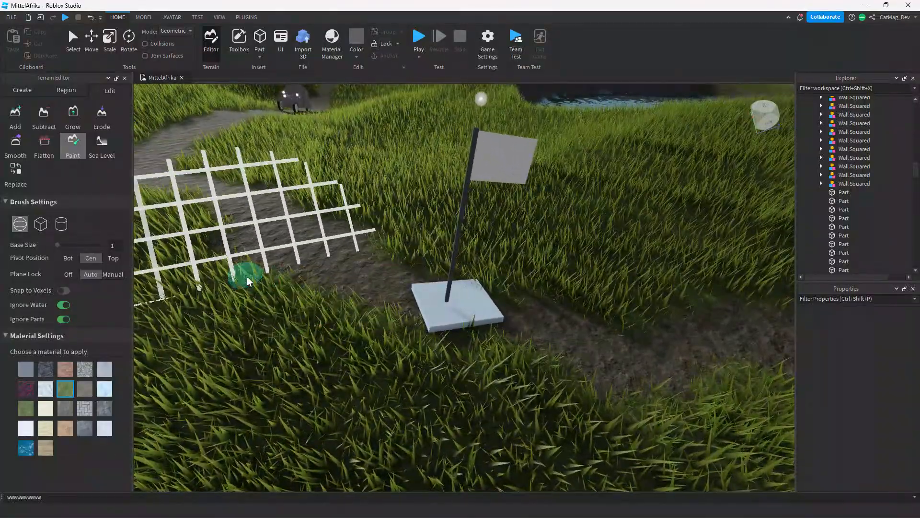
scroll(346, 313, "down", 10)
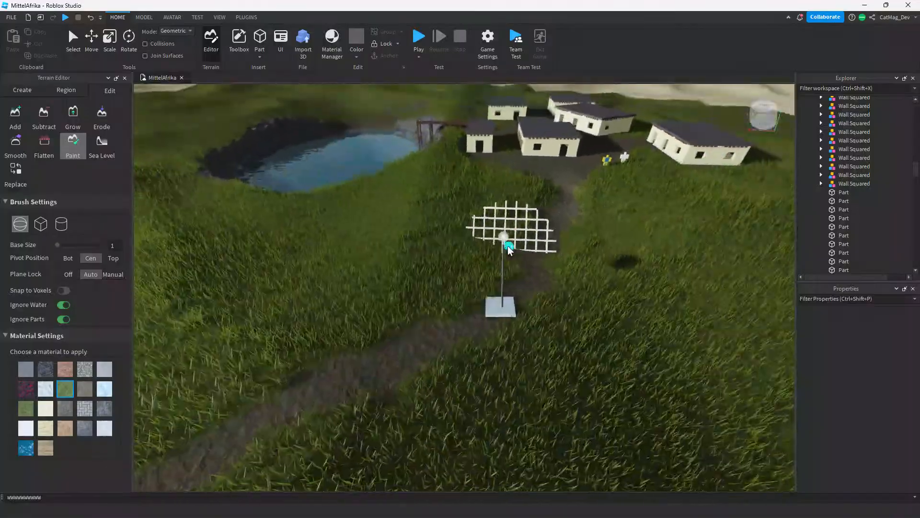
scroll(555, 263, "up", 3)
key("w")
right_click_drag(585, 264, 585, 263)
key("w")
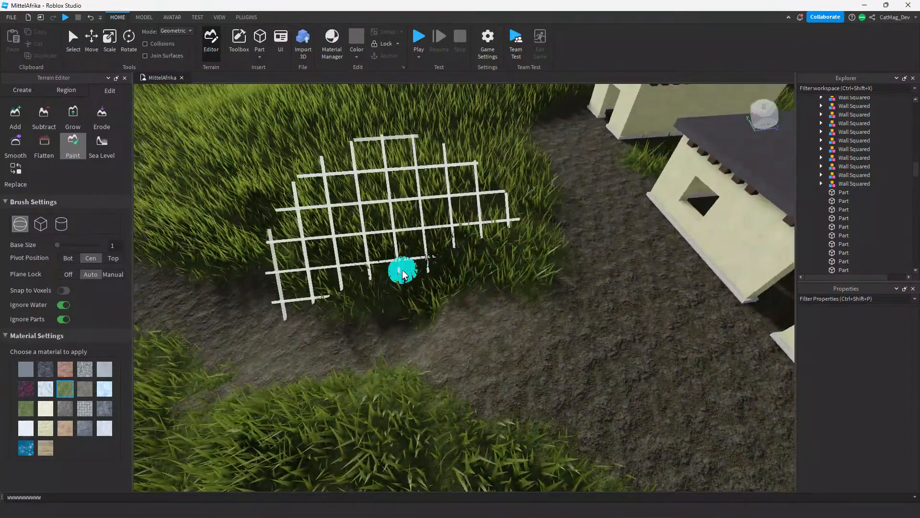
right_click_drag(402, 270, 402, 271)
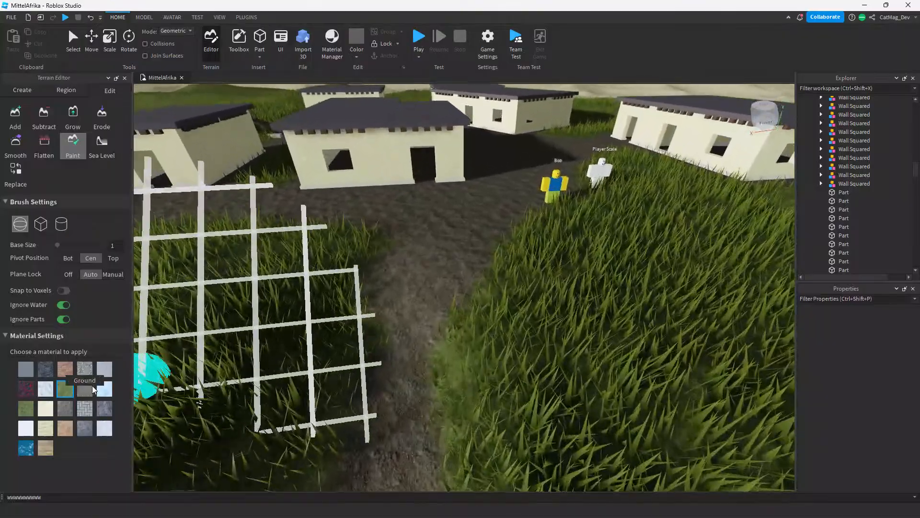
Paint Ground along the grassy edge of the dirt road at the village entrance to widen the road.
left_click(91, 386)
scroll(463, 378, "up", 3)
mouse_move(457, 386)
right_mouse_down()
mouse_move(433, 305)
mouse_move(499, 357)
mouse_move(514, 337)
right_mouse_up()
key("s")
key("d")
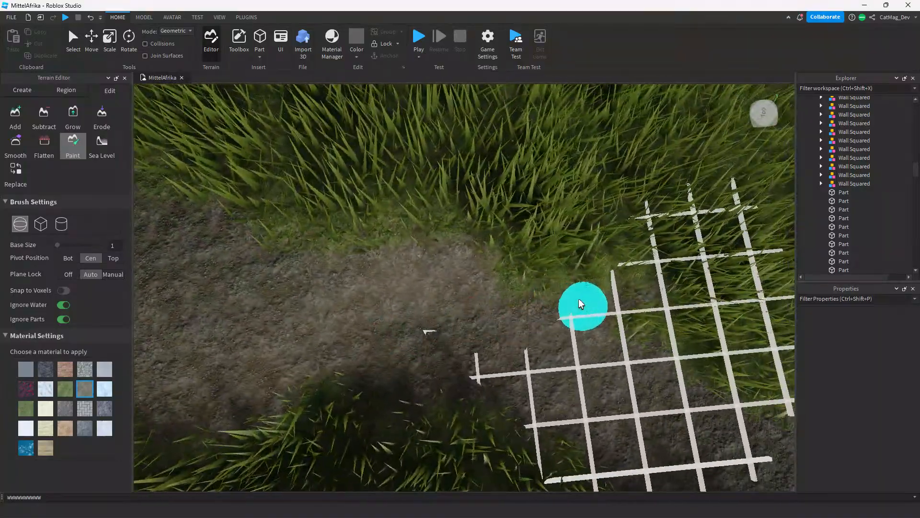
left_click_drag(579, 298, 478, 284)
key("d")
left_click_drag(395, 257, 271, 257)
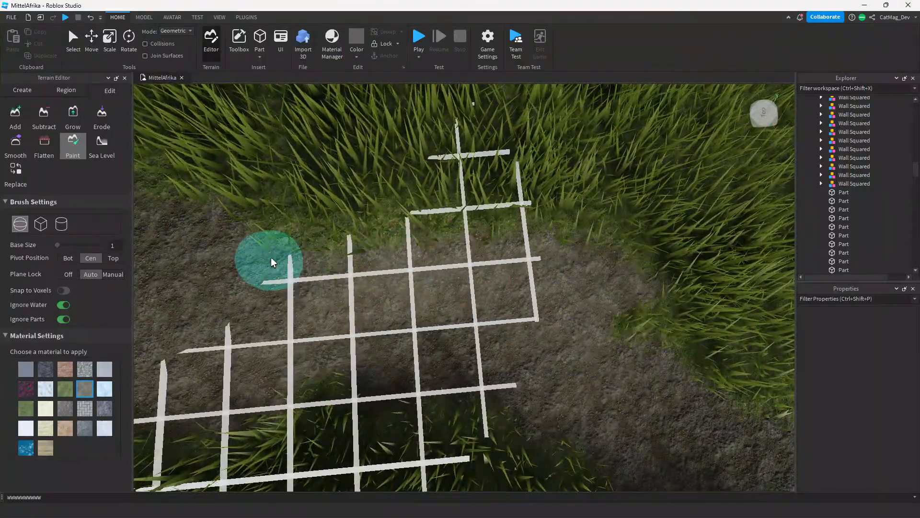
Examine the ground and grass patches between the village houses from ground level and from above.
right_click_drag(473, 288, 482, 286)
scroll(481, 286, "up", 5)
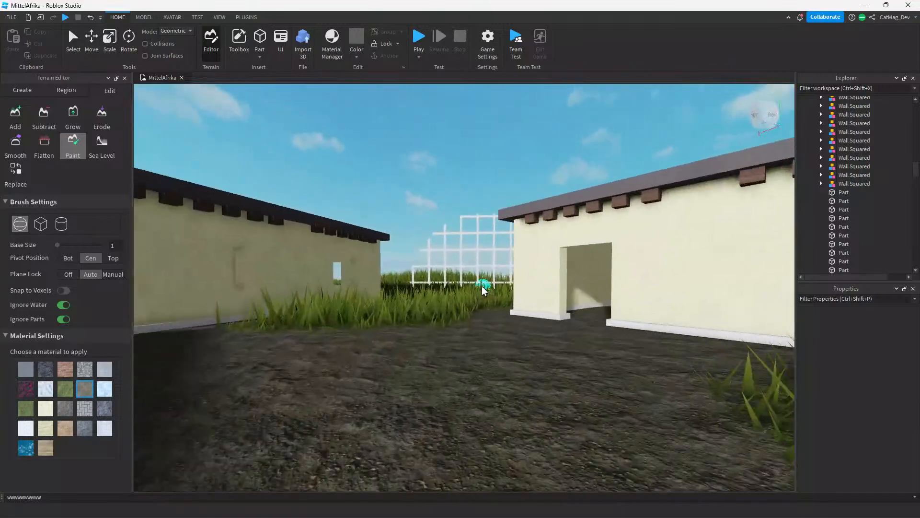
right_click_drag(482, 285, 482, 287)
scroll(482, 287, "down", 8)
key("a")
key("a")
key("w")
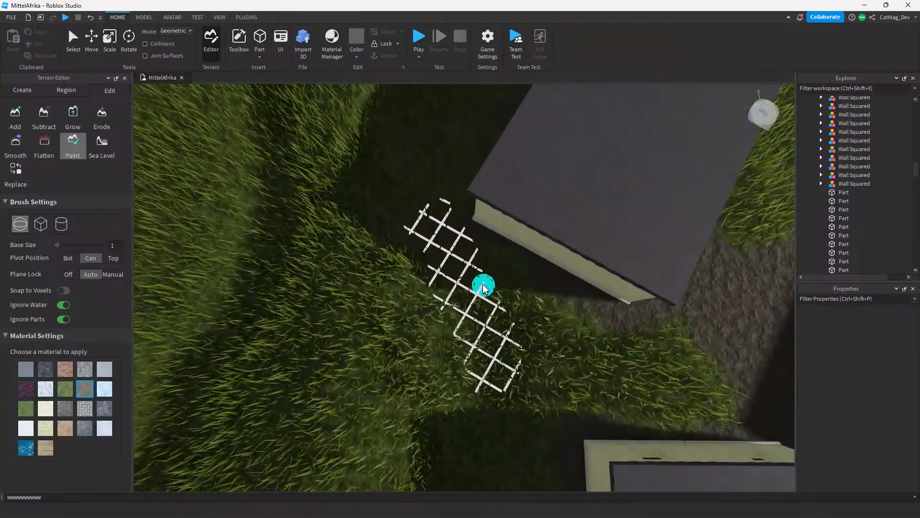
key("a")
key("d")
key("d")
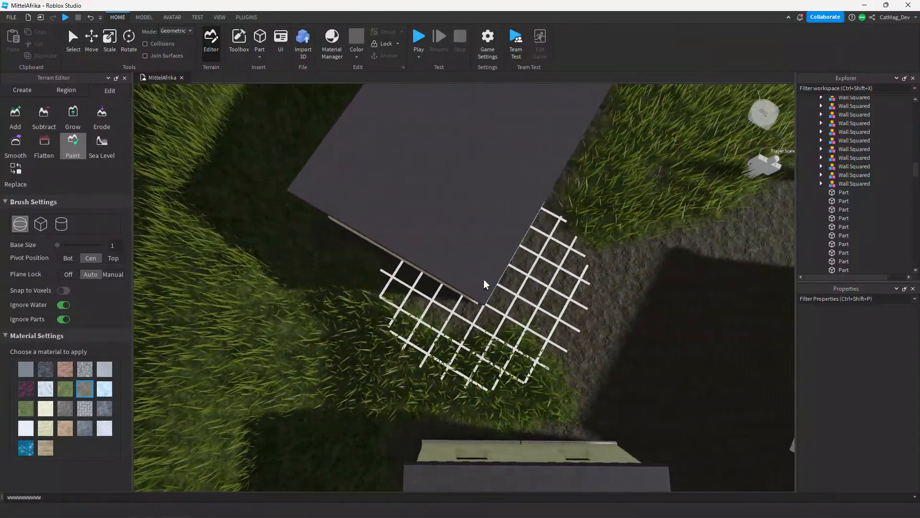
Paint Grass over the bare dirt along the front wall of the house beside the Player Scale figure.
right_click_drag(484, 279, 484, 279)
key("w")
key("a")
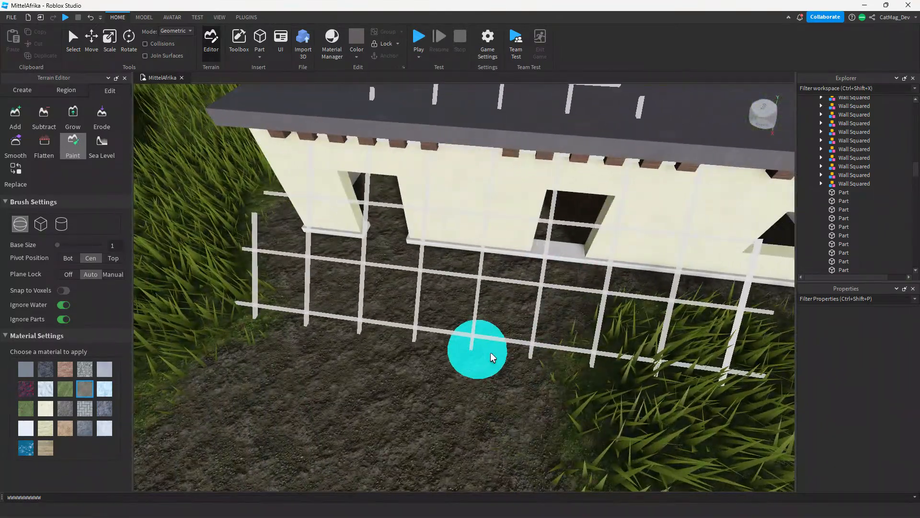
key("d")
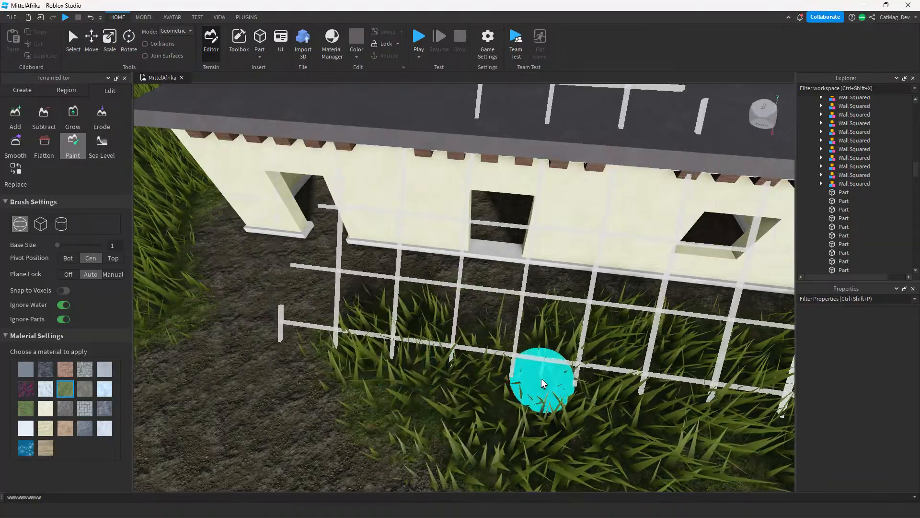
key("s")
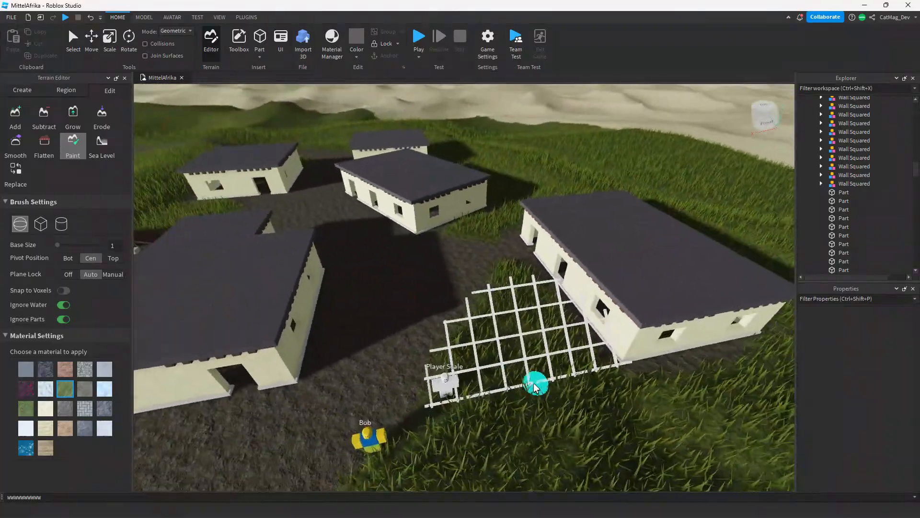
Examine the grass and bare ground around the village houses near the Player Scale figure from above.
key("w")
right_click_drag(474, 290, 474, 290)
key("s")
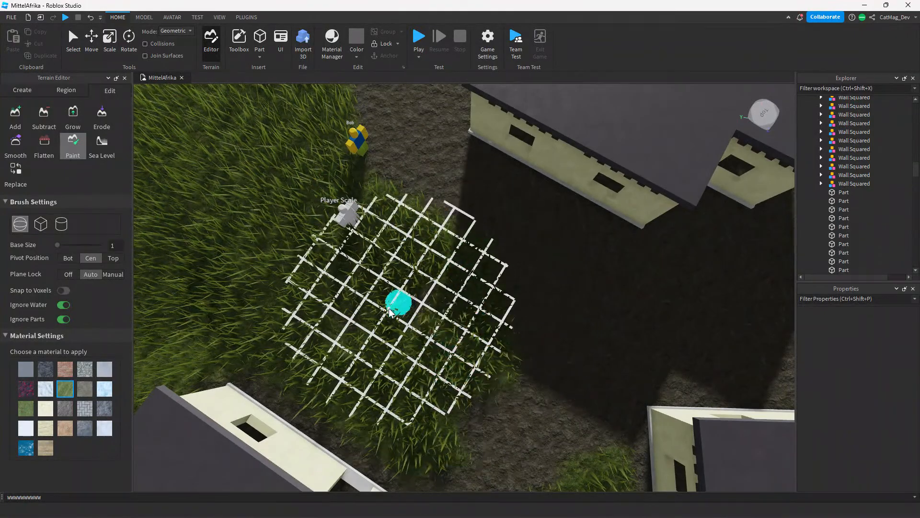
right_click_drag(326, 235, 326, 234)
key("s")
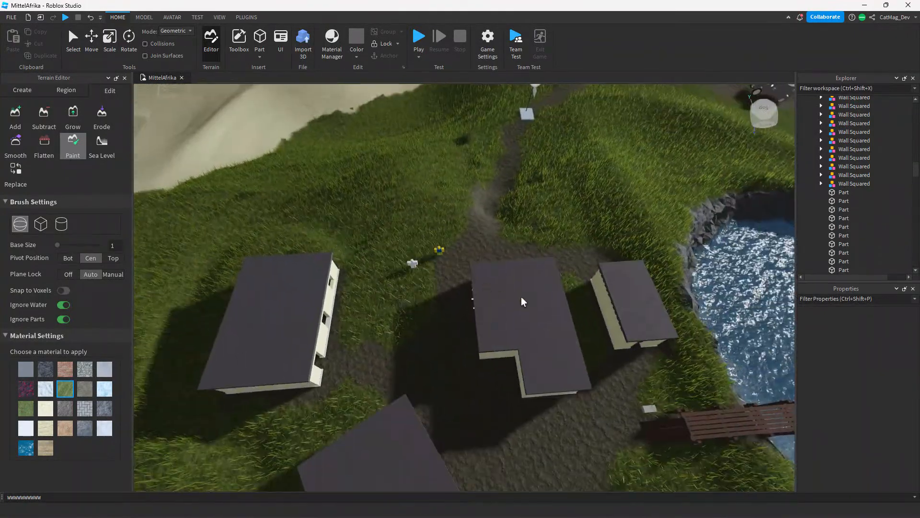
right_click_drag(522, 301, 543, 303)
key("s")
right_click_drag(609, 170, 610, 171)
key("w")
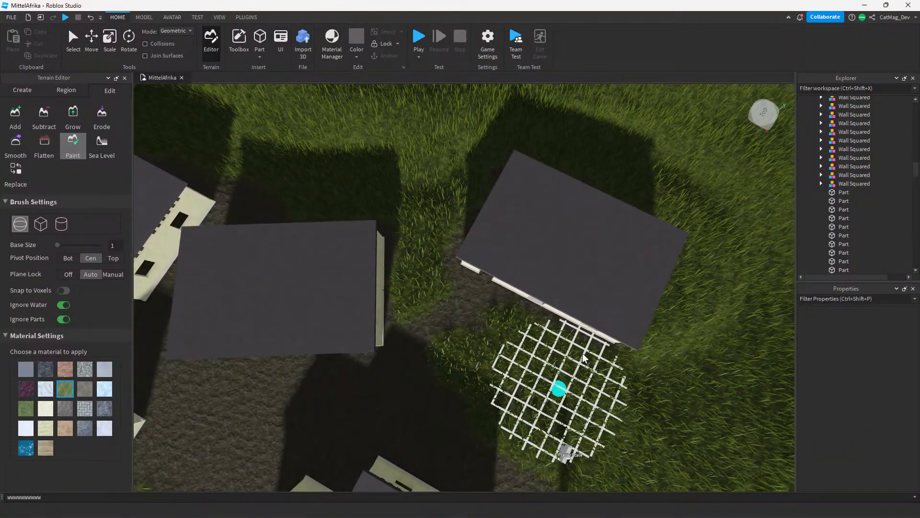
key("w")
right_click_drag(583, 354, 586, 343)
key("s")
right_click_drag(593, 307, 590, 307)
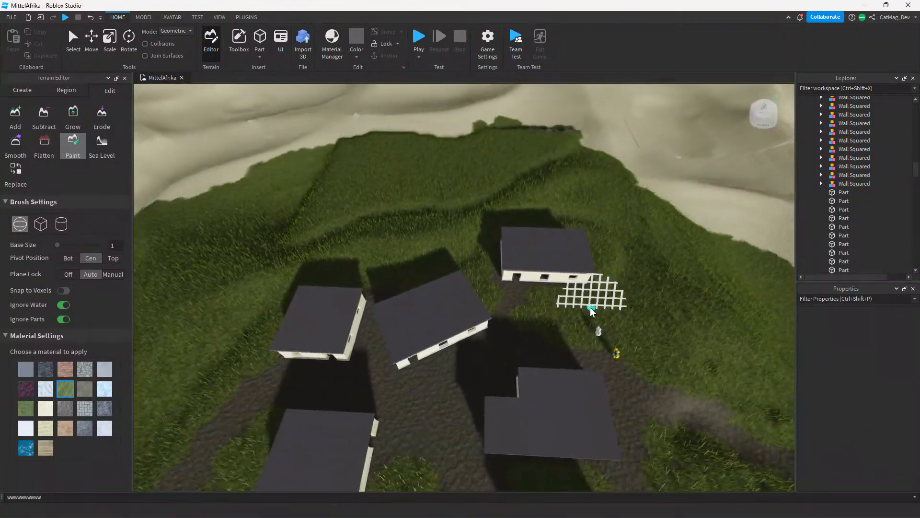
Paint Grass over the bare dirt in the narrow gap between the two neighbouring village houses.
key("s")
key("a")
key("w")
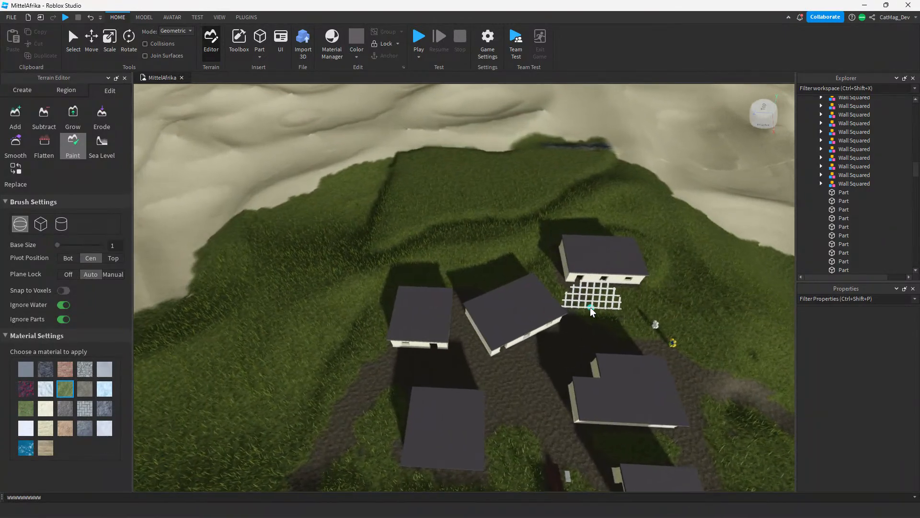
key("w")
key("a")
scroll(483, 354, "up", 7)
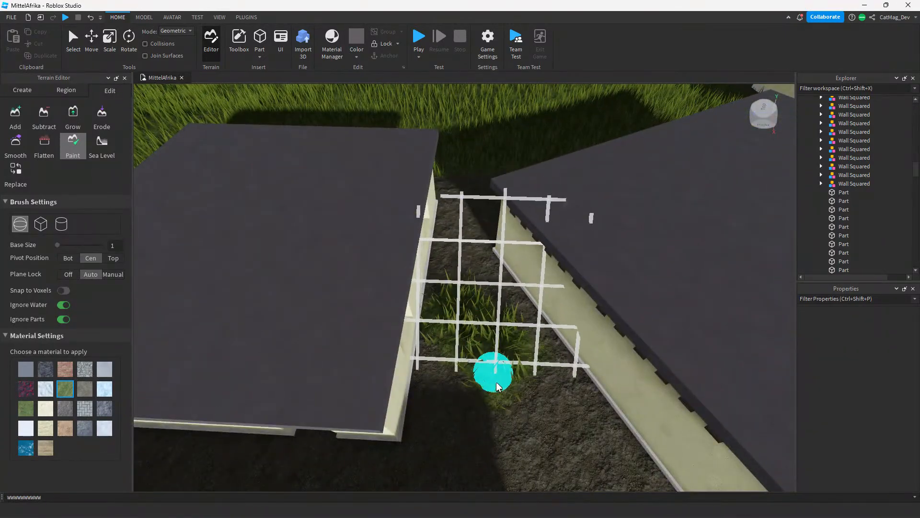
scroll(464, 193, "up", 8)
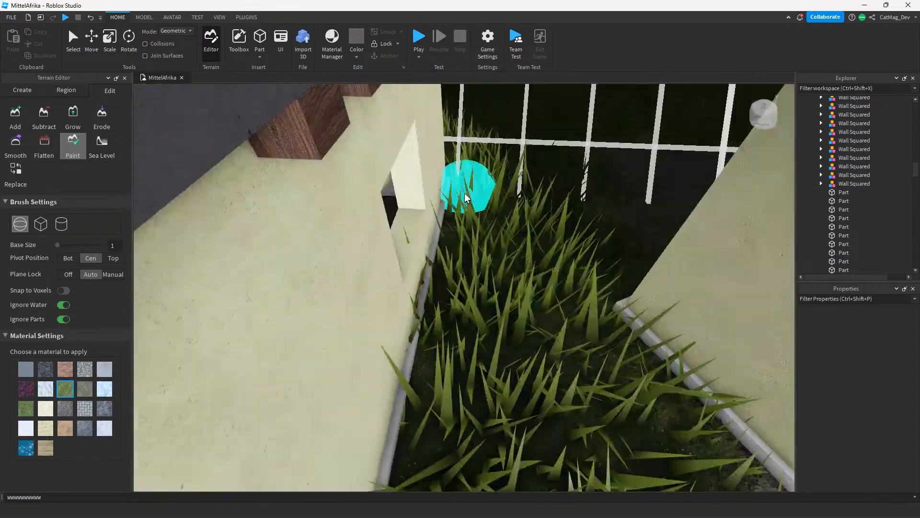
right_click_drag(464, 193, 455, 151)
key("d")
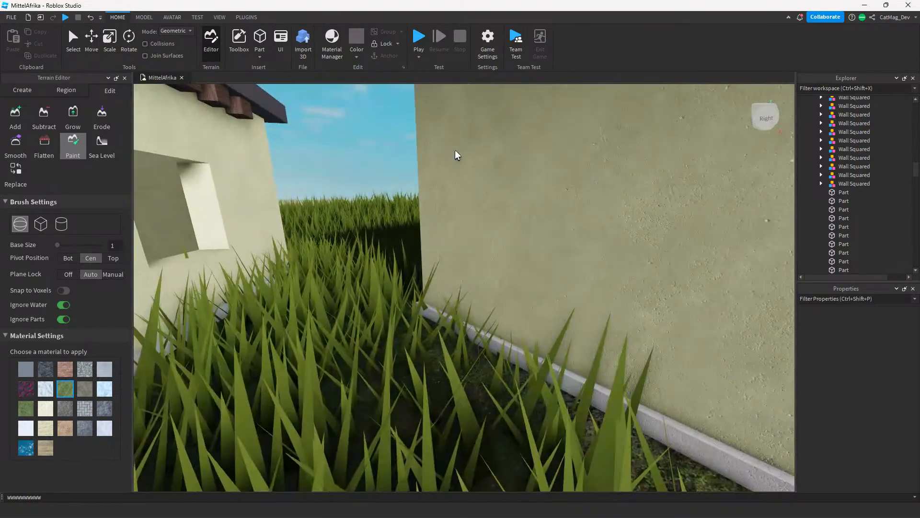
scroll(456, 150, "down", 9)
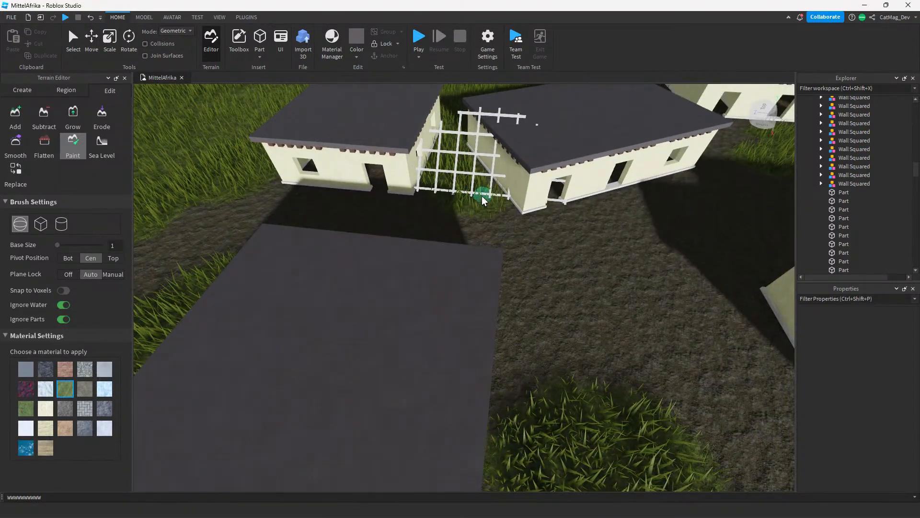
scroll(453, 121, "up", 8)
right_click_drag(453, 120, 494, 143)
scroll(453, 123, "down", 7)
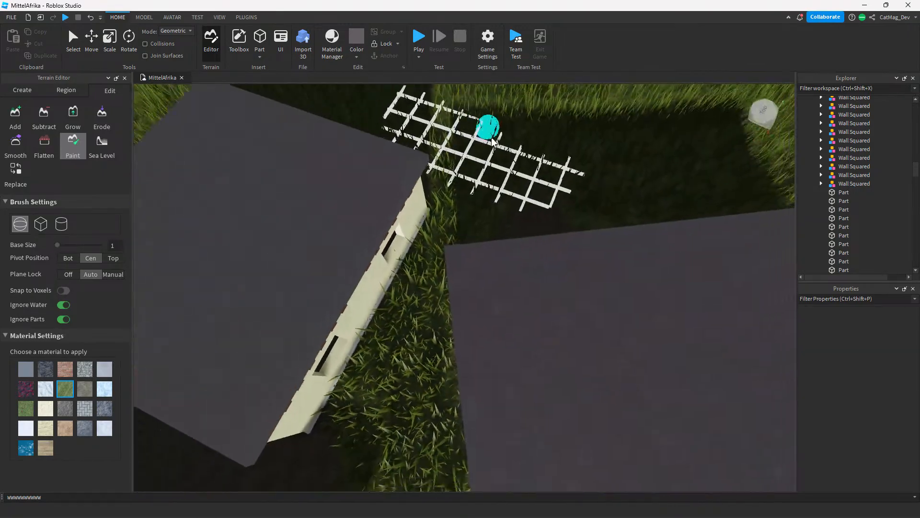
Paint Ground along the inside walls and corners of the house beside the gap to clear the grass blades poking through.
key("a")
key("w")
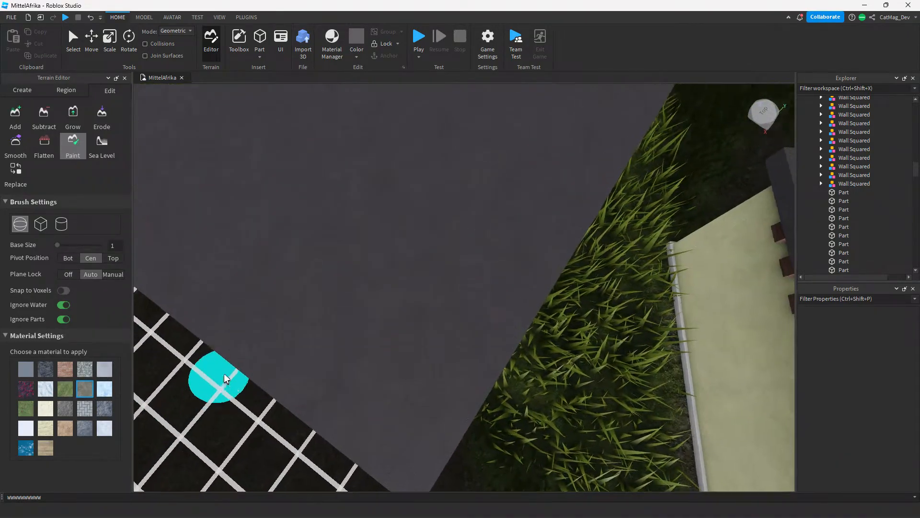
key("w")
right_click_drag(224, 373, 224, 373)
left_click_drag(398, 236, 409, 172)
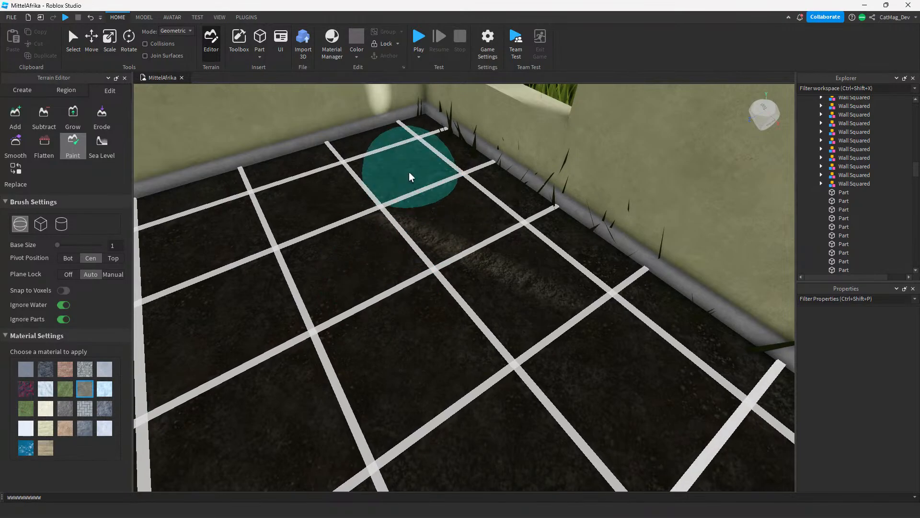
left_click_drag(531, 189, 597, 216)
right_click_drag(597, 217, 597, 217)
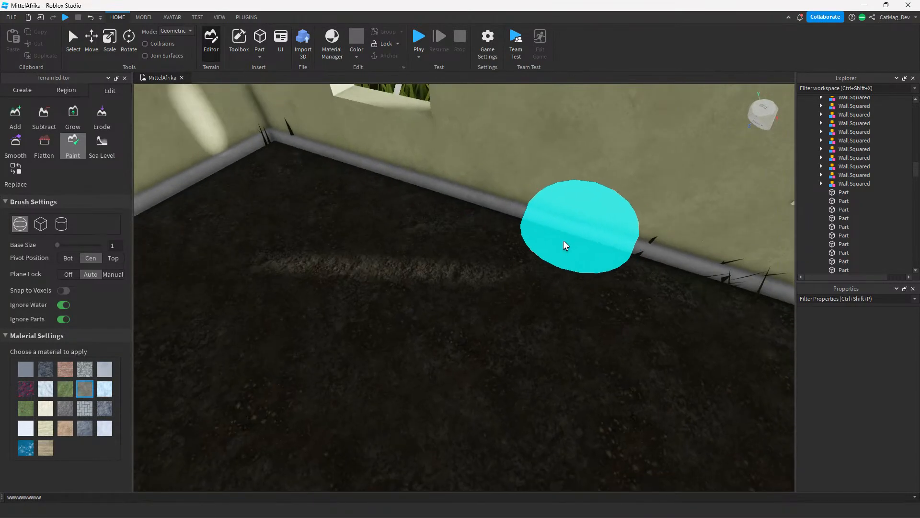
left_click_drag(563, 239, 634, 251)
right_click_drag(633, 252, 634, 252)
left_click_drag(537, 231, 498, 221)
right_click_drag(499, 222, 497, 222)
left_click_drag(497, 221, 384, 181)
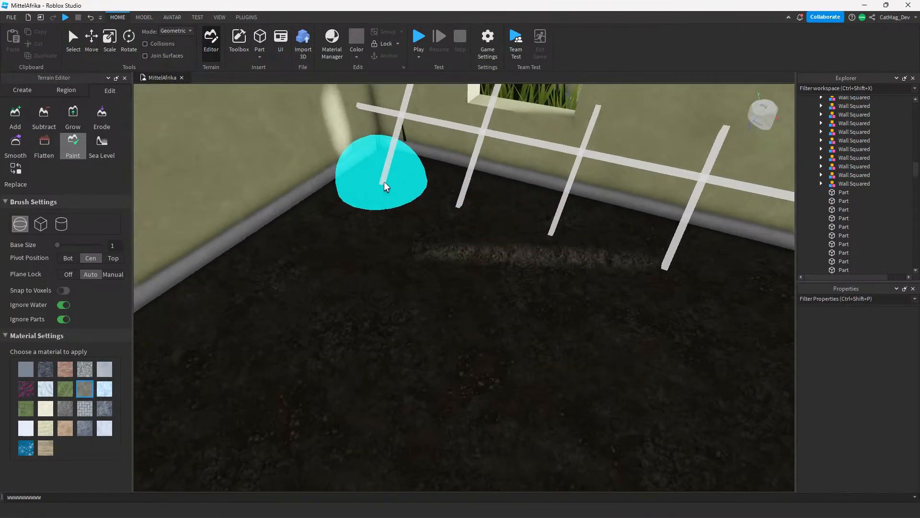
Examine the gap between the two houses and the indoor floor for leftover grass along the walls.
key("s")
right_click_drag(410, 166, 410, 165)
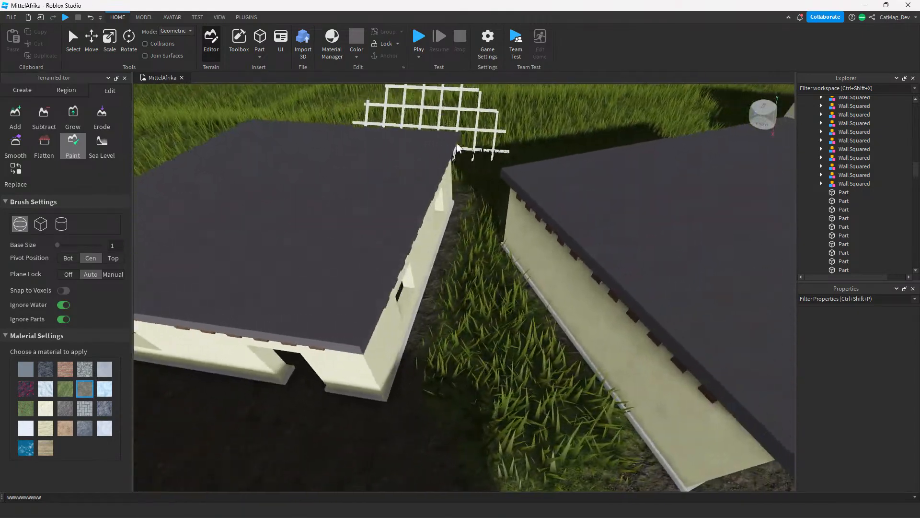
right_click_drag(520, 157, 519, 158)
key("w")
key("w")
key("s")
key("w")
key("s")
key("w")
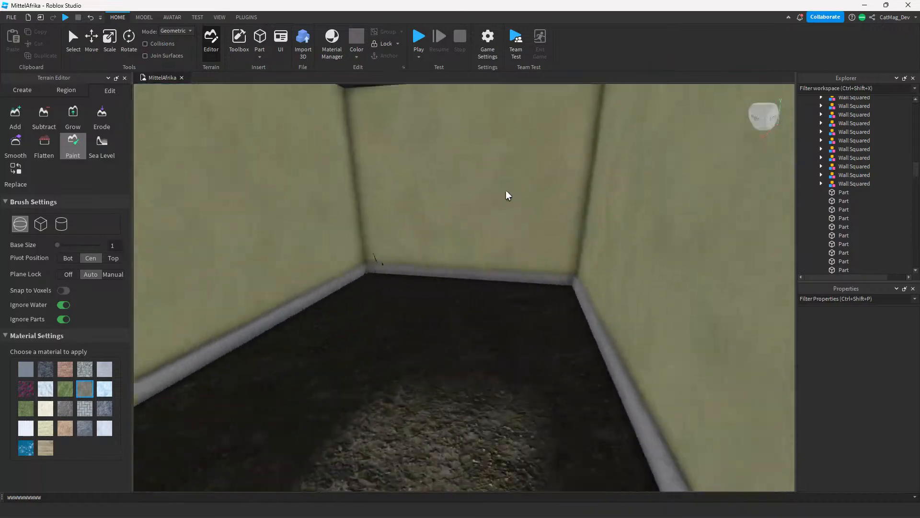
key("s")
key("w")
right_click_drag(468, 145, 467, 143)
key("s")
key("w")
Paint Leafy Grass over the bare ground strips around the grass patch in the gap between the two houses.
left_click(66, 390)
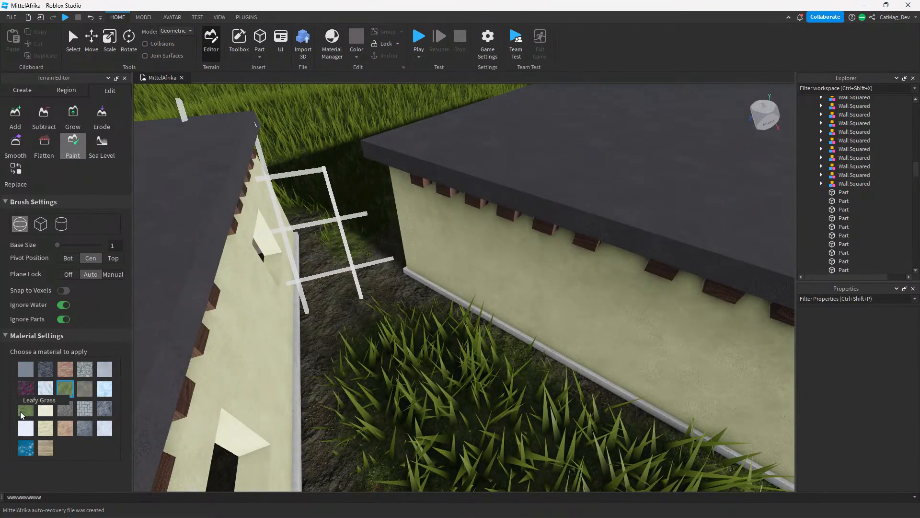
mouse_move(323, 295)
left_mouse_down()
mouse_move(350, 268)
mouse_move(315, 256)
mouse_move(305, 365)
left_mouse_up()
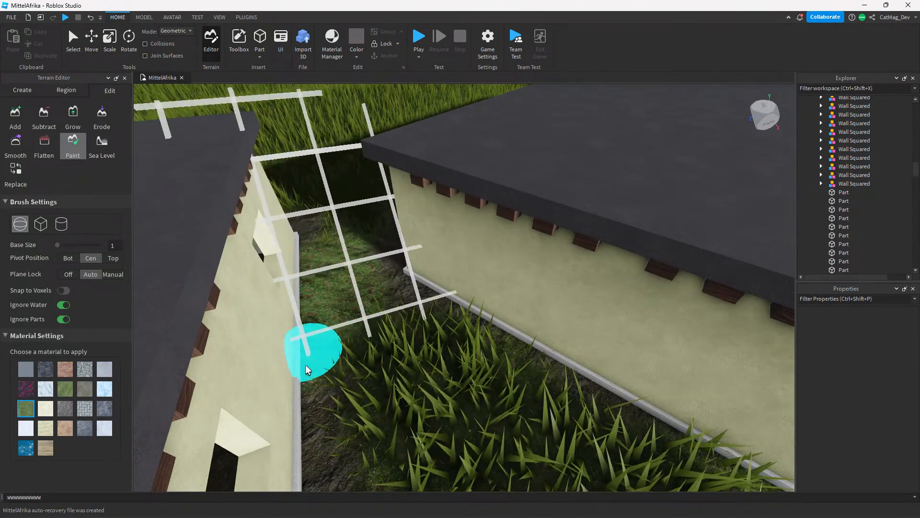
right_click_drag(350, 296, 349, 296)
key("s")
key("s")
left_click_drag(349, 296, 423, 407)
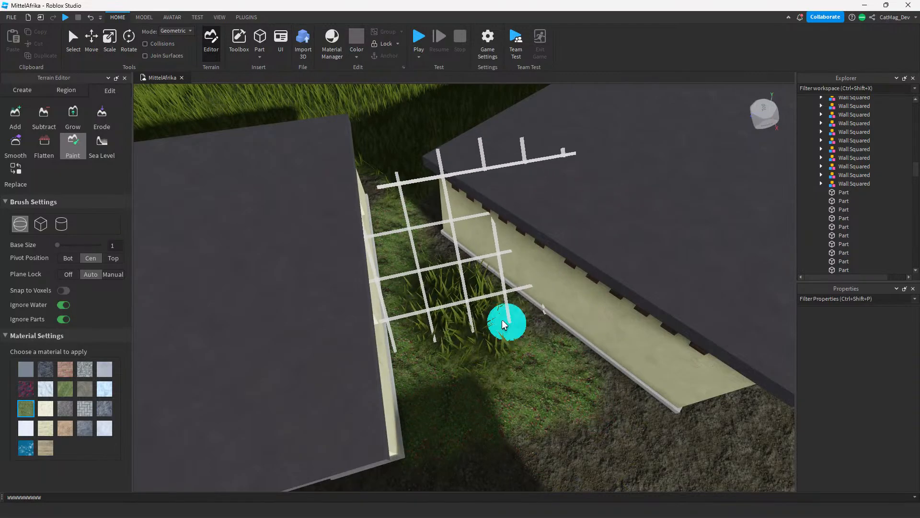
key("d")
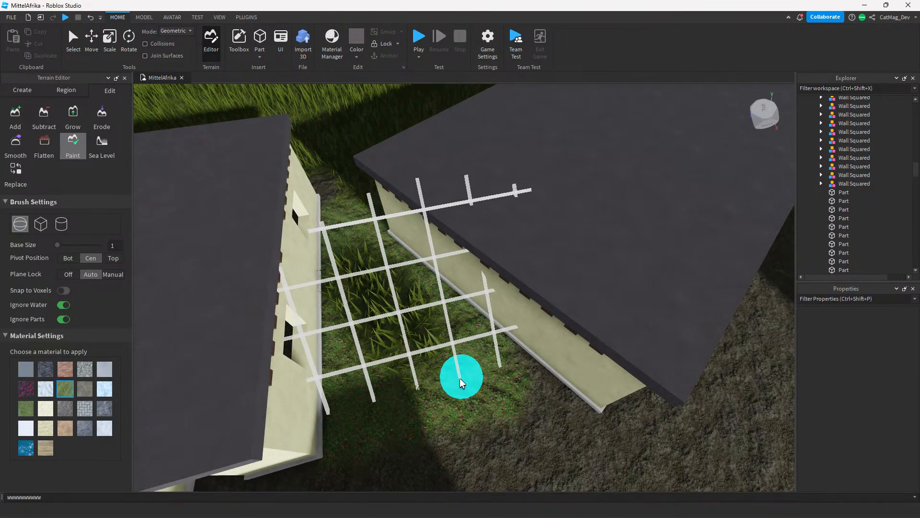
Paint Leafy Grass along the grassy edge of the dirt path beside the corner house.
right_click_drag(534, 380, 534, 380)
key("s")
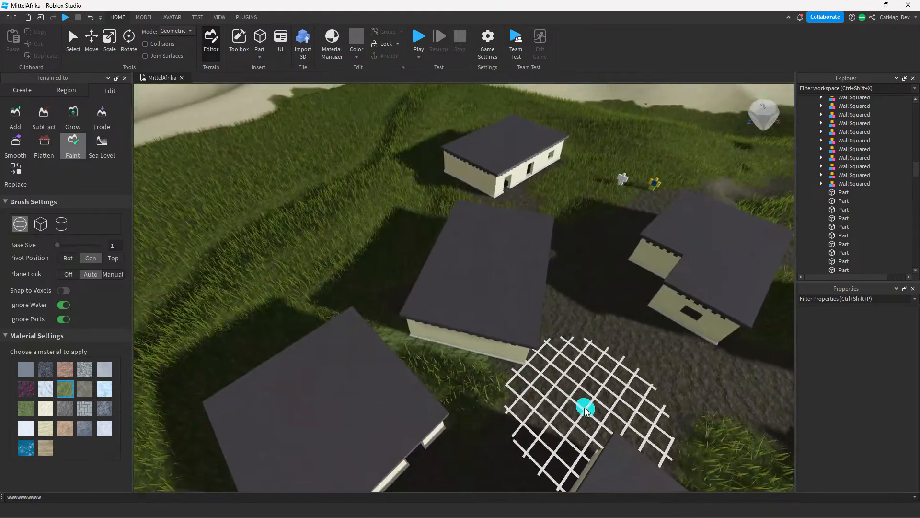
key("w")
right_click_drag(408, 302, 407, 303)
key("a")
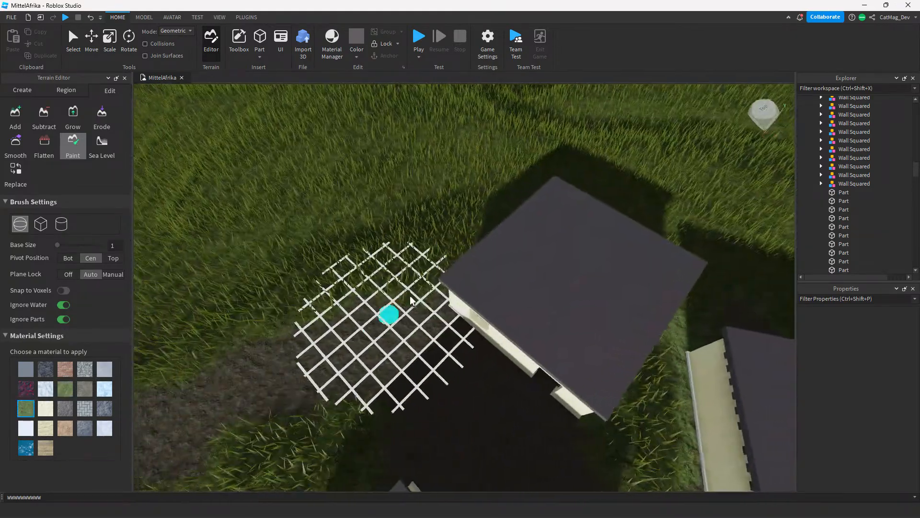
left_click_drag(372, 333, 348, 343)
key("d")
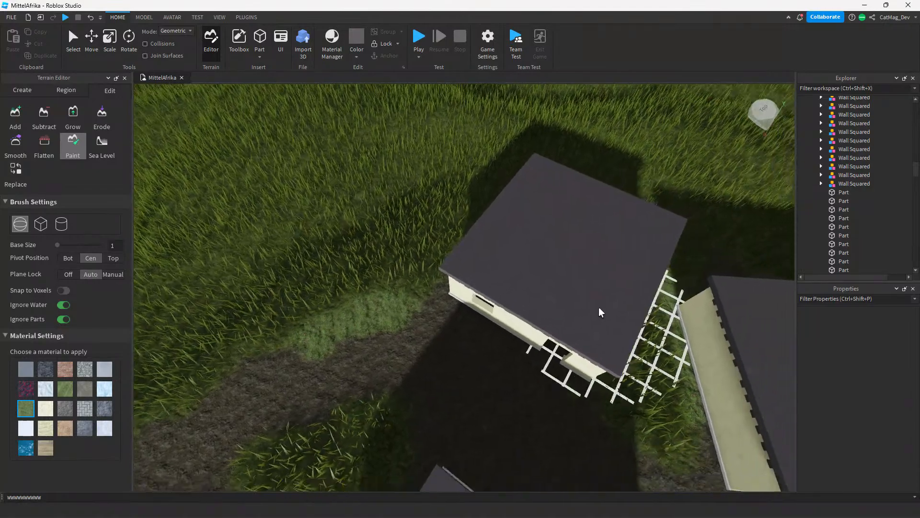
Blend both sides of the dirt path leading away from the village by painting Leafy Grass along its edges.
right_click_drag(599, 306, 594, 311)
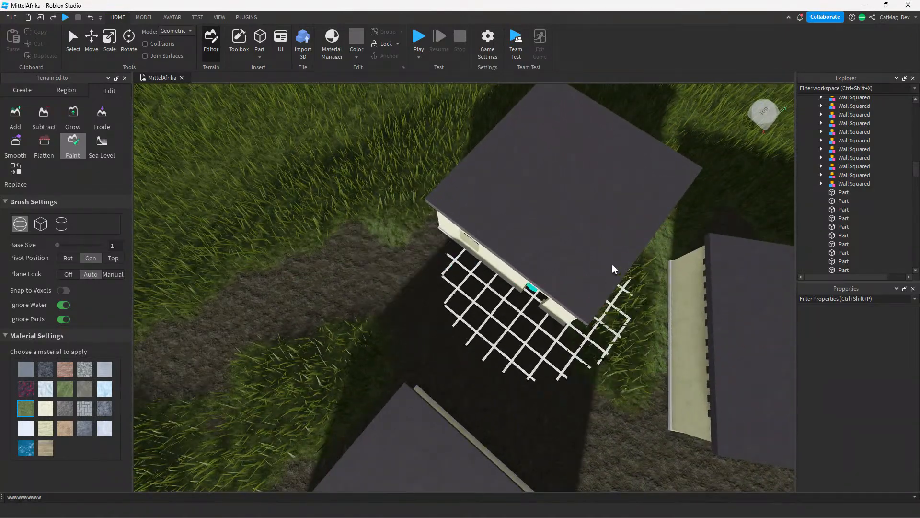
right_click_drag(549, 186, 546, 185)
right_click_drag(458, 127, 457, 126)
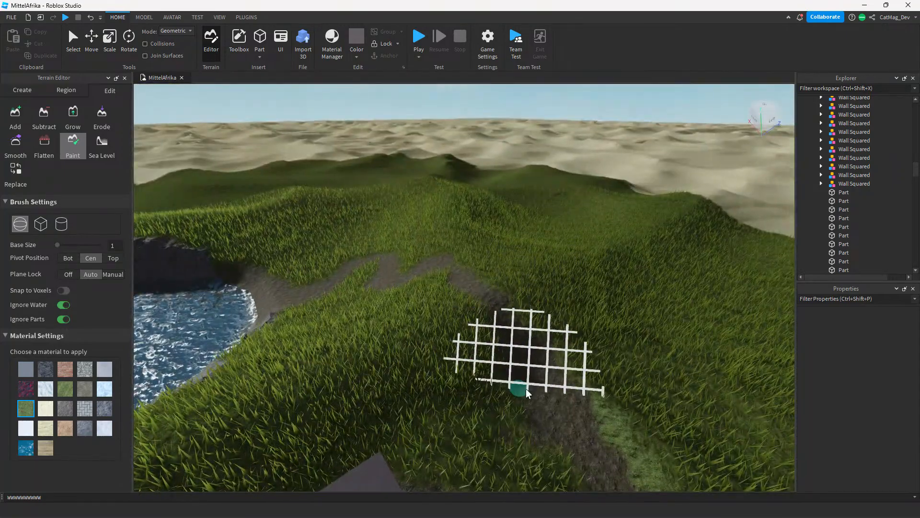
mouse_move(582, 395)
right_mouse_down()
mouse_move(614, 394)
mouse_move(610, 387)
right_mouse_up()
scroll(879, 147, "down", 3)
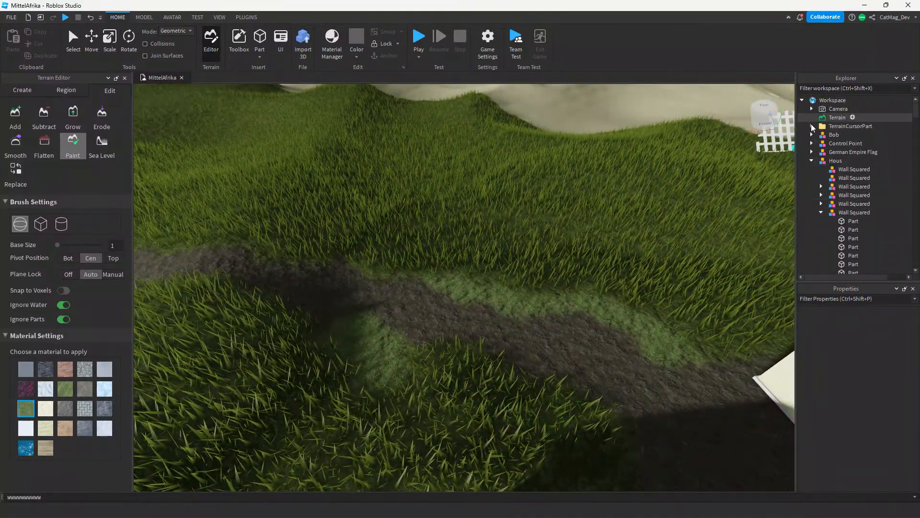
Select the Terrain object in the Workspace and show its list of material colours.
left_click(832, 119)
type("7")
key("Return")
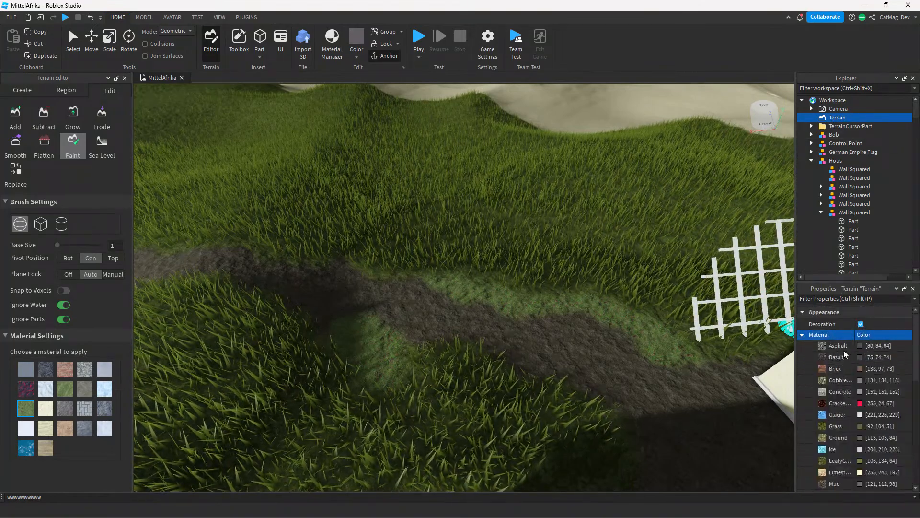
left_click(861, 460)
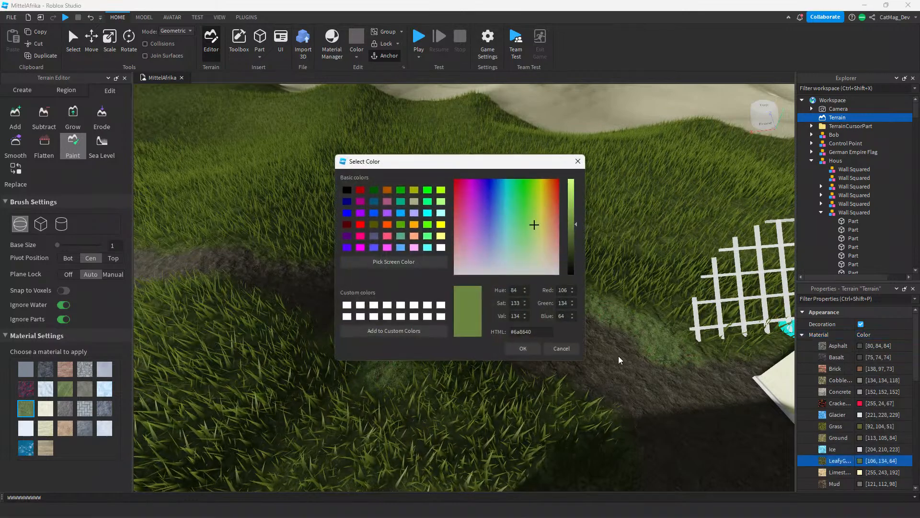
left_click_drag(576, 235, 572, 237)
left_click(561, 348)
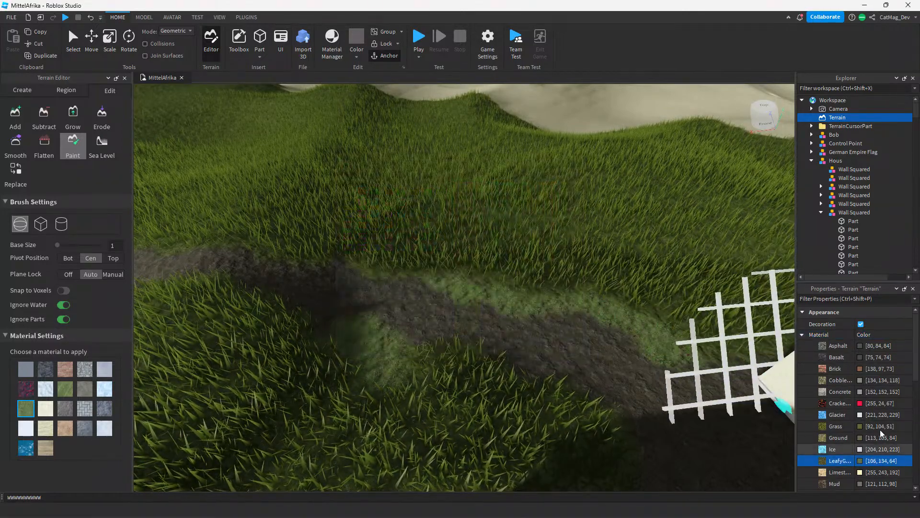
Set the terrain's LeafyGrass colour to [92, 104, 51] to match the Grass colour.
left_click(882, 461)
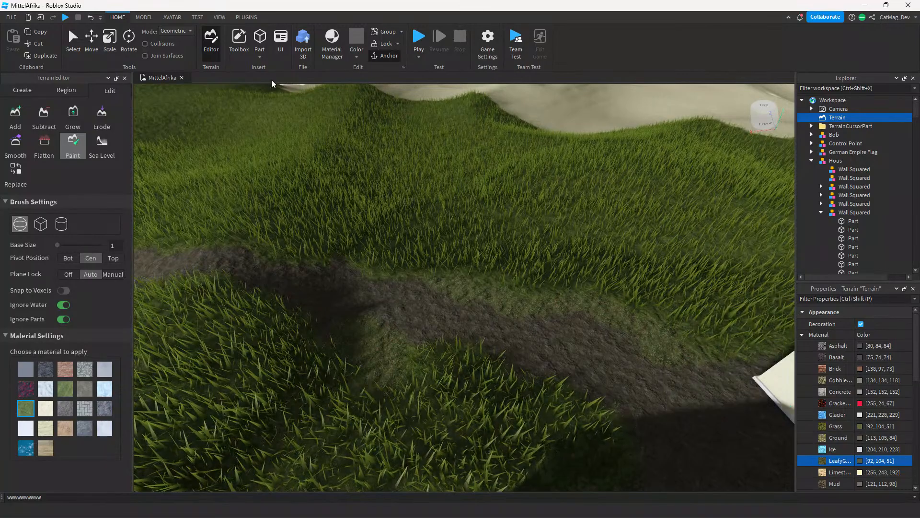
Examine the recoloured leafy grass along the path and the bare ground around the village houses.
right_click_drag(445, 298, 439, 372)
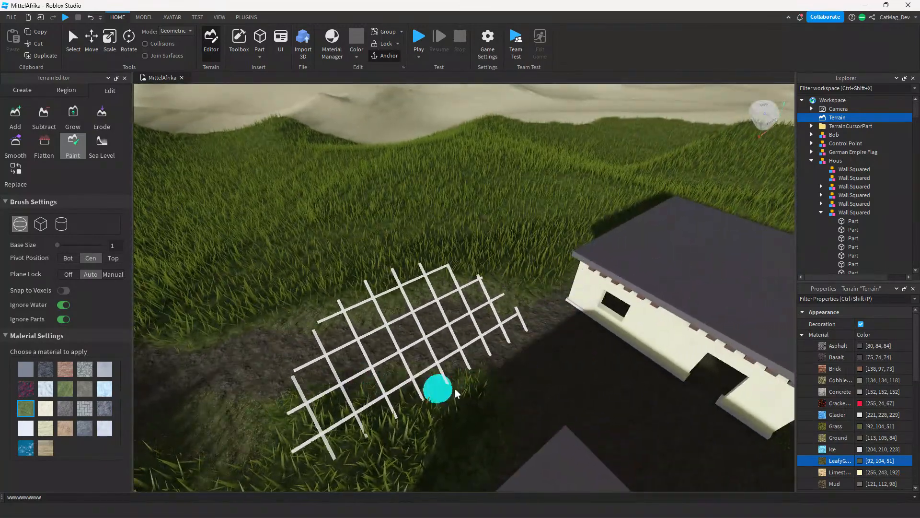
mouse_move(721, 313)
right_mouse_down()
mouse_move(732, 316)
mouse_move(583, 366)
mouse_move(701, 361)
mouse_move(698, 292)
mouse_move(697, 302)
right_mouse_up()
key("w")
right_click_drag(442, 297, 442, 297)
right_click_drag(487, 173, 488, 172)
key("s")
key("w")
right_click_drag(590, 293, 590, 293)
key("s")
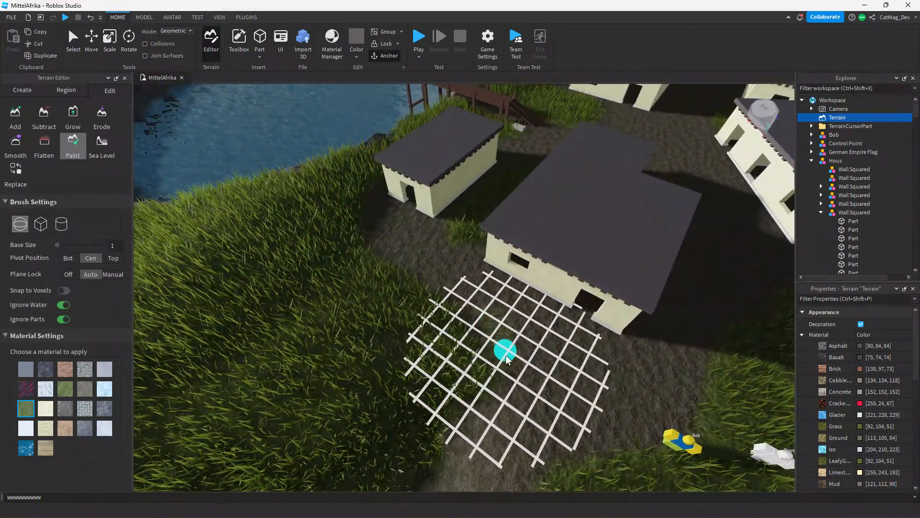
Paint Leafy Grass over the bare ground in the inner corner of the L-shaped house.
key("w")
right_click_drag(689, 250, 690, 246)
mouse_move(675, 209)
right_mouse_down()
mouse_move(674, 226)
mouse_move(481, 331)
right_mouse_up()
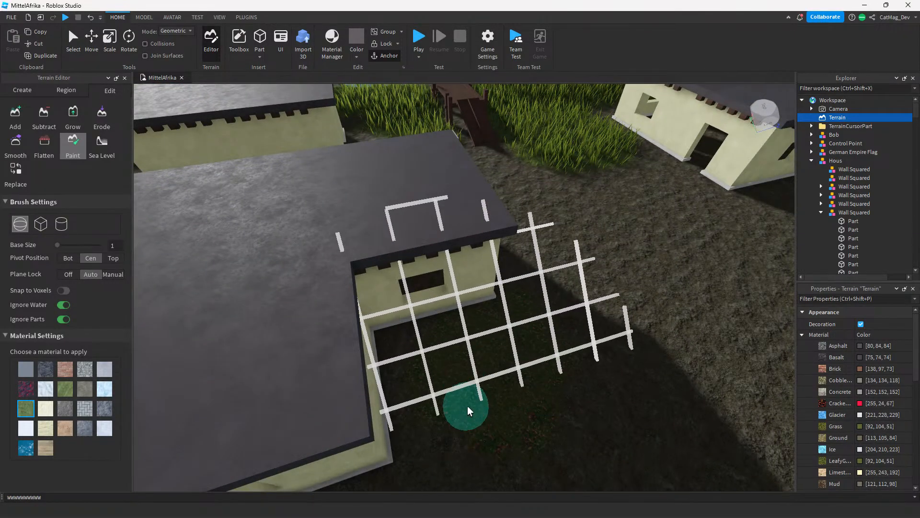
key("d")
right_click_drag(656, 385, 656, 386)
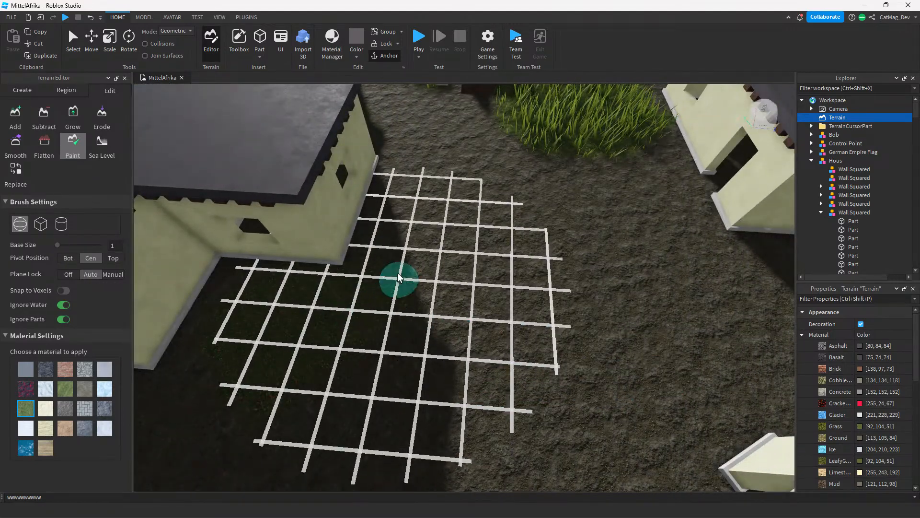
Paint a Leafy Grass patch on the bare ground outside the end wall of the L-shaped house.
key("s")
right_click_drag(505, 218, 505, 218)
key("w")
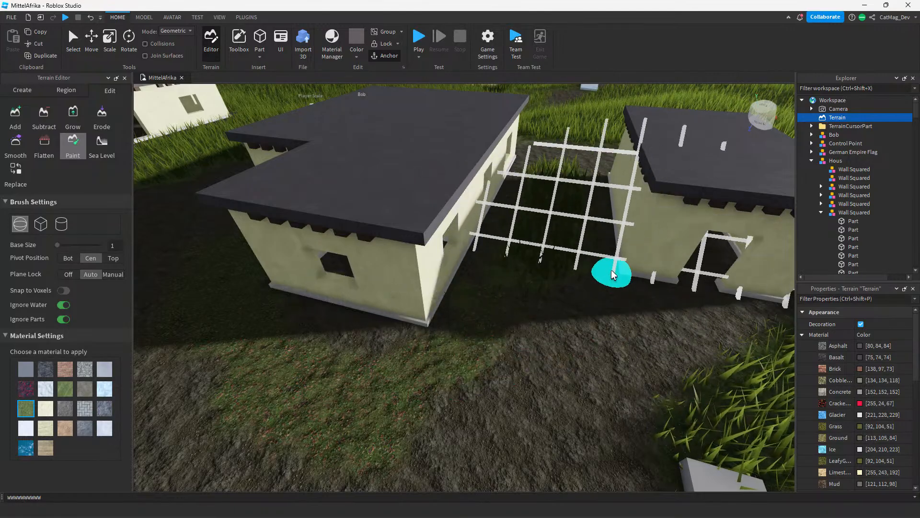
Examine the Leafy Grass patch outside the L-shaped house's end wall from several angles.
key("w")
right_click_drag(612, 269, 588, 280)
key("s")
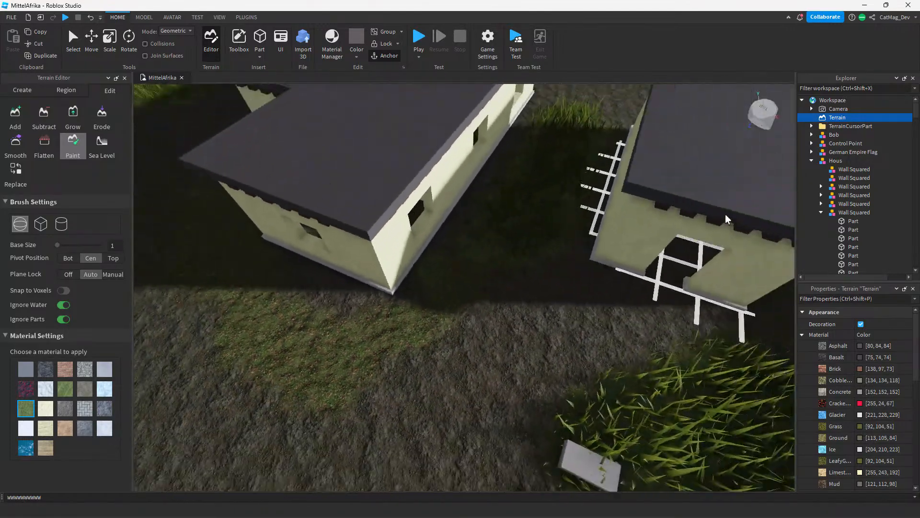
key("s")
right_click_drag(724, 220, 724, 220)
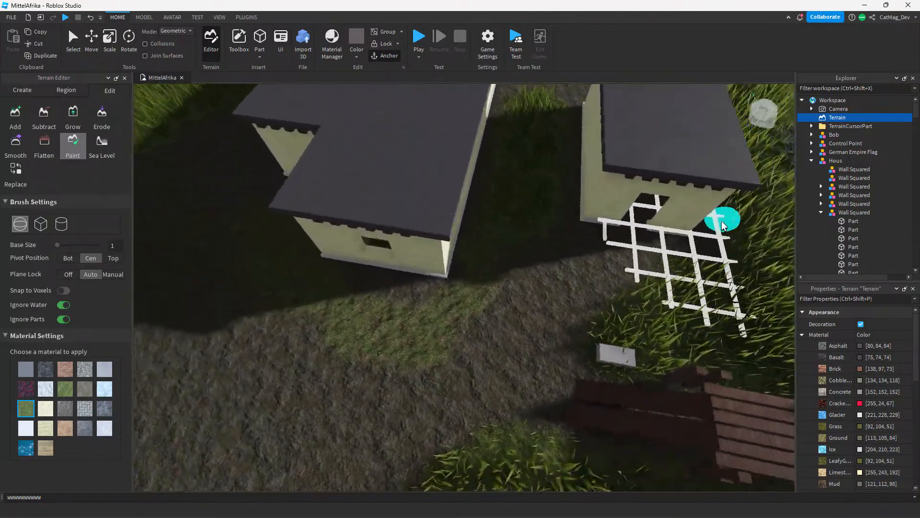
key("w")
mouse_move(444, 297)
right_mouse_down()
mouse_move(495, 324)
mouse_move(541, 283)
right_mouse_up()
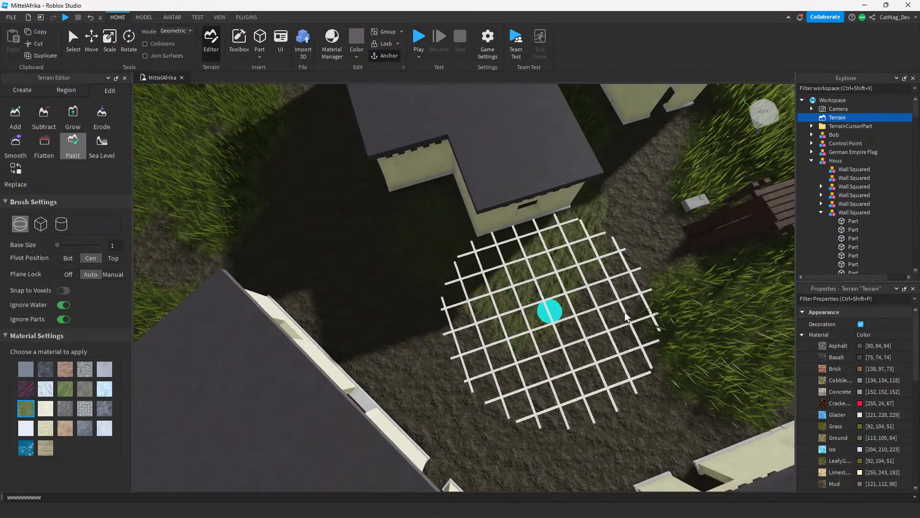
Paint Leafy Grass over the bare ground at the L-shaped house's corner near the Bob figure.
right_click_drag(625, 317, 664, 292)
key("a")
right_click_drag(480, 220, 569, 237)
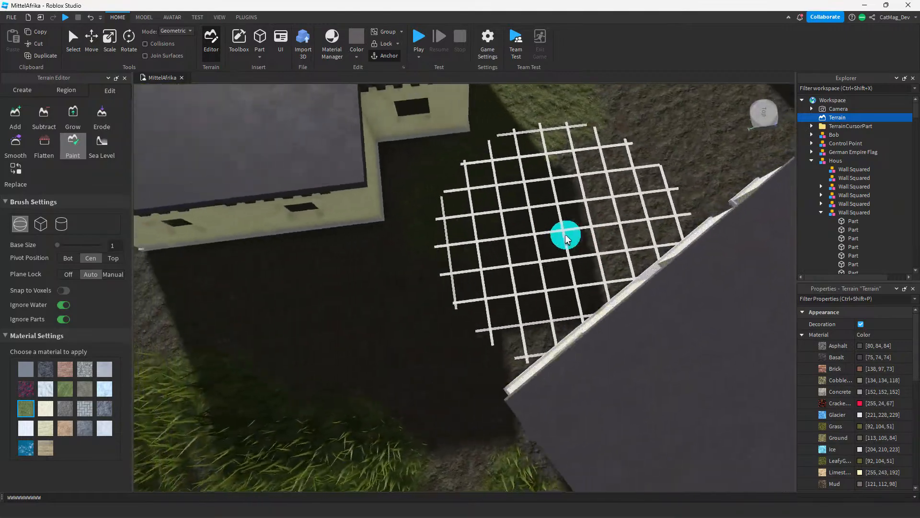
key("a")
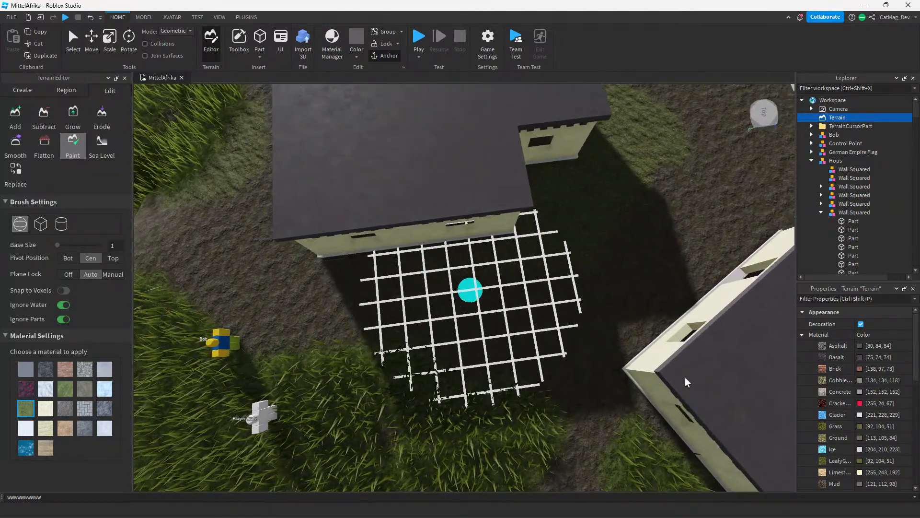
key("a")
right_click_drag(413, 283, 428, 266)
scroll(528, 287, "up", 5)
scroll(589, 239, "down", 5)
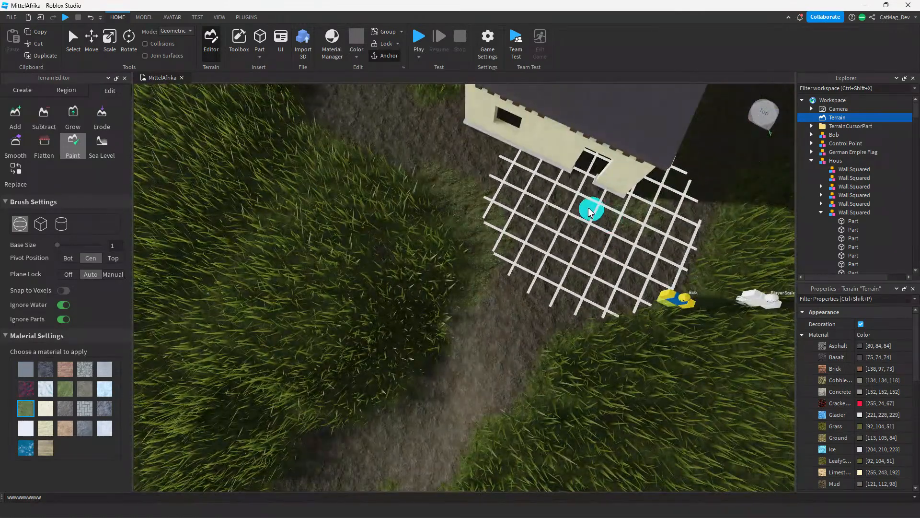
mouse_move(603, 224)
right_mouse_down()
mouse_move(542, 231)
mouse_move(497, 210)
right_mouse_up()
right_click_drag(757, 228, 1, 245)
key("w")
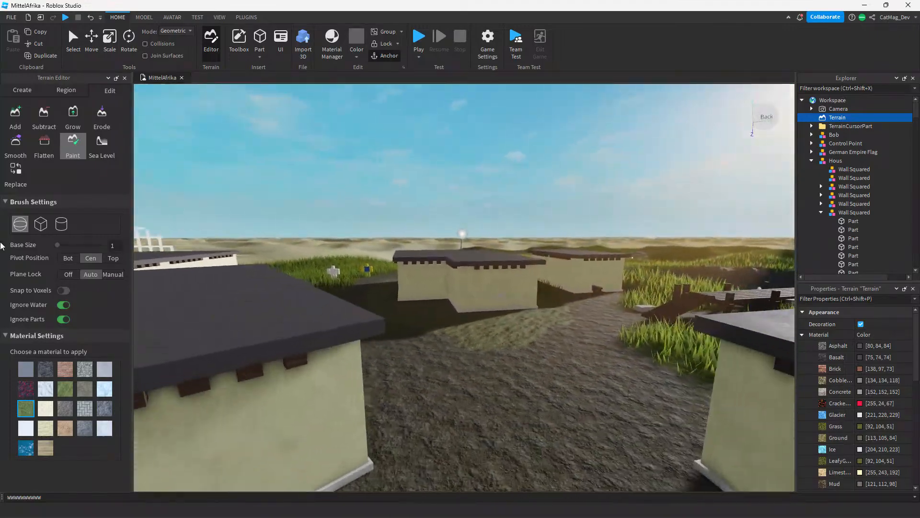
Paint a Grass patch over the Leafy Grass outside the L-shaped house's end wall.
left_click(65, 388)
right_click_drag(450, 353, 405, 331)
scroll(652, 249, "down", 10)
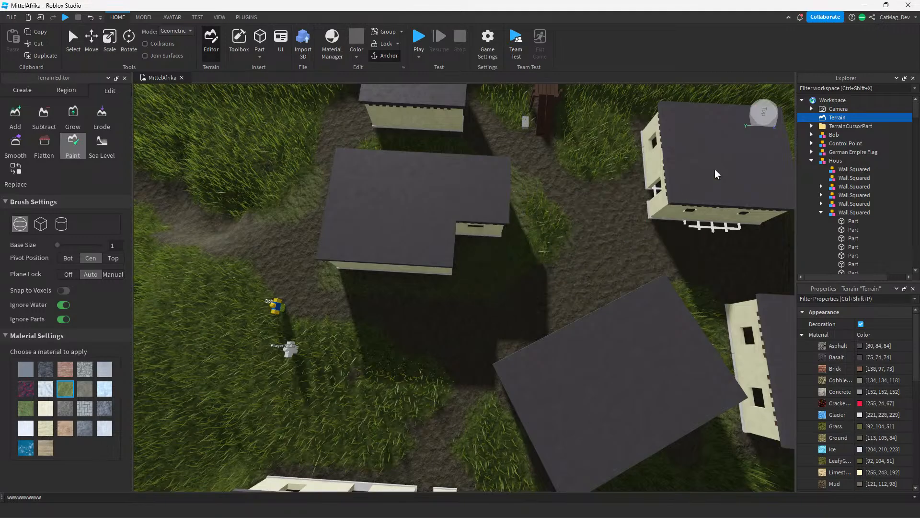
scroll(715, 174, "up", 15)
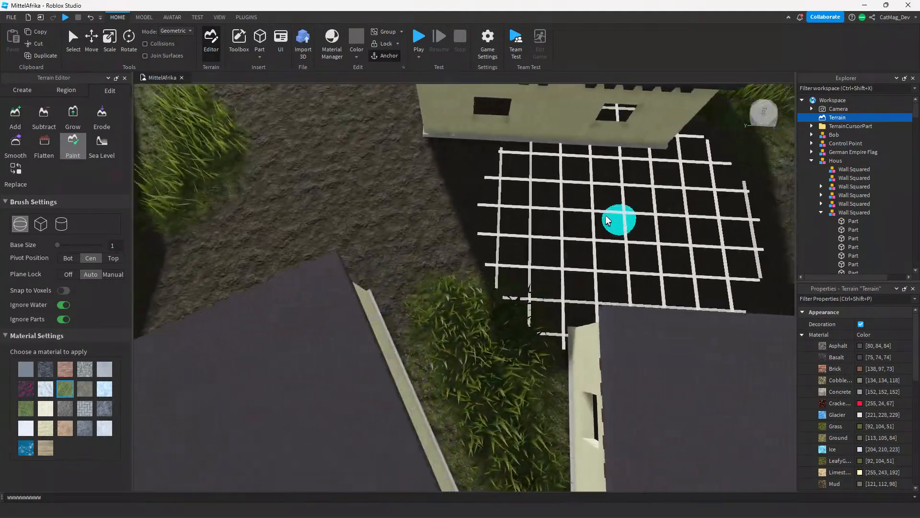
mouse_move(616, 215)
right_mouse_down()
mouse_move(585, 191)
mouse_move(680, 149)
mouse_move(670, 224)
right_mouse_up()
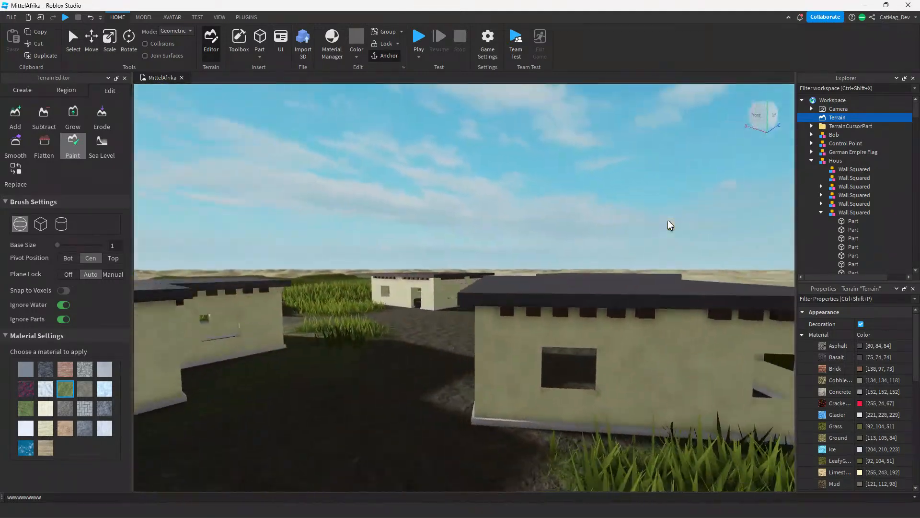
key("w")
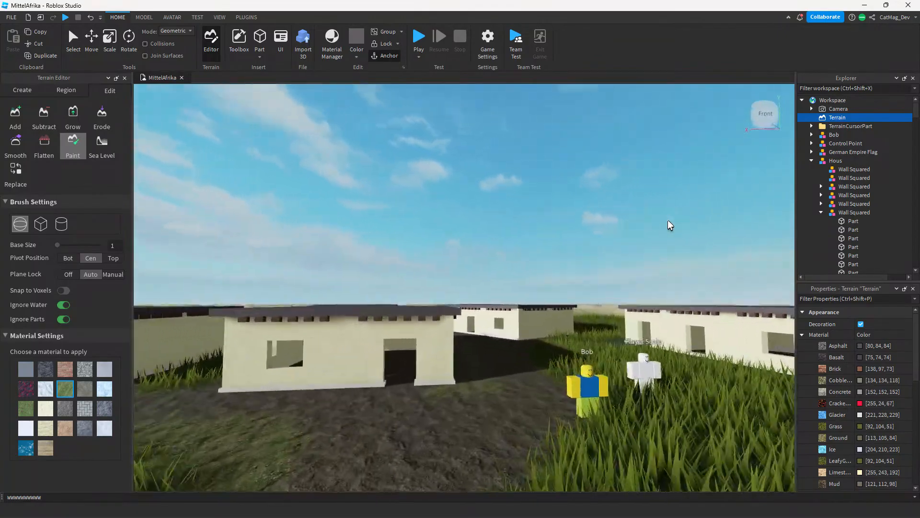
Paint Mud along the stretch of path leading out of the village past the Bob figure.
key("w")
right_click_drag(668, 220, 668, 259)
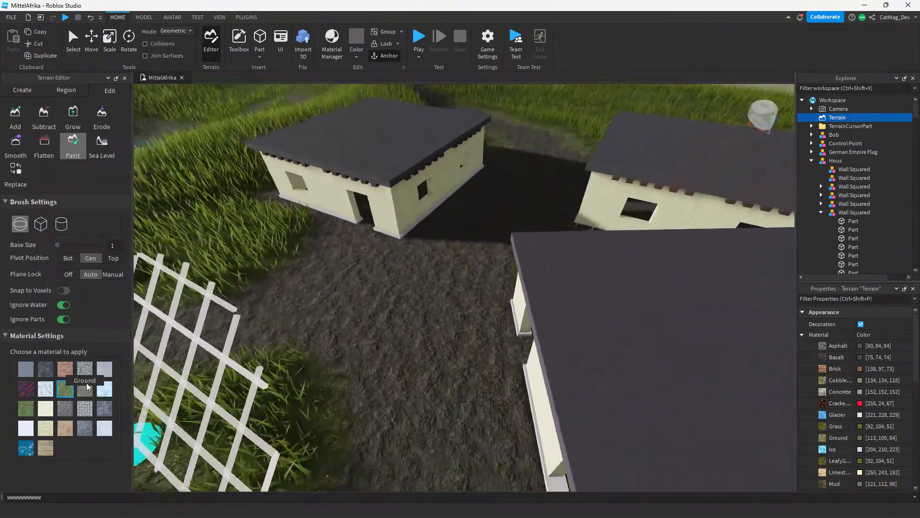
key("s")
left_click(65, 410)
right_click_drag(427, 365, 306, 359)
key("s")
key("w")
key("a")
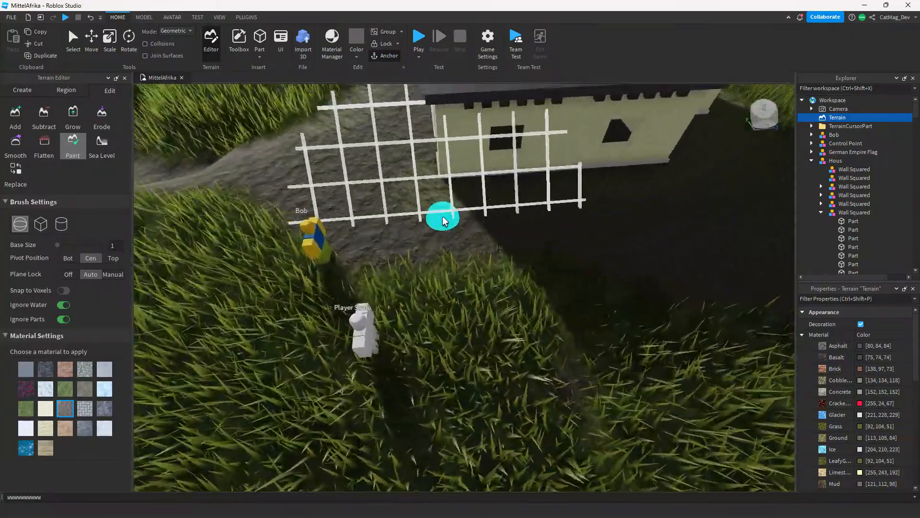
key("w")
mouse_move(443, 221)
right_mouse_down()
mouse_move(442, 158)
mouse_move(383, 158)
mouse_move(383, 206)
mouse_move(431, 206)
right_mouse_up()
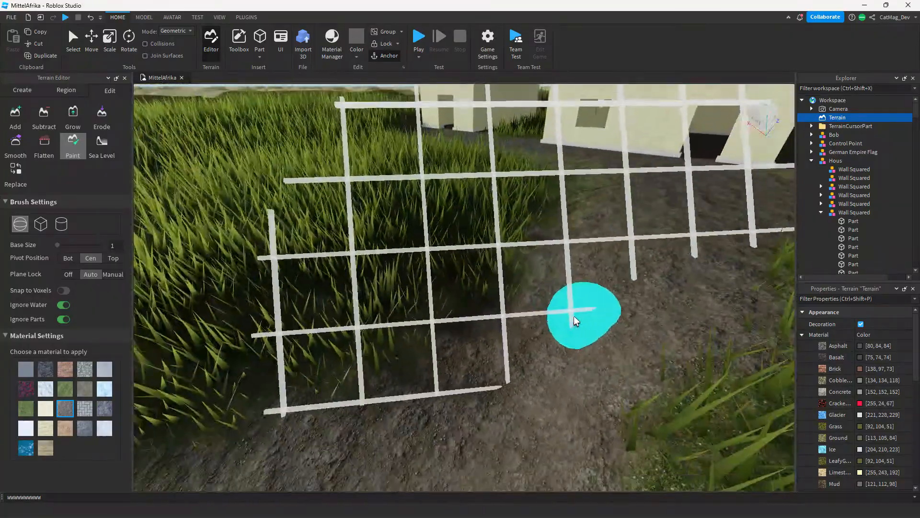
key("s")
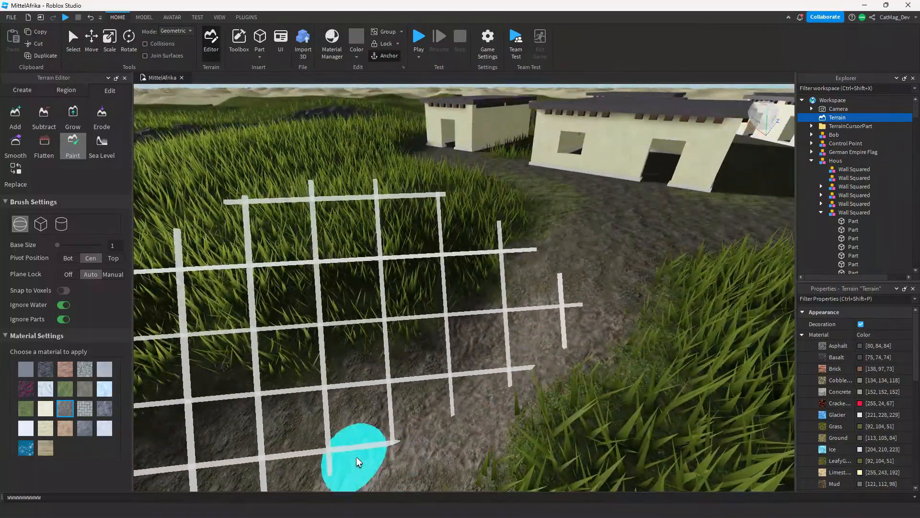
key("s")
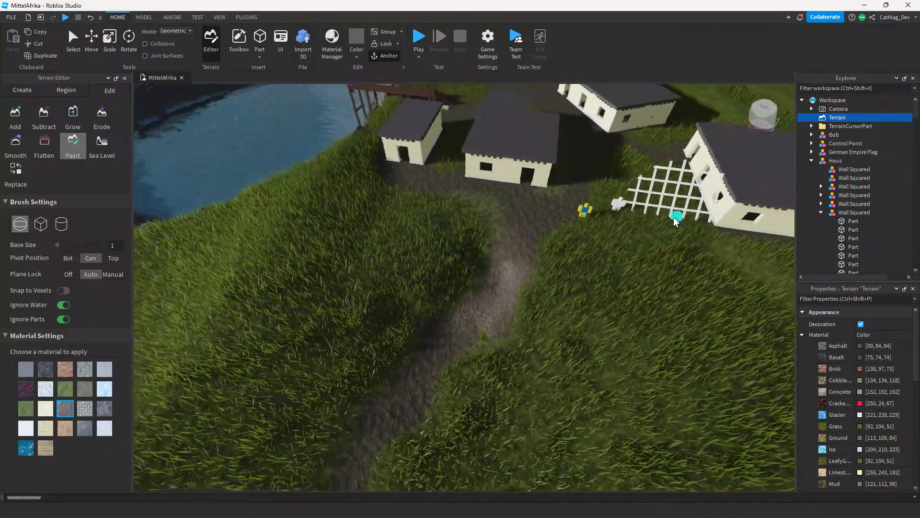
Continue painting Mud along the path past the control point flag towards the parked car.
scroll(674, 220, "down", 5)
right_click_drag(674, 220, 466, 250)
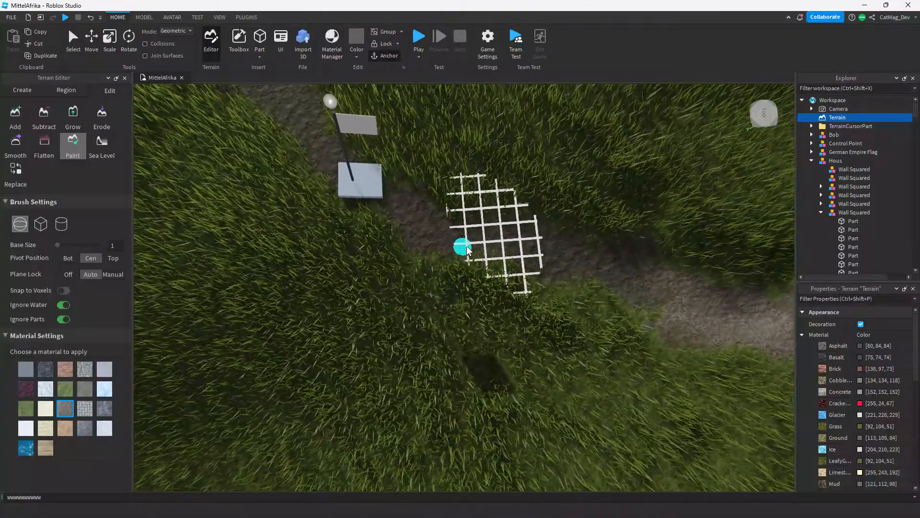
right_click_drag(467, 105, 467, 106)
key("w")
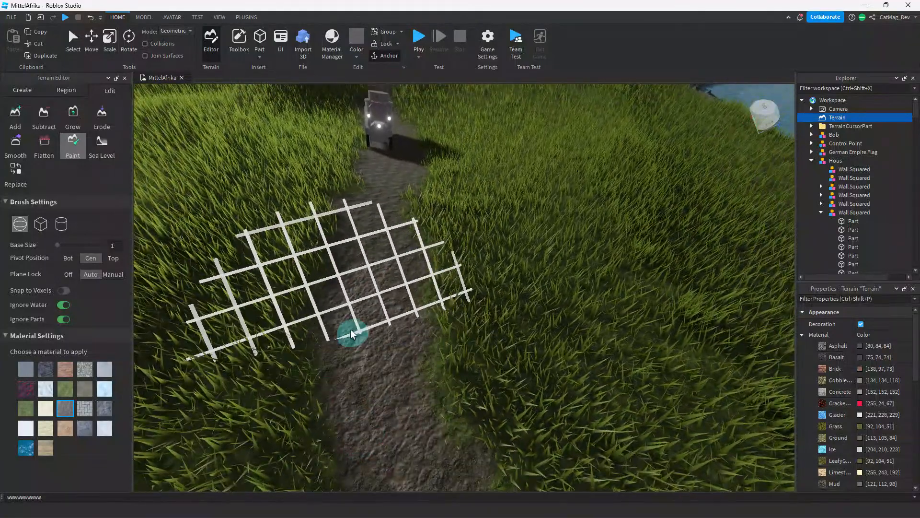
scroll(462, 254, "down", 5)
right_click_drag(582, 146, 565, 129)
scroll(378, 385, "up", 5)
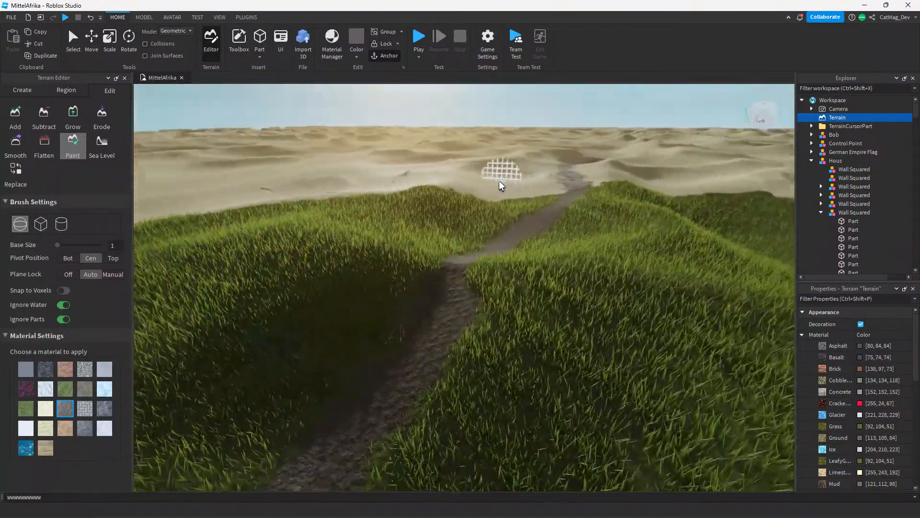
Paint Mud along the path through the grassy hills up to the edge of the sand.
right_click_drag(498, 180, 499, 180)
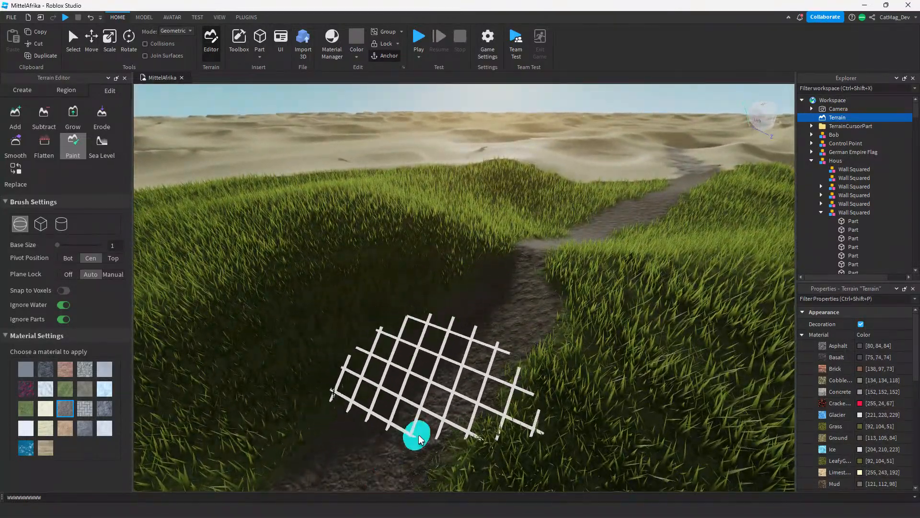
scroll(381, 418, "up", 3)
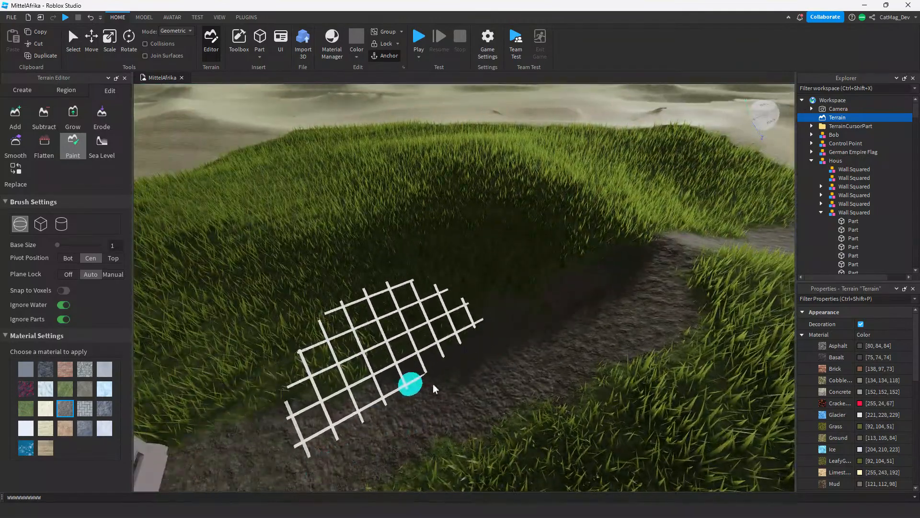
scroll(594, 273, "down", 10)
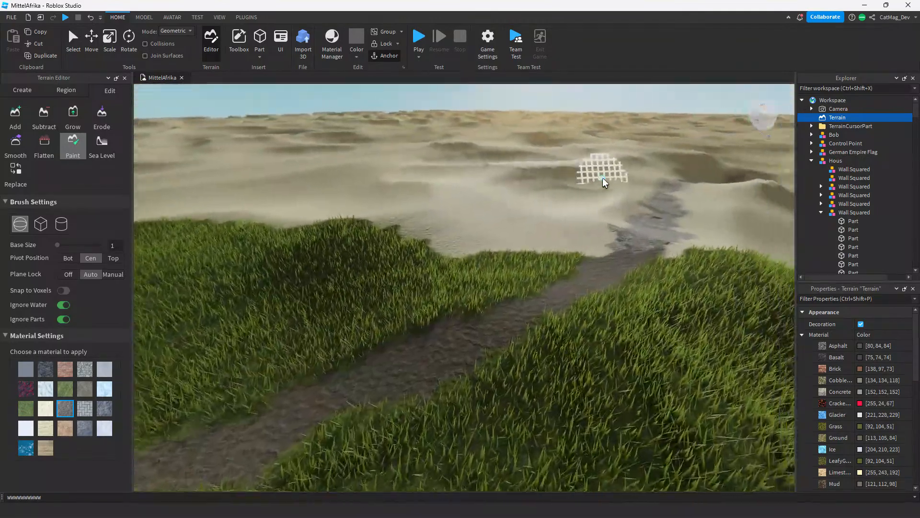
scroll(602, 177, "up", 10)
mouse_move(274, 444)
right_mouse_down()
mouse_move(352, 378)
mouse_move(482, 343)
right_mouse_up()
key("s")
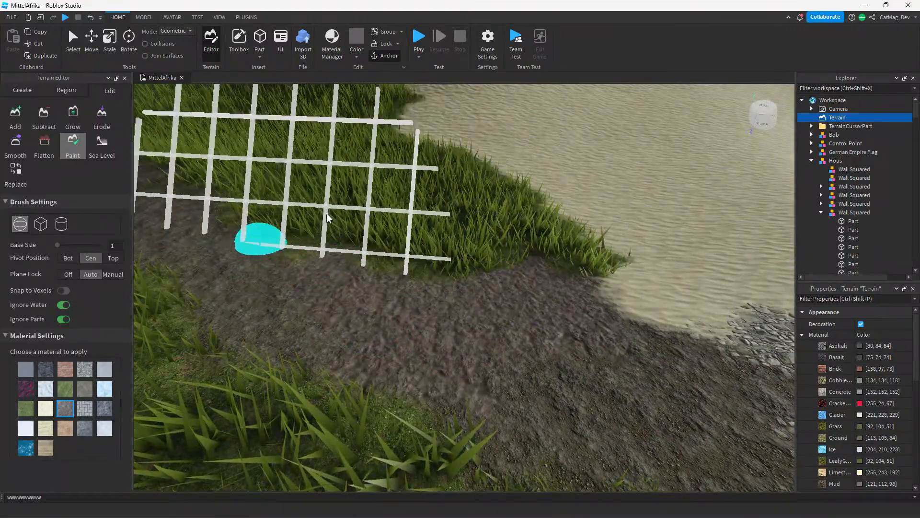
Examine the terrain around the pond and between the village houses for spots needing more painting.
right_click_drag(614, 136, 614, 137)
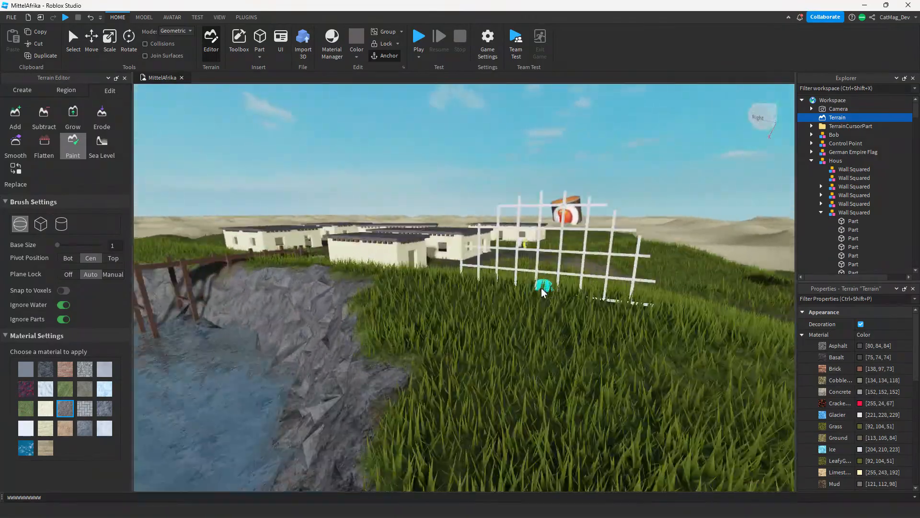
key("w")
right_click_drag(509, 180, 551, 185)
key("s")
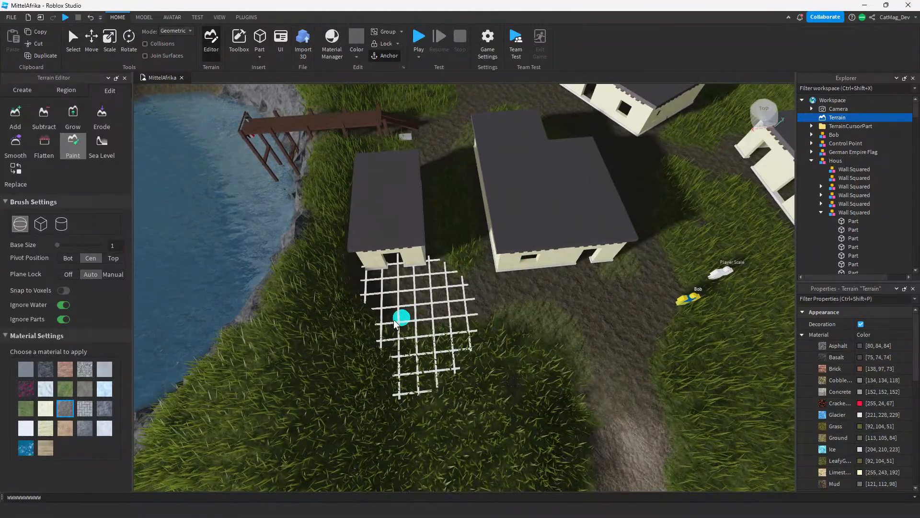
key("w")
right_click_drag(664, 186, 665, 185)
key("s")
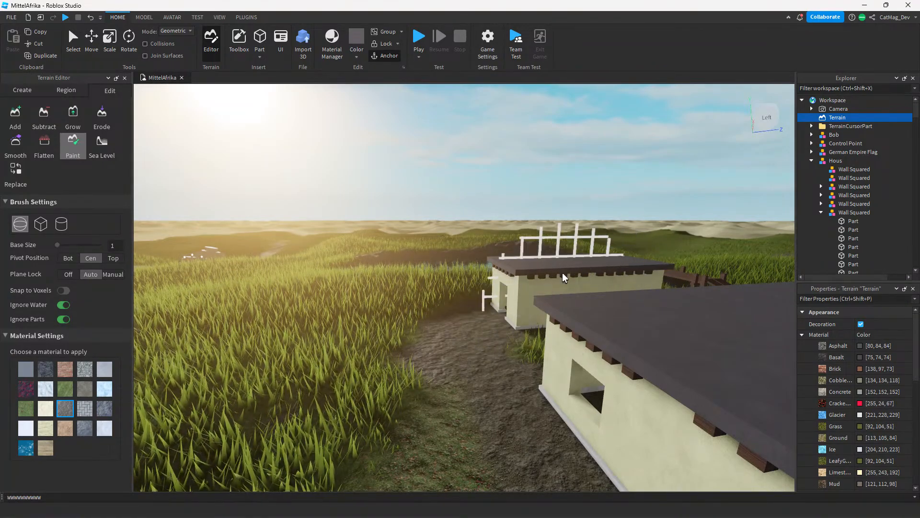
right_click_drag(575, 277, 367, 368)
key("w")
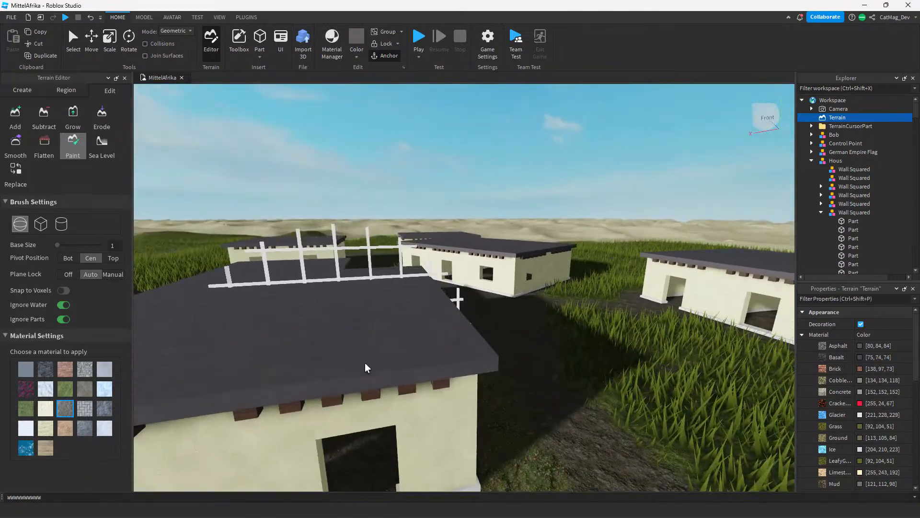
key("w")
right_click_drag(560, 279, 575, 274)
scroll(664, 250, "down", 6)
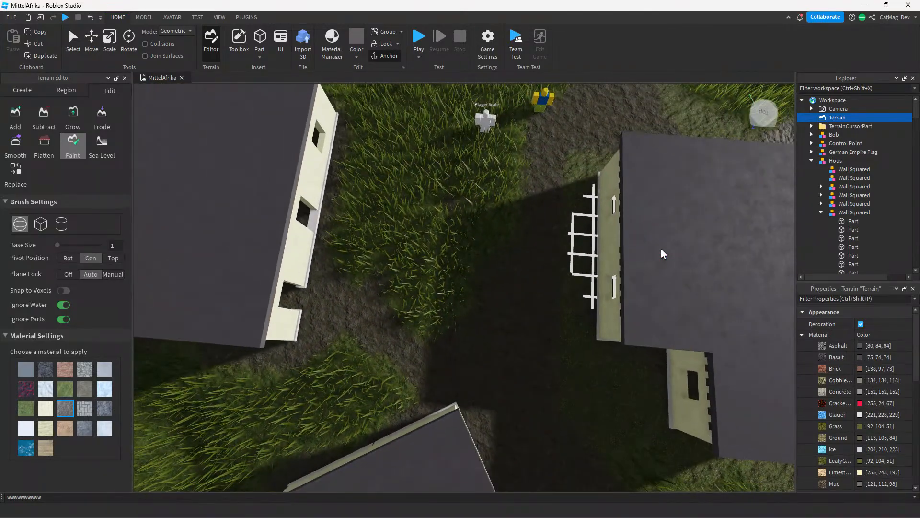
Paint Grass over the bare ground between the L-shaped house and the neighbouring house.
key("d")
key("w")
left_click(68, 389)
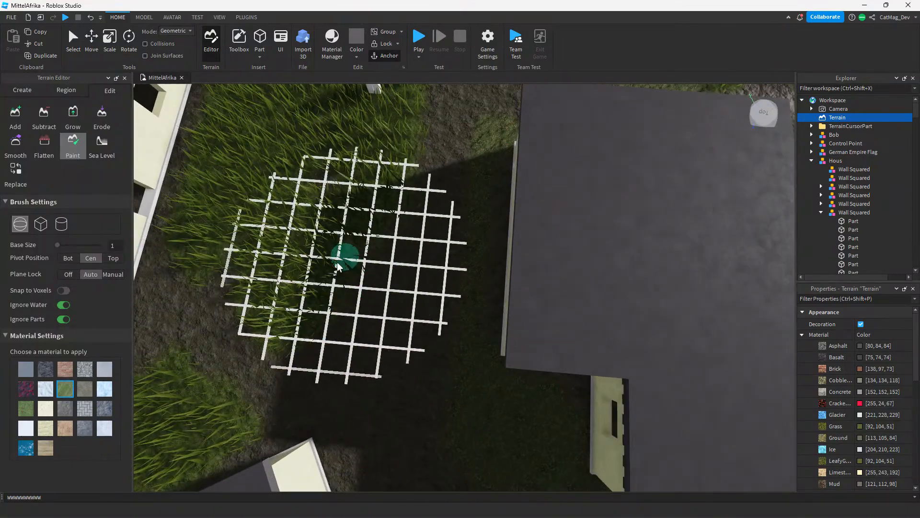
key("a")
right_click_drag(505, 239, 505, 239)
key("s")
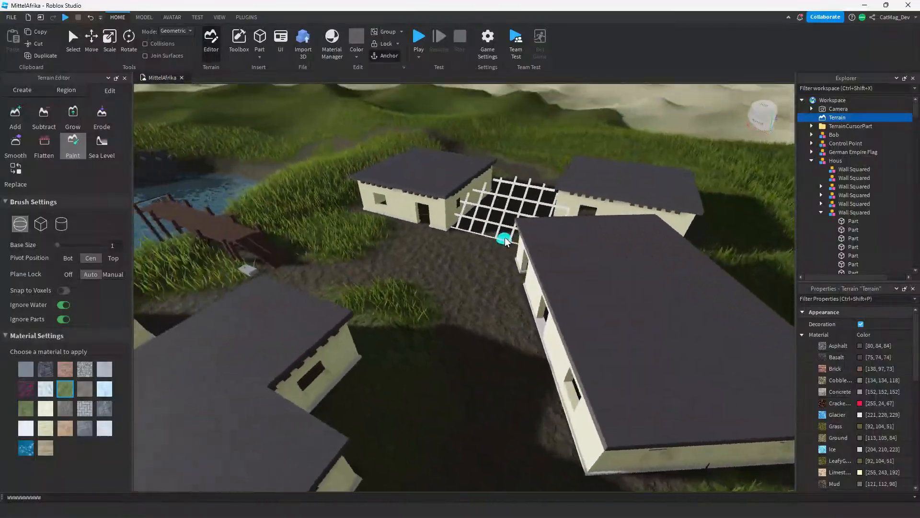
Paint Grass beside the outer house's wall along the edge of the path.
key("w")
right_click_drag(452, 278, 453, 283)
key("w")
key("s")
key("d")
key("w")
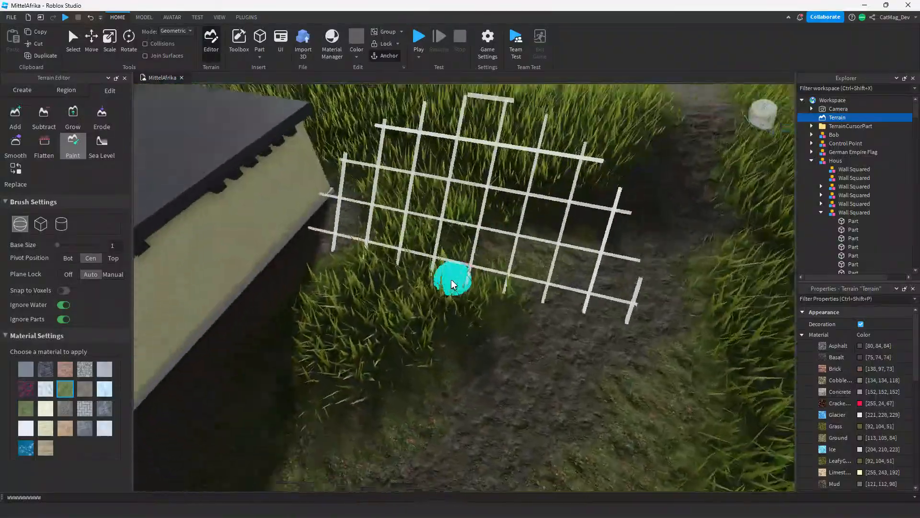
key("s")
key("a")
key("w")
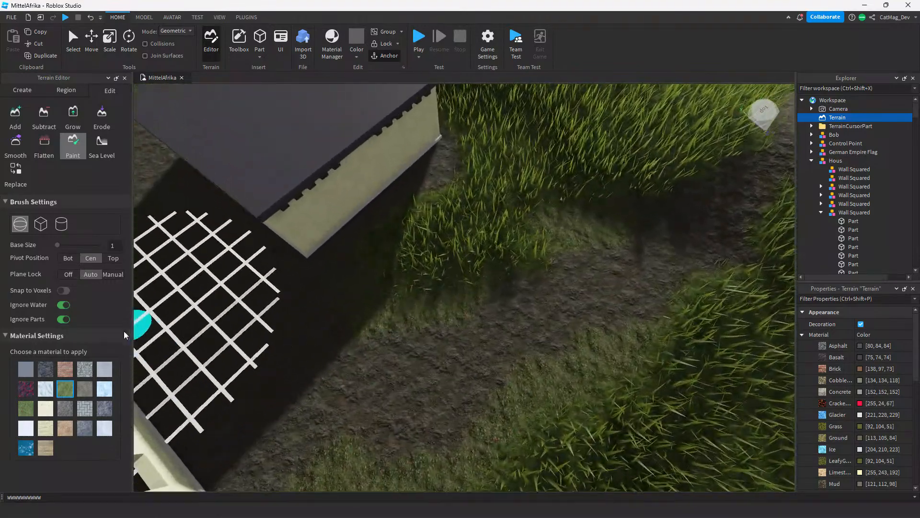
Choose Ground as the paint material and examine the whole village, pond and paths from above.
left_click(83, 389)
key("s")
right_click_drag(567, 247, 567, 247)
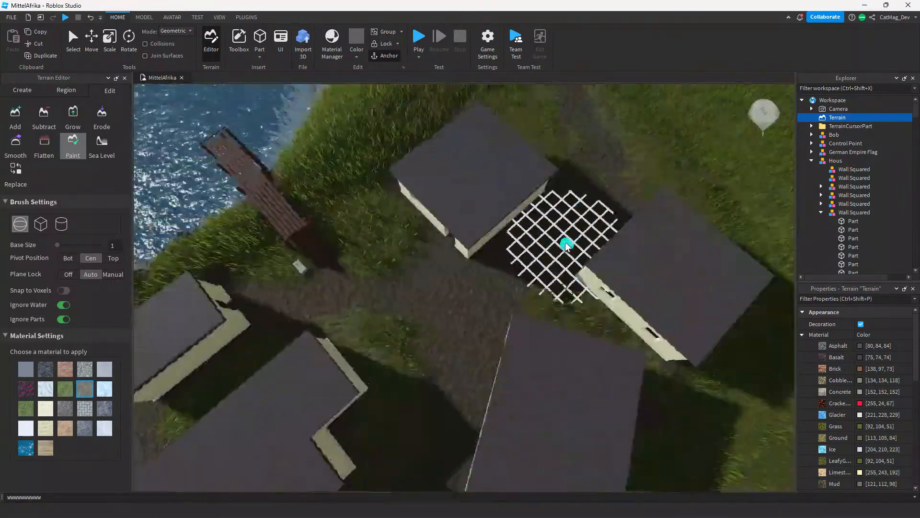
scroll(566, 245, "down", 10)
key("d")
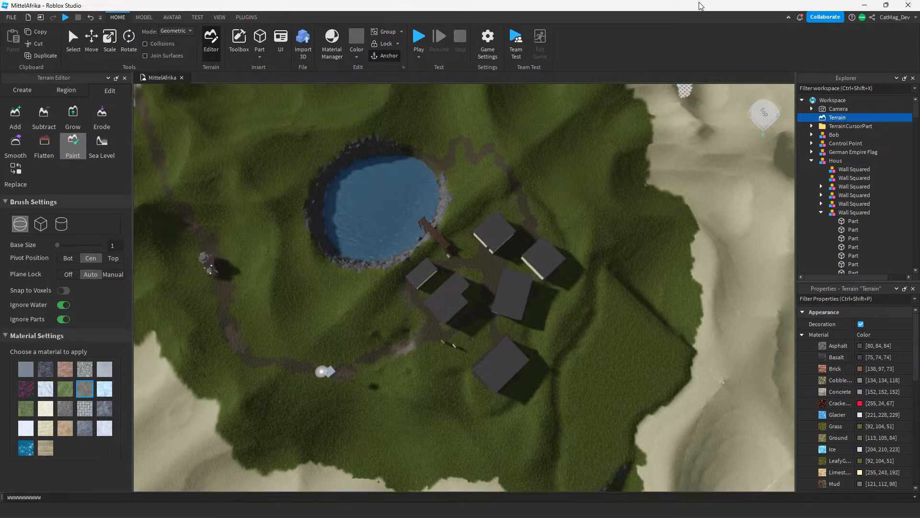
right_click_drag(388, 334, 387, 335)
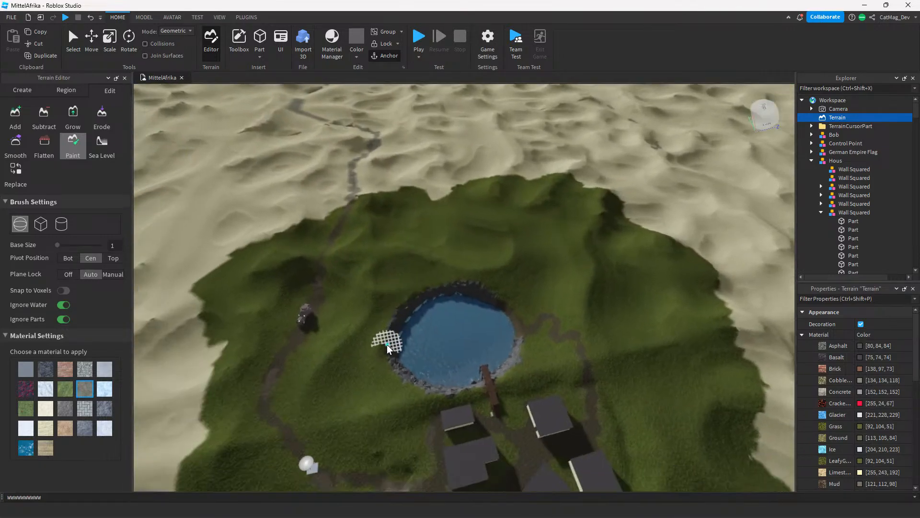
Examine the pond shore from above and move in close to the wooden dock with the flag.
right_click_drag(418, 377, 419, 376)
scroll(500, 309, "up", 3)
right_click_drag(501, 309, 501, 309)
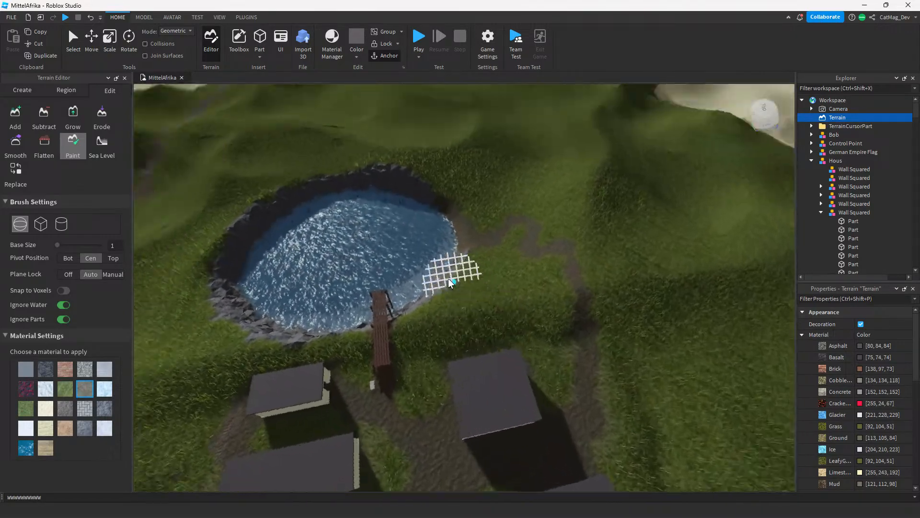
scroll(451, 283, "up", 3)
right_click_drag(449, 280, 467, 288)
scroll(450, 279, "up", 3)
key("w")
scroll(493, 221, "down", 3)
key("w")
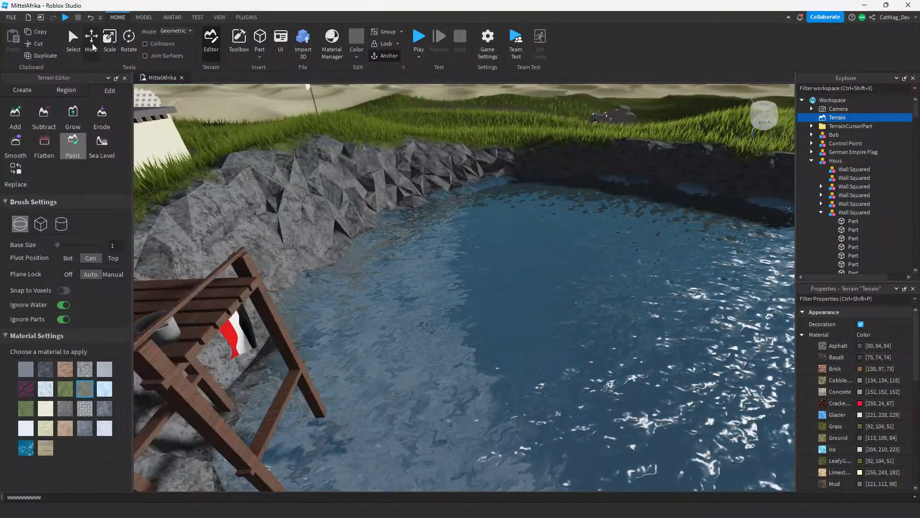
Move the German Empire Flag from the dock onto the central house's front wall, hanging it from the roof beams above the window.
left_click(91, 45)
left_click(234, 331)
left_click_drag(234, 332, 289, 250)
right_click_drag(289, 250, 289, 250)
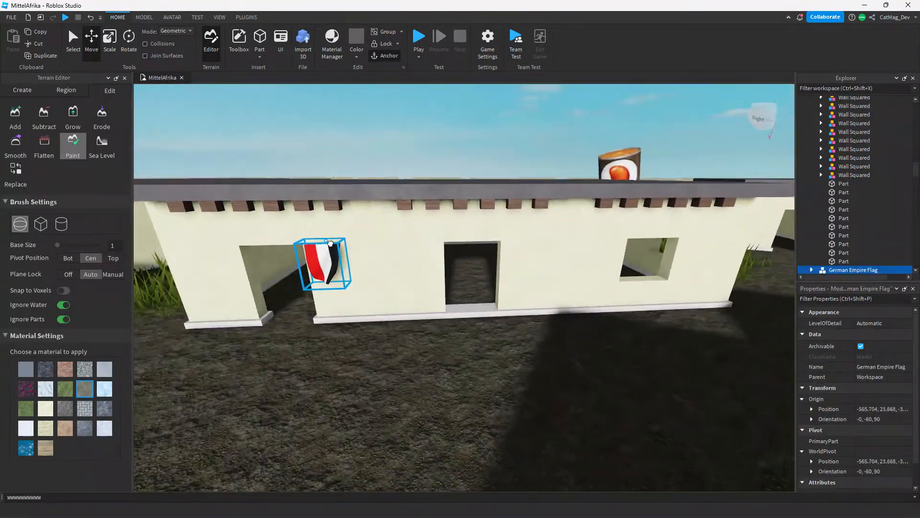
left_click_drag(329, 243, 441, 141)
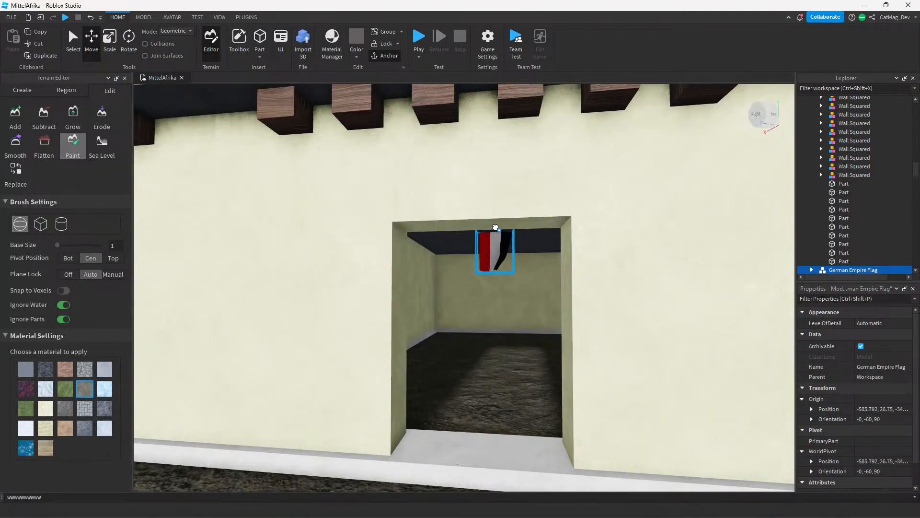
left_click_drag(495, 226, 564, 224)
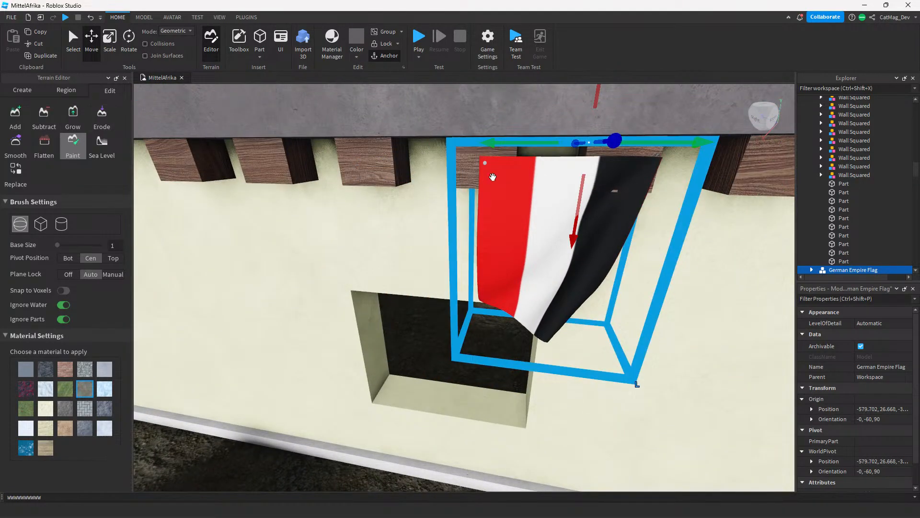
Duplicate the German Empire Flag and hang the copy at the opposite end of the same wall, beside the wide doorway.
key("ctrl+d")
left_click_drag(467, 287, 411, 200)
right_click_drag(427, 215, 426, 212)
key("w")
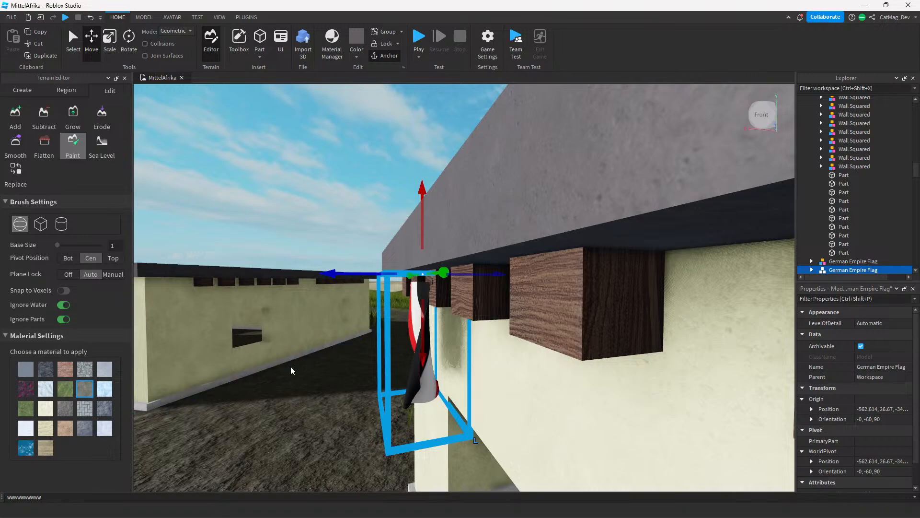
left_click(305, 370)
key("w")
right_click_drag(308, 370, 318, 310)
key("d")
left_click(317, 309)
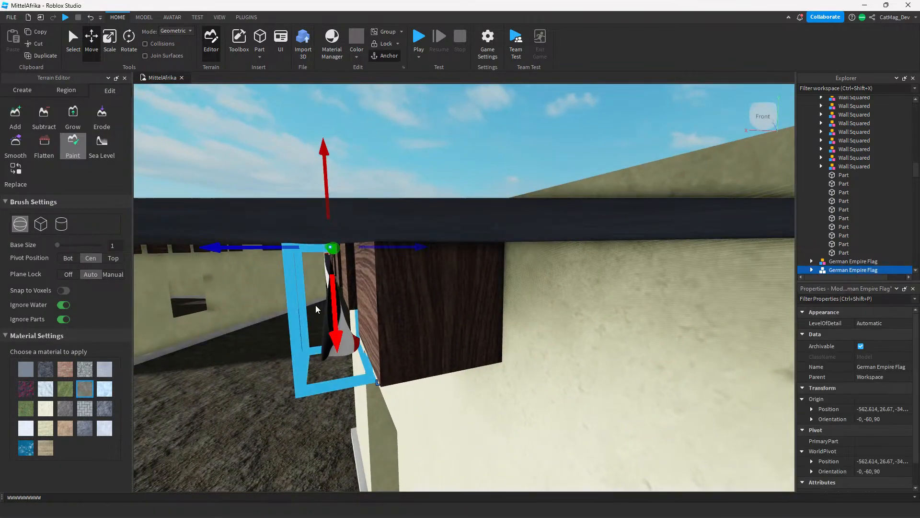
left_click_drag(213, 258, 203, 259)
key("f")
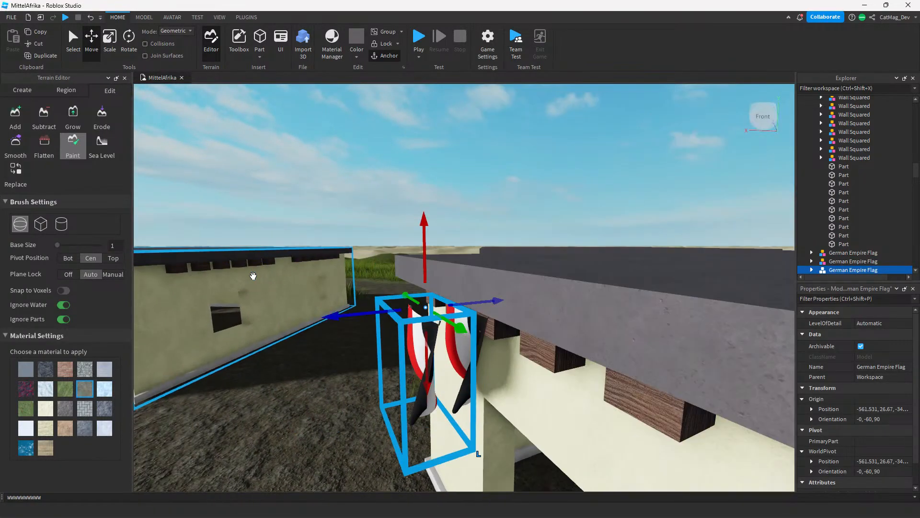
key("Delete")
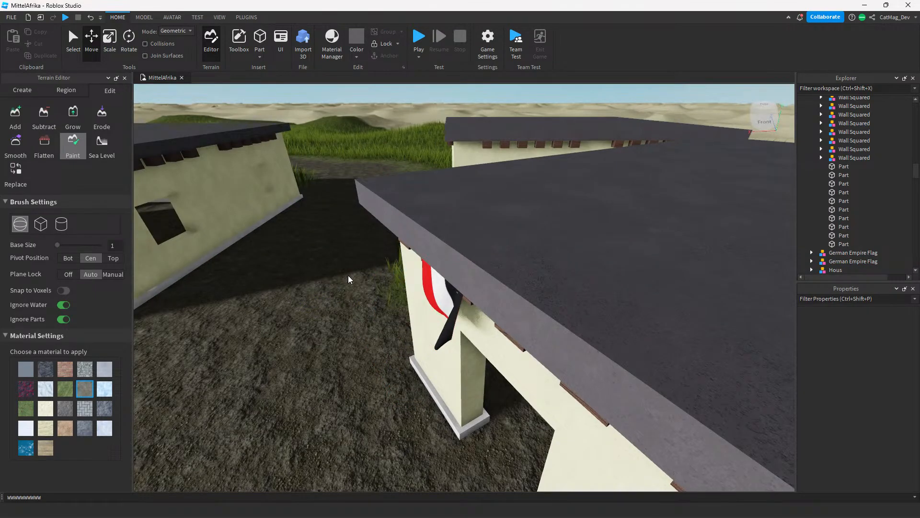
Hang another copy of the German Empire Flag under the roof beams beside the doorway of the outer house facing the grass.
right_click_drag(366, 307, 719, 285)
key("ctrl+z")
key("f")
left_click_drag(552, 263, 346, 210)
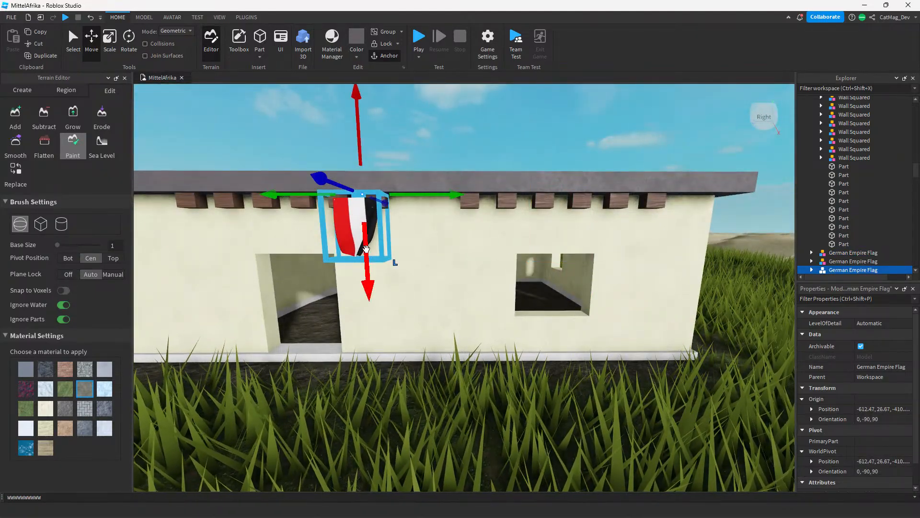
scroll(425, 452, "down", 2)
left_click(378, 506)
left_click(714, 322)
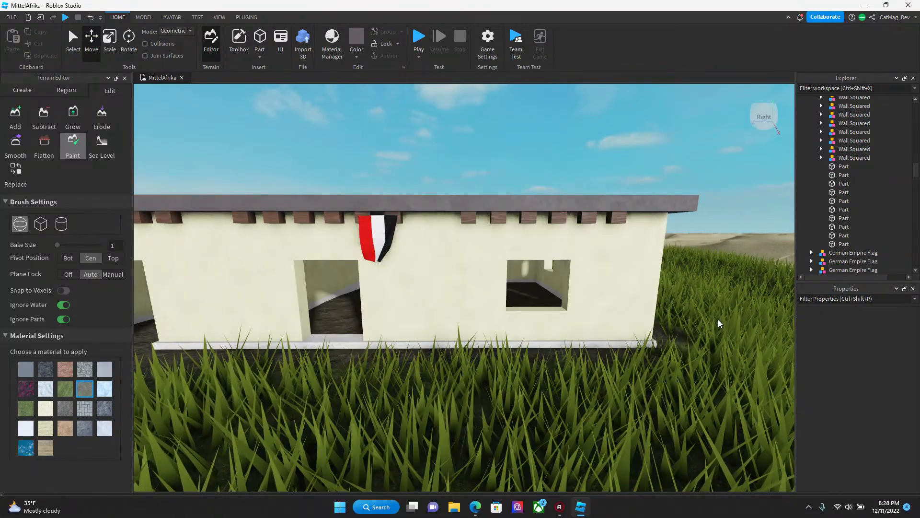
Duplicate the German Empire Flag, rotate the copy and hang it above the window of the house near the dock.
right_click_drag(719, 323, 502, 165)
key("w")
left_click(458, 189)
key("f")
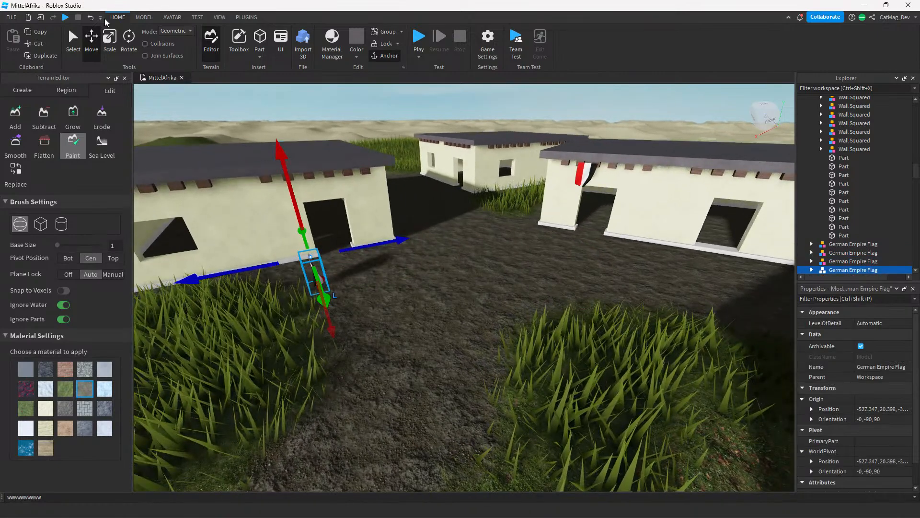
left_click(129, 42)
left_click_drag(379, 257, 209, 176)
key("e")
left_click(478, 332)
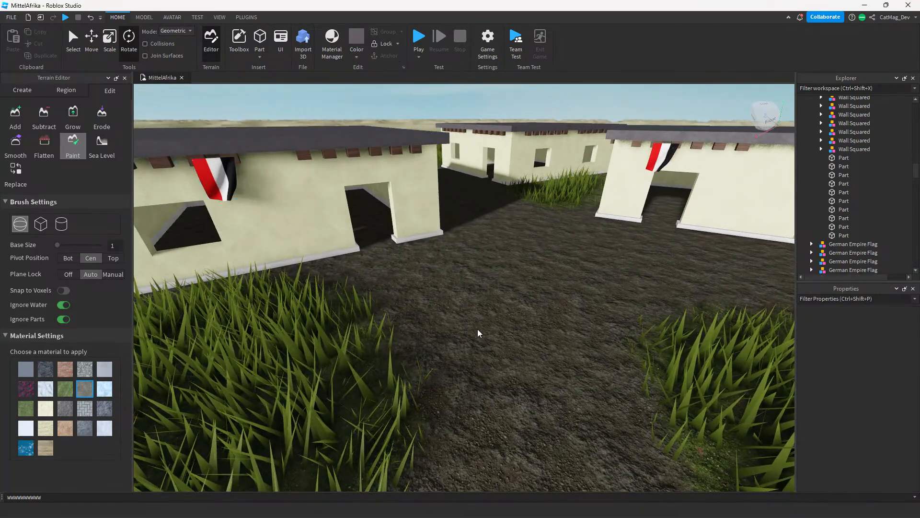
Select the village houses, the dock and the flags together from above and anchor them.
right_click_drag(478, 332, 393, 296)
scroll(393, 296, "down", 15)
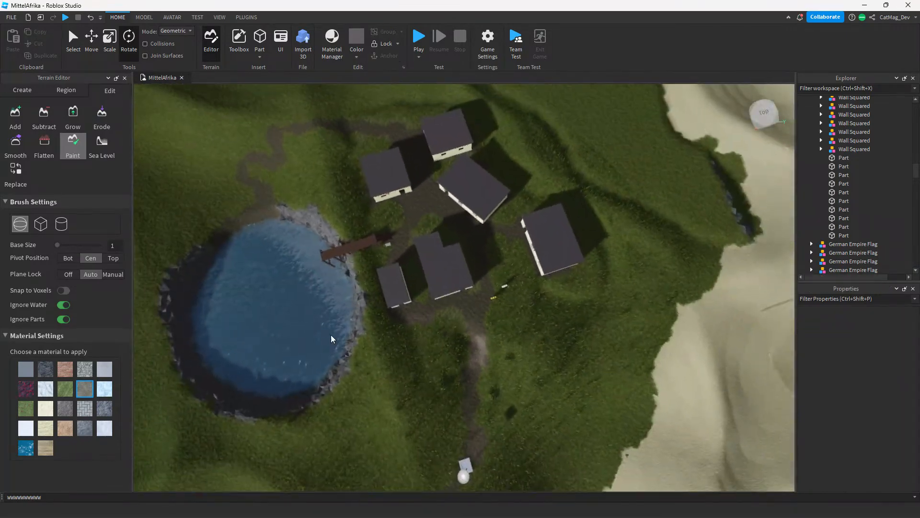
left_click_drag(270, 242, 484, 326)
left_click_drag(581, 172, 666, 102)
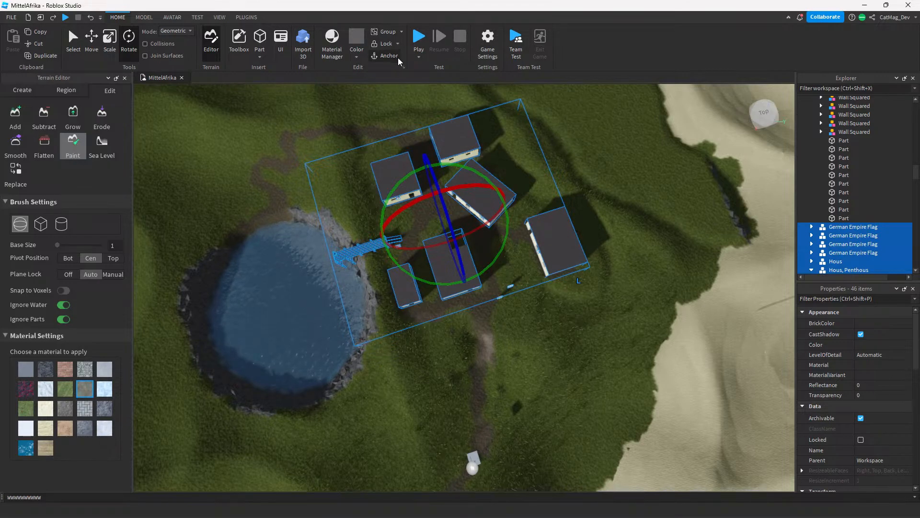
left_click_drag(319, 366, 696, 108)
left_click_drag(319, 367, 683, 199)
scroll(623, 175, "up", 10)
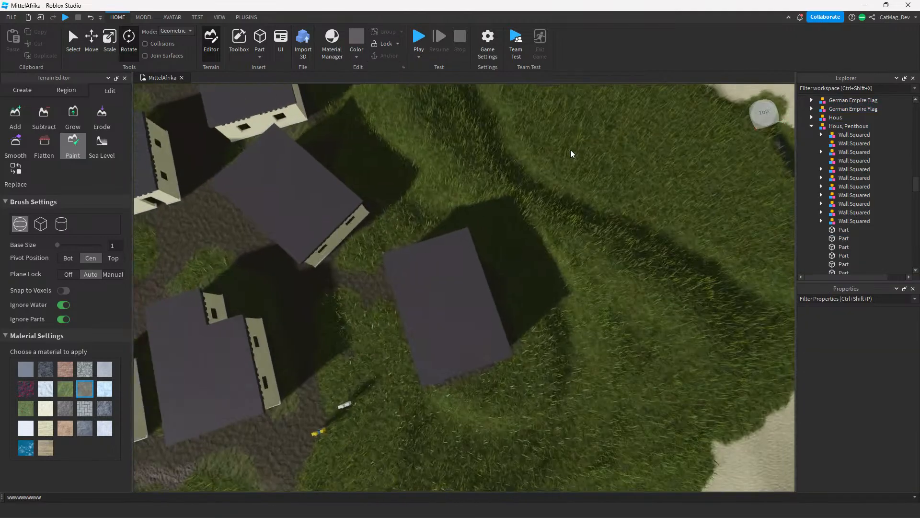
Start a Play Here test at a grassy spot just outside the village.
scroll(551, 137, "down", 2)
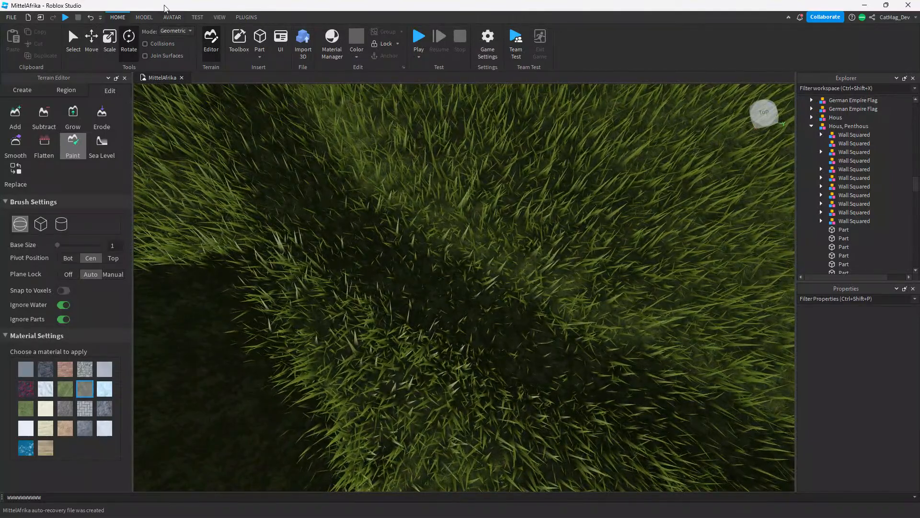
scroll(167, 31, "down", 1)
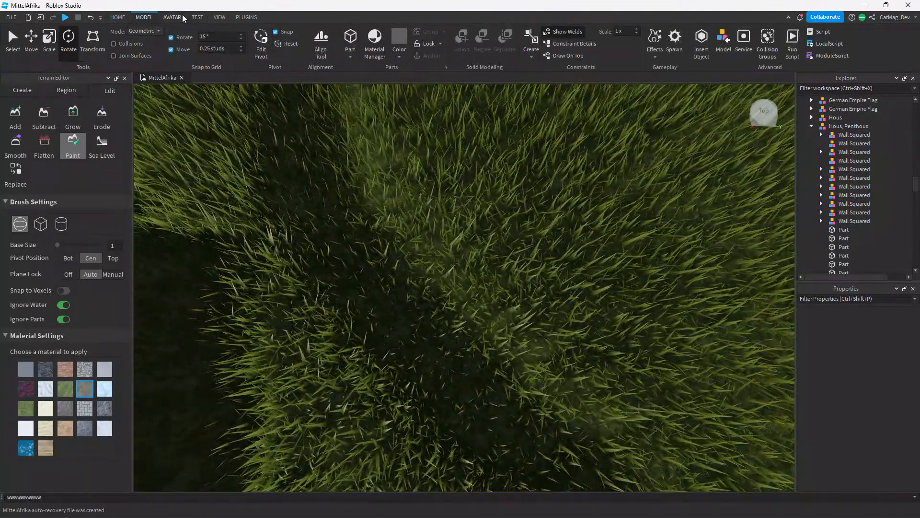
scroll(173, 36, "down", 2)
left_click(12, 57)
left_click(39, 81)
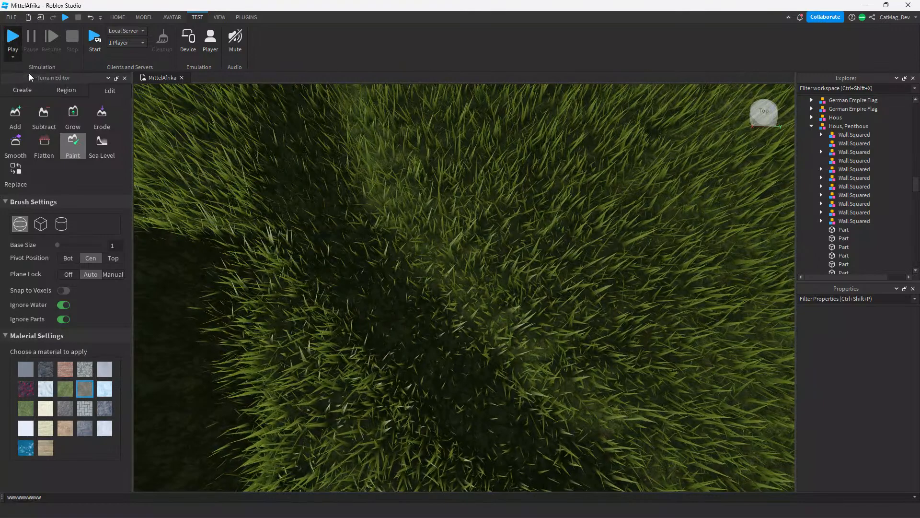
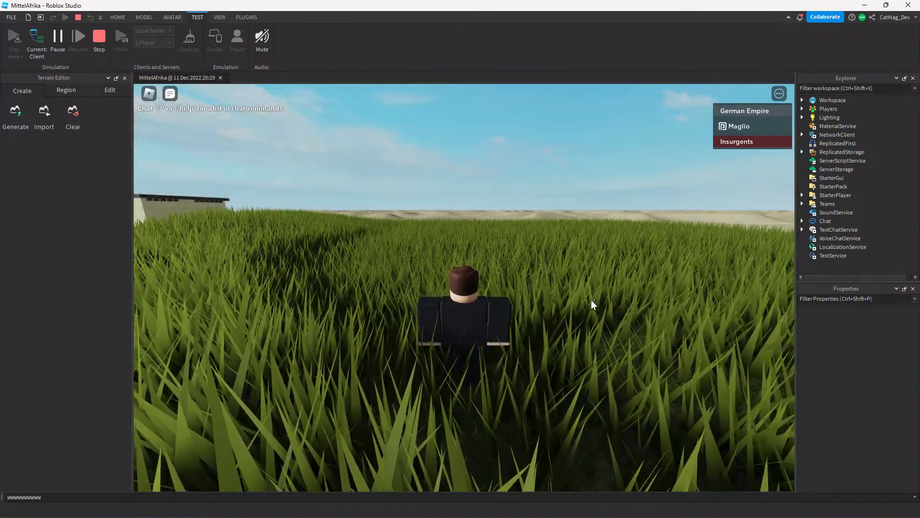
Walk the character between the houses and examine the flag on the outer house.
right_click_drag(591, 300, 591, 300)
key("w")
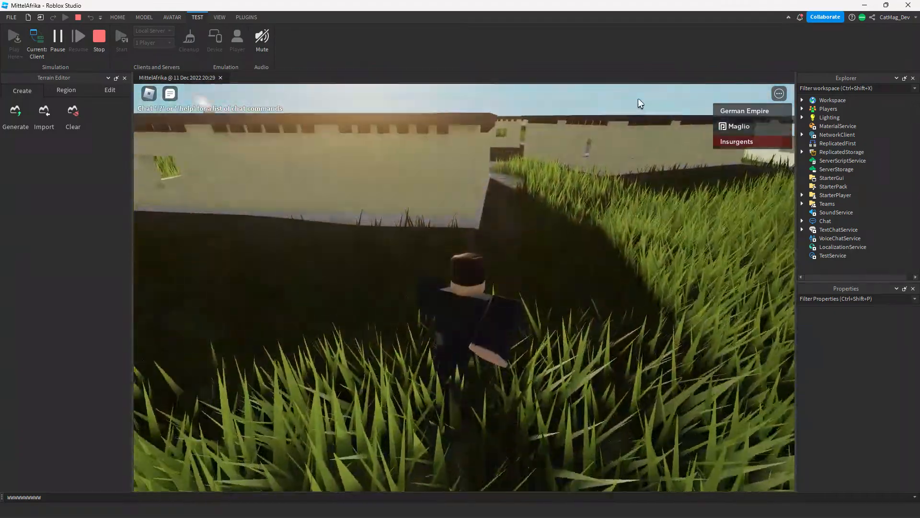
key("d")
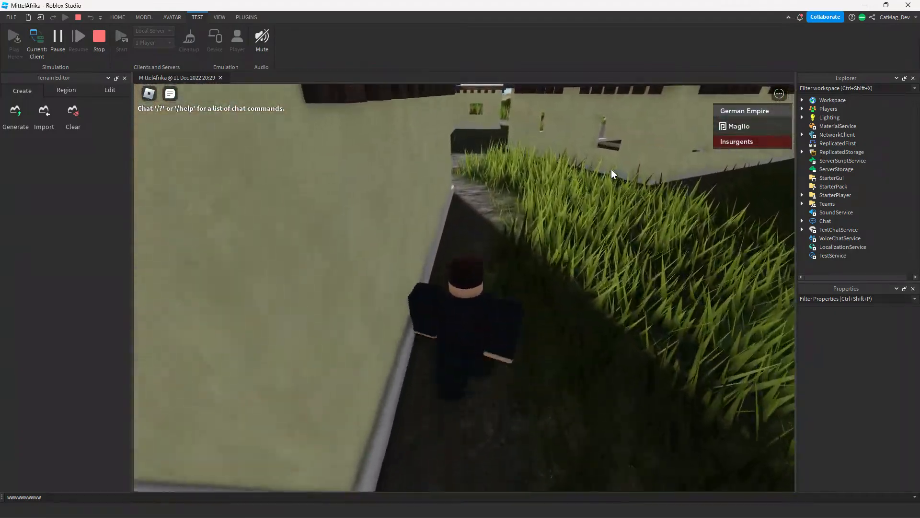
key("a")
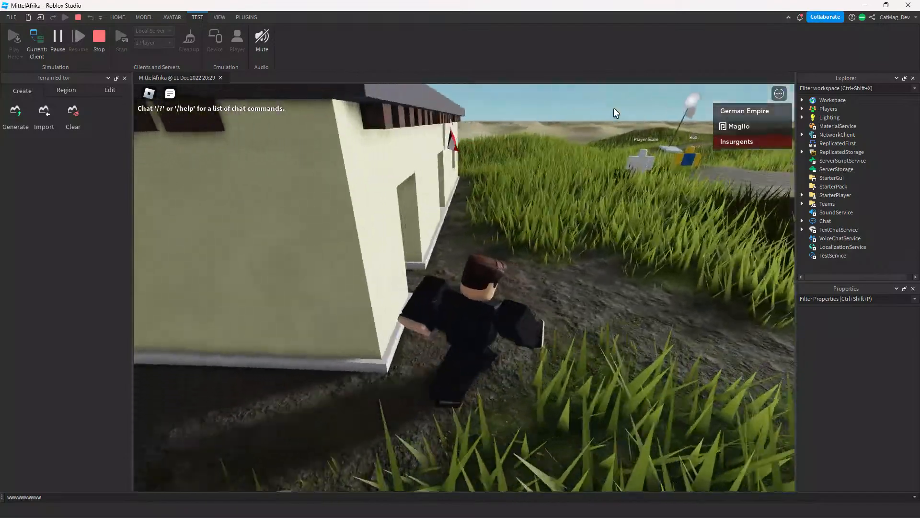
scroll(613, 107, "down", 5)
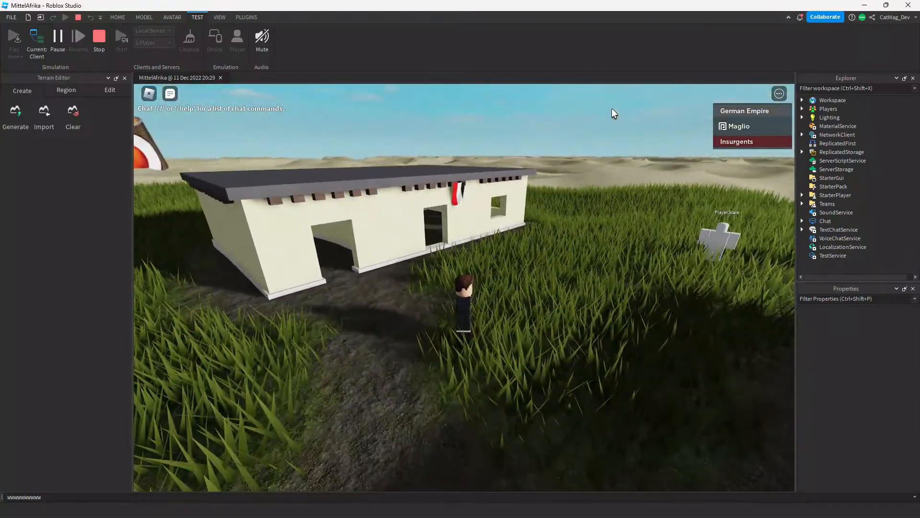
key("s")
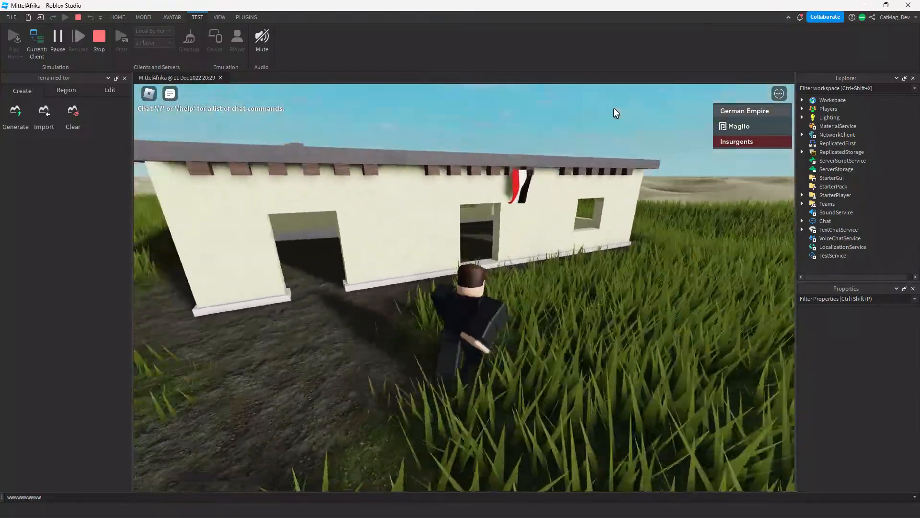
key("a")
key("s")
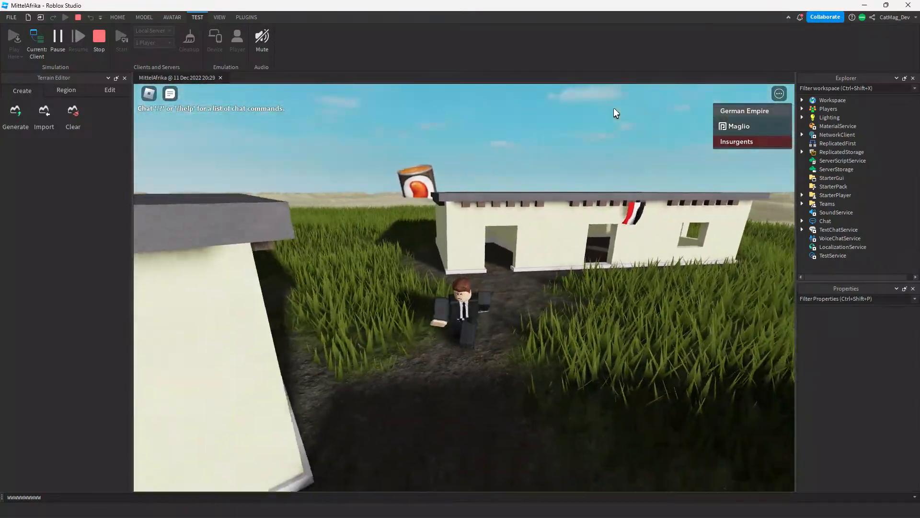
key("s")
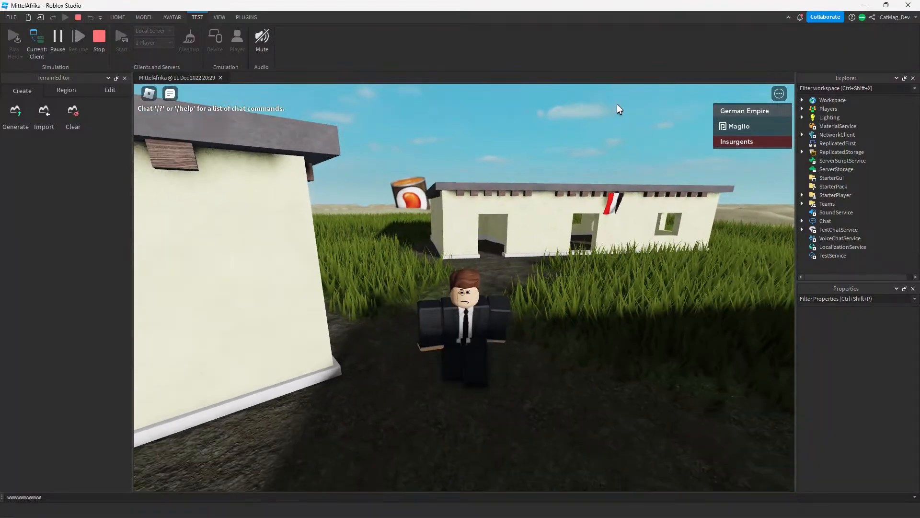
Walk through the village centre to examine the flags on the other houses and end the playtest.
key("a")
right_click_drag(617, 103, 618, 103)
key("w")
key("w")
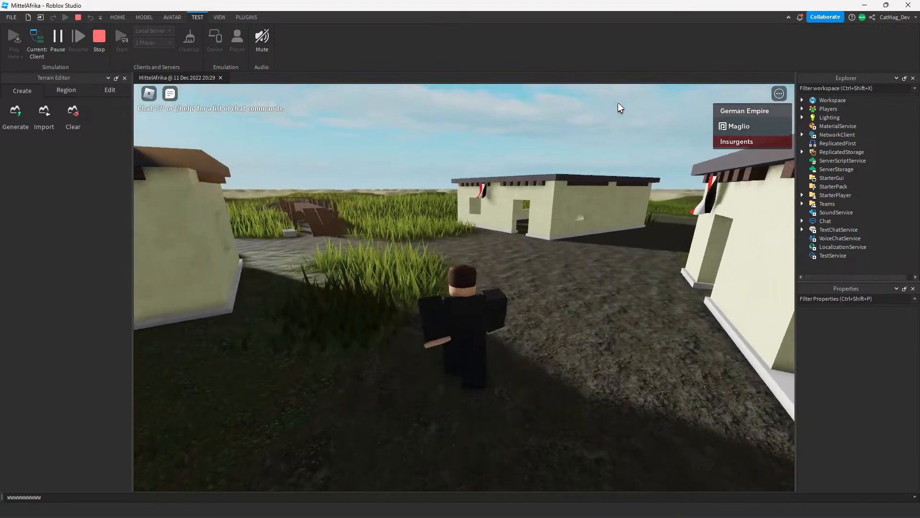
key("w")
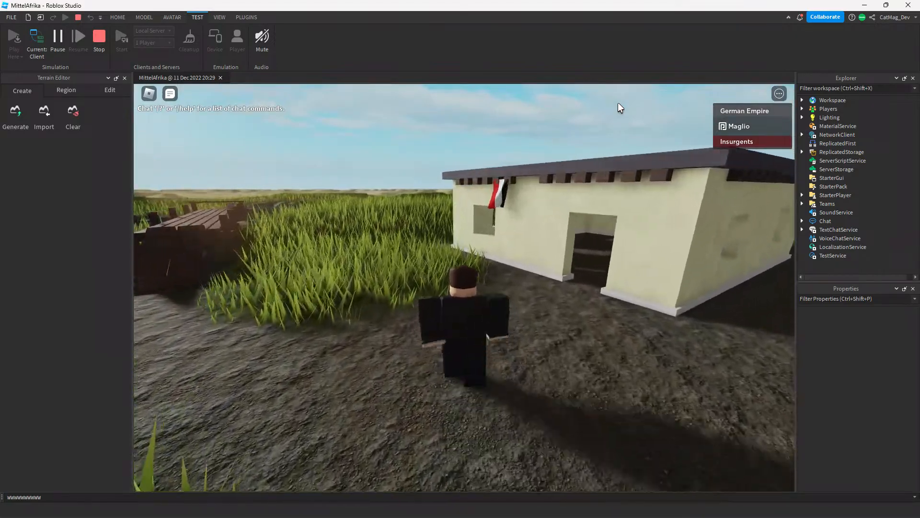
right_click_drag(653, 88, 653, 88)
key("s")
key("s")
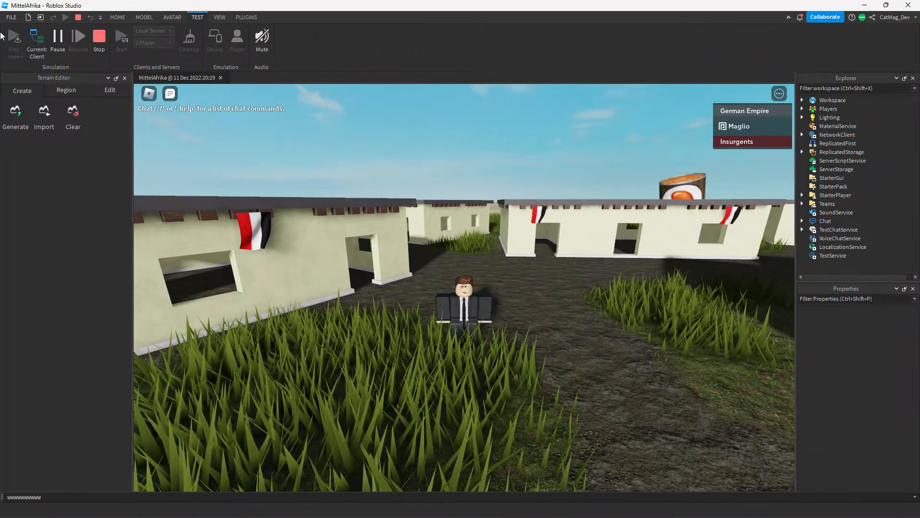
left_click(97, 38)
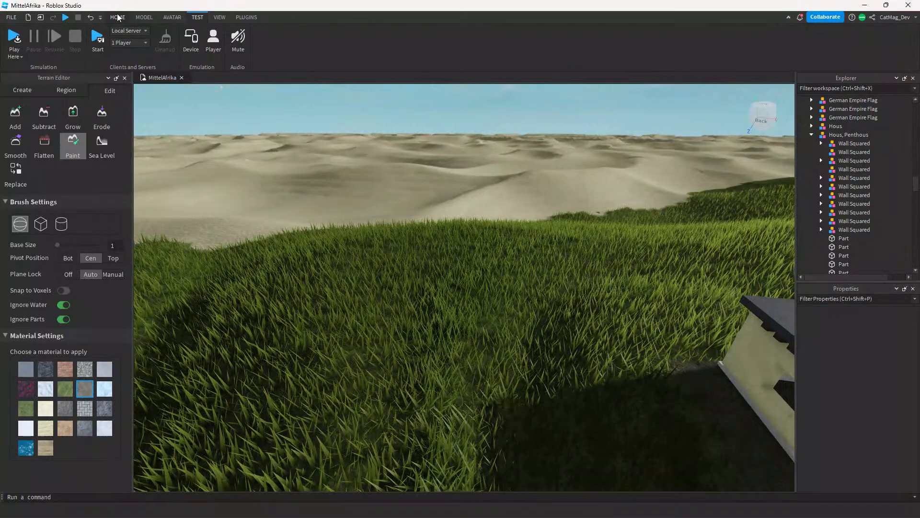
Delete the two German Empire Flags hanging on the central house's front wall.
left_click(117, 17)
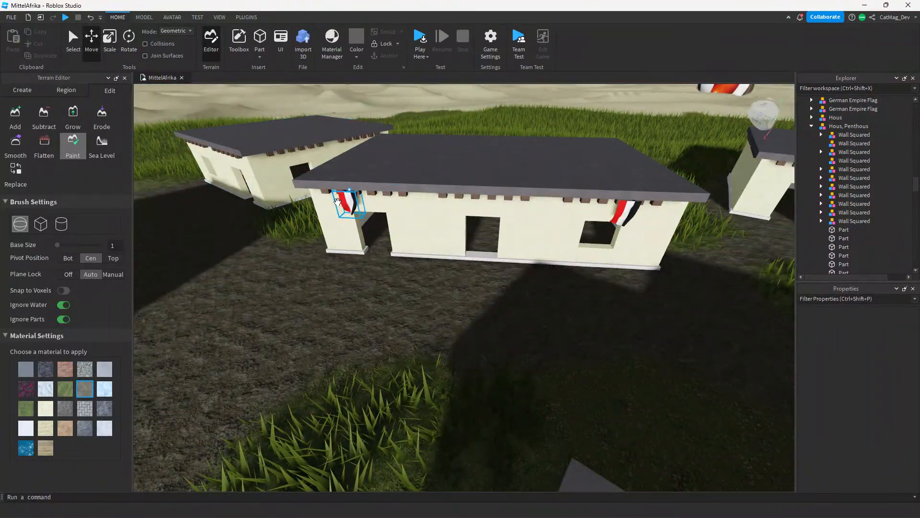
left_click(656, 215)
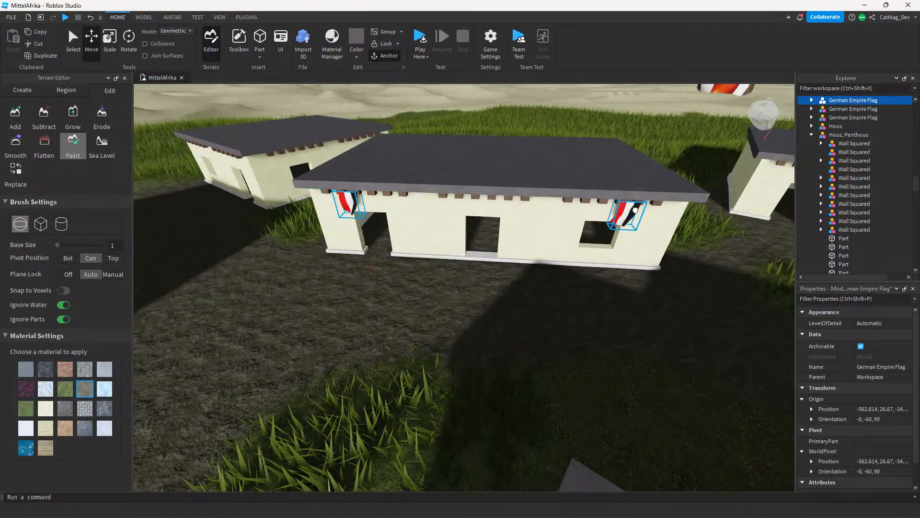
key("Delete")
Shorten the central house's white base trim so it no longer crosses the middle doorway.
scroll(514, 251, "up", 2)
scroll(513, 250, "up", 2)
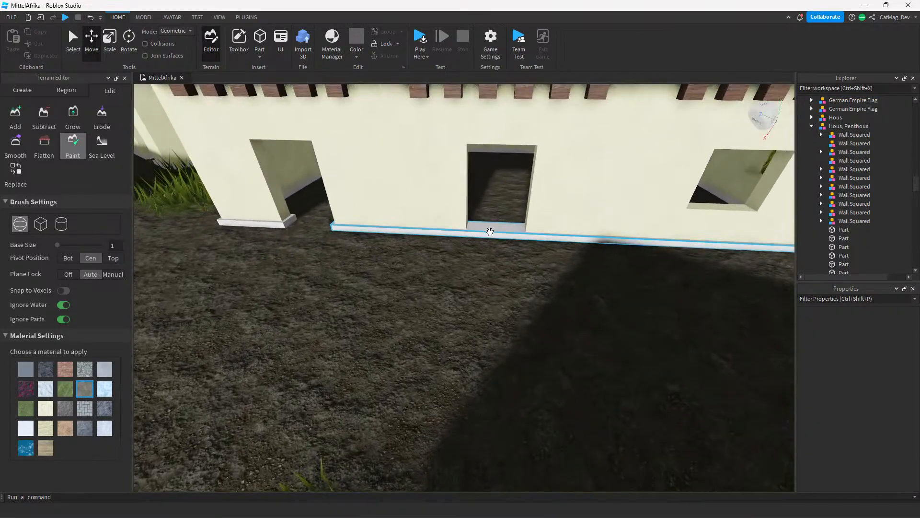
left_click(489, 228)
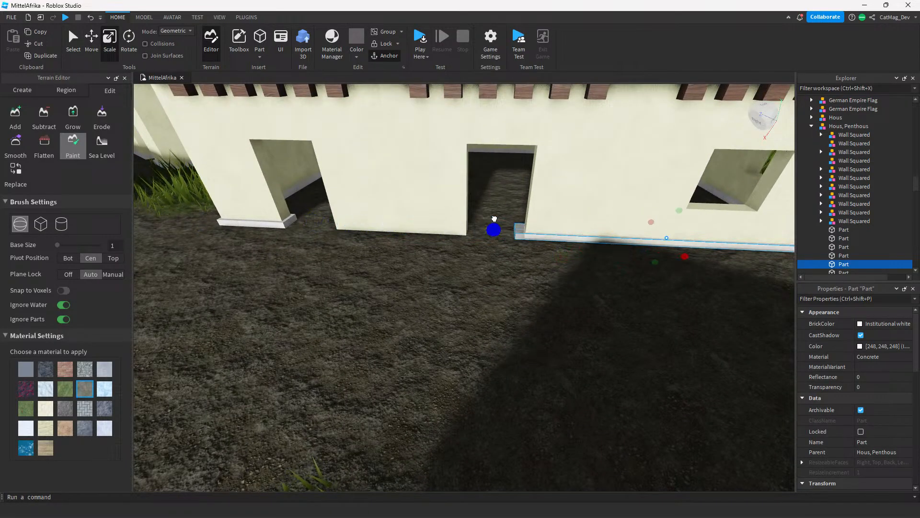
Place a copy of the white base trim along the central house's front wall, fitted between its two doorways.
left_click(250, 218)
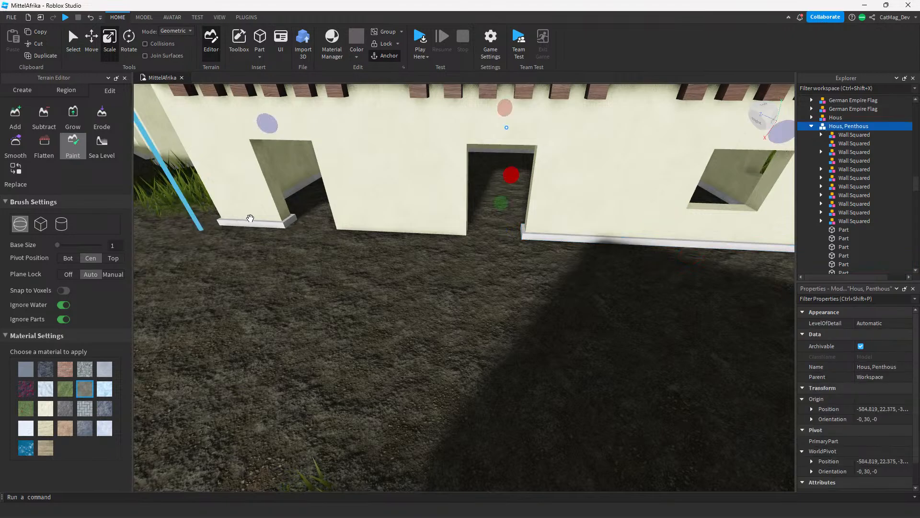
left_click(254, 222)
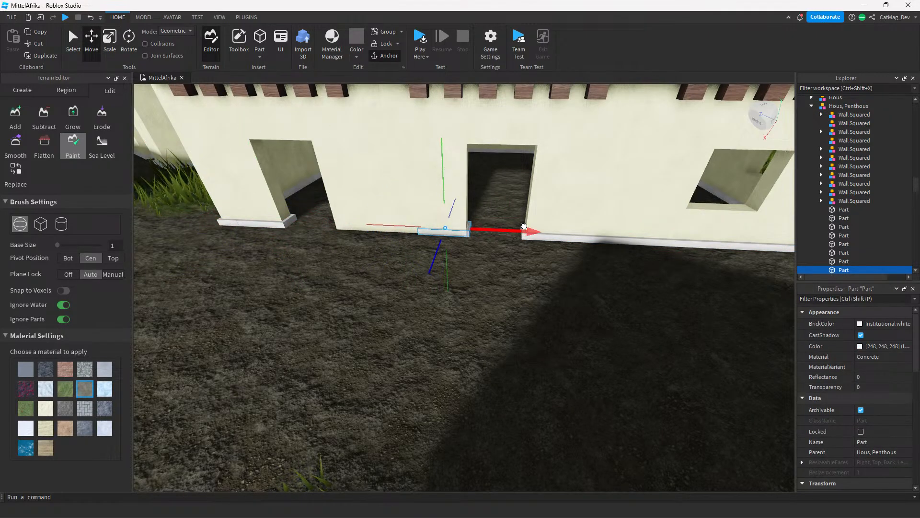
key("a")
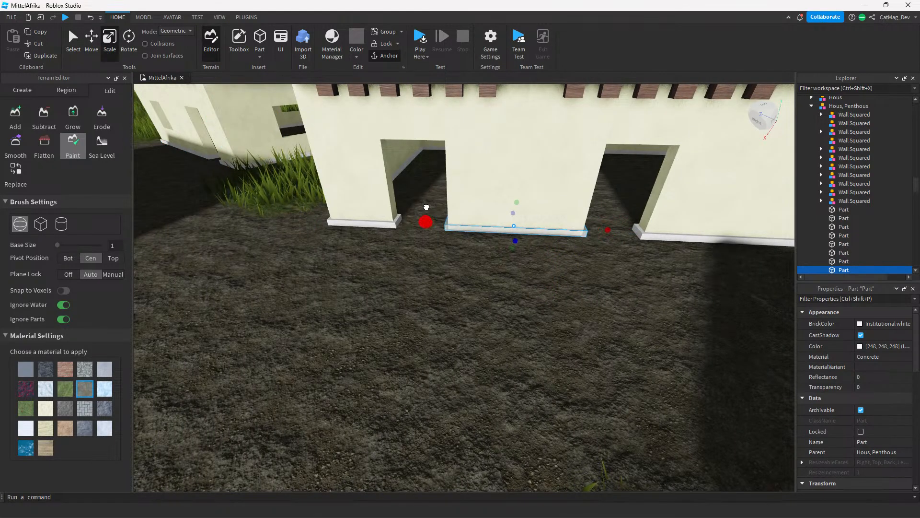
left_click_drag(508, 326, 507, 330)
scroll(506, 329, "down", 6)
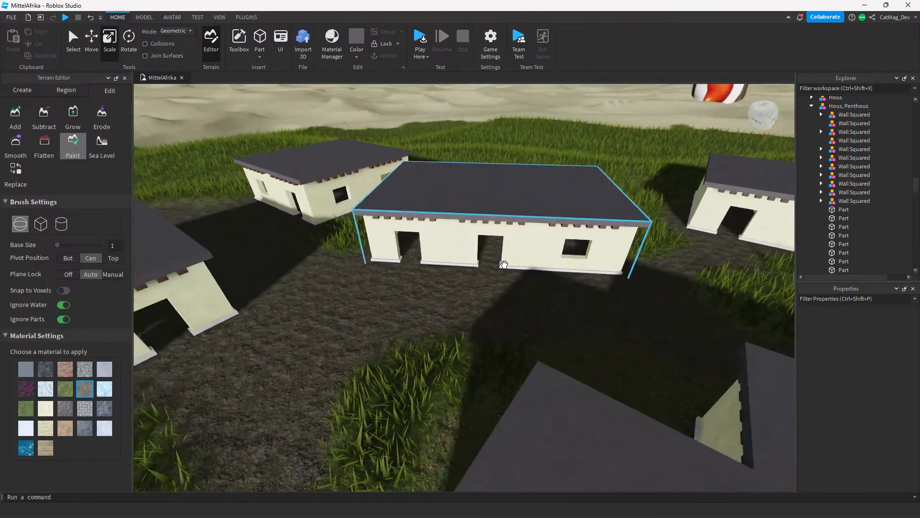
Paint the Grass material over the ground beside the houses near the Player Scale and Bob figures.
right_click_drag(512, 241, 509, 222)
key("w")
key("w")
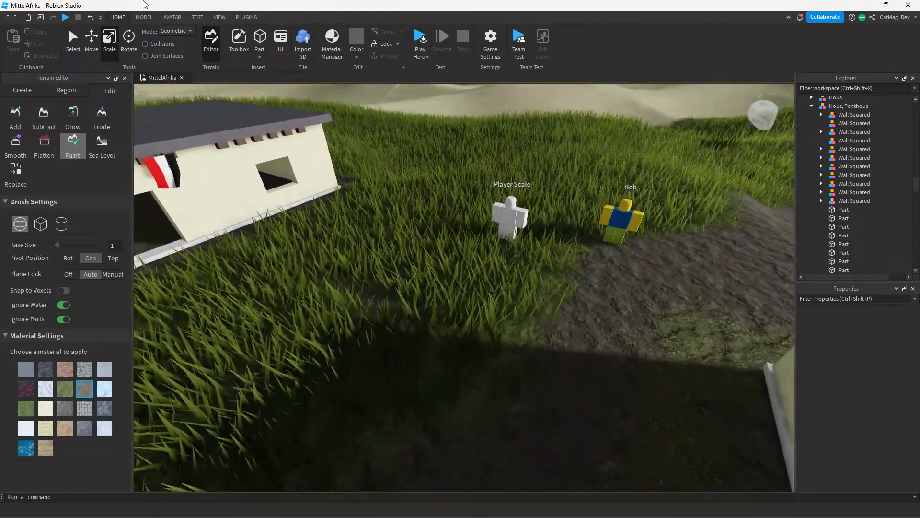
right_click_drag(225, 204, 234, 213)
left_click(65, 392)
left_click(65, 391)
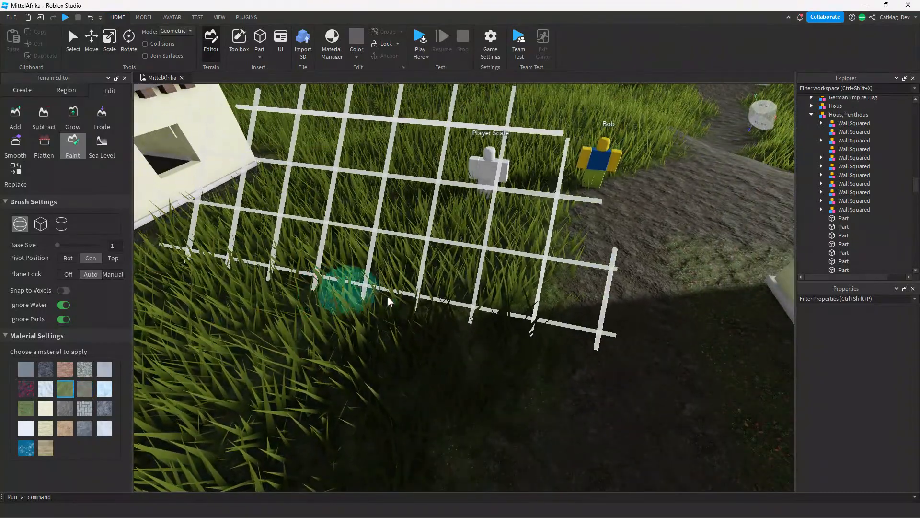
right_click_drag(357, 368, 296, 360)
key("s")
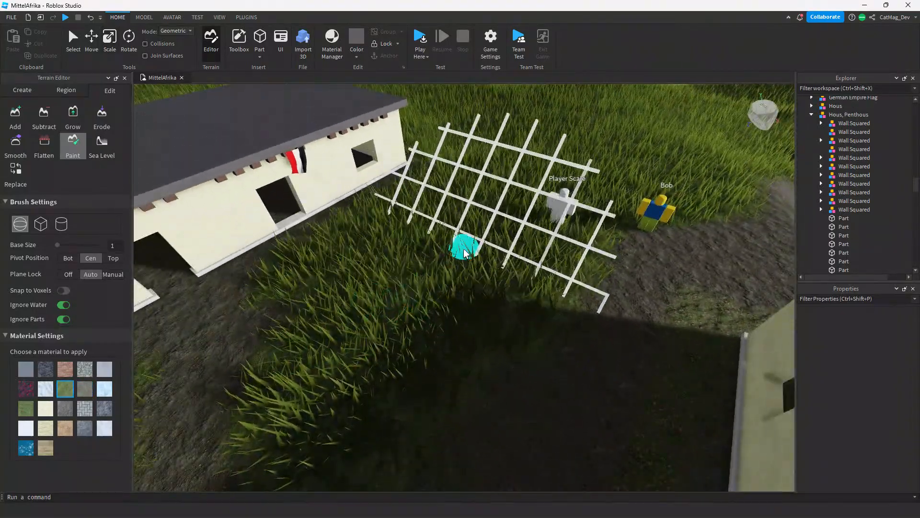
key("d")
mouse_move(464, 244)
right_mouse_down()
mouse_move(76, 169)
mouse_move(119, 68)
mouse_move(346, 181)
right_mouse_up()
key("d")
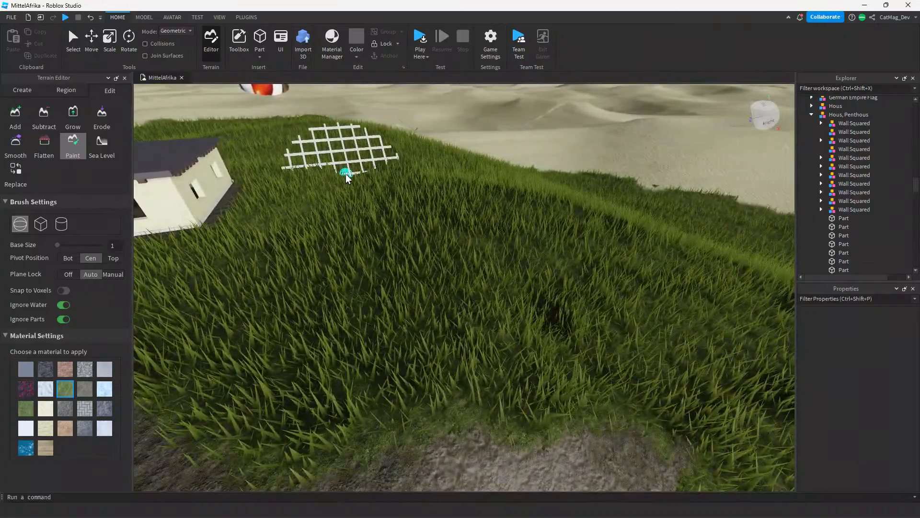
Try painting the Ground material along the grassy edge of the dirt path and undo the stroke.
right_click_drag(414, 195, 430, 190)
key("w")
key("s")
key("w")
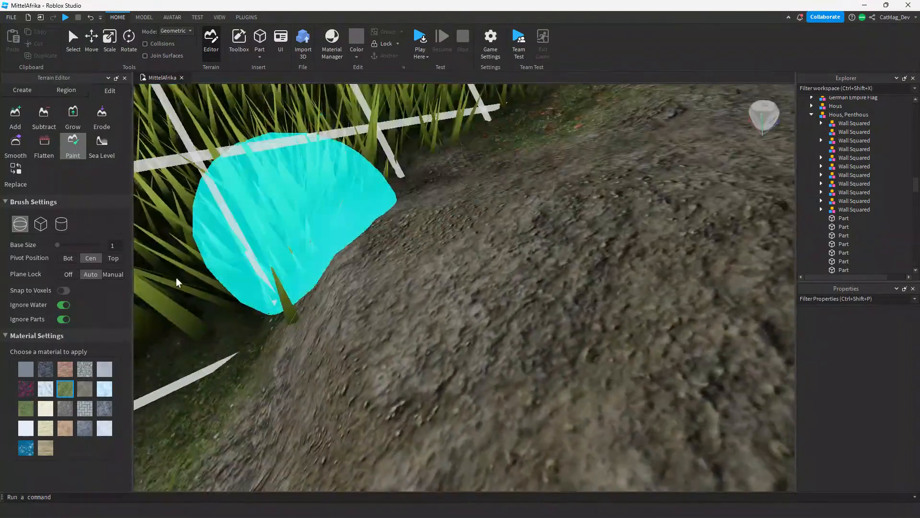
key("s")
left_click(81, 389)
left_click_drag(367, 367, 318, 369)
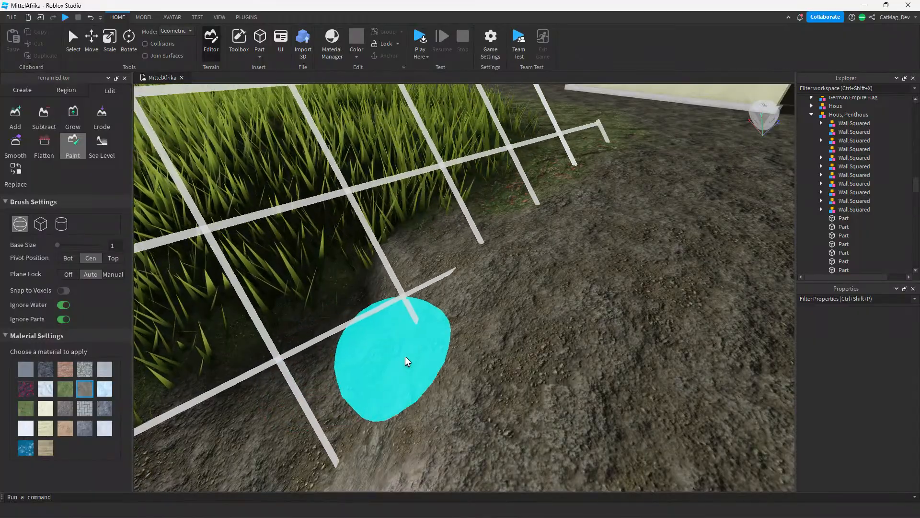
key("ctrl+z")
key("s")
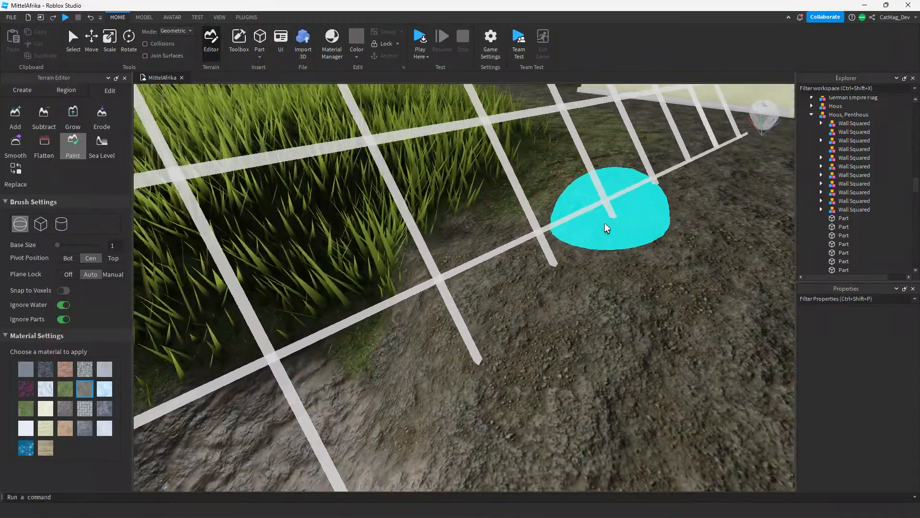
Move the Bob figure away from the Player Scale figure and further along the dirt path.
right_click_drag(594, 205, 594, 205)
right_click_drag(645, 223, 646, 224)
key("s")
key("w")
key("s")
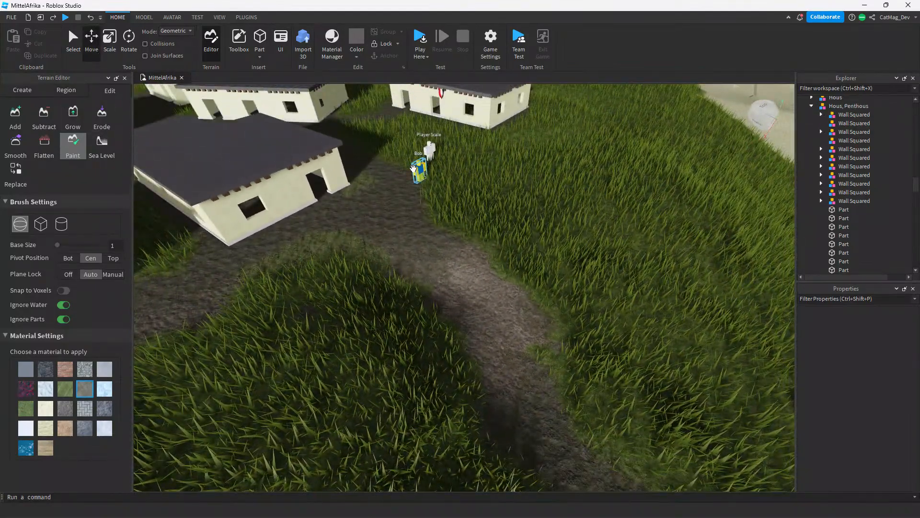
left_click_drag(413, 168, 506, 372)
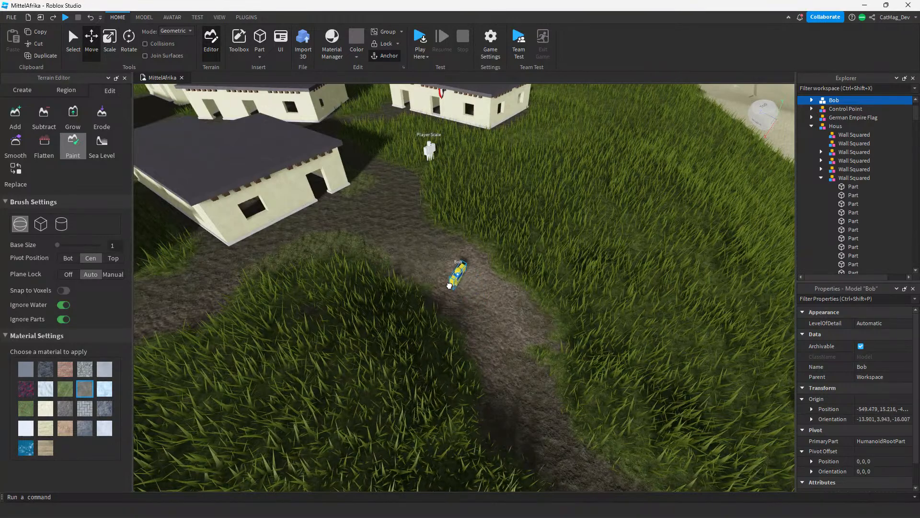
left_click(539, 328)
scroll(537, 308, "up", 4)
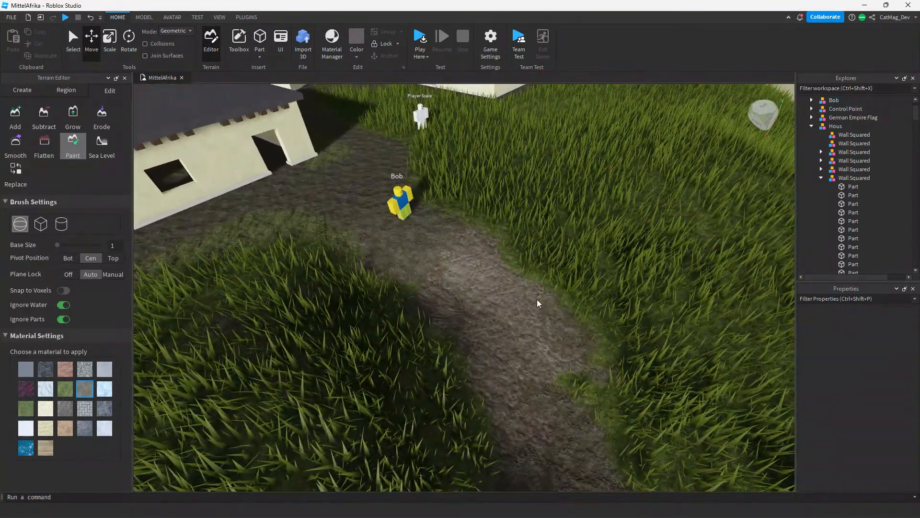
Travel from the village to the pond and examine the end of the wooden dock with the bucket.
scroll(536, 299, "down", 2)
right_click_drag(552, 264, 544, 271)
key("w")
key("w")
key("w")
key("w")
key("w")
key("s")
key("w")
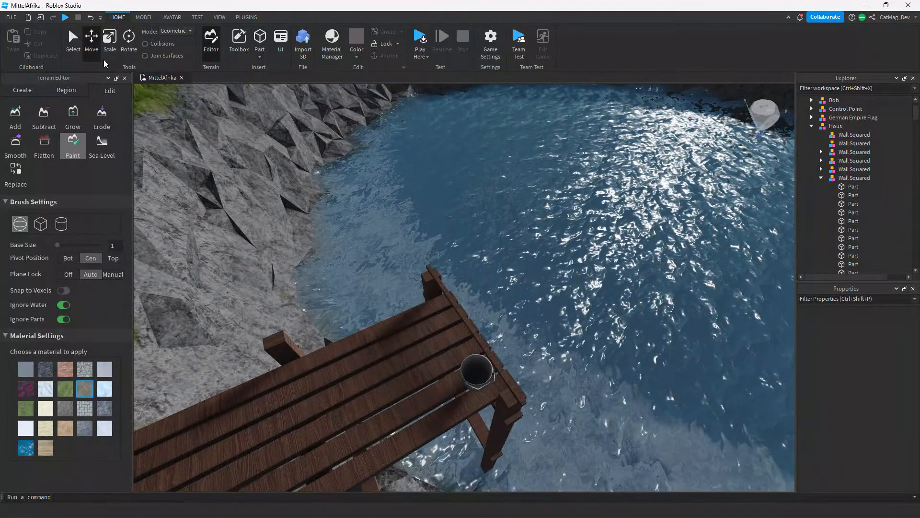
Search the Toolbox models for "Fishing rod" and view the dock from farther back.
left_click(238, 41)
left_click(99, 111)
type("Fishing rod")
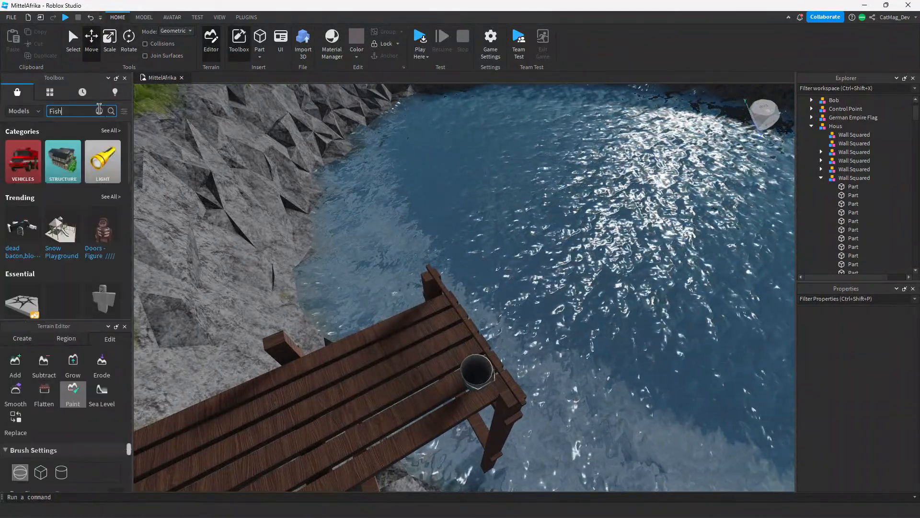
key("Return")
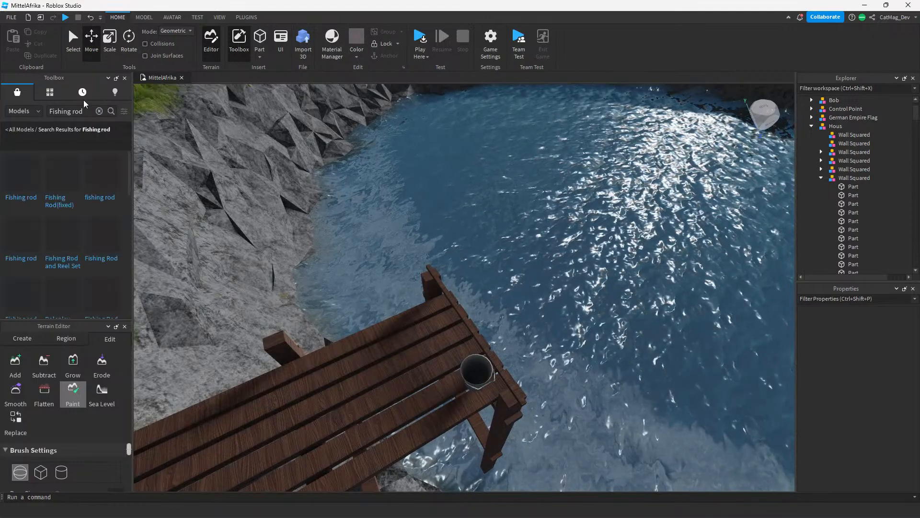
right_click_drag(264, 196, 174, 172)
key("s")
key("w")
right_click_drag(174, 240, 153, 230)
key("s")
key("s")
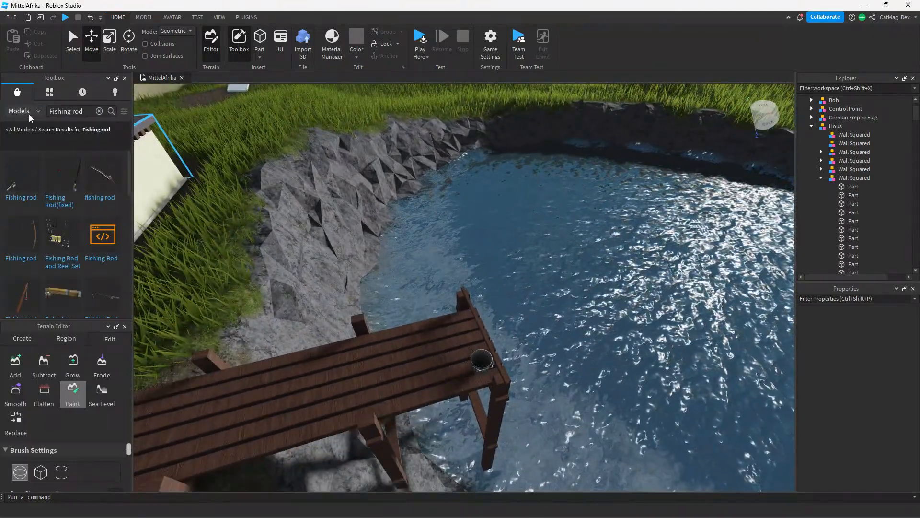
Switch the Toolbox category to Meshes and search for "Fishing Rod".
left_click(21, 169)
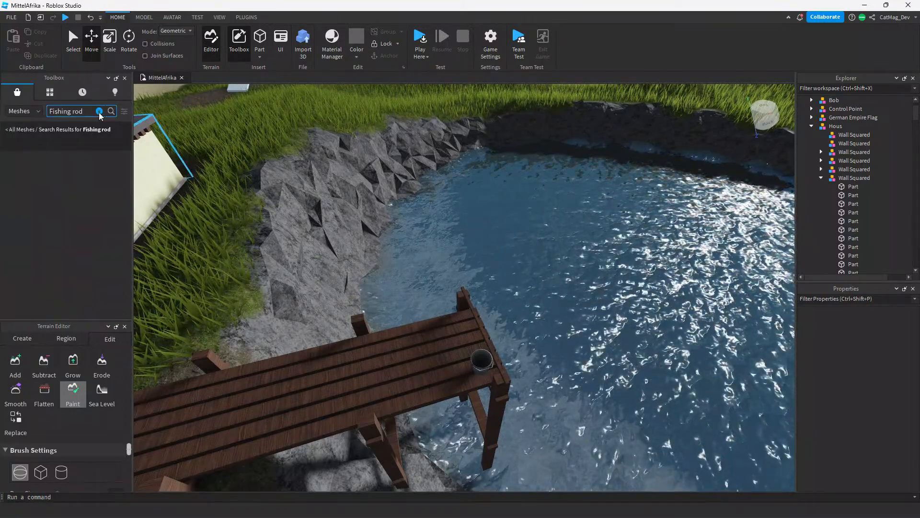
type("Fihsin")
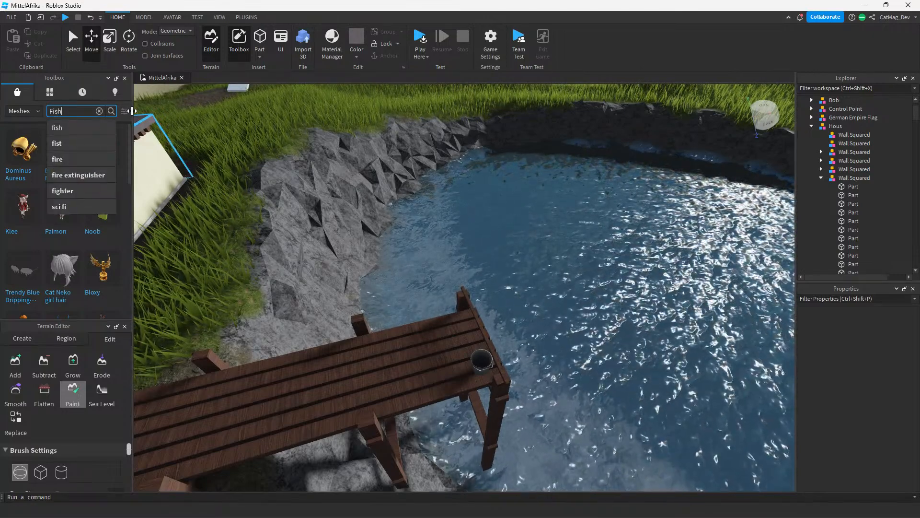
type("ing Rod")
key("Return")
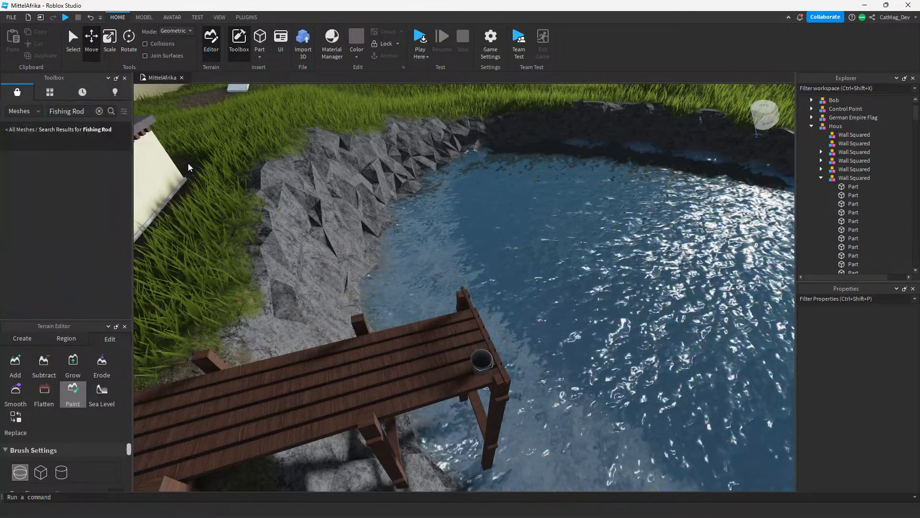
Search the Toolbox meshes for "Fishing" and look through the results.
right_click_drag(283, 199, 273, 195)
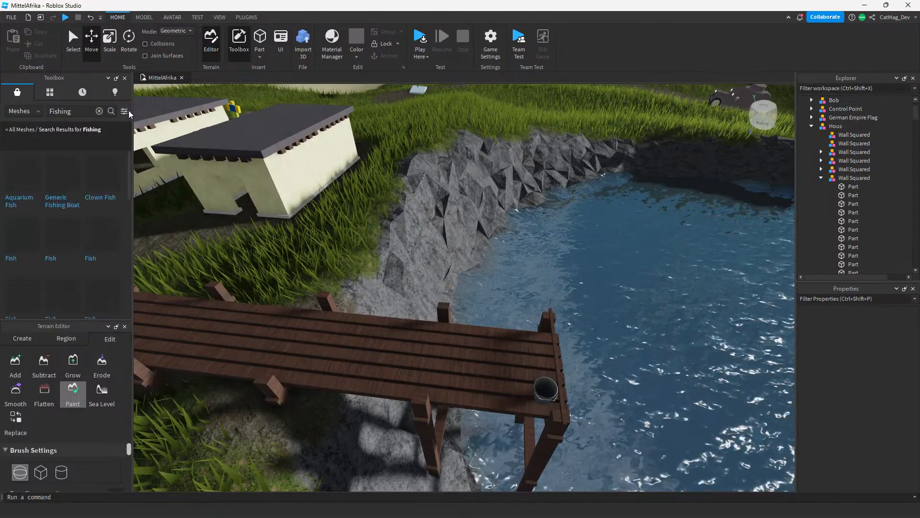
right_click_drag(248, 155, 252, 157)
scroll(184, 191, "up", 2)
right_click_drag(184, 191, 187, 191)
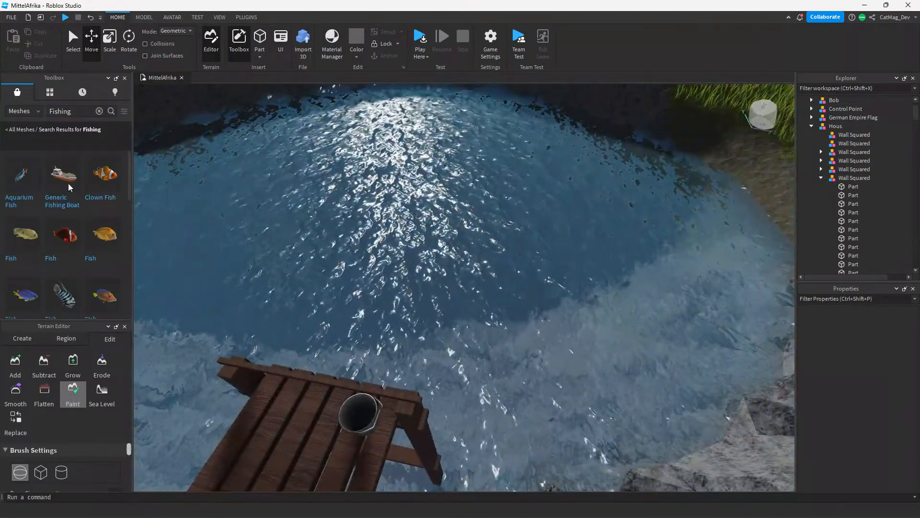
scroll(110, 194, "down", 3)
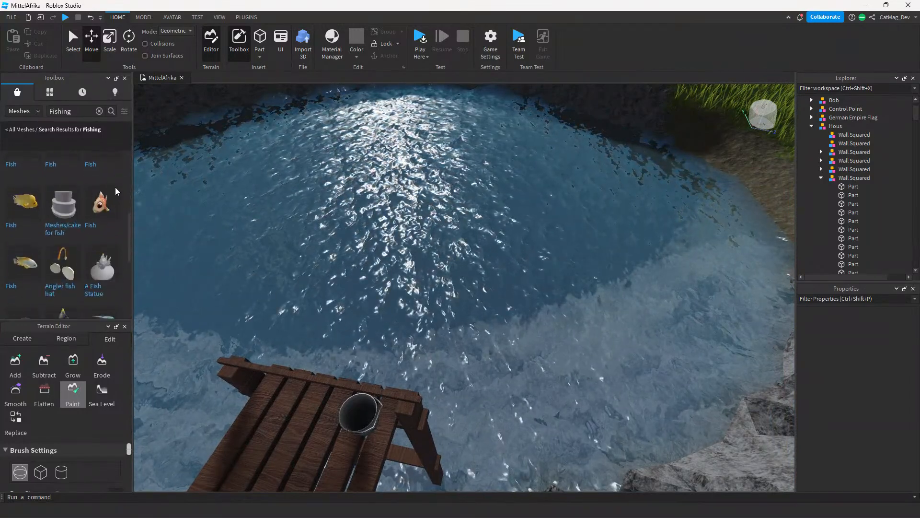
Examine the pond's water surface and rocky shore up close and from above.
right_click_drag(431, 192, 451, 193)
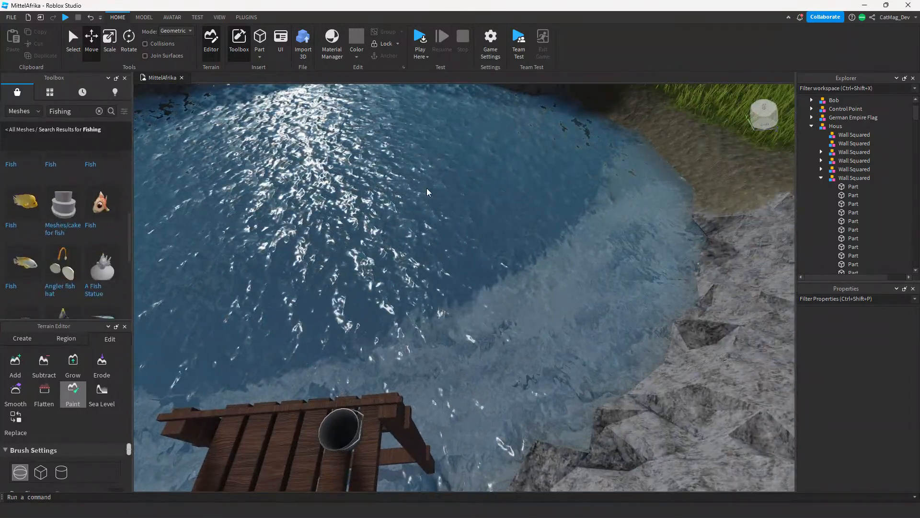
scroll(541, 278, "up", 8)
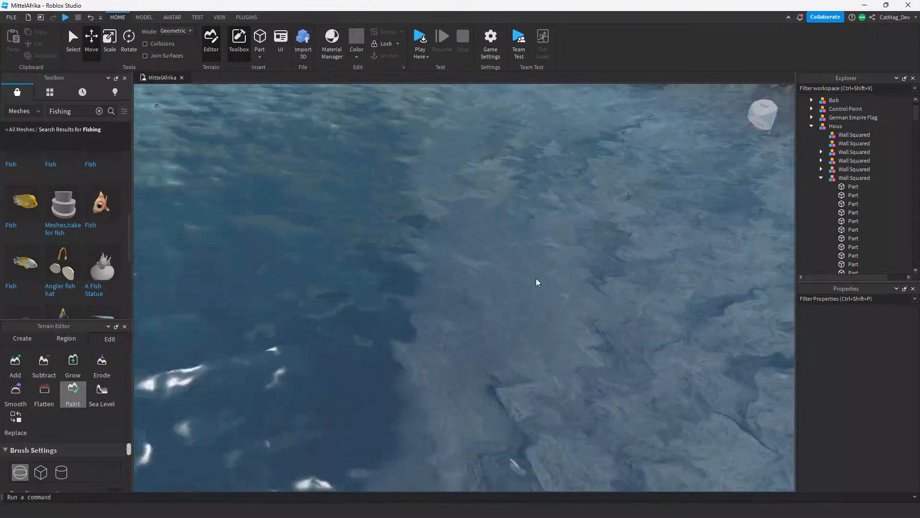
scroll(542, 282, "down", 8)
right_click_drag(541, 282, 541, 278)
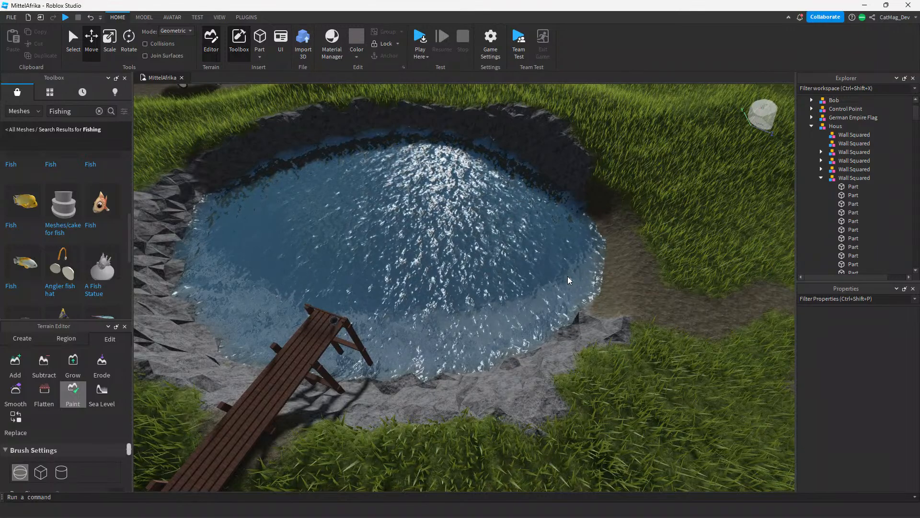
Add a Clouds object to the Terrain and select it.
right_click_drag(565, 236, 659, 197)
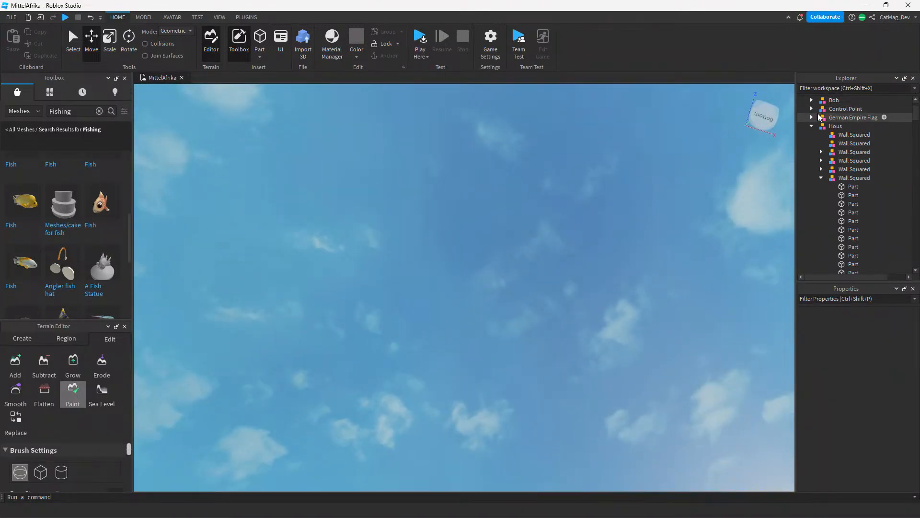
scroll(862, 197, "down", 8)
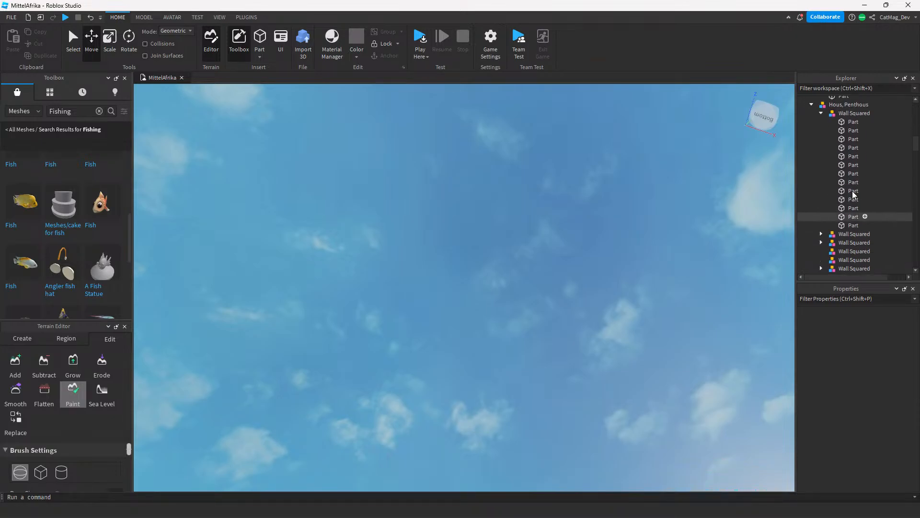
scroll(882, 216, "down", 10)
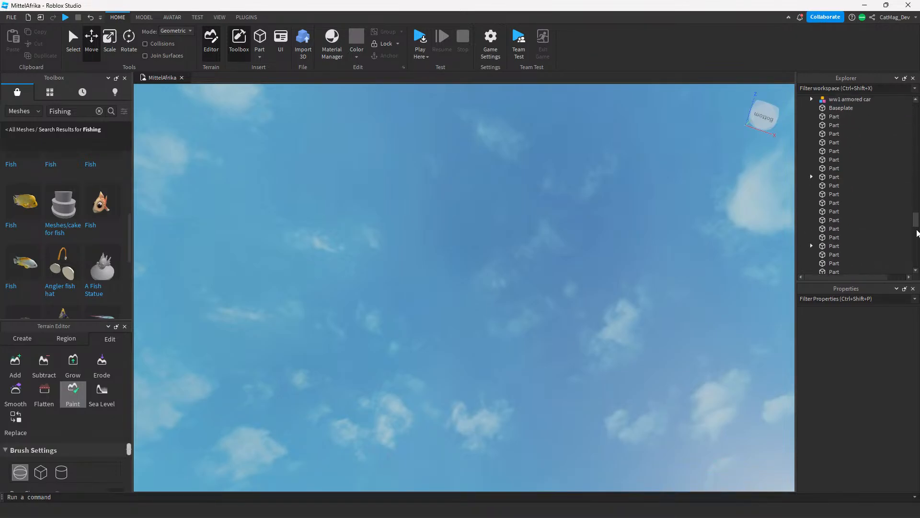
left_click(836, 158)
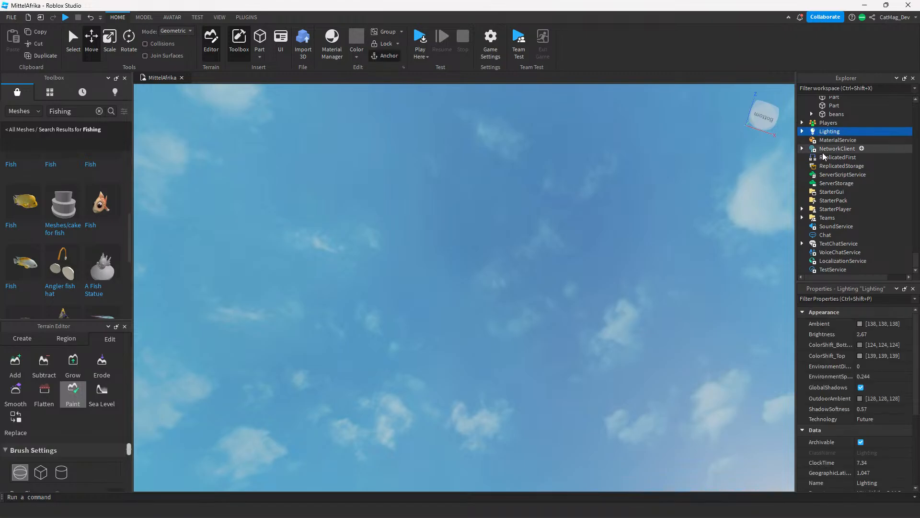
left_click_drag(916, 263, 839, 93)
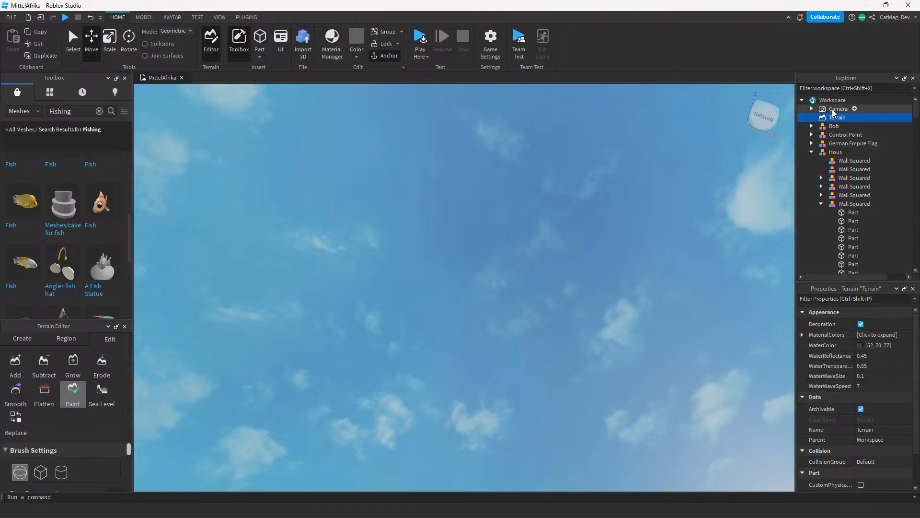
left_click(853, 118)
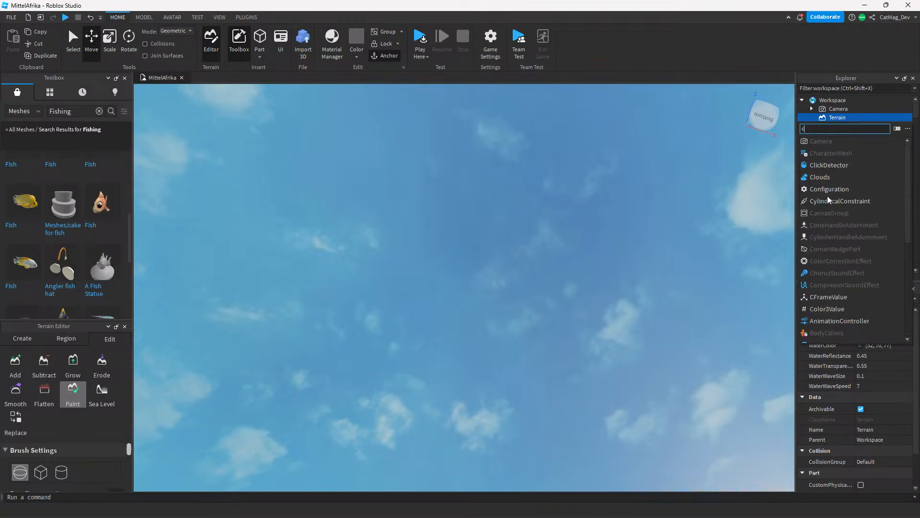
left_click(831, 175)
left_click(845, 127)
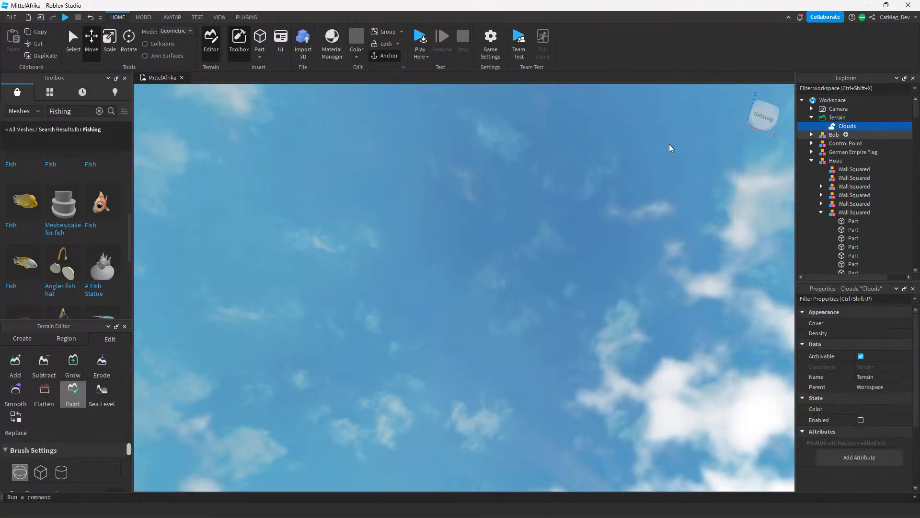
Adjust the Density of the Clouds object and check the sky above the village.
right_click_drag(669, 144, 671, 146)
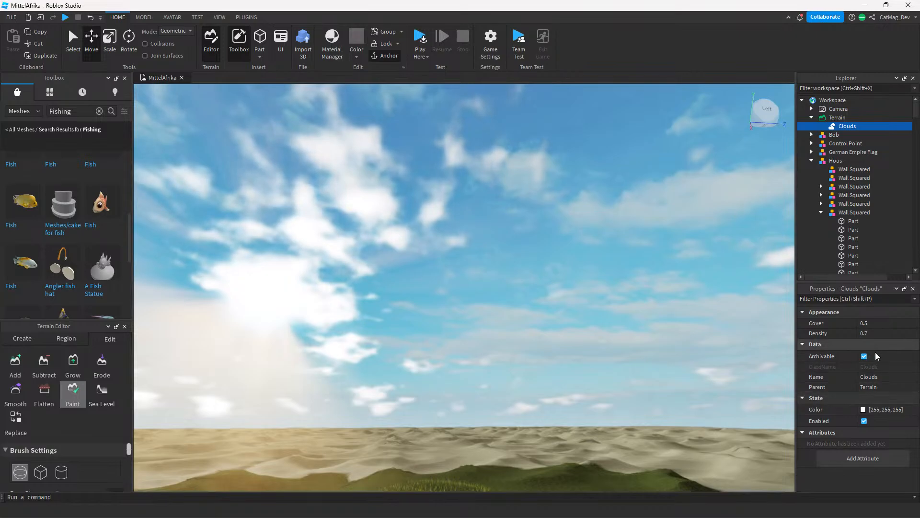
left_click(872, 335)
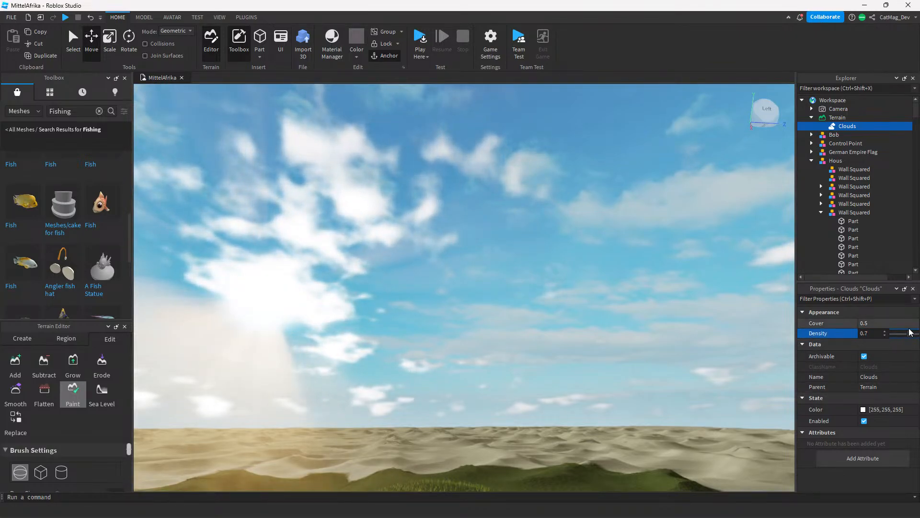
mouse_move(911, 337)
left_mouse_down()
mouse_move(898, 337)
mouse_move(907, 324)
left_mouse_up()
left_click(589, 298)
right_click_drag(589, 299, 559, 288)
Look through the Lighting service's properties and attributes, and view the pond dock under the current lighting.
scroll(863, 168, "down", 8)
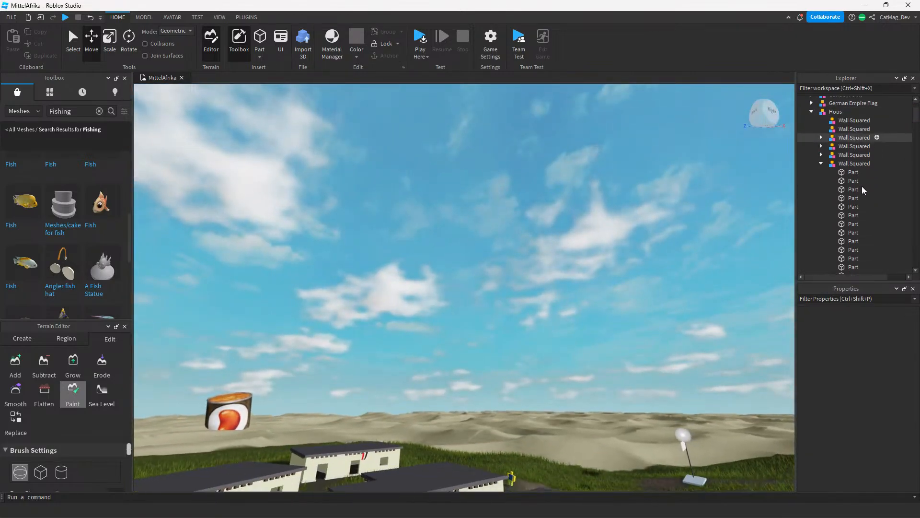
scroll(862, 163, "down", 10)
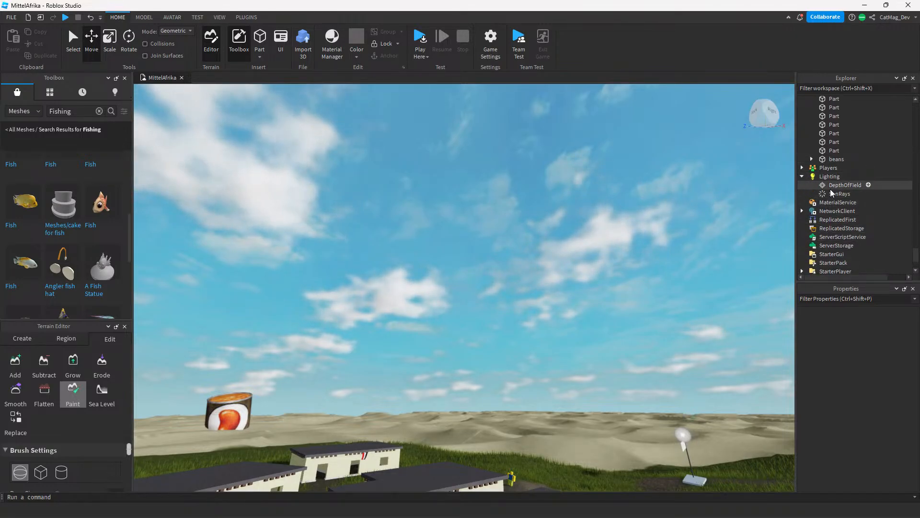
left_click(825, 177)
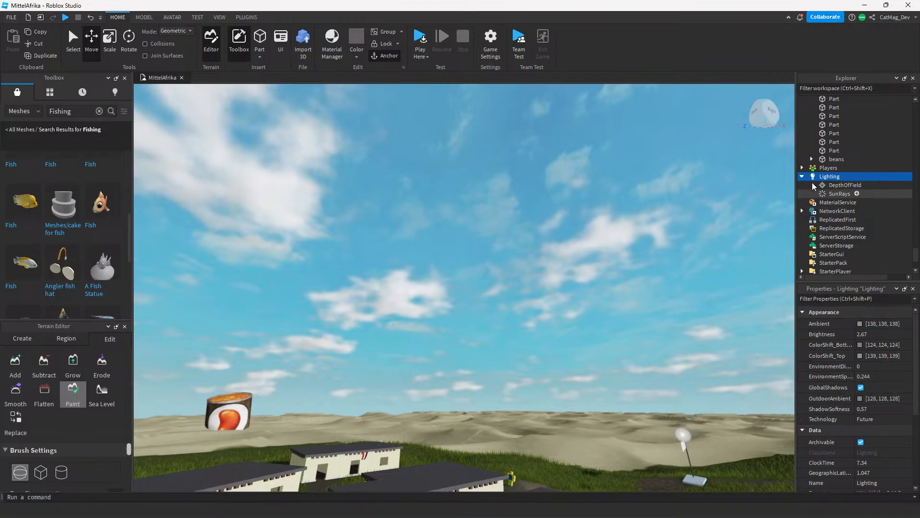
right_click_drag(612, 197, 590, 201)
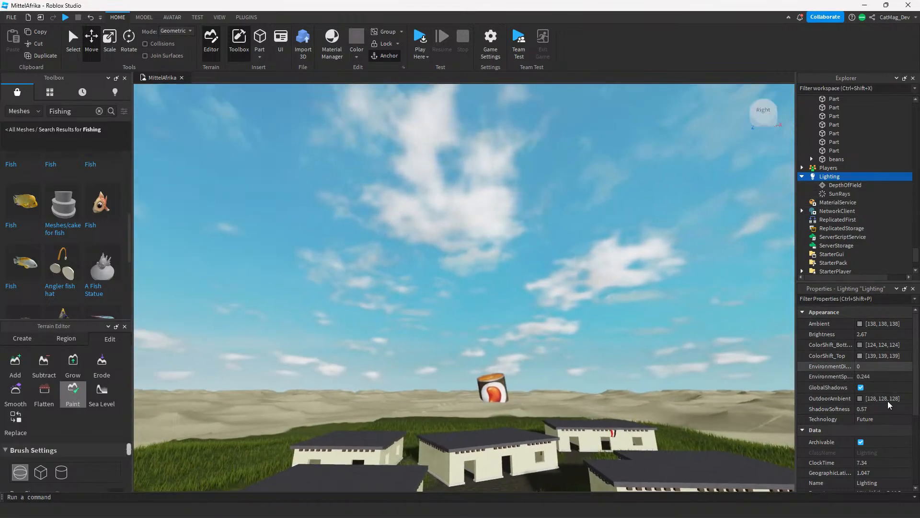
scroll(880, 376, "down", 5)
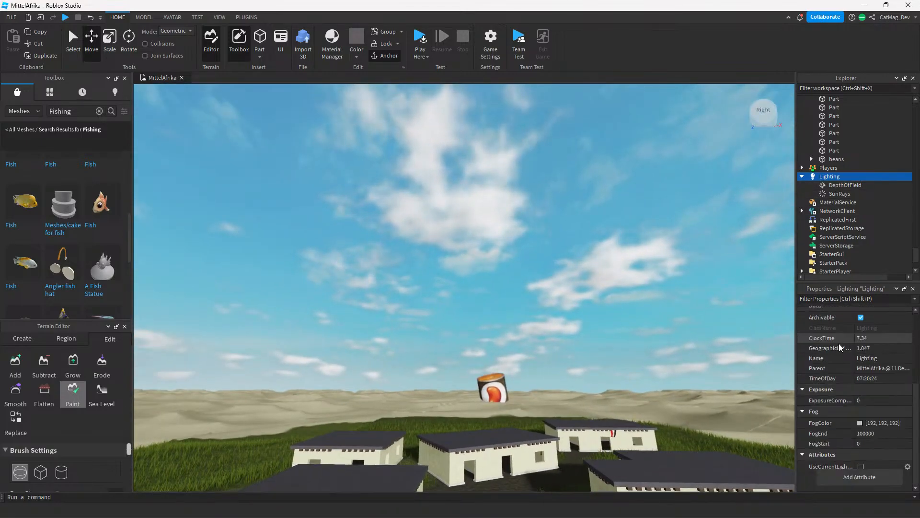
left_click(861, 466)
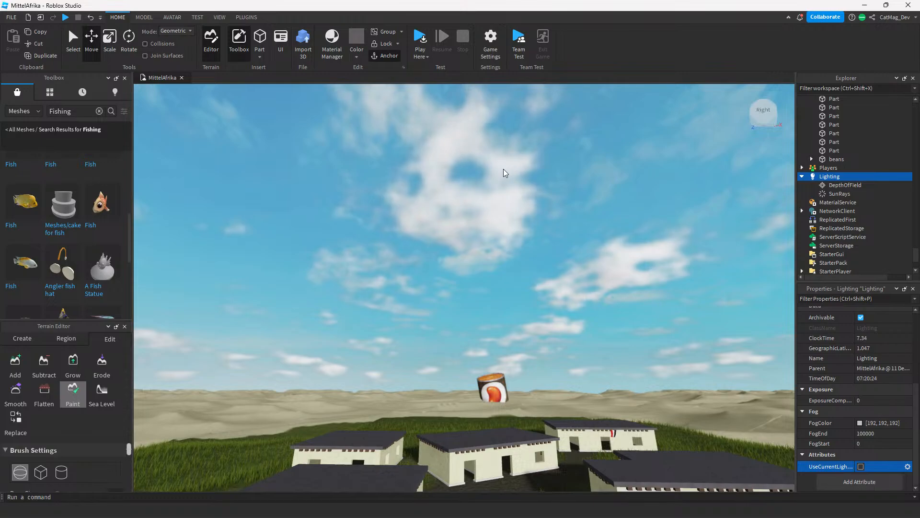
right_click_drag(510, 168, 514, 163)
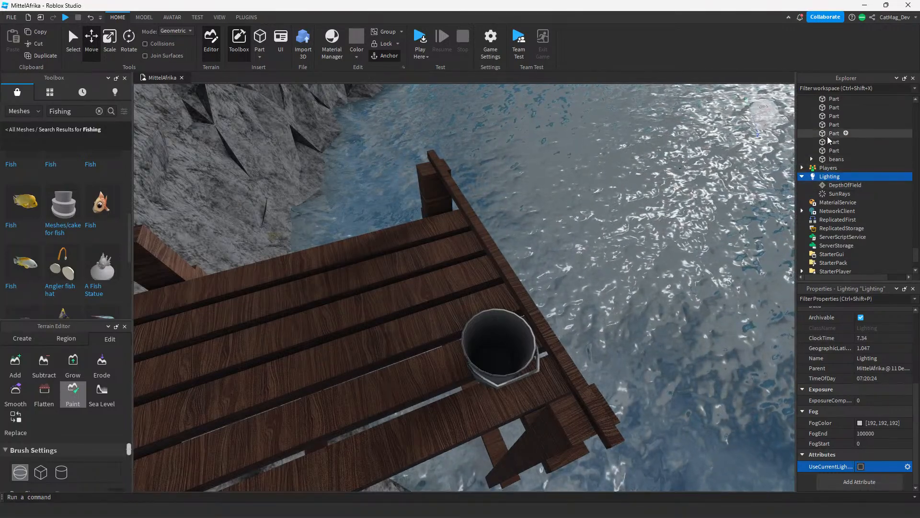
Add a Sky object to Lighting and select it.
mouse_move(611, 175)
right_mouse_down()
mouse_move(604, 175)
mouse_move(612, 171)
right_mouse_up()
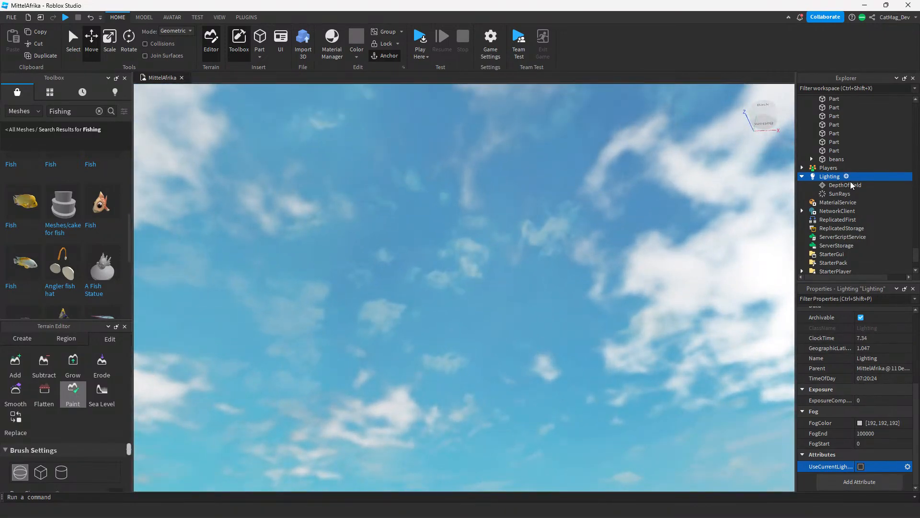
scroll(891, 228, "down", 5)
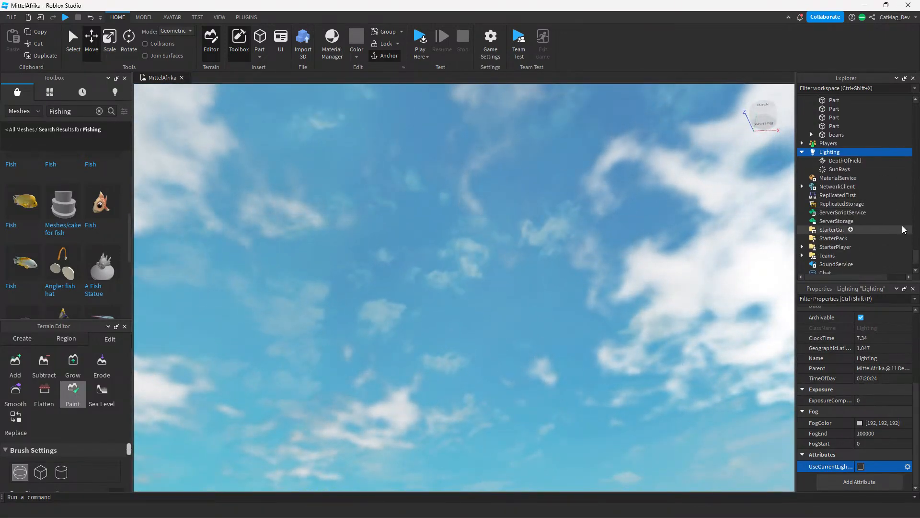
left_click(850, 151)
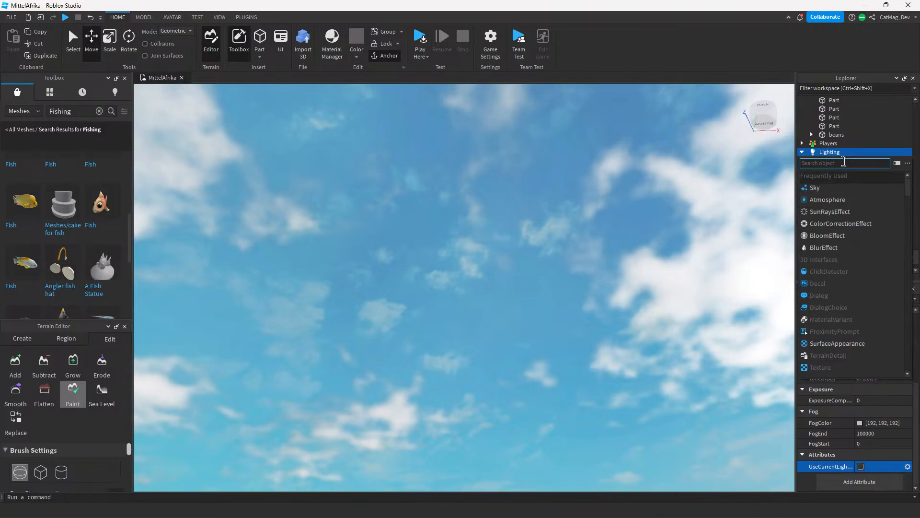
key("Escape")
left_click(833, 161)
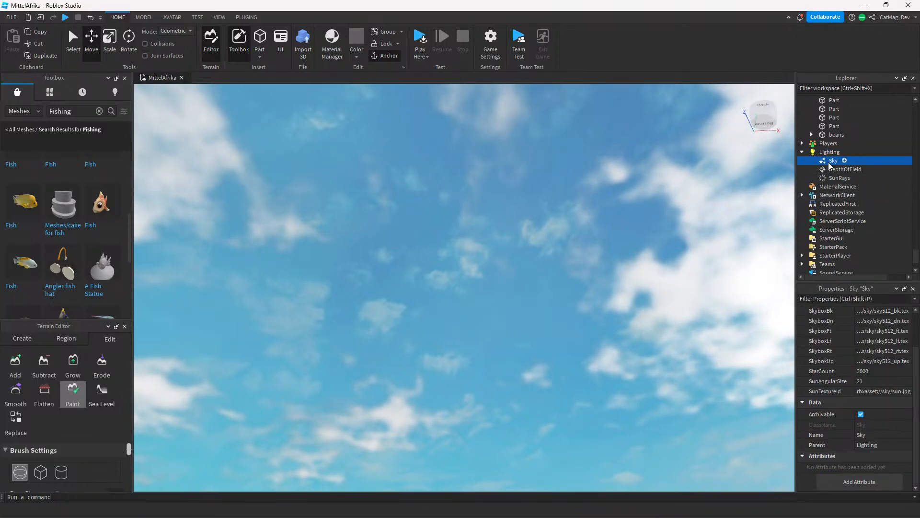
Clear the Sky's SkyboxUp texture, and replace the empty entry with rbxassetid://0.
scroll(855, 372, "up", 2)
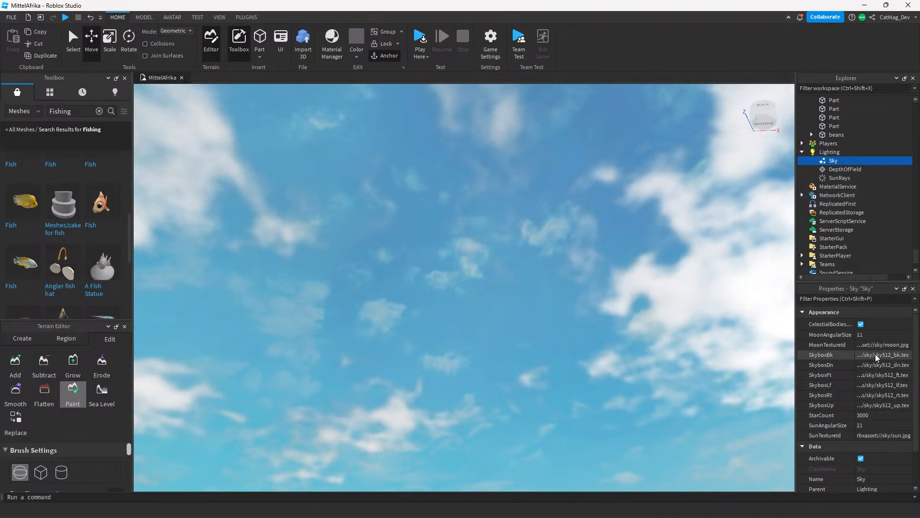
left_click(882, 405)
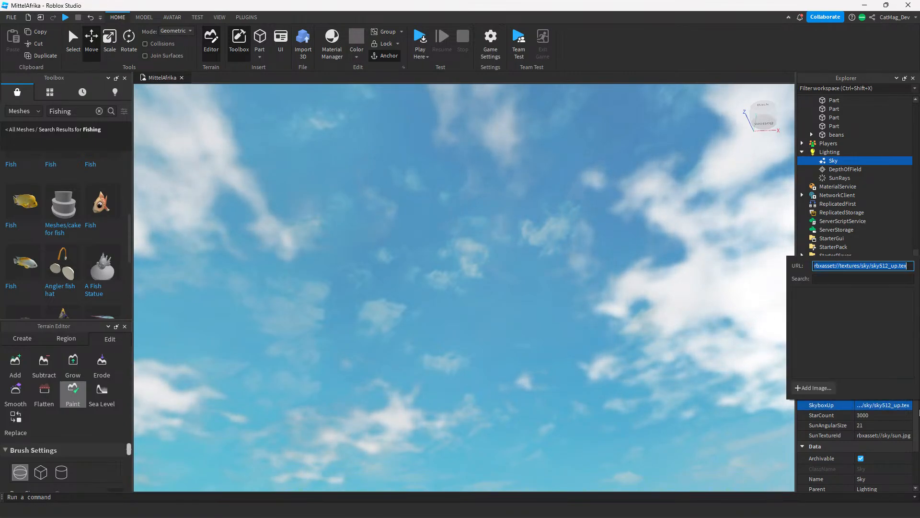
key("Return")
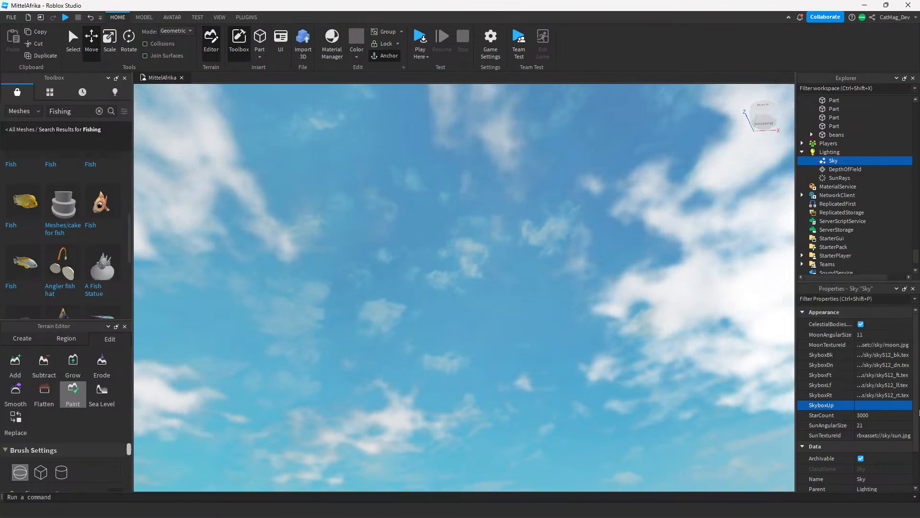
left_click(865, 405)
key("Return")
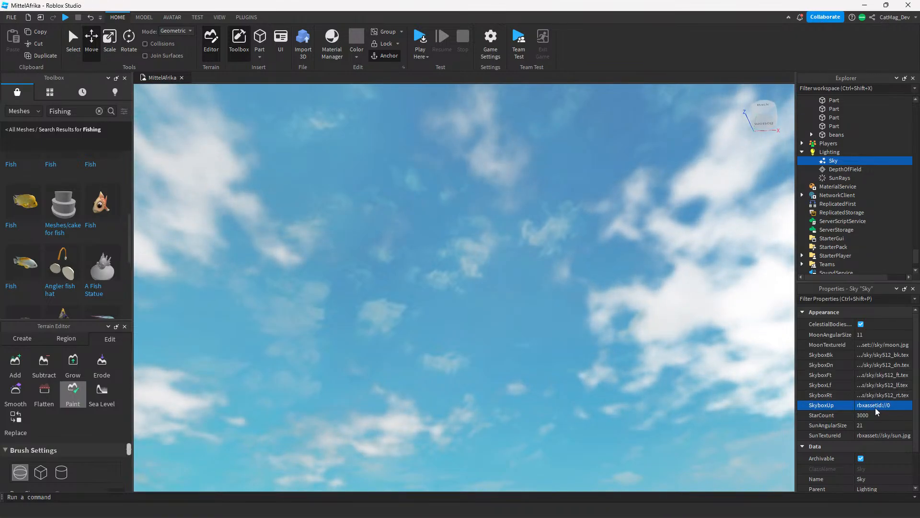
Delete the Sky object from Lighting and view the clouds above the pond.
mouse_move(609, 335)
right_mouse_down()
mouse_move(618, 325)
mouse_move(610, 325)
mouse_move(610, 342)
right_mouse_up()
key("Delete")
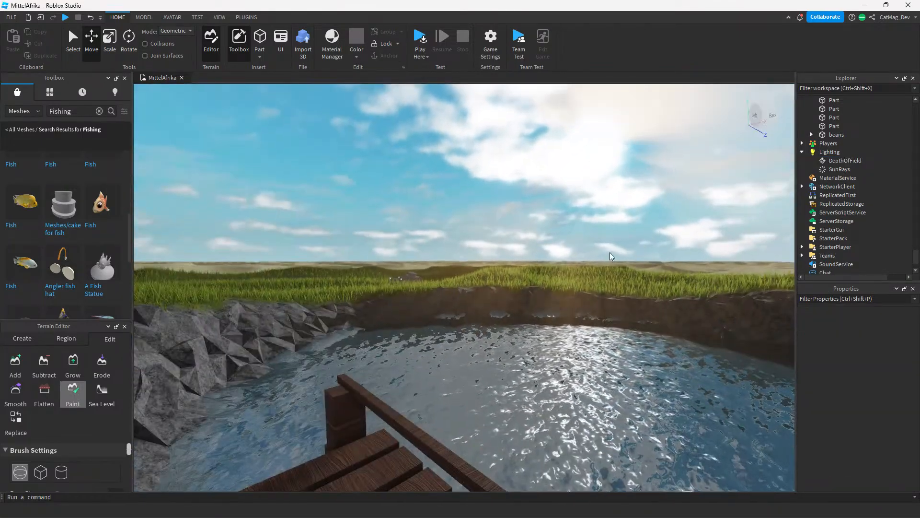
right_click_drag(610, 252, 608, 255)
right_click_drag(625, 260, 638, 264)
key("w")
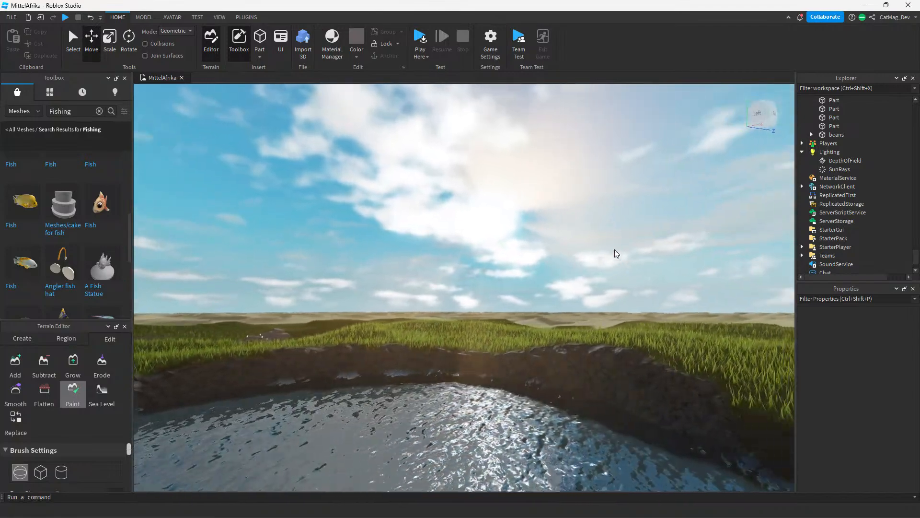
key("s")
Delete the Clouds object from the Terrain.
right_click_drag(574, 269, 564, 248)
key("w")
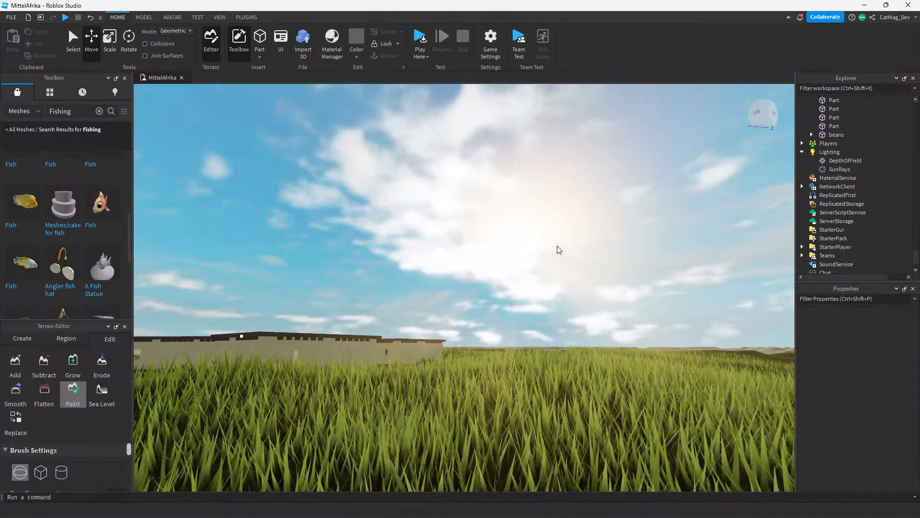
scroll(853, 157, "up", 5)
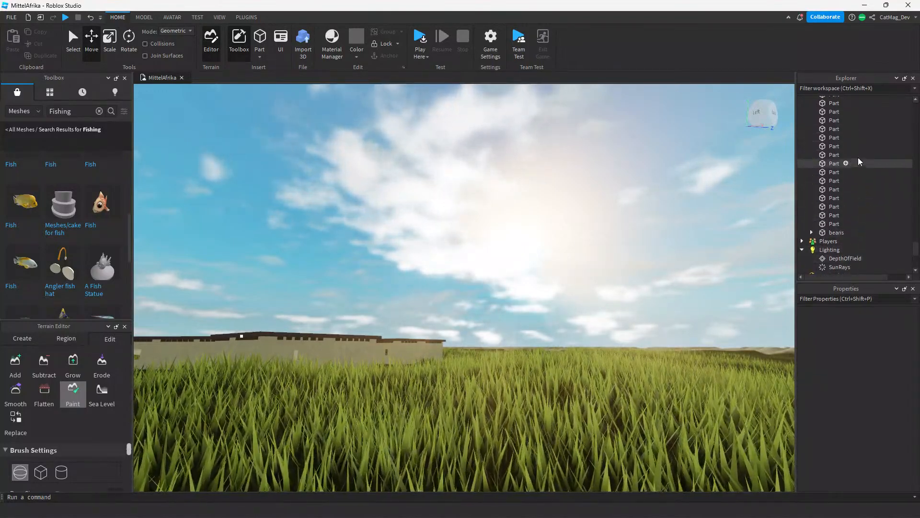
scroll(910, 163, "up", 10)
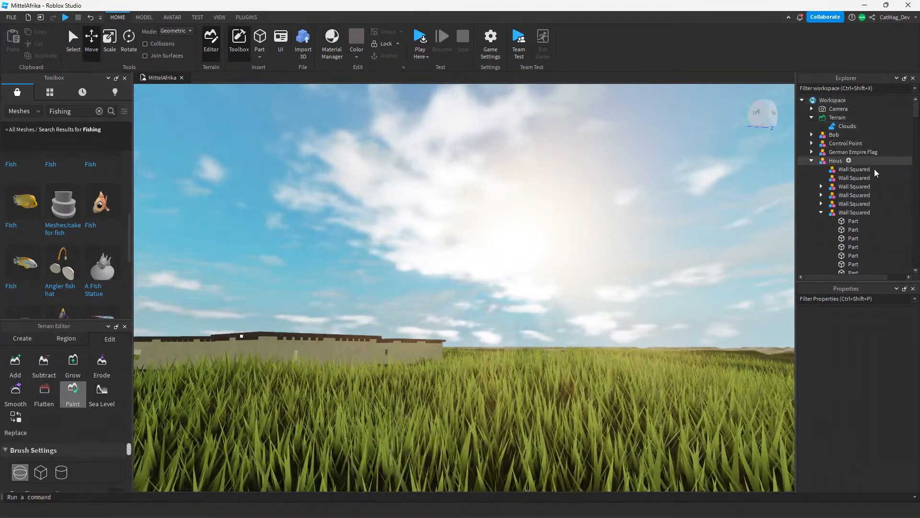
left_click(843, 126)
key("Delete")
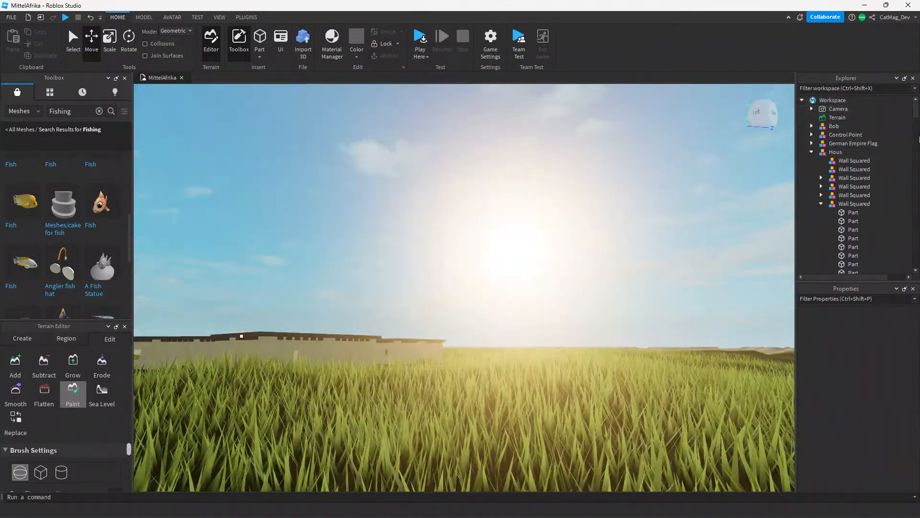
Set the terrain Paint material to Mud for the pond's gravelly bank.
key("w")
key("w")
right_click_drag(590, 304, 587, 253)
key("w")
key("w")
key("a")
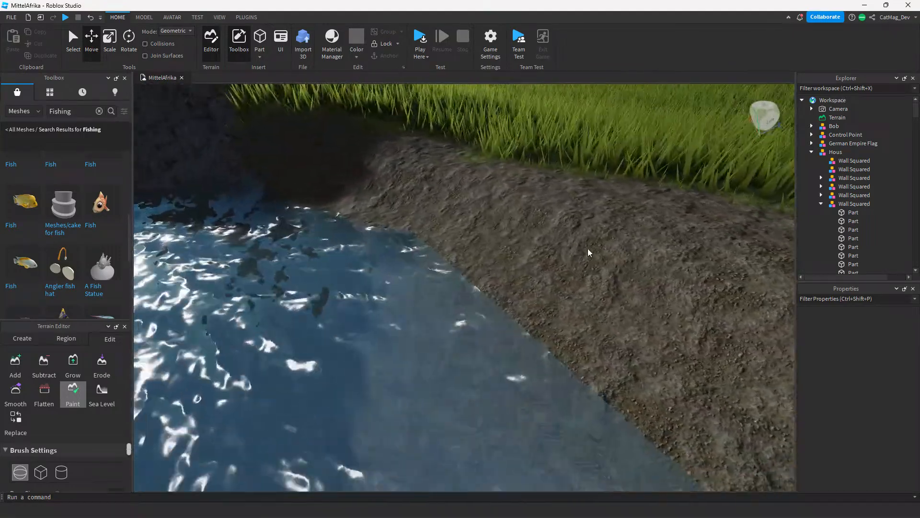
scroll(80, 284, "down", 1)
scroll(81, 285, "down", 2)
scroll(84, 479, "down", 5)
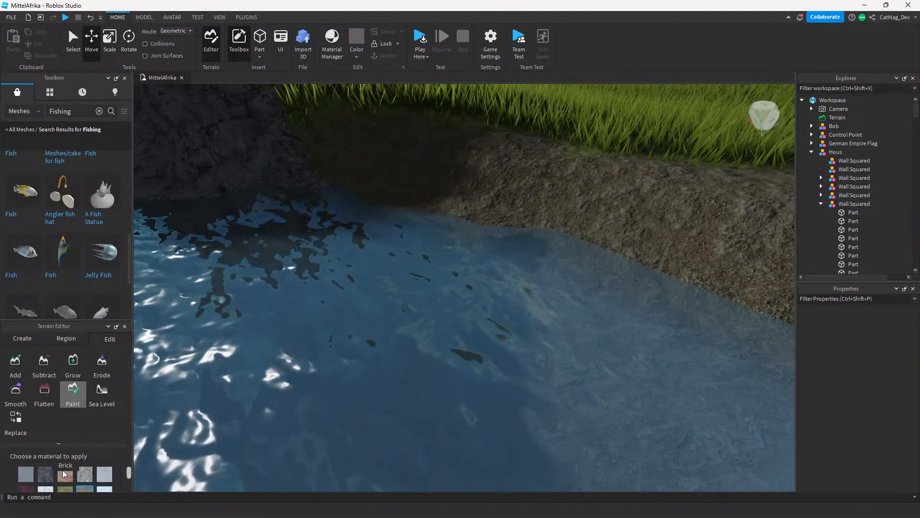
scroll(85, 488, "down", 2)
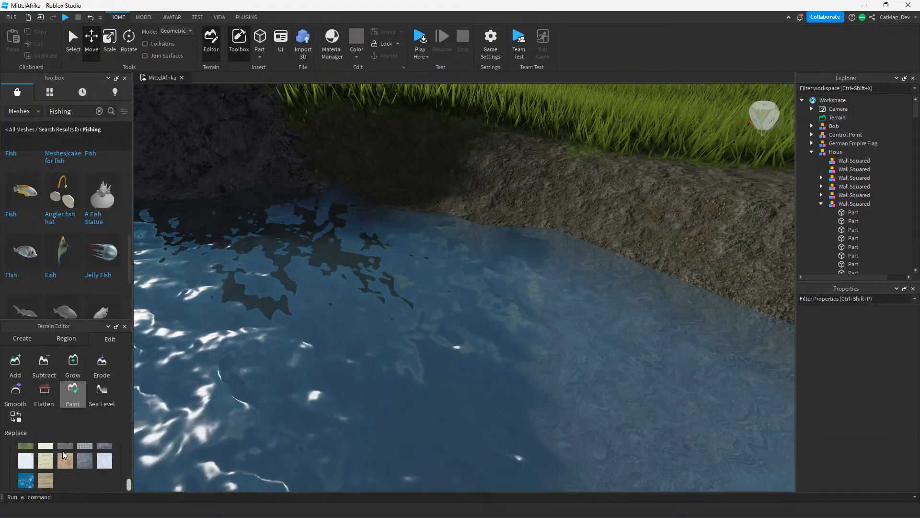
Paint the pond's bank between the dark rocks with Mud, working along the waterline.
right_click_drag(222, 406, 222, 405)
right_click_drag(182, 308, 182, 308)
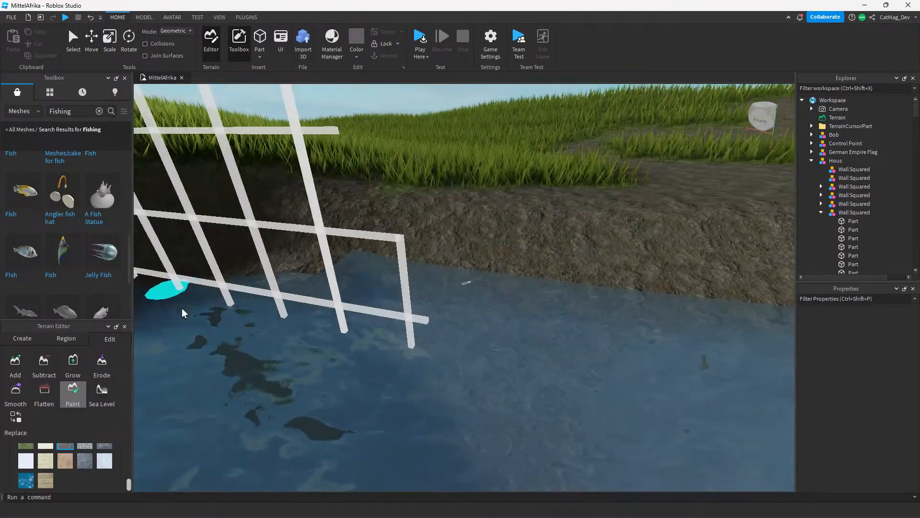
right_click_drag(263, 266, 263, 266)
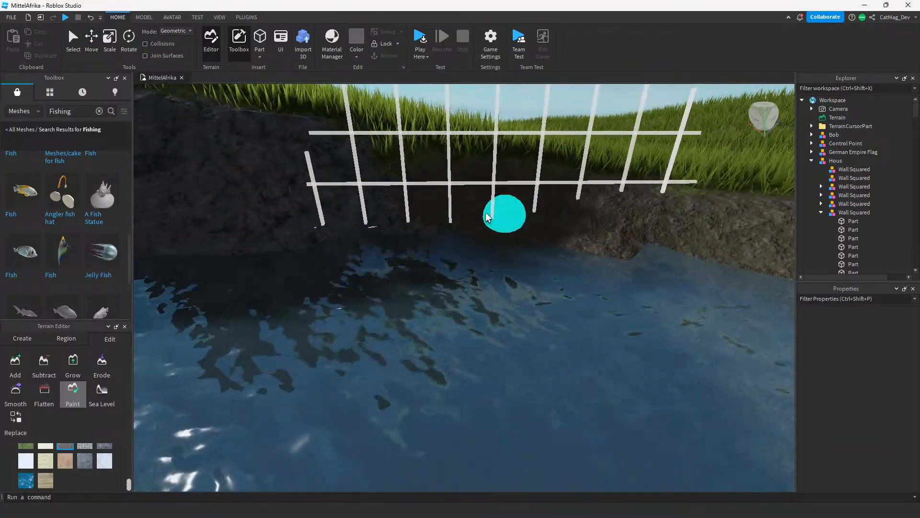
right_click_drag(597, 240, 631, 242)
right_click_drag(551, 225, 591, 242)
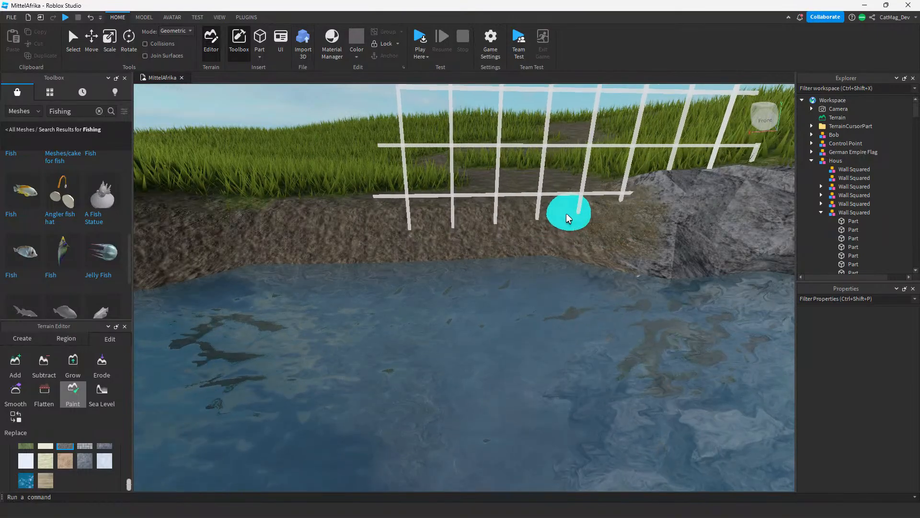
key("w")
right_click_drag(539, 158, 499, 141)
right_click_drag(439, 252, 440, 251)
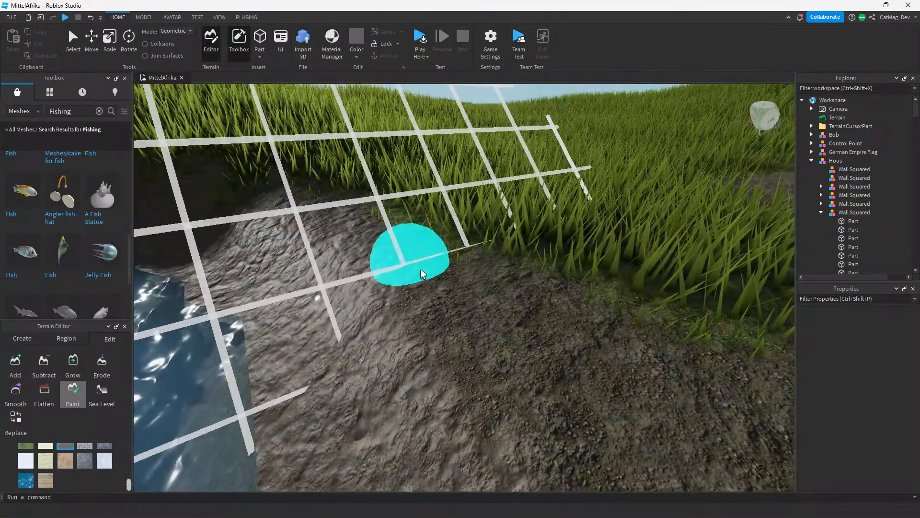
Examine the repainted bank, the dirt path and the pond's shoreline from above and at ground level.
mouse_move(589, 232)
right_mouse_down()
mouse_move(623, 232)
mouse_move(612, 233)
right_mouse_up()
key("s")
key("w")
key("s")
key("s")
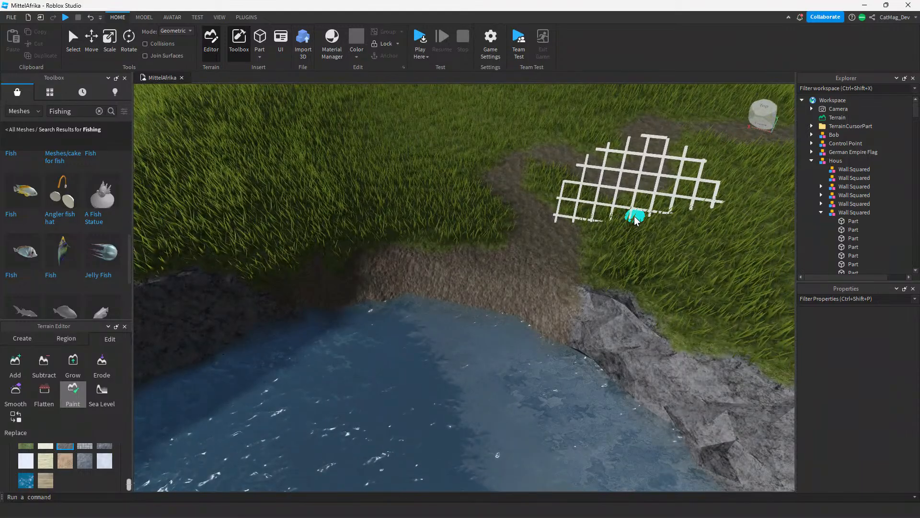
key("w")
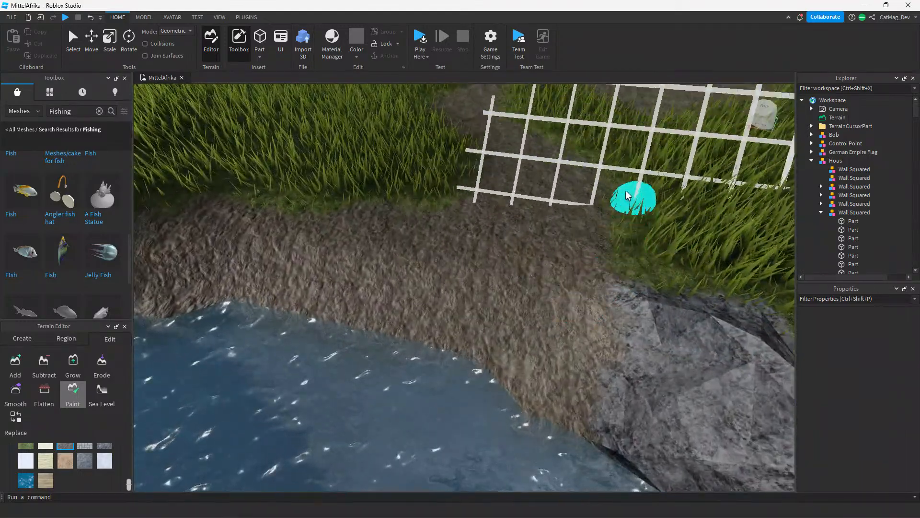
key("w")
right_click_drag(617, 188, 620, 187)
key("s")
key("w")
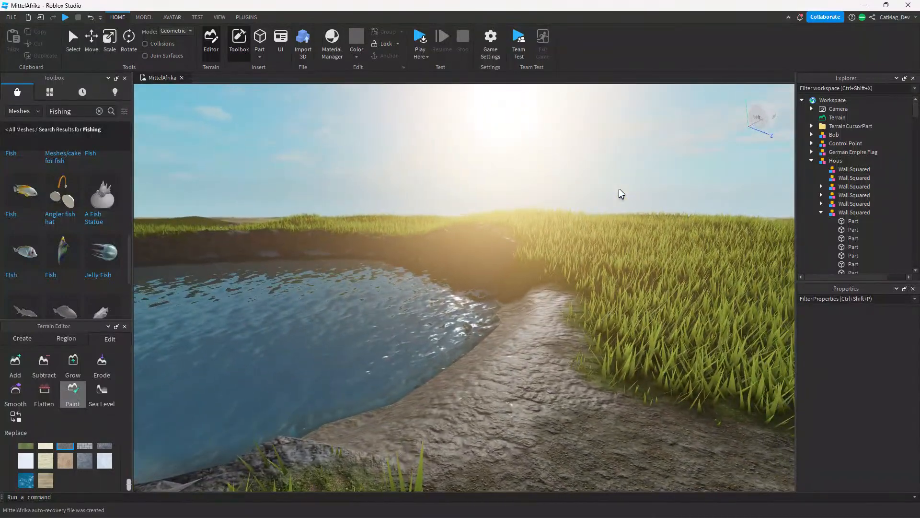
Clear the Fishing mesh search and insert ACS 1.7.5 - Official Release from My Models, accepting its script notice.
left_click(99, 111)
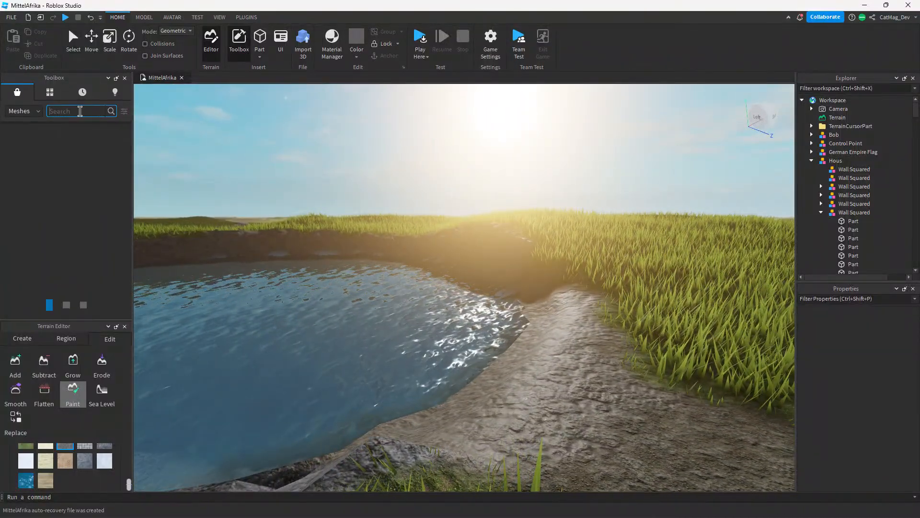
left_click(50, 91)
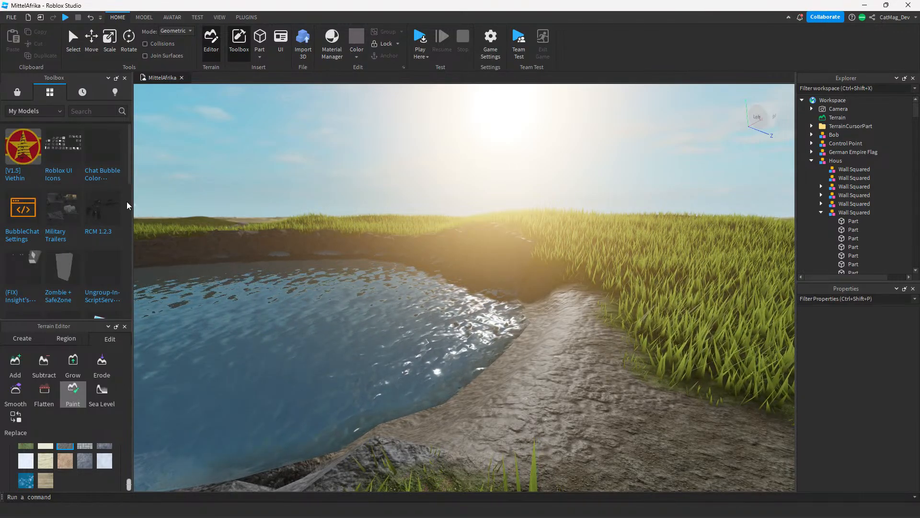
mouse_move(74, 153)
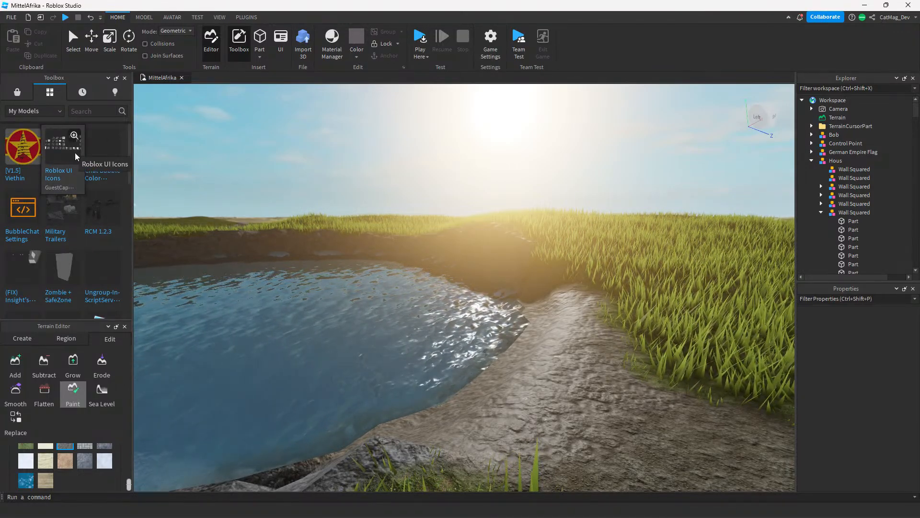
scroll(41, 223, "down", 3)
mouse_move(74, 230)
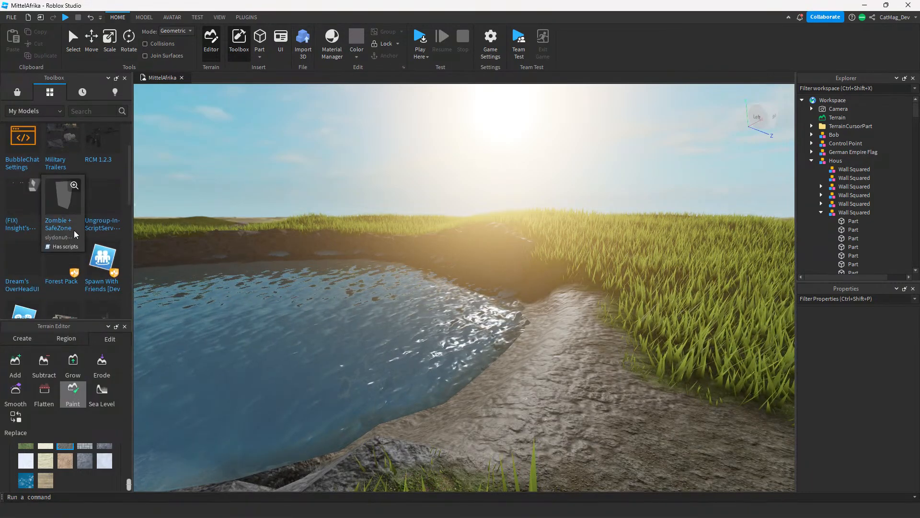
scroll(114, 183, "up", 3)
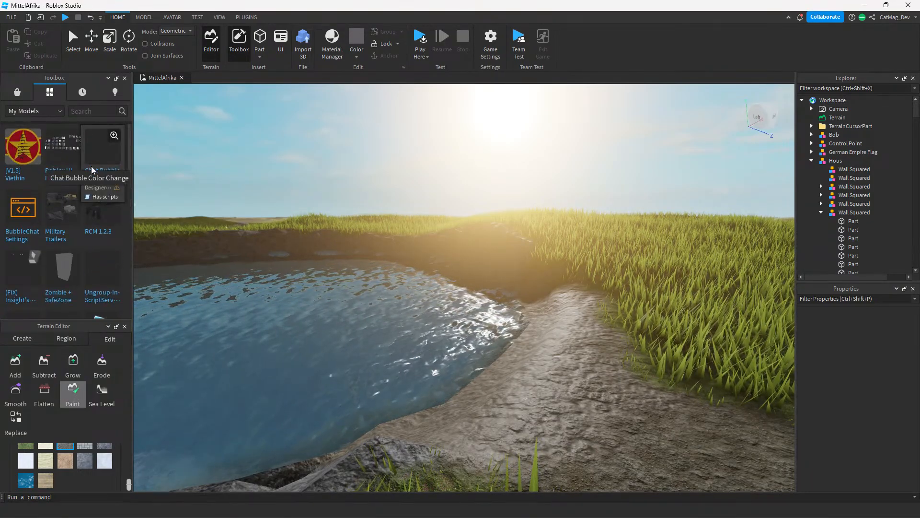
scroll(95, 227, "down", 3)
scroll(76, 223, "down", 3)
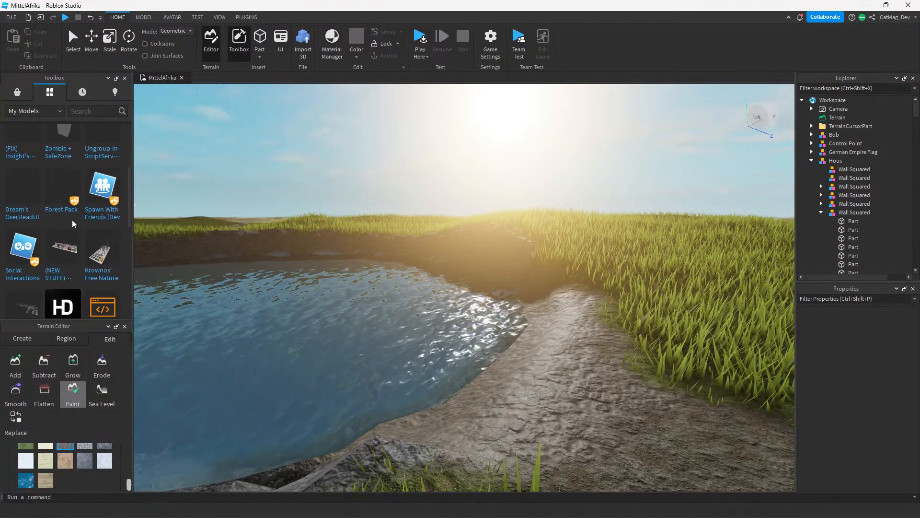
mouse_move(73, 172)
scroll(72, 176, "down", 10)
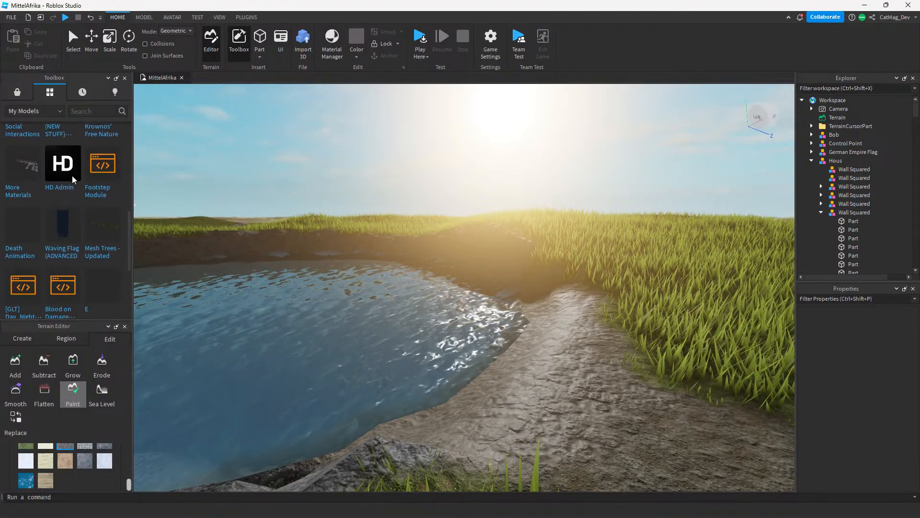
mouse_move(124, 209)
scroll(101, 242, "down", 5)
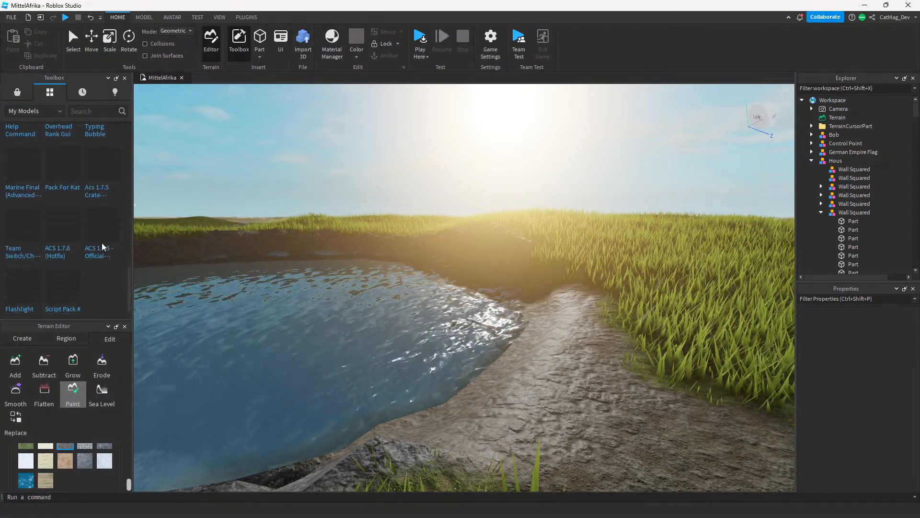
mouse_move(29, 258)
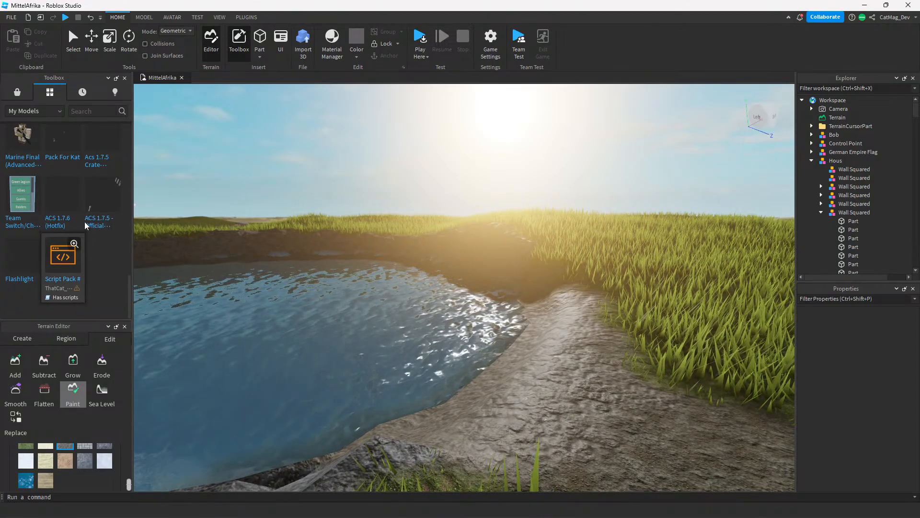
left_click(89, 208)
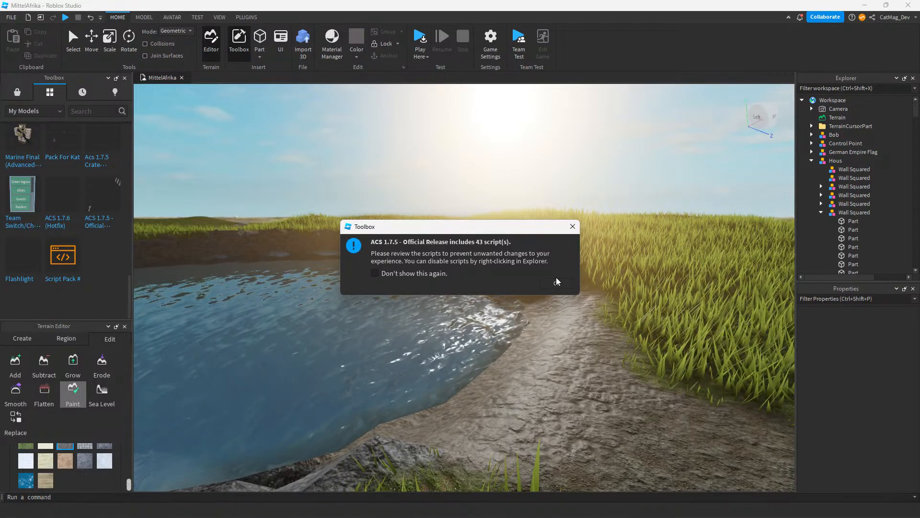
left_click(565, 282)
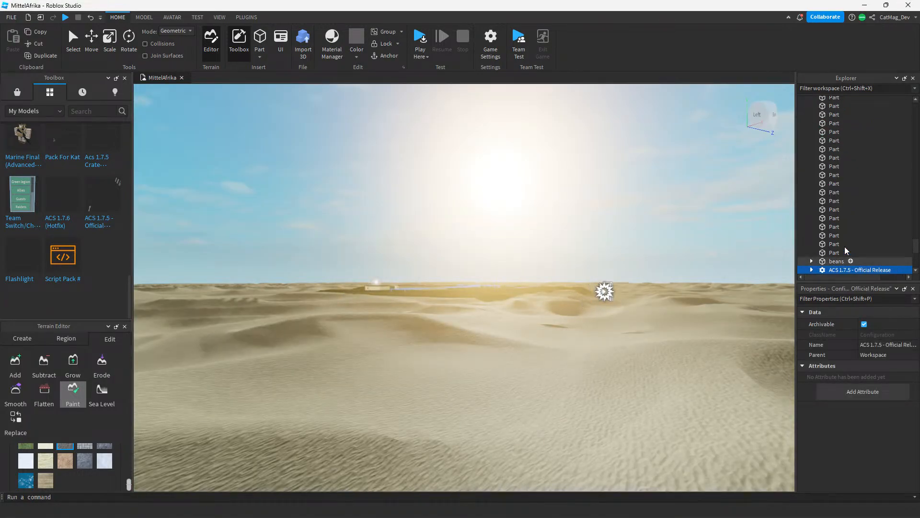
Move the Ungroup in SoundService model from ACS FootStep Sys into SoundService and ungroup it there.
scroll(868, 213, "down", 10)
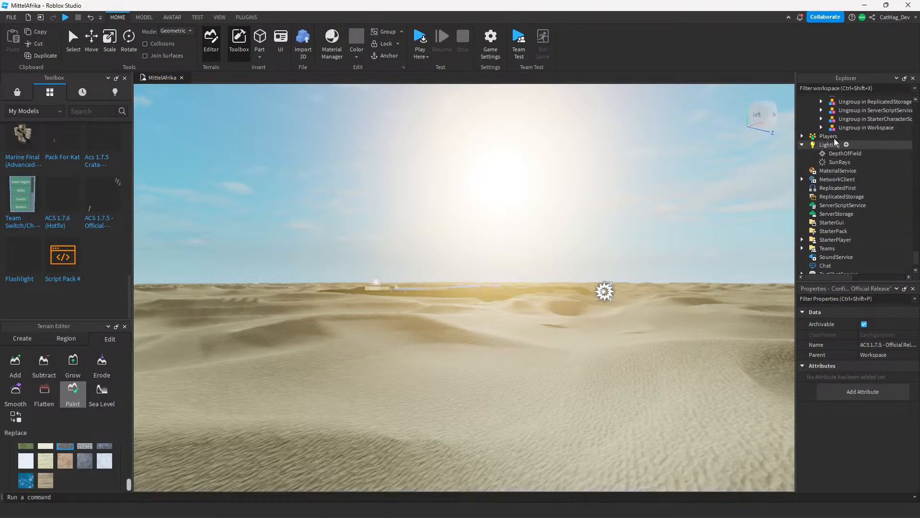
scroll(862, 119, "up", 1)
left_click(847, 150)
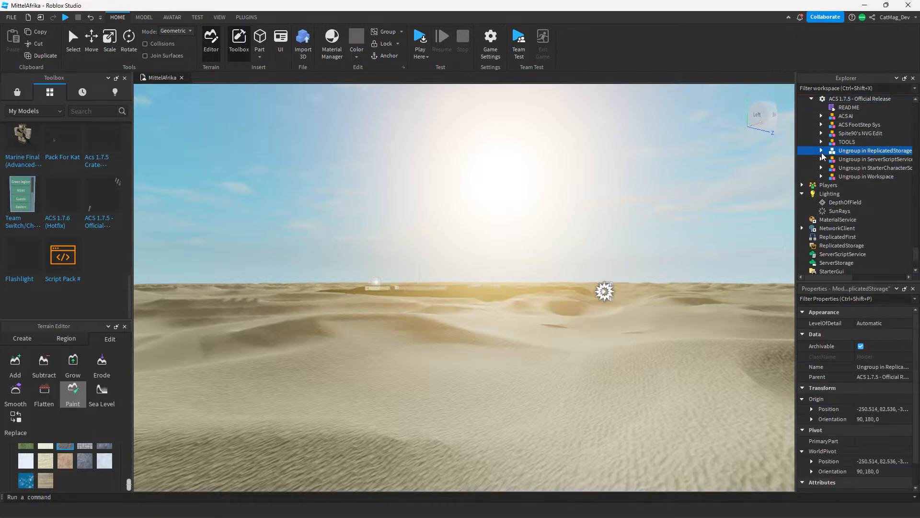
left_click(821, 150)
left_click(821, 151)
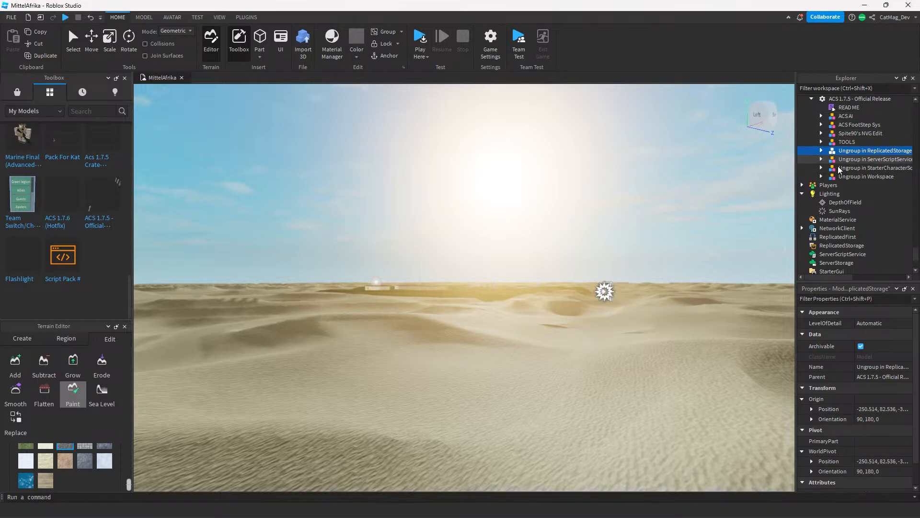
left_click(821, 125)
left_click_drag(859, 134, 868, 242)
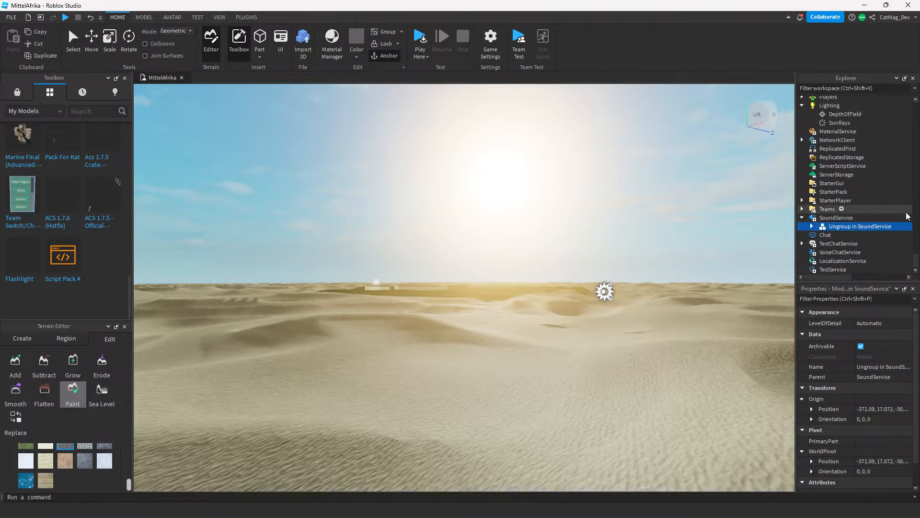
key("ctrl+u")
Move the Ungroup in StarterPlayerScripts model from ACS FootStep Sys into StarterPlayerScripts and ungroup it there.
scroll(884, 207, "up", 4)
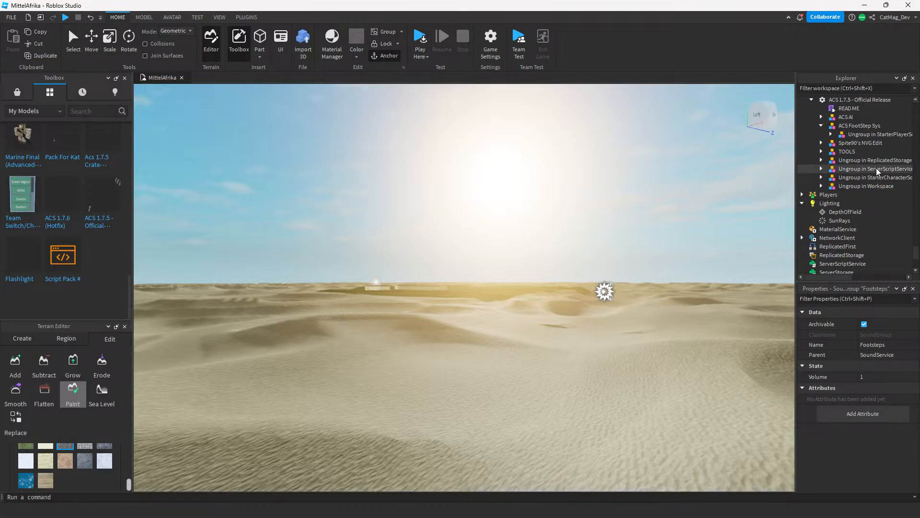
left_click_drag(852, 135, 885, 218)
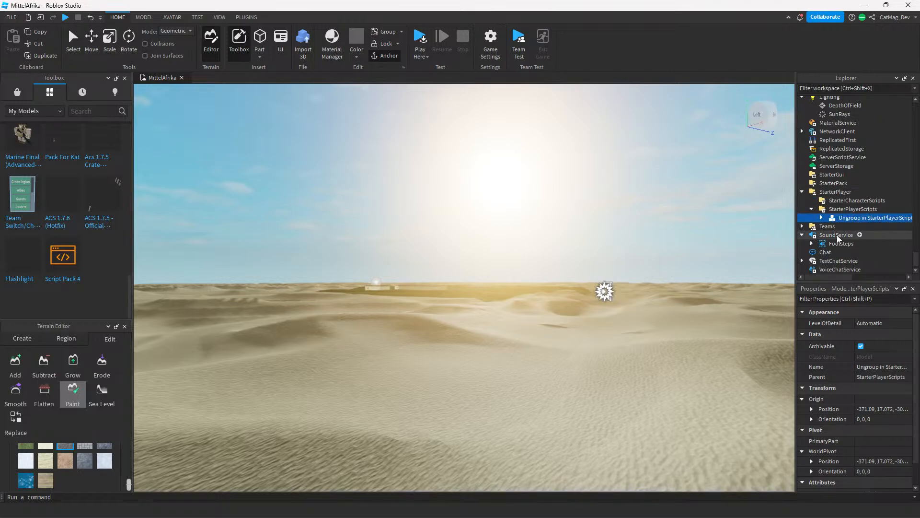
key("ctrl+u")
Delete the remaining ACS 1.7.5 - Official Release configuration from the Workspace.
scroll(870, 167, "up", 8)
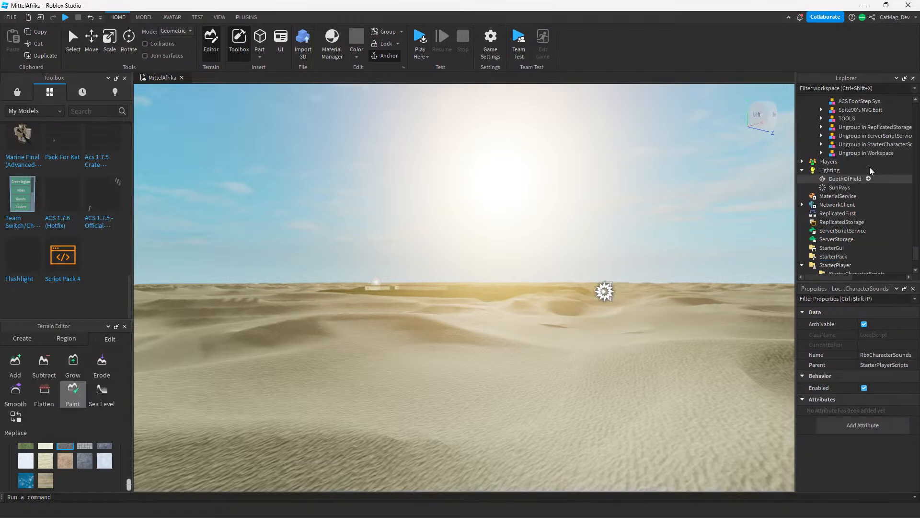
scroll(867, 200, "up", 1)
left_click(833, 221)
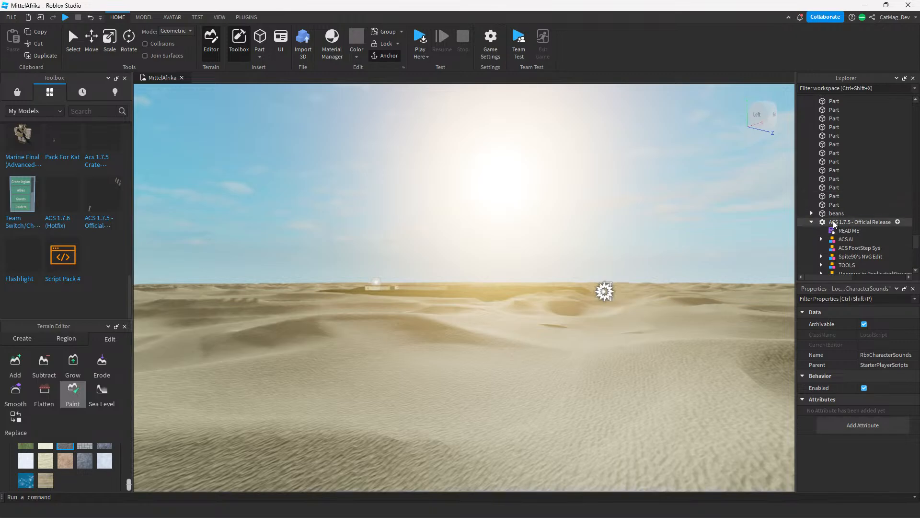
key("Delete")
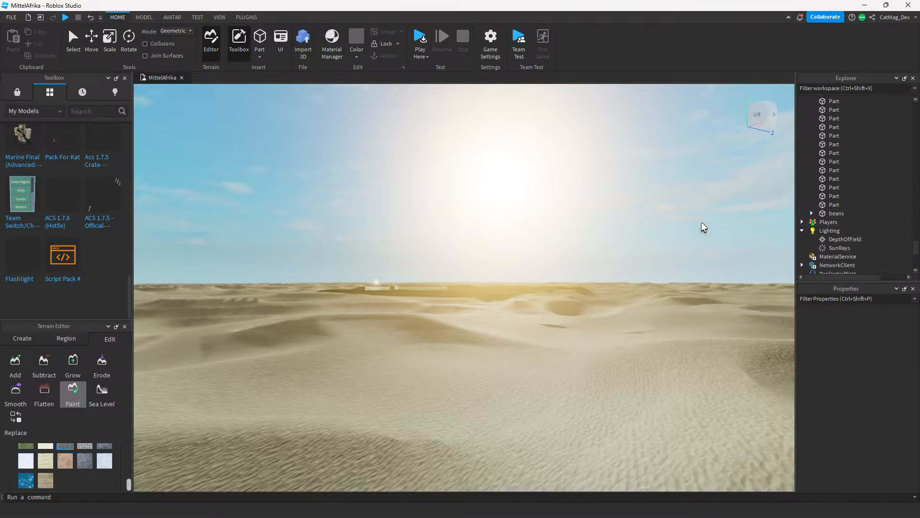
Return to the village, start a playtest and run the character across the desert dunes.
scroll(525, 302, "up", 5)
left_click(525, 302)
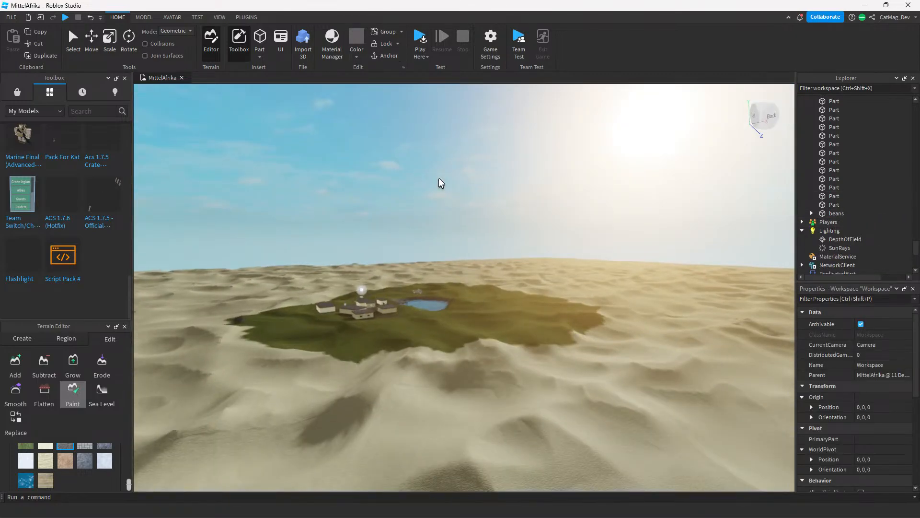
key("w")
scroll(433, 309, "up", 8)
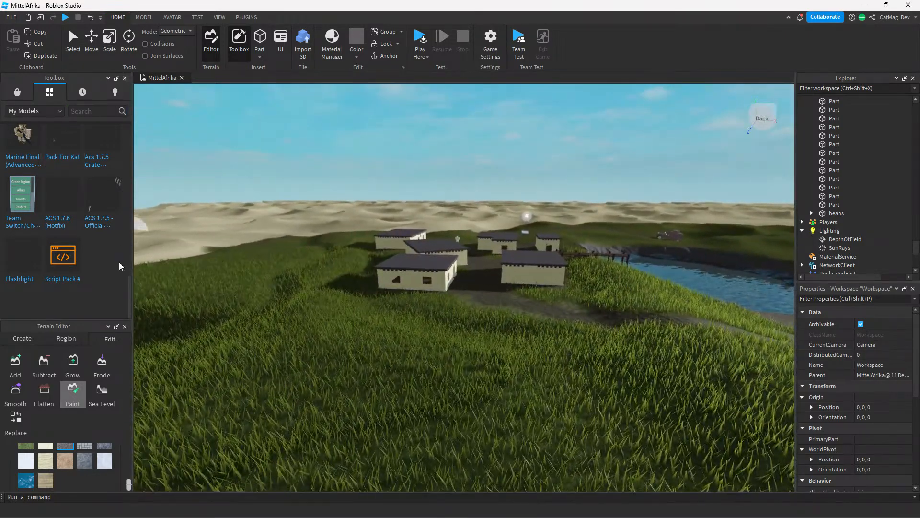
key("w")
left_click(65, 18)
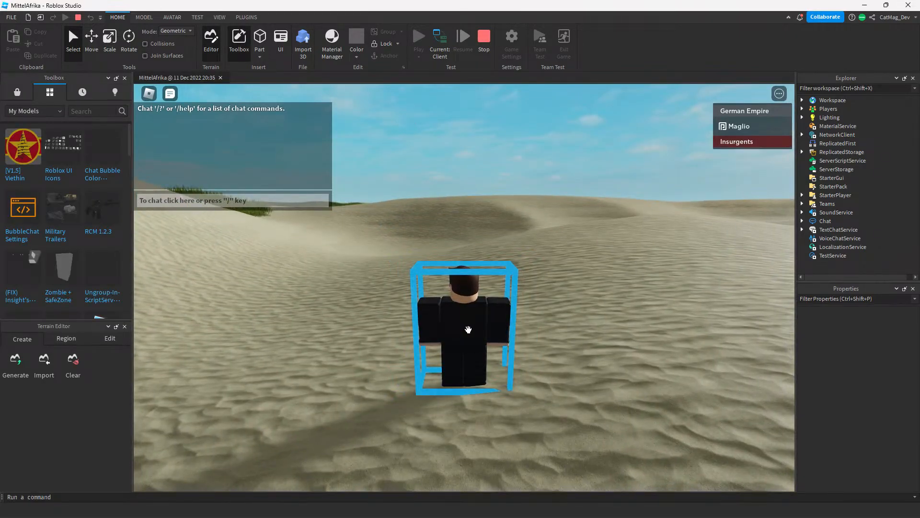
right_click_drag(552, 251, 34, 46)
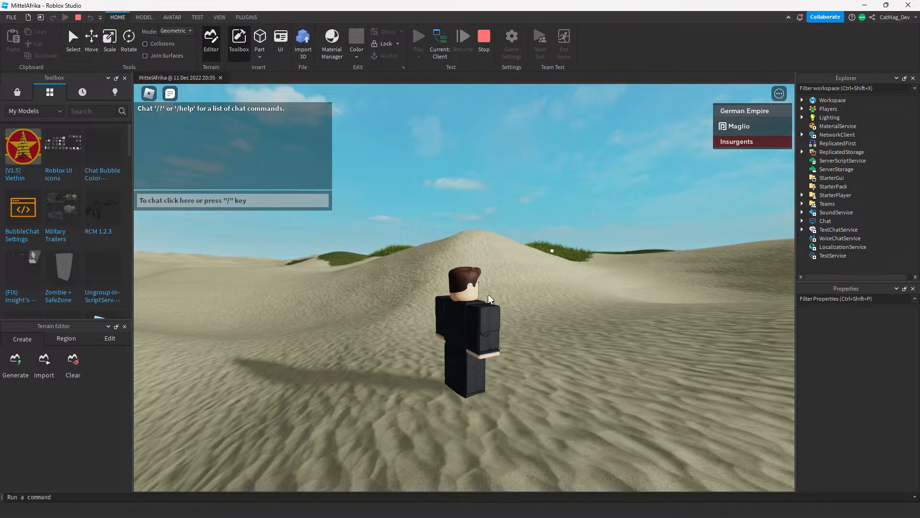
key("w")
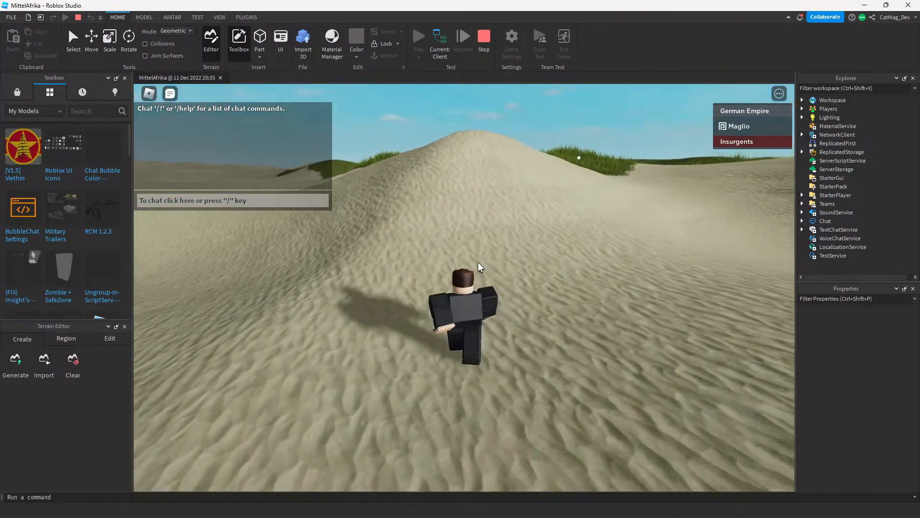
Walk the test character over the sand dune and across the grassland towards the pond to inspect the terrain.
key("w")
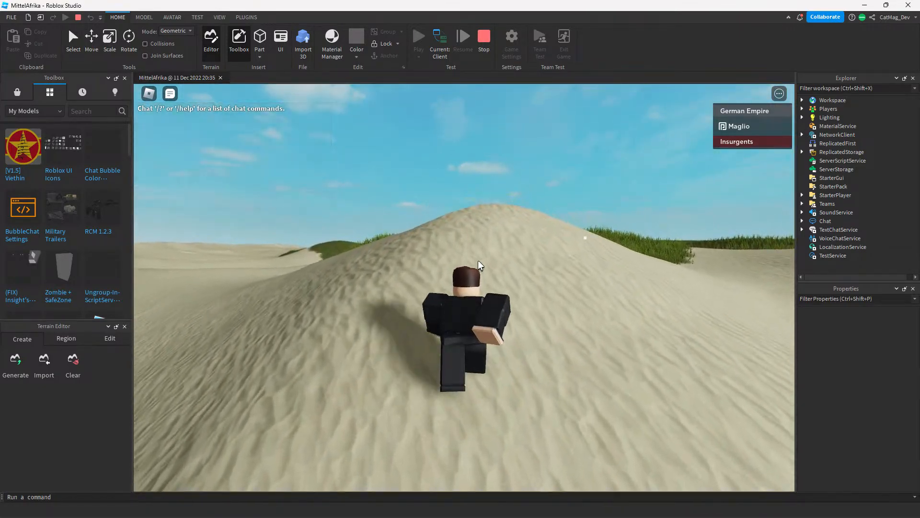
key("w")
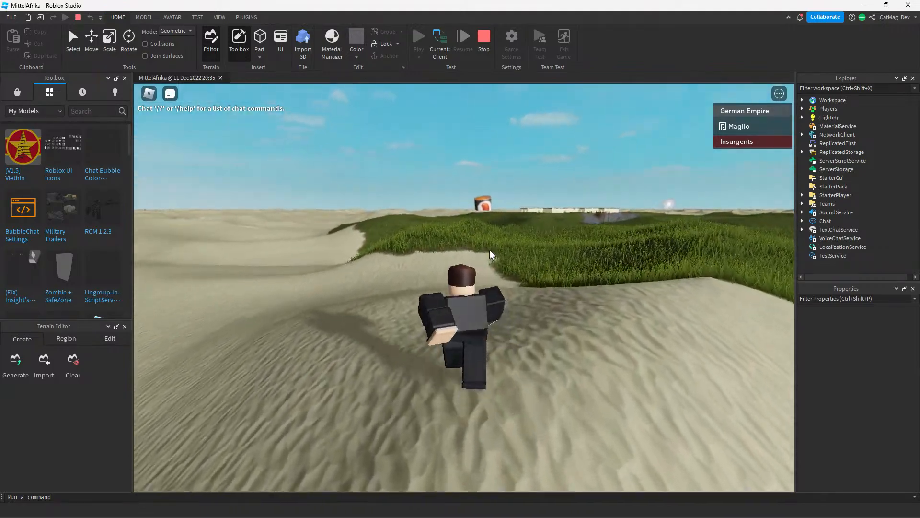
key("w")
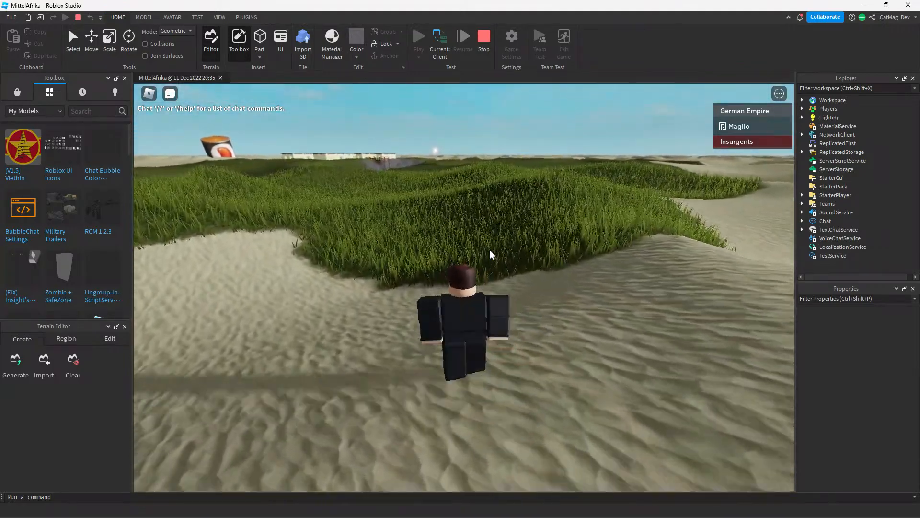
key("w")
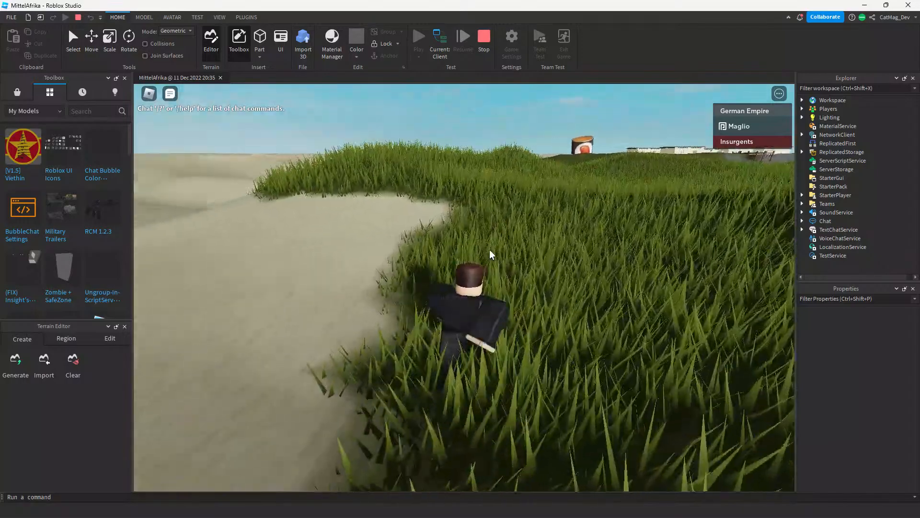
key("w")
right_click_drag(489, 249, 490, 227)
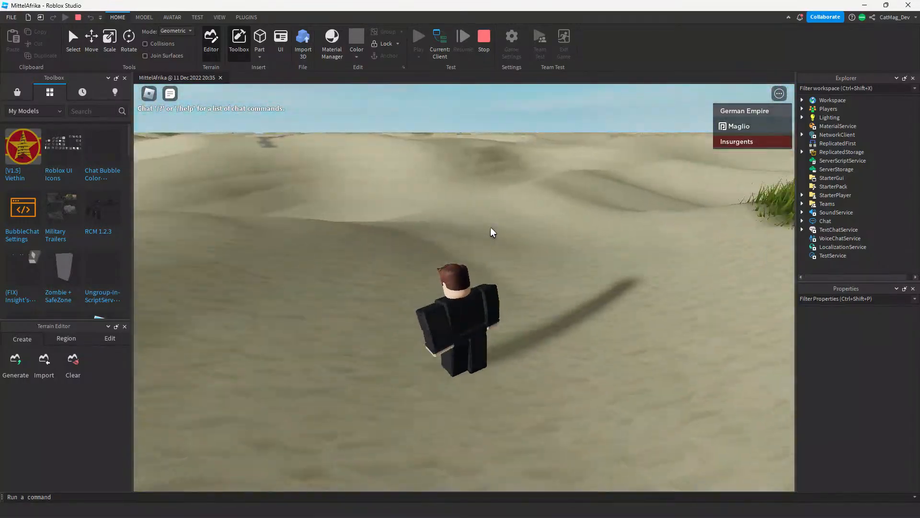
key("w")
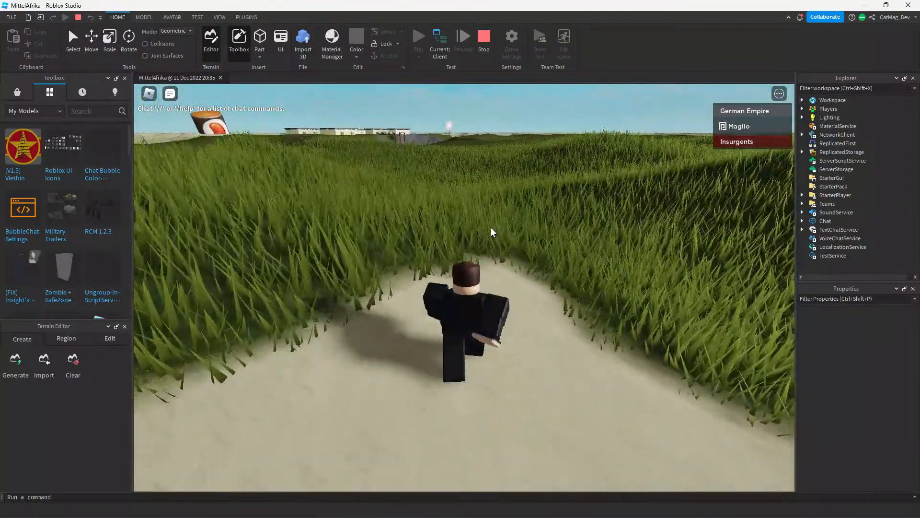
key("w")
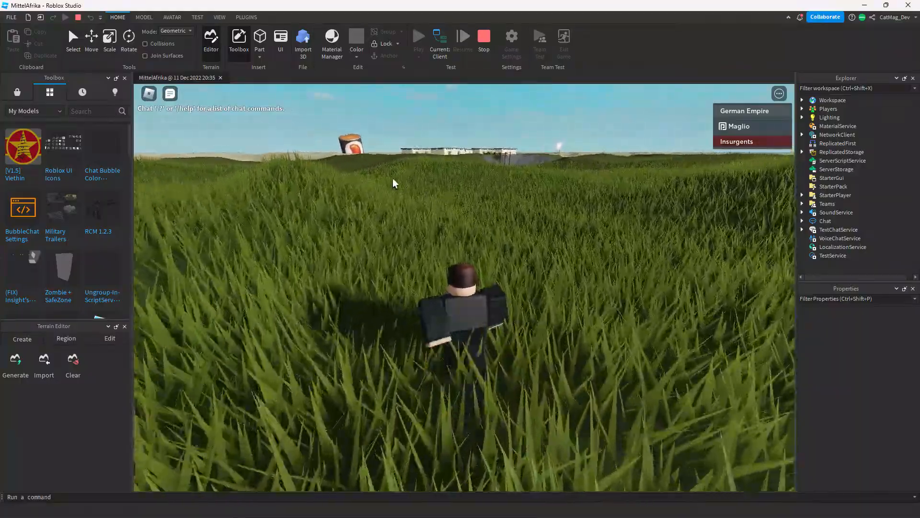
key("w")
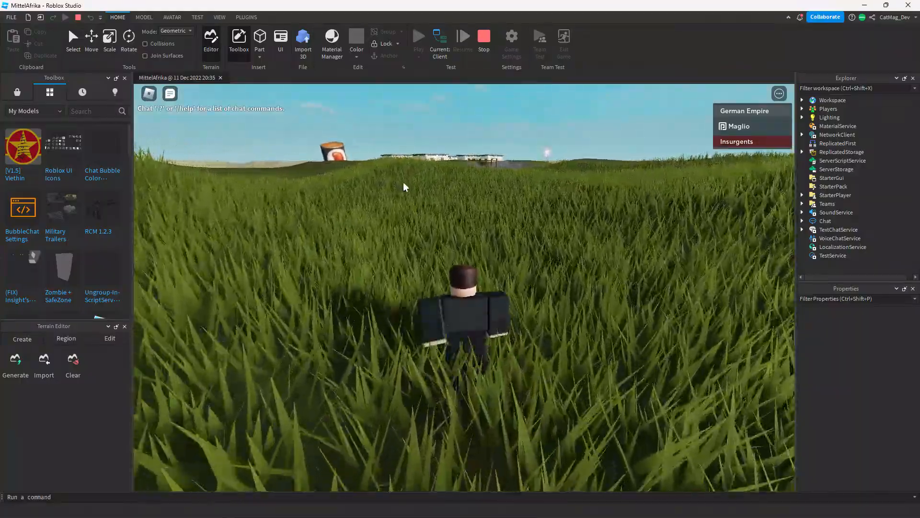
key("w")
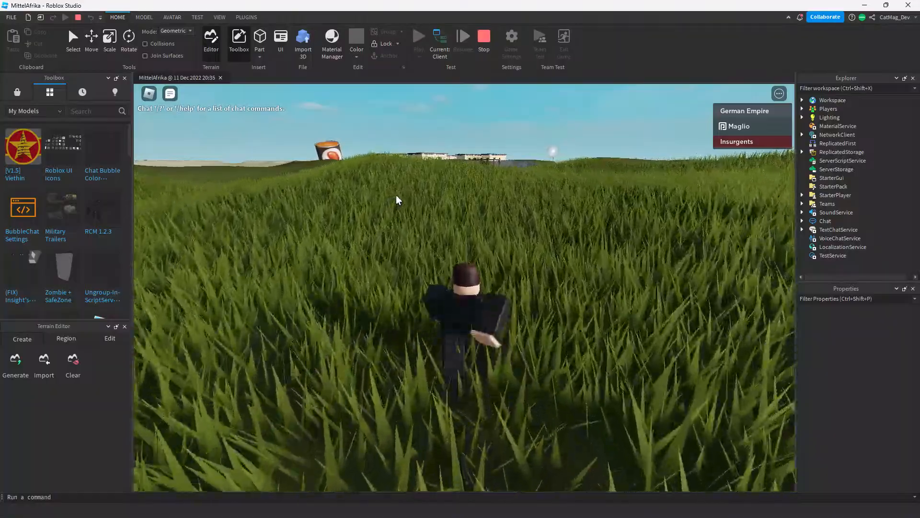
key("w")
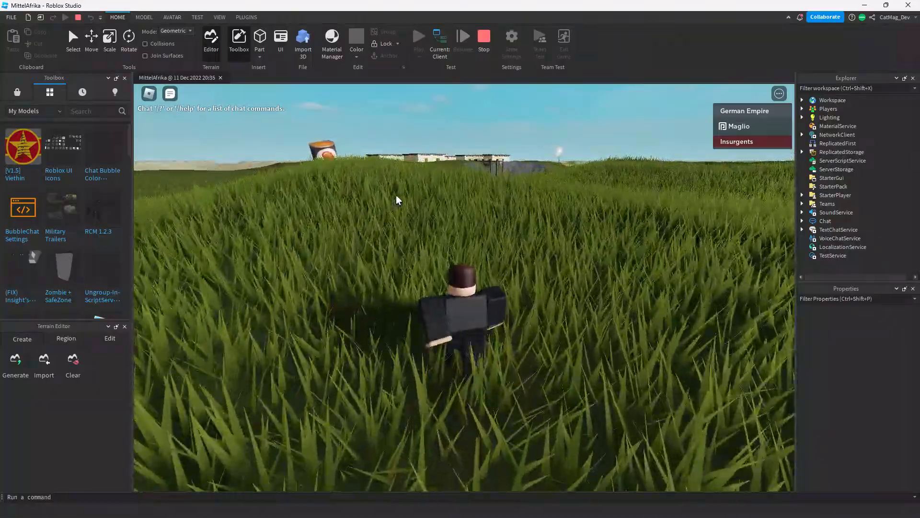
key("w")
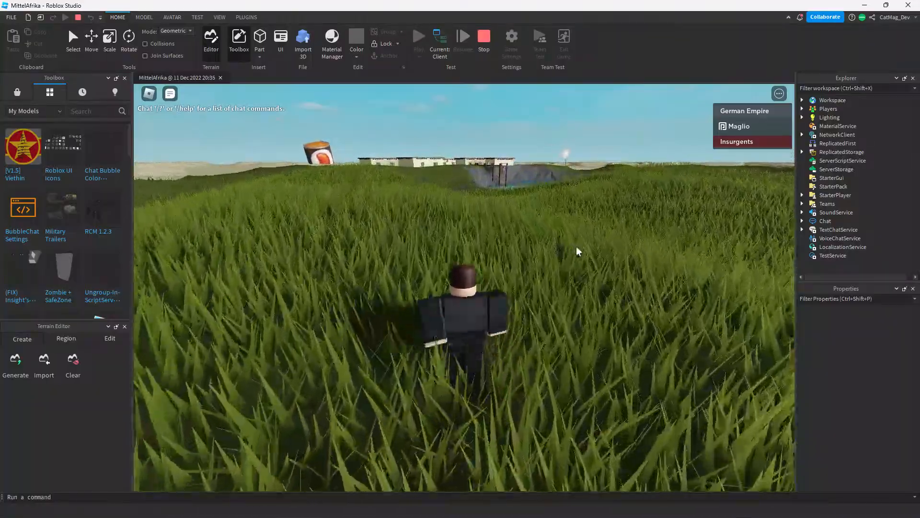
key("w")
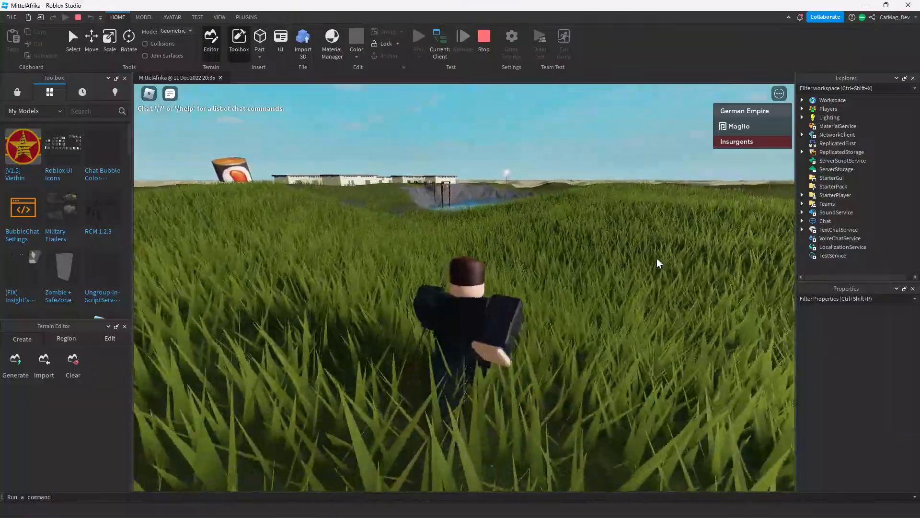
key("w")
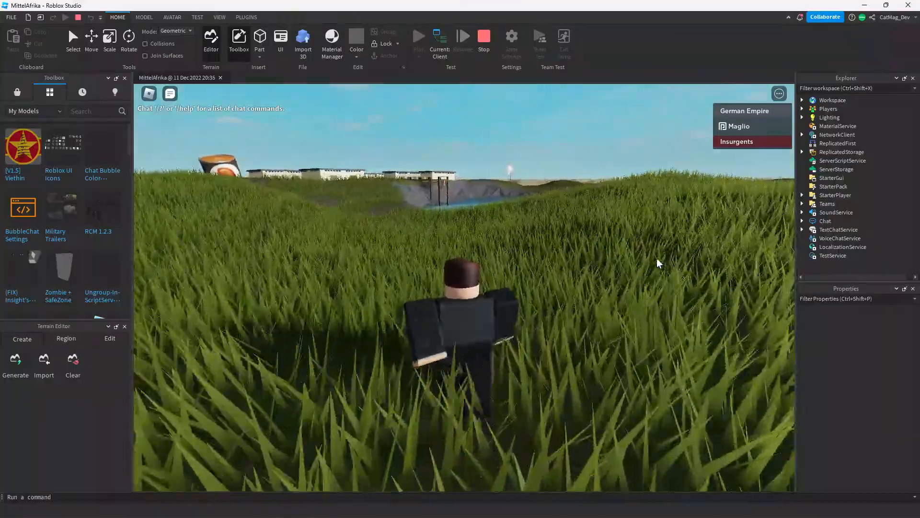
key("w")
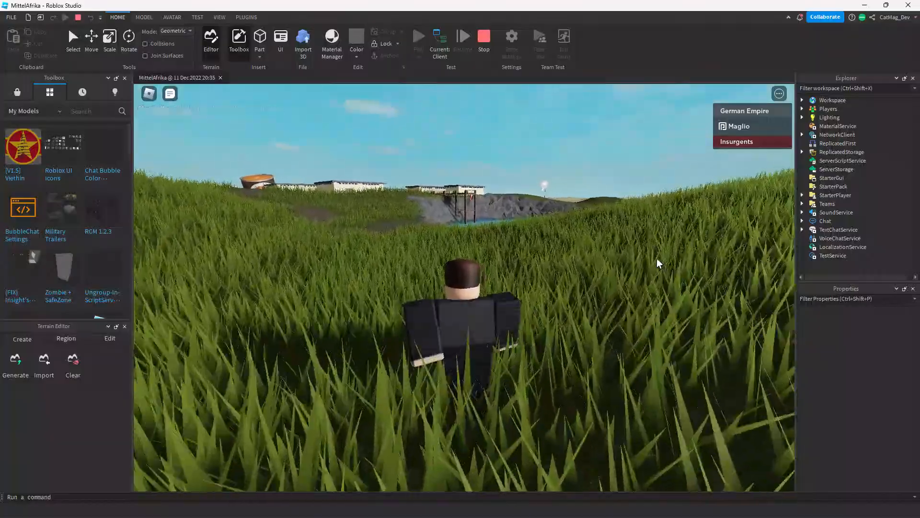
key("w")
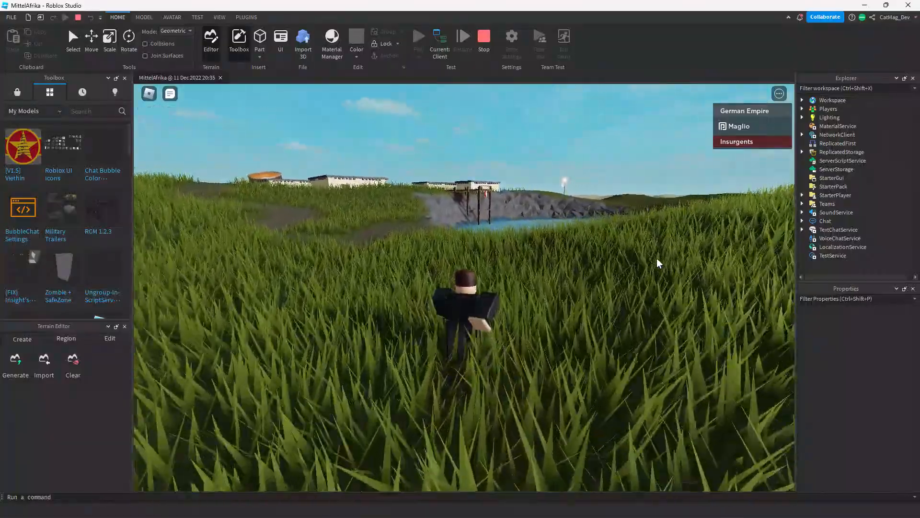
key("w")
Switch the play test's graphics mode to Manual with graphics quality at 5 bars and resume.
key("Escape")
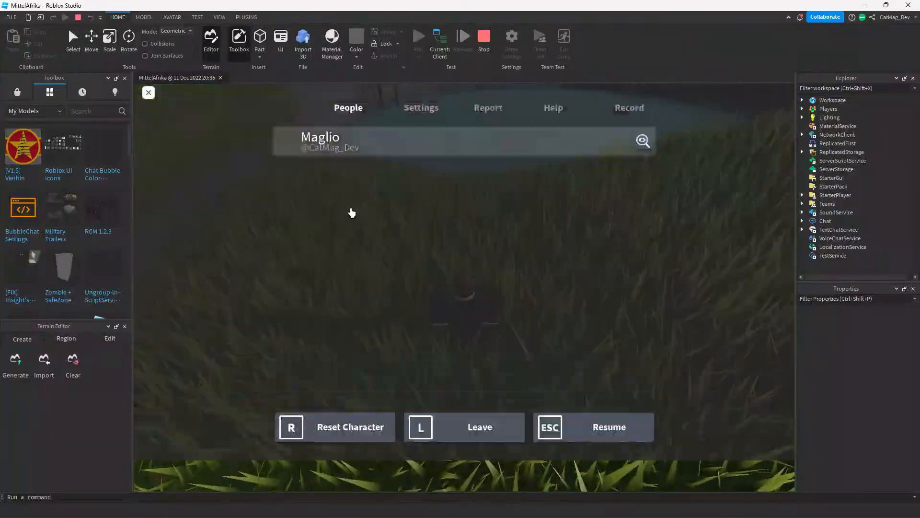
left_click(431, 140)
scroll(575, 331, "down", 1)
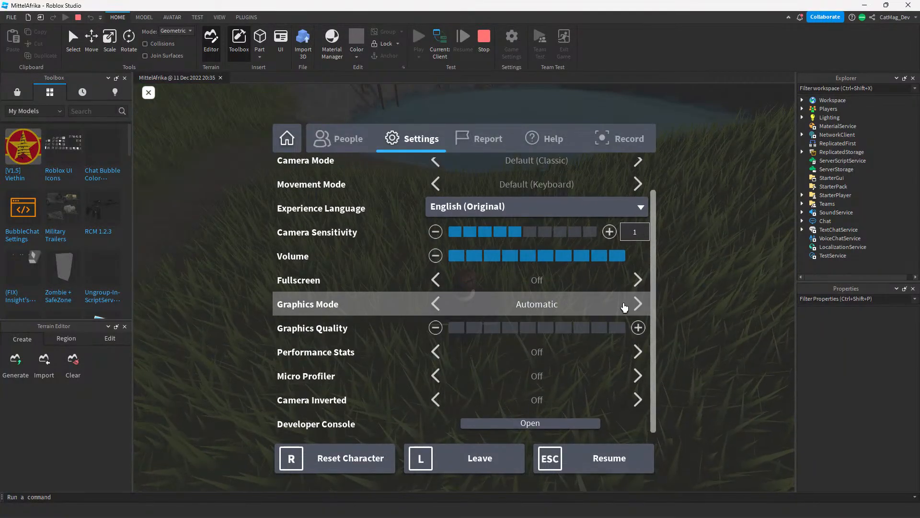
left_click(528, 328)
key("Escape")
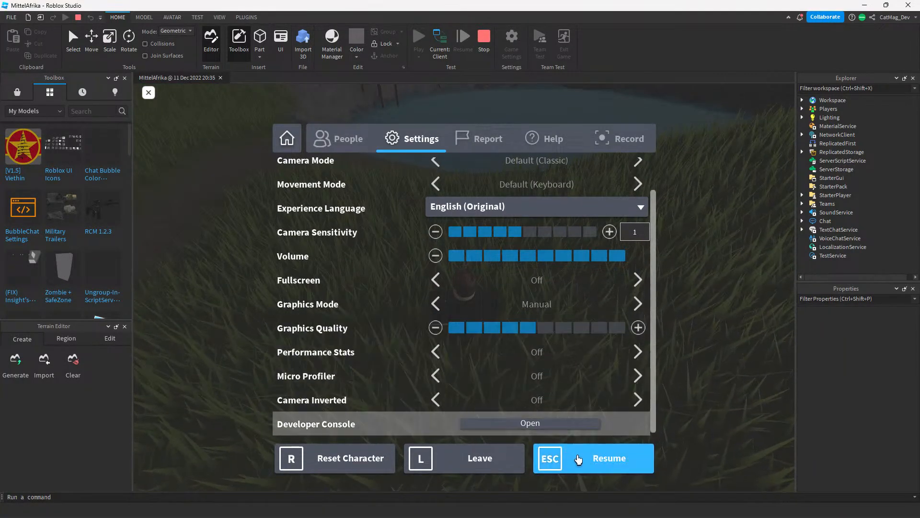
Walk the character to the pond's edge, raise the graphics quality to 8 bars and resume the play test.
key("w")
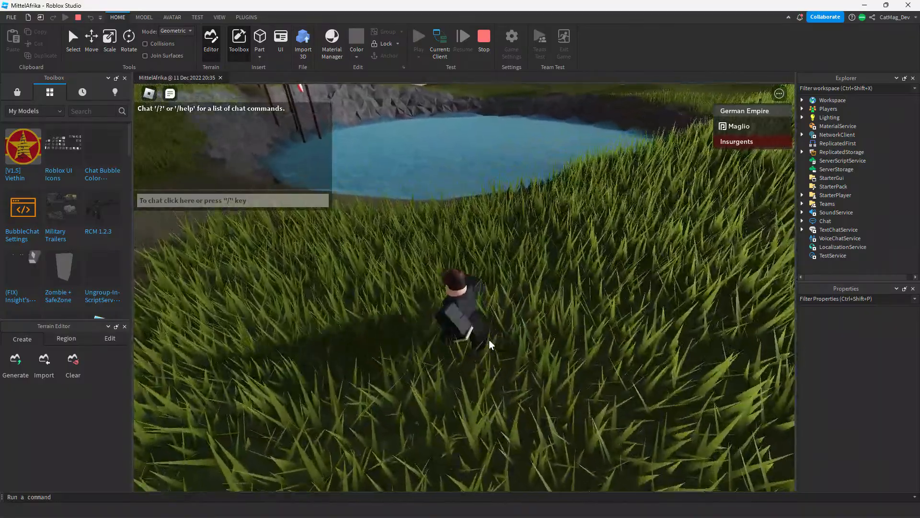
key("s")
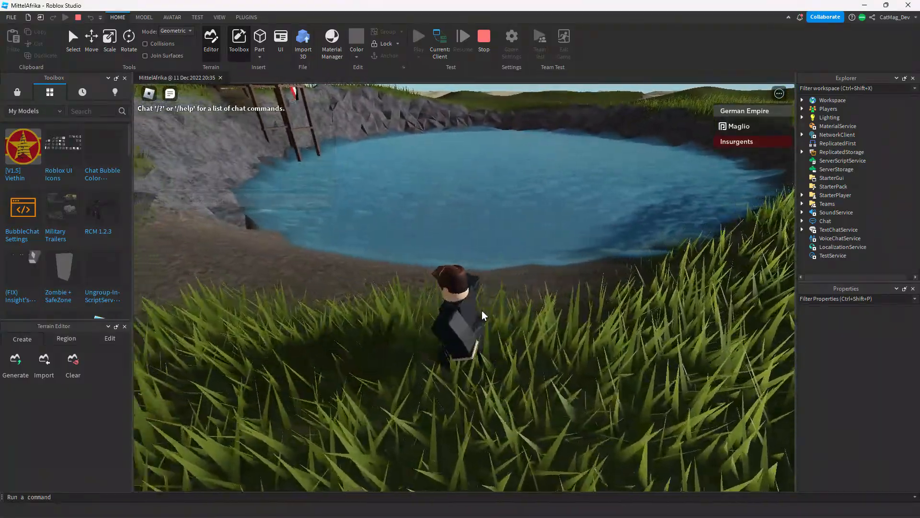
key("Escape")
left_click(414, 138)
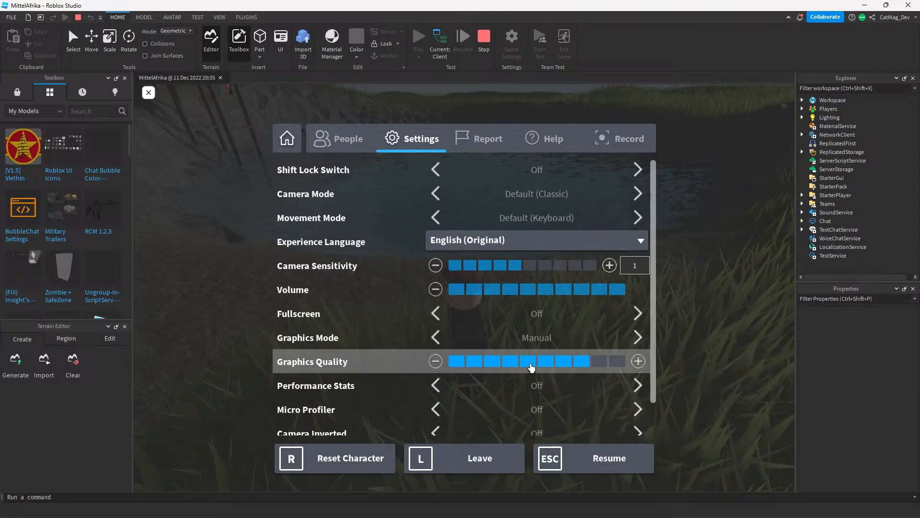
key("Escape")
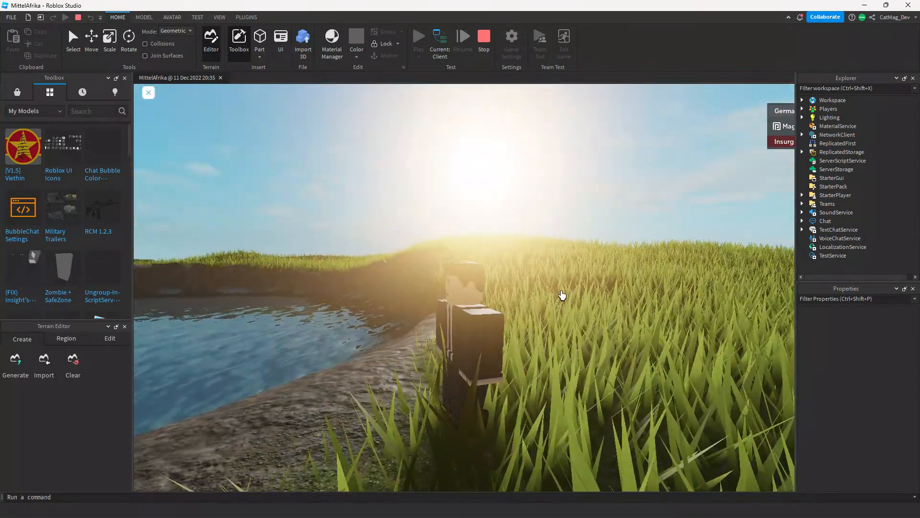
Compare how the scene looks at graphics quality levels of 6, 7 and 8 bars.
key("Escape")
left_click(399, 140)
left_click(565, 362)
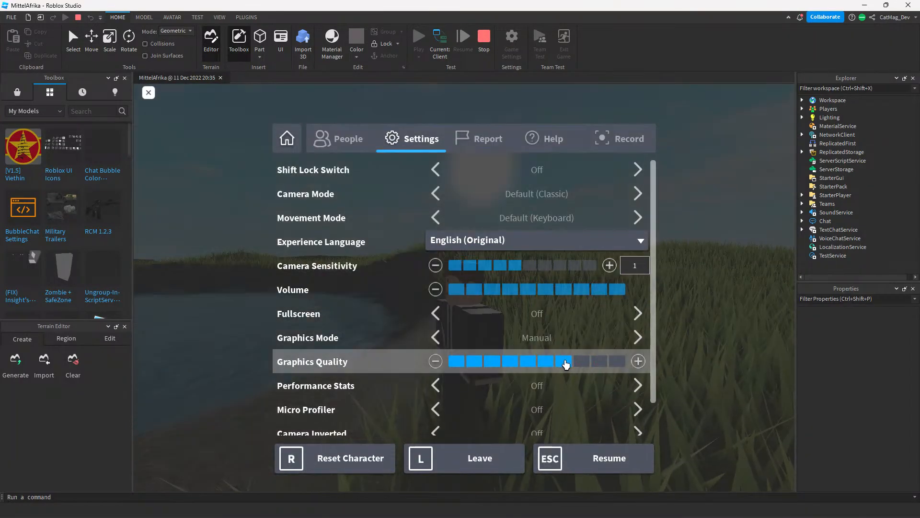
left_click(581, 361)
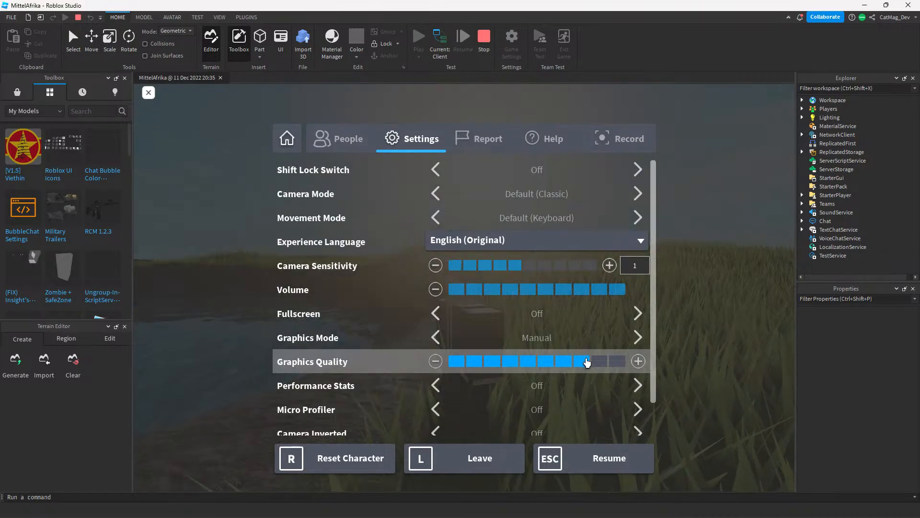
left_click(563, 361)
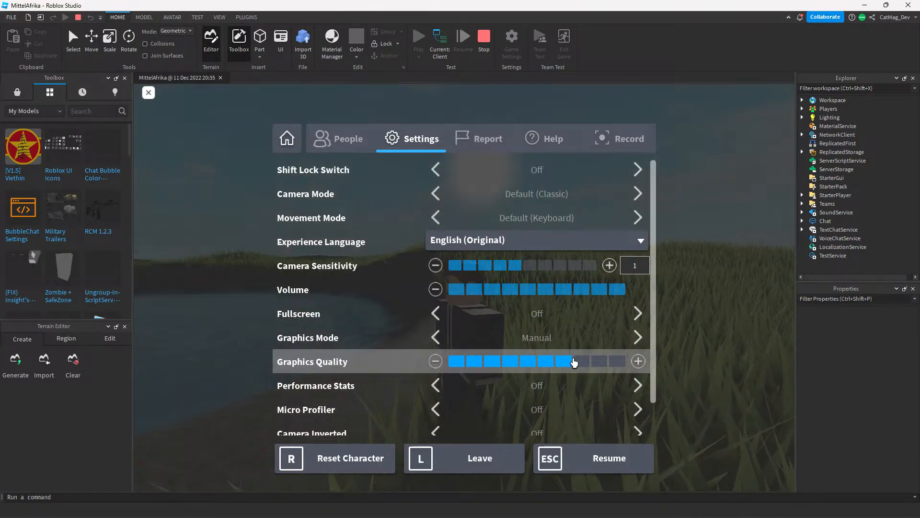
left_click(554, 361)
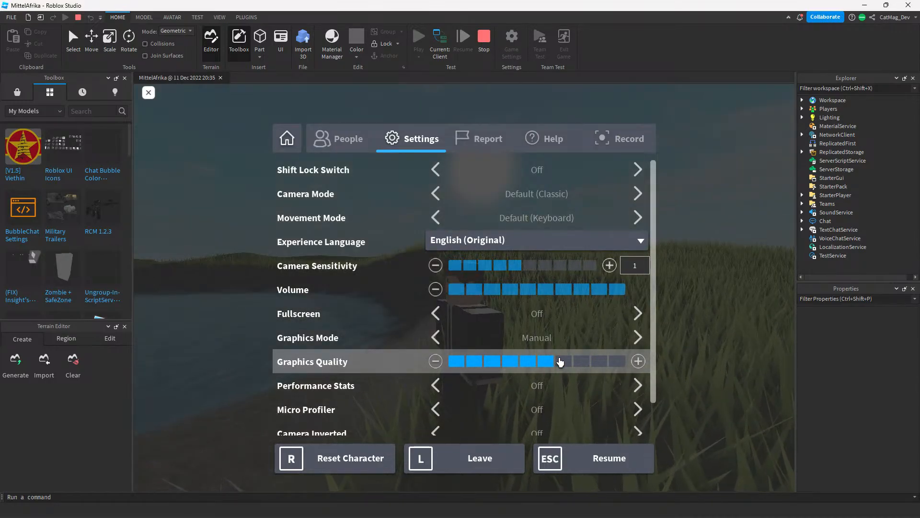
left_click(576, 363)
left_click(570, 361)
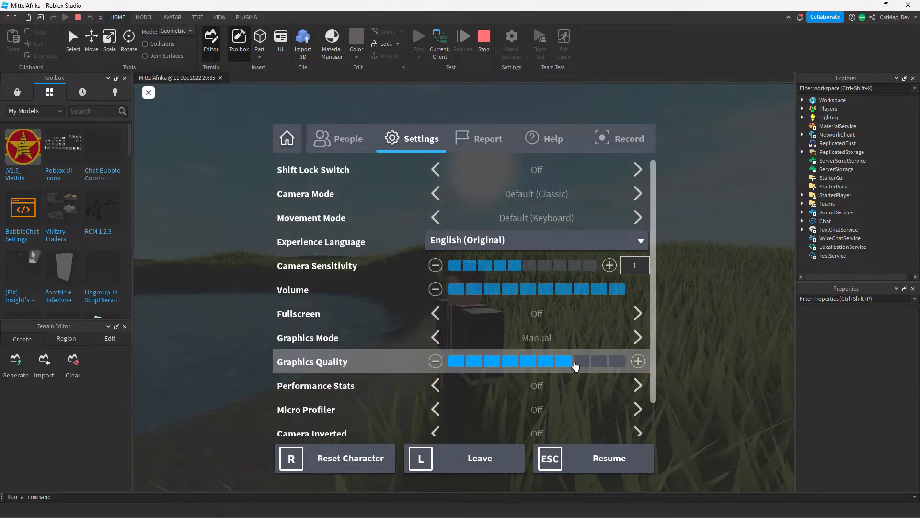
left_click(581, 362)
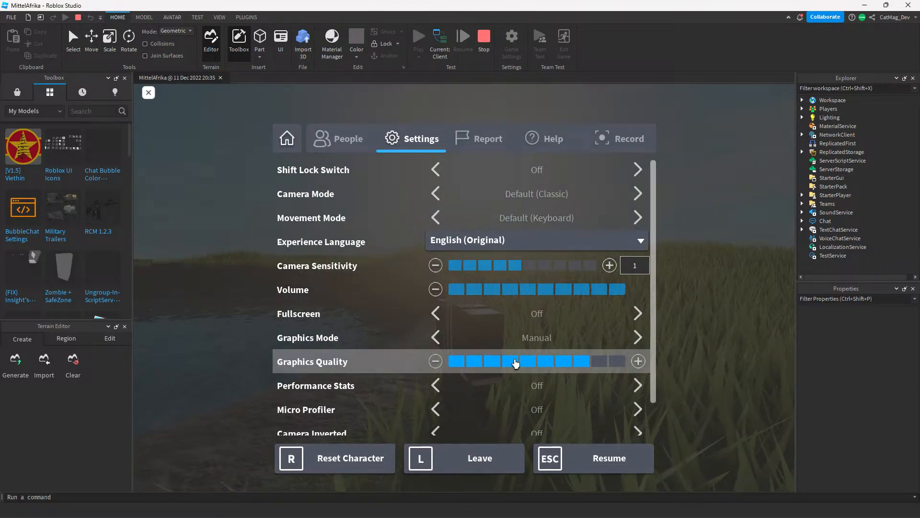
Set the graphics quality to the maximum of 10 bars and resume the play test.
left_click(624, 364)
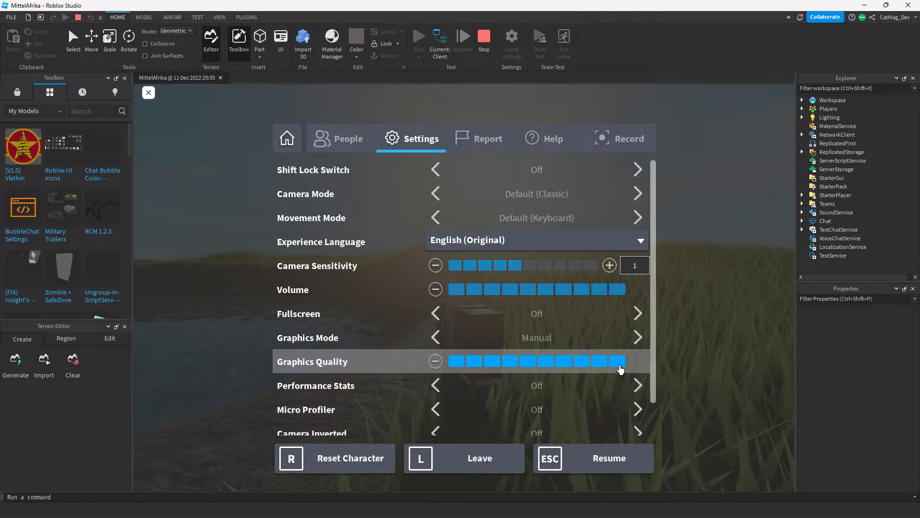
left_click(570, 452)
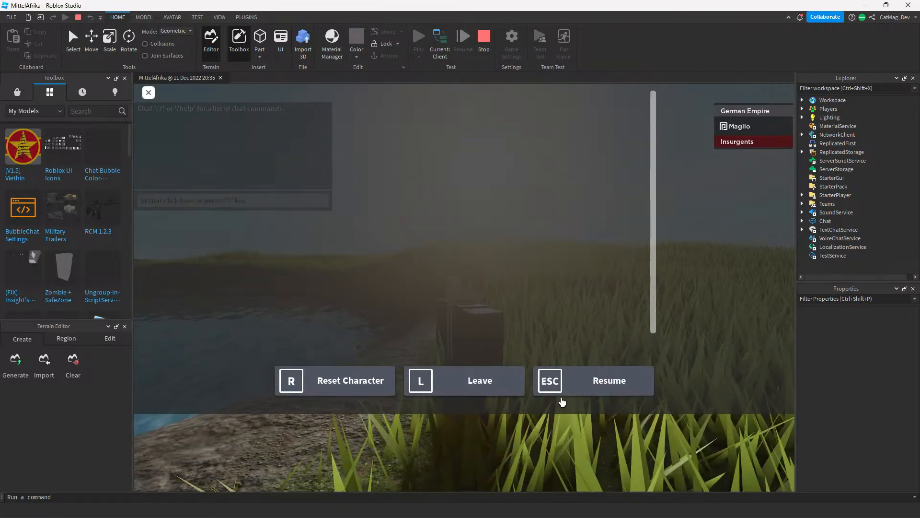
Walk the character down from the grass to the pond and look over its water and rocky bank.
right_click_drag(596, 321, 596, 322)
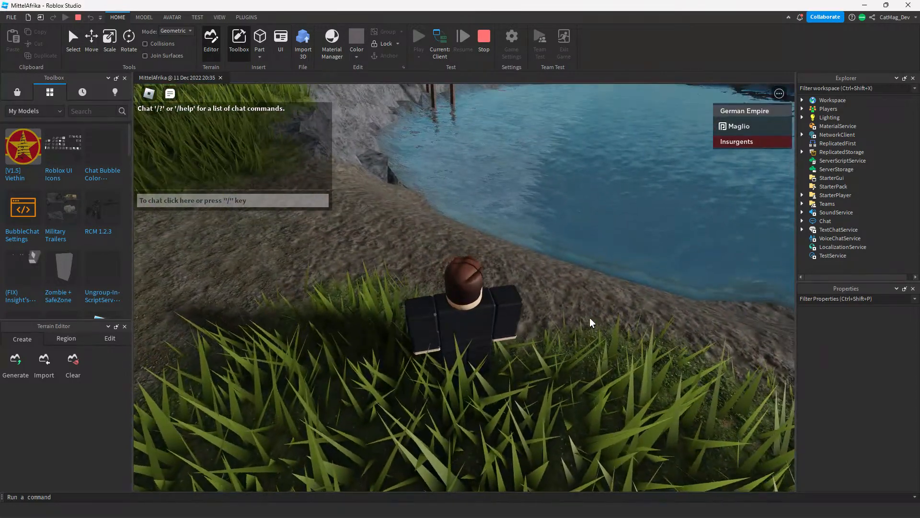
key("w")
key("space")
right_click_drag(589, 285, 588, 284)
key("w")
key("w")
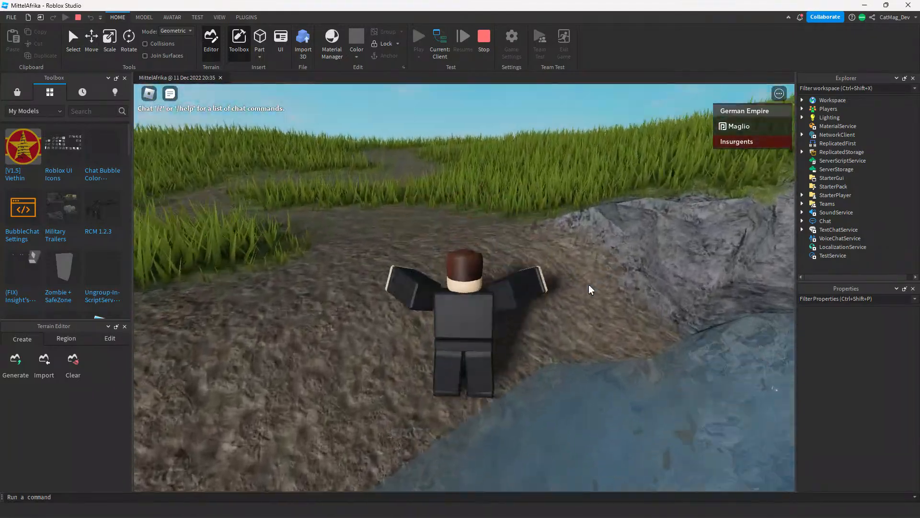
Follow the dirt path through the grassland with the character up to the village houses.
key("w")
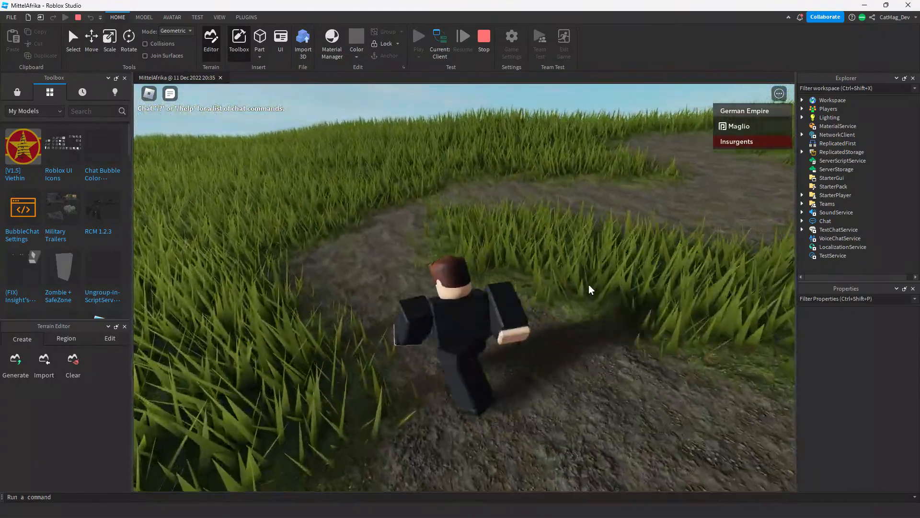
key("w")
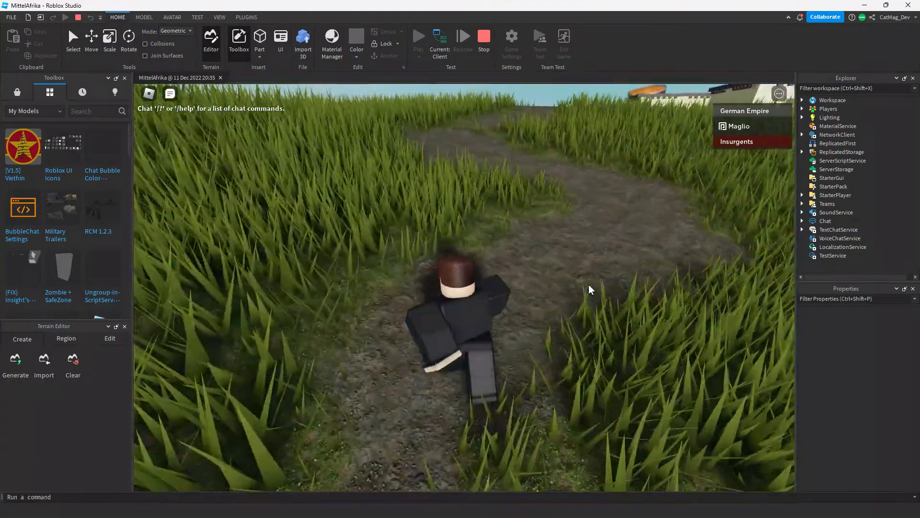
key("w")
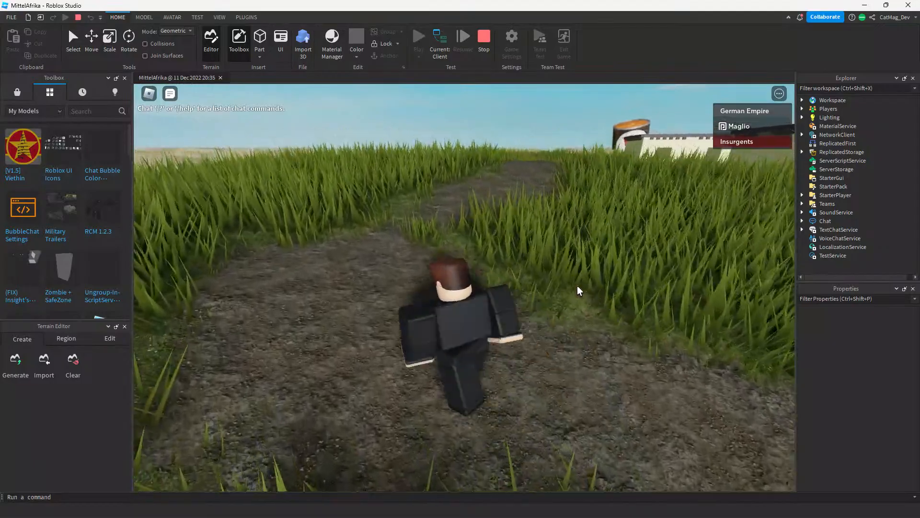
key("w")
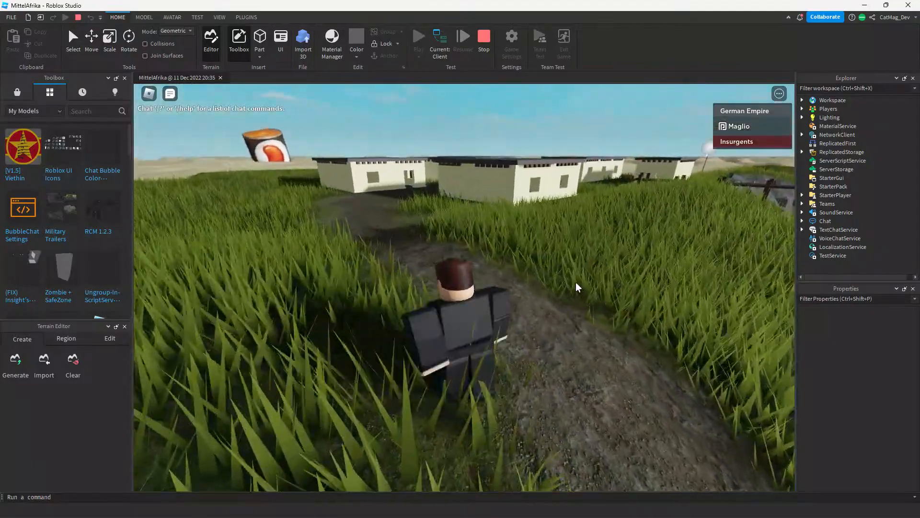
scroll(465, 230, "down", 5)
key("w")
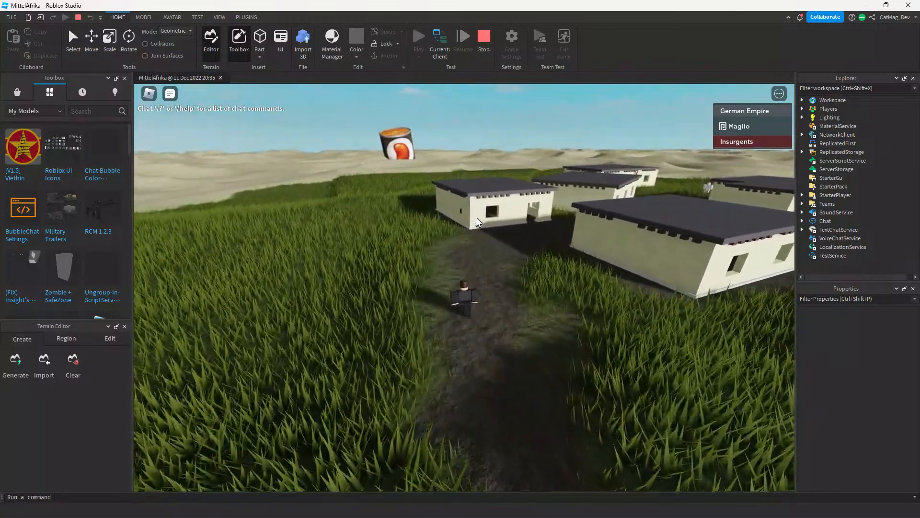
key("w")
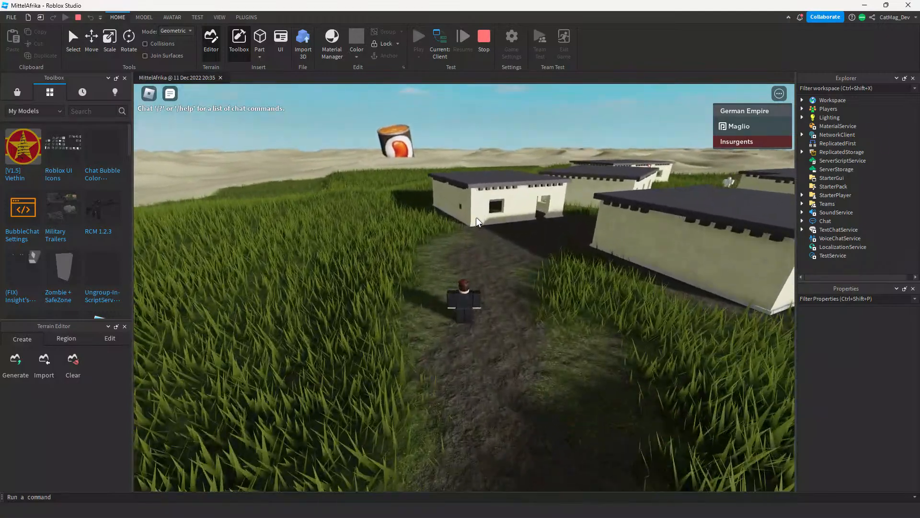
Walk the character through the village to the path beside the wooden pier, inspecting the houses on the way.
right_click_drag(476, 218, 476, 218)
scroll(476, 218, "up", 2)
key("w")
scroll(476, 218, "up", 2)
key("space")
scroll(476, 218, "down", 3)
key("w")
key("w")
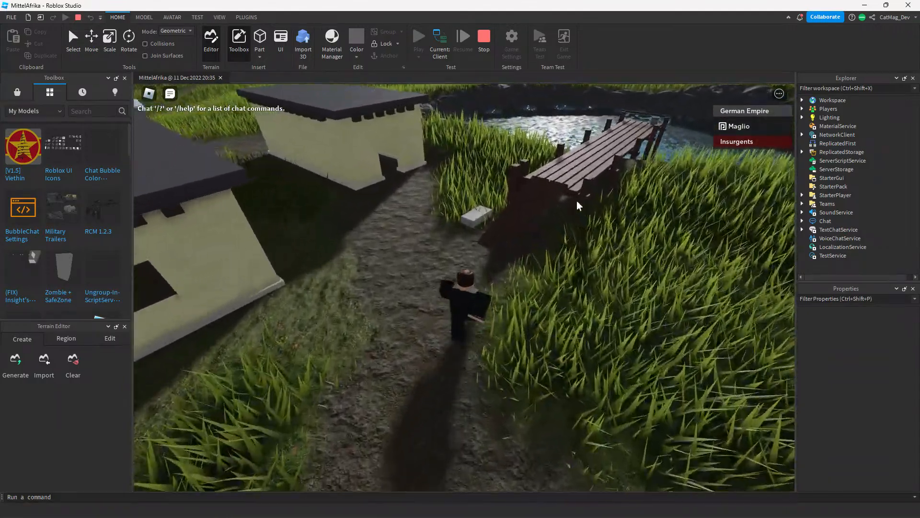
Walk the character onto the wooden pier and out to its far end to inspect the sunlit pond.
key("w")
right_click_drag(577, 201, 577, 201)
key("w")
key("s")
key("s")
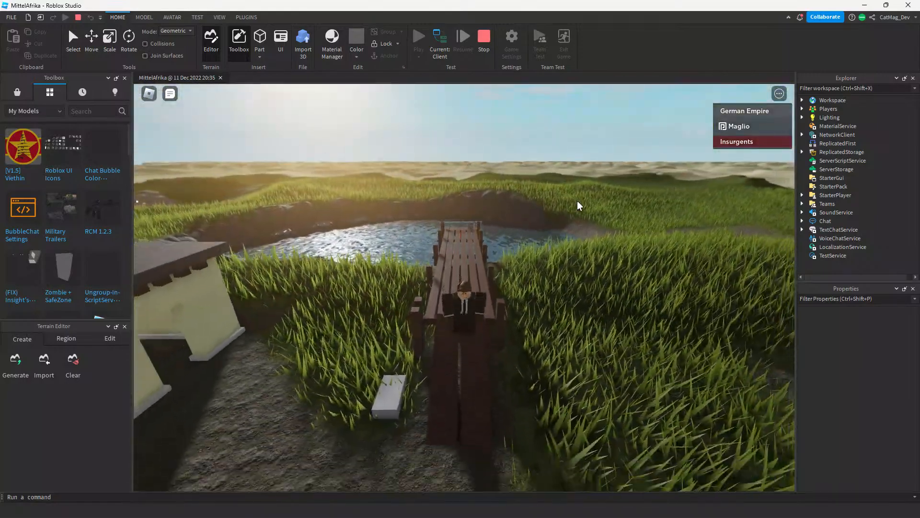
key("w")
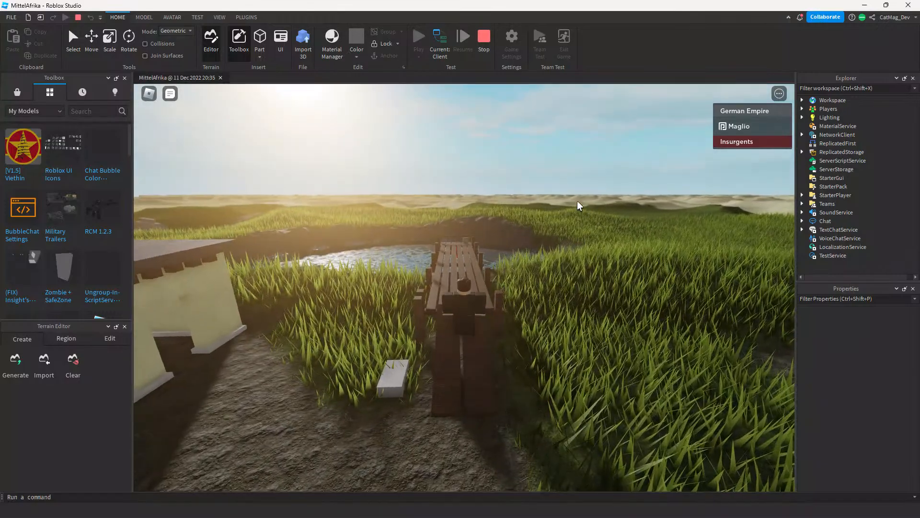
right_click_drag(577, 200, 577, 200)
key("w")
key("w")
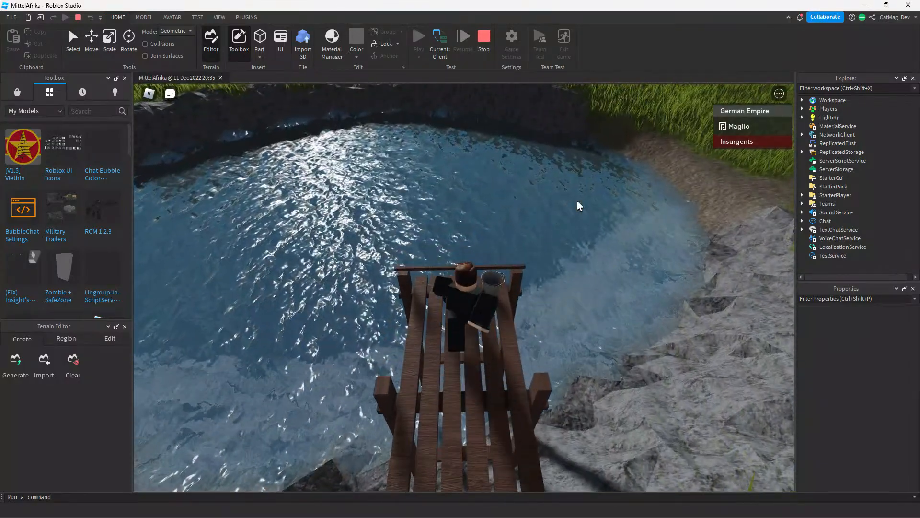
Jump the character off the end of the pier into the pond and stop the play test.
key("space")
key("w")
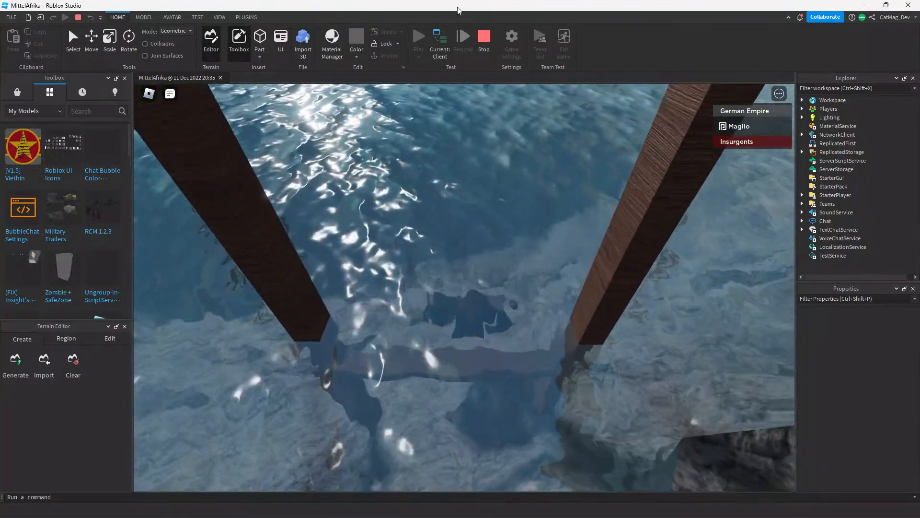
left_click(484, 43)
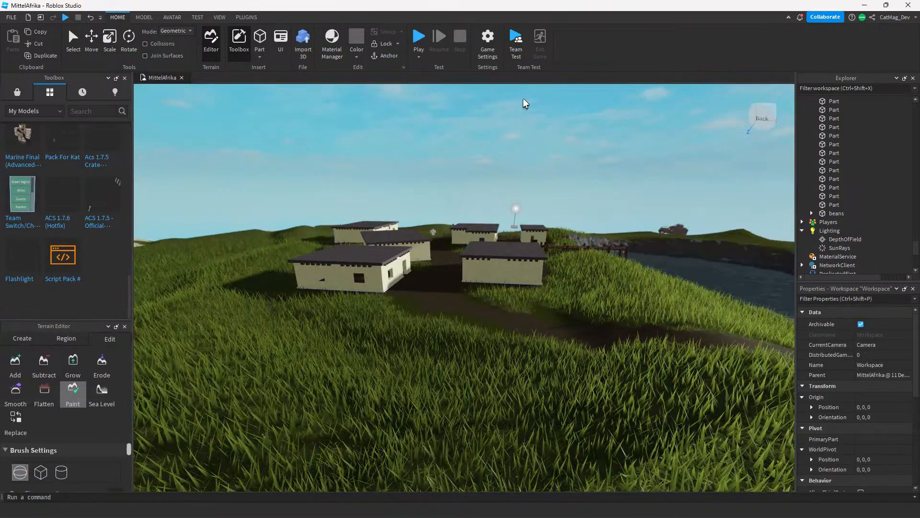
Set the game's avatar type to R6 in the game settings and save, accepting the shutdown of running games.
left_click(487, 42)
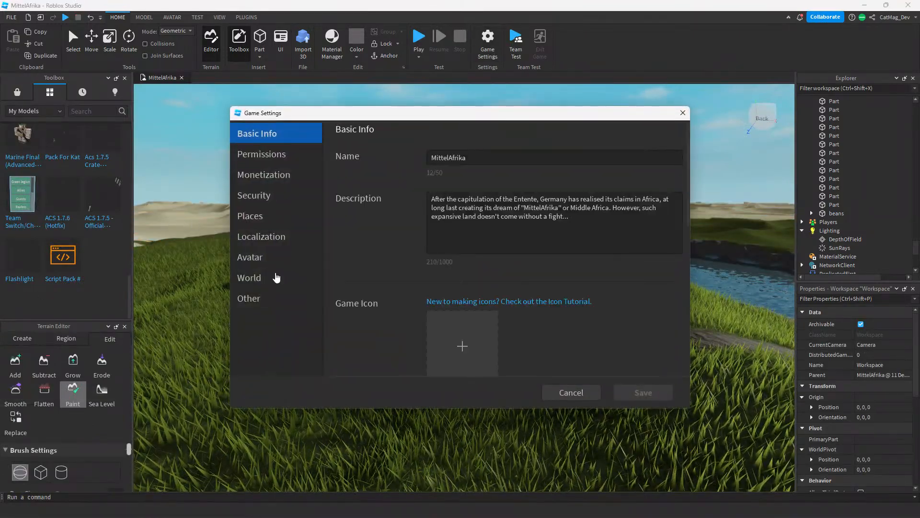
left_click(298, 257)
left_click(441, 206)
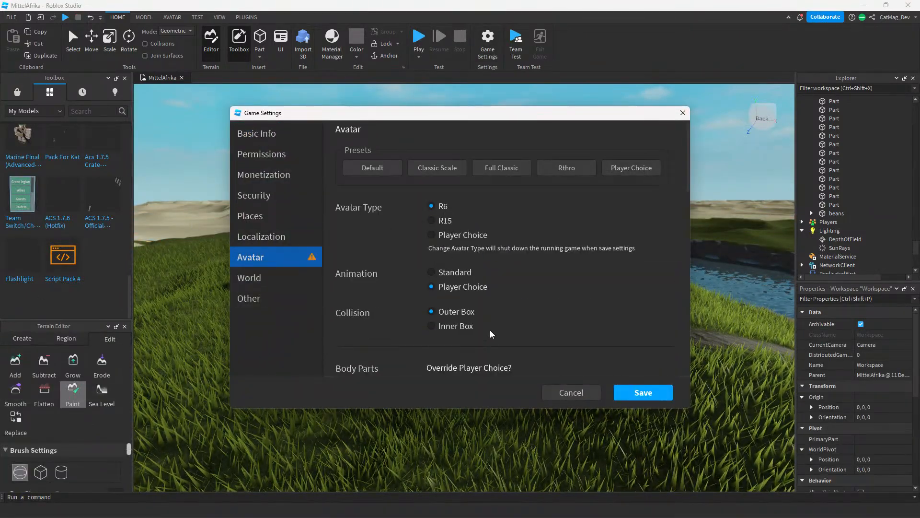
left_click(643, 394)
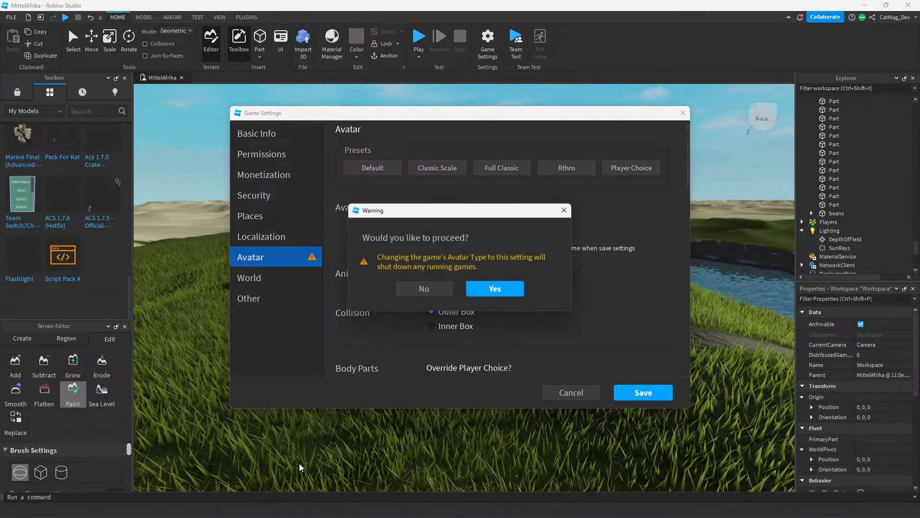
left_click(495, 289)
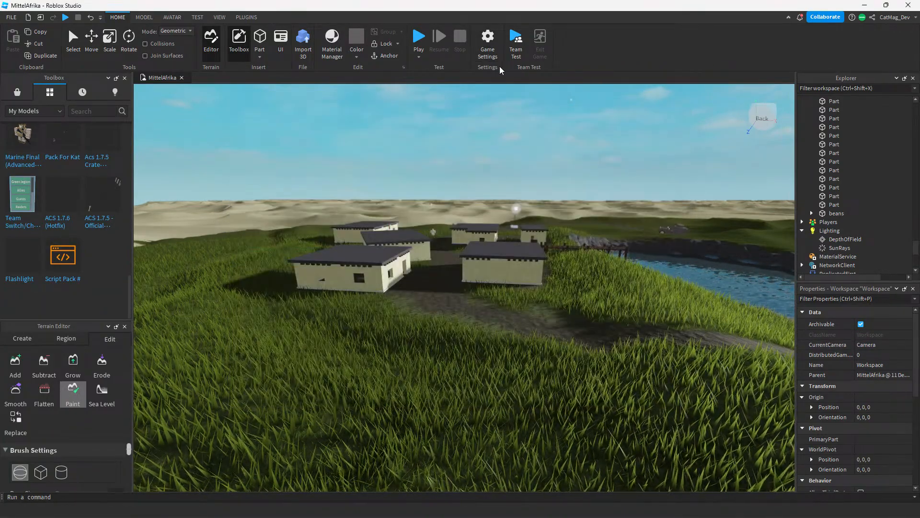
Review the Permissions, Monetization, Security, Places and Localization pages of the game settings.
left_click(487, 41)
left_click(292, 155)
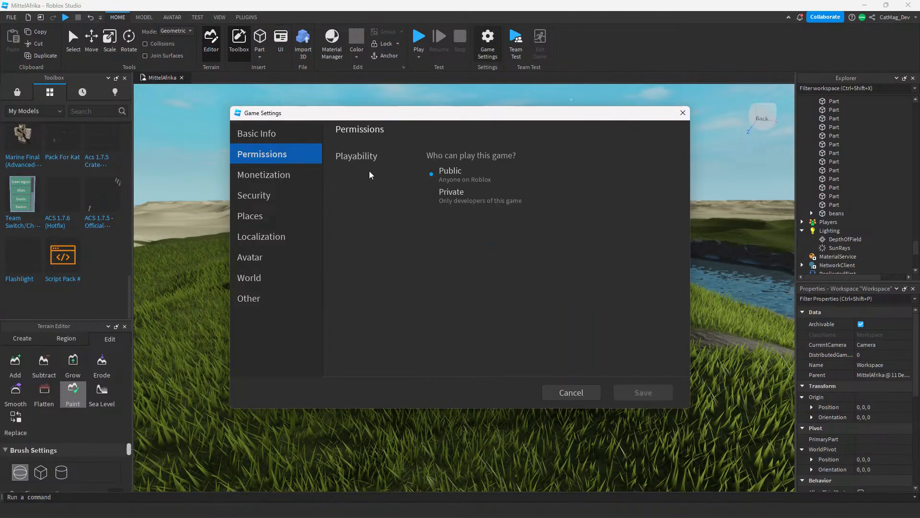
left_click(287, 181)
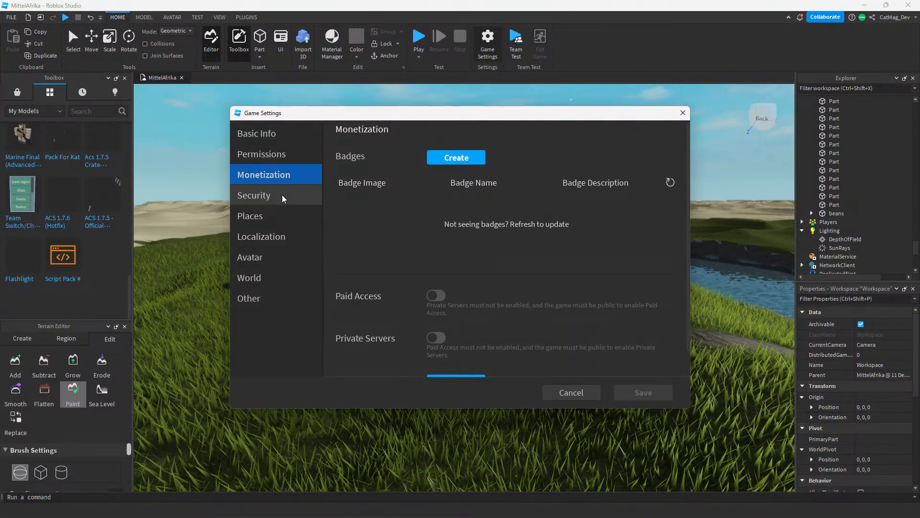
left_click(282, 196)
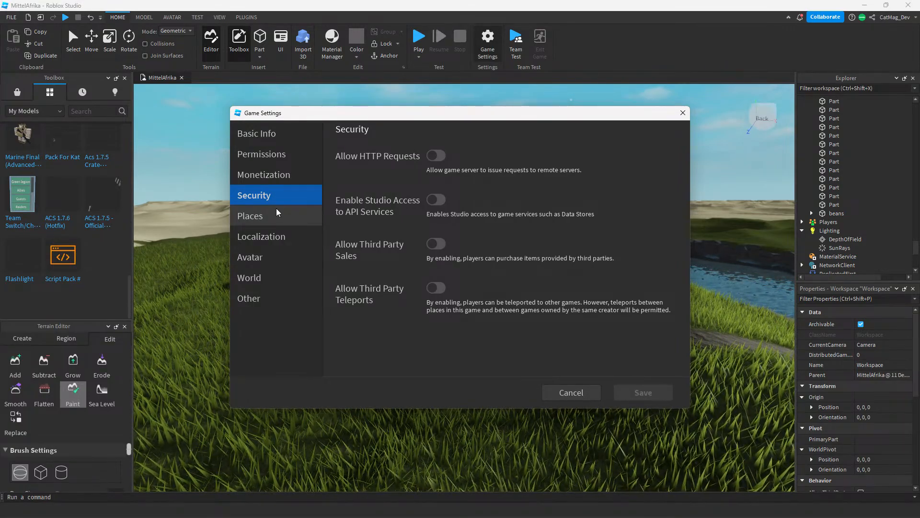
left_click(247, 217)
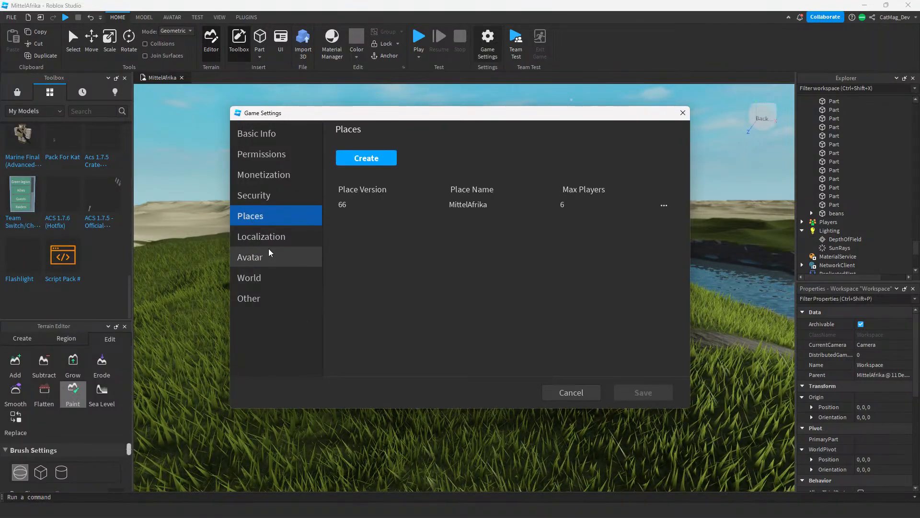
left_click(268, 250)
left_click(274, 235)
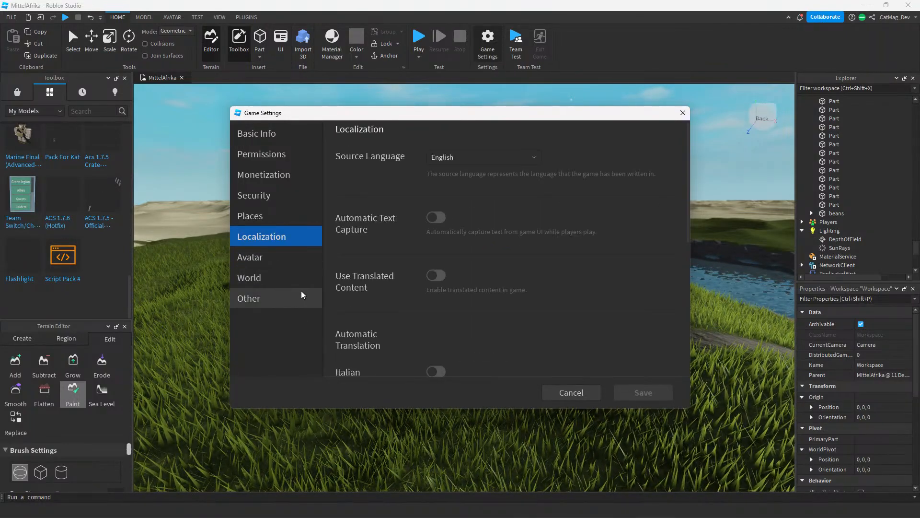
scroll(390, 262, "down", 3)
scroll(390, 262, "down", 3)
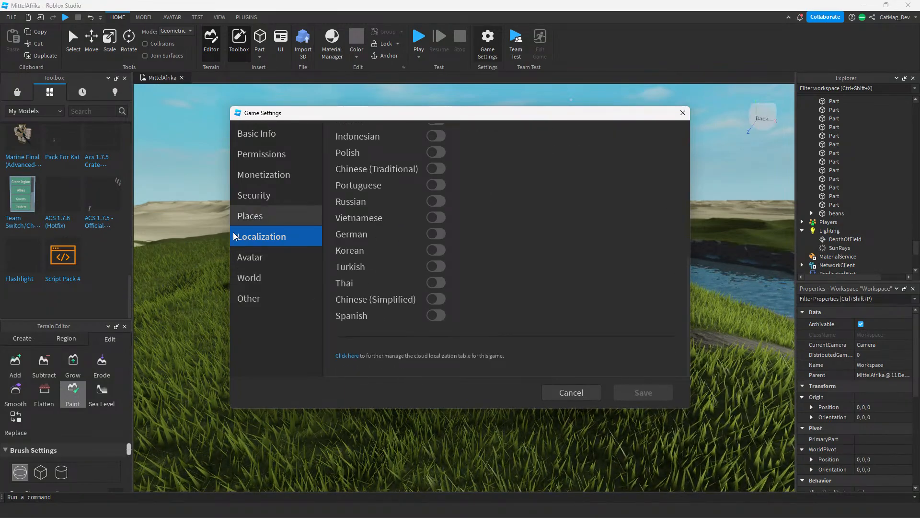
Enable collaborative editing for scripts, check the World settings and save the game settings.
left_click(261, 298)
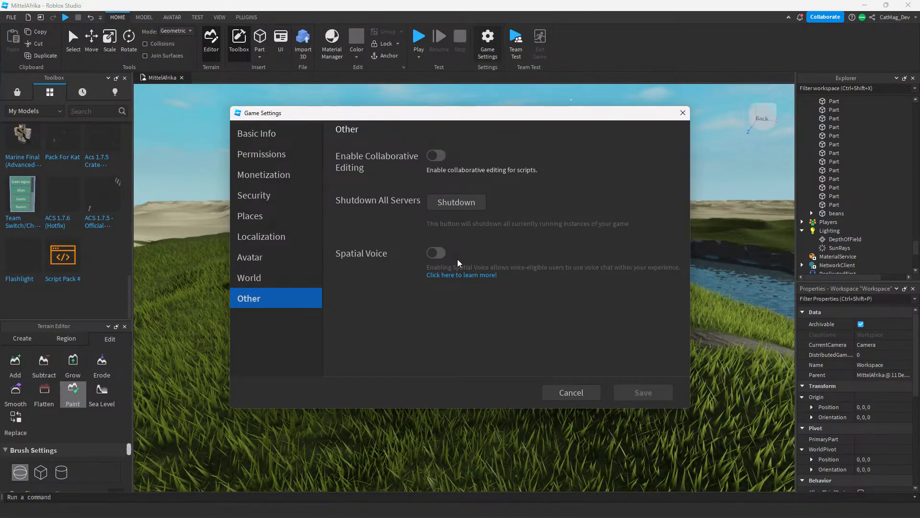
left_click(436, 155)
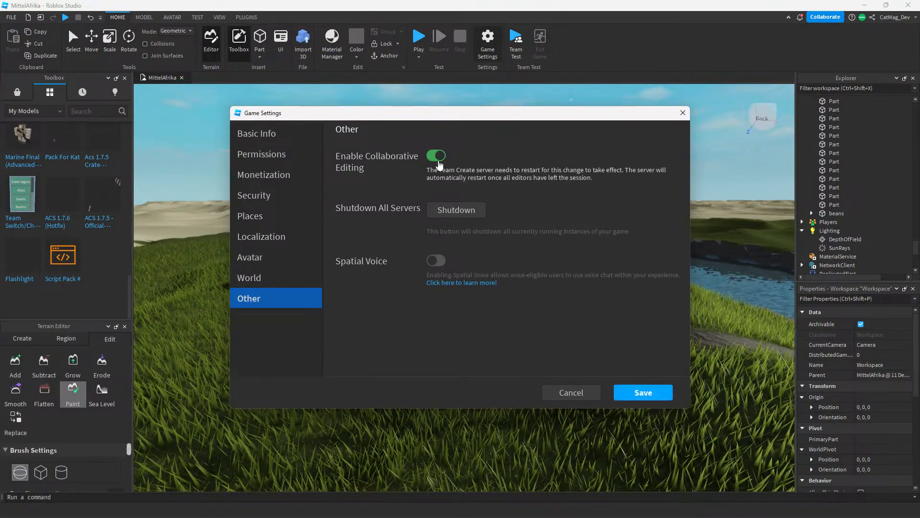
left_click(259, 274)
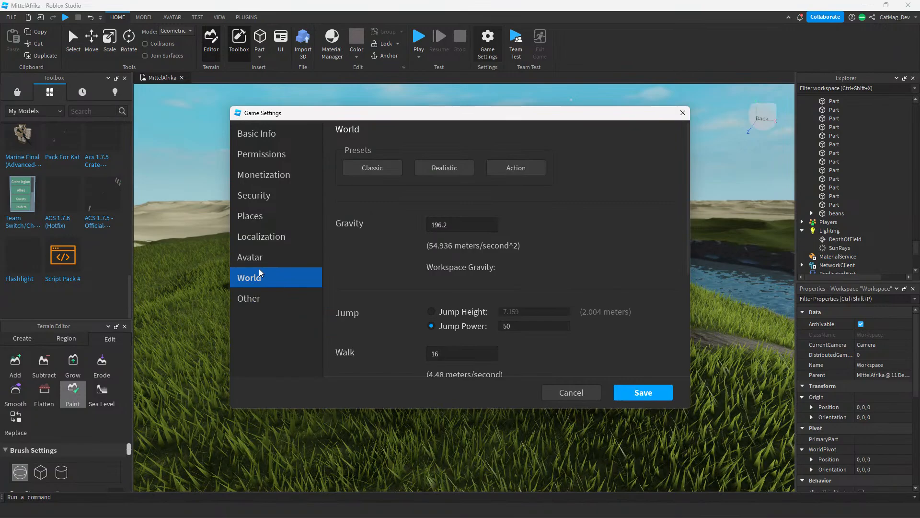
left_click(629, 395)
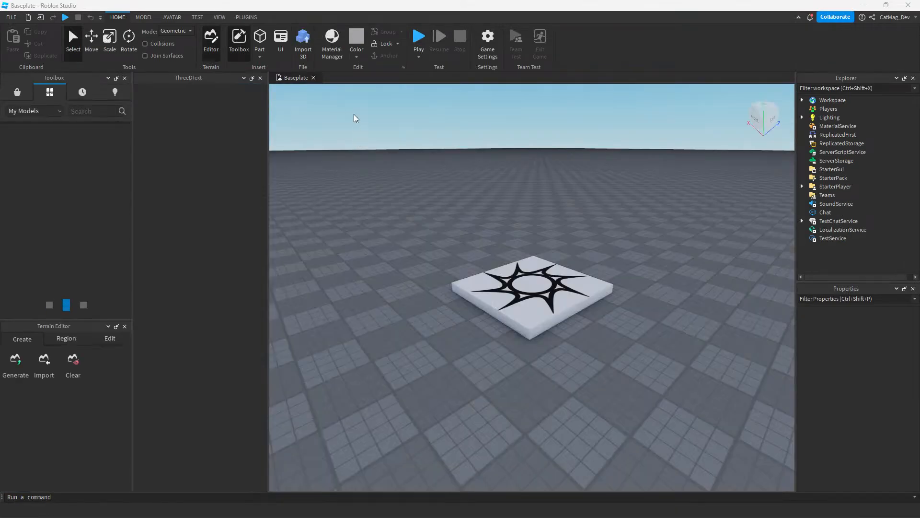
Close the Baseplate place without saving and look through the My Games, Group Games and Shared With Me lists.
left_click(314, 78)
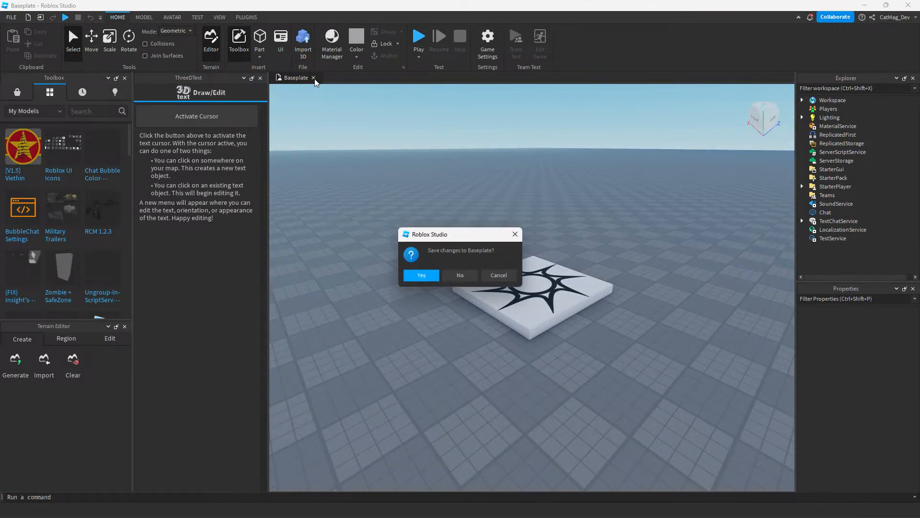
left_click(441, 271)
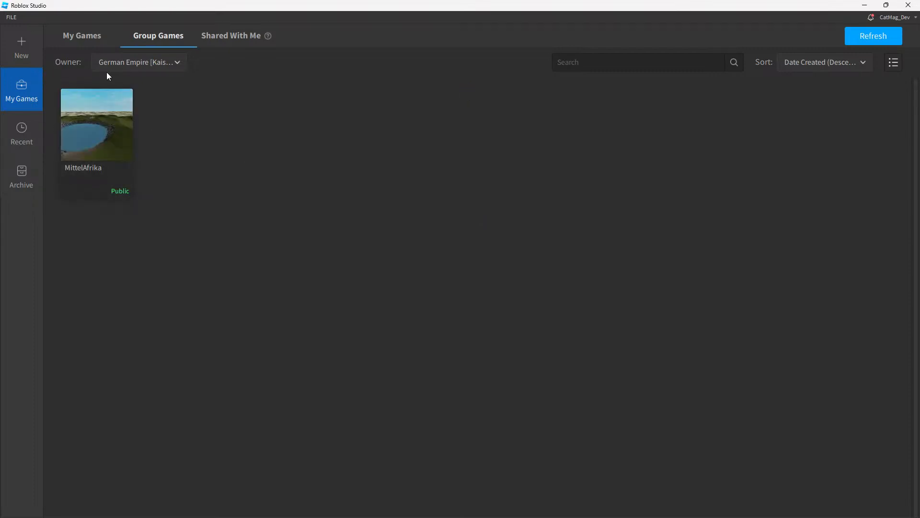
left_click(81, 36)
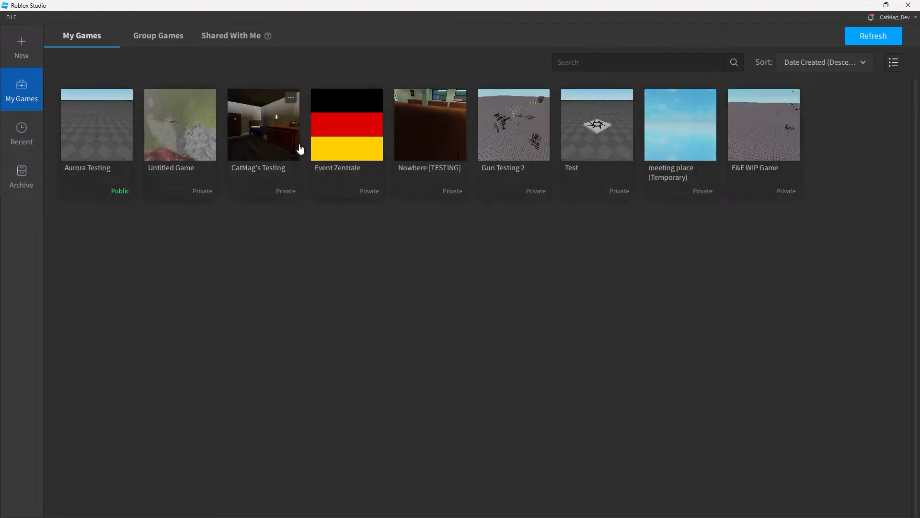
left_click(185, 36)
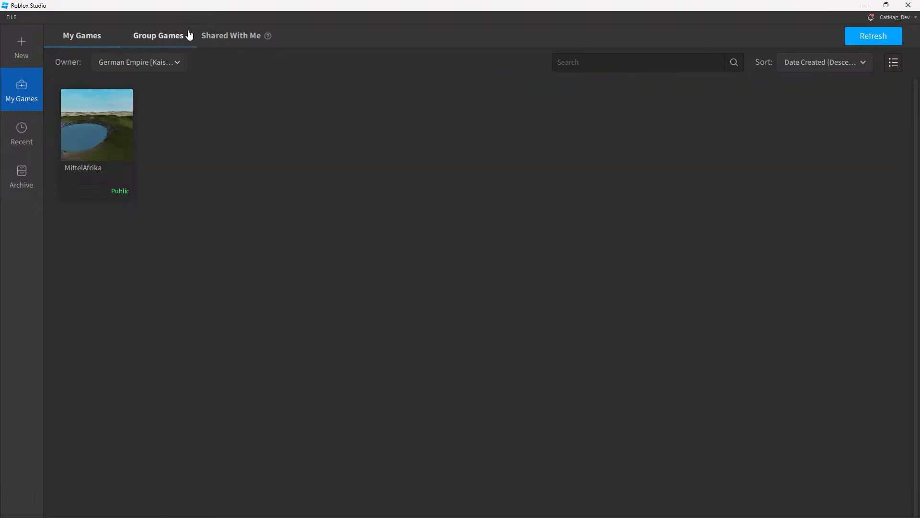
left_click(201, 37)
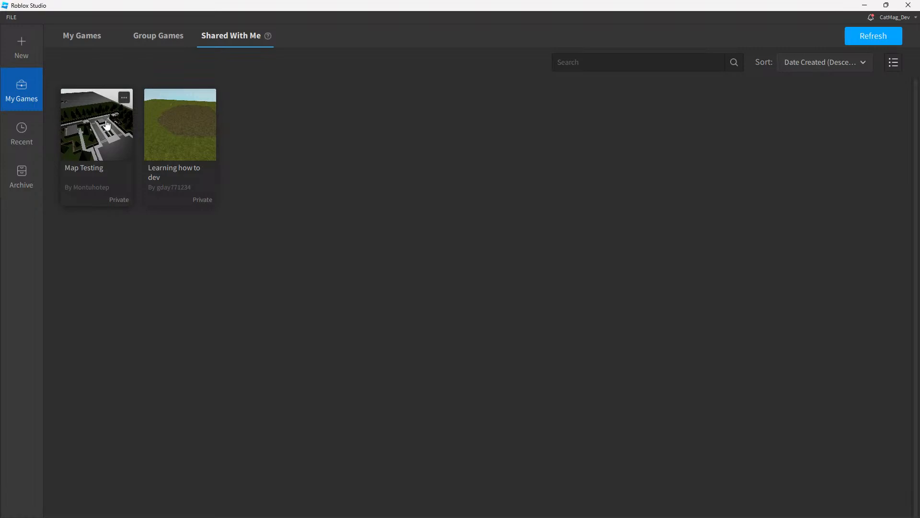
left_click(176, 45)
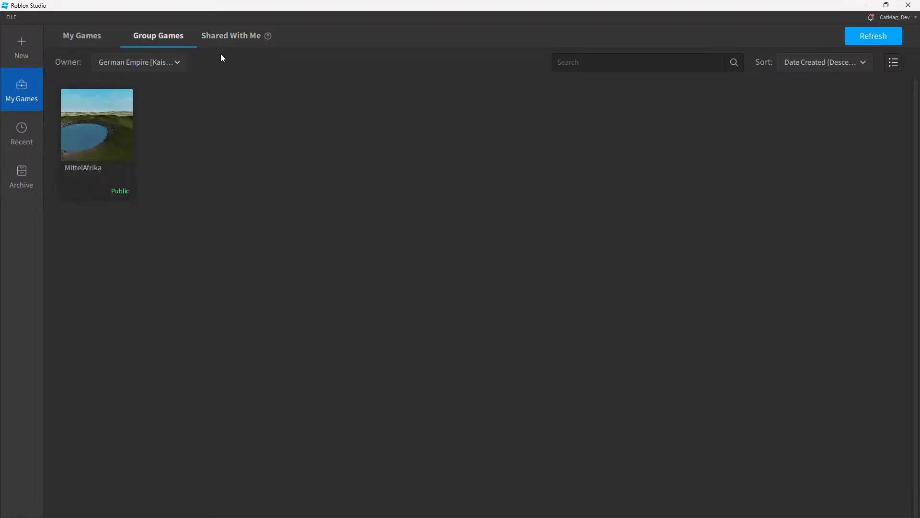
left_click(231, 36)
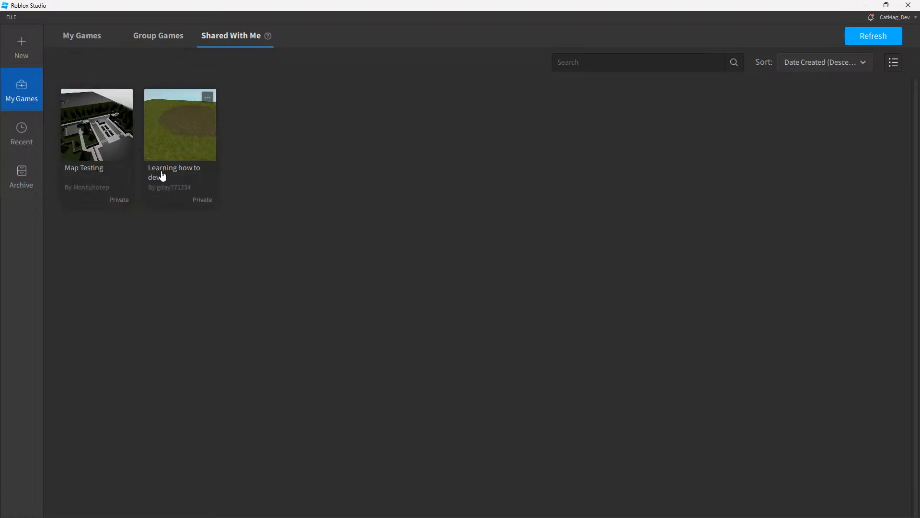
List the group games owned by [KC] Kingdom of Catia and open the public City of Catia [INDEV] place.
left_click(148, 48)
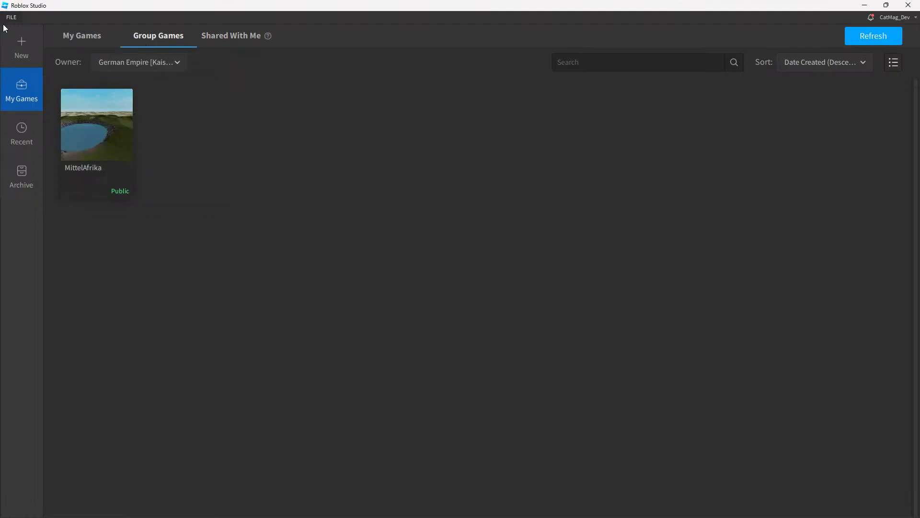
left_click(126, 62)
scroll(151, 120, "down", 3)
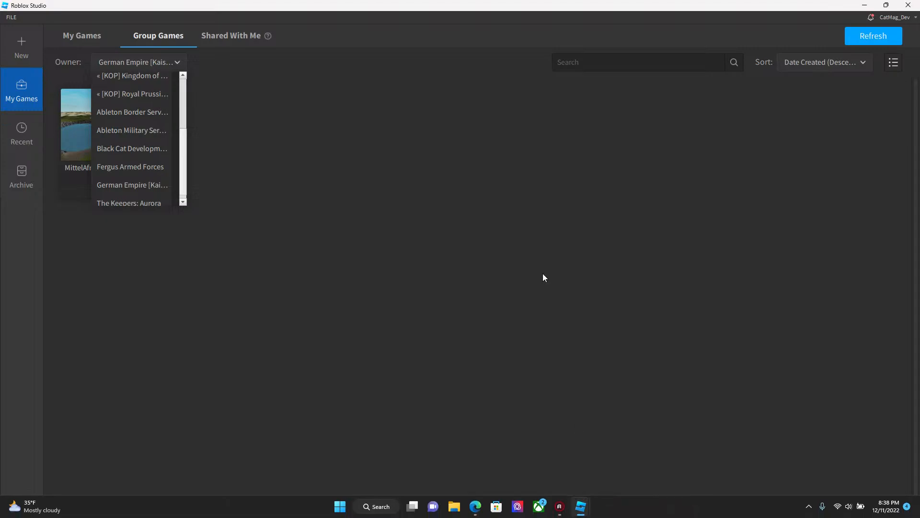
scroll(154, 105, "up", 3)
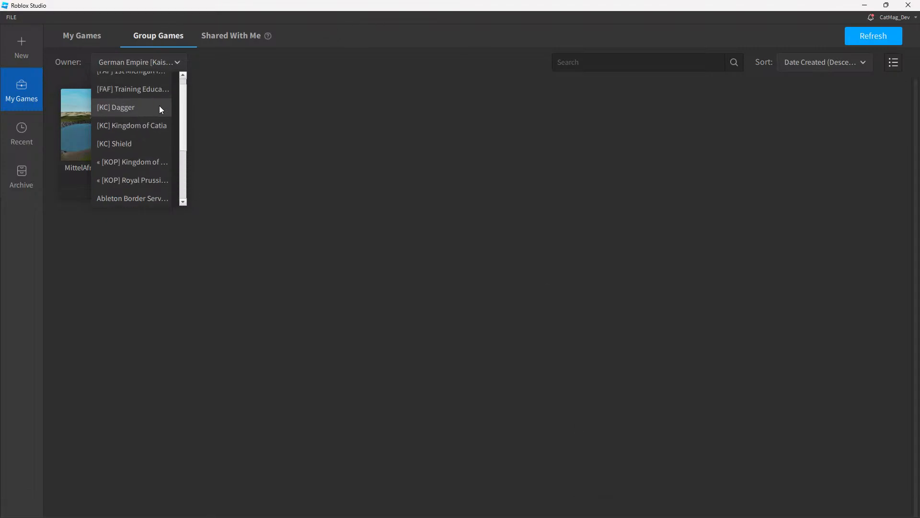
left_click(150, 125)
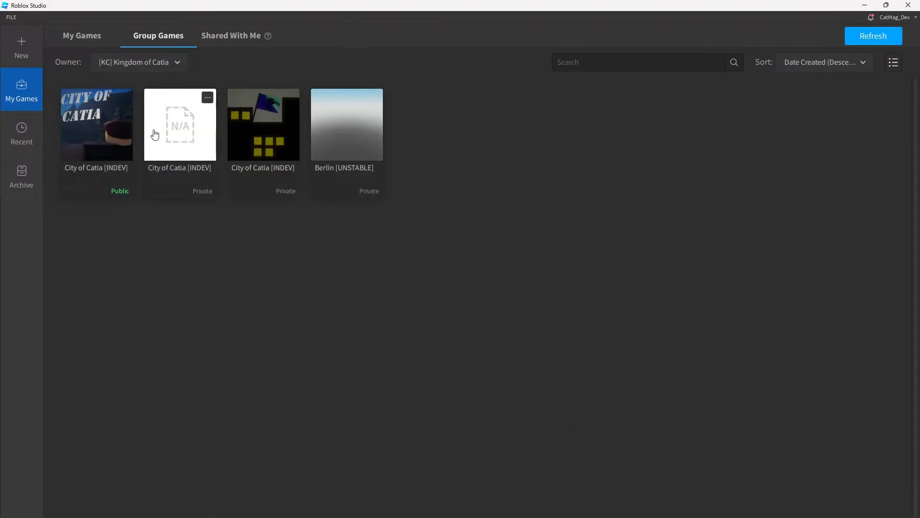
left_click(123, 137)
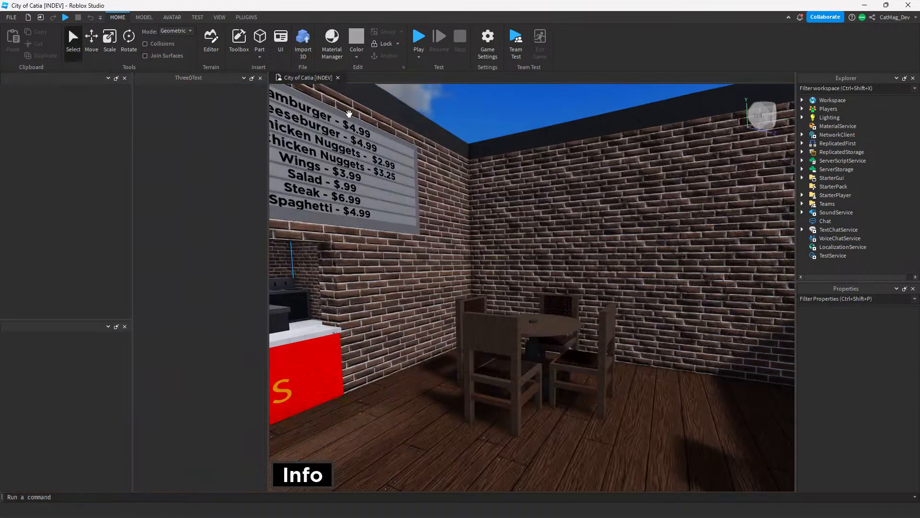
Check the Avatar and World pages of City of Catia's game settings, including the jump height, and exit discarding any changes.
left_click(494, 51)
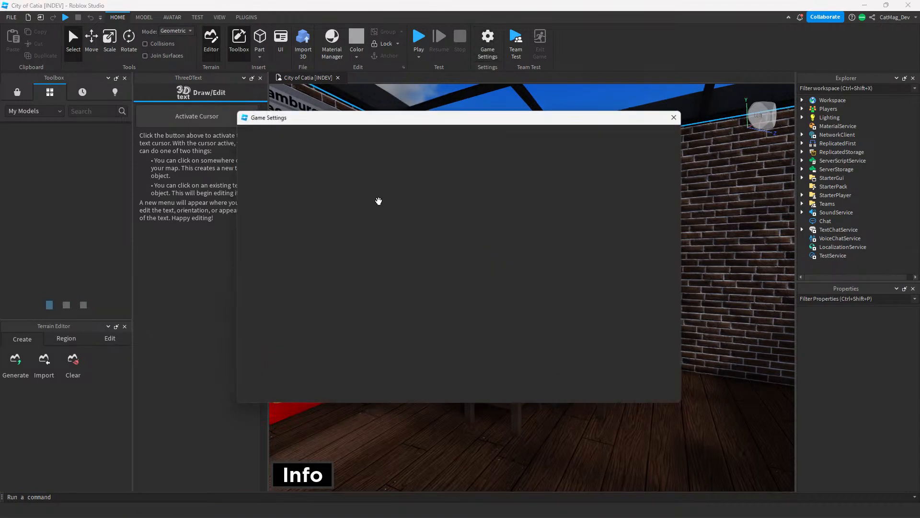
left_click(290, 257)
left_click(279, 276)
key("Up")
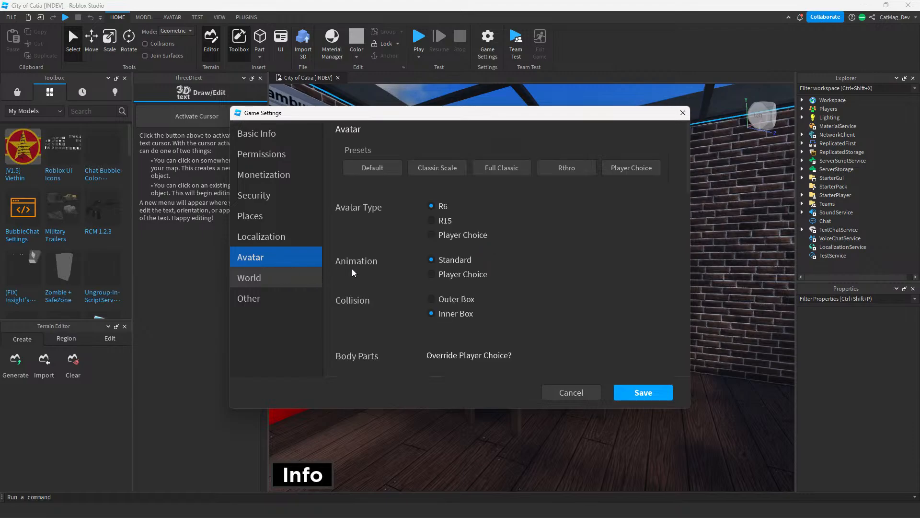
left_click(313, 282)
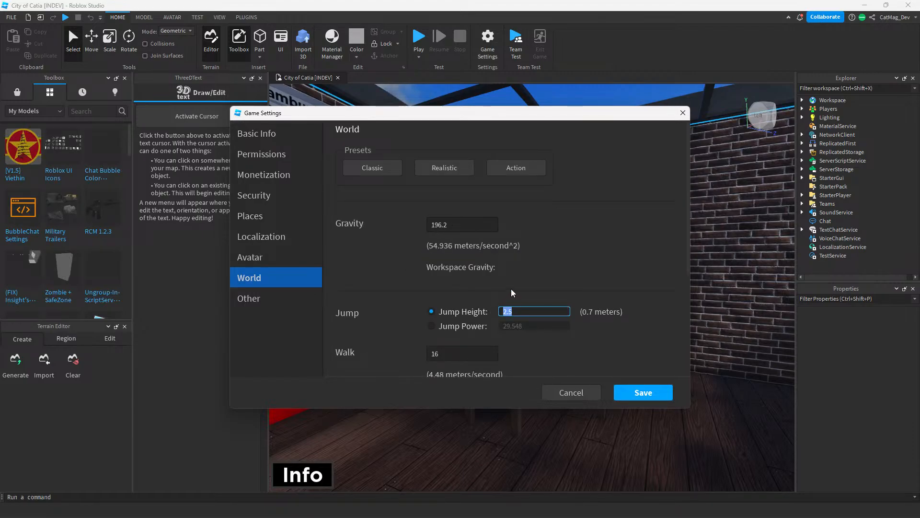
scroll(515, 283, "down", 3)
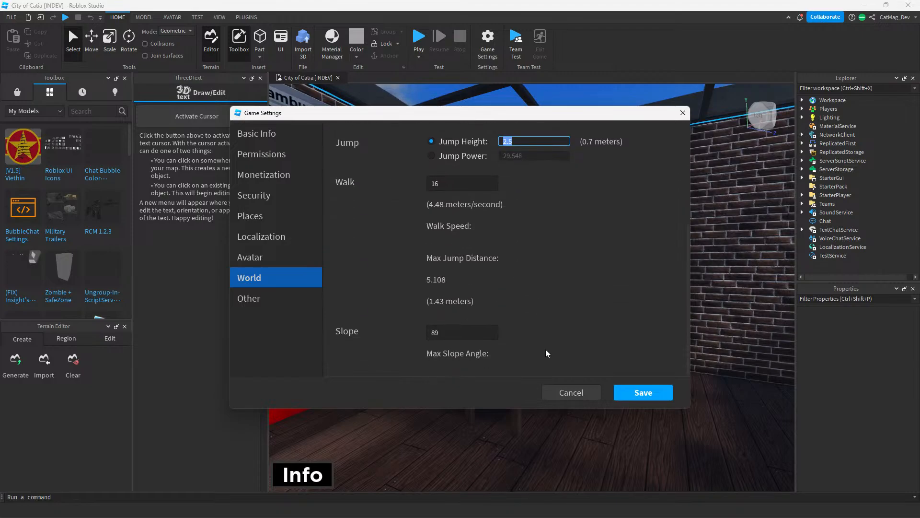
left_click(580, 396)
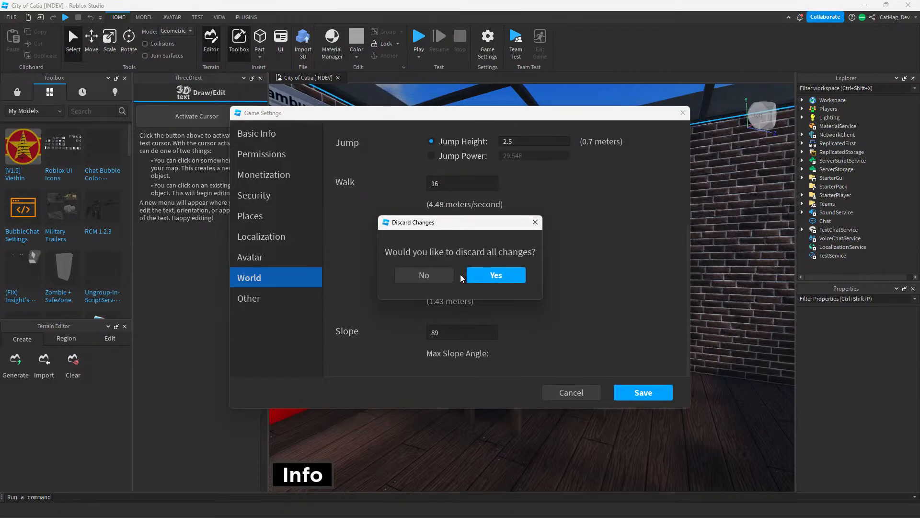
left_click(484, 275)
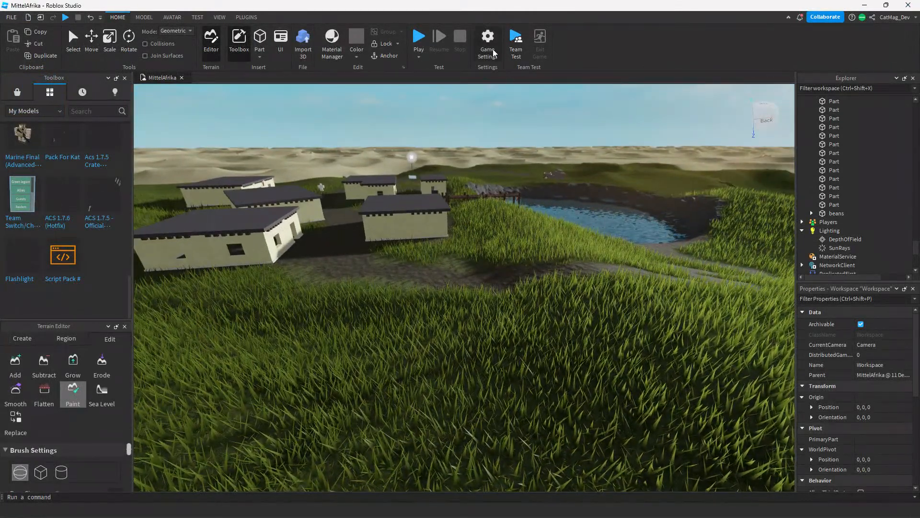
Switch MittelAfrika's World game settings to Jump Height, set it to 2.5 and save.
left_click(493, 49)
left_click(271, 276)
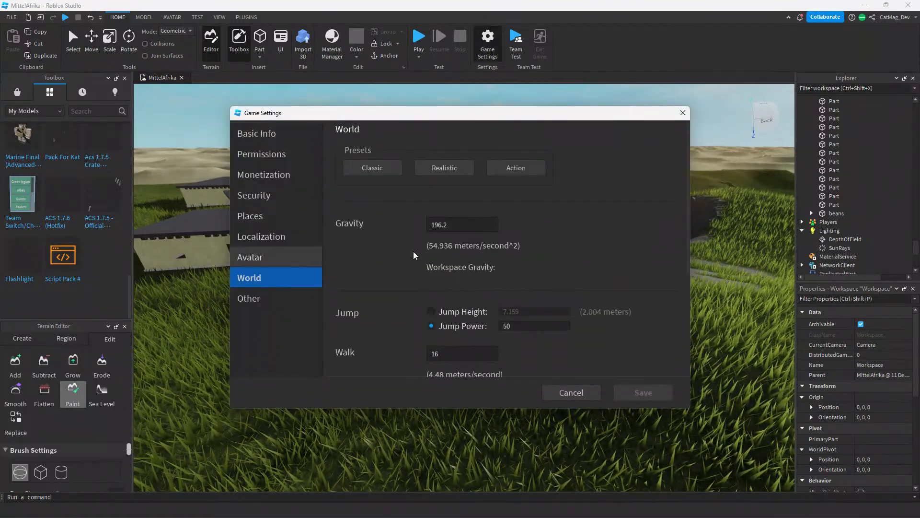
left_click(459, 313)
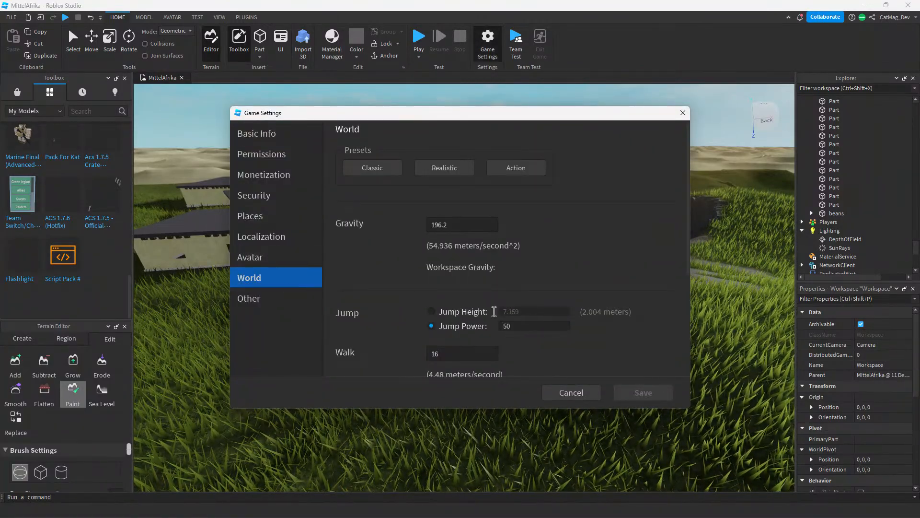
double_click(510, 311)
type("2.5")
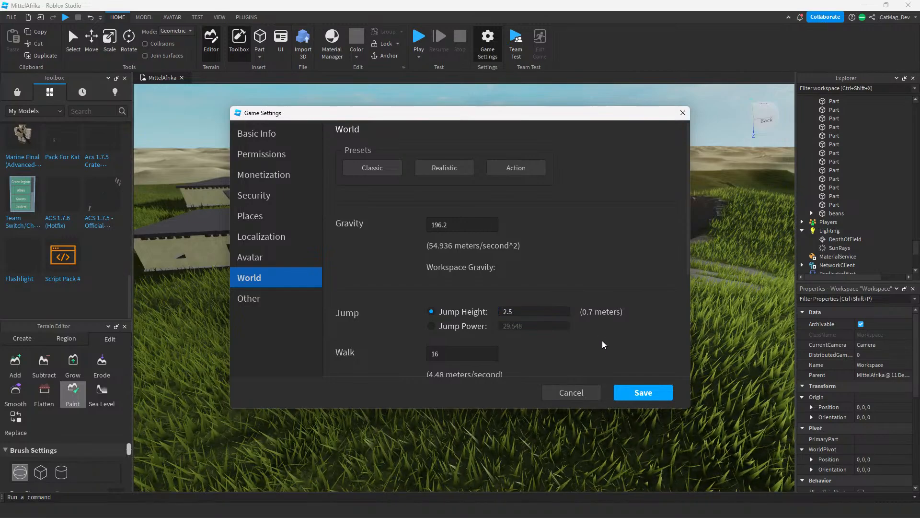
left_click(642, 392)
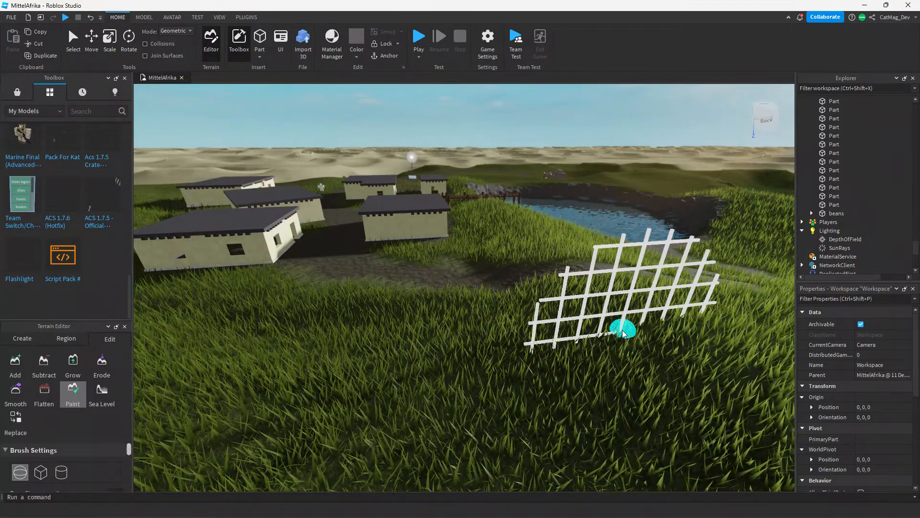
Inspect the village, the lake with its wooden jetty and the armored car on the dirt path.
scroll(339, 199, "up", 5)
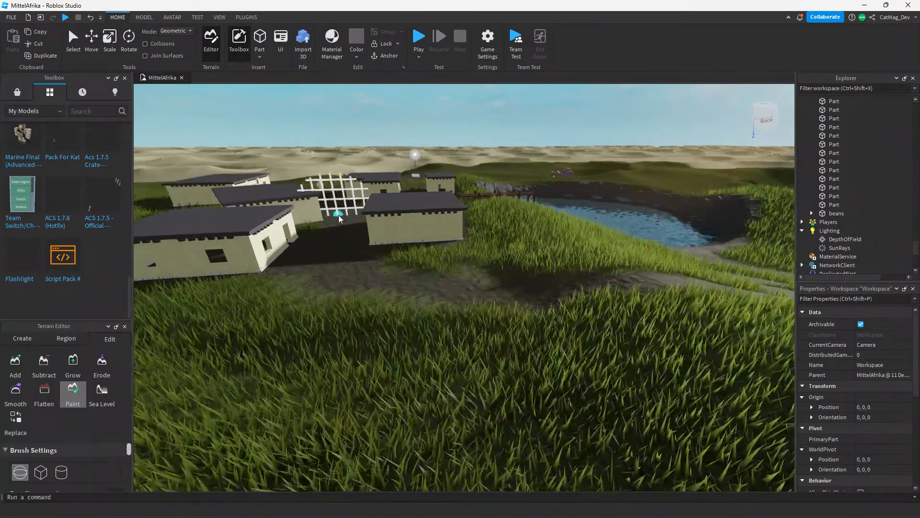
scroll(534, 199, "up", 10)
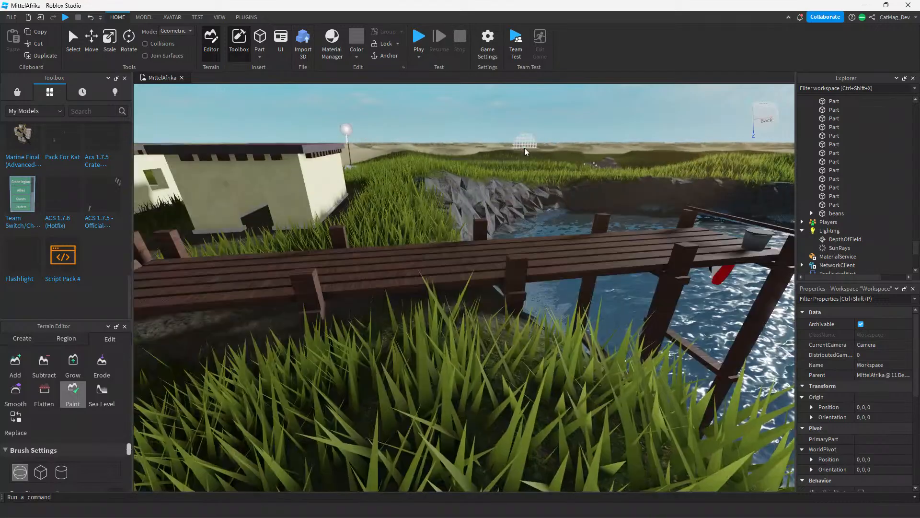
scroll(536, 150, "down", 15)
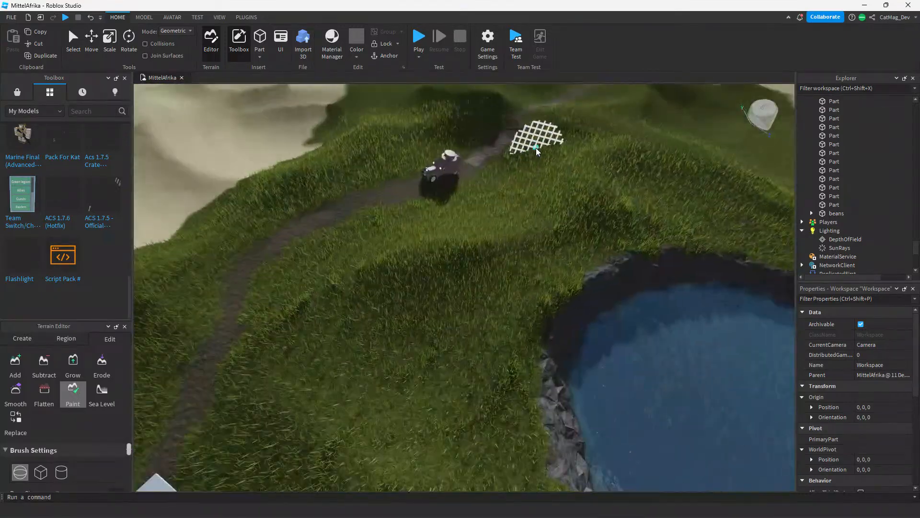
right_click_drag(536, 148, 536, 148)
scroll(536, 148, "up", 6)
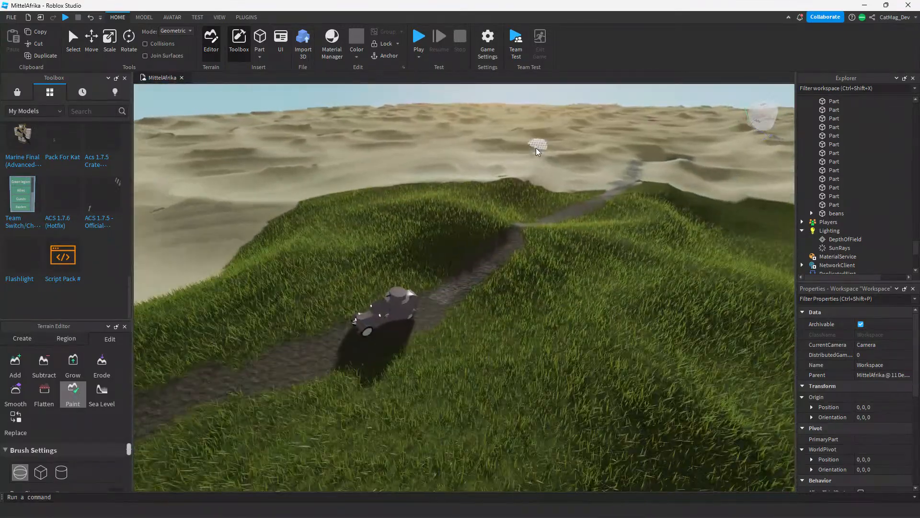
right_click_drag(511, 184, 514, 182)
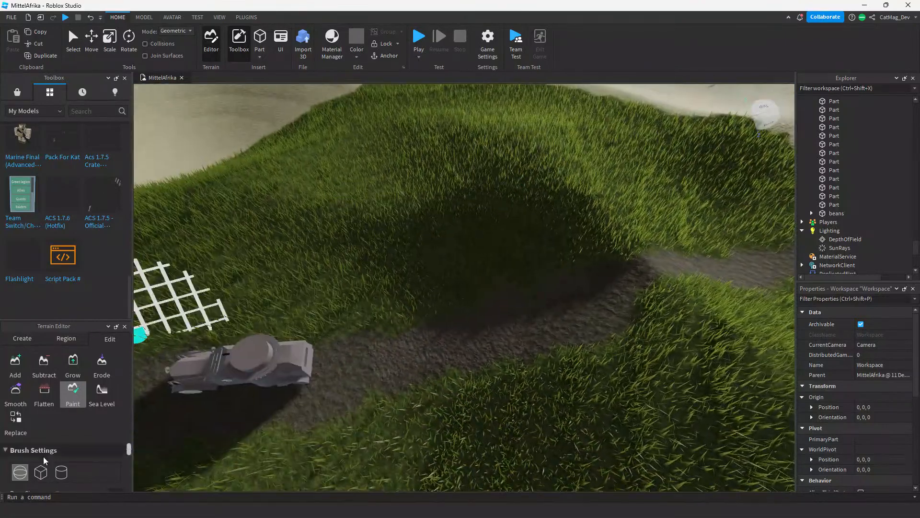
right_click_drag(448, 311, 446, 312)
Inspect the path from the grassland through the desert dunes and the ground between the village buildings.
scroll(374, 266, "up", 8)
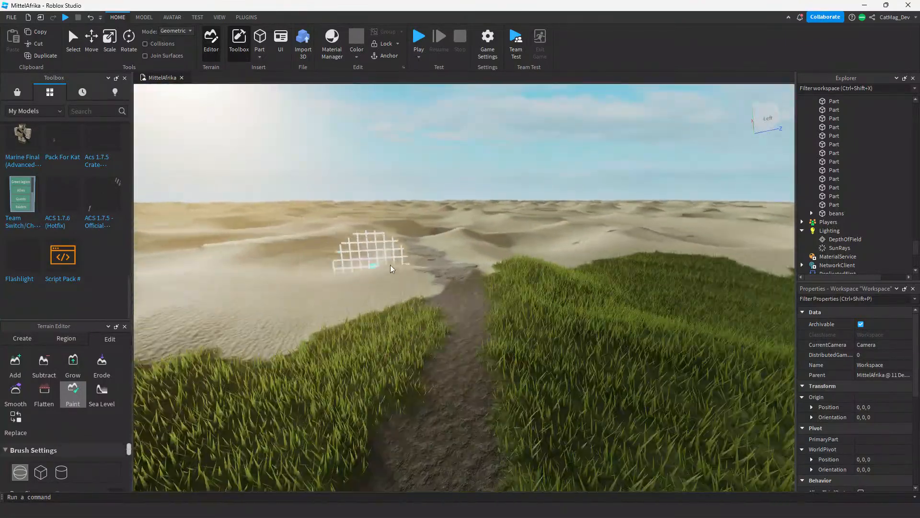
key("w")
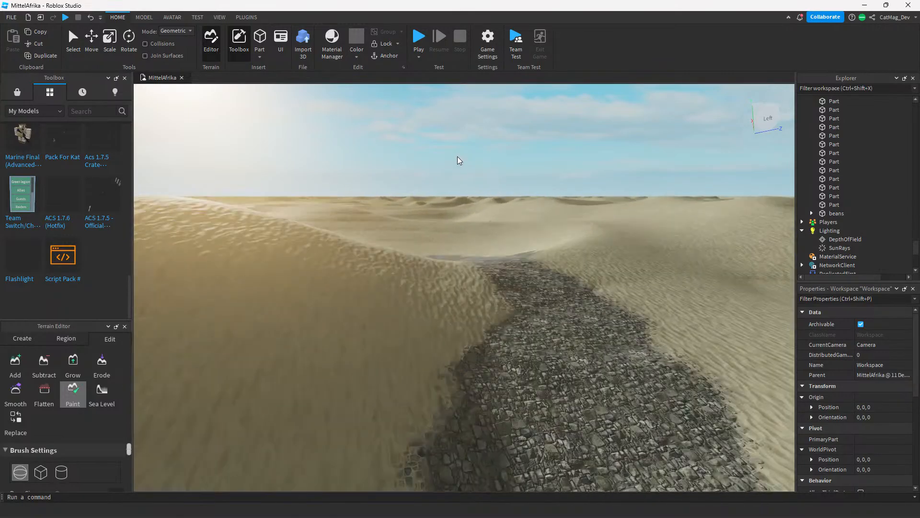
right_click_drag(458, 157, 414, 182)
key("s")
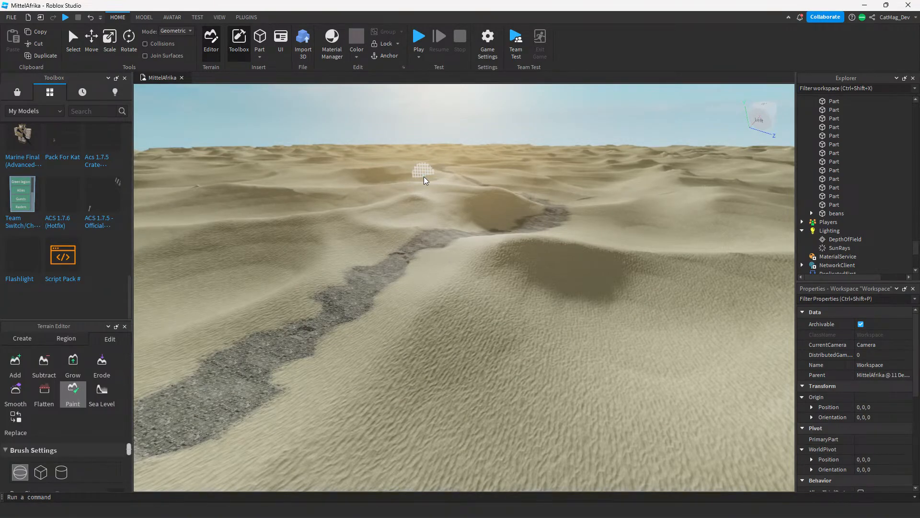
key("w")
mouse_move(513, 227)
right_mouse_down()
mouse_move(478, 218)
mouse_move(548, 253)
right_mouse_up()
key("w")
key("w")
key("w")
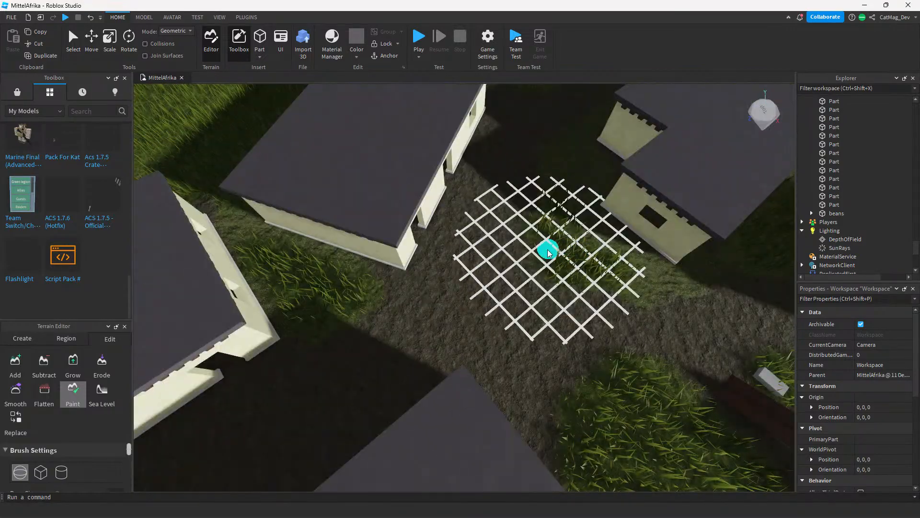
Look through the My Models inventory in the Toolbox and view the village ground from above.
scroll(58, 246, "down", 10)
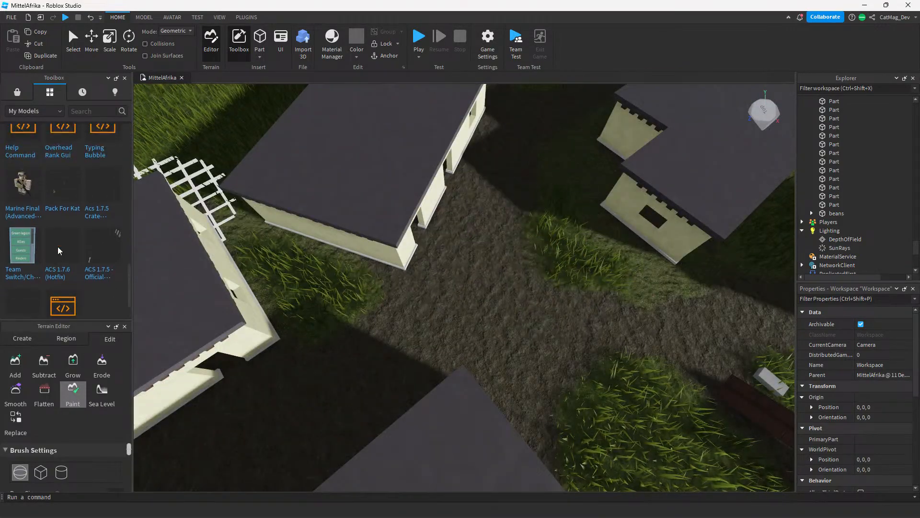
scroll(69, 248, "up", 2)
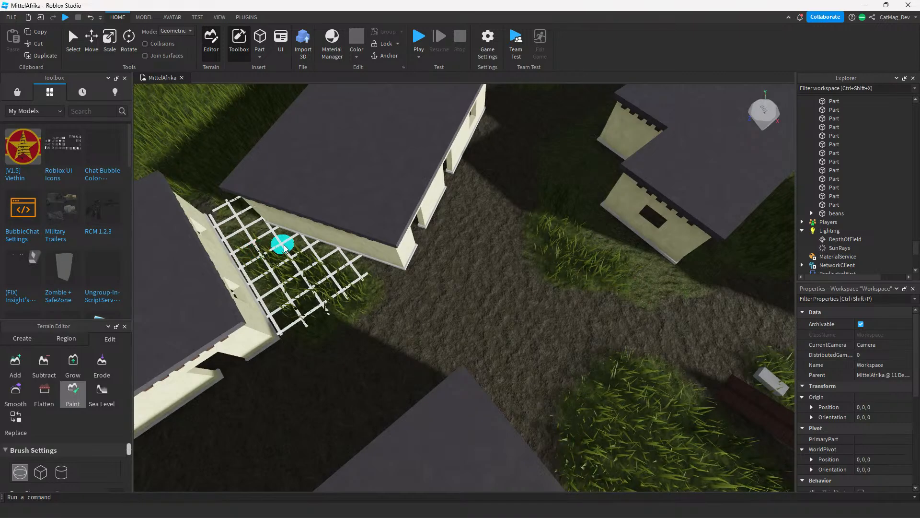
right_click_drag(268, 245, 277, 245)
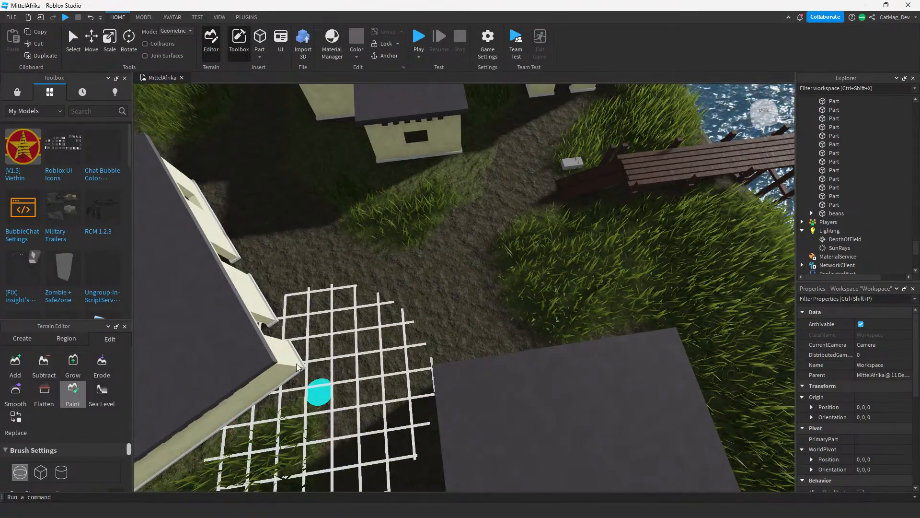
right_click_drag(318, 391, 374, 355)
mouse_move(570, 322)
right_mouse_down()
mouse_move(566, 286)
mouse_move(491, 172)
mouse_move(501, 178)
mouse_move(515, 304)
right_mouse_up()
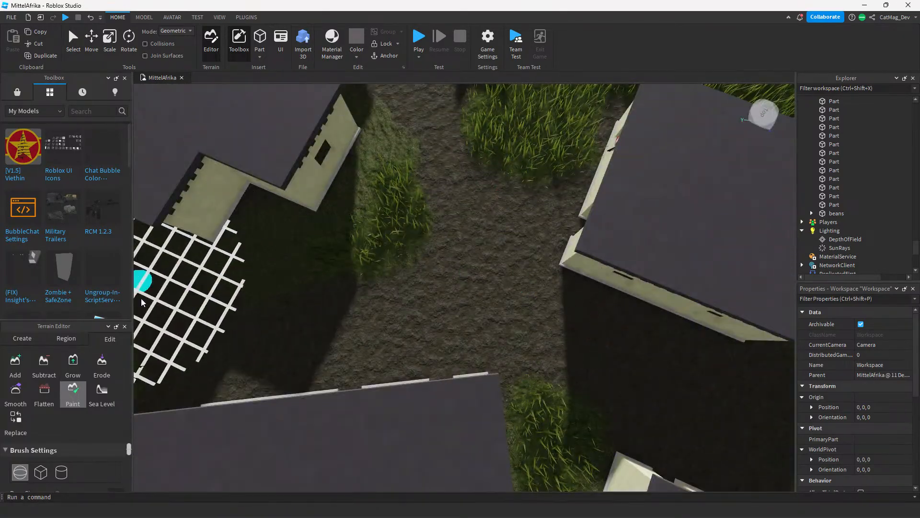
Undo the last change and close the Toolbox to make room for the Terrain Editor's brush and material settings.
scroll(71, 484, "down", 5)
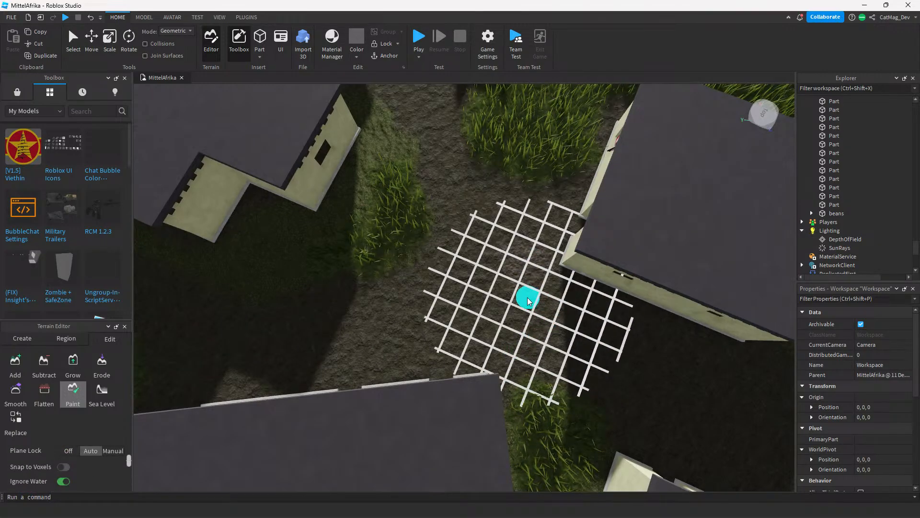
key("ctrl+z")
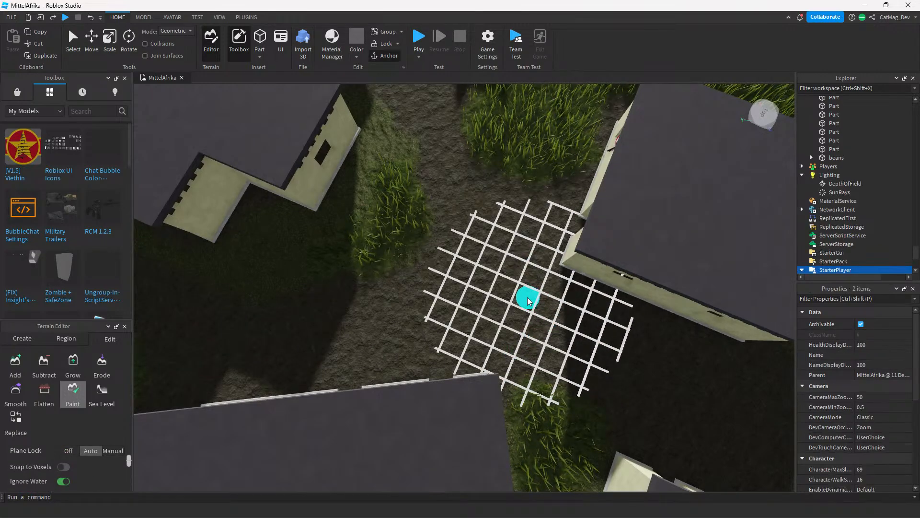
left_click(125, 79)
Paint Grass terrain over the shaded ground between the village buildings with a brush of base size 1.
left_click(65, 389)
mouse_move(532, 312)
left_mouse_down()
mouse_move(533, 254)
mouse_move(531, 297)
mouse_move(587, 332)
left_mouse_up()
mouse_move(586, 332)
right_mouse_down()
mouse_move(616, 328)
mouse_move(508, 273)
right_mouse_up()
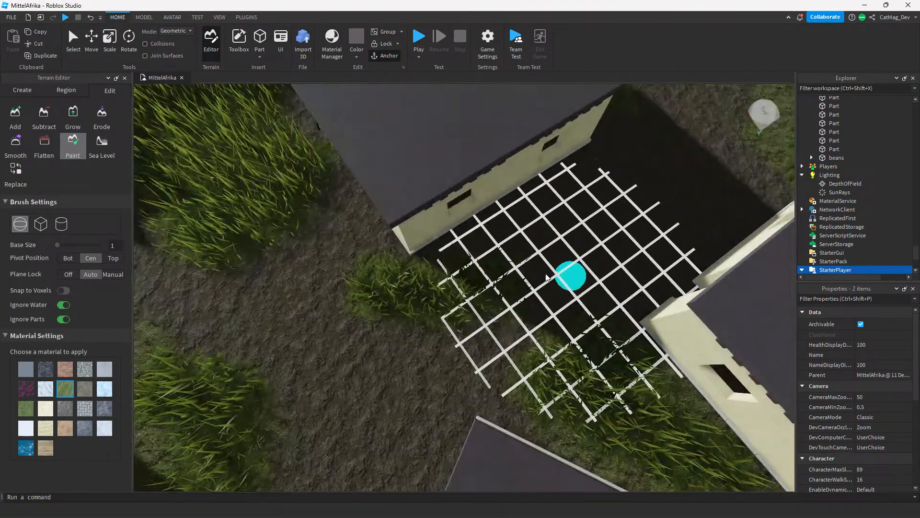
right_click_drag(663, 156, 663, 157)
left_click_drag(505, 335, 469, 437)
scroll(503, 340, "down", 3)
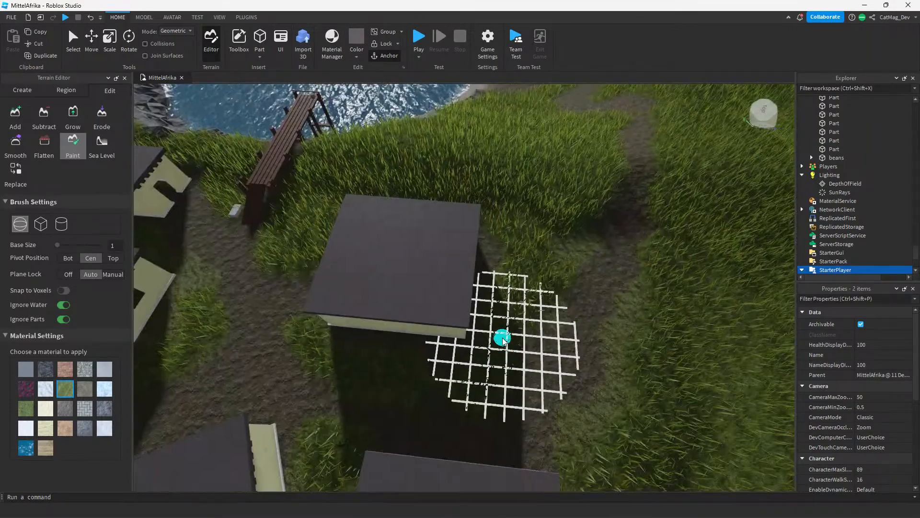
right_click_drag(502, 340, 503, 341)
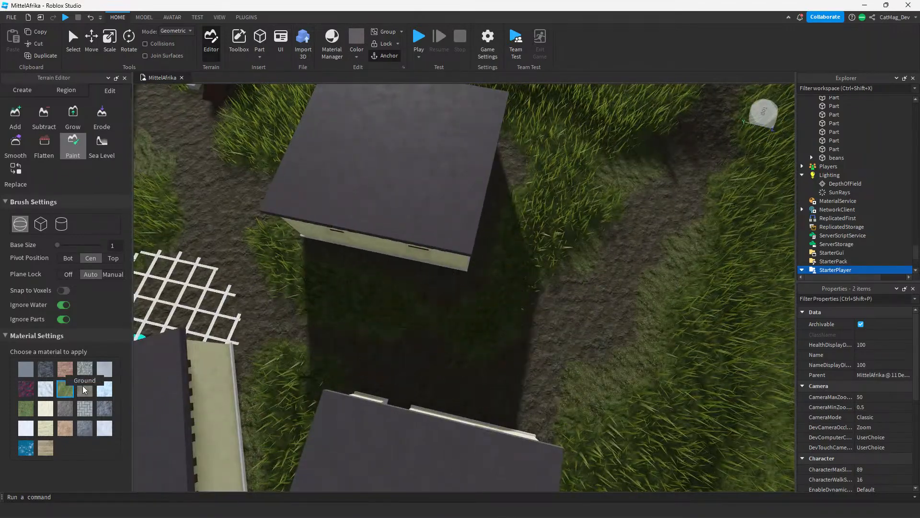
Paint Ground terrain over the grass patches in the shaded areas between the village buildings.
left_click(84, 390)
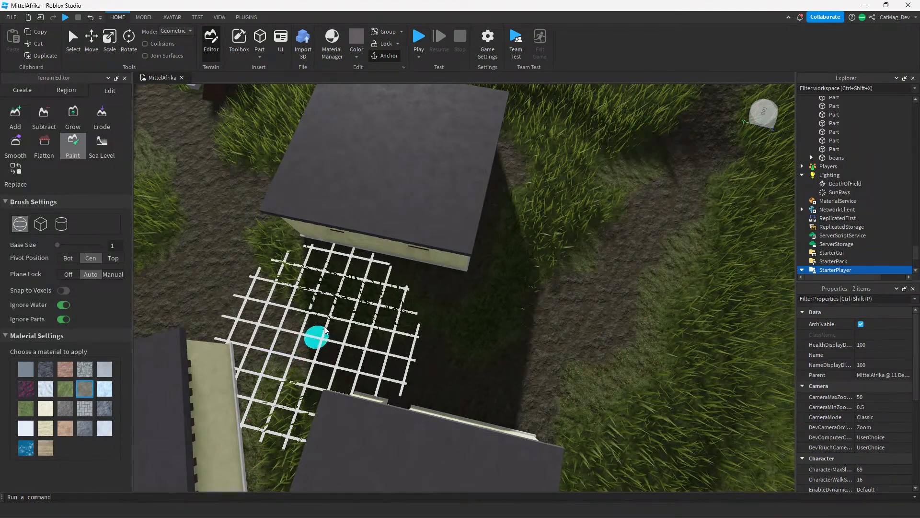
scroll(324, 330, "up", 4)
right_click_drag(325, 330, 320, 326)
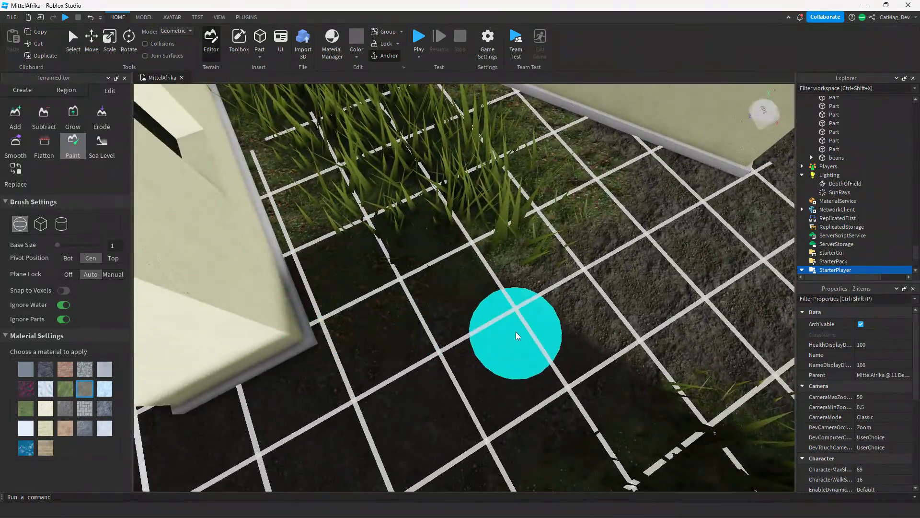
scroll(479, 355, "down", 6)
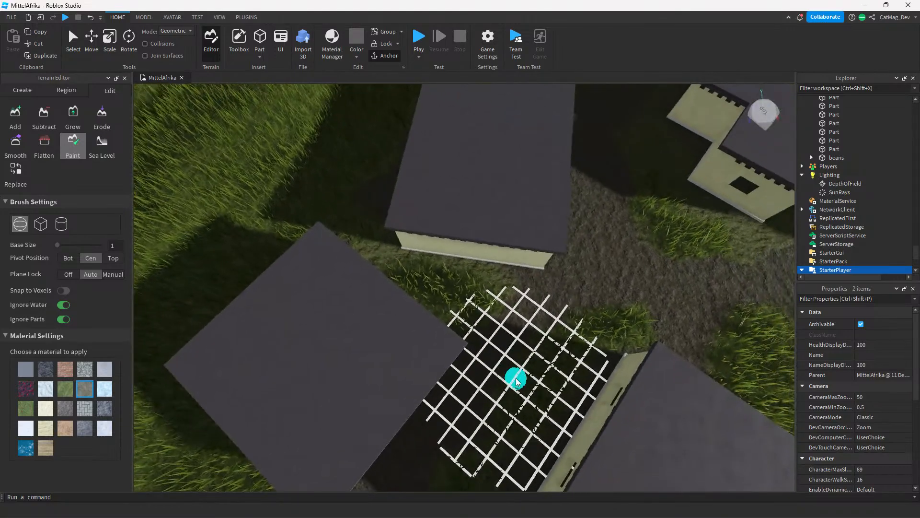
mouse_move(499, 304)
right_mouse_down()
mouse_move(618, 269)
mouse_move(607, 275)
right_mouse_up()
scroll(605, 277, "up", 3)
right_click_drag(392, 436, 392, 437)
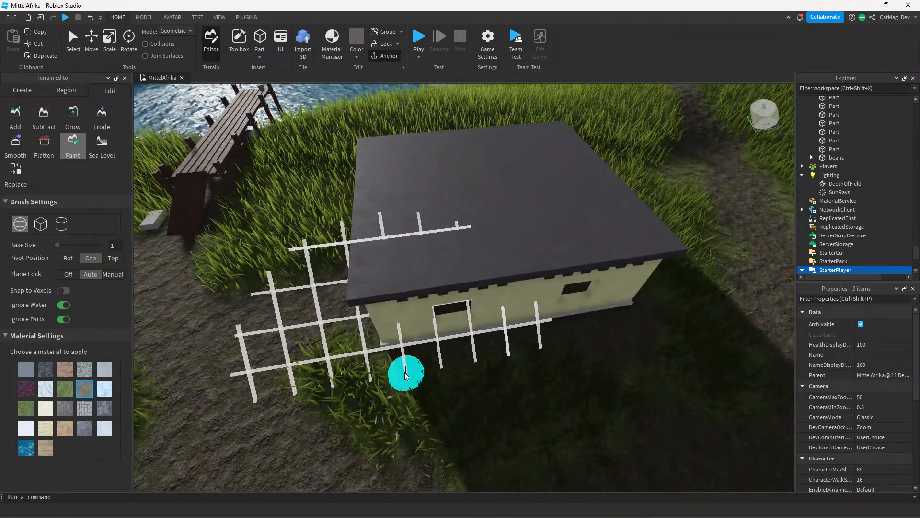
right_click_drag(437, 313, 437, 313)
scroll(437, 313, "up", 3)
scroll(437, 313, "down", 3)
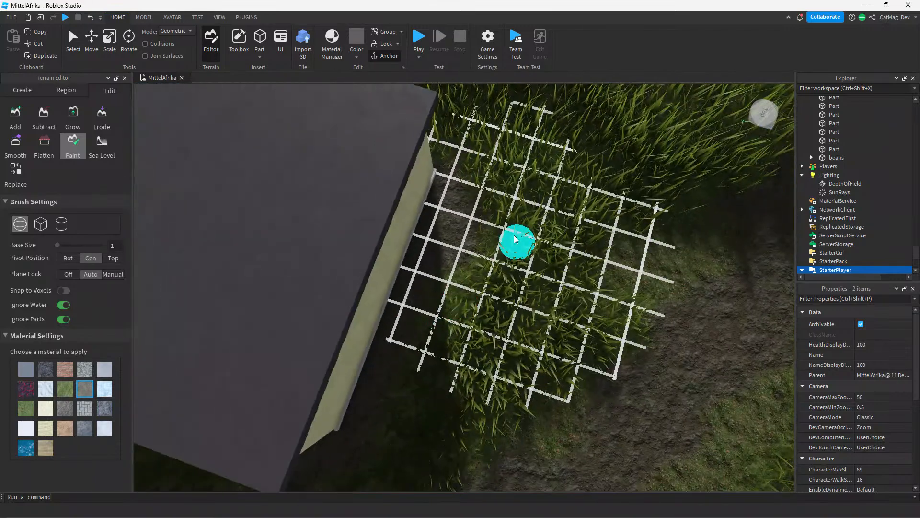
Paint Grass terrain over the bare strip beside the wall of the village house.
left_click(71, 394)
right_click_drag(467, 230, 437, 385)
scroll(437, 385, "down", 5)
scroll(516, 402, "up", 6)
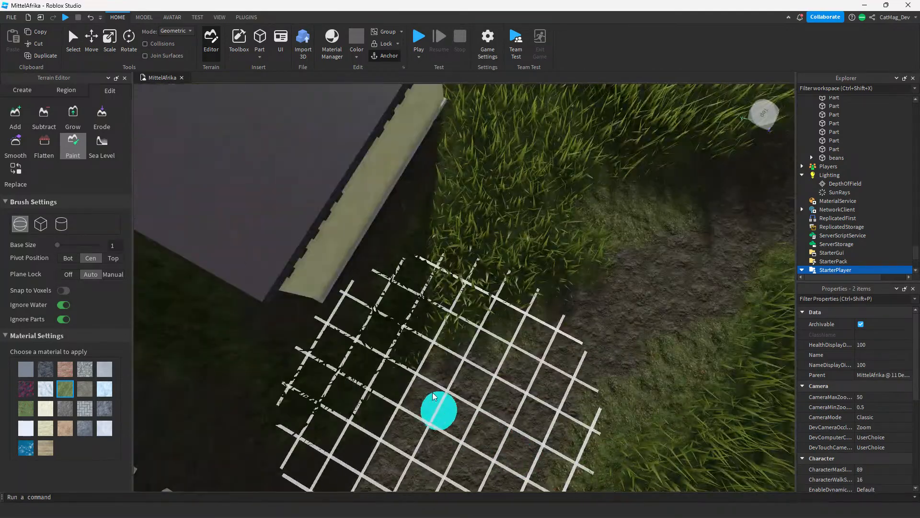
View the whole village from above and select a Hous model near the outer path.
scroll(236, 380, "down", 8)
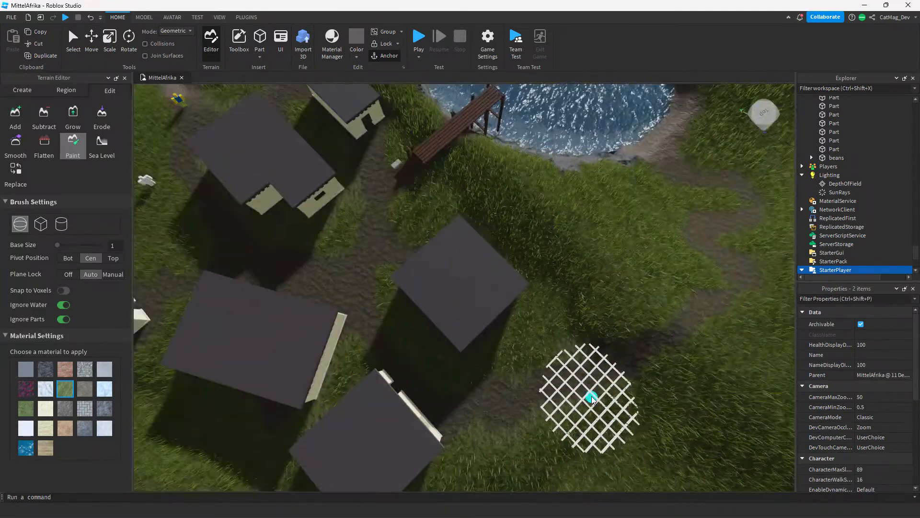
scroll(340, 237, "down", 6)
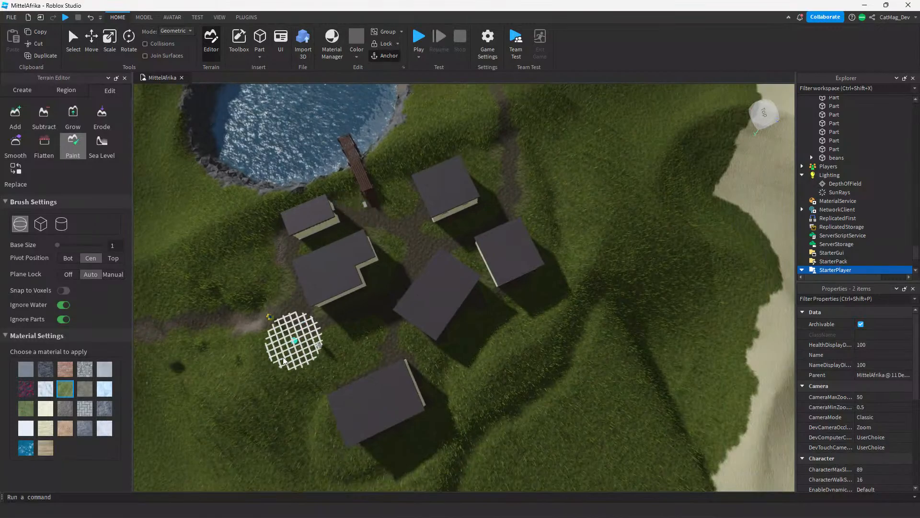
right_click_drag(211, 377, 158, 321)
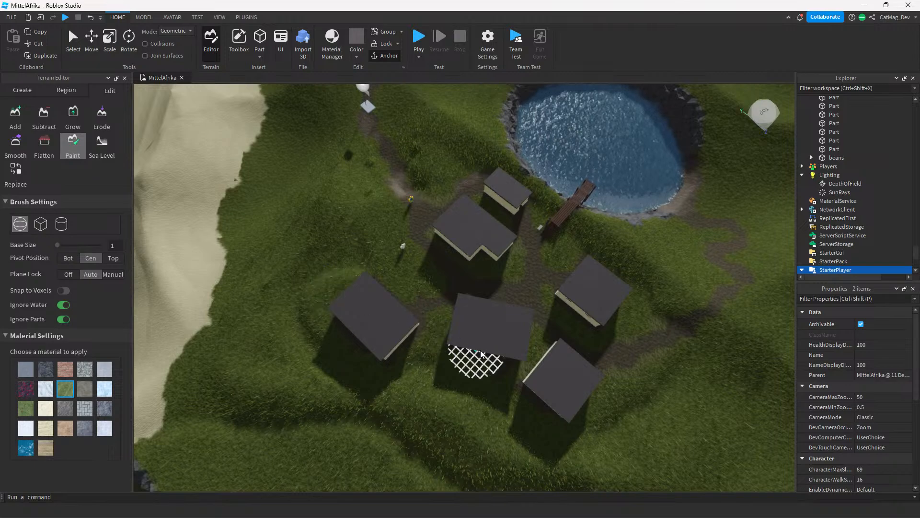
right_click_drag(481, 354, 477, 351)
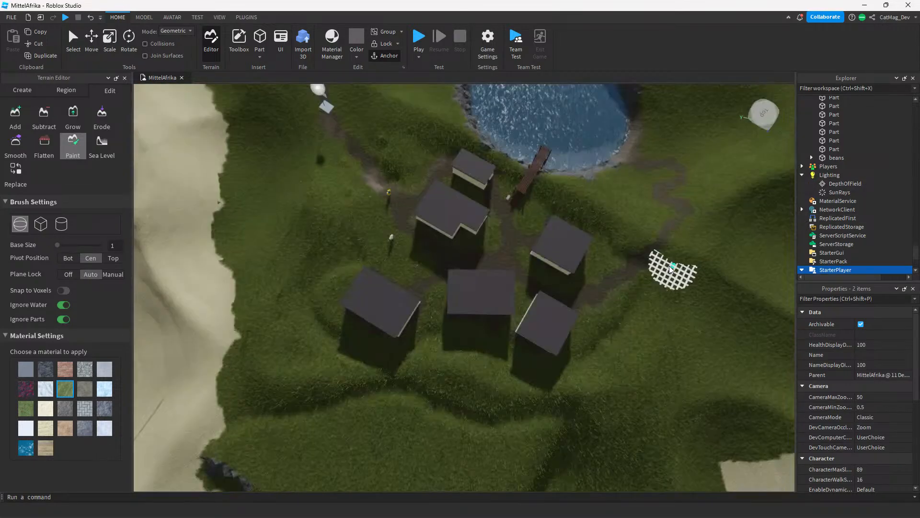
scroll(208, 147, "up", 5)
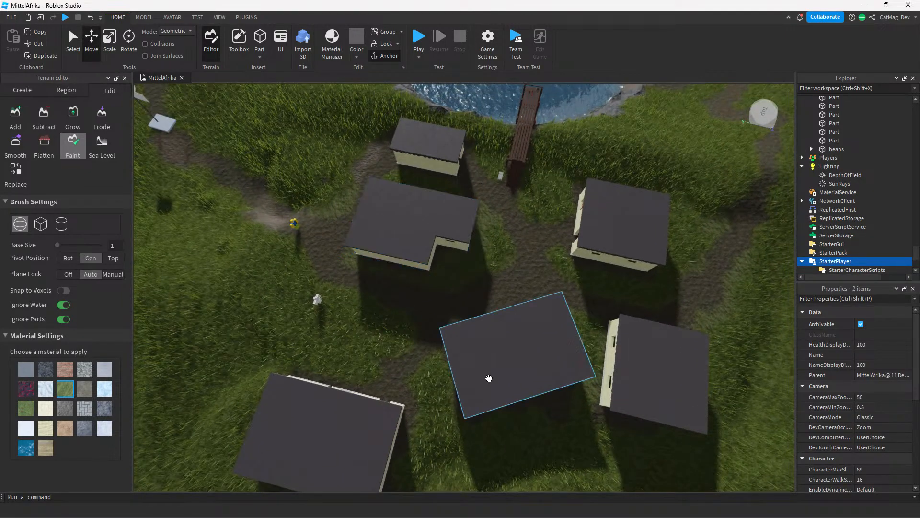
left_click(489, 379)
left_click(649, 386)
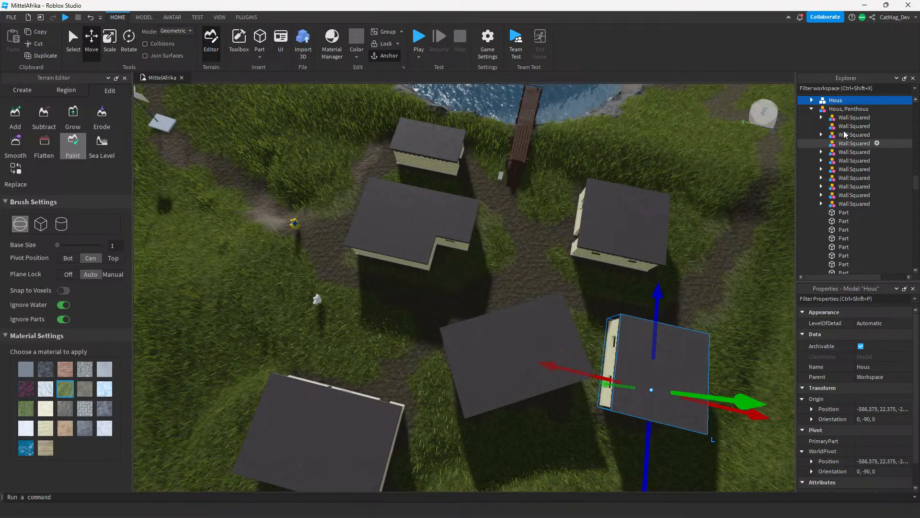
Collapse the expanded Hous, Penthous and Dynamic Hous models in the Explorer.
left_click(811, 108)
scroll(812, 129, "up", 1)
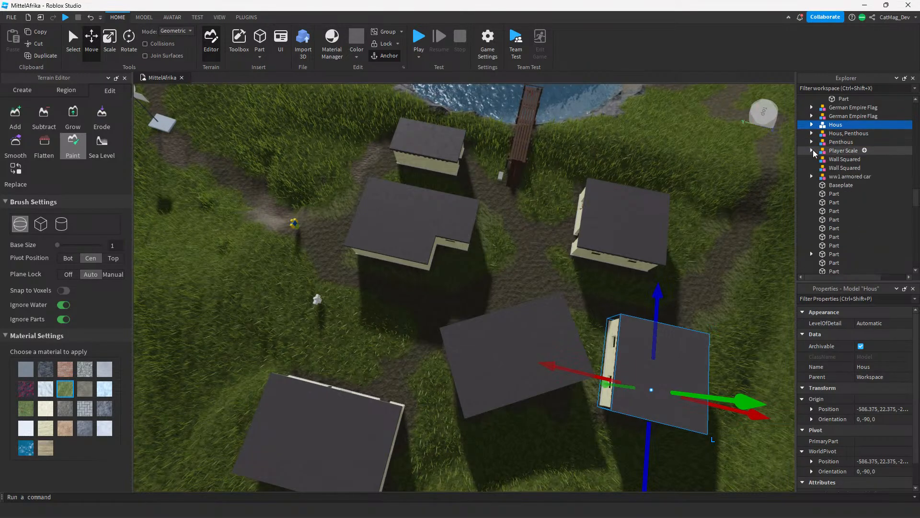
scroll(820, 158, "up", 6)
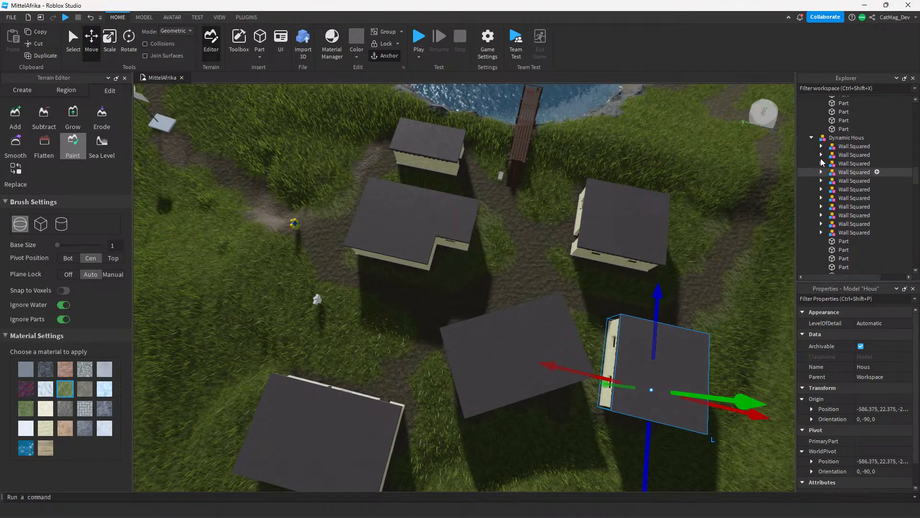
left_click(812, 138)
scroll(829, 179, "up", 11)
scroll(820, 216, "down", 5)
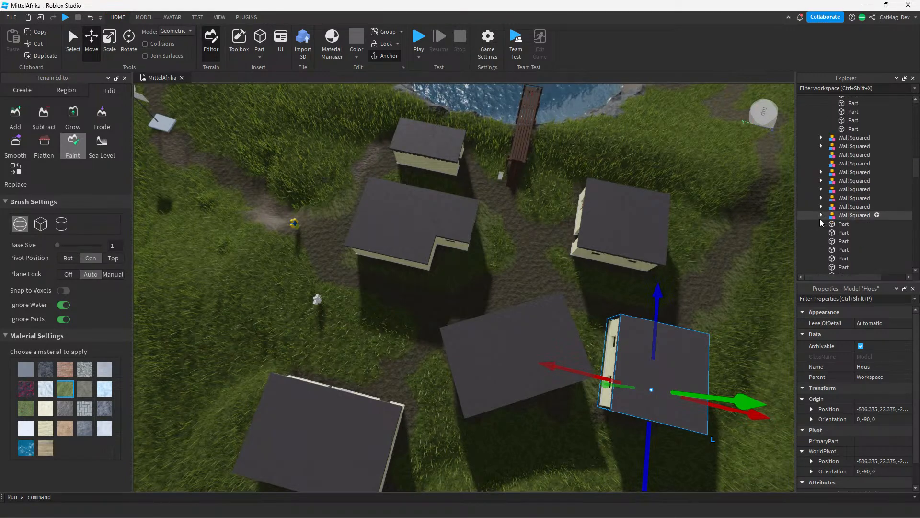
Collapse the expanded Wall Squared groups and the remaining Hous model in the Explorer, and clear the selection.
left_click(821, 215)
scroll(809, 228, "down", 2)
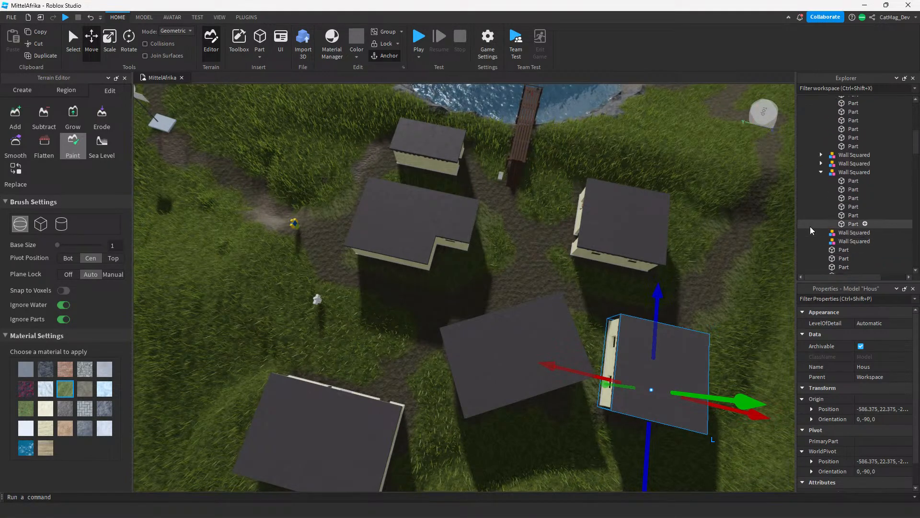
scroll(810, 226, "up", 3)
left_click(821, 221)
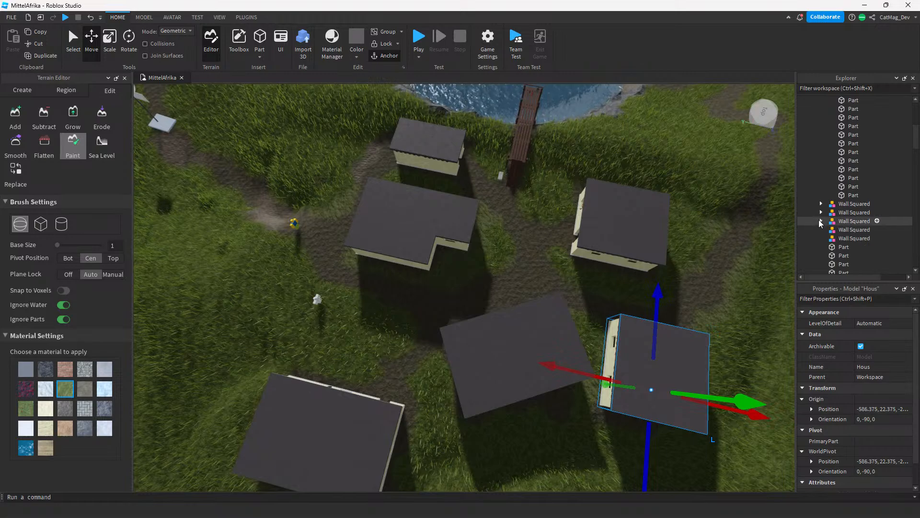
scroll(819, 216, "up", 5)
left_click(810, 128)
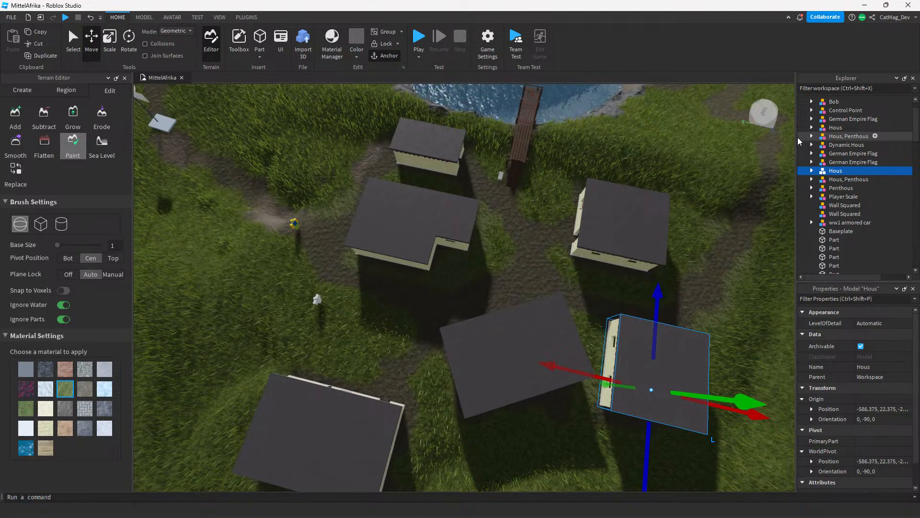
left_click(623, 135)
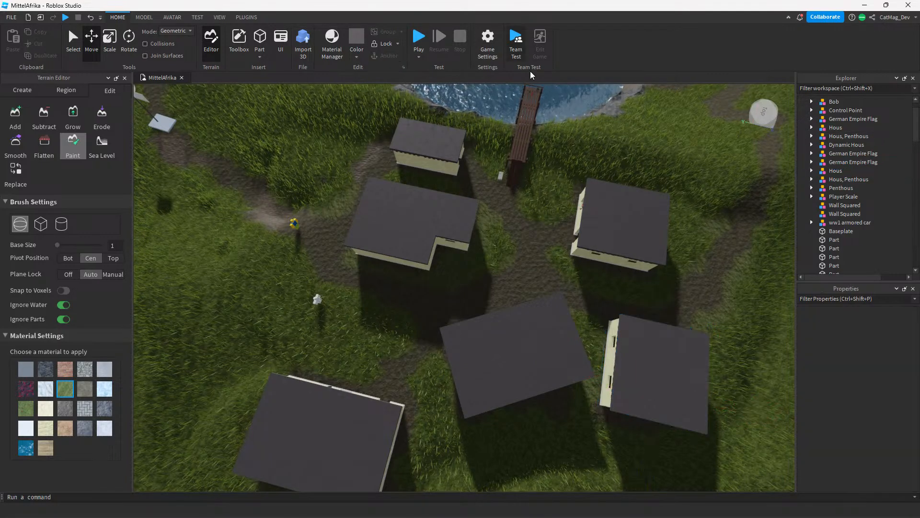
Examine the flag point in the grassland by the desert edge and its surroundings.
right_click_drag(568, 158, 568, 158)
key("w")
key("w")
left_click_drag(365, 217, 444, 305)
left_click(280, 334)
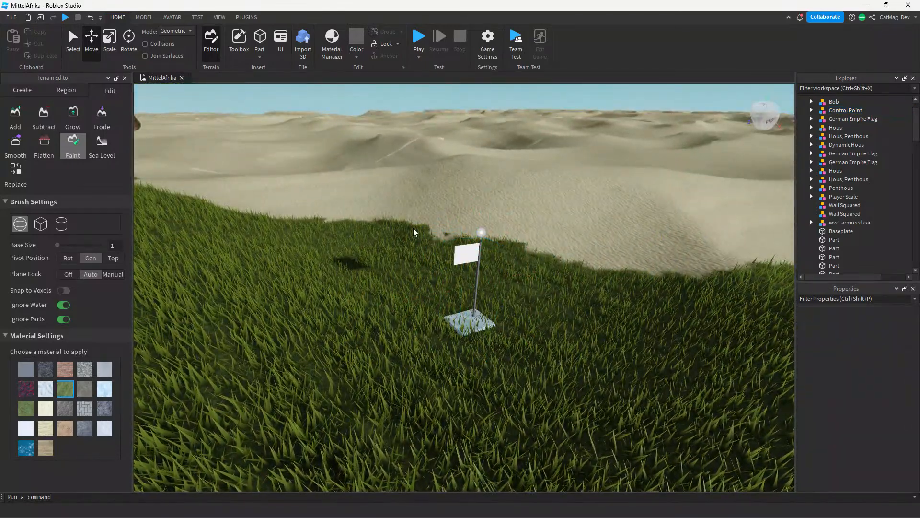
right_click_drag(413, 228, 404, 220)
key("w")
scroll(424, 233, "up", 1)
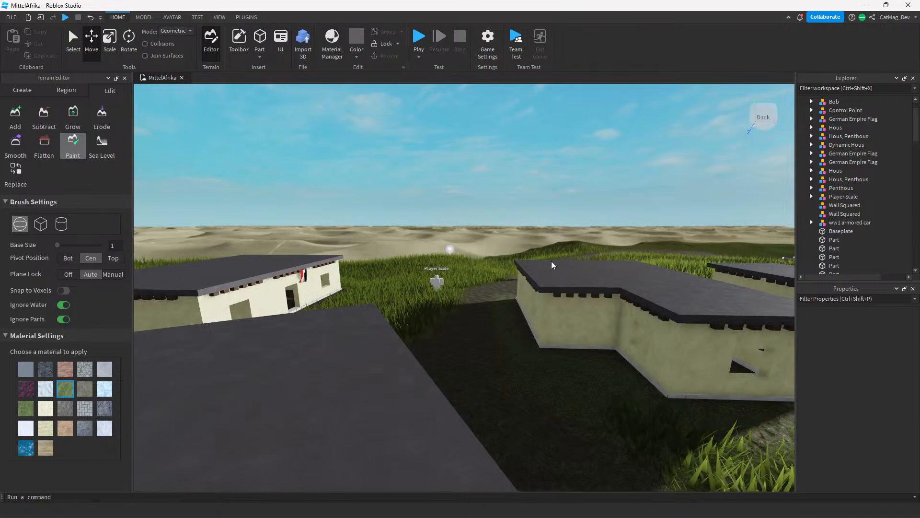
Inspect the village houses, dock and ground paths from a distance and at ground level.
right_click_drag(560, 284, 542, 225)
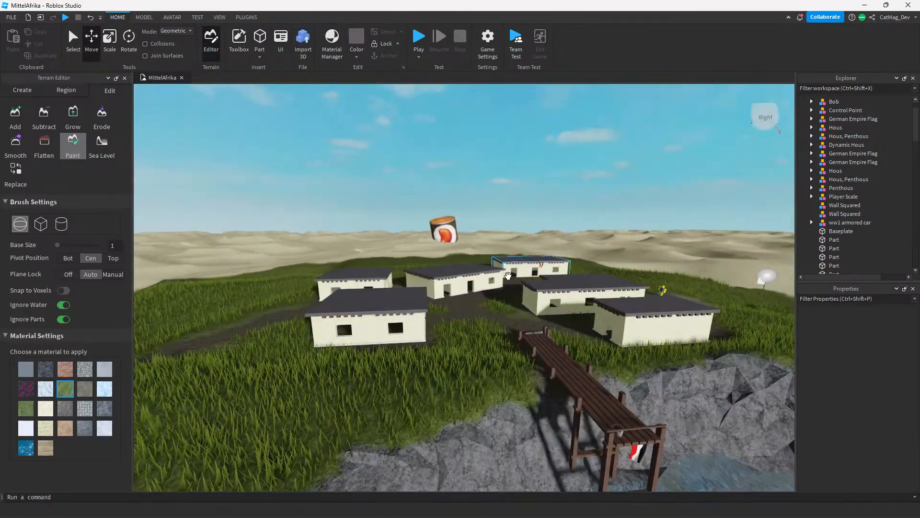
scroll(508, 276, "up", 5)
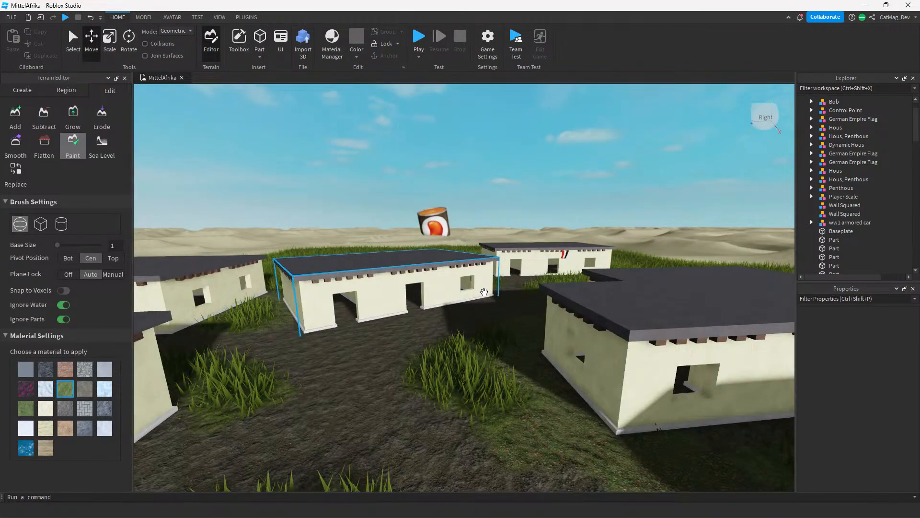
scroll(484, 292, "up", 5)
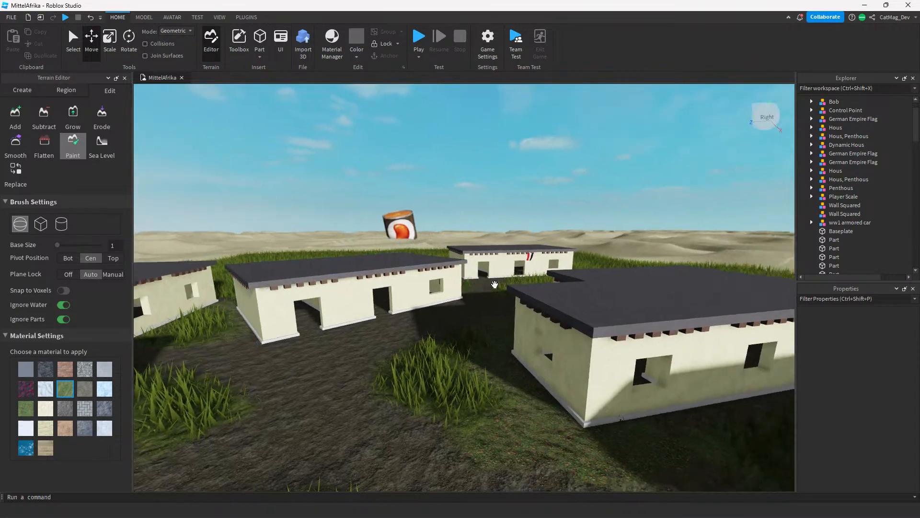
scroll(494, 287, "up", 5)
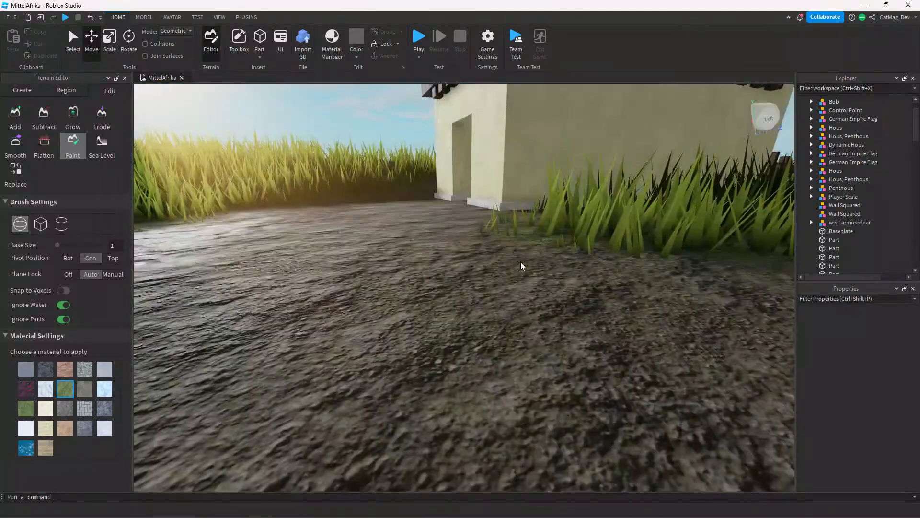
scroll(522, 266, "down", 6)
right_click_drag(521, 266, 522, 263)
scroll(521, 266, "up", 5)
scroll(521, 261, "up", 6)
scroll(521, 261, "up", 5)
scroll(520, 261, "down", 5)
scroll(522, 263, "down", 5)
scroll(545, 254, "up", 2)
scroll(519, 226, "up", 2)
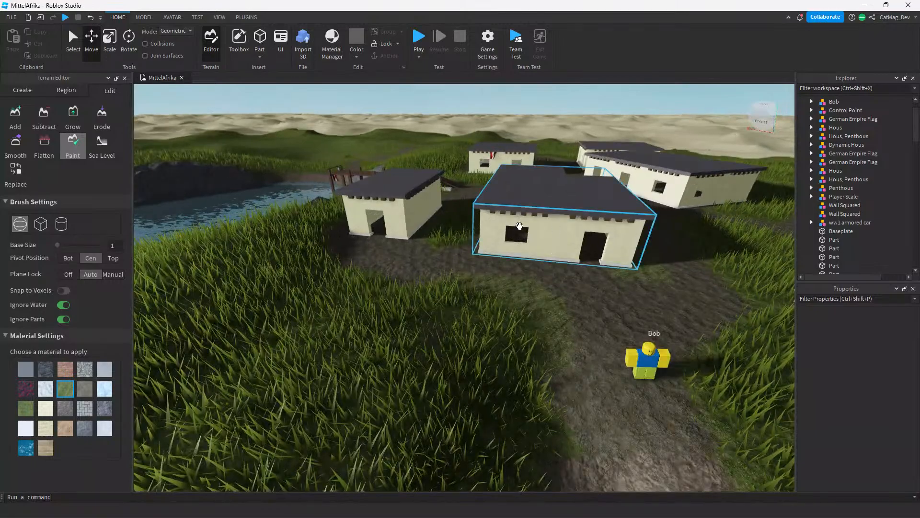
right_click_drag(318, 268, 311, 321)
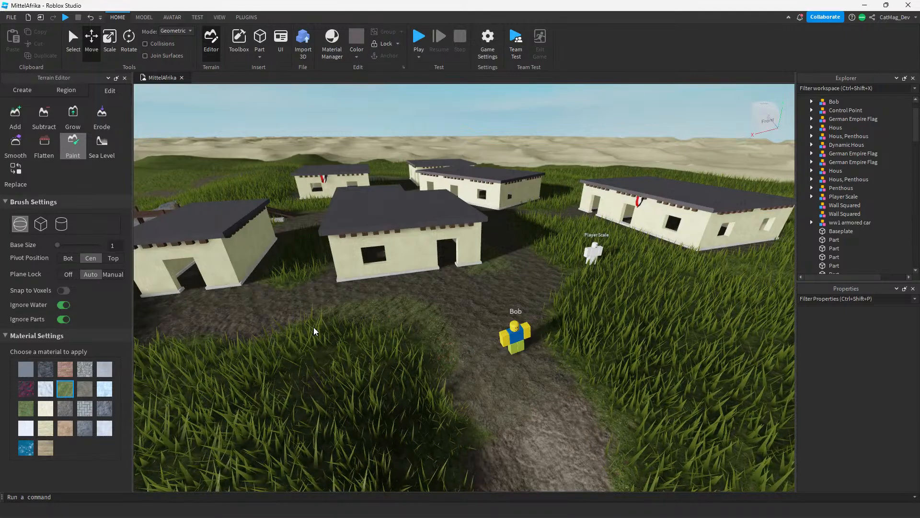
key("w")
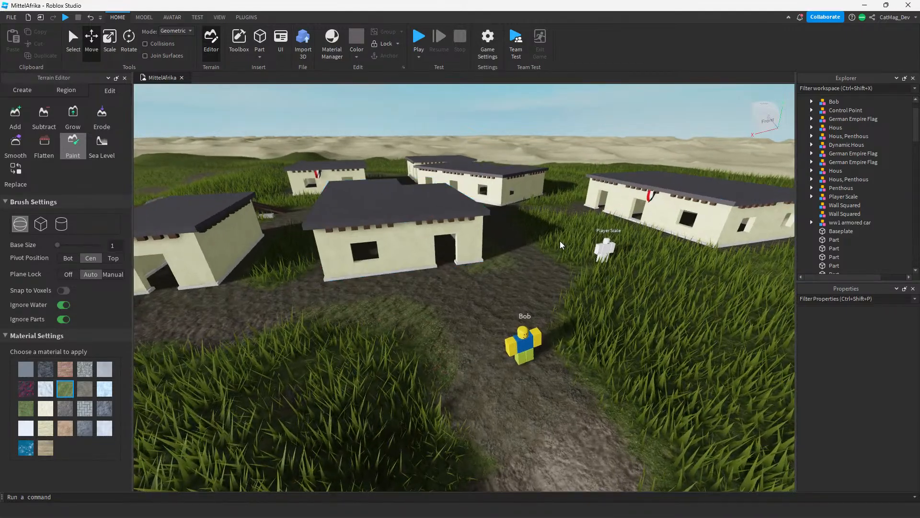
Move the ww1 armored car from the outer path into the village, onto the ground behind Bob.
key("s")
right_click_drag(561, 244, 524, 278)
key("w")
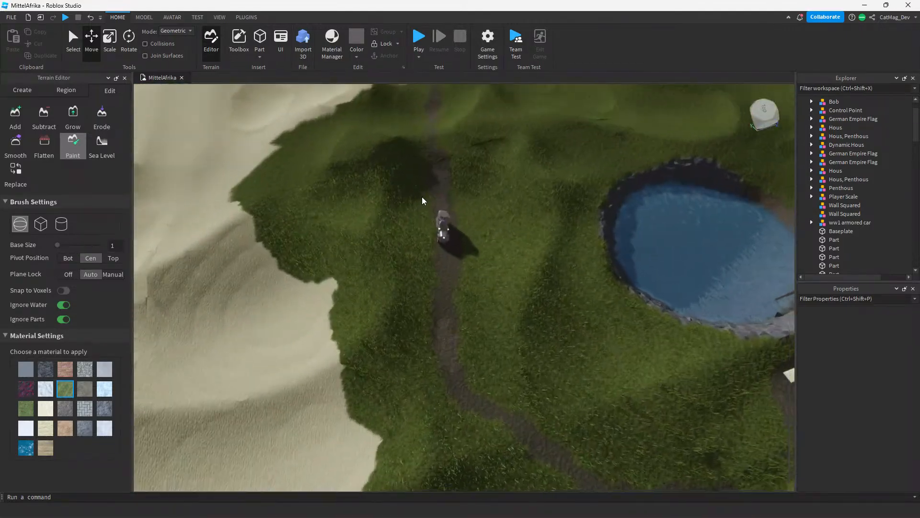
mouse_move(459, 222)
left_mouse_down()
mouse_move(478, 228)
mouse_move(466, 235)
left_mouse_up()
right_click_drag(478, 228, 465, 235)
left_click_drag(466, 235, 518, 252)
right_click_drag(413, 179, 417, 181)
left_click_drag(519, 251, 587, 408)
key("w")
right_click_drag(587, 409, 587, 409)
key("s")
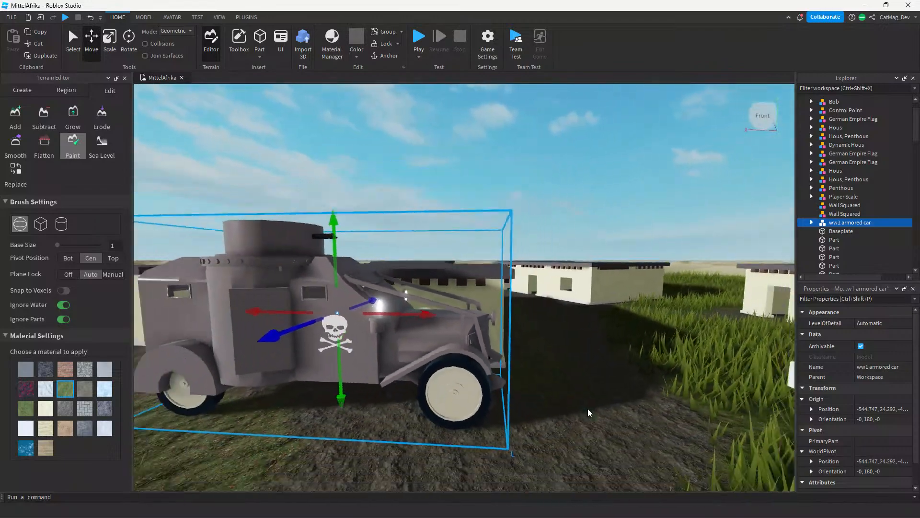
key("w")
key("w")
key("s")
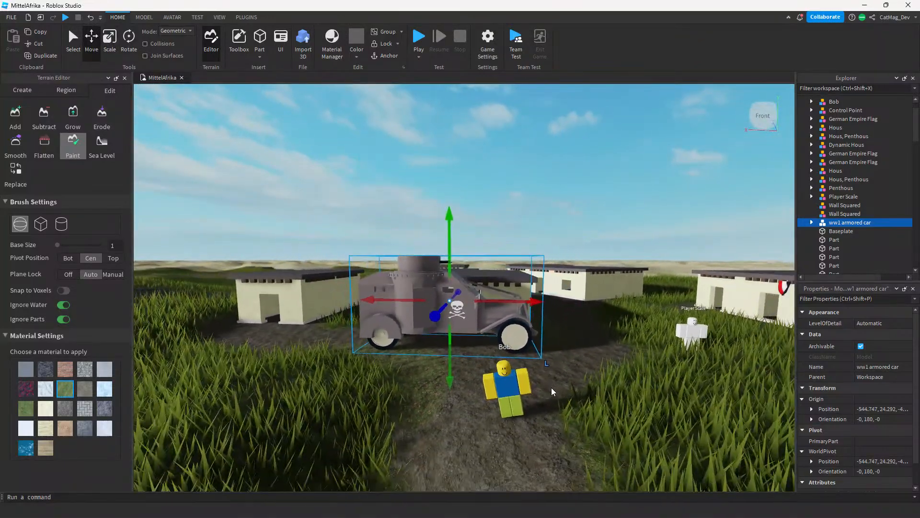
Scale the ww1 armored car down to better match Bob's size.
left_click_drag(513, 386, 521, 344)
left_click(436, 294)
key("w")
key("ctrl+3")
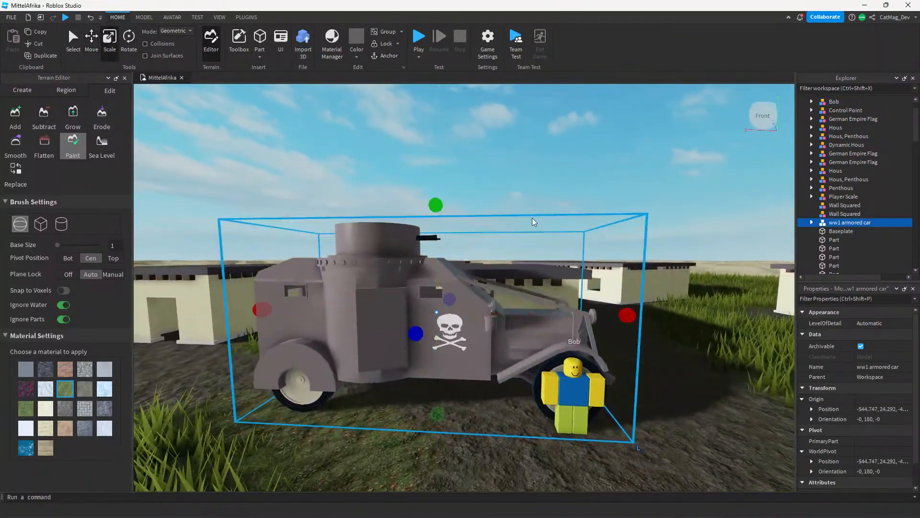
left_click_drag(443, 210, 443, 268)
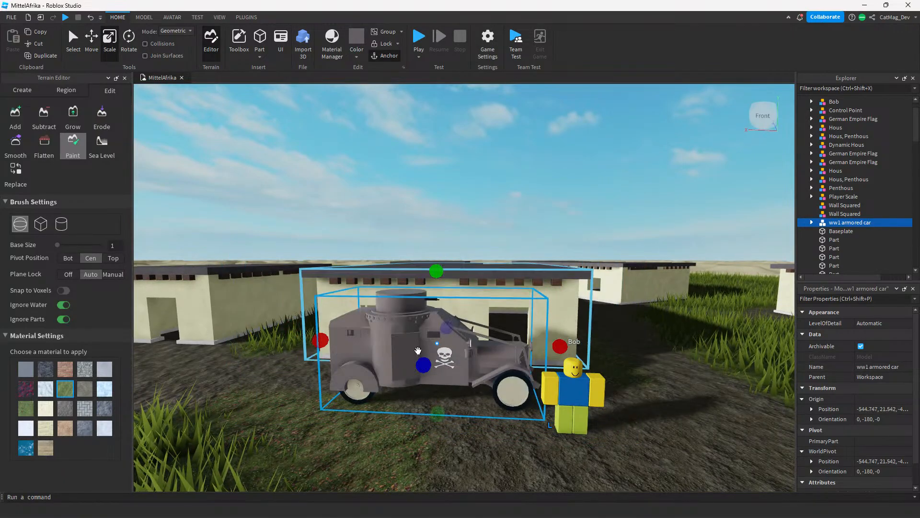
Reposition the scaled-down armored car on the ground in front of the house and clear the selection.
left_click(420, 423)
key("w")
key("s")
left_click_drag(601, 434, 575, 427)
key("s")
left_click(479, 435)
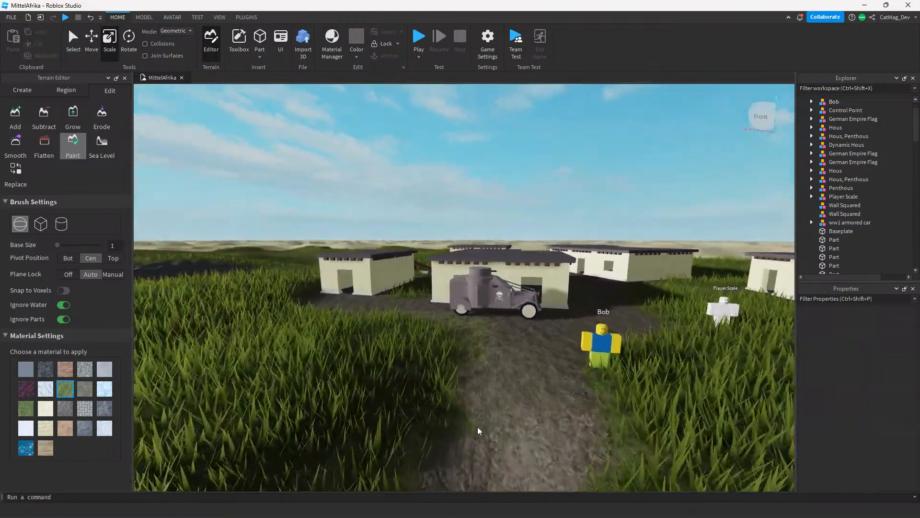
Move the ww1 armored car away from the house front onto the grass between the houses, near Player Scale.
key("w")
right_click_drag(479, 431, 476, 427)
key("s")
left_click(427, 380)
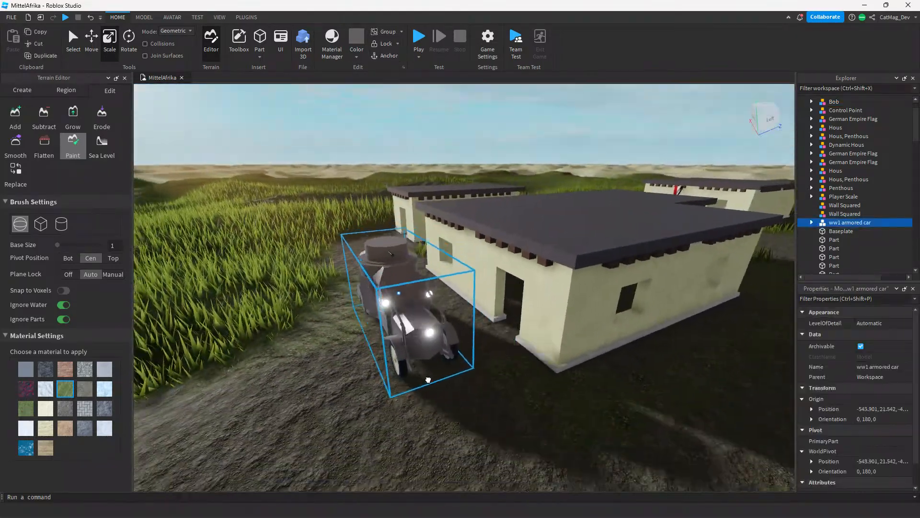
right_click_drag(444, 276, 445, 272)
left_click_drag(446, 273, 463, 237)
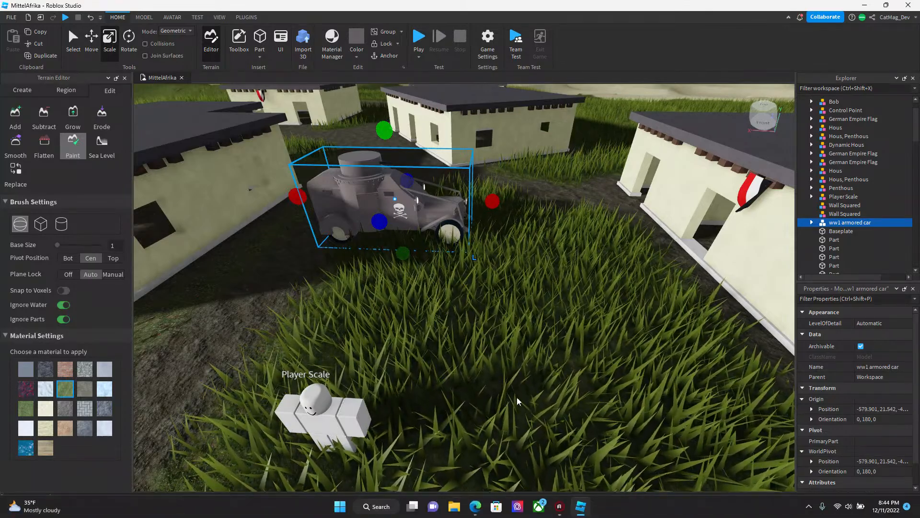
Examine the village layout, lake, dock and surrounding ground paths from above and at an angle.
scroll(568, 423, "down", 10)
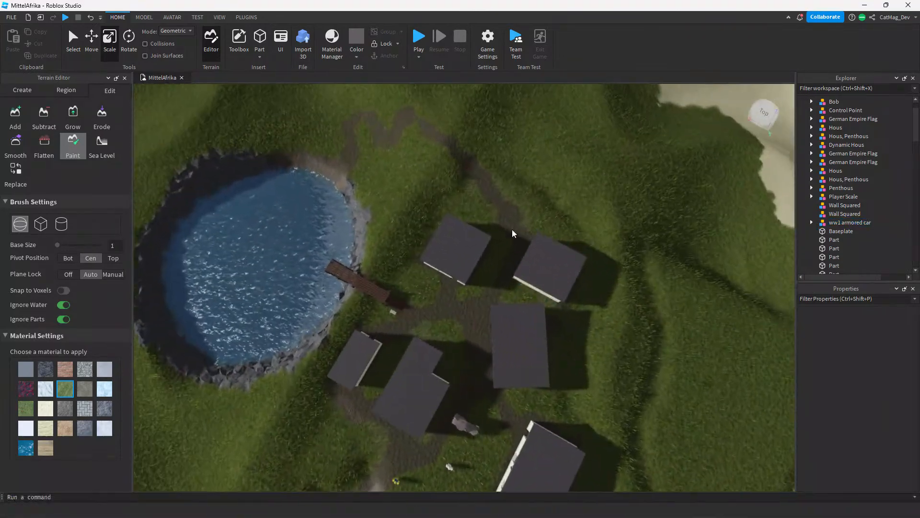
key("w")
right_click_drag(485, 213, 483, 211)
scroll(482, 211, "down", 15)
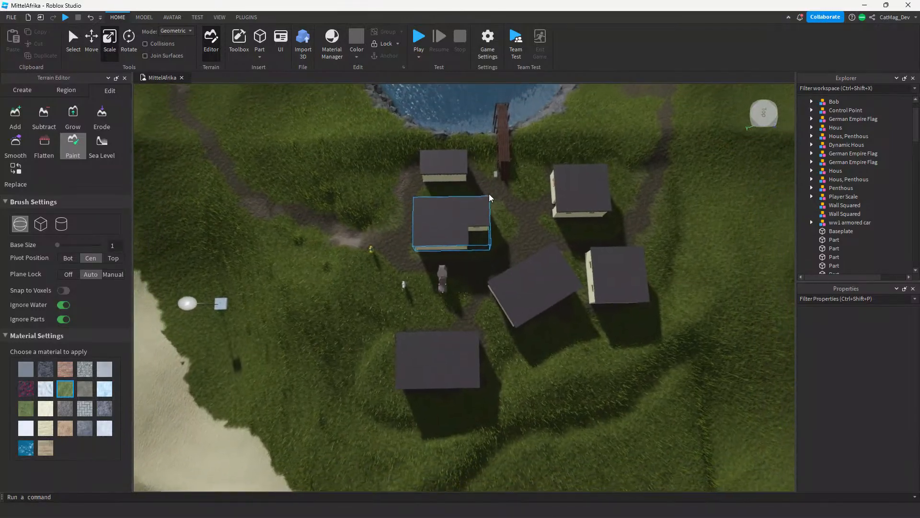
scroll(493, 185, "up", 2)
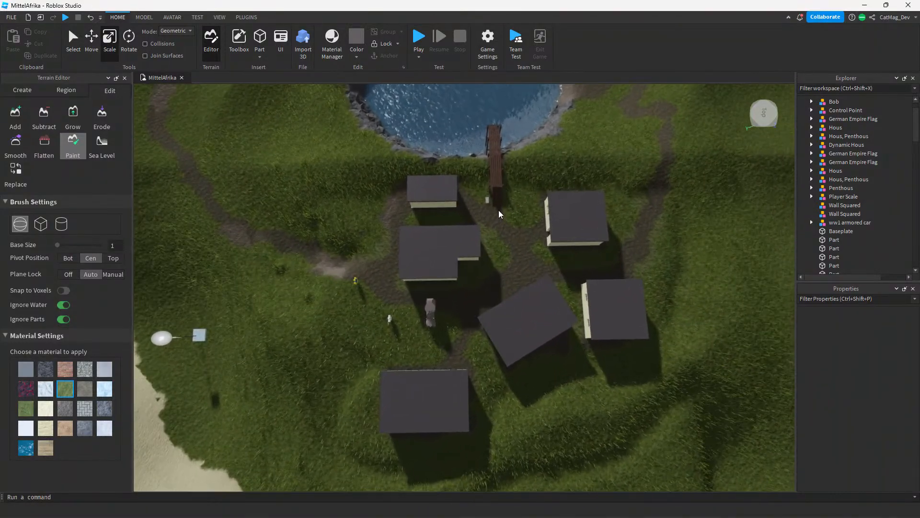
scroll(499, 214, "down", 10)
right_click_drag(499, 214, 499, 214)
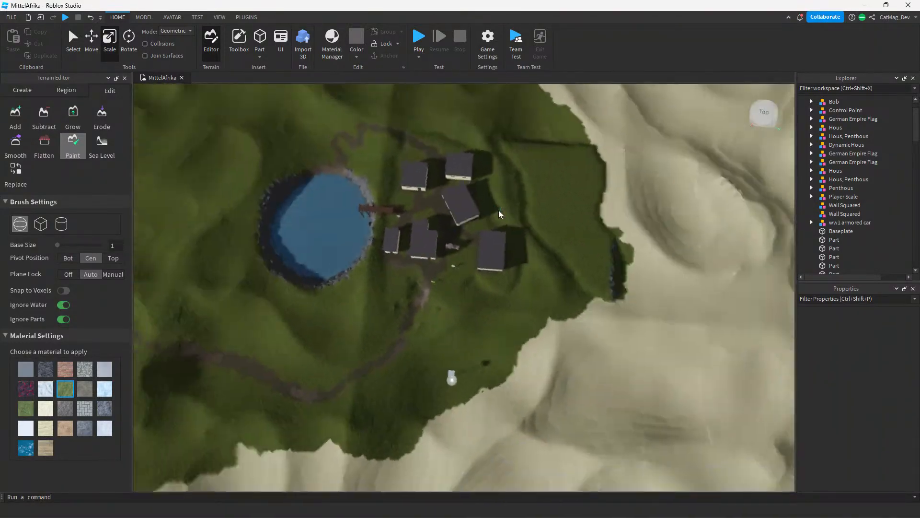
key("a")
left_click_drag(374, 285, 367, 361)
left_click_drag(301, 339, 446, 399)
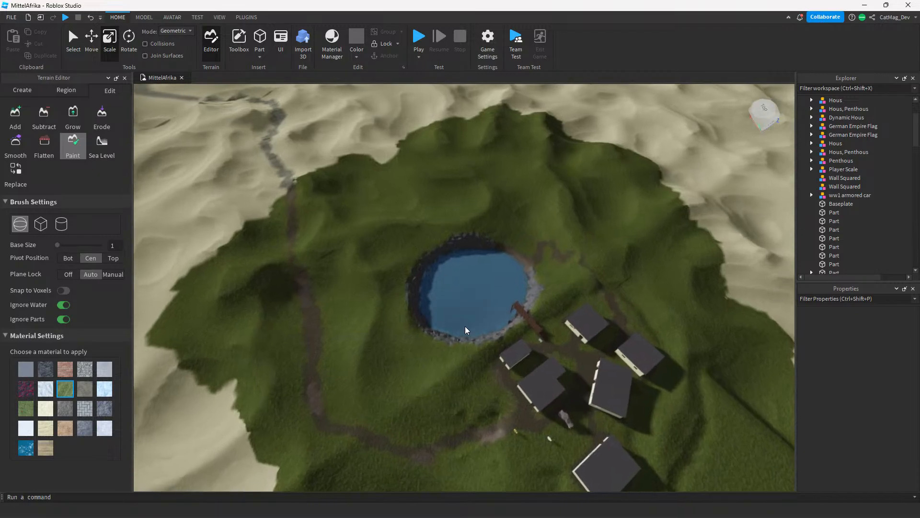
right_click_drag(446, 399, 442, 331)
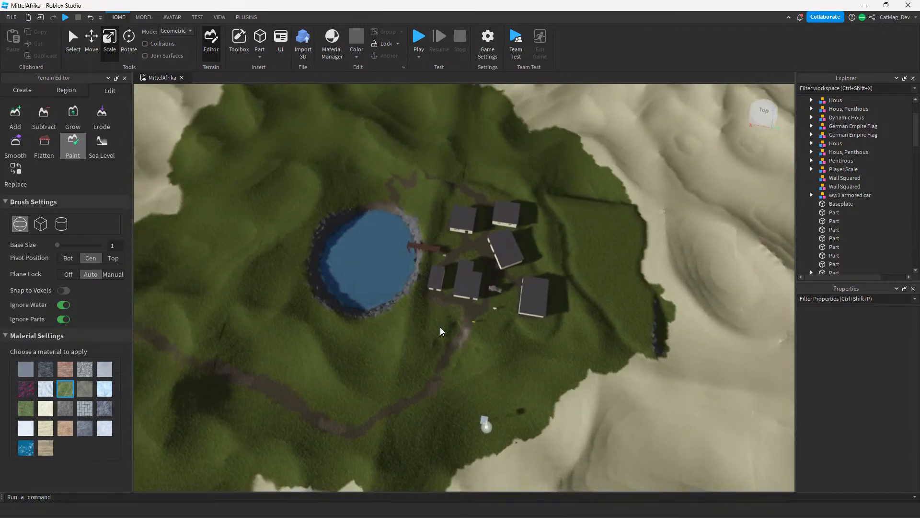
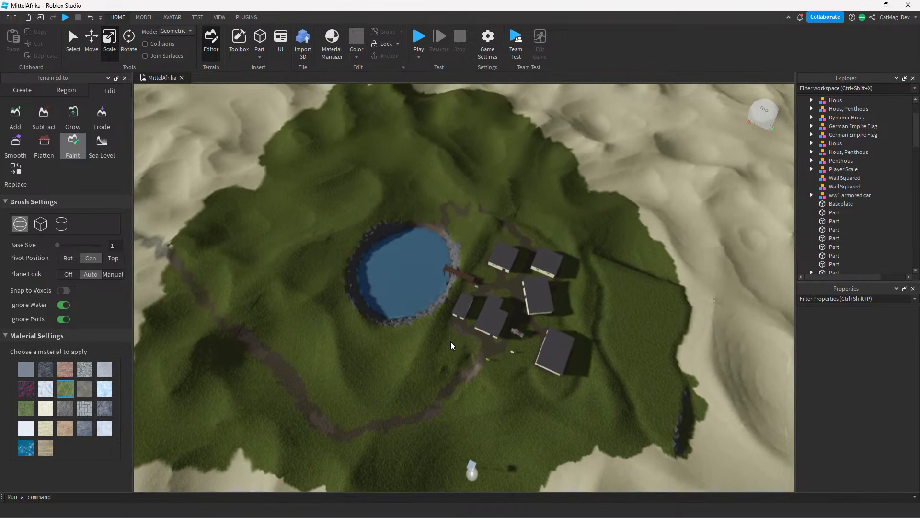
right_click_drag(458, 341, 515, 365)
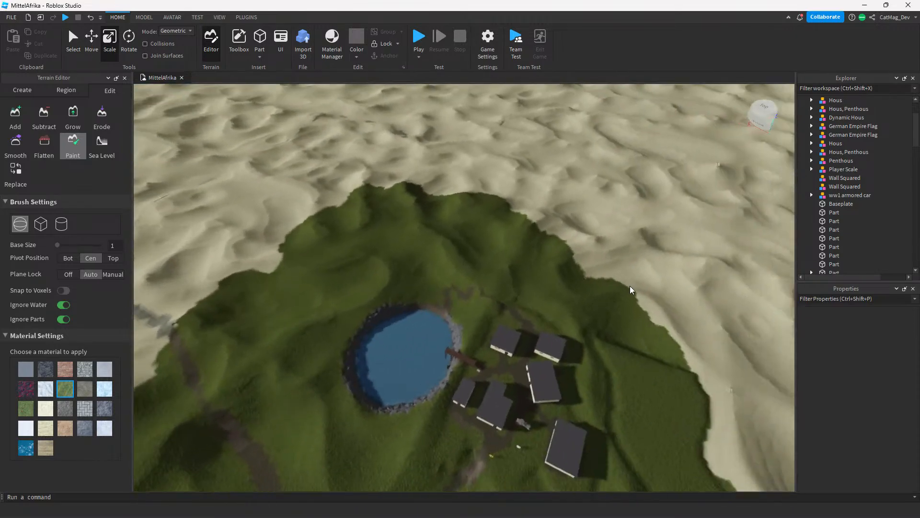
right_click_drag(424, 321, 422, 309)
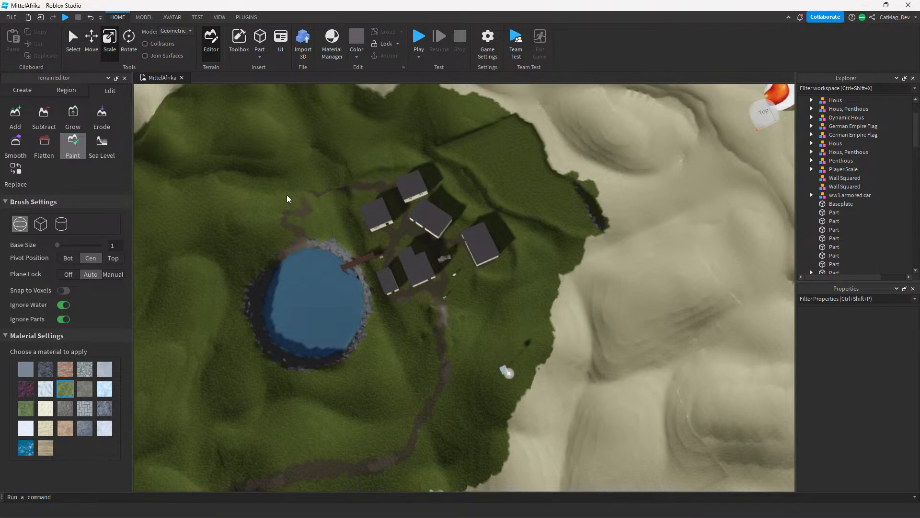
Look up "world cup competition" in a new browser tab, close the tab and switch back to Roblox Studio.
left_click(475, 511)
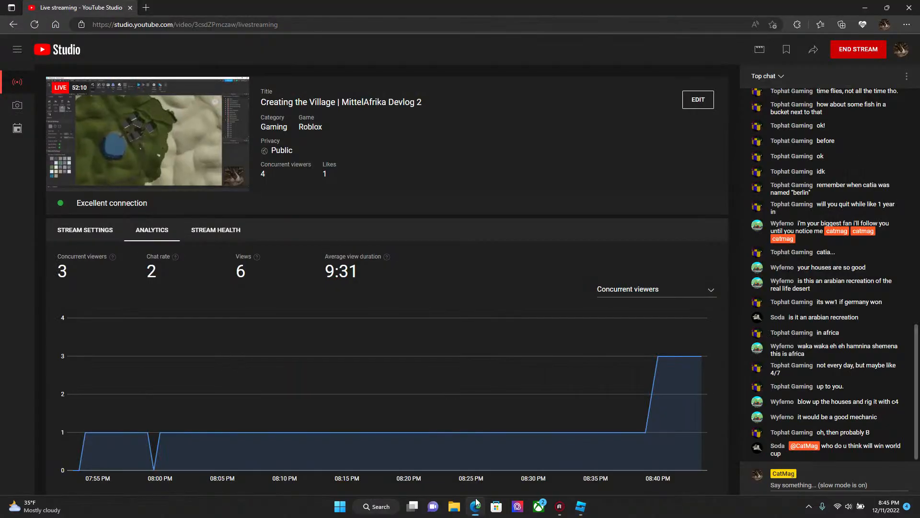
left_click(146, 7)
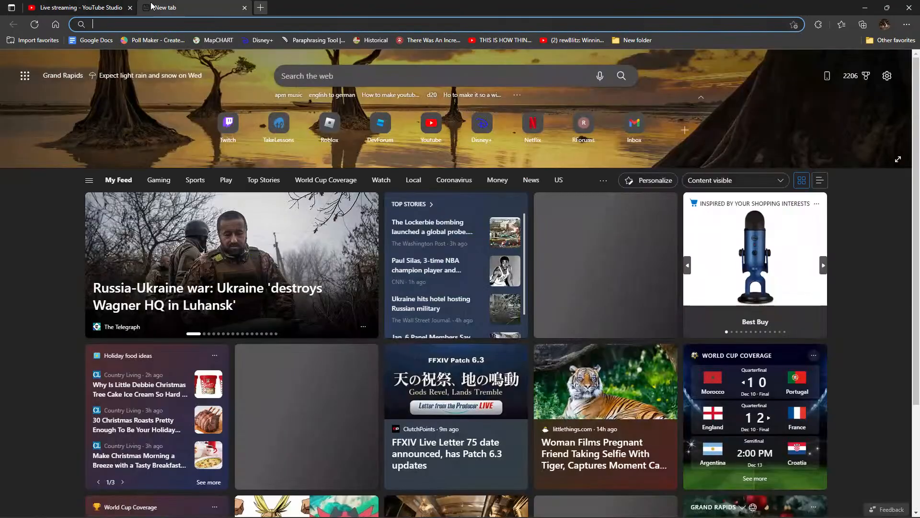
type("world cup")
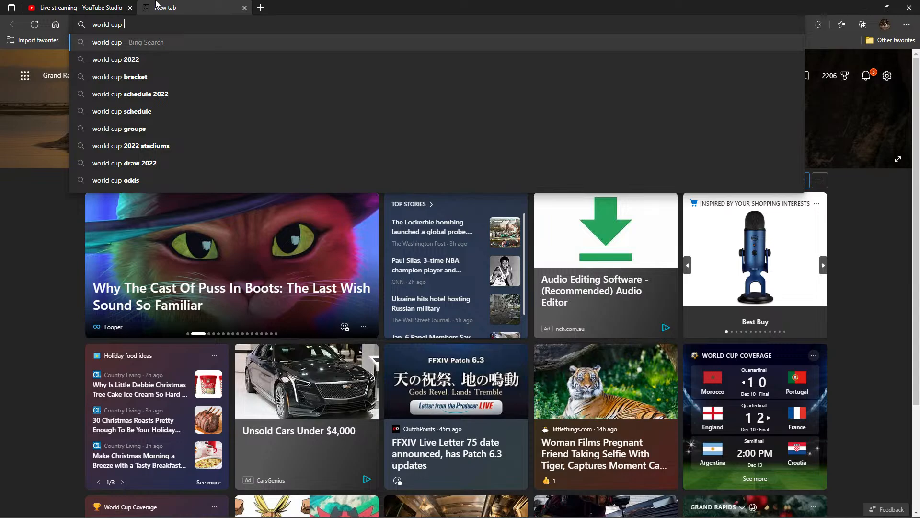
type(" compet")
key("Return")
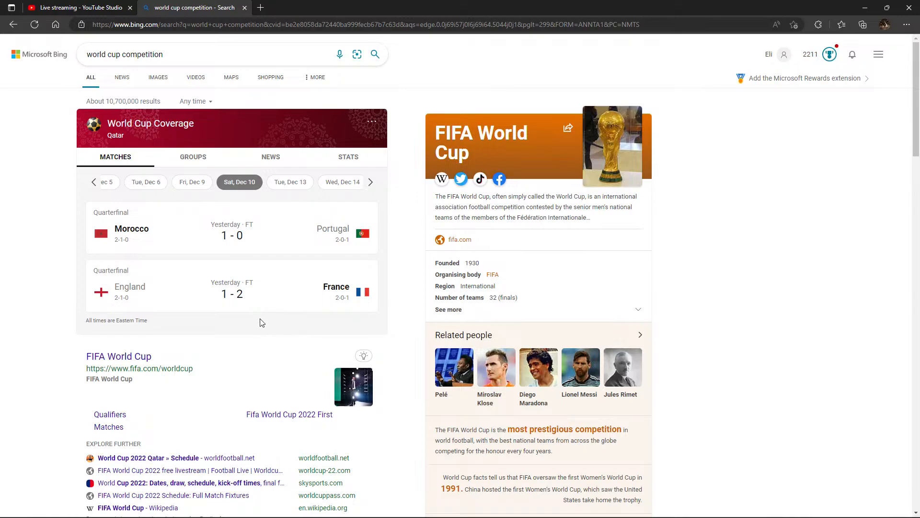
left_click(244, 7)
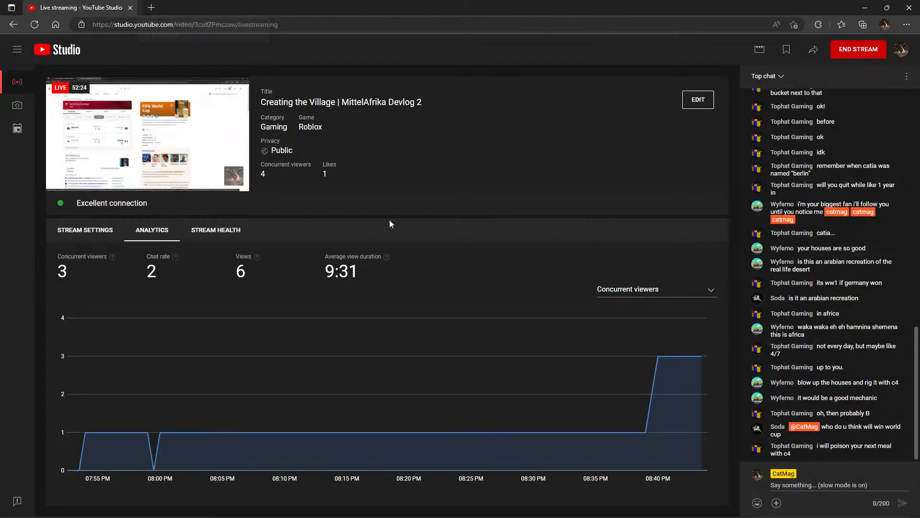
left_click(580, 506)
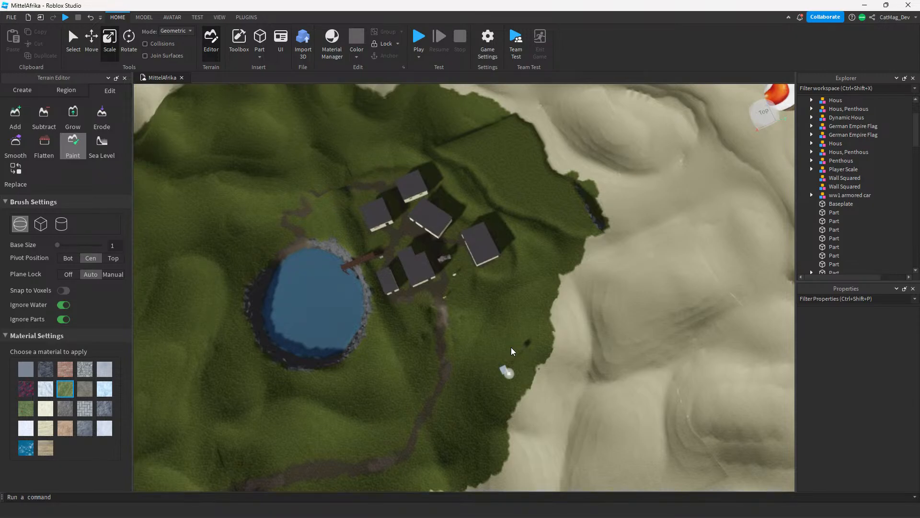
right_click_drag(511, 347, 469, 261)
scroll(302, 195, "down", 10)
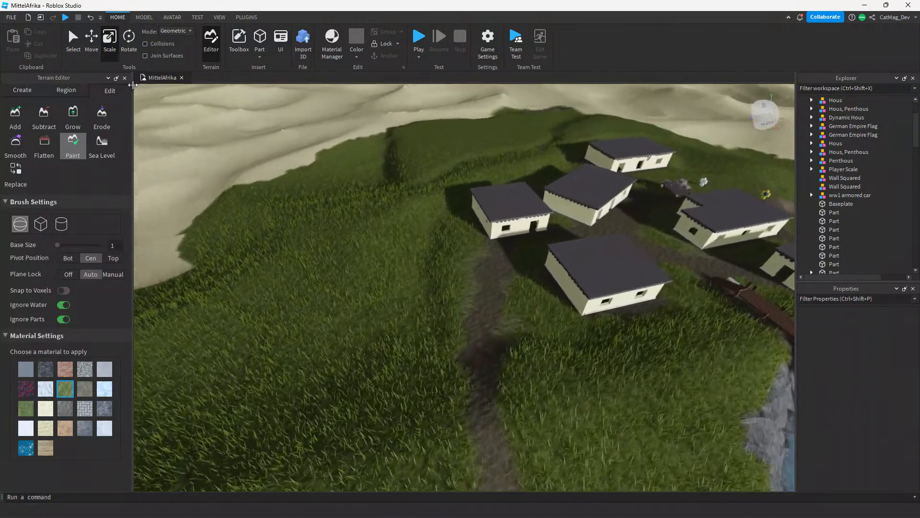
key("w")
left_click(144, 17)
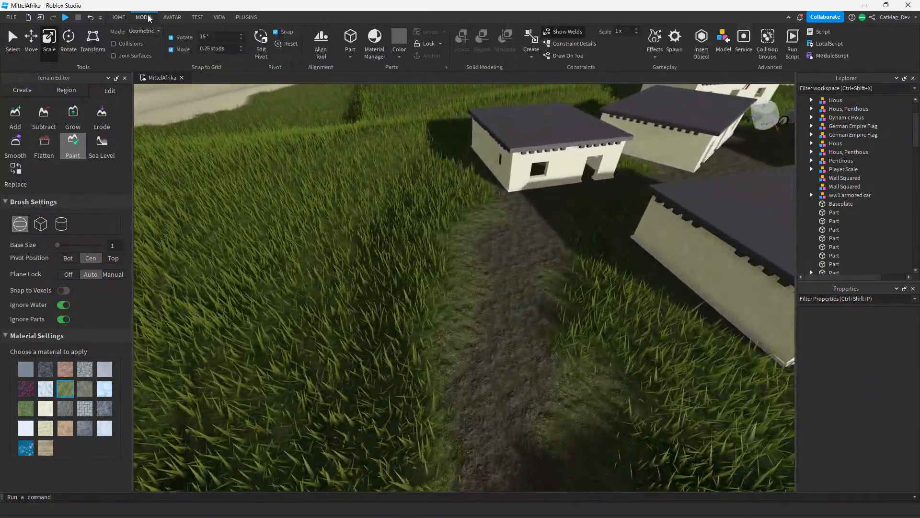
left_click(175, 17)
left_click(198, 17)
left_click(173, 18)
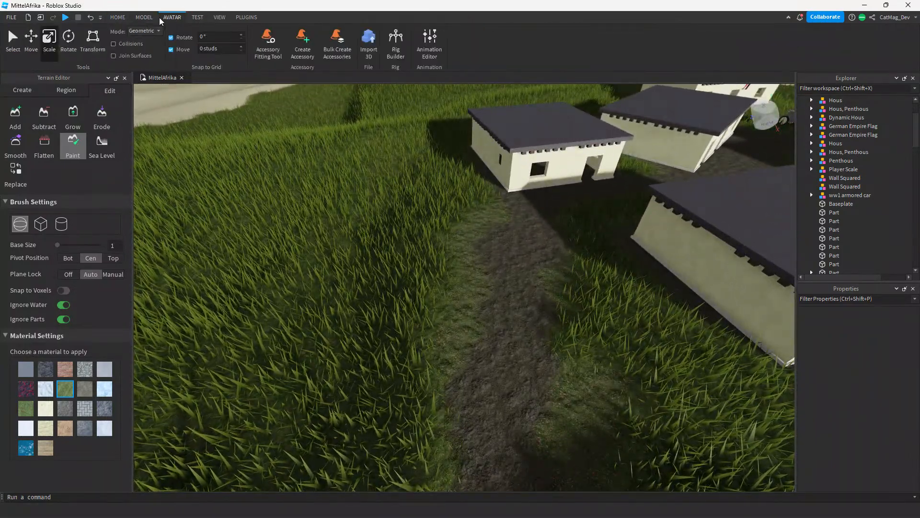
left_click(146, 18)
left_click(163, 17)
left_click(142, 18)
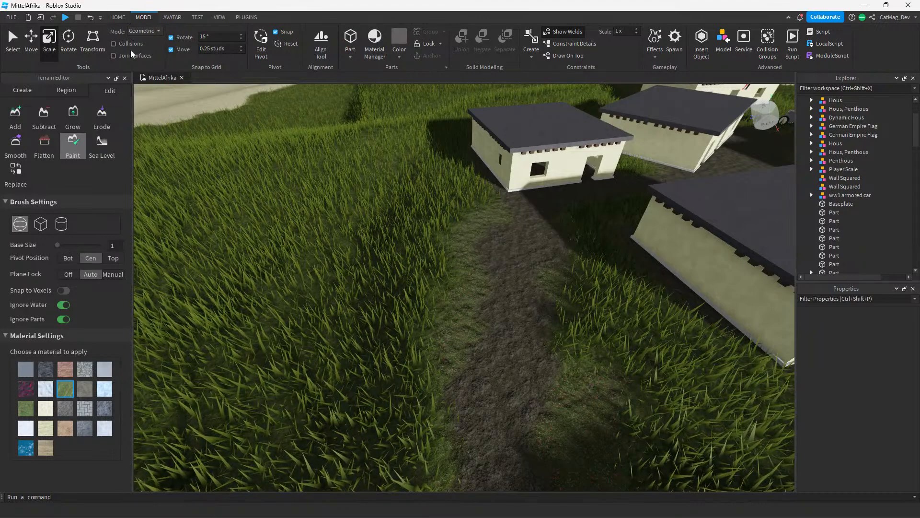
scroll(142, 23, "up", 1)
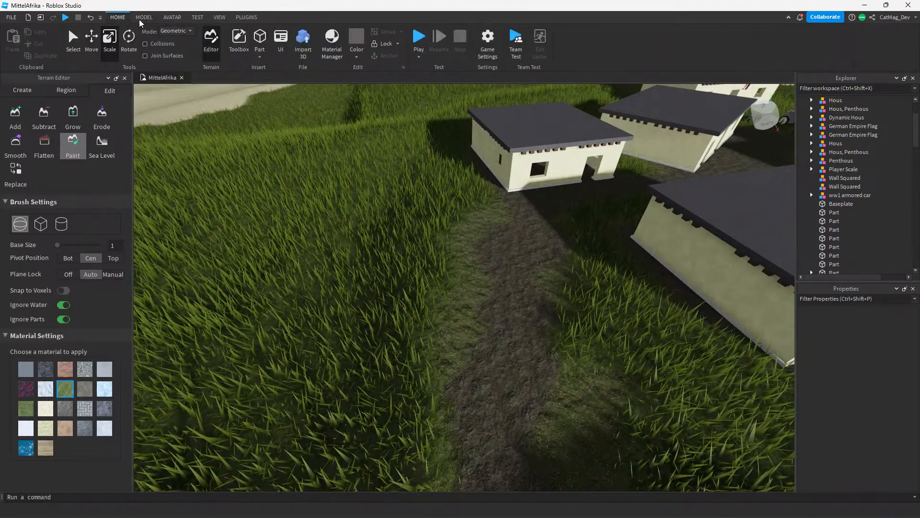
Open the Toolbox and search My Models for "Roblox Tree Pack".
left_click(235, 45)
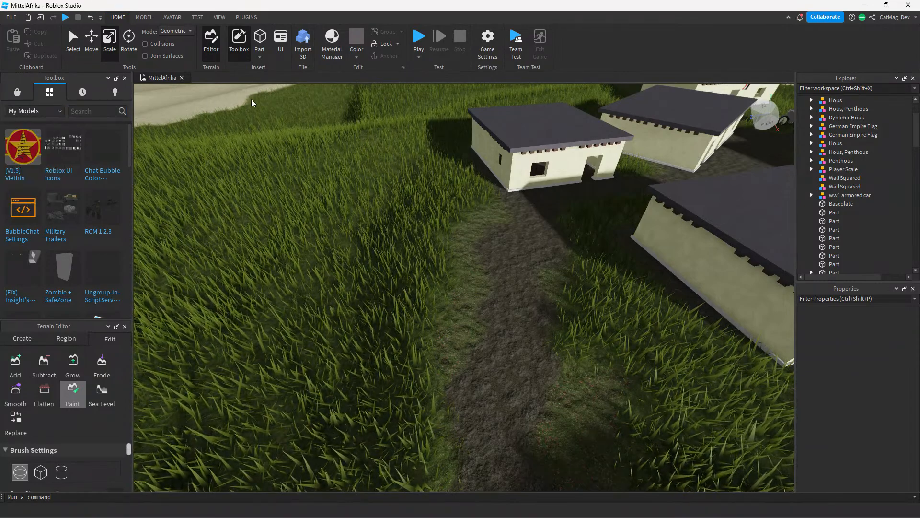
left_click(84, 111)
type("Rp")
key("BackSpace")
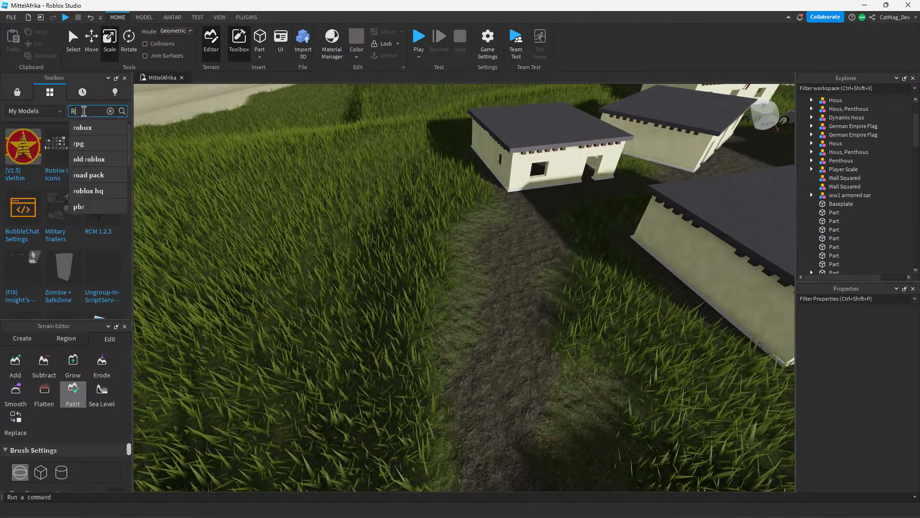
type("oblox Tree Pack")
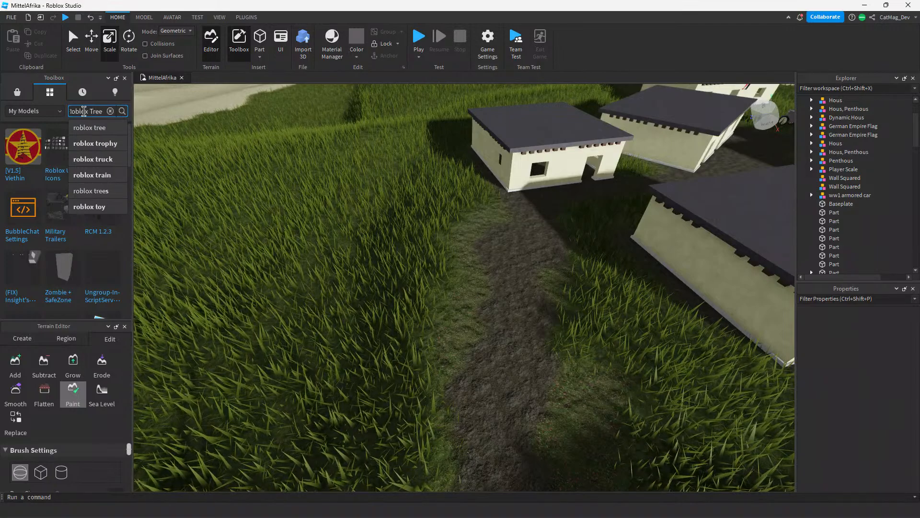
key("Return")
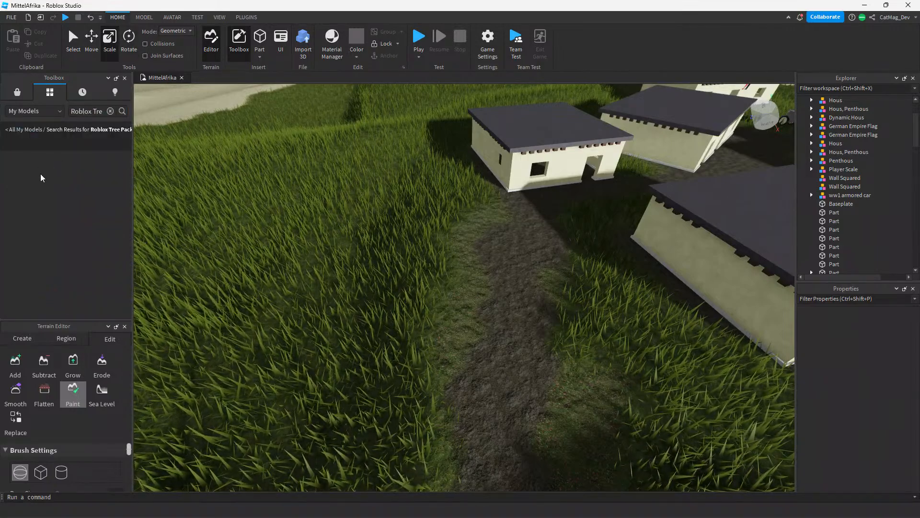
Search the Toolbox marketplace models for "Roblox Trees" and browse the tree models.
left_click(17, 91)
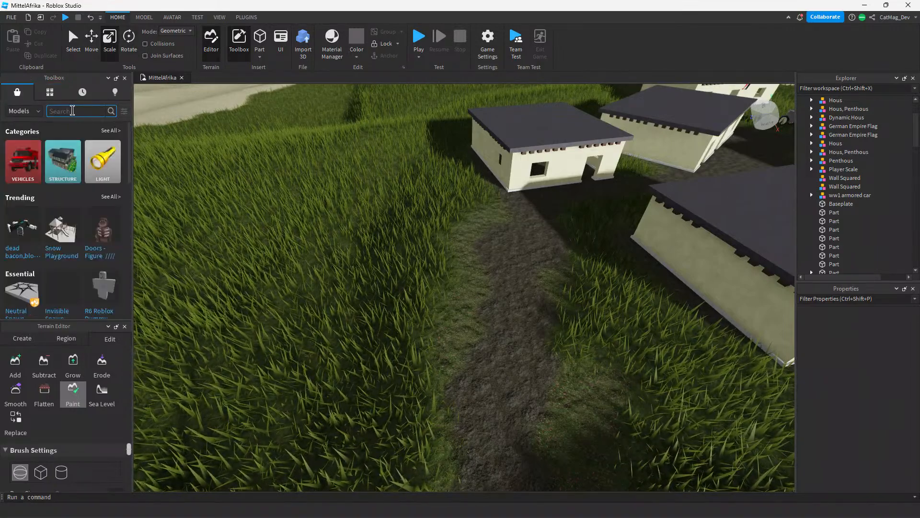
type("Roblox Trees")
key("Return")
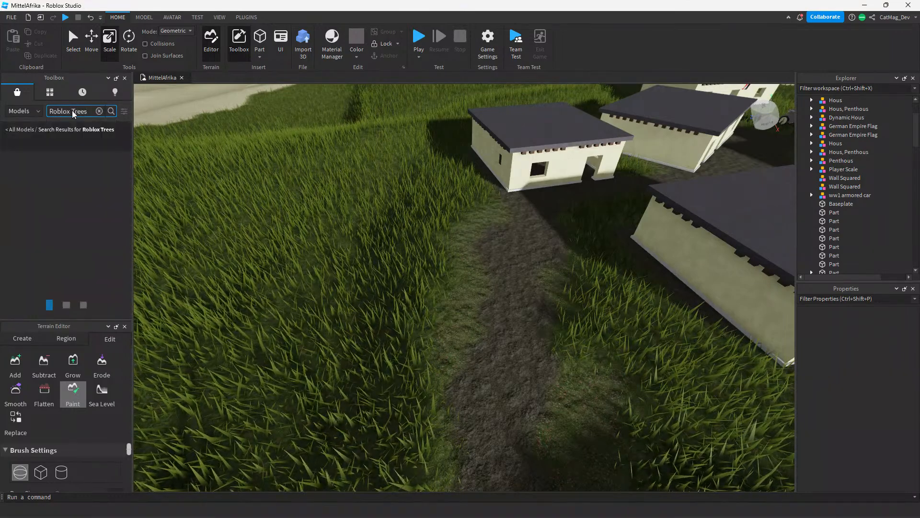
right_click_drag(221, 228, 231, 233)
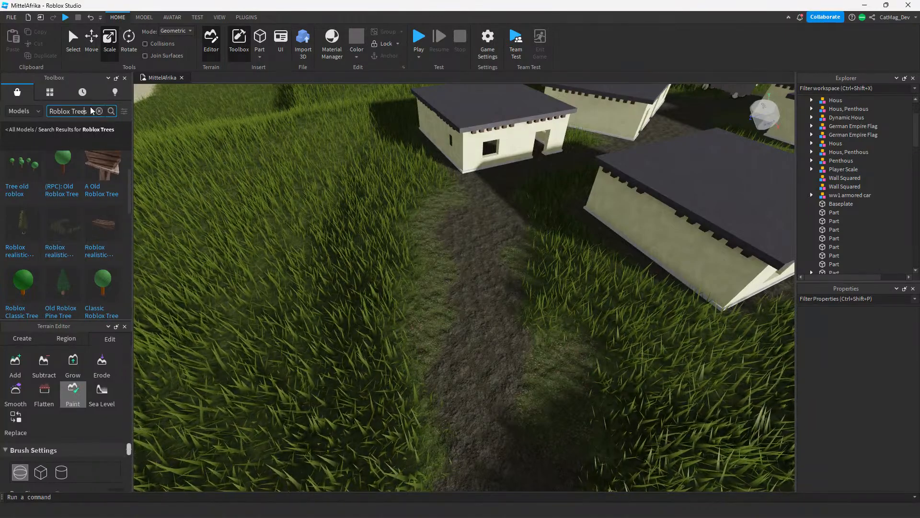
Search the marketplace models for "Roblox Nature Pack" and insert the Roblox Widgeon Tree And Nature Pack.
key("BackSpace")
key("BackSpace")
key("BackSpace")
key("BackSpace")
key("BackSpace")
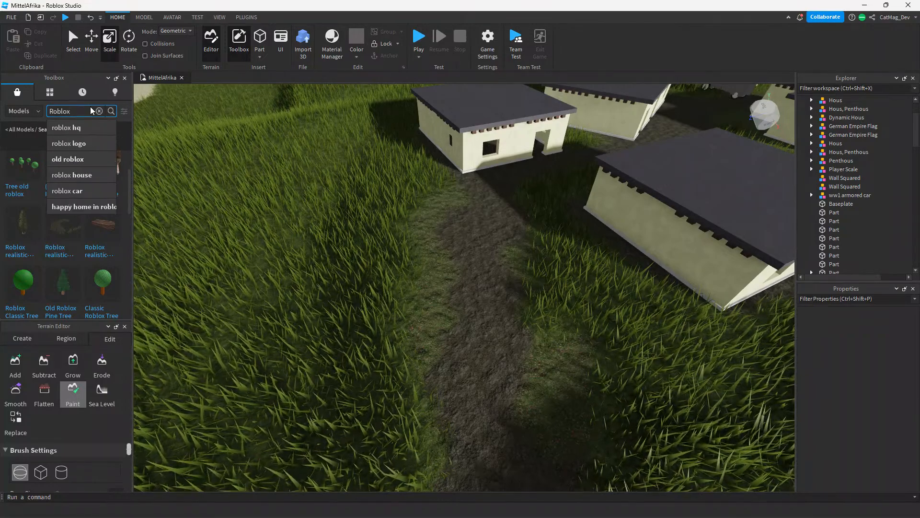
type("Nature Pack")
key("Return")
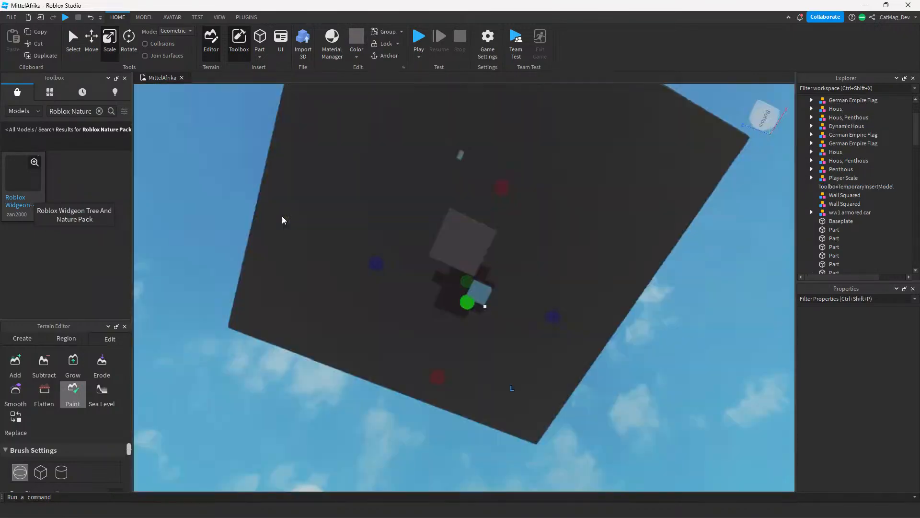
Inspect the inserted trees spread across the map and delete the Trees folder.
right_click_drag(284, 220, 467, 368)
scroll(450, 319, "up", 10)
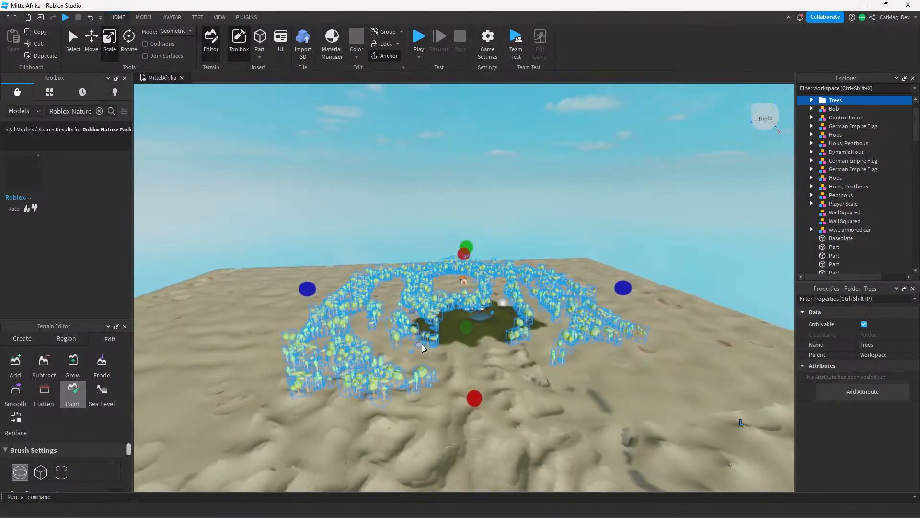
scroll(386, 386, "up", 4)
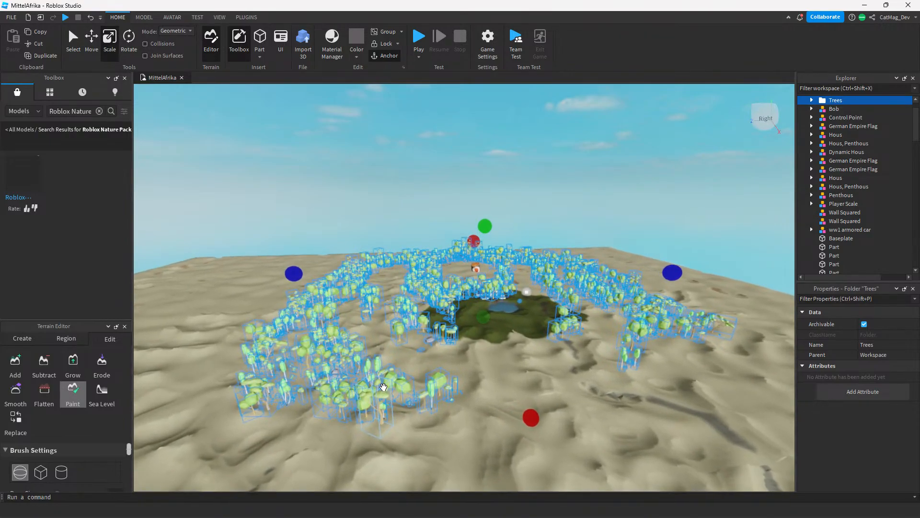
key("Delete")
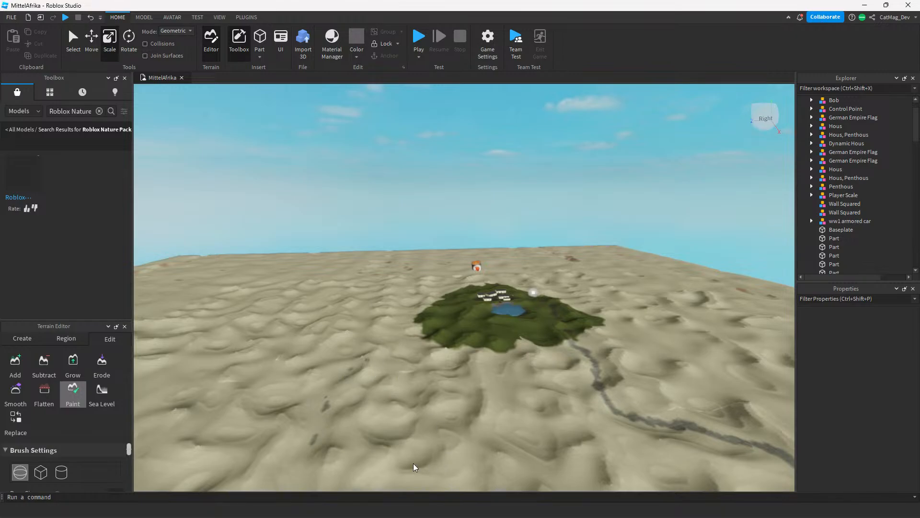
scroll(515, 333, "up", 8)
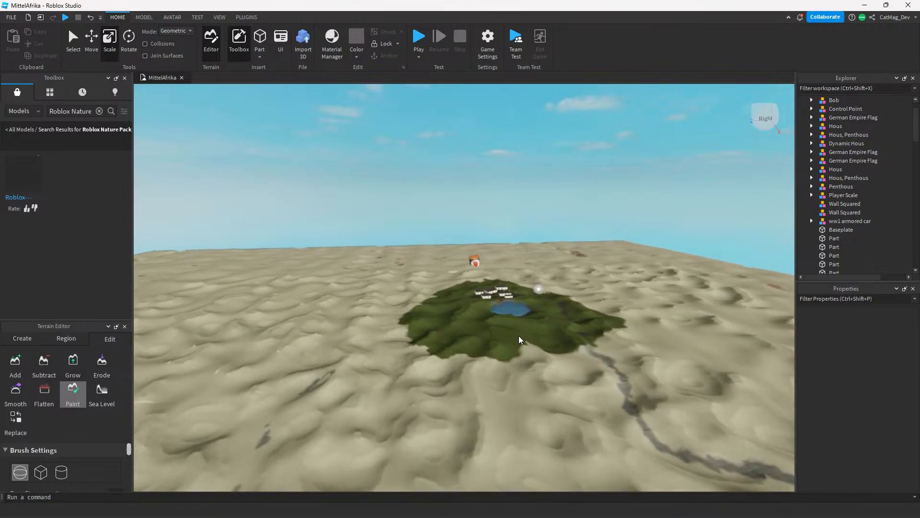
Search the Toolbox marketplace models for "Realistic Tree".
scroll(537, 326, "up", 6)
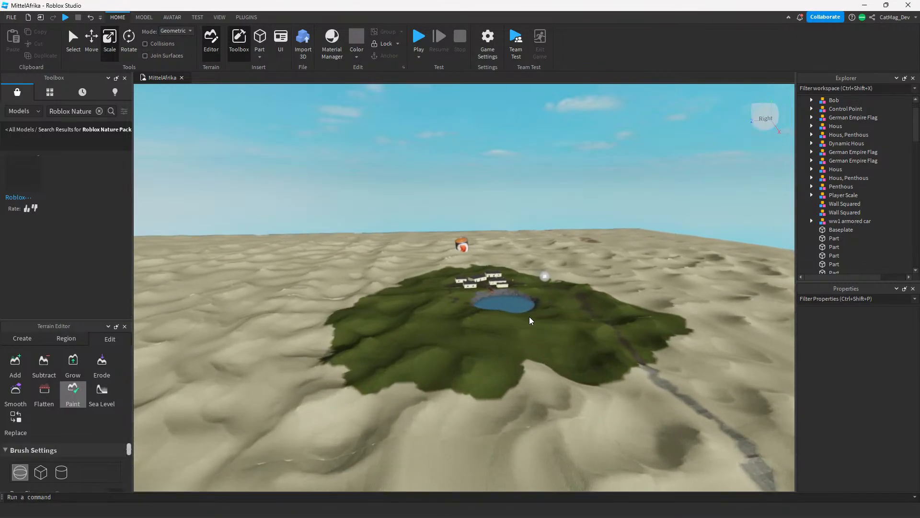
scroll(528, 319, "up", 4)
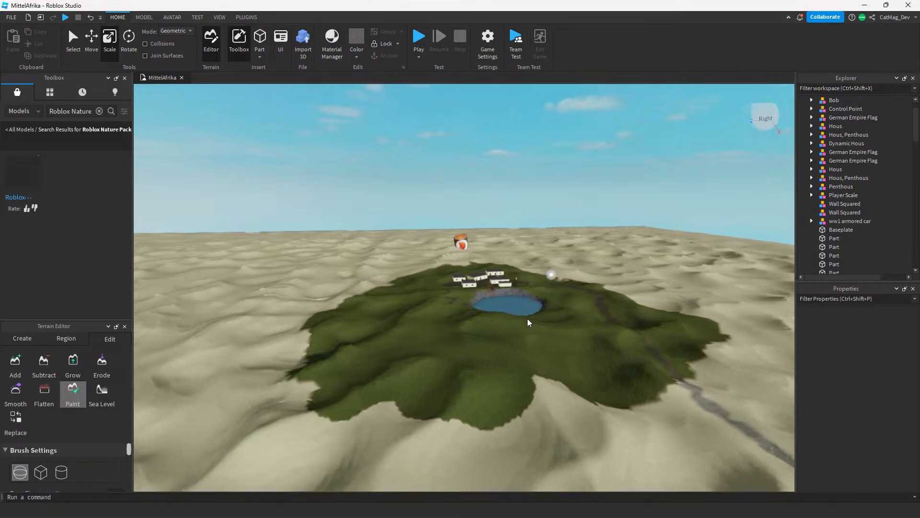
scroll(527, 318, "up", 4)
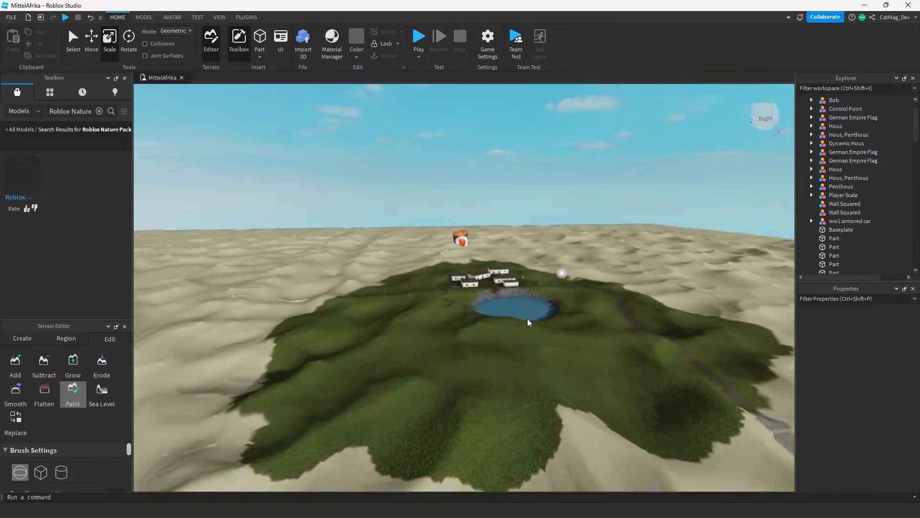
scroll(527, 318, "up", 5)
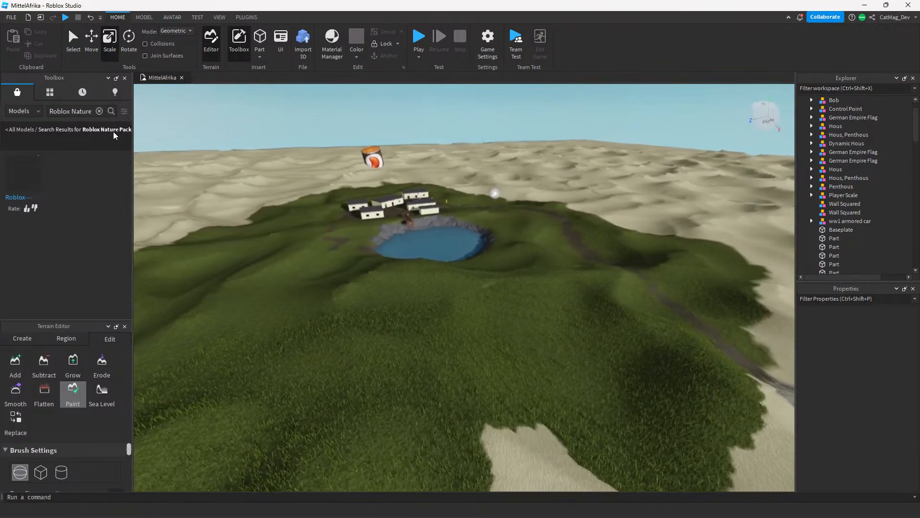
left_click(98, 110)
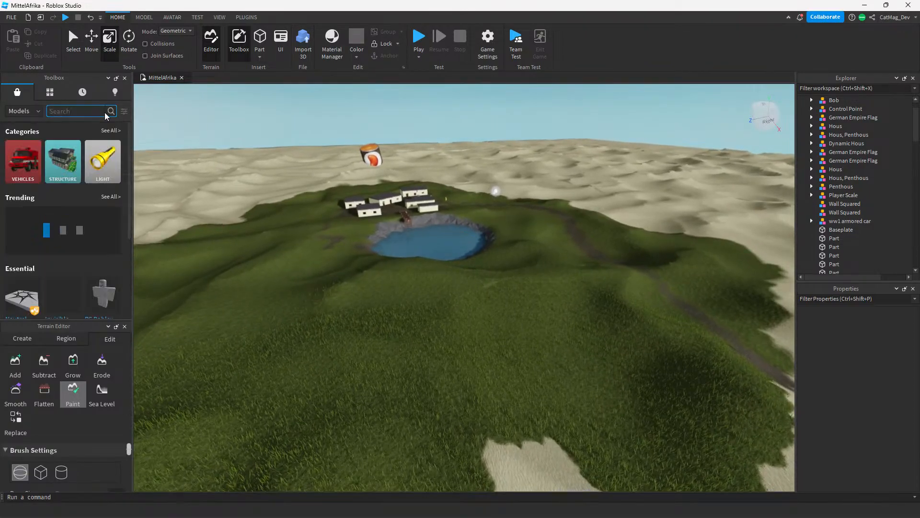
type("Real")
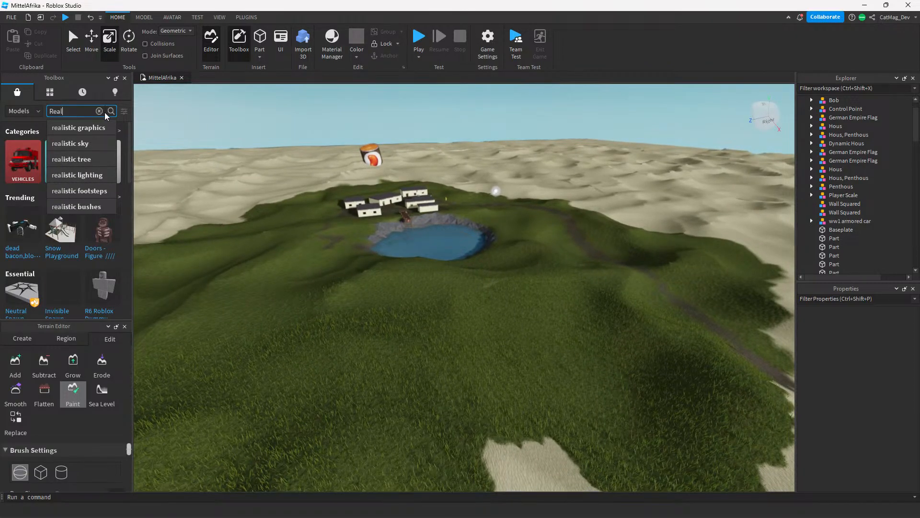
type("istic Tree")
key("Return")
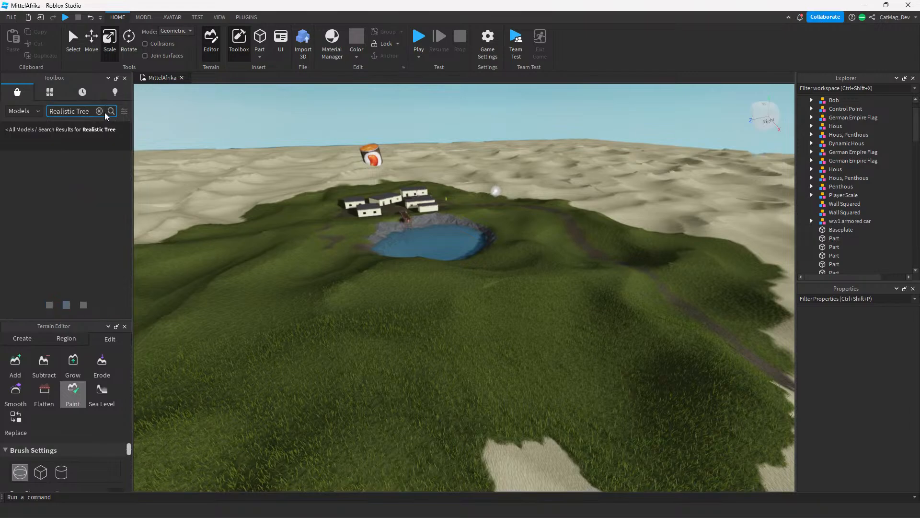
Try the first Realistic Tree model on the grass beside the pond, and delete it.
scroll(234, 223, "up", 6)
right_click_drag(253, 197, 281, 205)
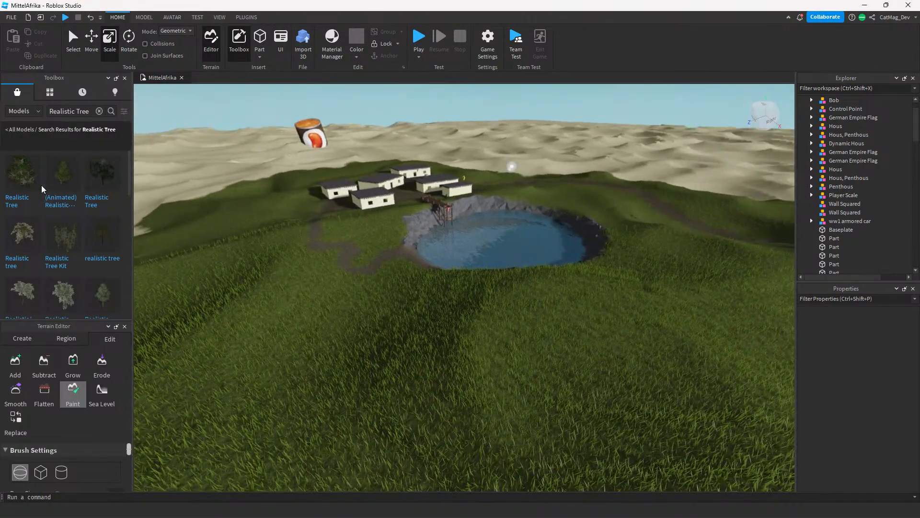
key("w")
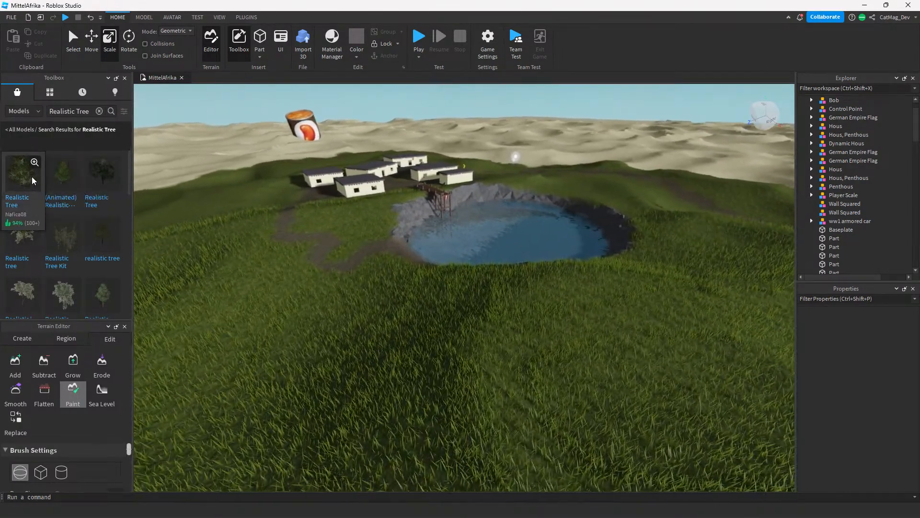
left_click_drag(31, 176, 443, 314)
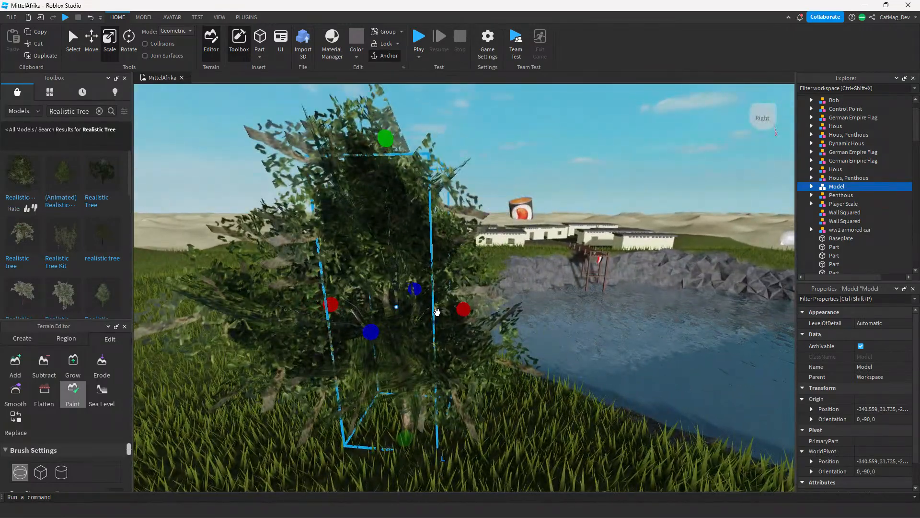
key("Delete")
right_click_drag(460, 243, 434, 256)
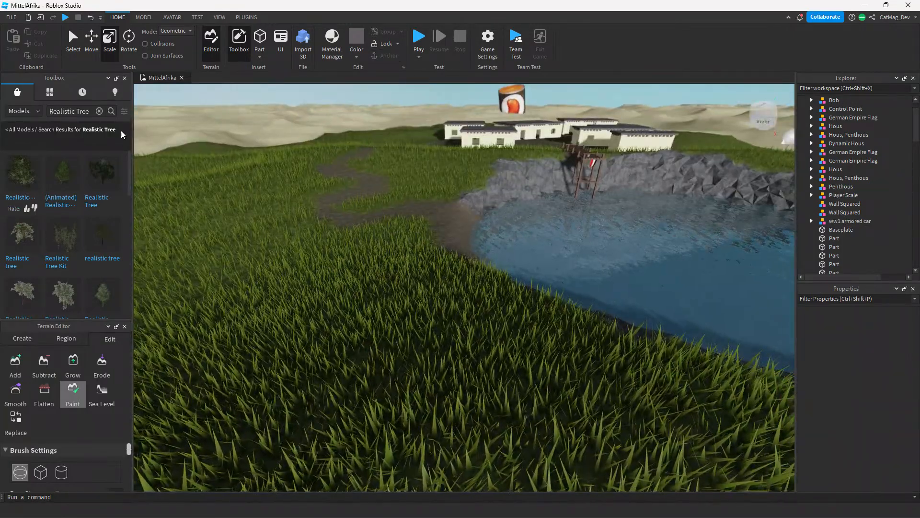
Search the marketplace models for "Dates", a two-word term starting with "Date", and "Oasis Trees".
left_click(98, 110)
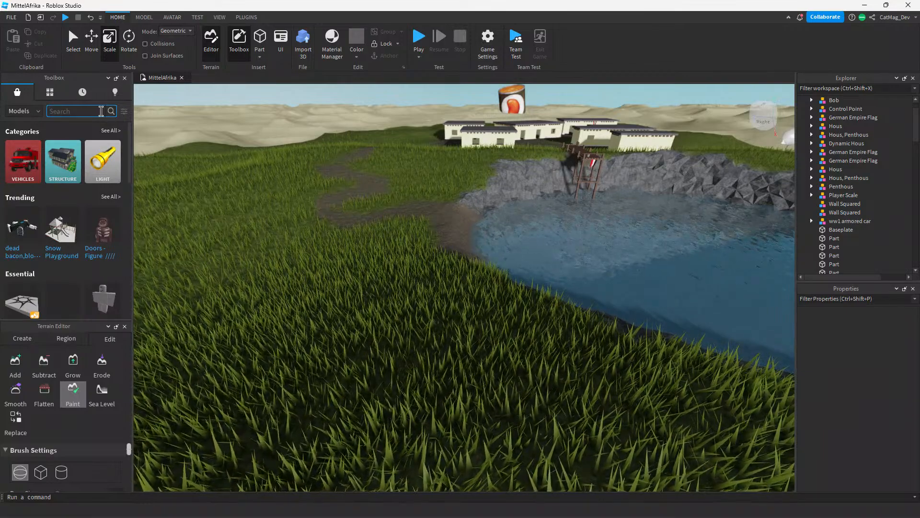
mouse_move(377, 253)
right_mouse_down()
mouse_move(390, 262)
mouse_move(383, 254)
right_mouse_up()
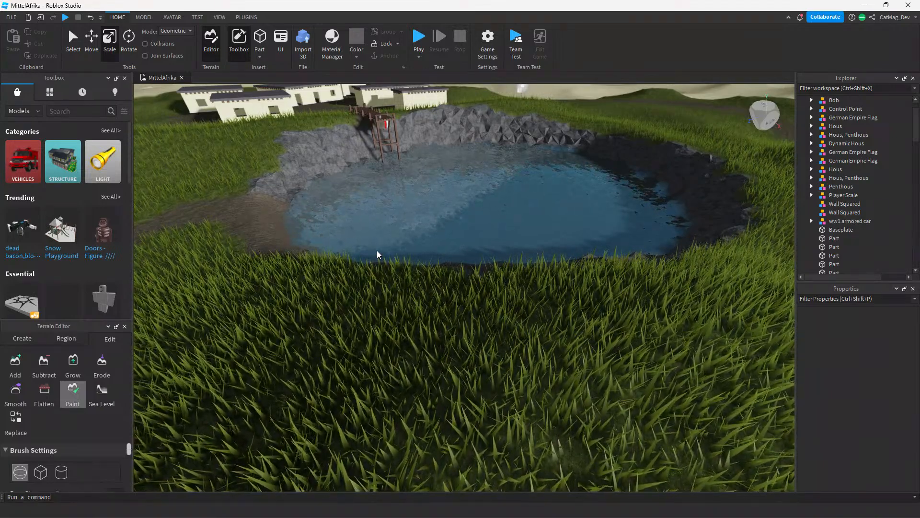
left_click(80, 113)
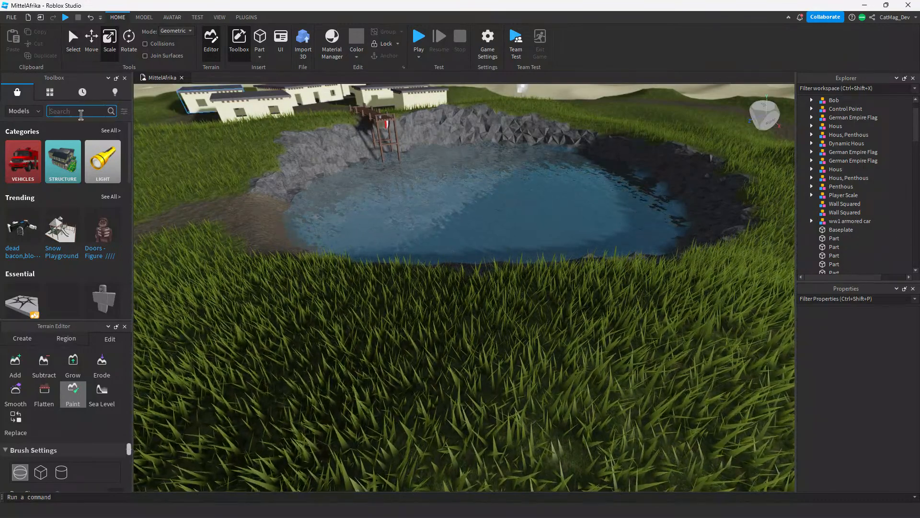
type("Dates")
key("Return")
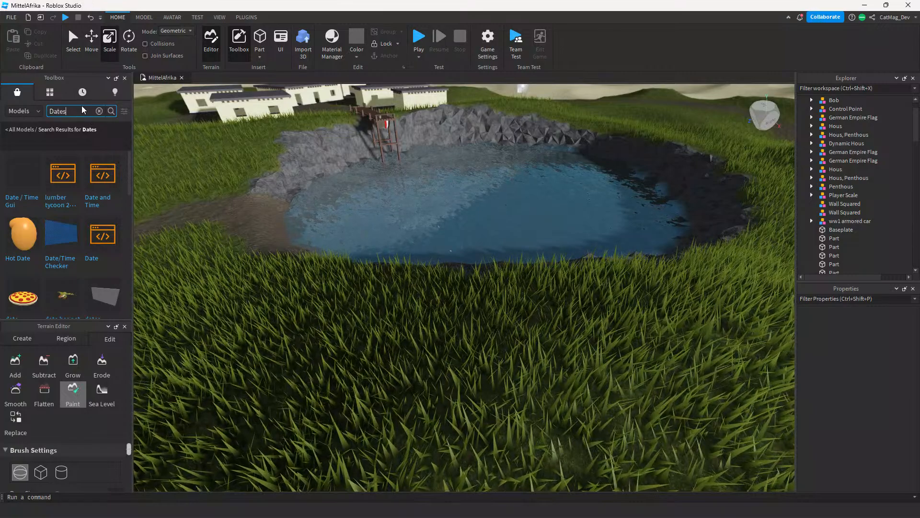
left_click(83, 110)
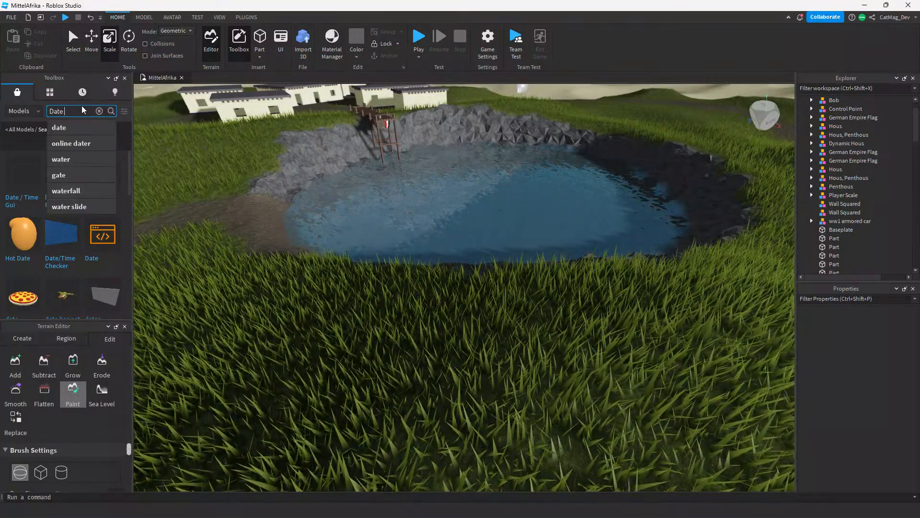
type("Timer")
key("Return")
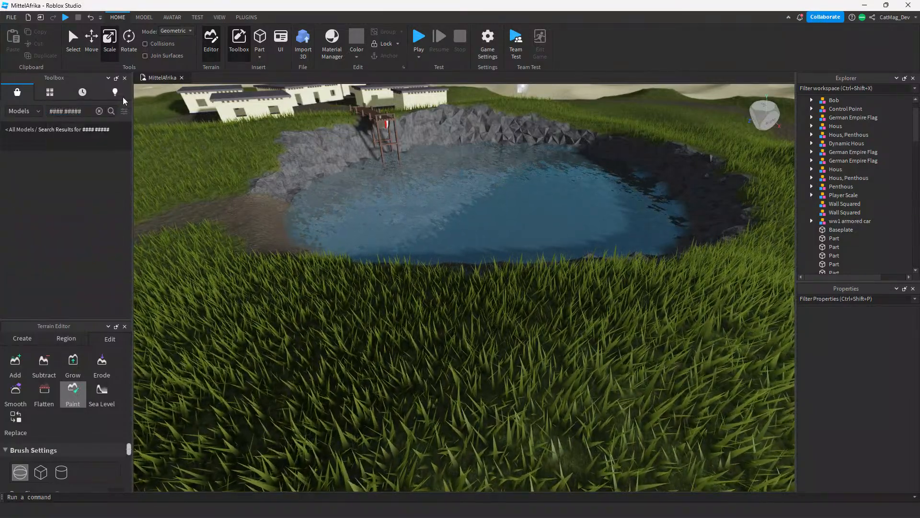
left_click(99, 111)
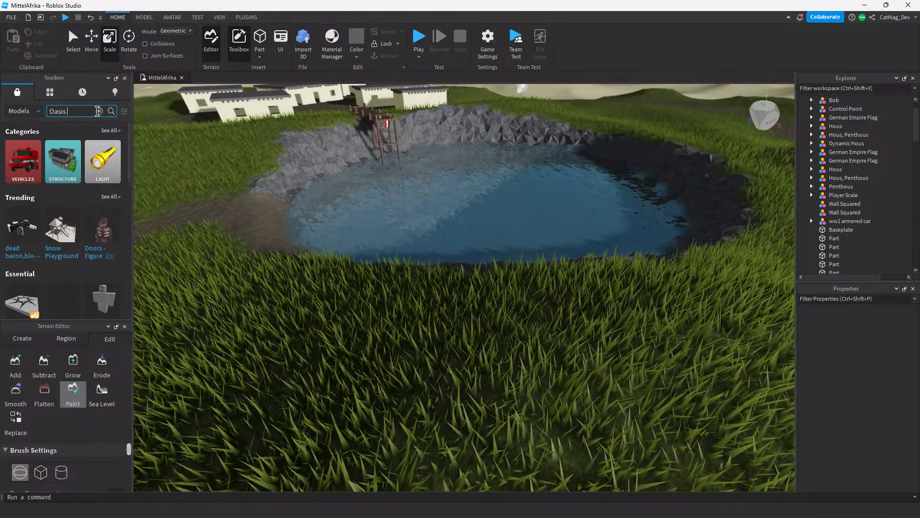
type("es")
key("Return")
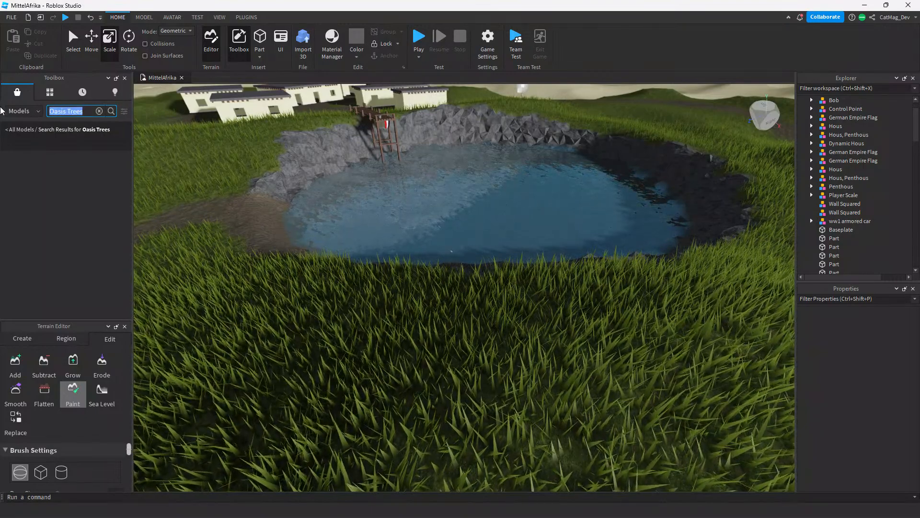
Search the marketplace models for "Palm Trees", insert the palm tree model and place it beside the village house near the jetty.
type("Palm Trees")
key("Return")
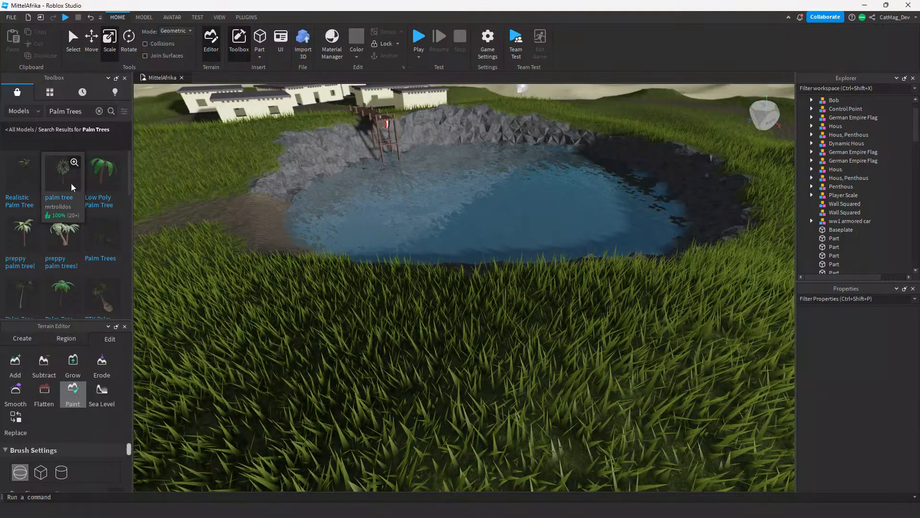
left_click(72, 187)
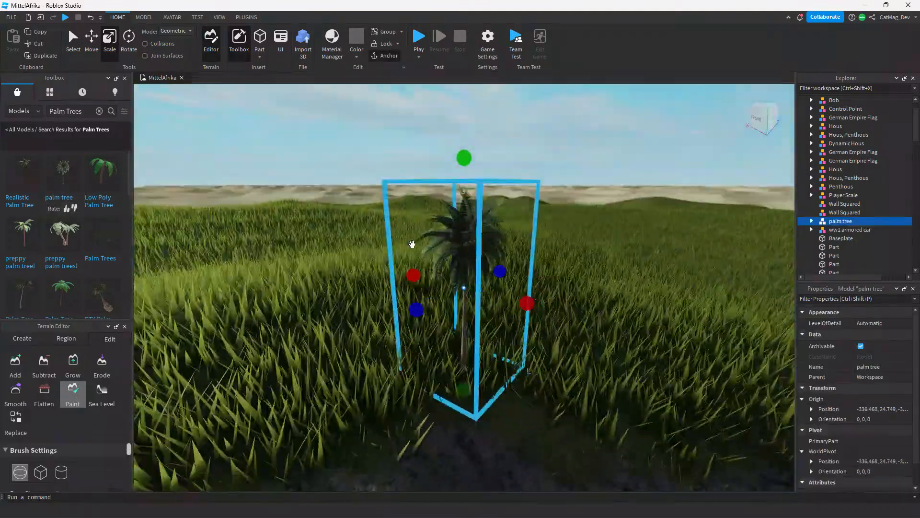
left_click_drag(412, 244, 351, 256)
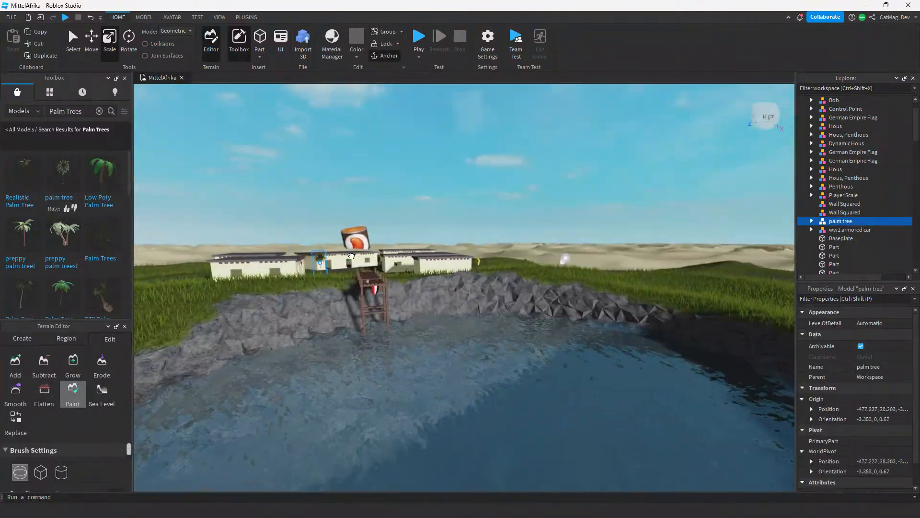
key("f")
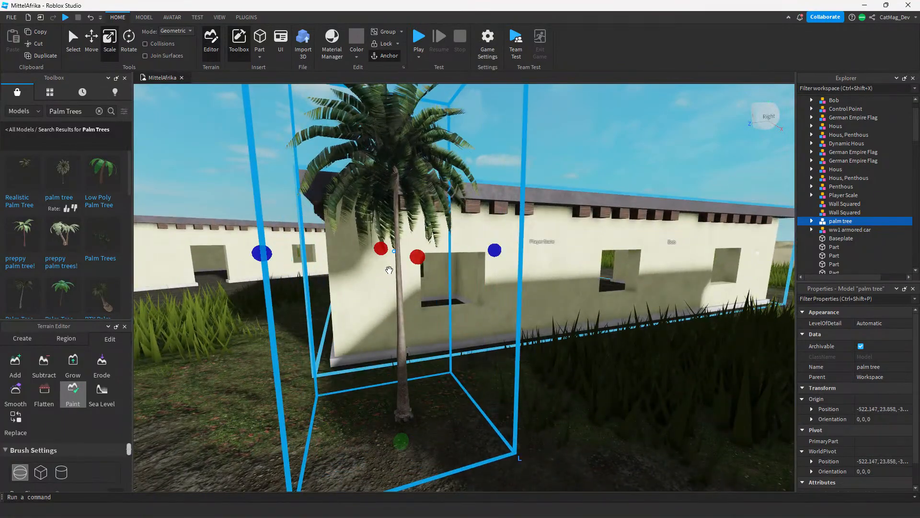
Scale up the palm tree and reposition it on the ground in front of the house corner.
left_click_drag(424, 142, 421, 91)
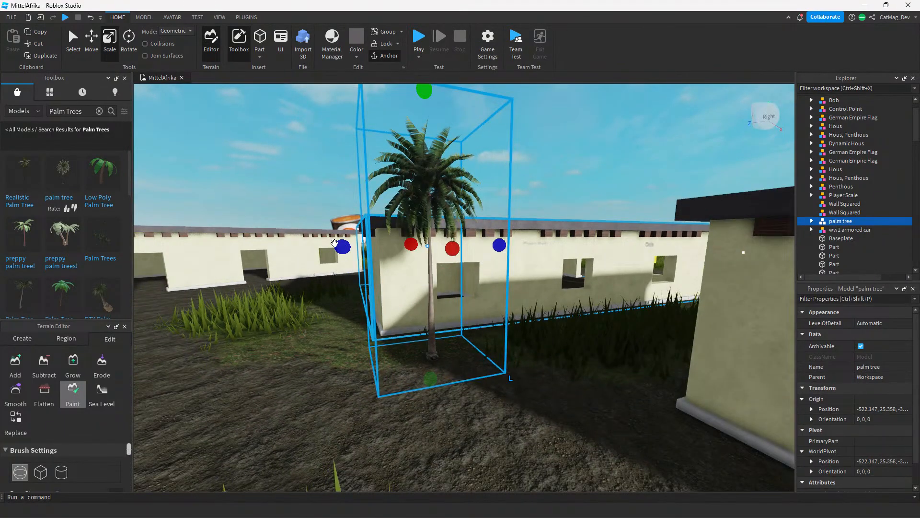
left_click_drag(338, 243, 324, 246)
left_click_drag(426, 342, 435, 411)
left_click(439, 432)
right_click_drag(439, 432, 446, 434)
key("w")
key("s")
key("w")
key("s")
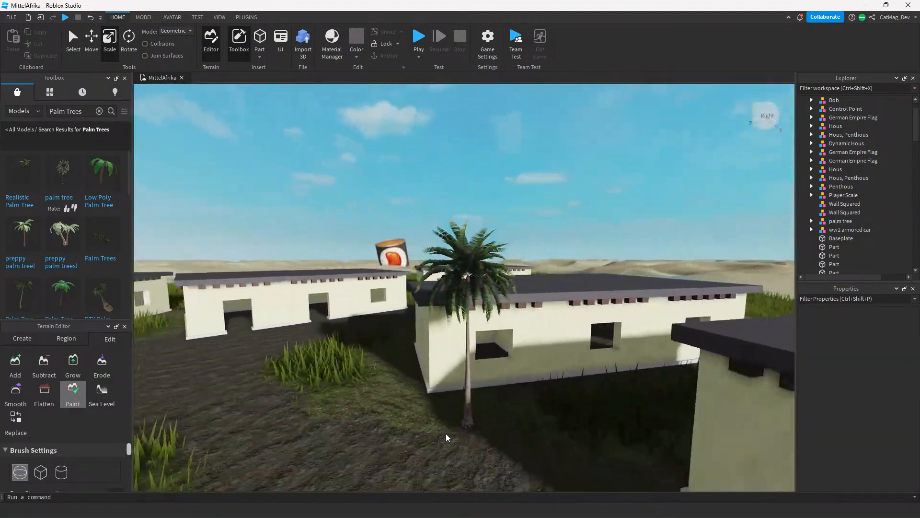
key("w")
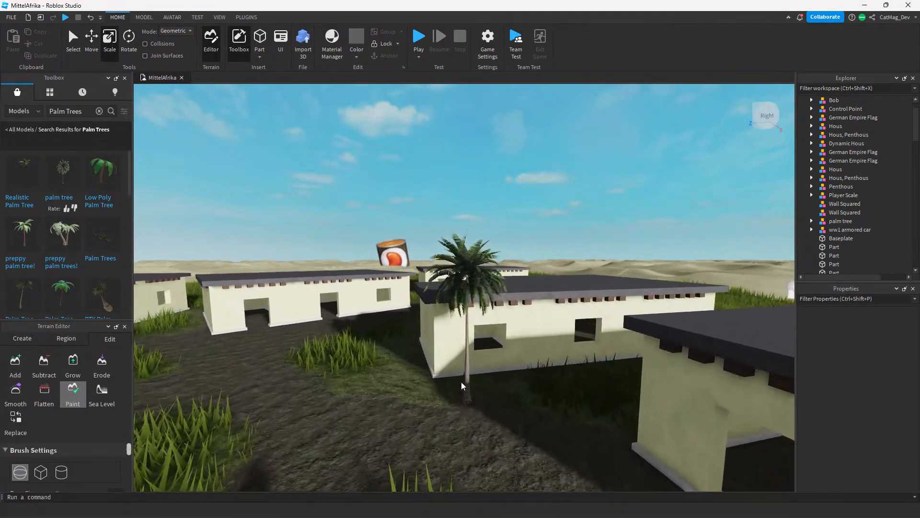
Move the palm tree away from the house corner onto the short grass beside the dirt path.
left_click_drag(469, 403, 408, 467)
left_click(409, 467)
key("s")
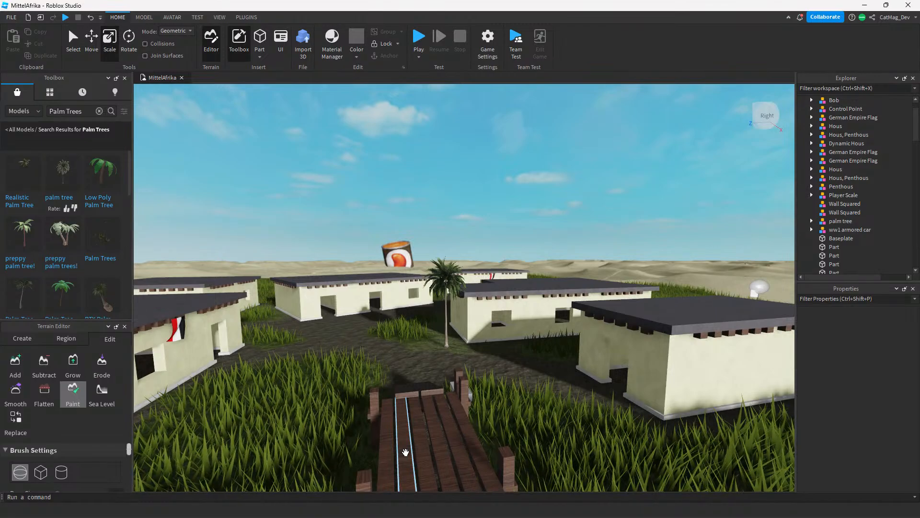
key("w")
key("d")
key("w")
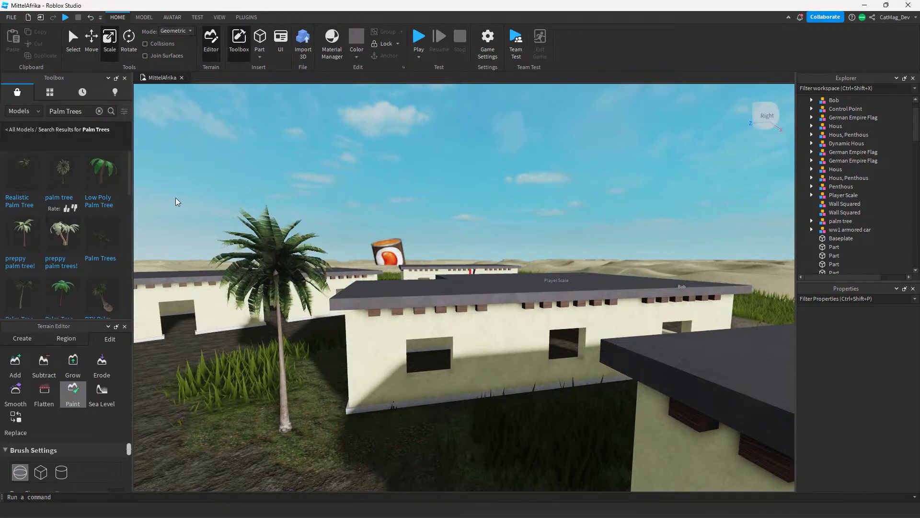
Browse more of the palm tree models and look over the village around the placed palm.
scroll(159, 269, "down", 2)
scroll(109, 251, "down", 2)
scroll(188, 299, "up", 1)
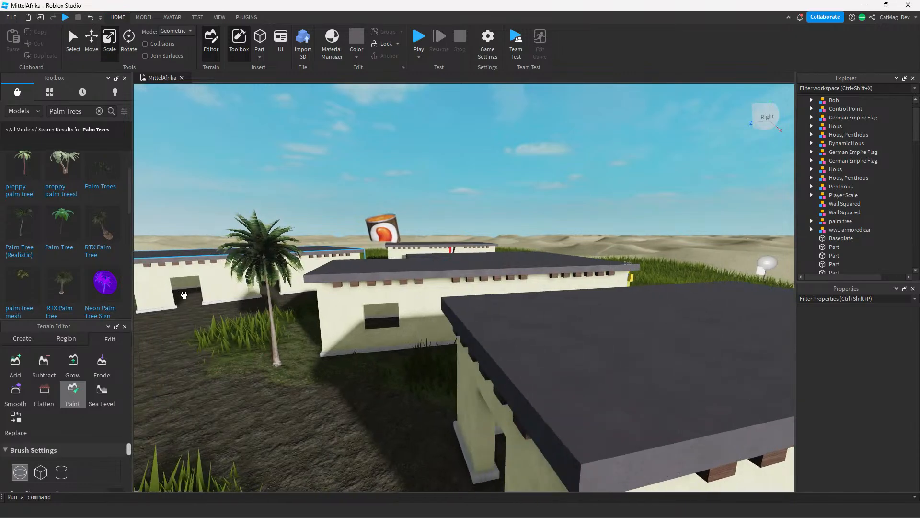
right_click_drag(189, 299, 221, 295)
scroll(188, 299, "down", 2)
scroll(188, 299, "down", 2)
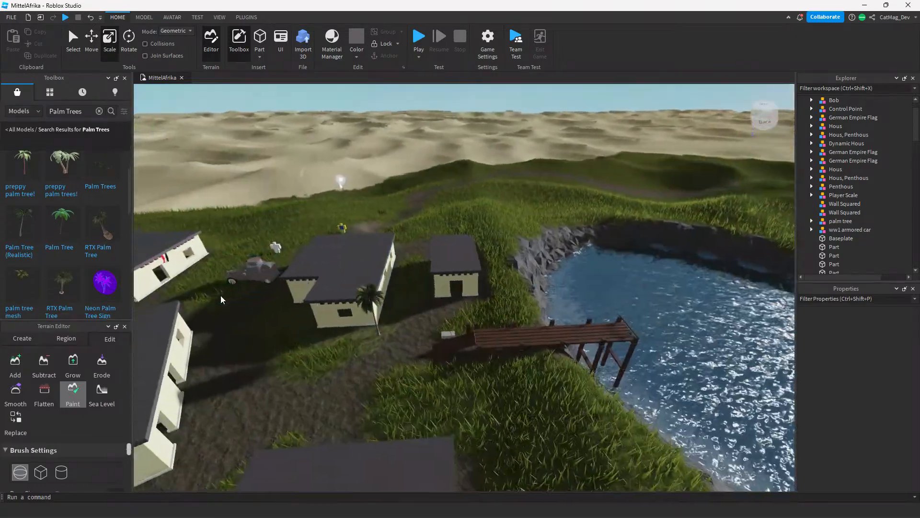
scroll(408, 327, "up", 4)
Select the placed palm tree and inspect its nested models in the object hierarchy.
left_click(362, 355)
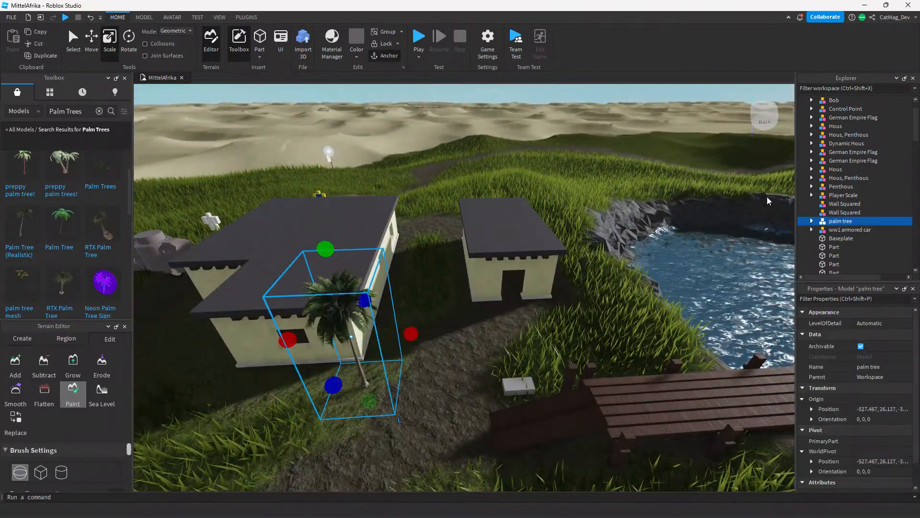
left_click(811, 221)
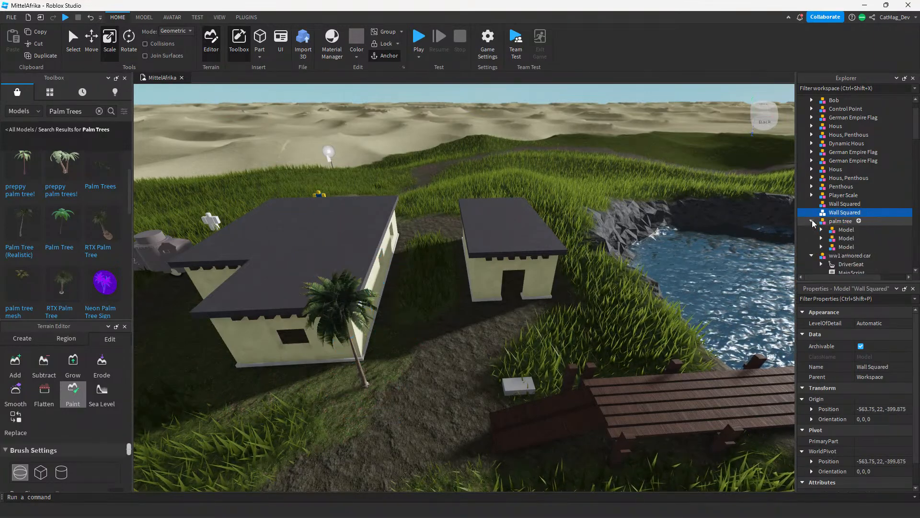
left_click(834, 247)
left_click(833, 230)
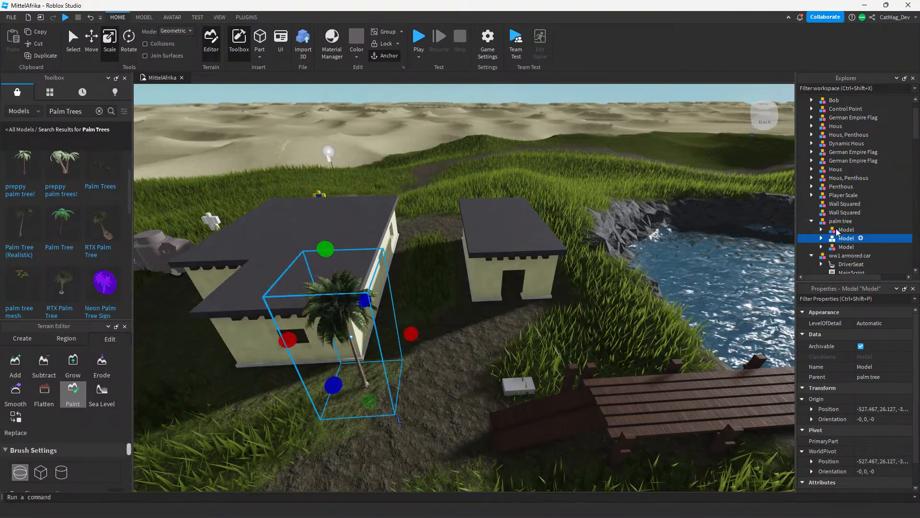
left_click(820, 230)
left_click(820, 230)
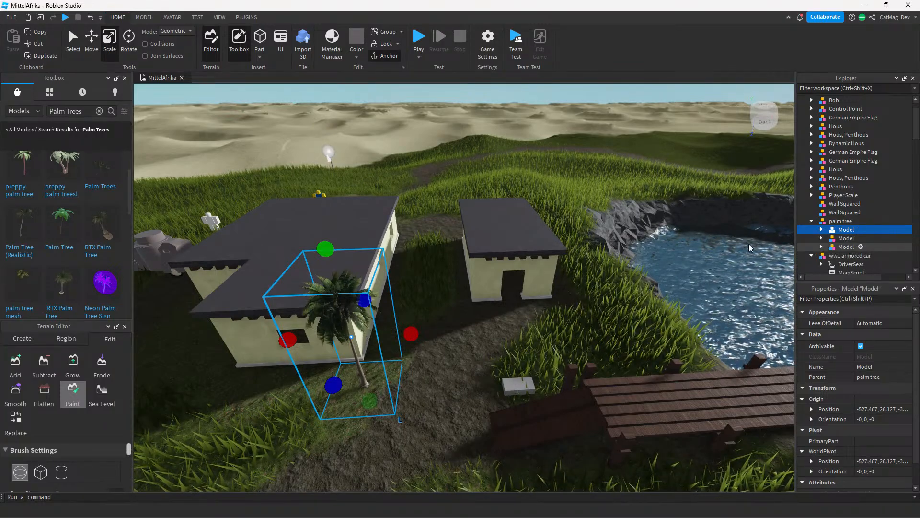
left_click(627, 281)
scroll(500, 278, "up", 5)
scroll(500, 280, "up", 5)
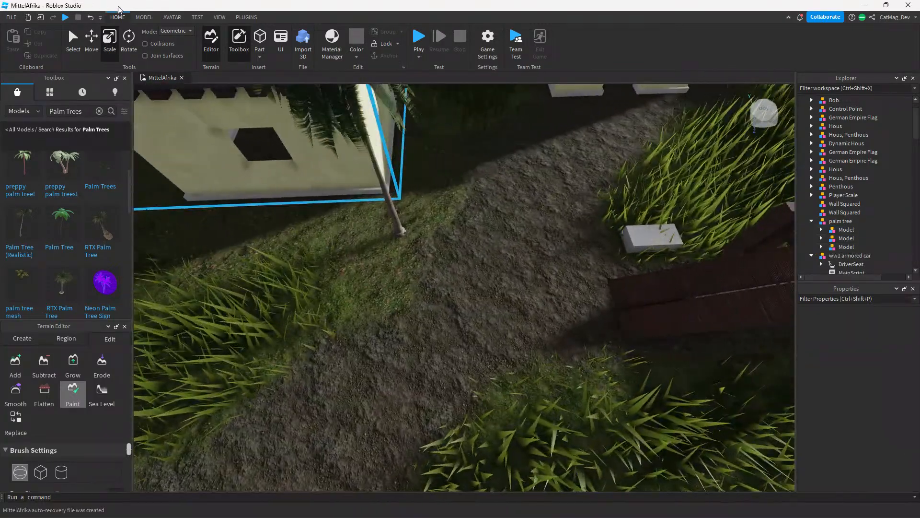
Start a playtest of the village from the current camera position and stop it again.
left_click(197, 18)
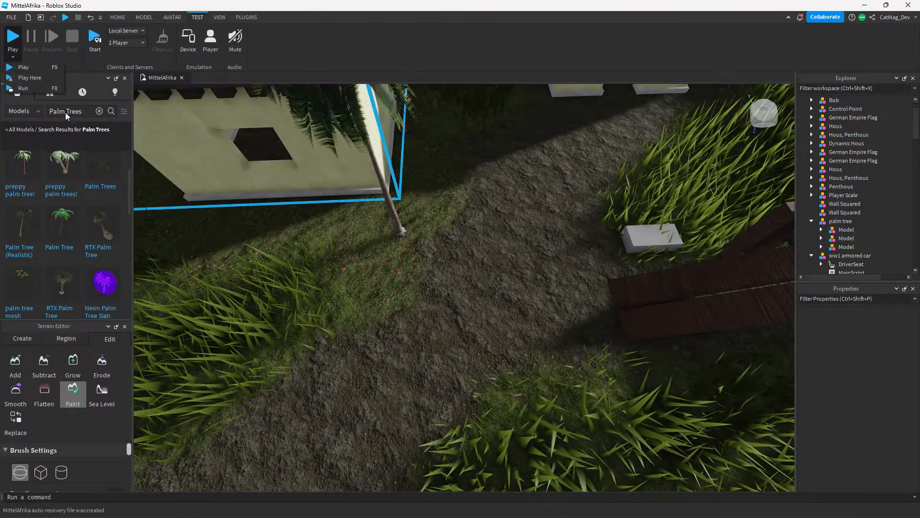
left_click(13, 56)
left_click(40, 76)
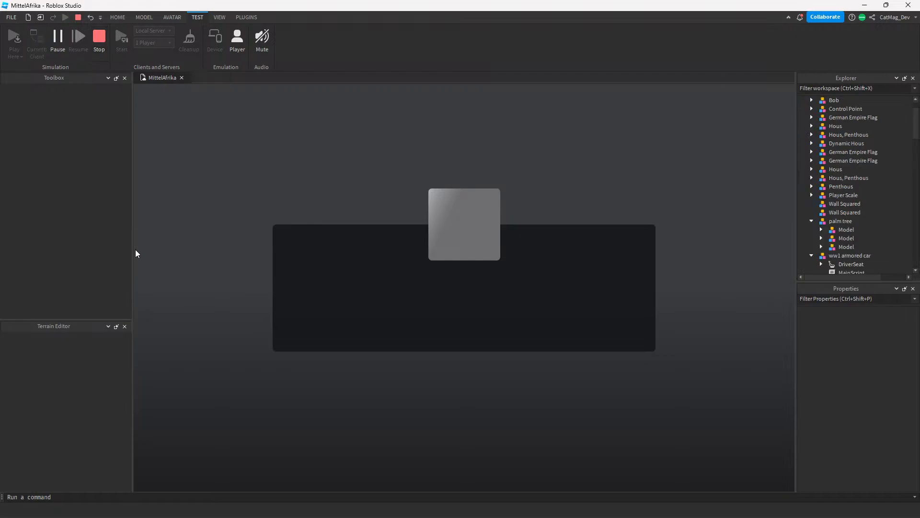
key("shift+F5")
Open a second Studio window, close its baseplate and browse the group games of the Kingdom of Prussia and German Empire owners.
left_click(26, 17)
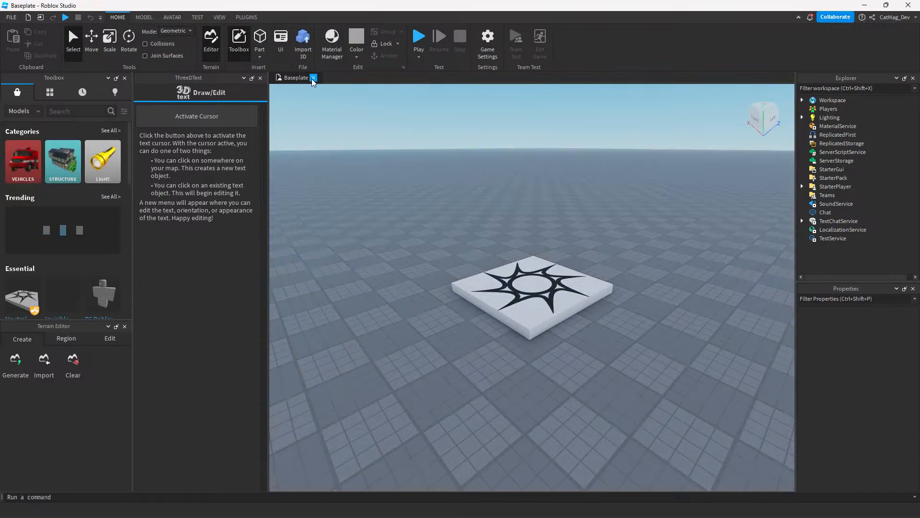
left_click(461, 275)
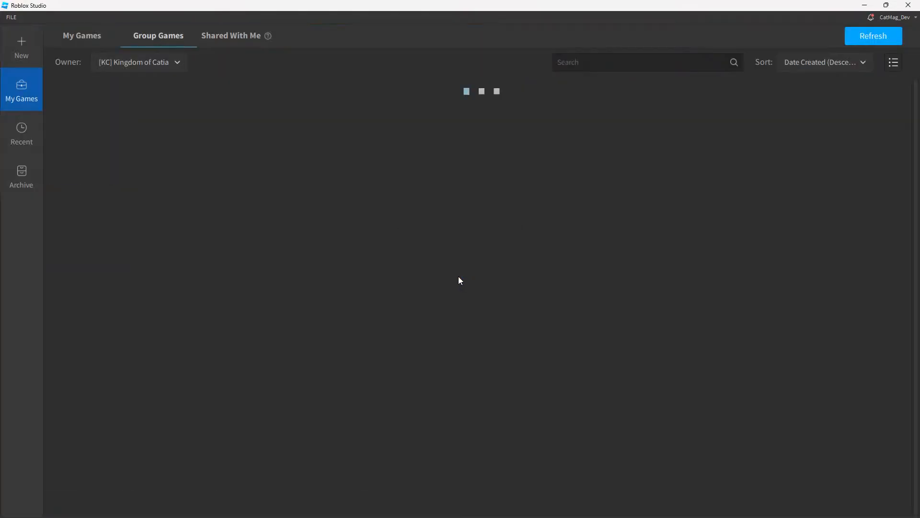
left_click(119, 62)
scroll(127, 103, "down", 3)
left_click(129, 106)
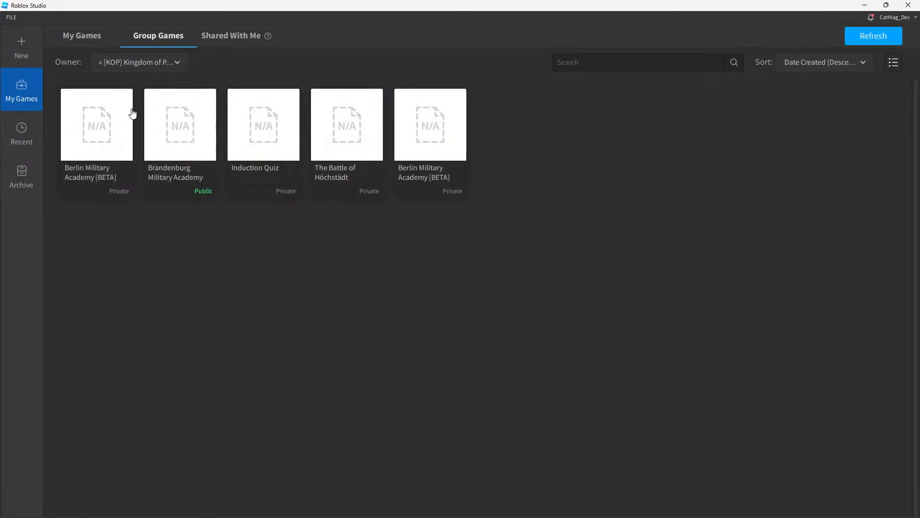
left_click(141, 66)
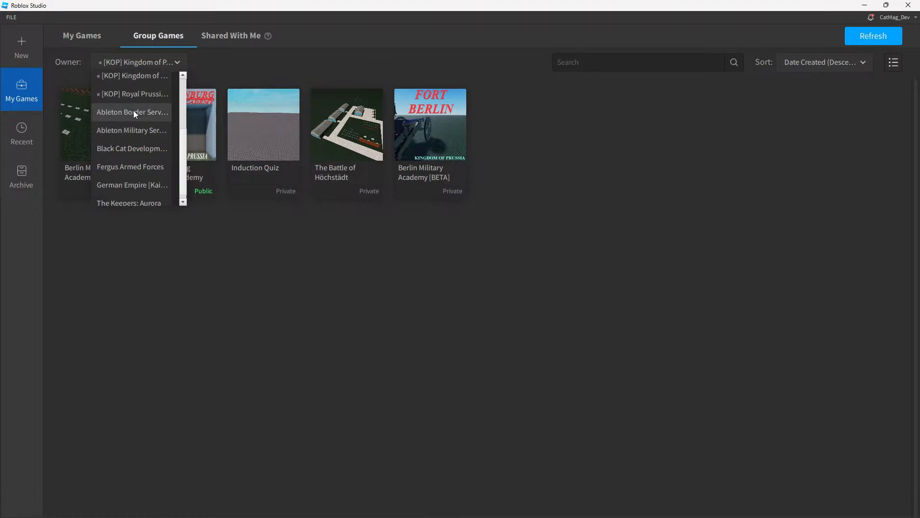
left_click(144, 176)
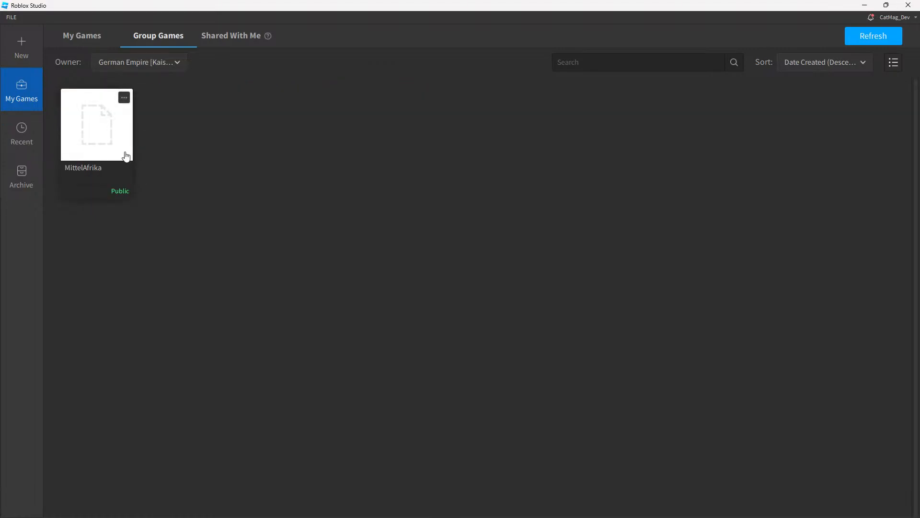
Return to the MittelAfrika window and examine the StarterPlayer script folders in its object hierarchy.
mouse_move(568, 509)
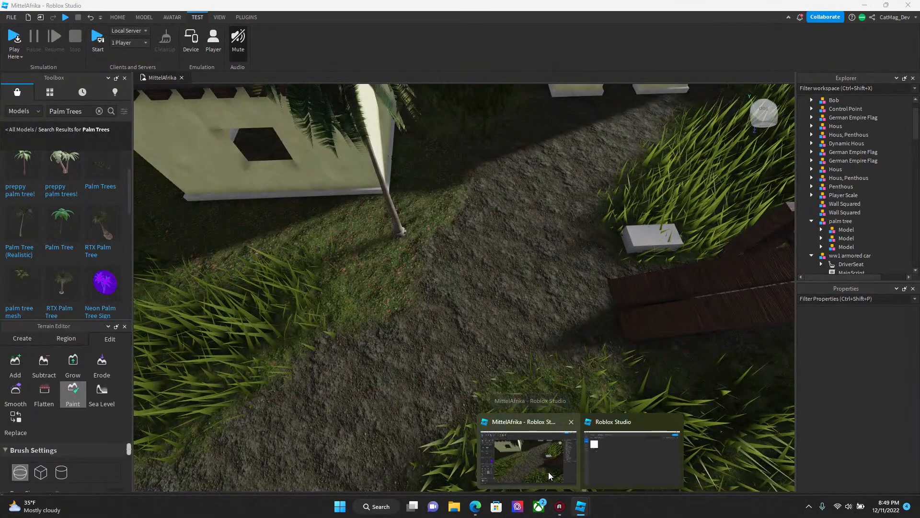
left_click(548, 472)
left_click_drag(916, 111, 917, 253)
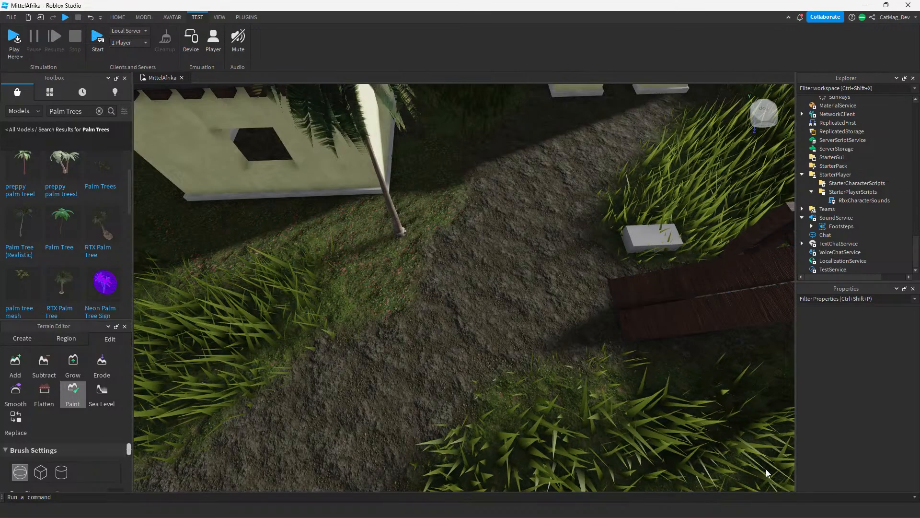
Switch to the game browser window and open the ??? place from the Black Cat Development group games.
mouse_move(580, 506)
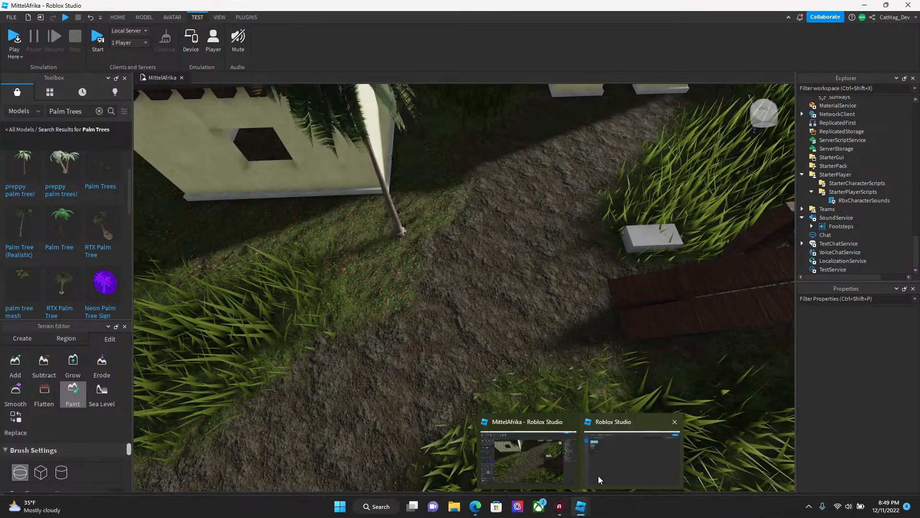
left_click(598, 476)
left_click(158, 63)
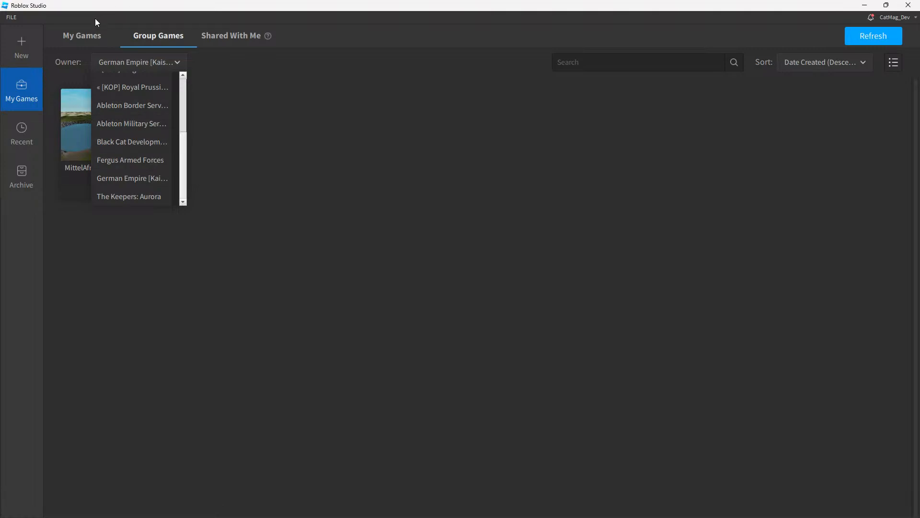
left_click(312, 168)
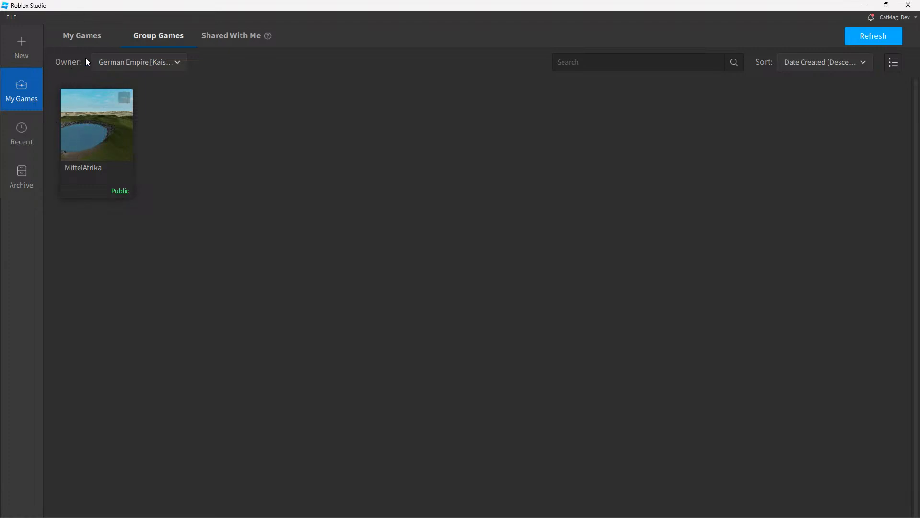
left_click(123, 61)
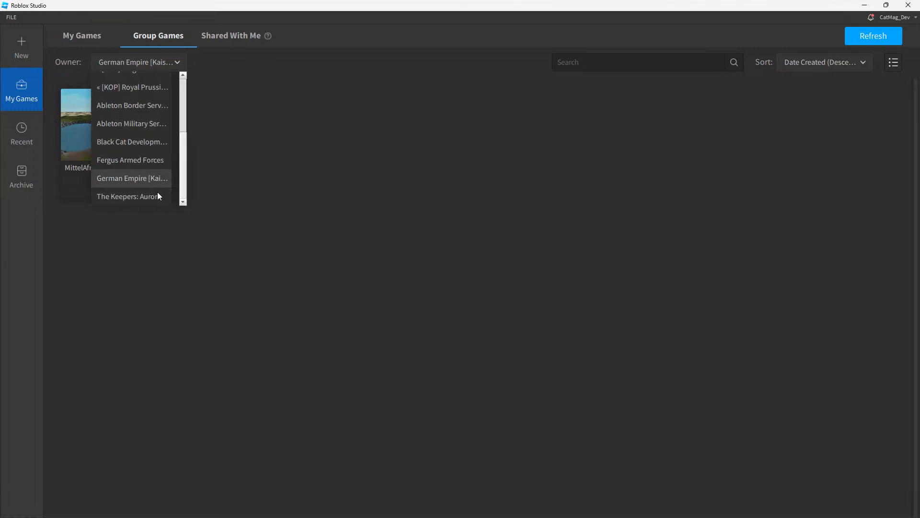
scroll(150, 161, "up", 2)
scroll(158, 168, "down", 1)
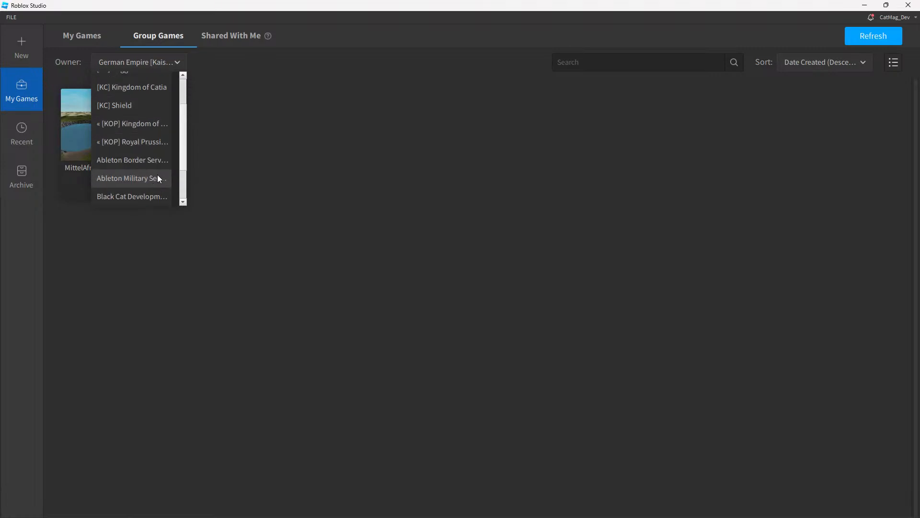
left_click(154, 200)
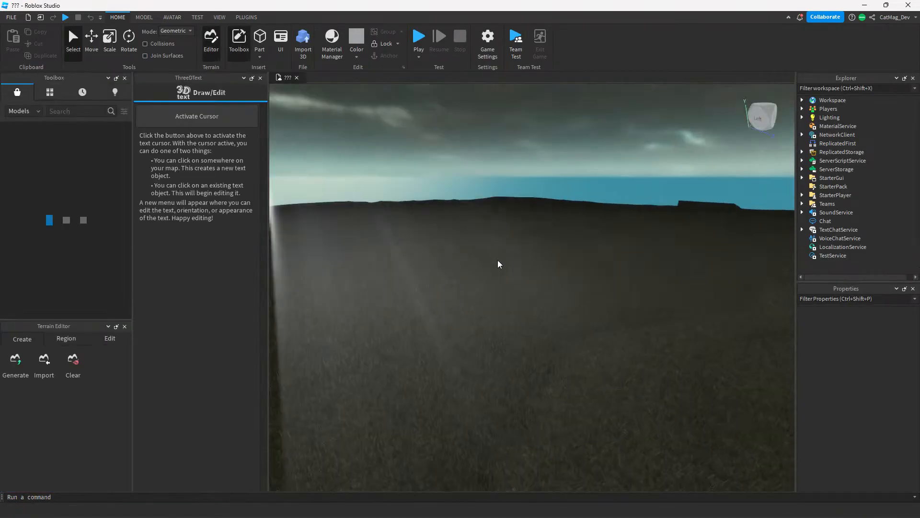
Copy the ShiftToRun script from StarterCharacterScripts in the ??? place.
right_click_drag(498, 260, 497, 250)
scroll(498, 249, "down", 3)
right_click_drag(637, 181, 637, 181)
key("d")
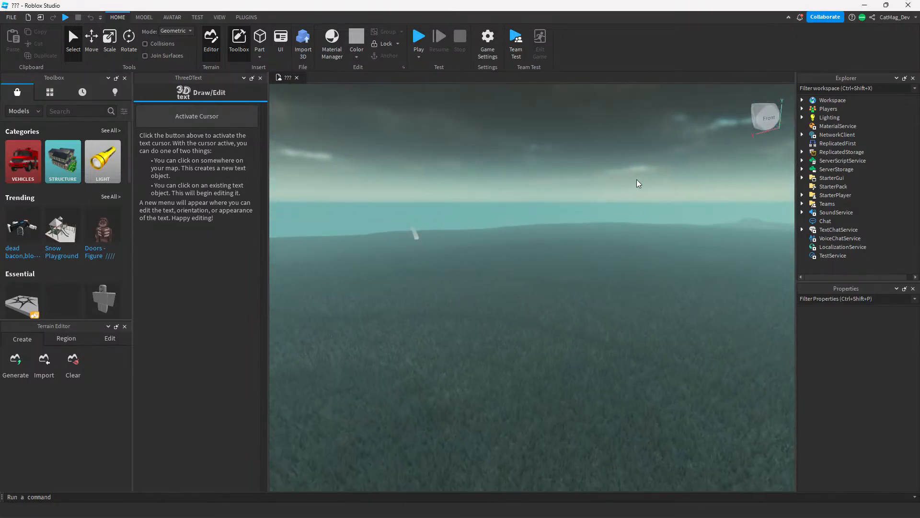
left_click(802, 204)
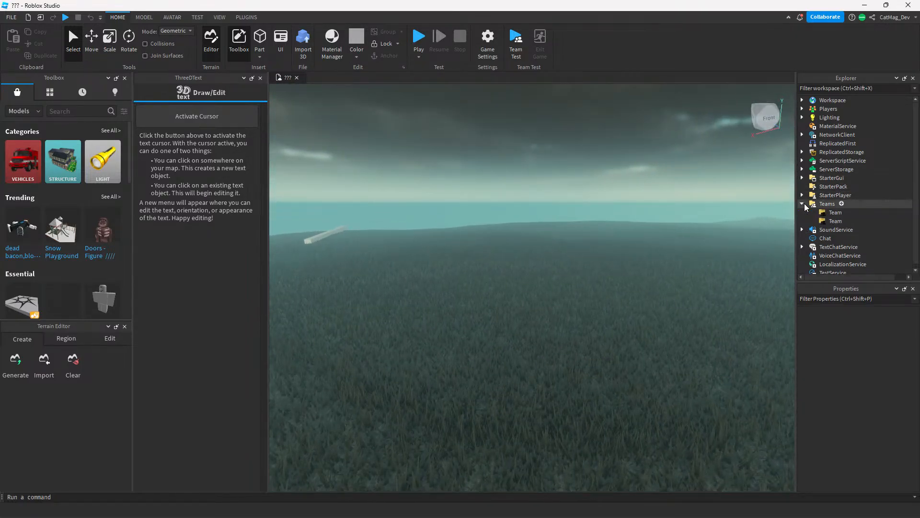
left_click(801, 195)
left_click(812, 213)
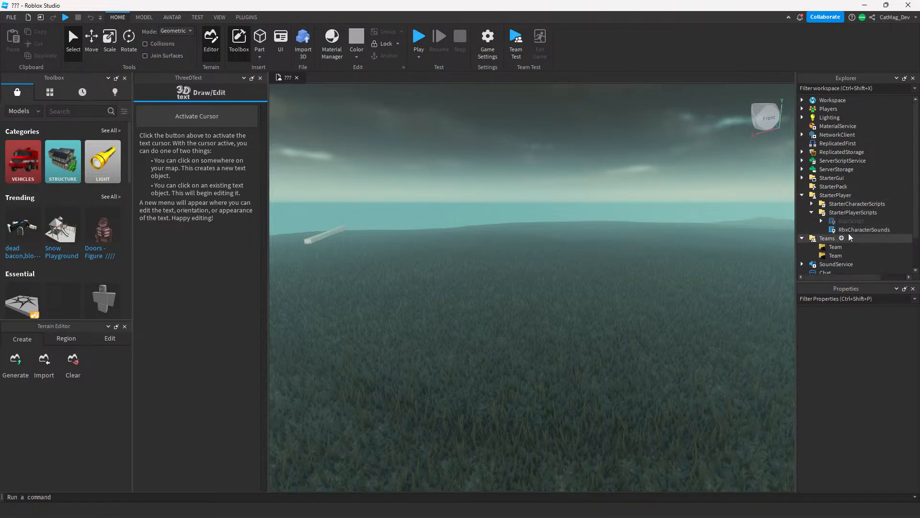
left_click(811, 204)
left_click(842, 214)
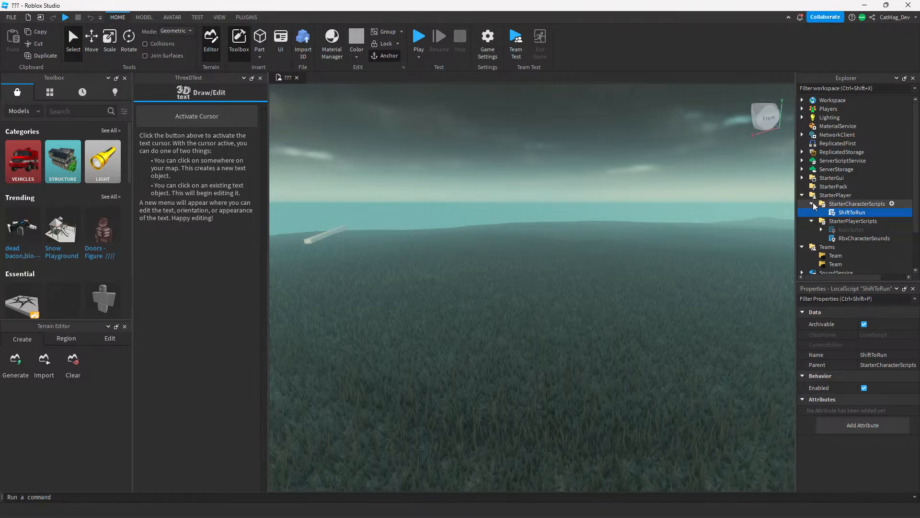
key("ctrl+c")
Switch to MittelAfrika and paste the ShiftToRun script into its StarterCharacterScripts.
mouse_move(580, 508)
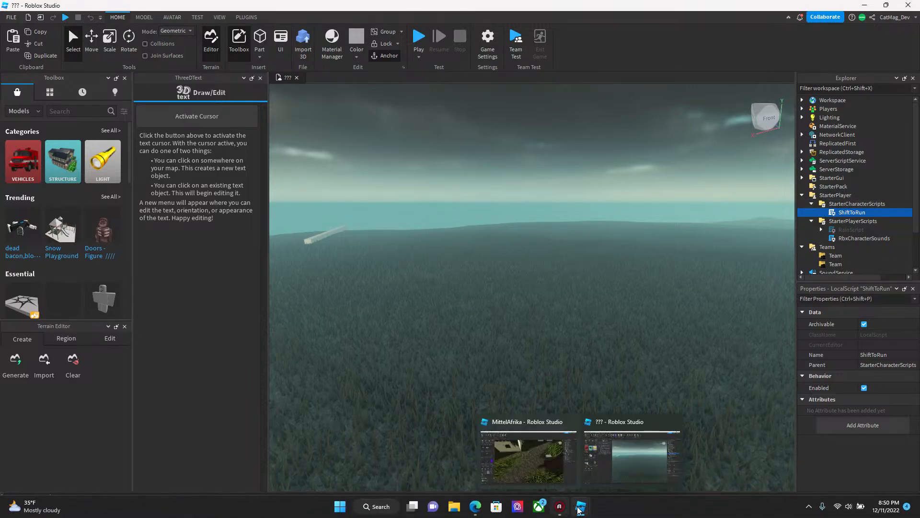
left_click(551, 475)
right_click(843, 184)
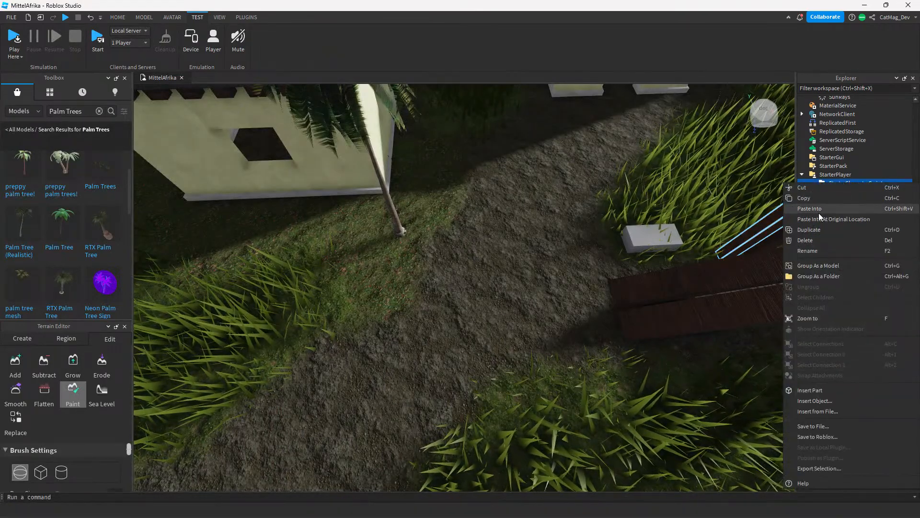
left_click(819, 213)
Switch to the ??? place and examine the StarterGui contents, including MainGui's properties and its HitMarker and FakeC elements.
mouse_move(477, 511)
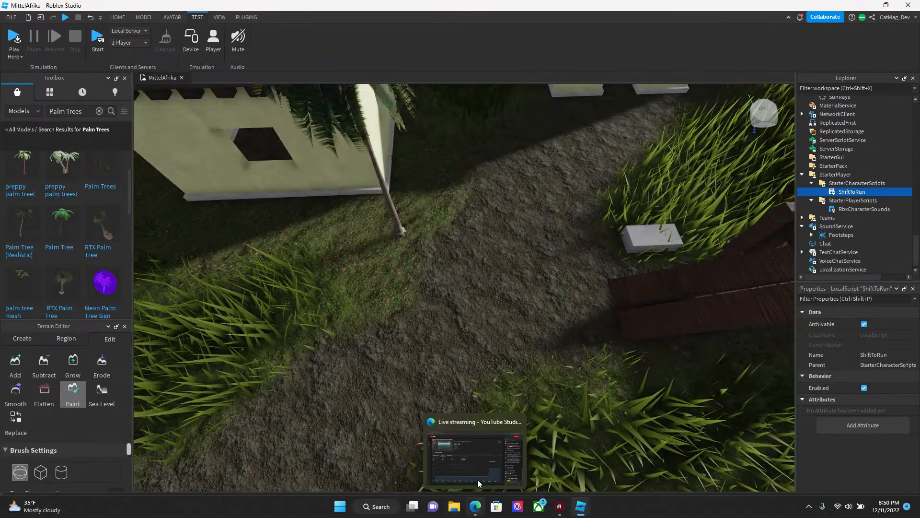
mouse_move(581, 507)
left_click(631, 457)
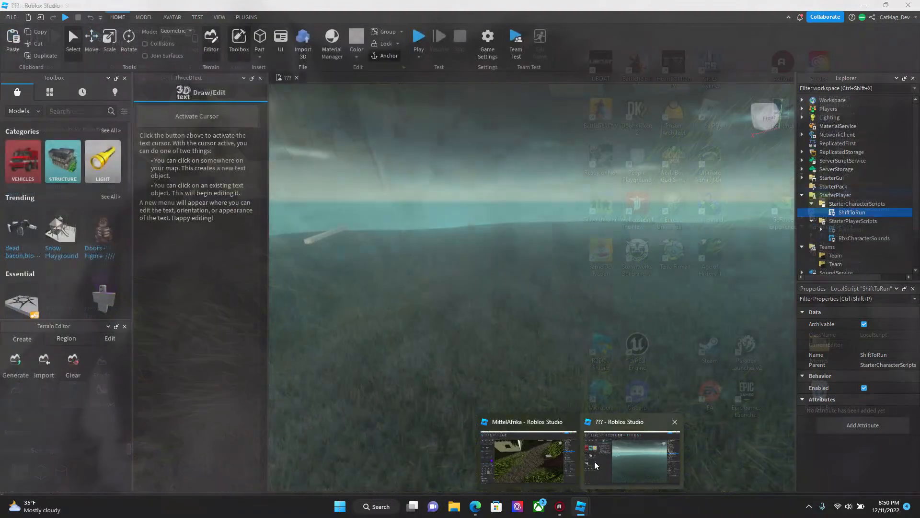
left_click(802, 178)
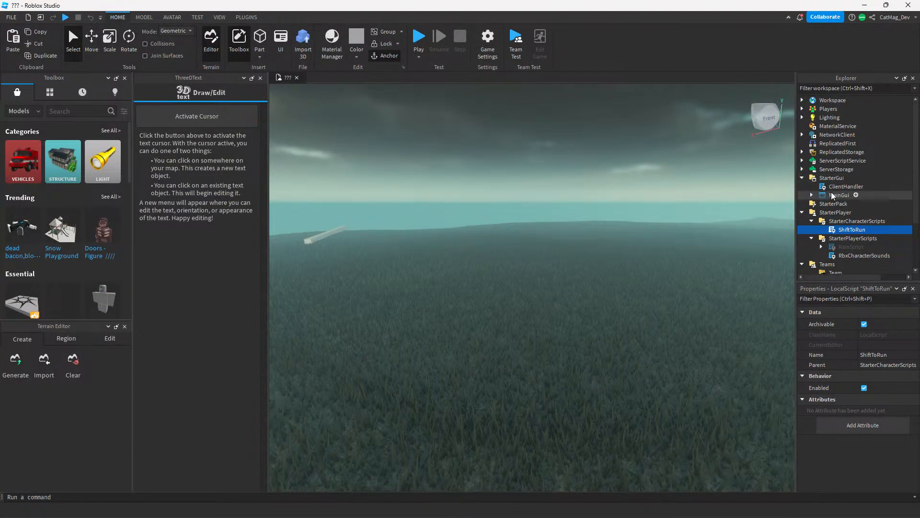
left_click(839, 195)
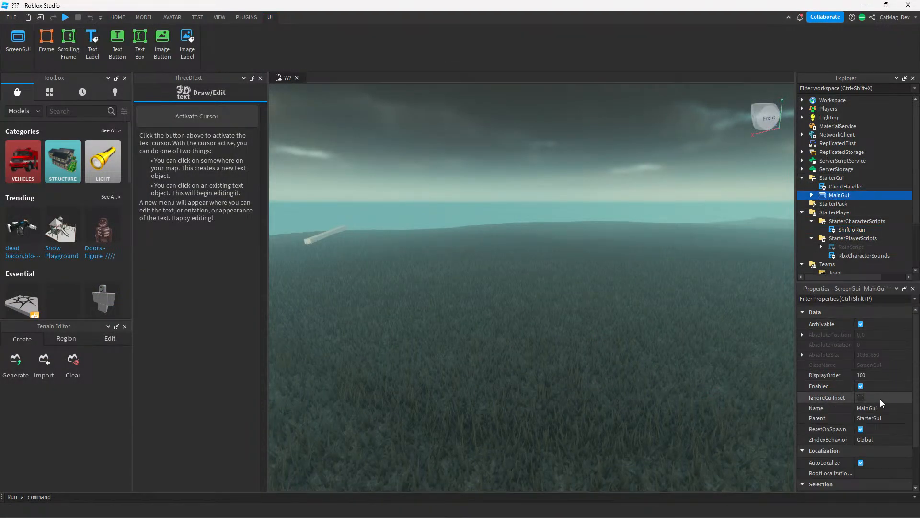
scroll(873, 398, "down", 1)
scroll(873, 450, "down", 1)
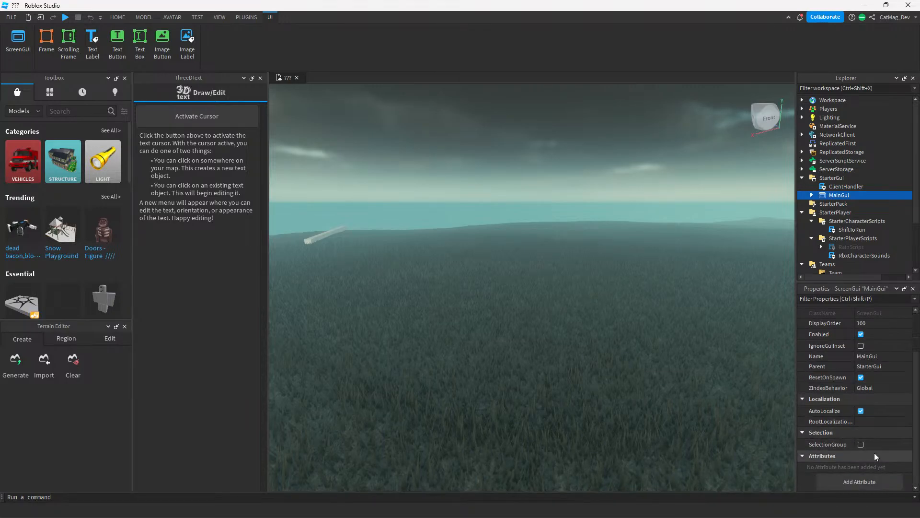
left_click(815, 187)
left_click(812, 195)
left_click(846, 204)
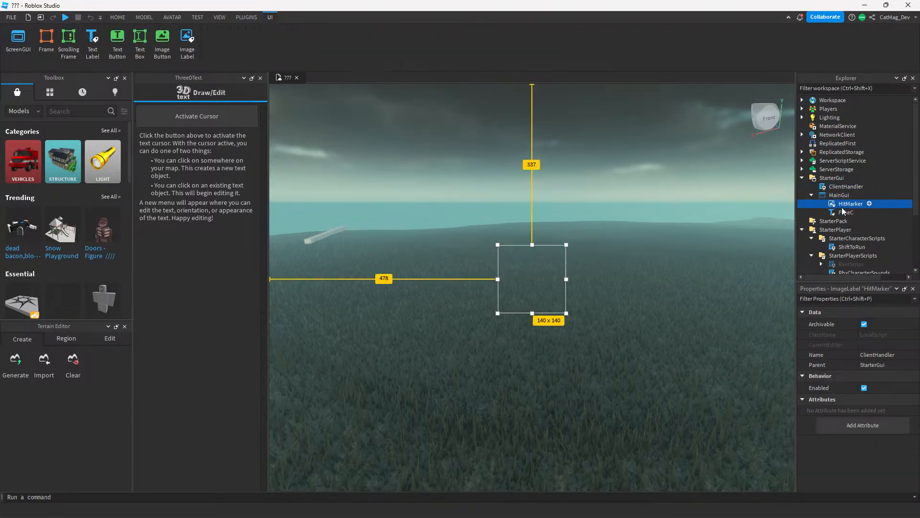
left_click(846, 213)
Copy ClientHandler and MainGui from the ??? place's StarterGui into the StarterGui of MittelAfrika.
left_click(836, 187)
left_click(839, 195, "ctrl")
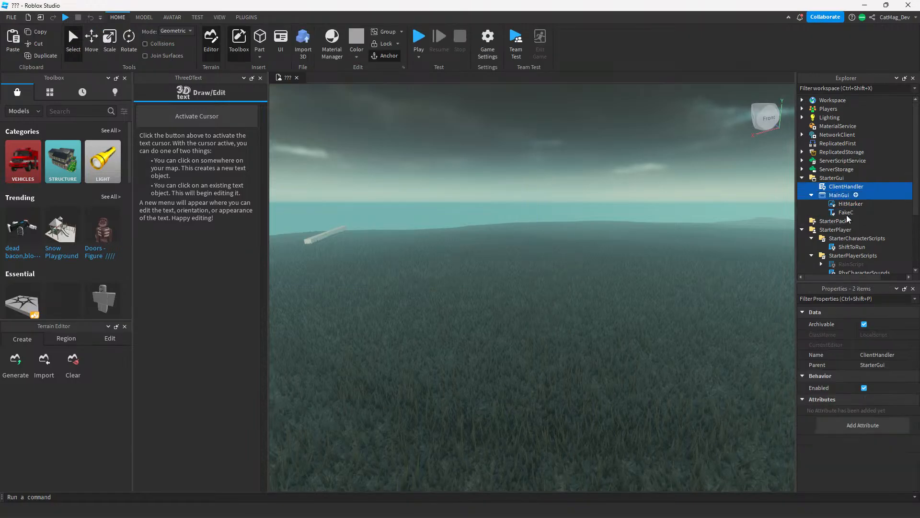
left_click(812, 195)
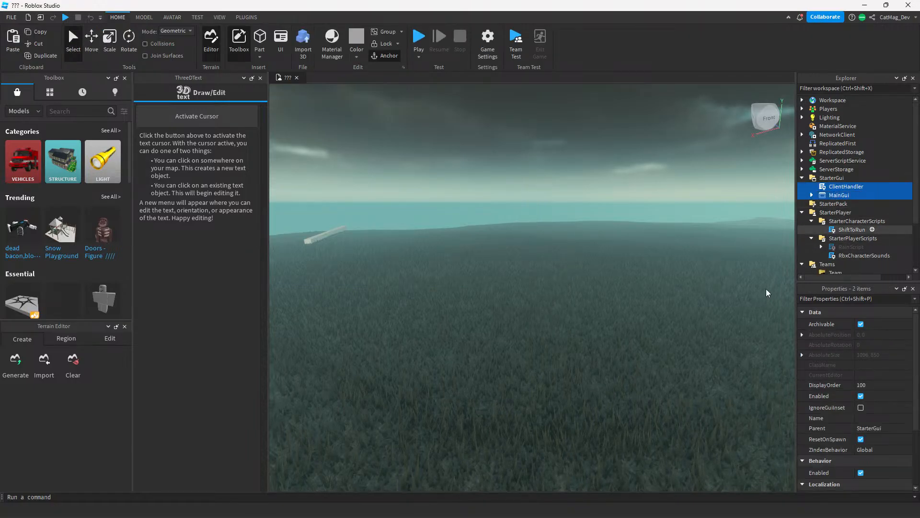
mouse_move(604, 511)
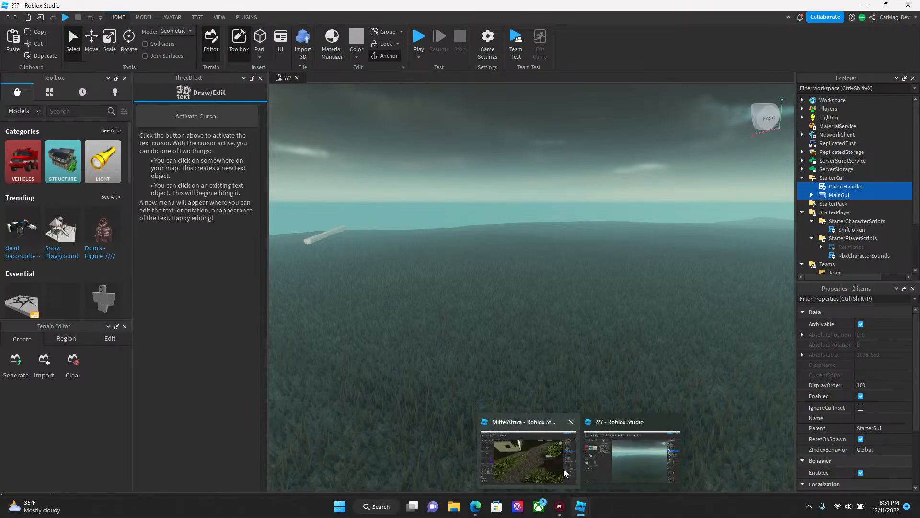
left_click(532, 460)
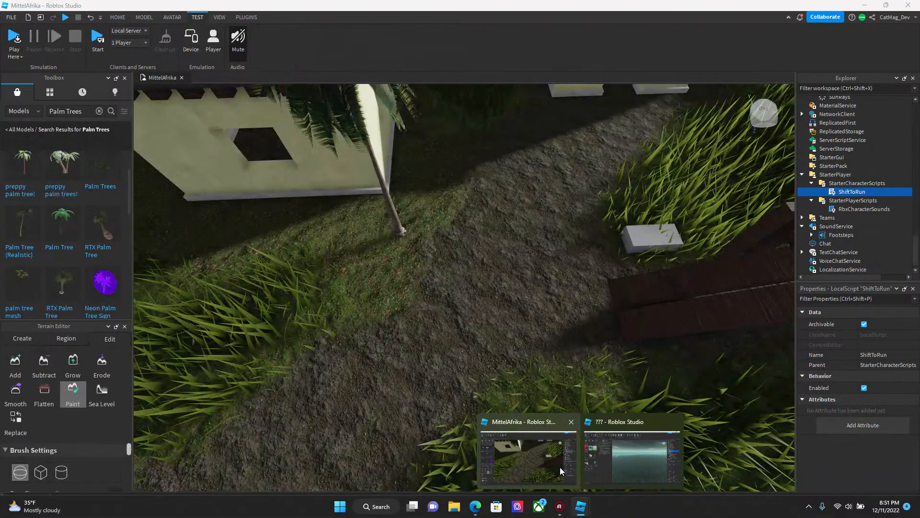
left_click(843, 157)
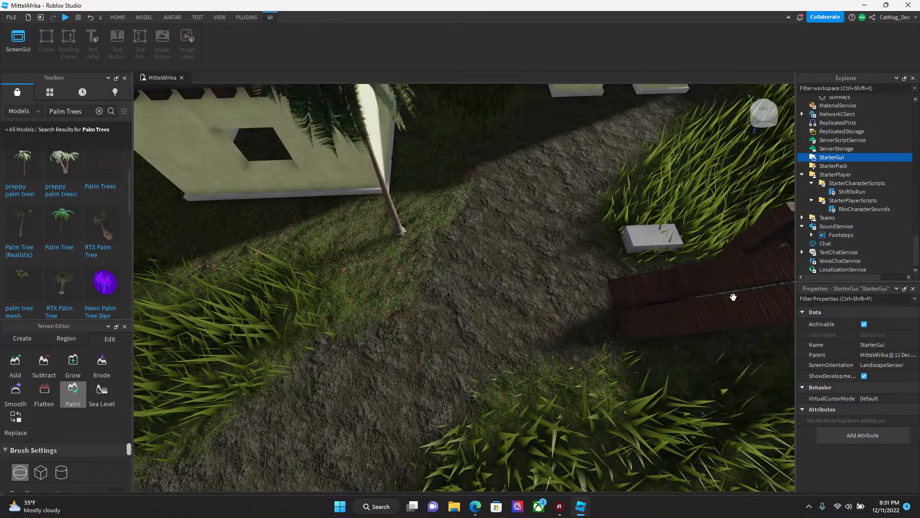
right_click(844, 157)
left_click(818, 186)
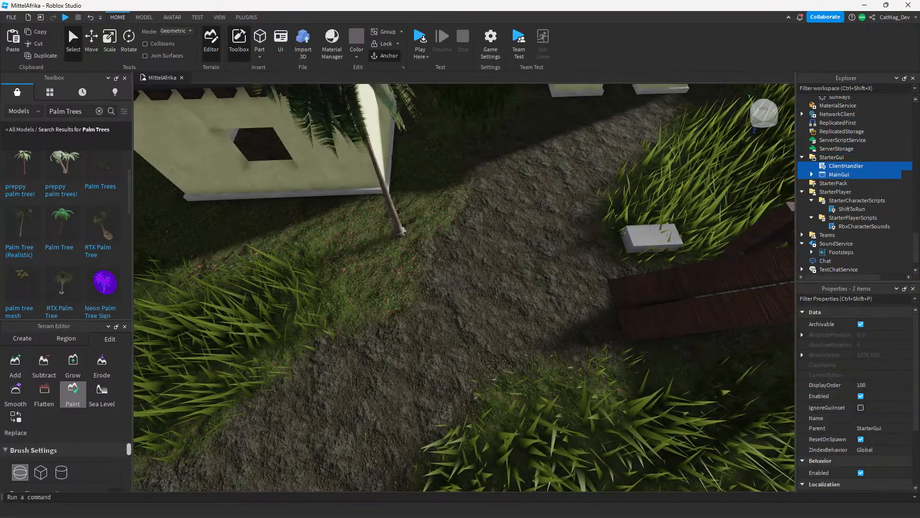
In the ??? place, cut the weapon tools from Detached Bayonet through Webley out of ServerStorage, and undo their removal there.
mouse_move(581, 507)
left_click(623, 473)
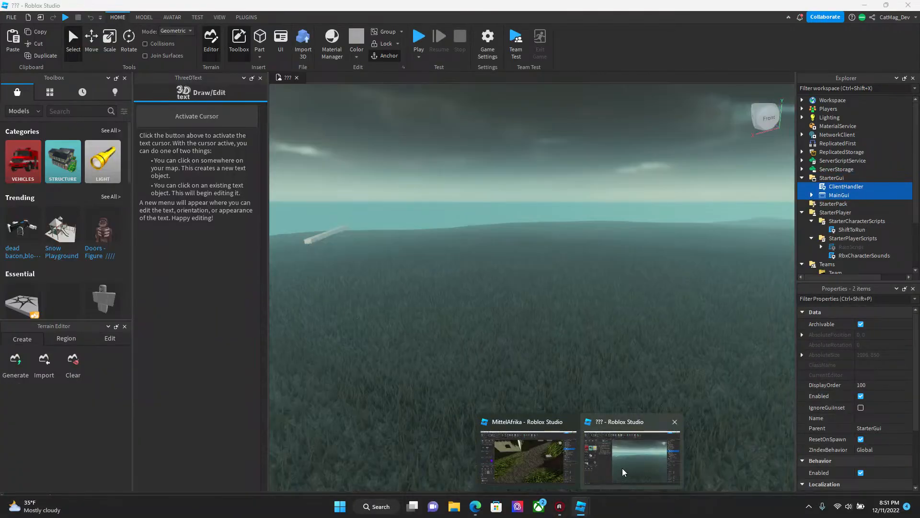
left_click(802, 168)
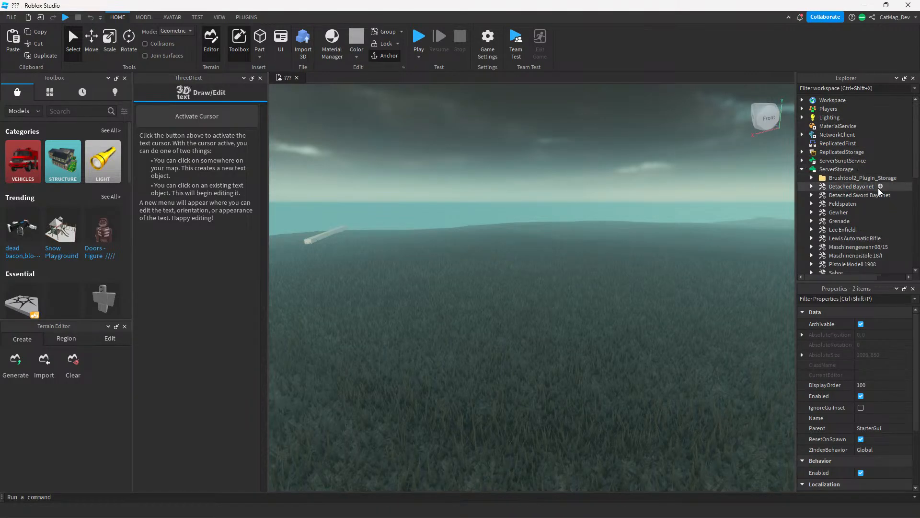
scroll(880, 191, "down", 1)
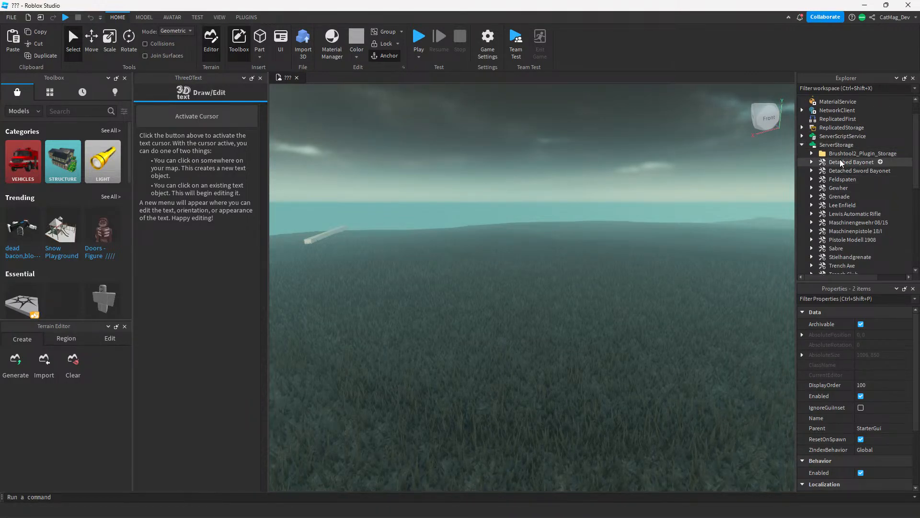
left_click_drag(799, 164, 807, 165)
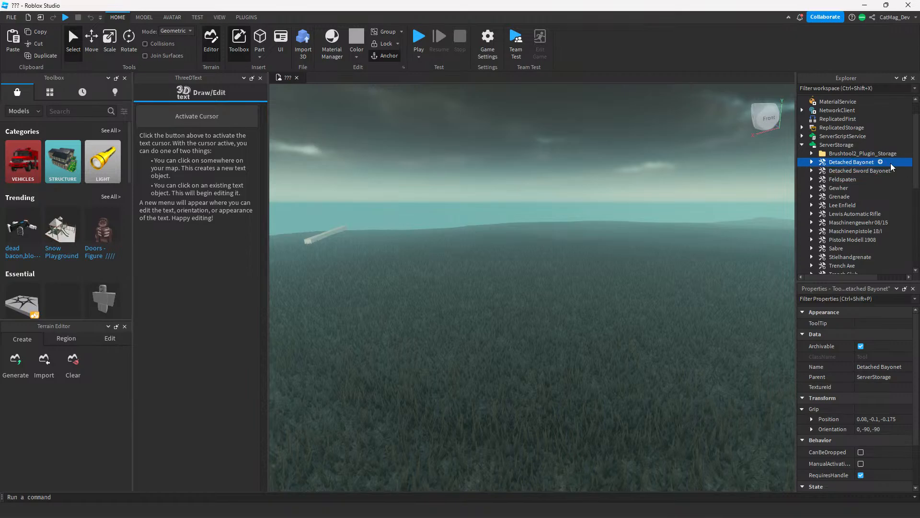
left_click_drag(896, 162, 865, 216)
scroll(859, 201, "down", 2)
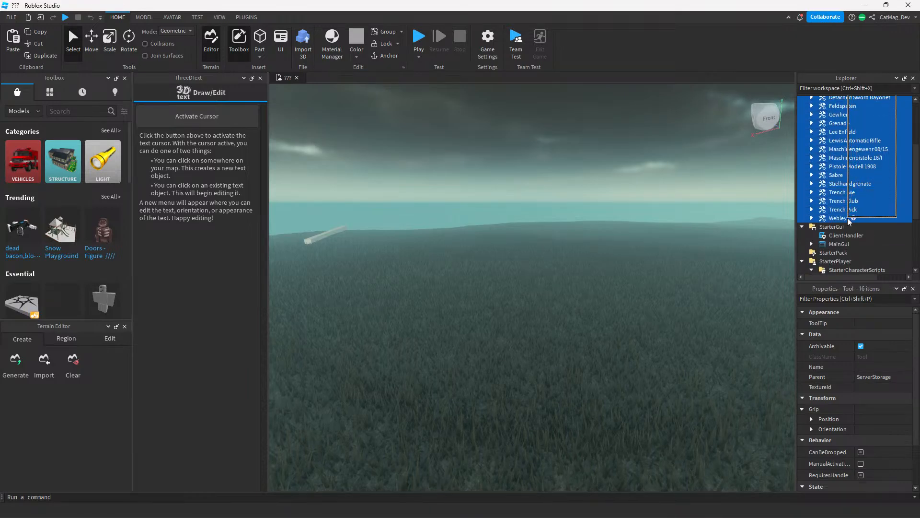
scroll(869, 213, "up", 2)
scroll(862, 213, "down", 7)
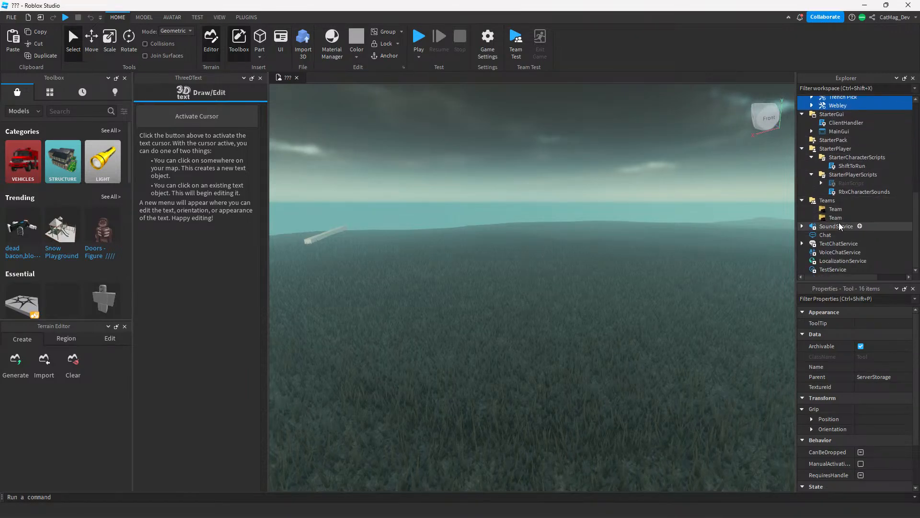
scroll(845, 223, "up", 4)
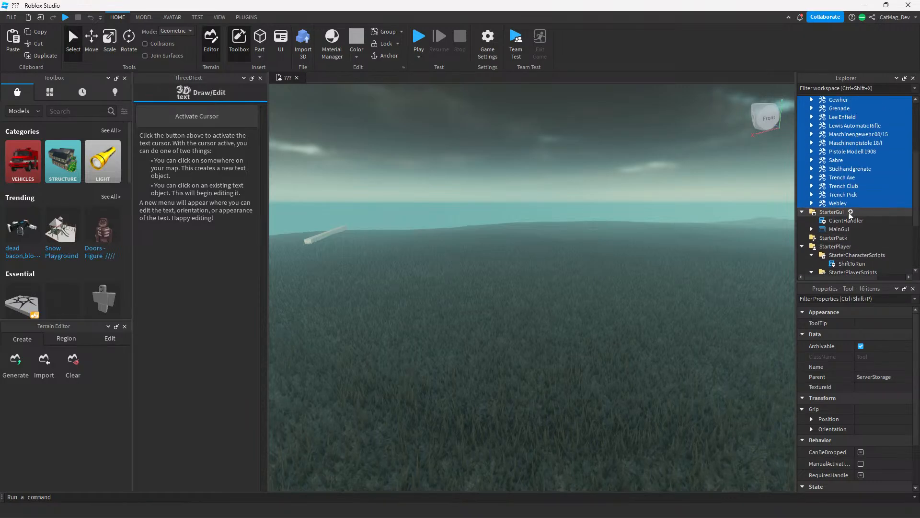
key("Delete")
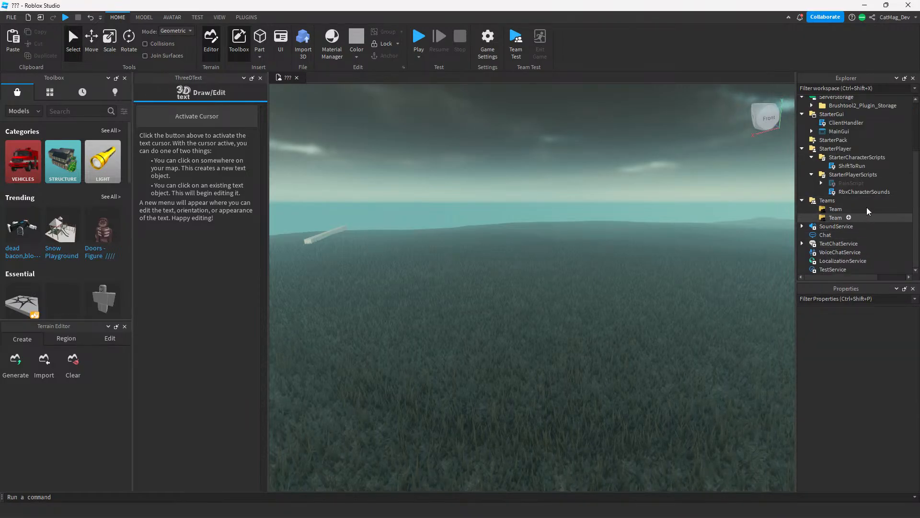
key("ctrl+z")
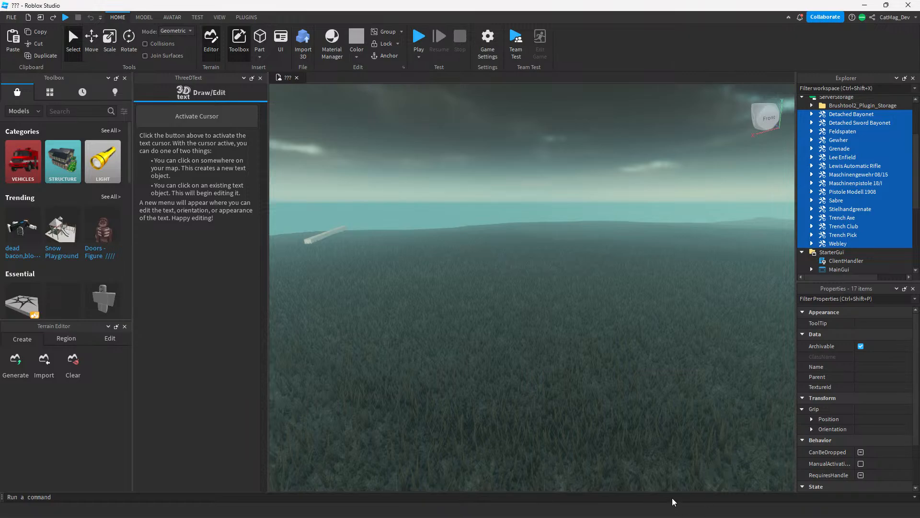
Switch to MittelAfrika and paste the weapon tools into its ServerStorage.
mouse_move(580, 506)
left_click(529, 457)
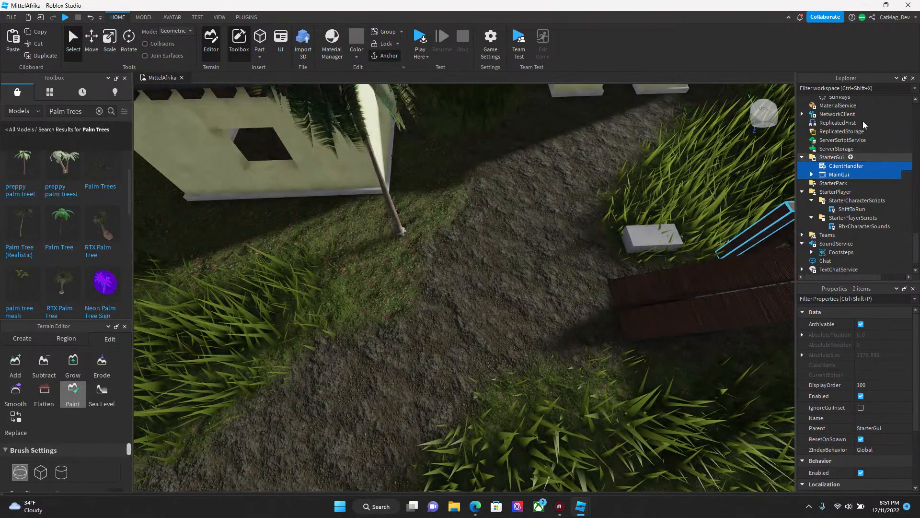
left_click(842, 140)
left_click(833, 123)
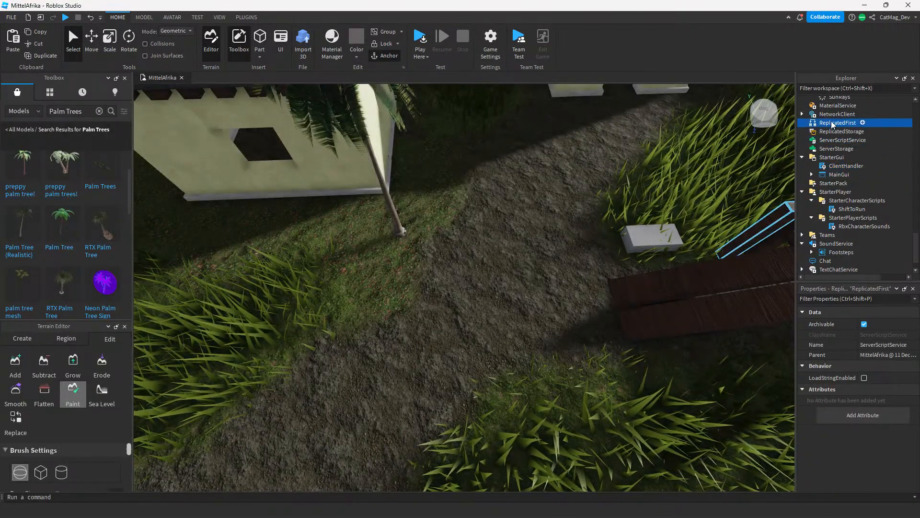
scroll(832, 124, "up", 1)
left_click(836, 173)
right_click(836, 174)
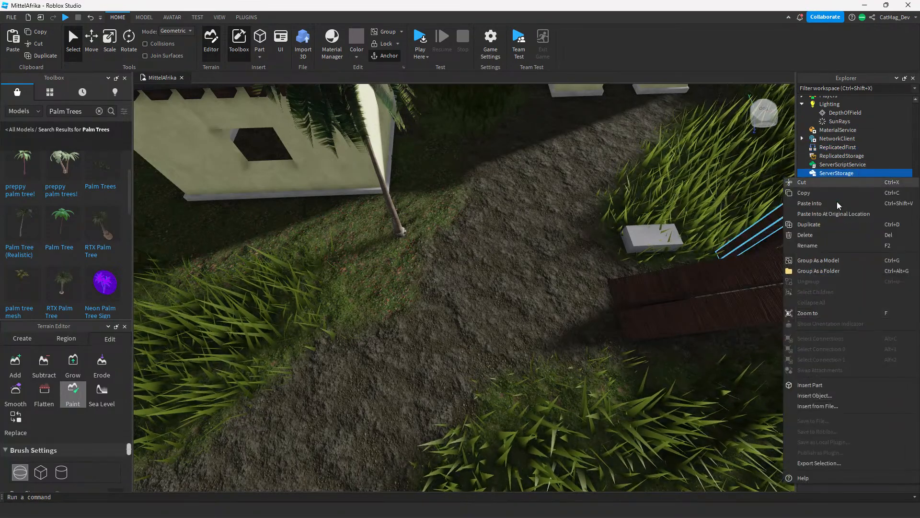
left_click(810, 203)
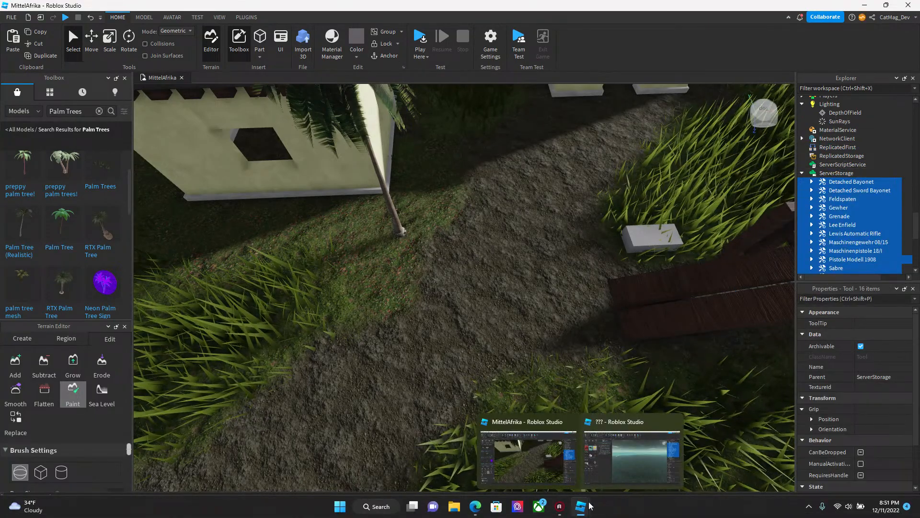
Switch to the ??? place and copy the ServerHandler script from its ServerScriptService.
left_click(631, 456)
scroll(844, 192, "up", 2)
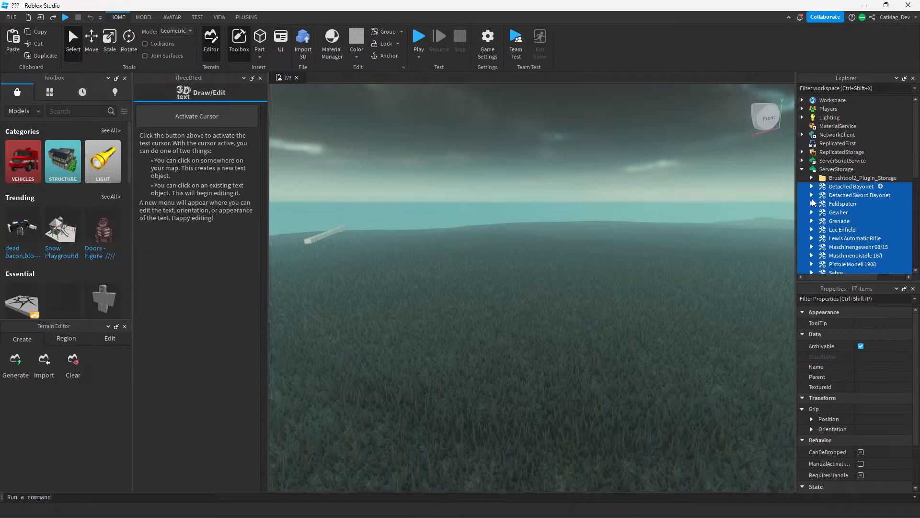
left_click(802, 161)
left_click(847, 170)
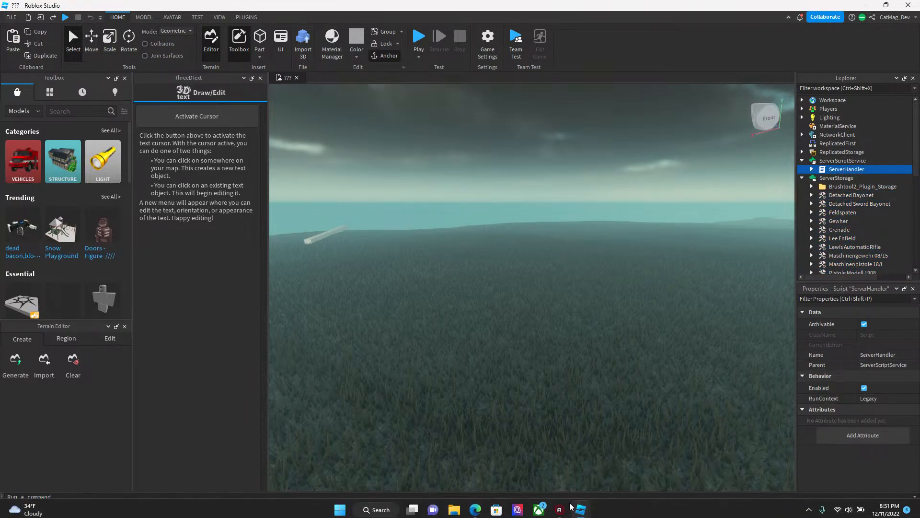
Switch to MittelAfrika and paste the ServerHandler script into its ServerScriptService.
left_click(520, 453)
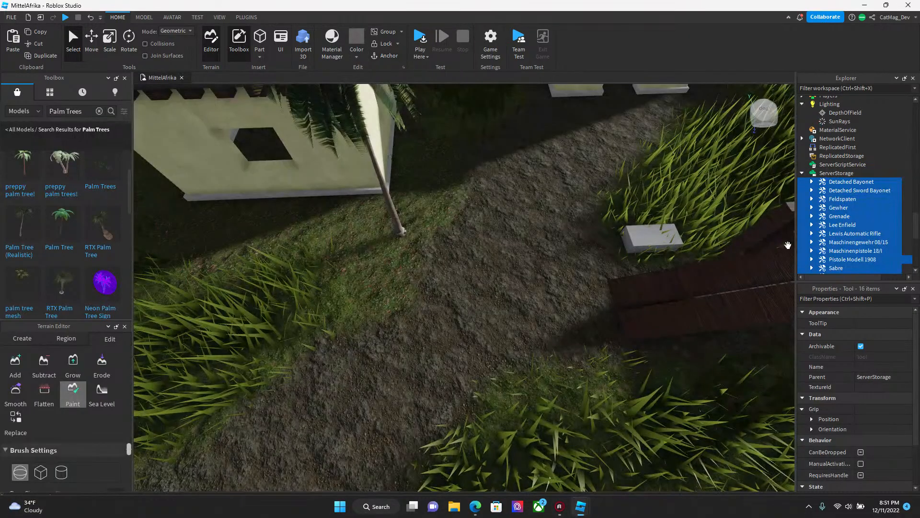
left_click(834, 164)
key("Up")
key("Up")
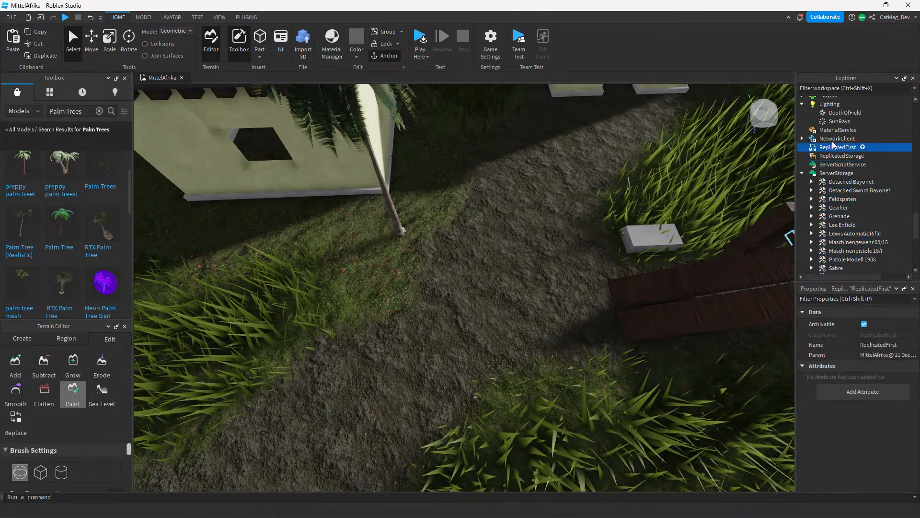
left_click(842, 166)
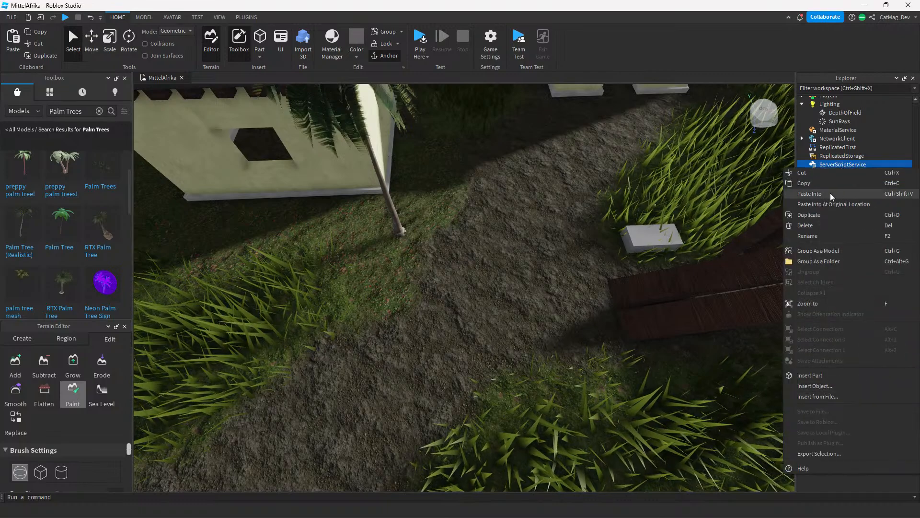
key("Right")
key("Down")
Switch to the ??? place and copy the ClientEvents and ServerEvents folders from its ReplicatedStorage.
mouse_move(581, 506)
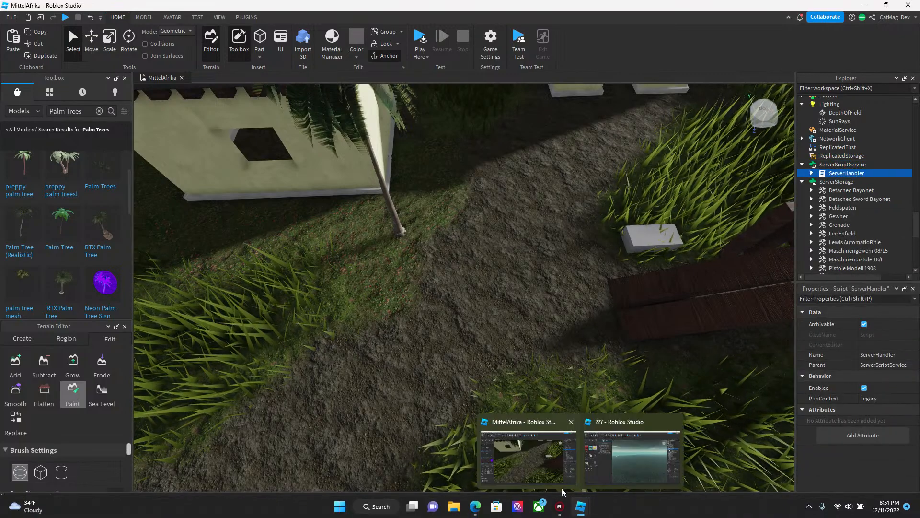
left_click(605, 455)
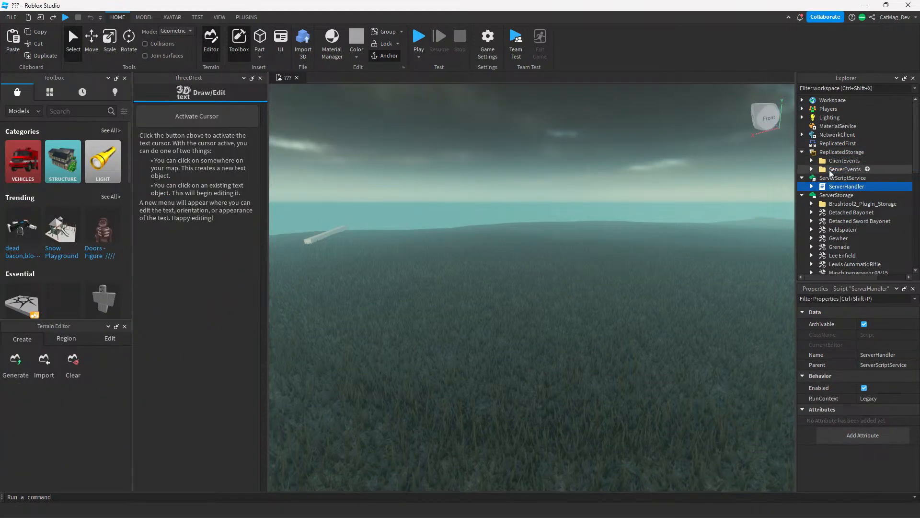
left_click(844, 161)
left_click(844, 169, "ctrl")
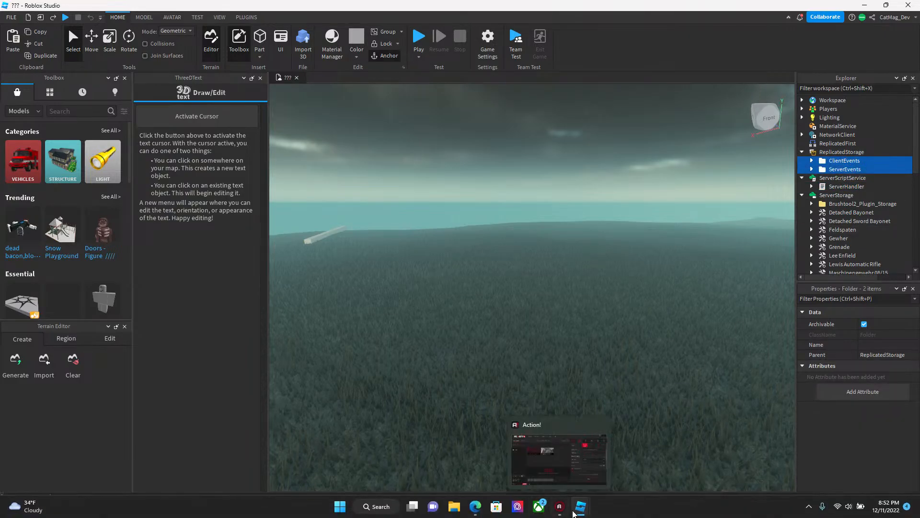
mouse_move(578, 508)
left_click(525, 484)
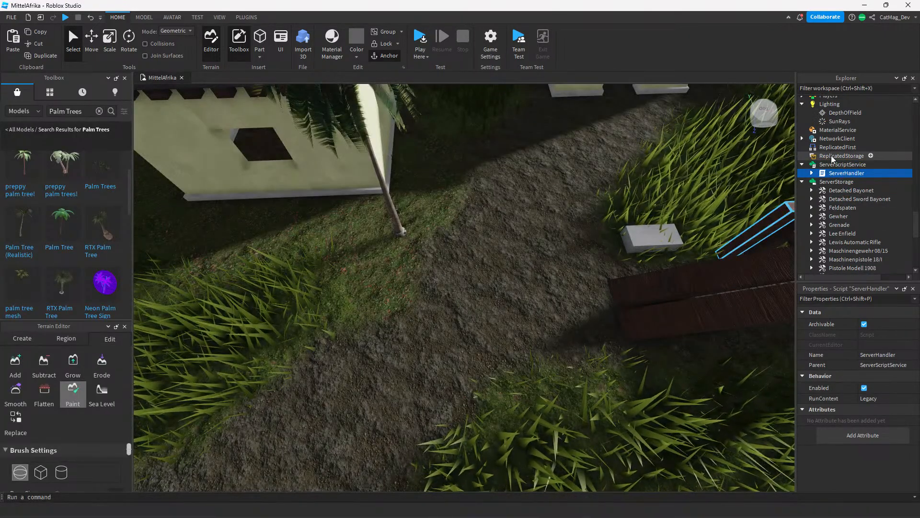
left_click(607, 471)
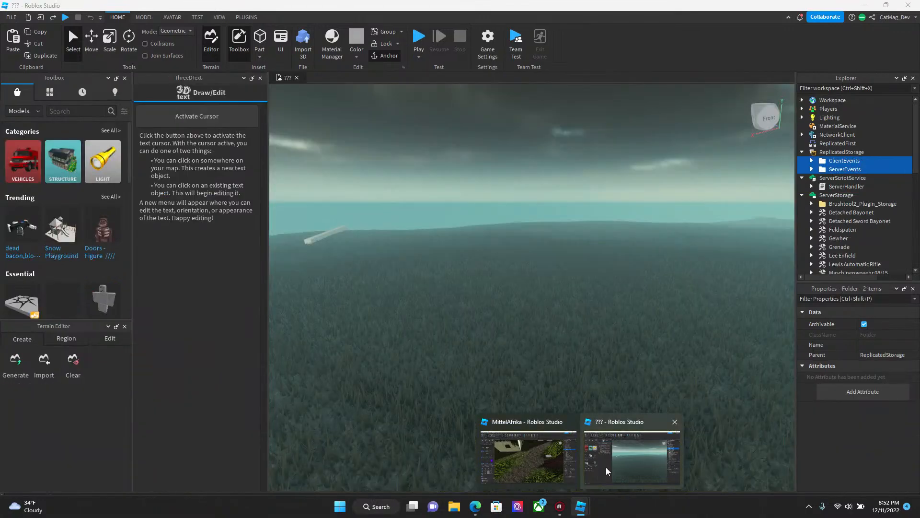
Switch to MittelAfrika and paste the ClientEvents and ServerEvents folders into its ReplicatedStorage.
left_click(528, 455)
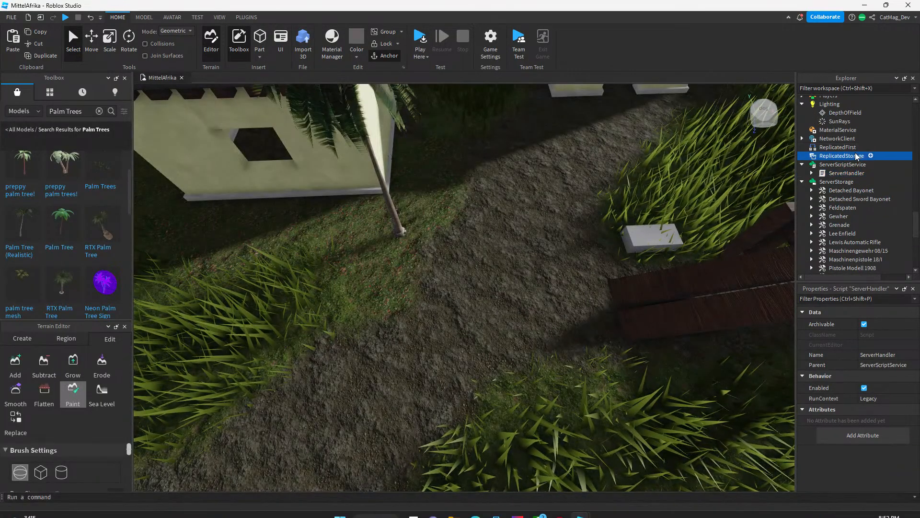
right_click(836, 155)
left_click(806, 188)
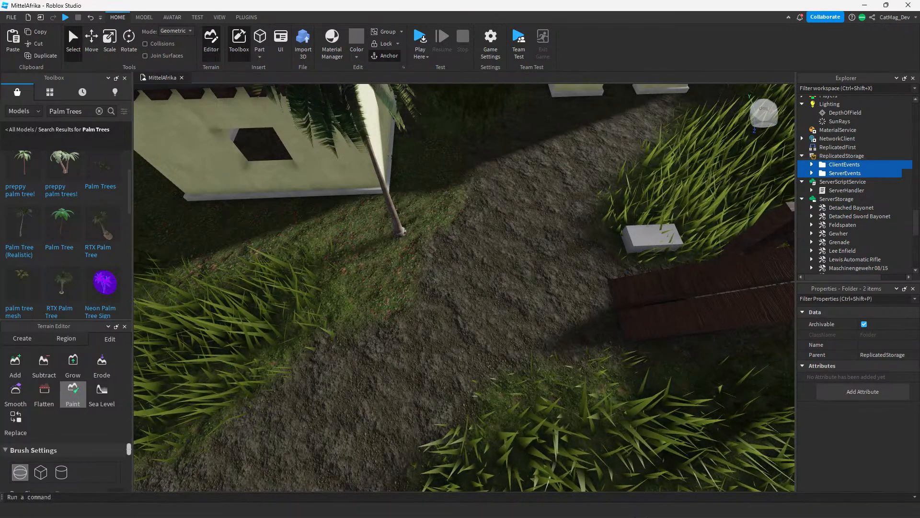
Examine the NetworkClient contents in the ??? place and compare them with NetworkClient in MittelAfrika.
left_click(631, 455)
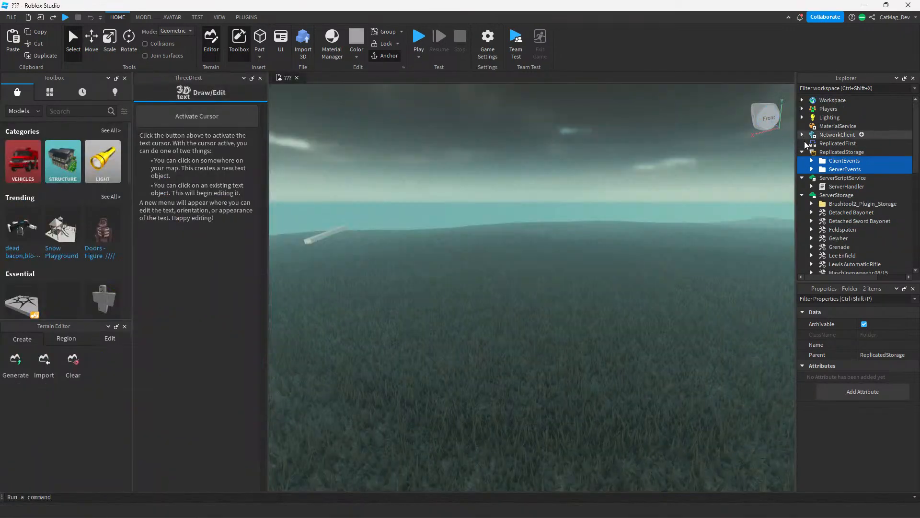
left_click(848, 143)
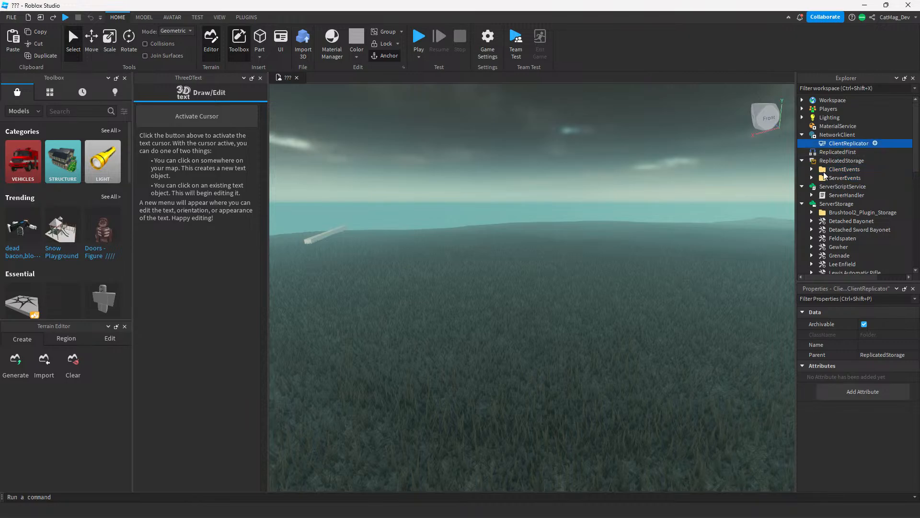
mouse_move(580, 507)
left_click(529, 456)
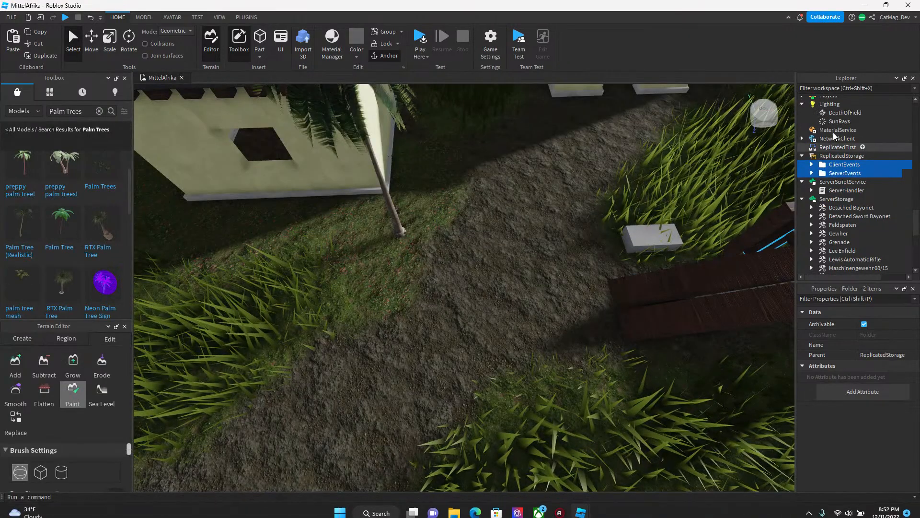
scroll(880, 165, "up", 4)
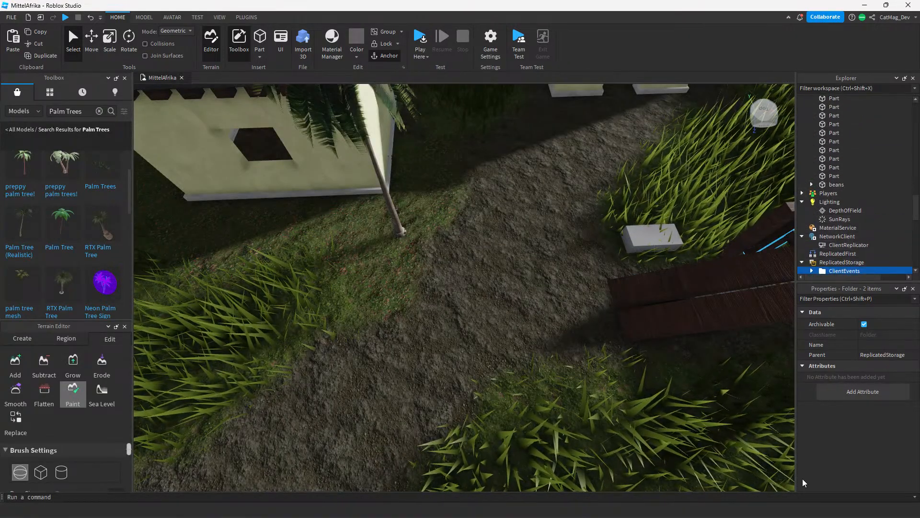
Switch to the ??? place and examine its Players, Lighting and Workspace contents, focusing on the BgTree model and the second Field Gun.
mouse_move(581, 504)
left_click(618, 446)
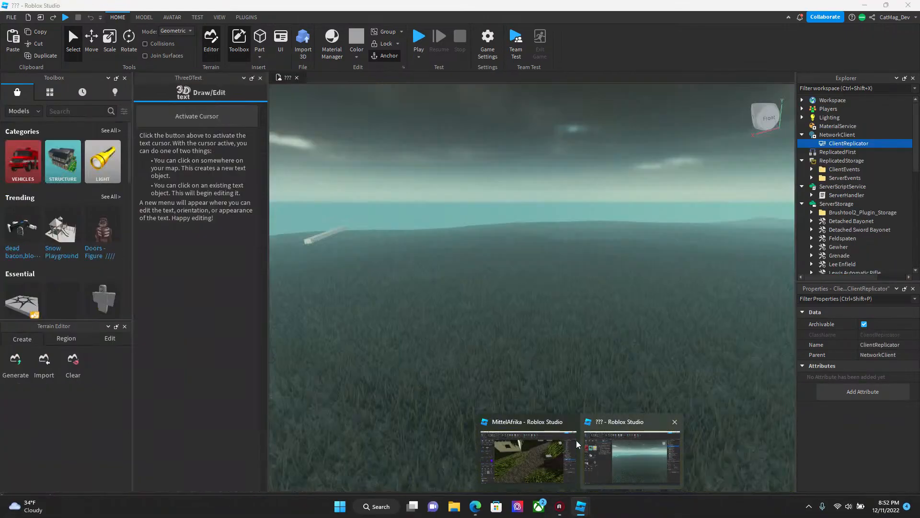
left_click(802, 117)
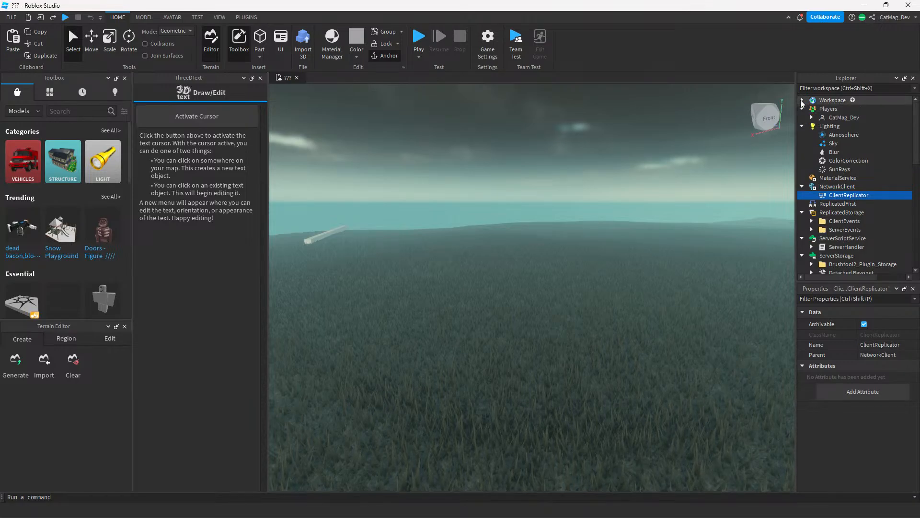
left_click(802, 100)
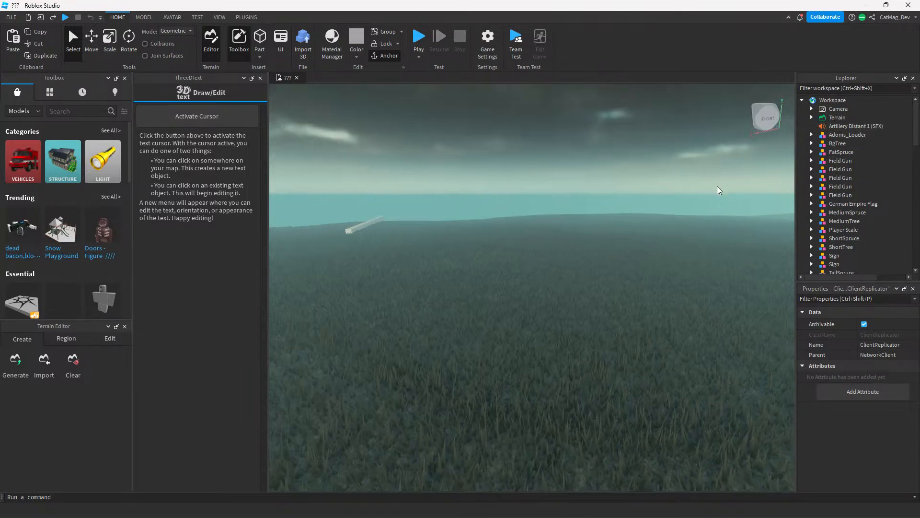
left_click(839, 151)
left_click(837, 143)
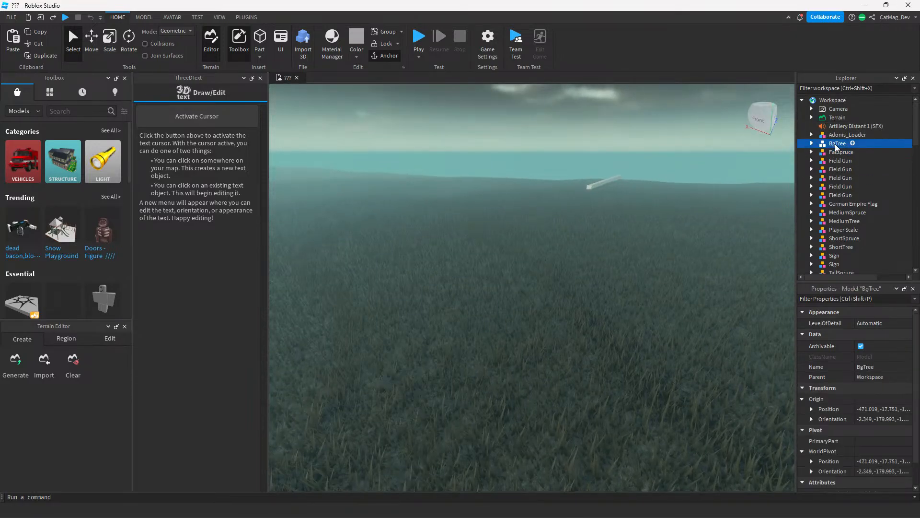
key("f")
scroll(686, 160, "up", 5)
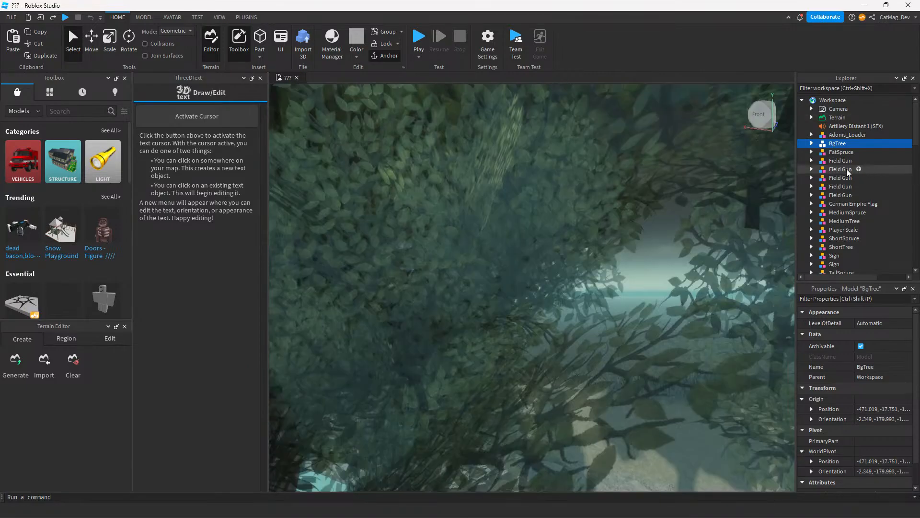
left_click(831, 169)
key("f")
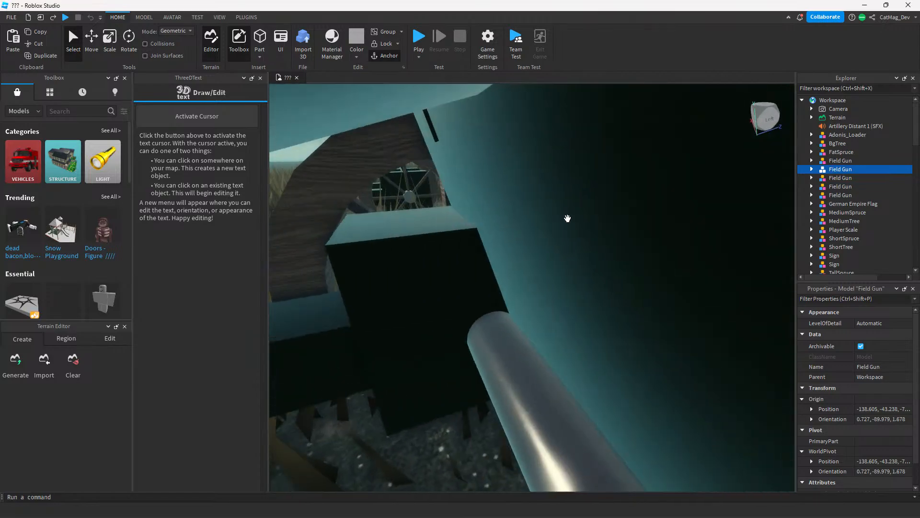
In the ??? place, copy the German Empire Flag model standing behind the field guns.
right_click_drag(568, 219, 569, 220)
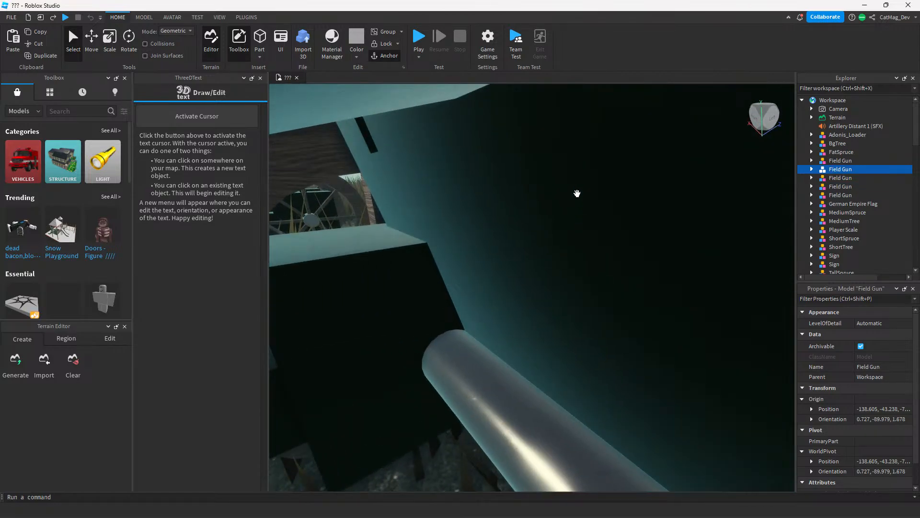
scroll(576, 196, "down", 6)
left_click(430, 407)
key("w")
right_click_drag(440, 401, 442, 400)
key("s")
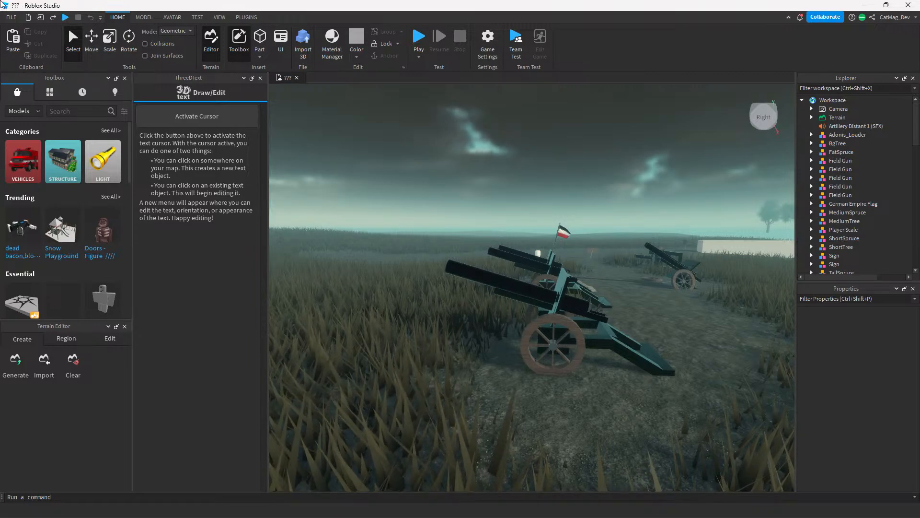
scroll(609, 200, "up", 5)
right_click_drag(608, 200, 479, 220)
scroll(532, 278, "down", 4)
left_click(479, 220)
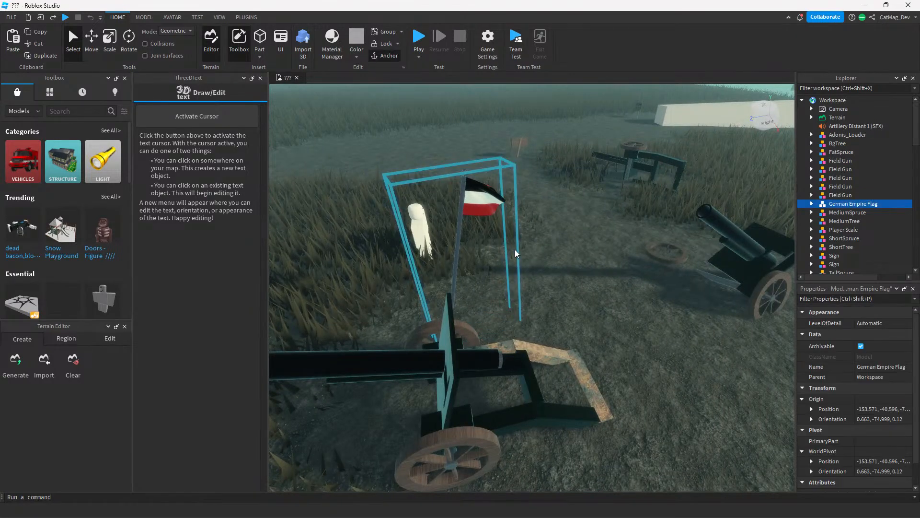
Switch to MittelAfrika, paste the German Empire Flag model and position it on the dirt path near the palm tree.
mouse_move(587, 506)
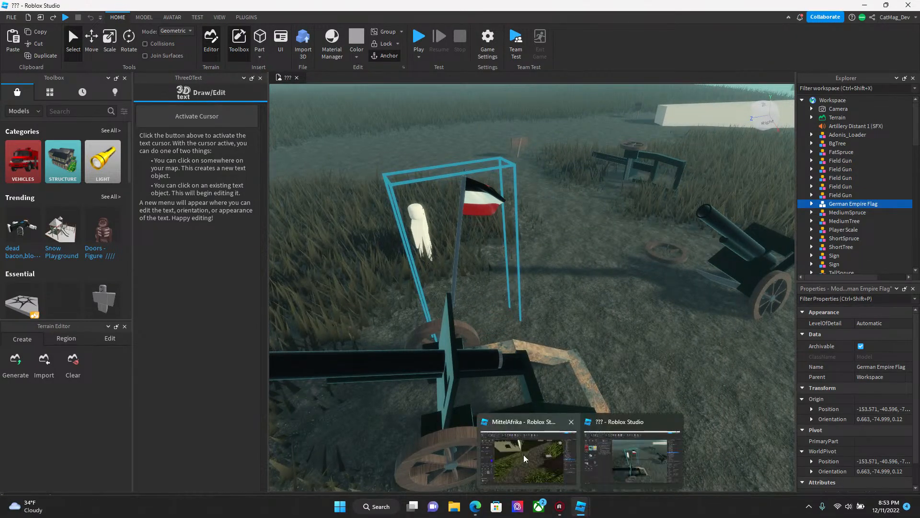
left_click(576, 484)
right_click_drag(520, 336, 513, 341)
key("ctrl+v")
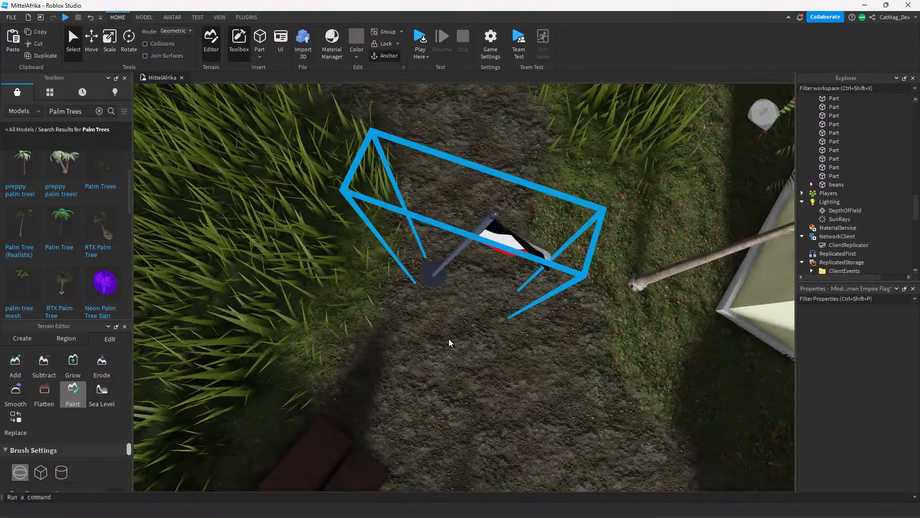
mouse_move(476, 240)
left_mouse_down()
mouse_move(494, 196)
mouse_move(487, 240)
left_mouse_up()
scroll(485, 242, "up", 3)
right_click_drag(484, 243, 487, 240)
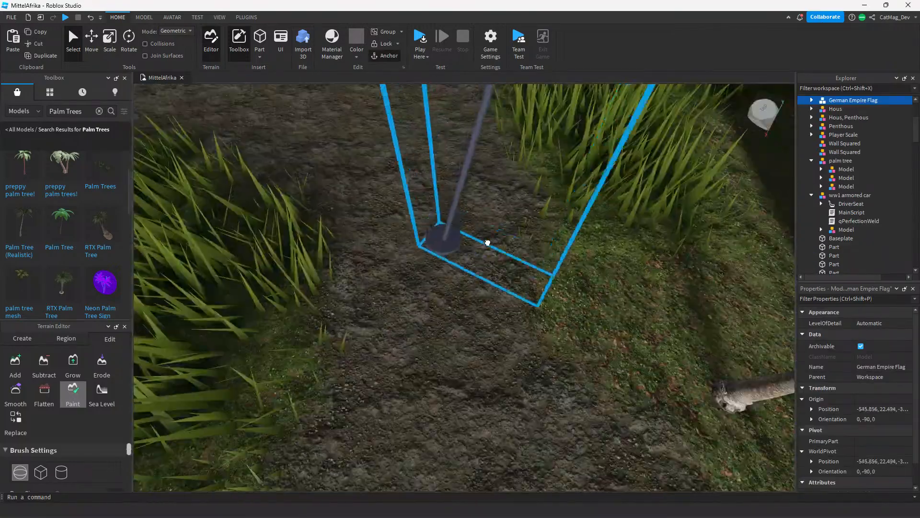
left_click_drag(487, 240, 475, 325)
Try Diamond Plate on the German Empire Flag model, replacing it with the smooth grey metal material.
scroll(440, 292, "up", 3)
scroll(440, 293, "up", 2)
right_click_drag(440, 292, 438, 294)
left_click(331, 39)
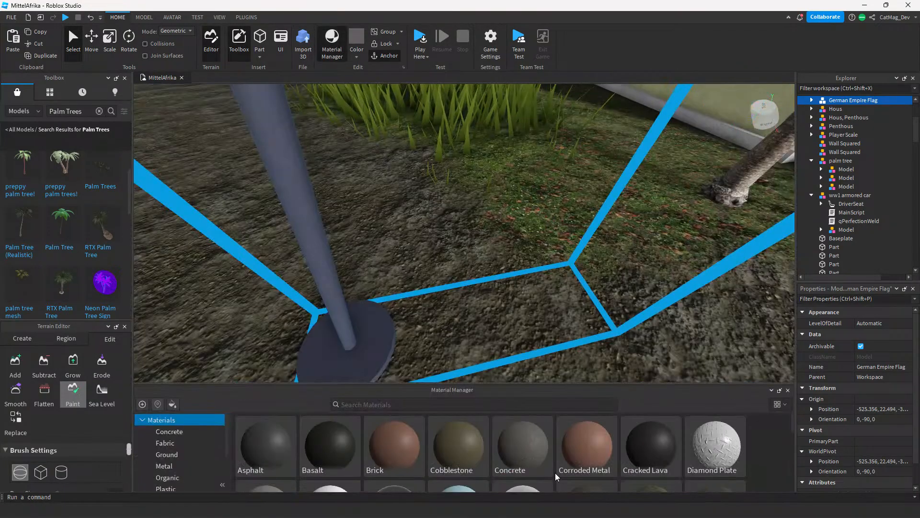
left_click(739, 425)
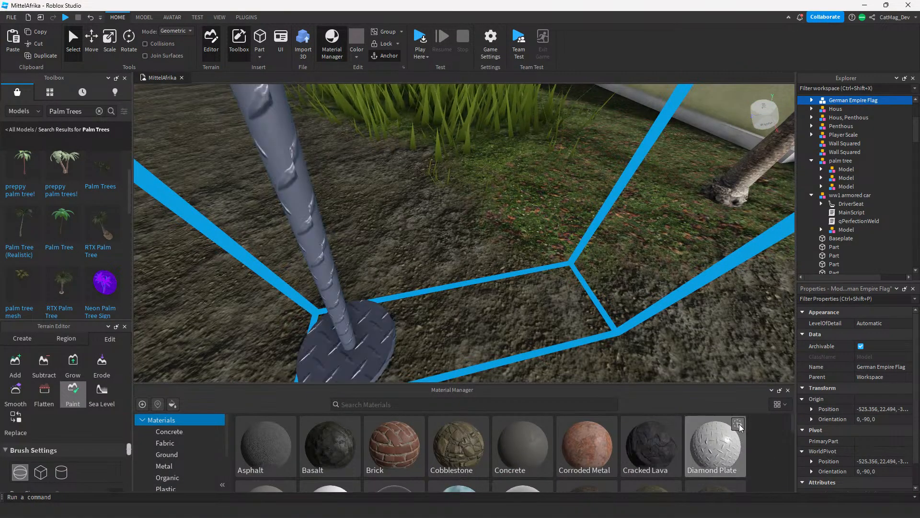
scroll(671, 456, "down", 3)
scroll(618, 463, "up", 2)
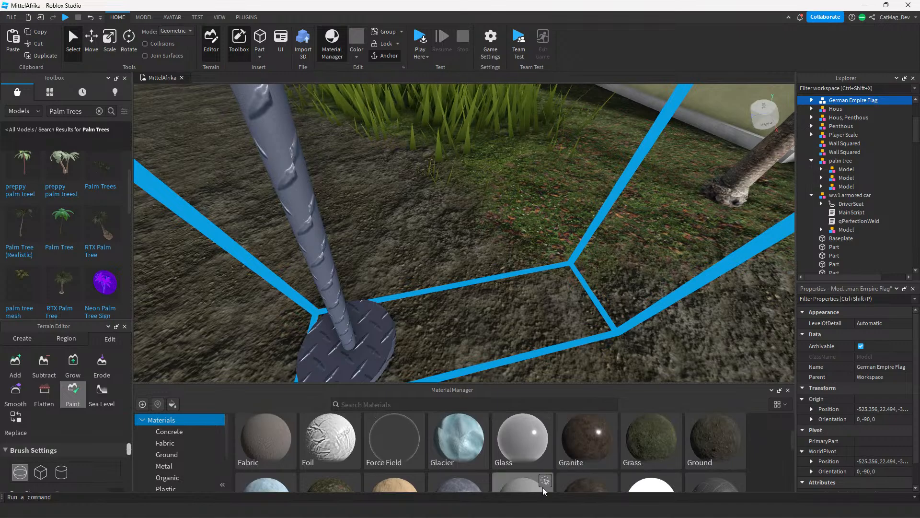
left_click(543, 483)
left_click(441, 246)
scroll(432, 246, "down", 10)
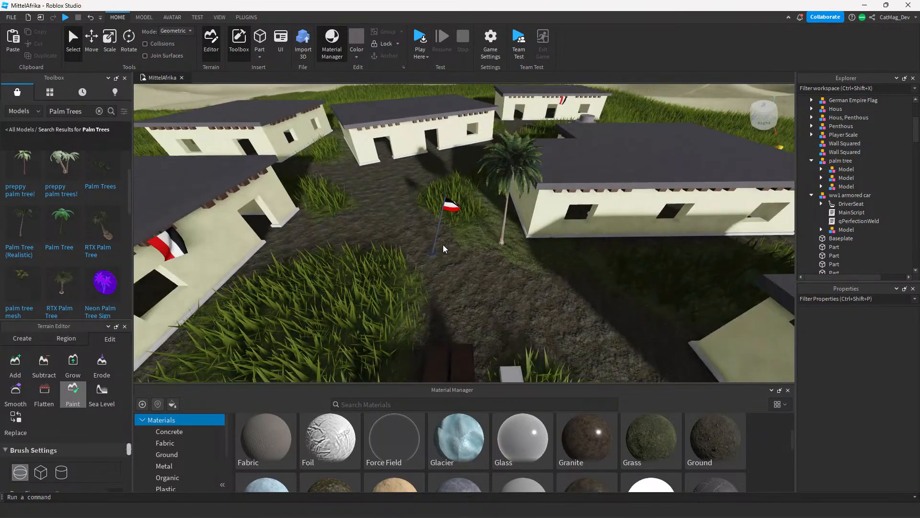
Place the German Empire Flag at the far end of the wooden dock, beside the bucket.
left_click_drag(435, 222, 552, 284)
right_click_drag(554, 288, 553, 284)
left_click_drag(553, 283, 517, 218)
right_click_drag(517, 218, 559, 209)
left_click(92, 43)
left_click_drag(596, 183, 588, 181)
left_click(706, 357)
key("w")
right_click_drag(699, 329, 698, 306)
key("s")
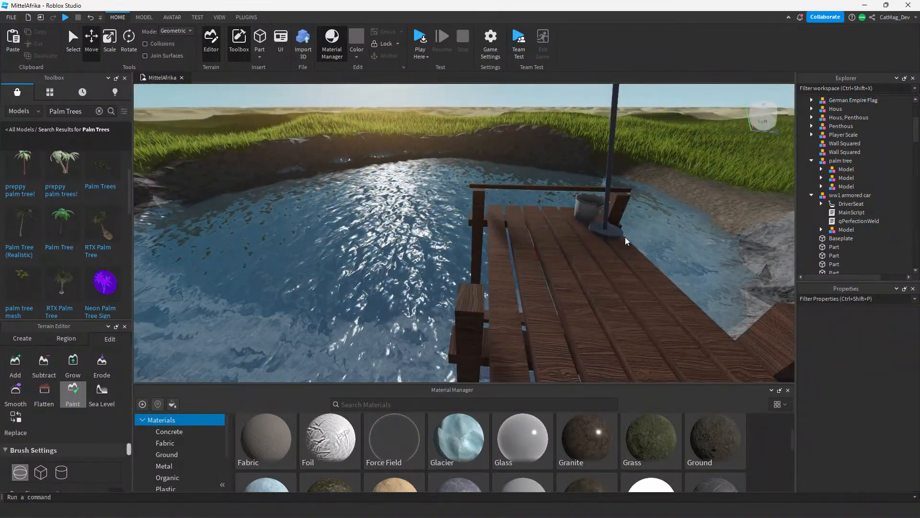
Move the German Empire Flag off the dock and reposition it on land in the village area.
left_click(605, 195)
key("a")
right_click_drag(542, 213, 543, 217)
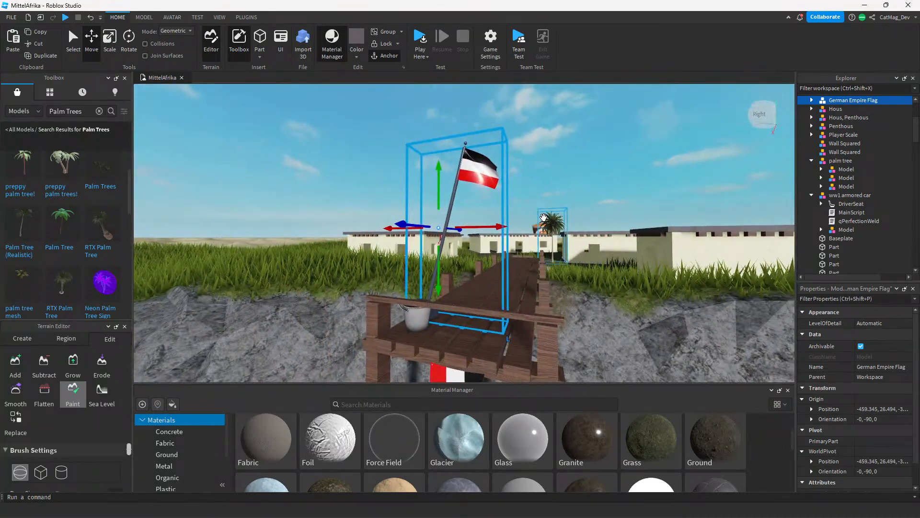
right_click_drag(470, 199, 571, 197)
key("w")
key("s")
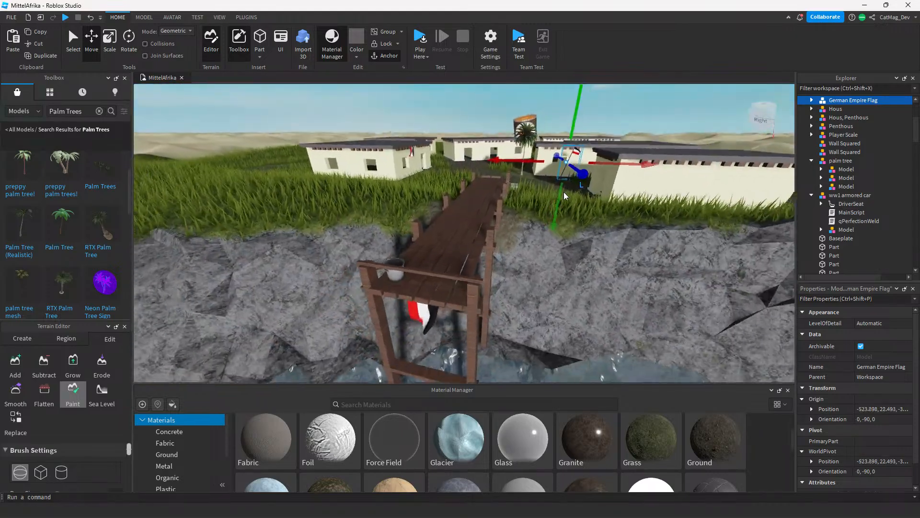
left_click_drag(571, 157, 575, 152)
right_click_drag(576, 152, 637, 139)
key("w")
left_click_drag(638, 139, 514, 310)
left_click(453, 306)
right_click_drag(454, 306, 451, 291)
Examine the village layout, including the houses, dirt paths, grass, dock and armored car.
key("s")
key("w")
key("a")
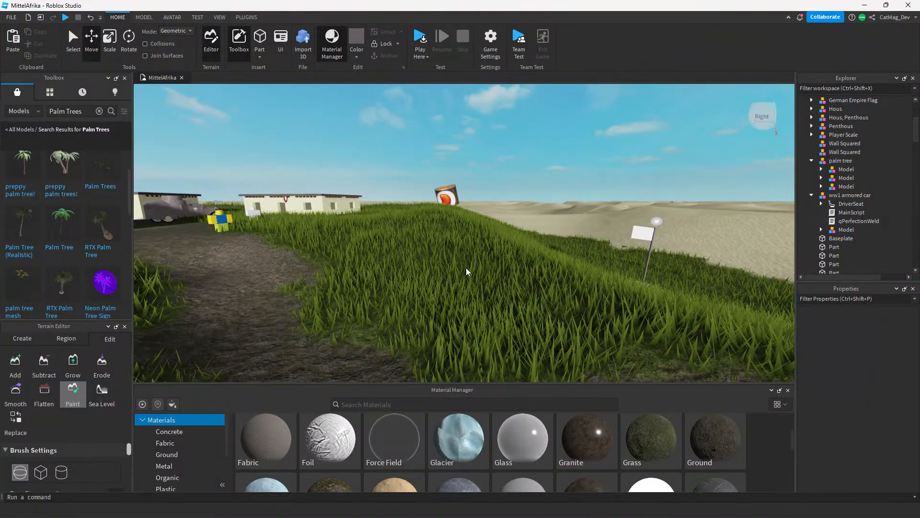
key("a")
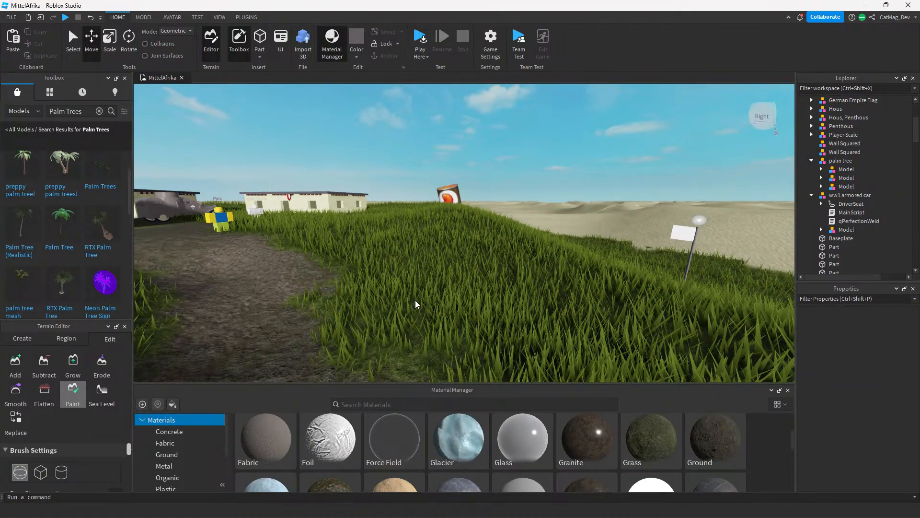
key("s")
key("w")
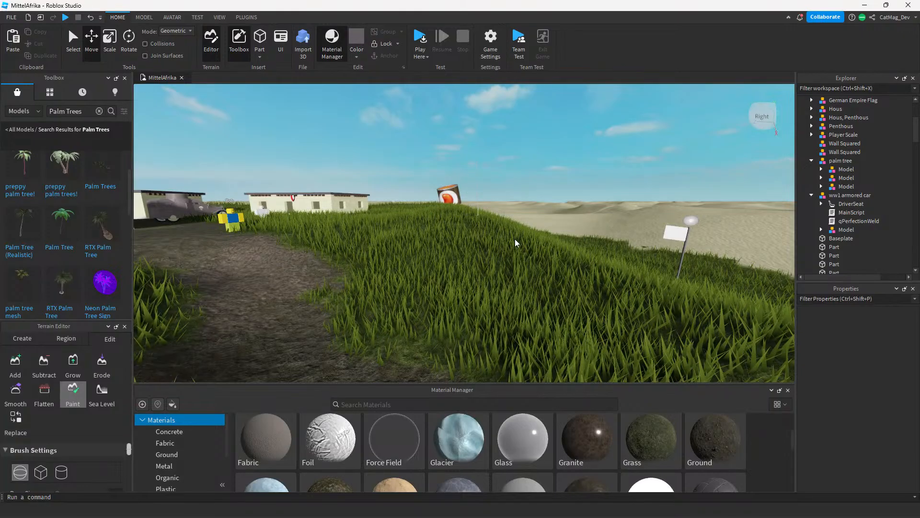
right_click_drag(533, 291, 522, 286)
key("w")
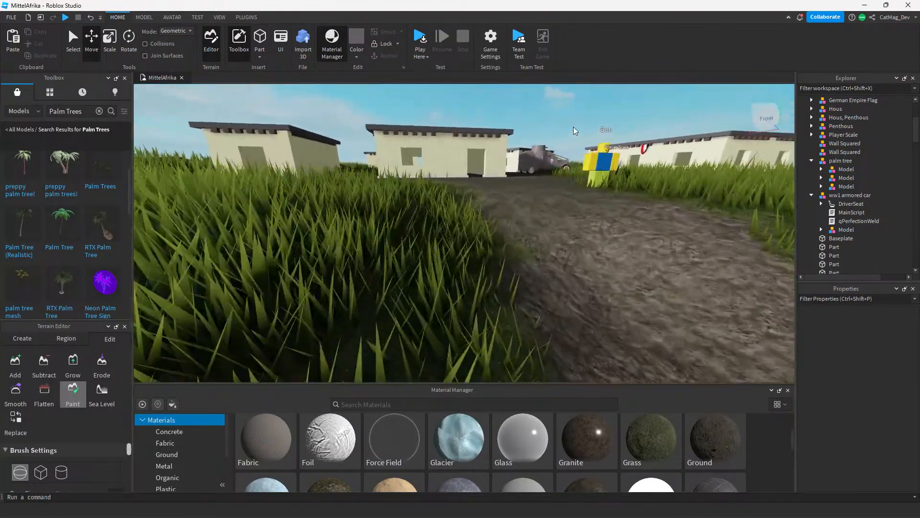
key("e")
key("w")
right_click_drag(579, 111, 580, 111)
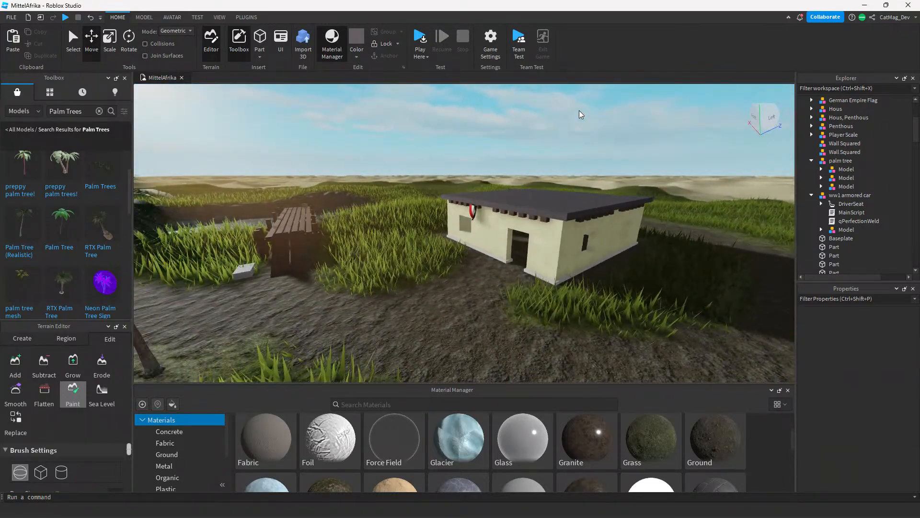
key("w")
key("q")
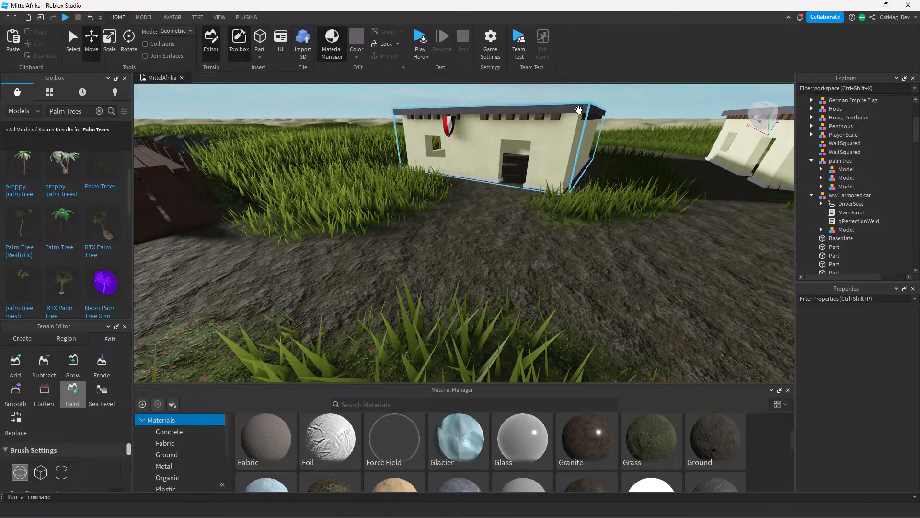
key("s")
key("e")
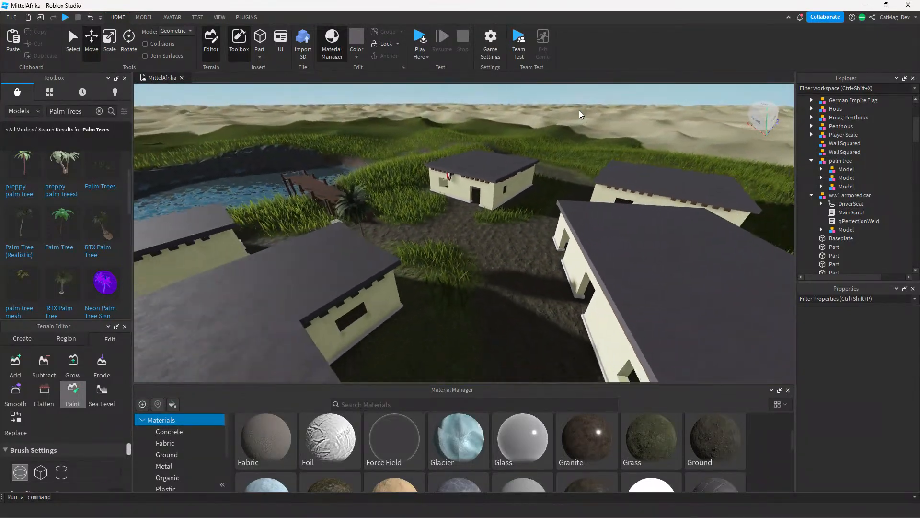
right_click_drag(580, 114, 570, 130)
key("d")
key("s")
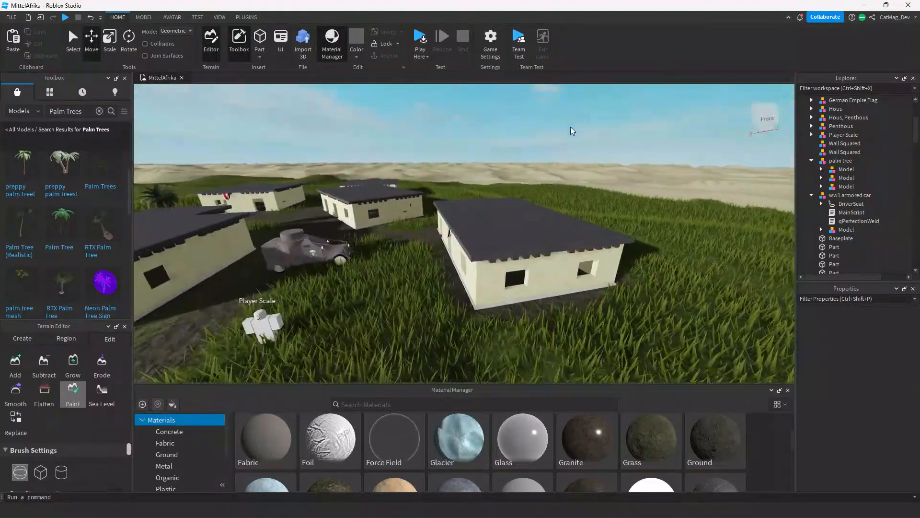
key("w")
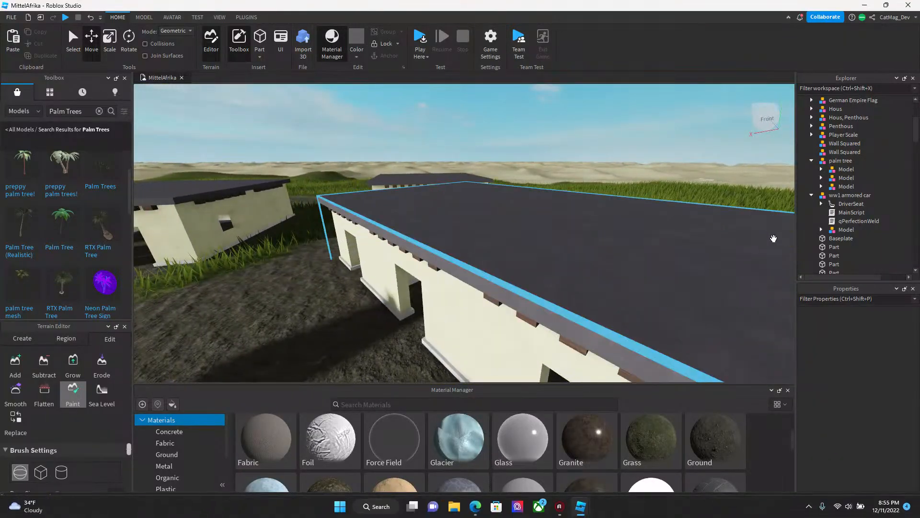
Copy the Webley tool from ServerStorage into StarterPack.
scroll(843, 192, "down", 5)
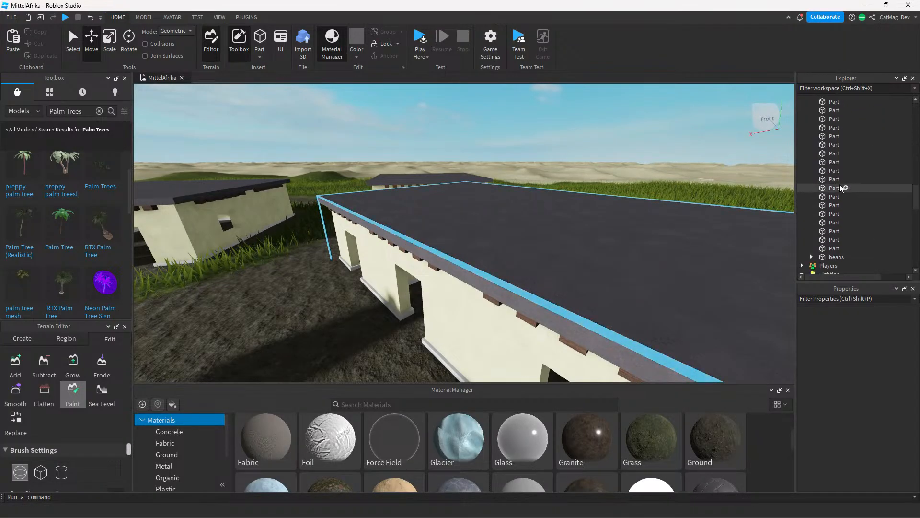
scroll(842, 188, "down", 5)
scroll(819, 181, "down", 5)
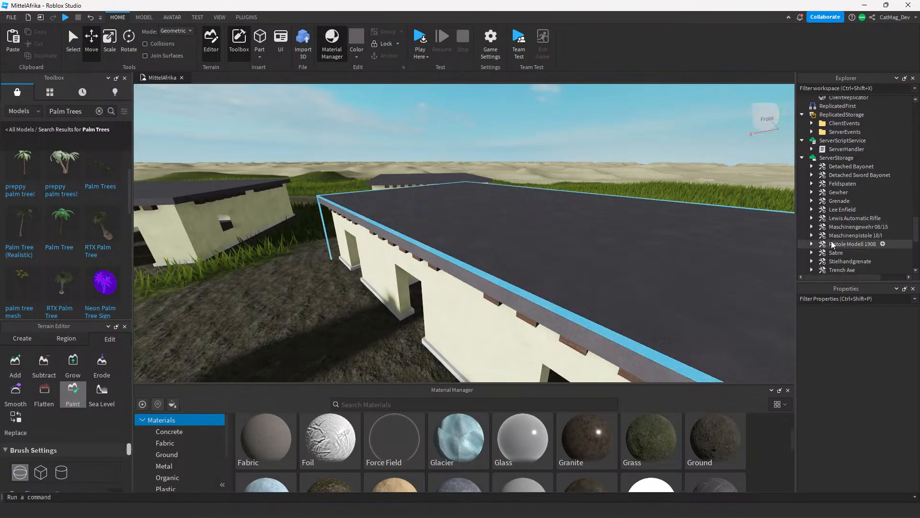
left_click(835, 223)
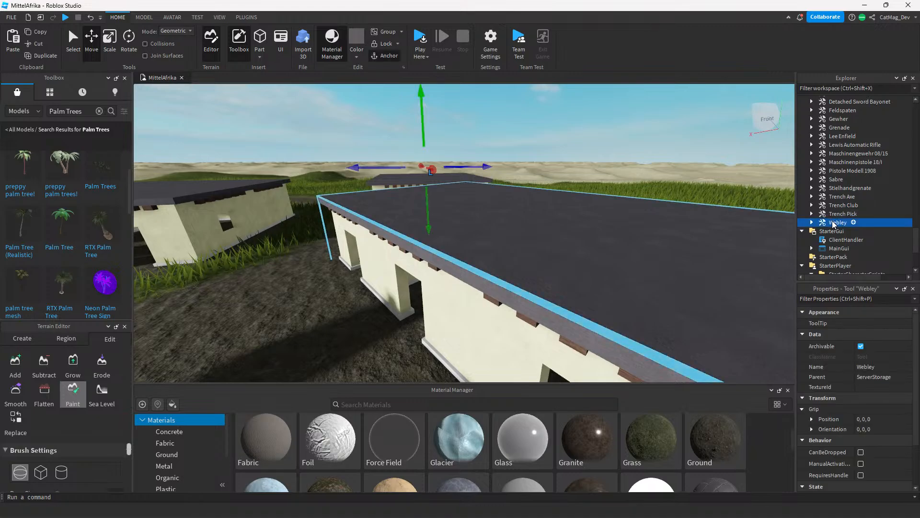
left_click_drag(835, 224, 837, 157)
Start a Play Here test on the ground between the houses and close the Material Manager.
right_click_drag(619, 241, 399, 280)
left_click(448, 214)
right_click_drag(448, 214, 425, 206)
left_click(198, 17)
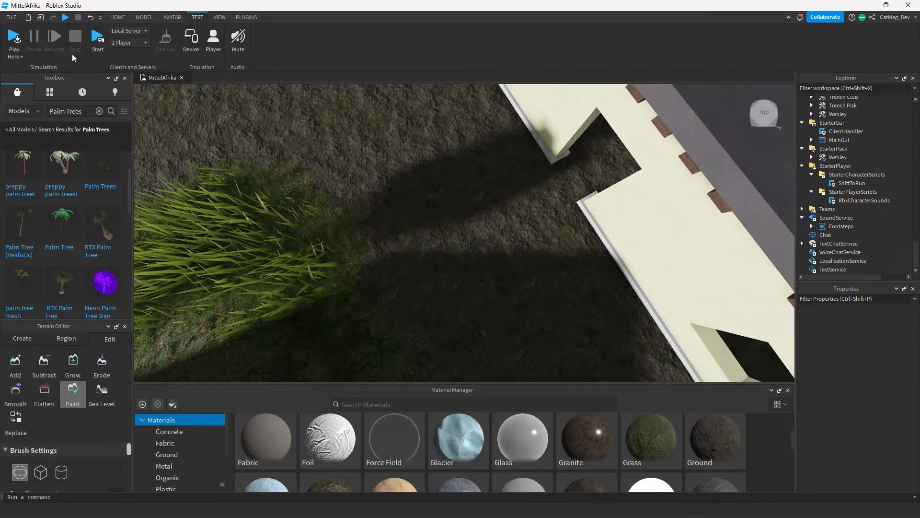
left_click(14, 38)
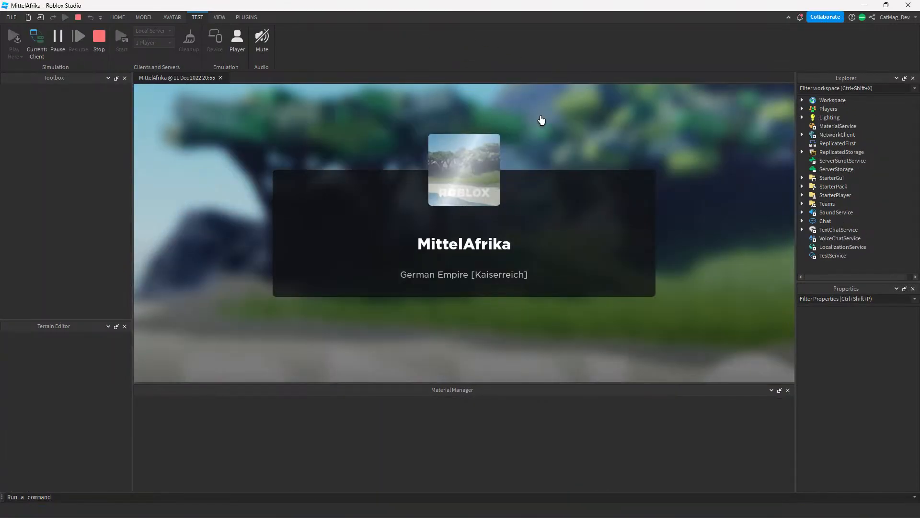
left_click(788, 390)
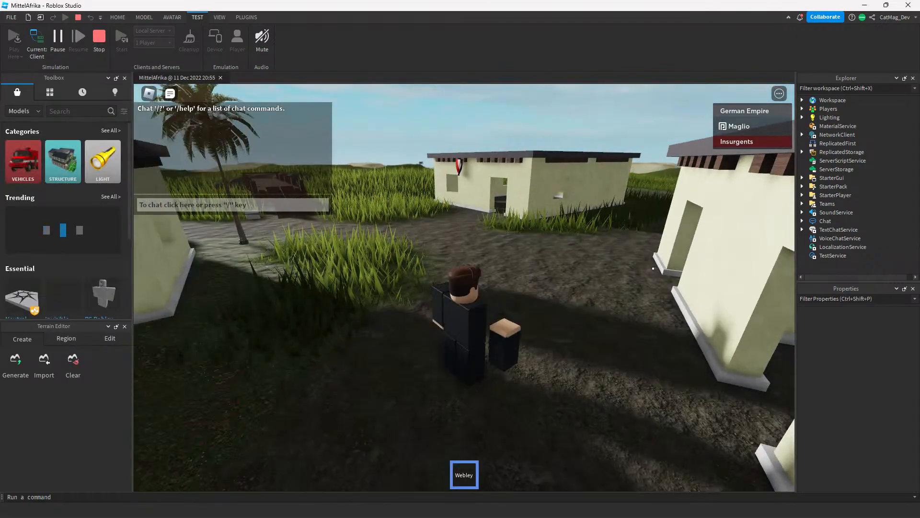
Walk the character between the houses with the Webley equipped, inspecting it in first and third person.
right_click_drag(558, 255, 535, 254)
right_click_drag(462, 161, 447, 160)
key("w")
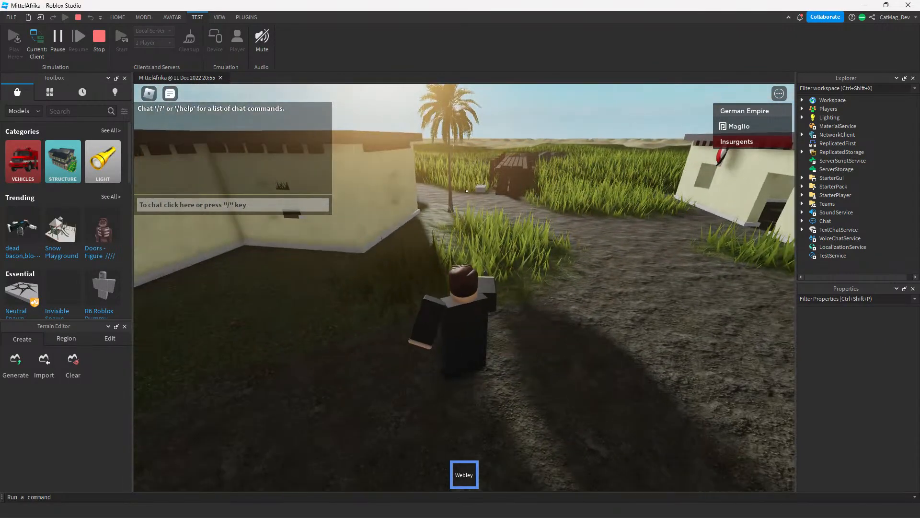
scroll(447, 160, "up", 8)
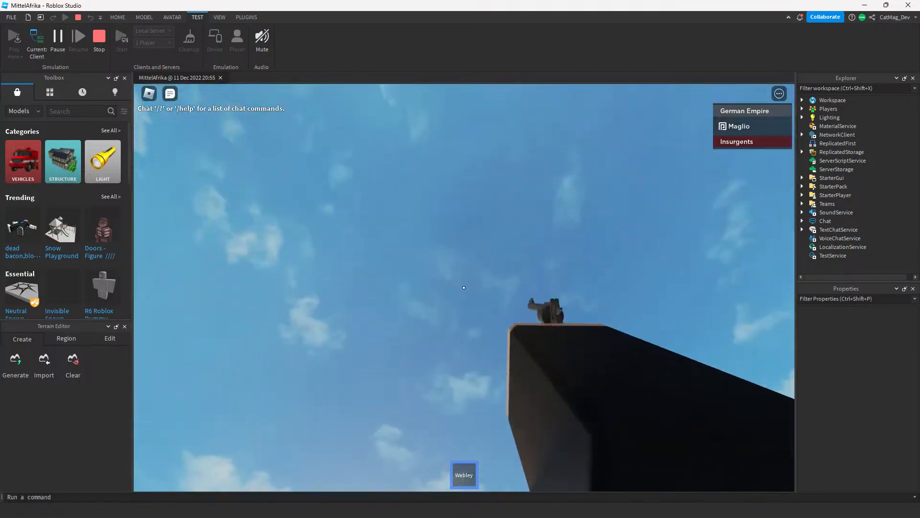
scroll(464, 287, "down", 8)
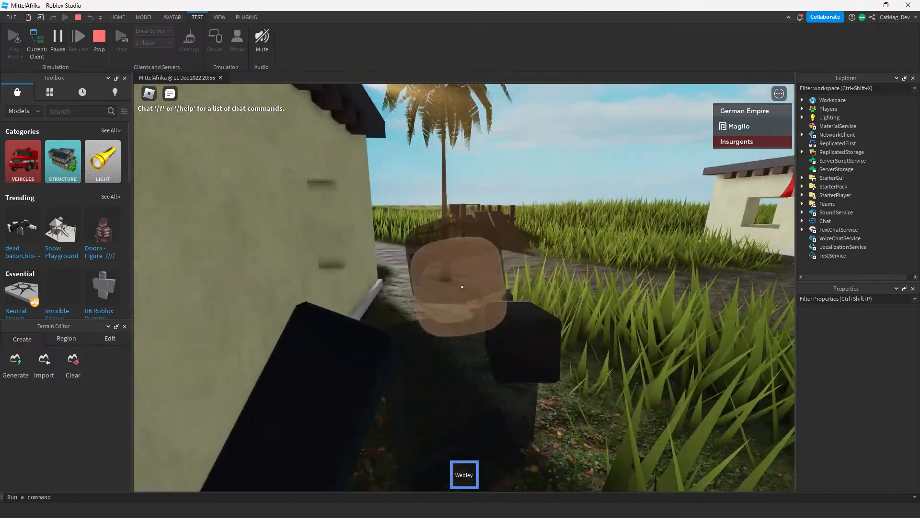
key("w")
scroll(472, 214, "up", 2)
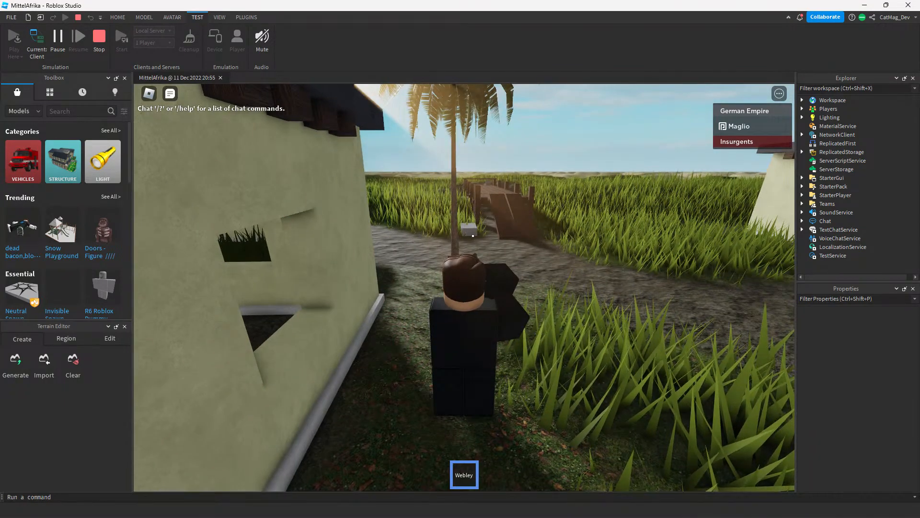
Aim and test-fire the Webley toward the palm tree near the dock.
right_click_drag(477, 232, 525, 165)
scroll(525, 165, "up", 5)
right_click_drag(463, 287, 464, 287)
scroll(463, 287, "down", 4)
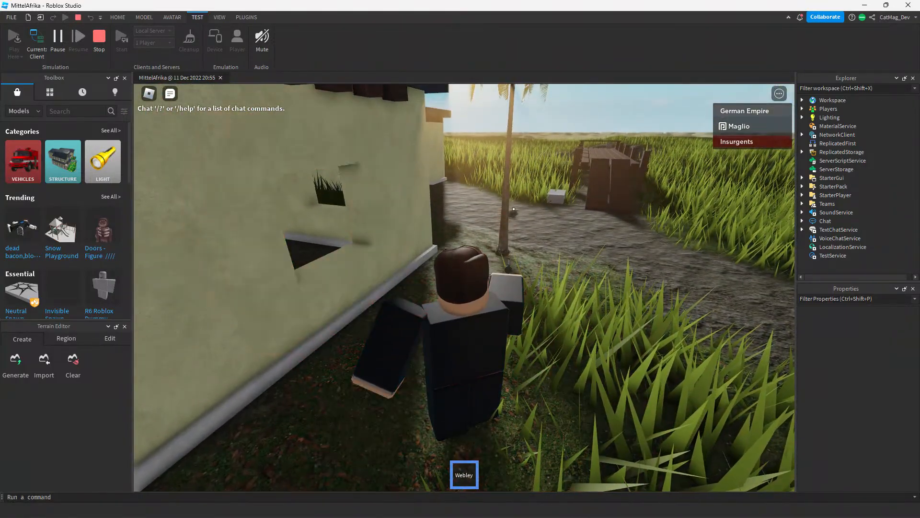
left_click(517, 210)
left_click(517, 210)
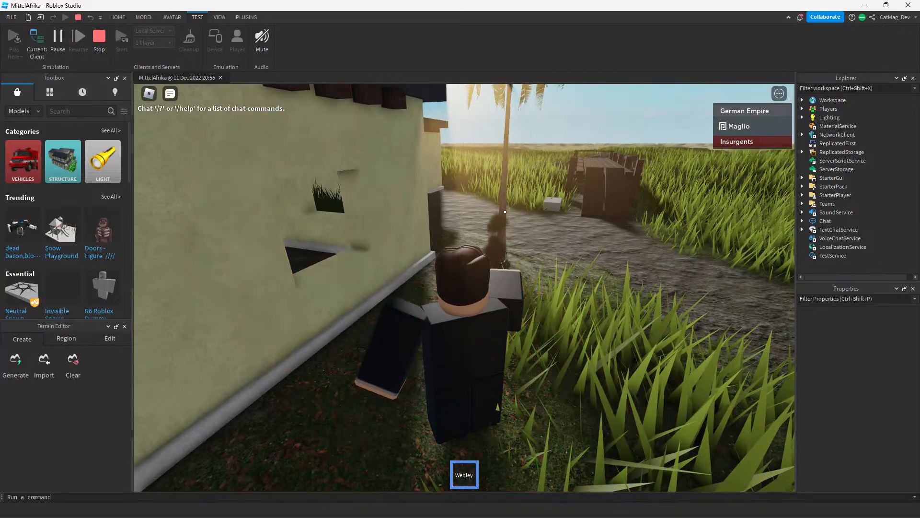
right_click_drag(499, 161, 554, 164)
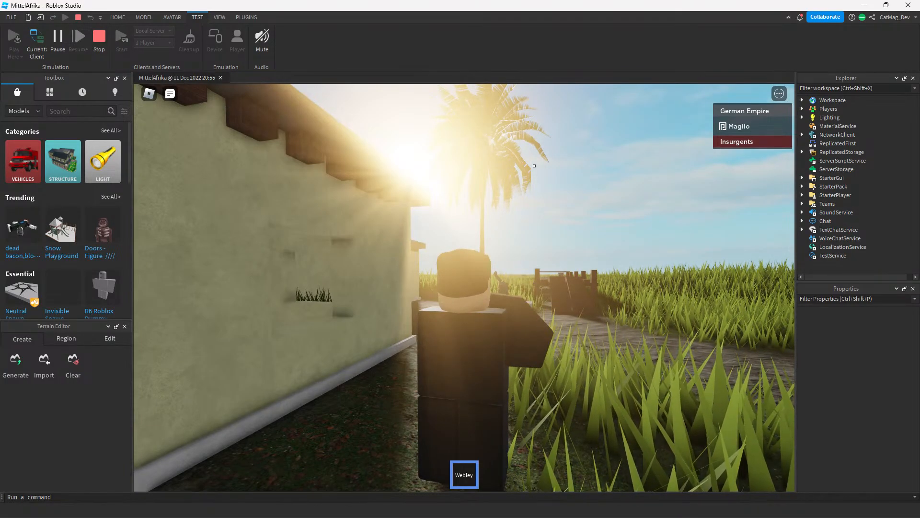
Walk the character along the house wall and past the palm tree to the wooden dock, firing the Webley on the way.
key("w")
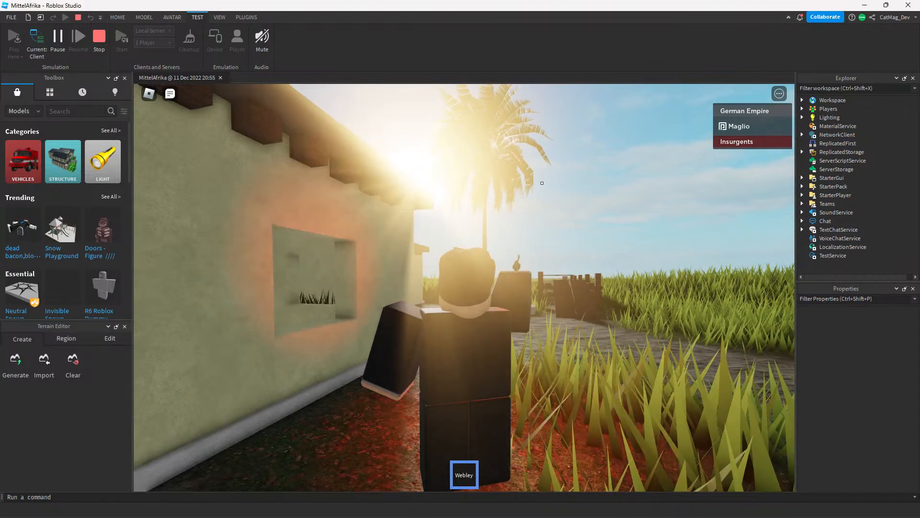
key("w")
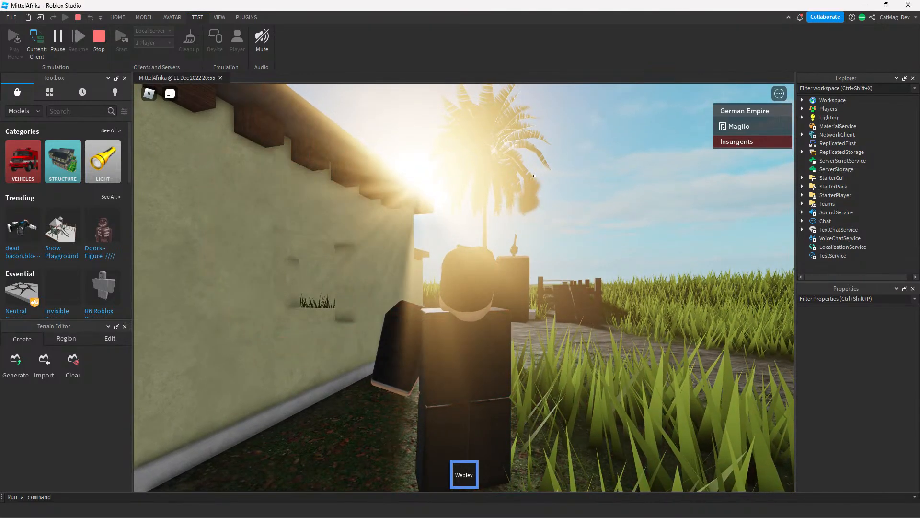
left_click(533, 172)
key("w")
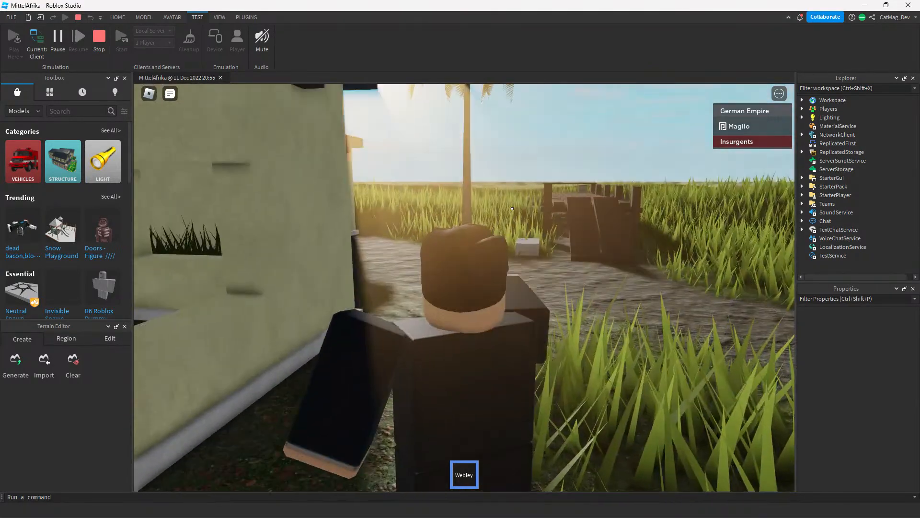
key("w")
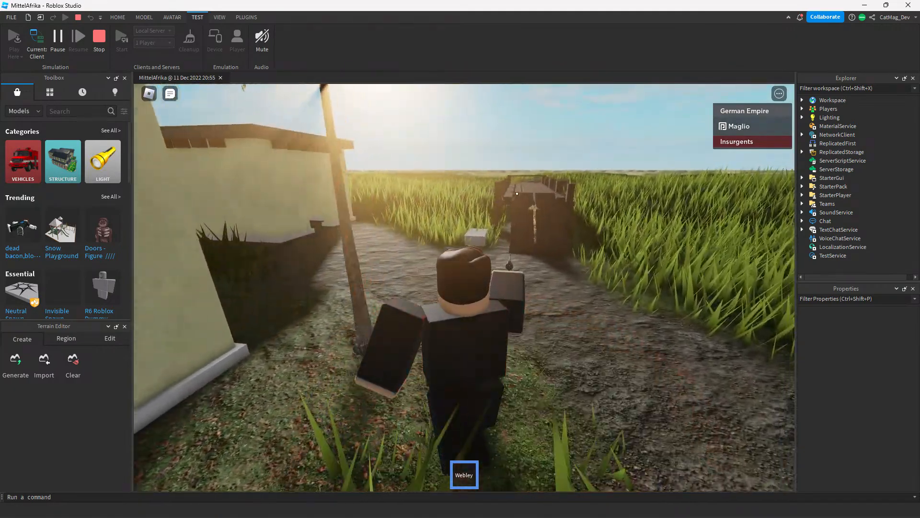
key("w")
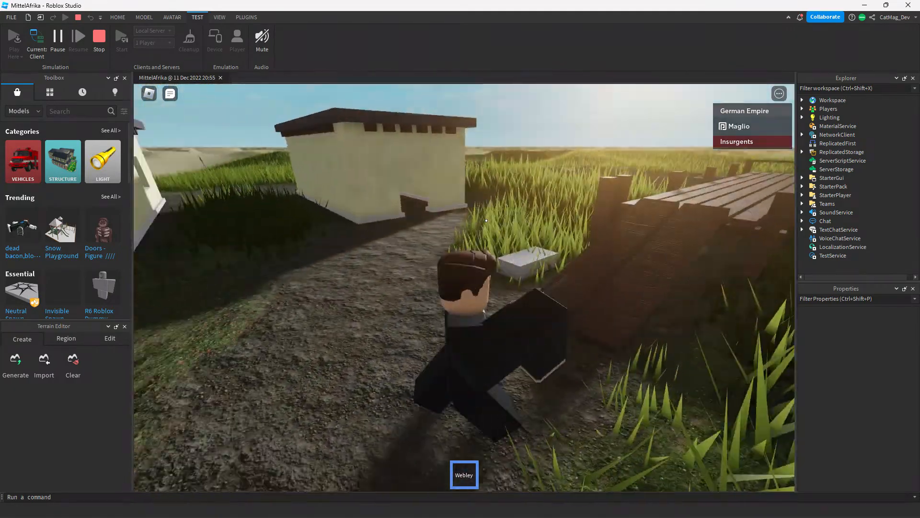
key("w")
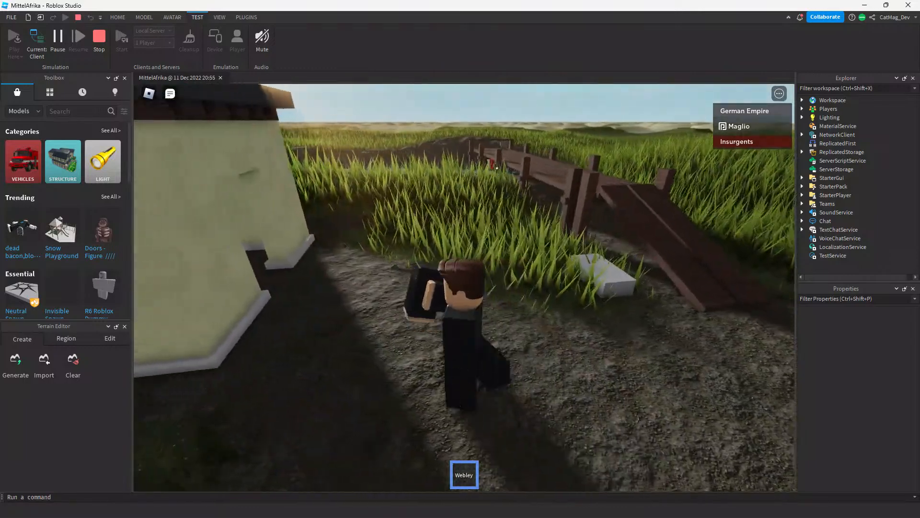
key("w")
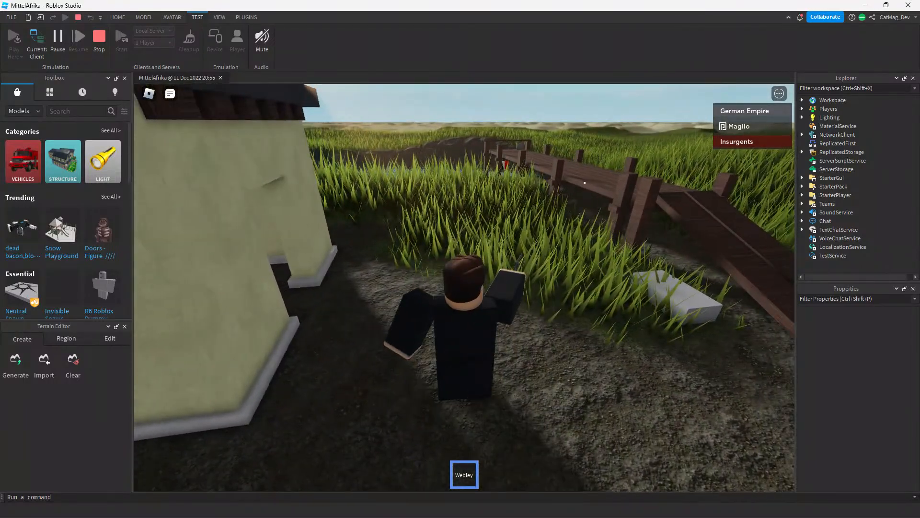
Test-fire the Webley toward the wooden dock while advancing through the grass beside it.
left_click(584, 201)
key("w")
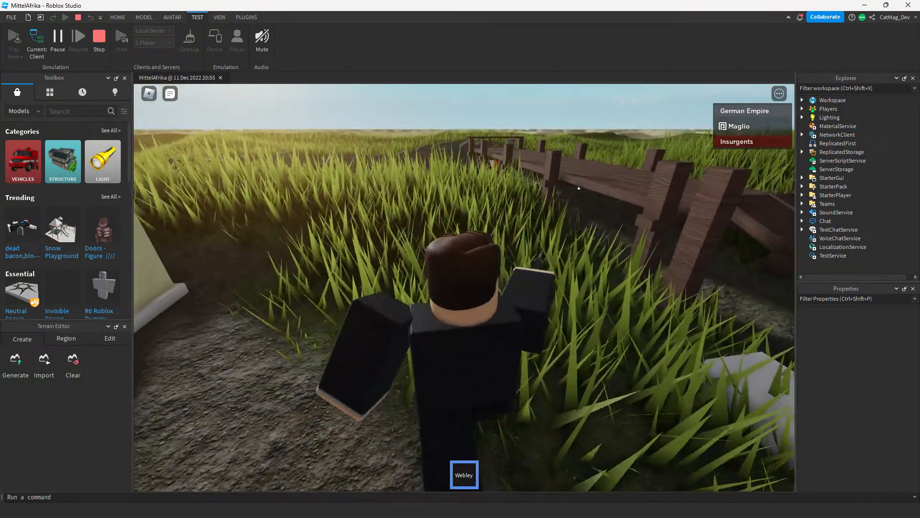
key("w")
left_click(585, 194)
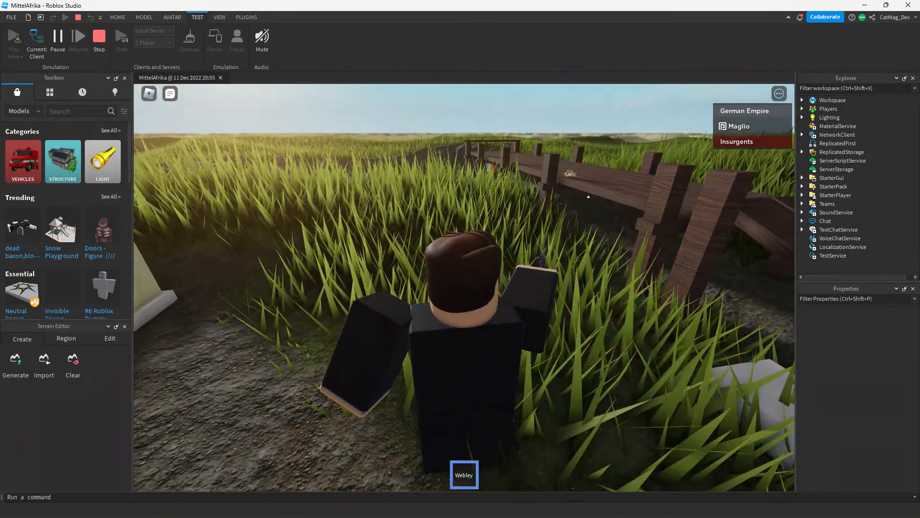
key("w")
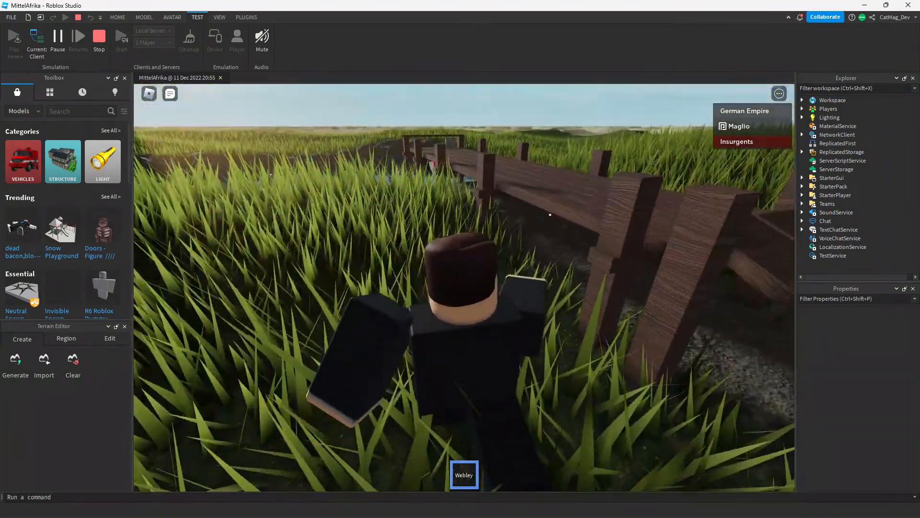
key("w")
Turn back toward the village and test-fire the Webley at the walls of the small house and the long house.
right_click_drag(551, 230, 428, 171)
left_click(586, 206)
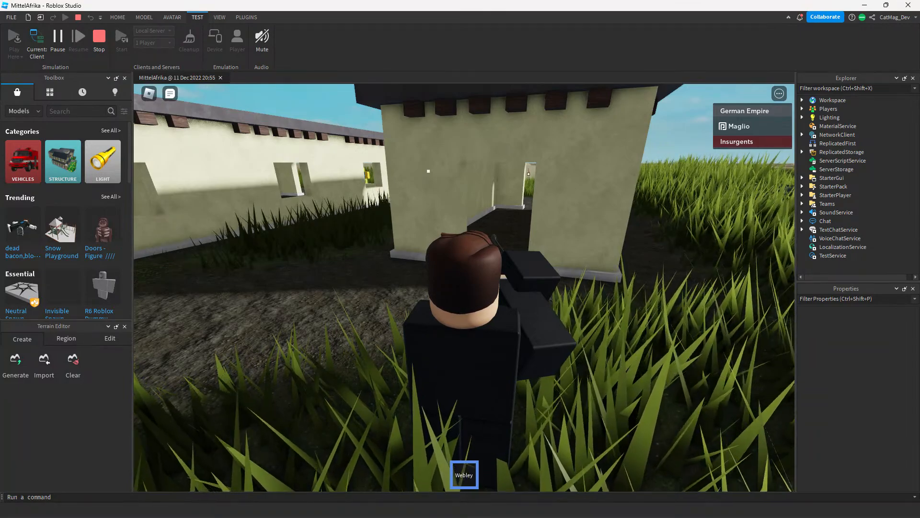
right_click_drag(530, 183, 457, 205)
left_click(456, 205)
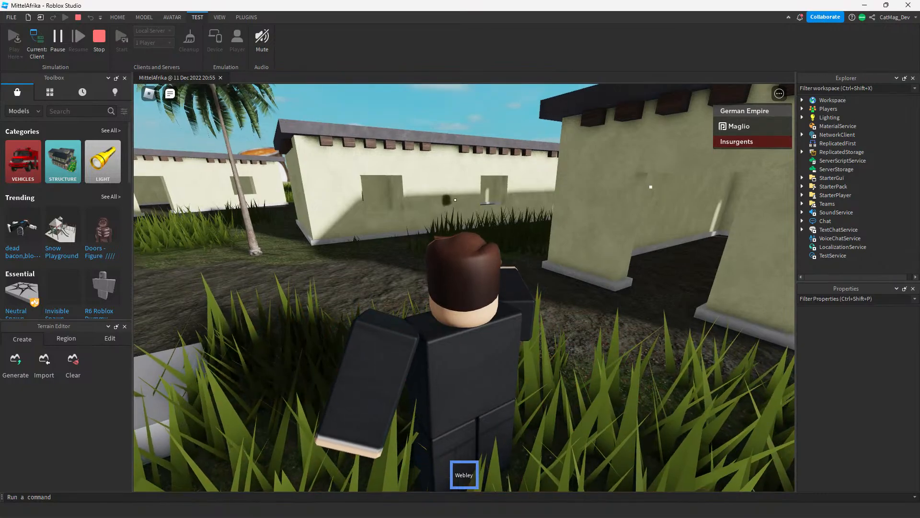
left_click(451, 198)
left_click(461, 194)
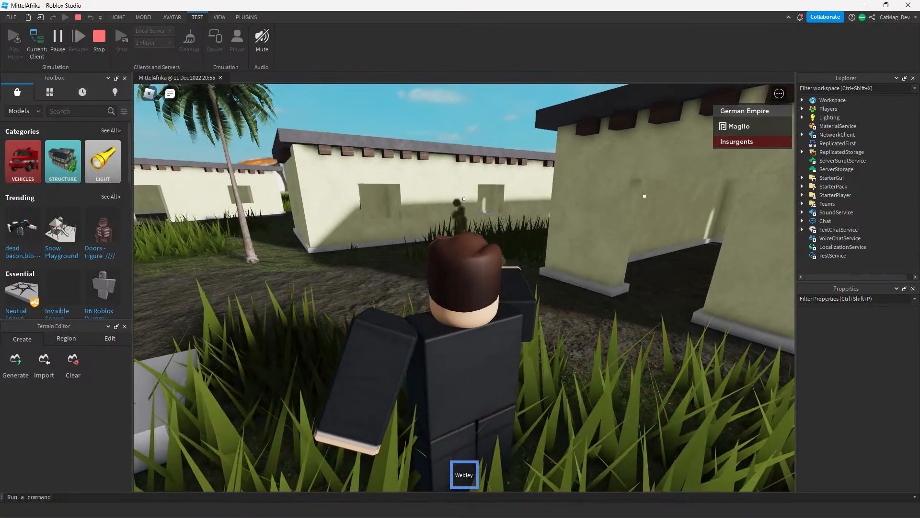
key("w")
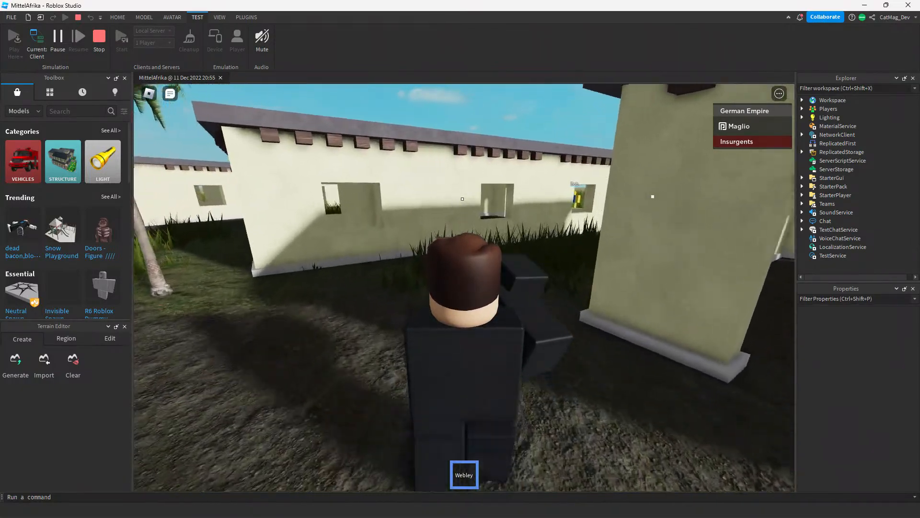
key("s")
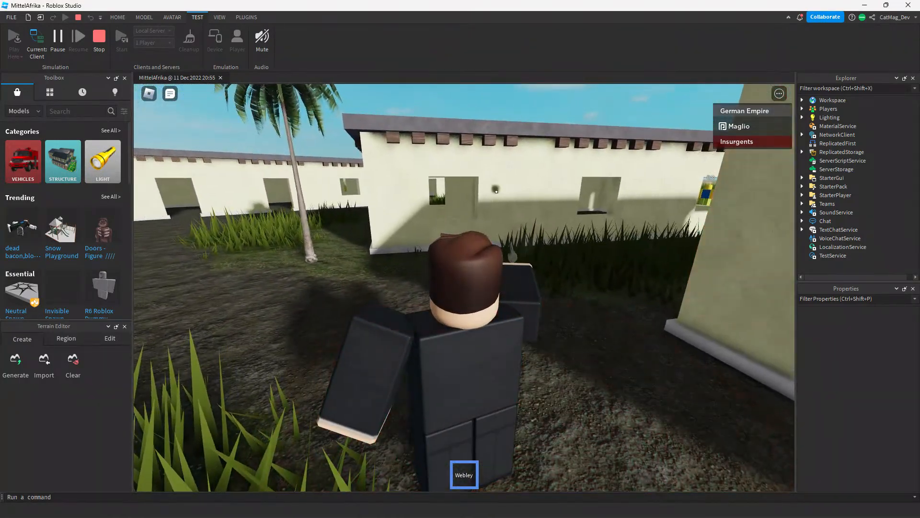
left_click(528, 205)
left_click(558, 211)
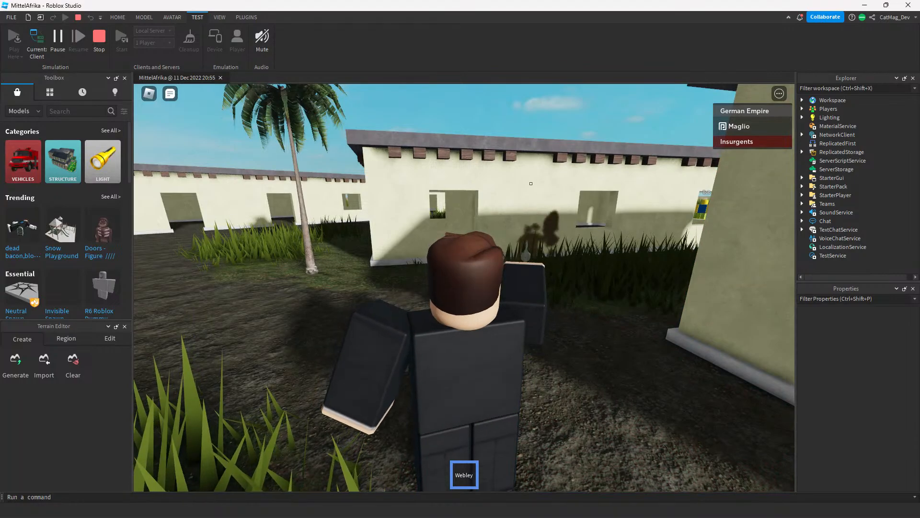
Unequip the Webley, walk the character between the houses onto the dirt path, and end the playtest.
key("w")
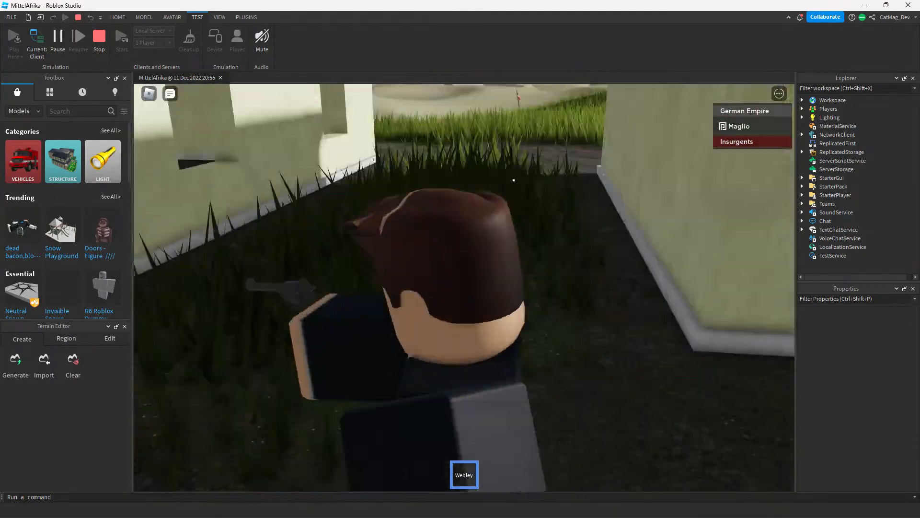
key("1")
key("w")
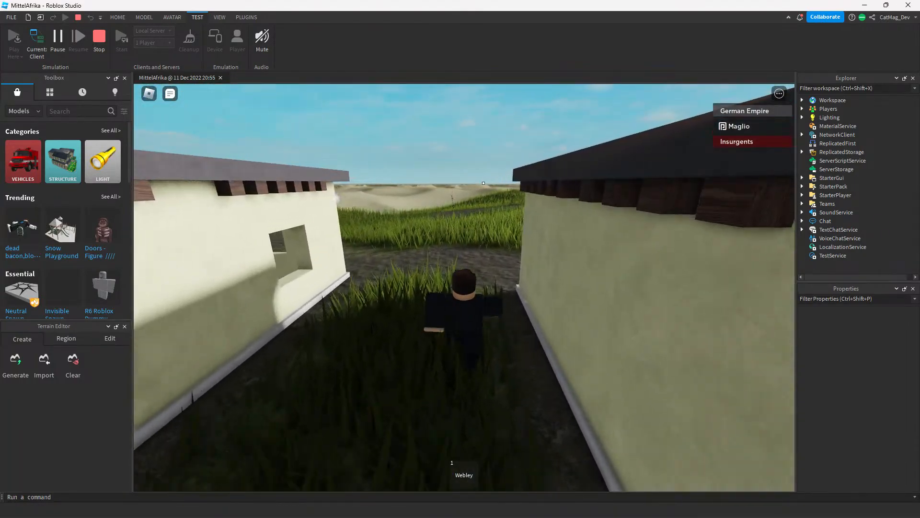
key("w")
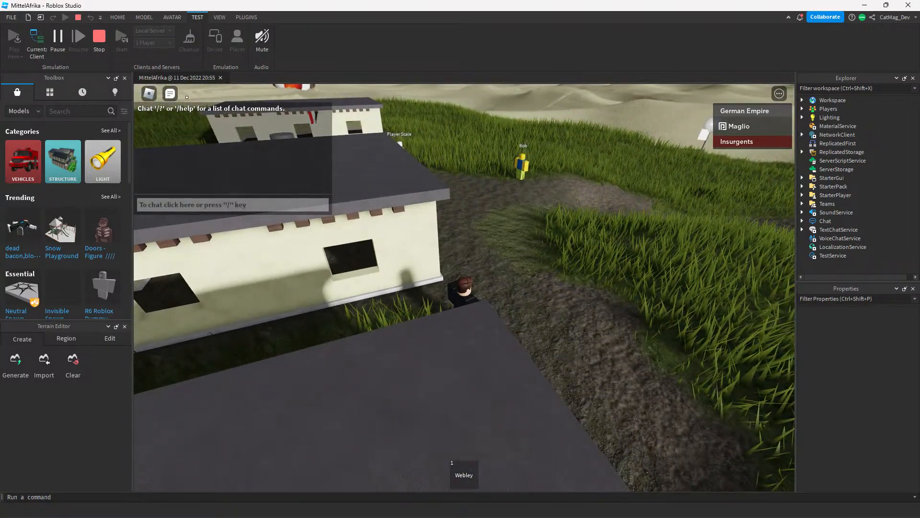
key("w")
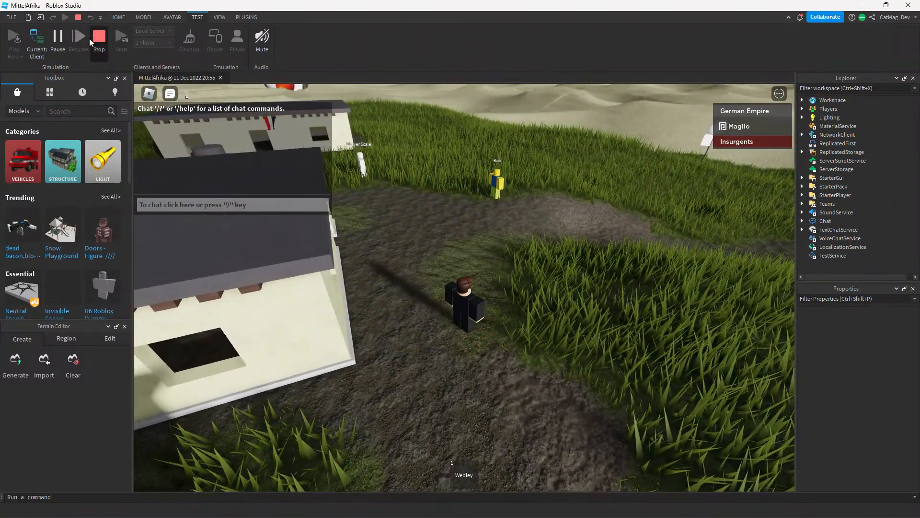
left_click(90, 38)
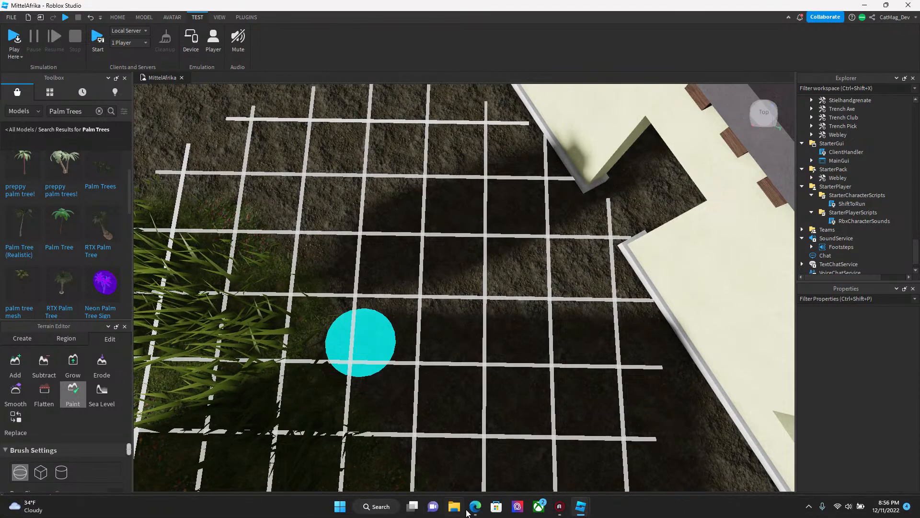
Check the livestream page in YouTube Studio and the MittelAfrika window, and bring up the Action! recorder with its streaming controls.
left_click(476, 509)
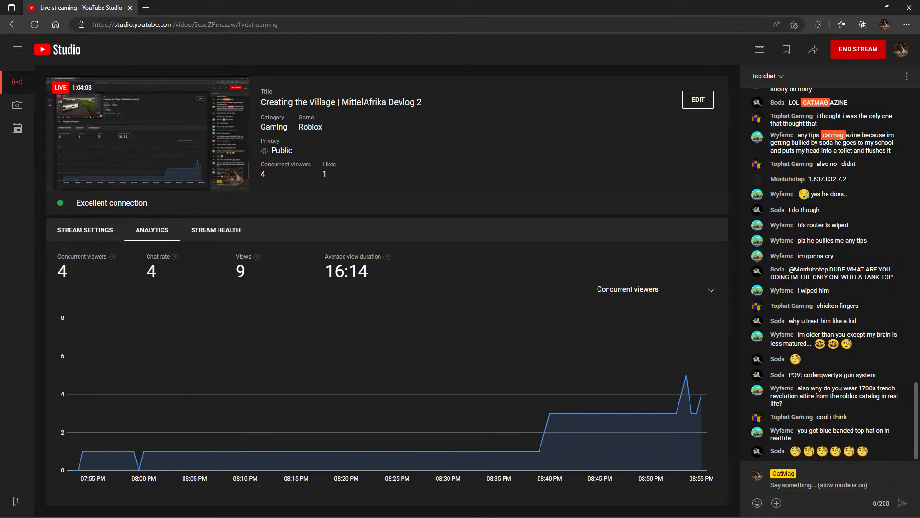
mouse_move(580, 506)
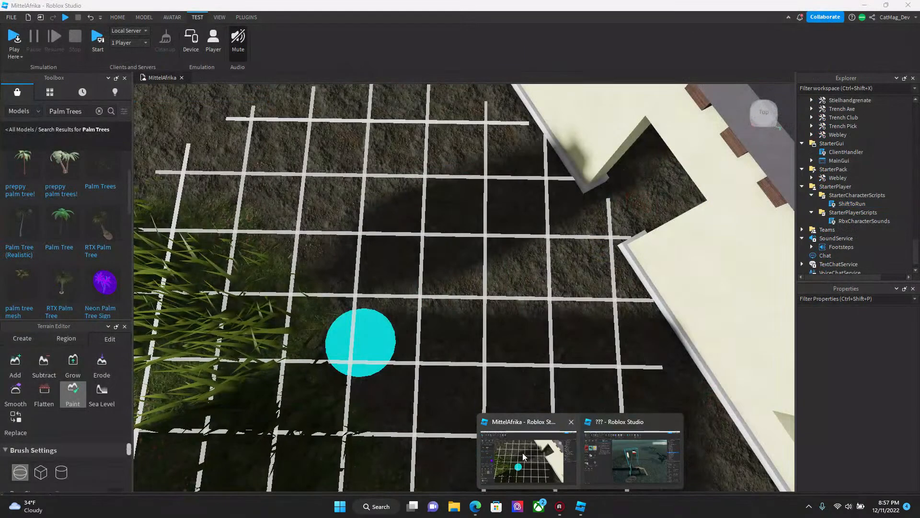
left_click(522, 453)
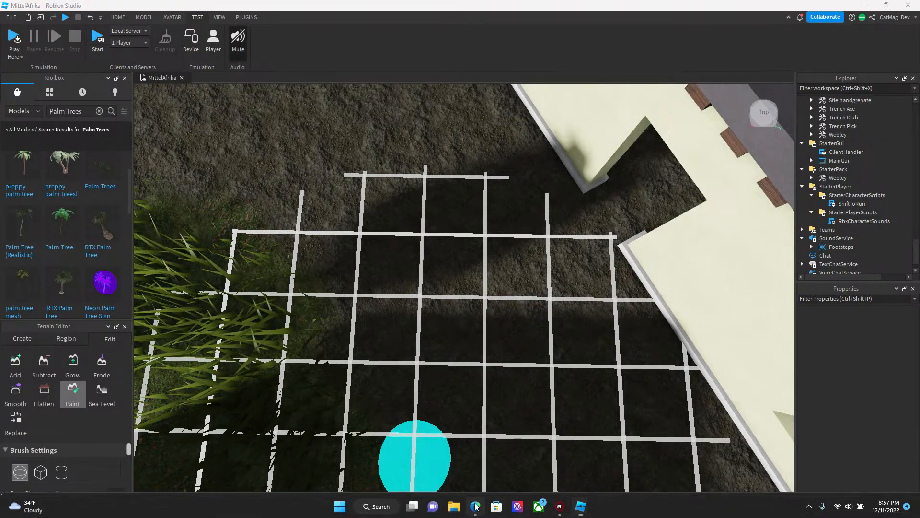
left_click(475, 506)
left_click(559, 506)
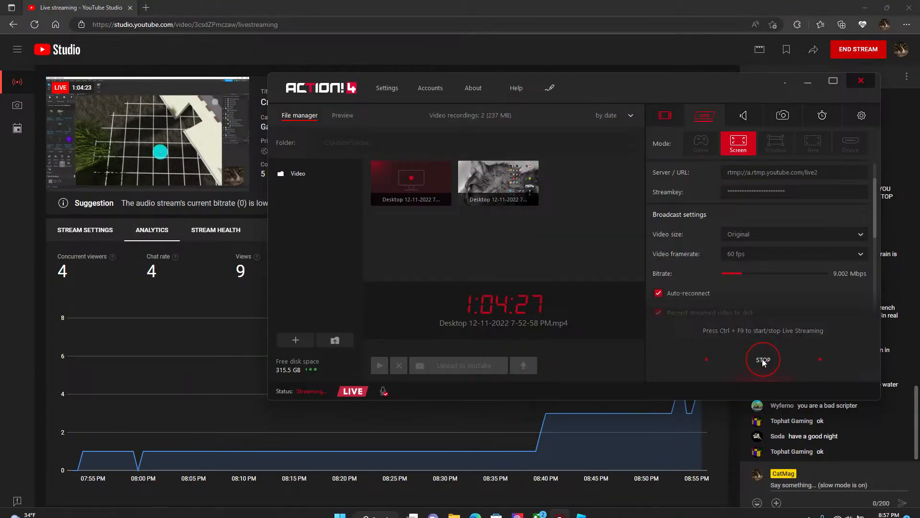